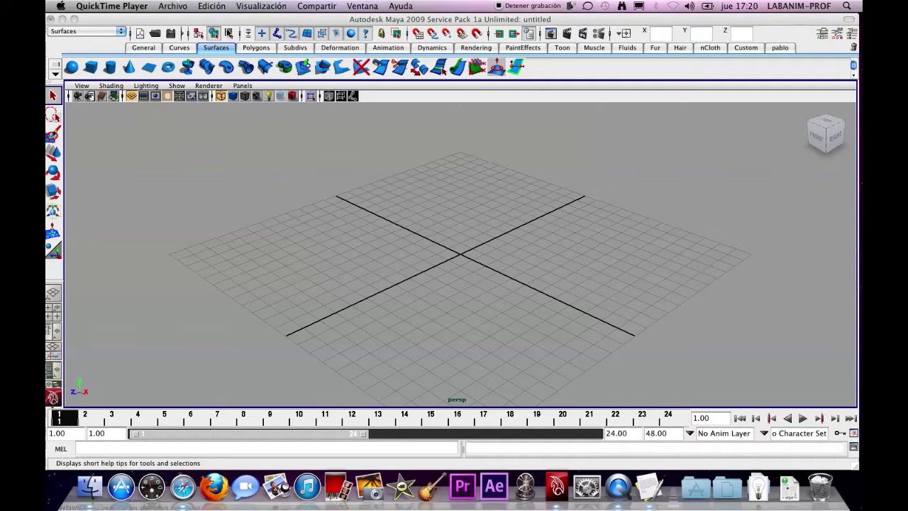
# Step: Create a NURBS square at the centre of the grid
pyautogui.click(93, 39)
pyautogui.click(91, 31)
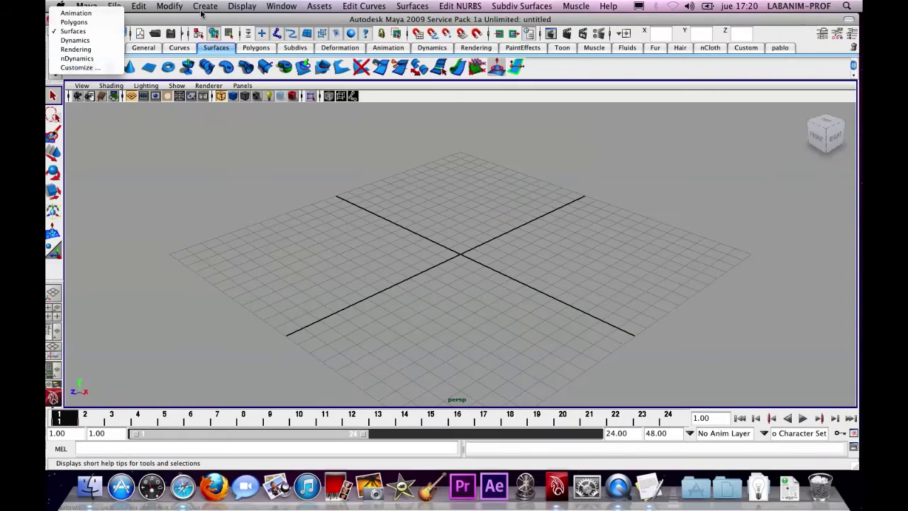
pyautogui.click(202, 11)
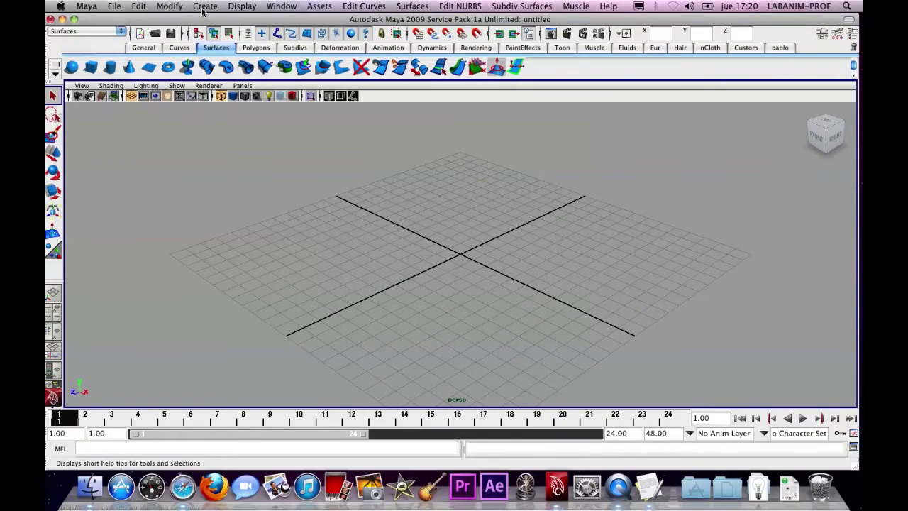
pyautogui.click(204, 7)
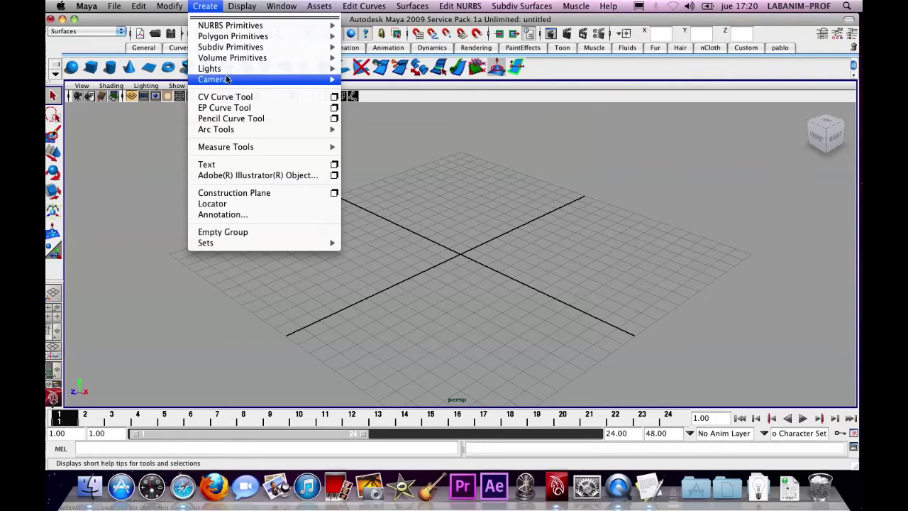
pyautogui.moveTo(312, 25)
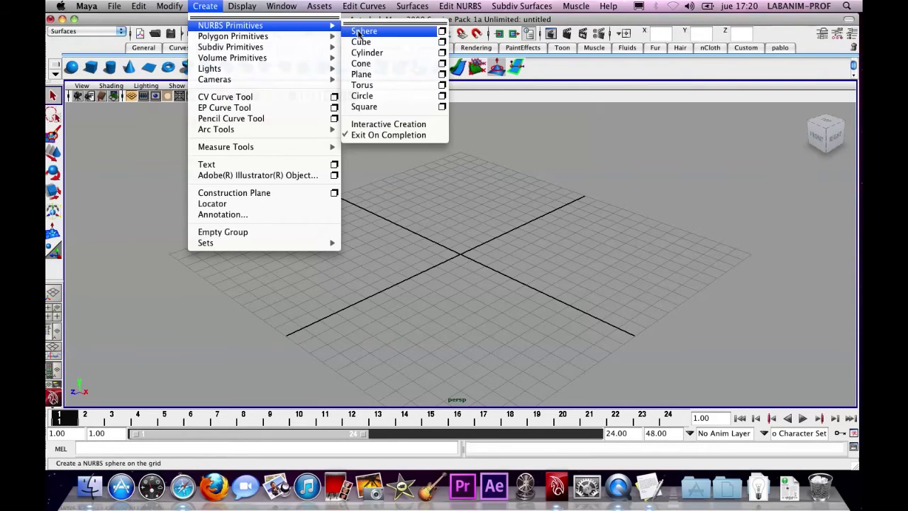
pyautogui.click(375, 106)
pyautogui.scroll(3, 461, 253)
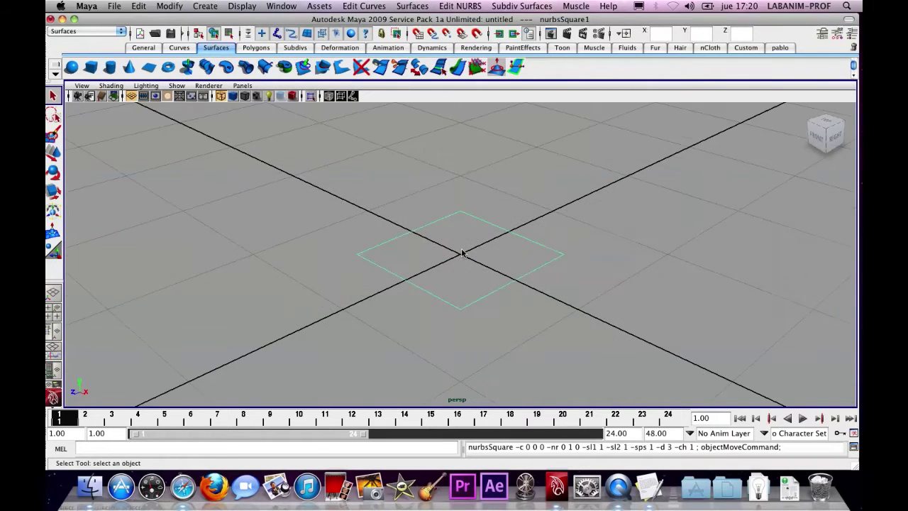
pyautogui.scroll(-5, 199, 201)
pyautogui.scroll(-1, 278, 262)
pyautogui.scroll(6, 435, 263)
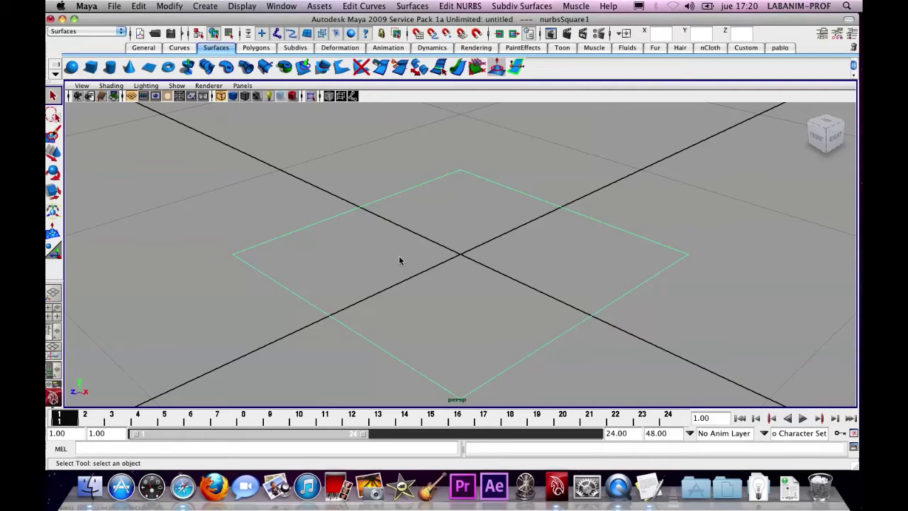
pyautogui.scroll(-2, 407, 234)
pyautogui.scroll(-1, 407, 237)
# Step: Scale the NURBS square up uniformly to about 4 grid units per side
pyautogui.keyDown('alt'); pyautogui.moveTo(408, 237); pyautogui.dragTo(515, 248); pyautogui.keyUp('alt')
pyautogui.press('r')
pyautogui.scroll(-3, 497, 247)
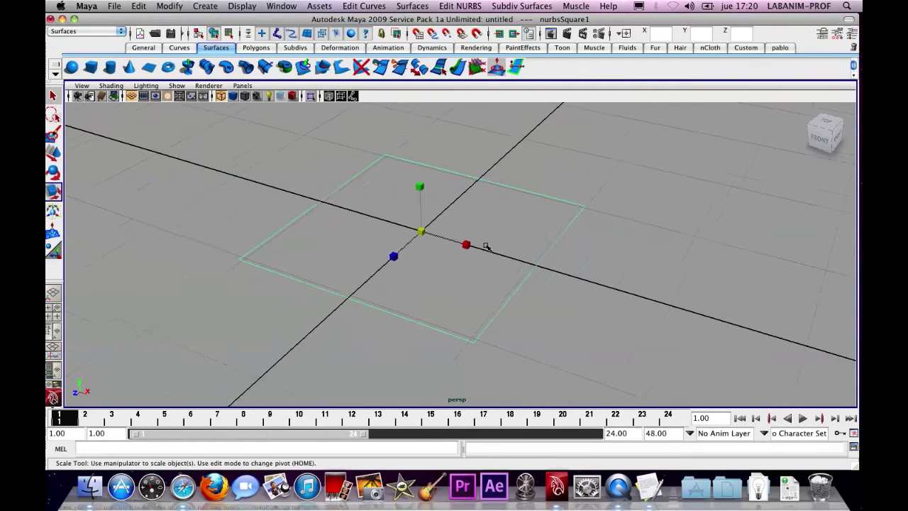
pyautogui.moveTo(481, 254); pyautogui.dragTo(537, 259, button='middle')
# Step: Select the square's four sides one after another to examine how the outline is built from separate curves
pyautogui.click(262, 196)
pyautogui.keyDown('alt'); pyautogui.moveTo(259, 197); pyautogui.dragTo(366, 233); pyautogui.keyUp('alt')
pyautogui.click(367, 228)
pyautogui.click(513, 217)
pyautogui.click(558, 277)
pyautogui.click(383, 297)
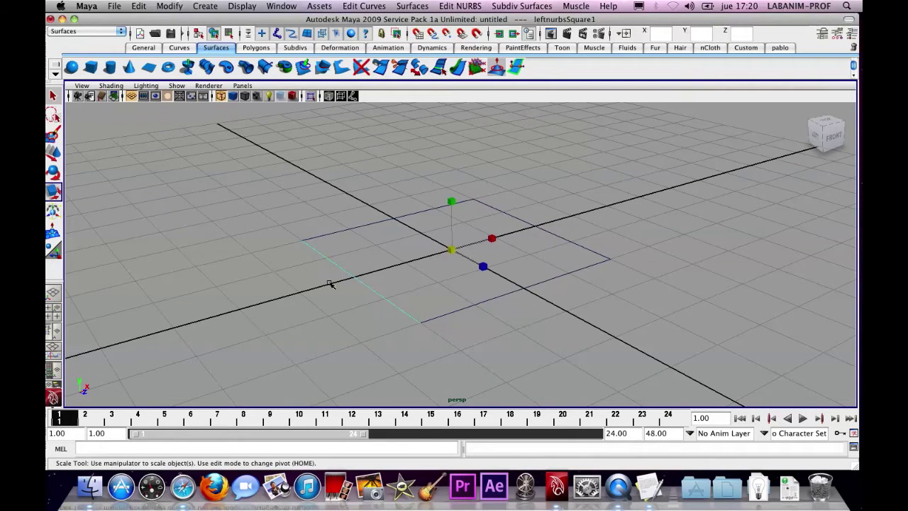
pyautogui.click(440, 227)
pyautogui.click(539, 234)
pyautogui.click(561, 281)
pyautogui.click(348, 273)
pyautogui.click(342, 242)
pyautogui.click(495, 217)
pyautogui.click(550, 261)
pyautogui.click(205, 6)
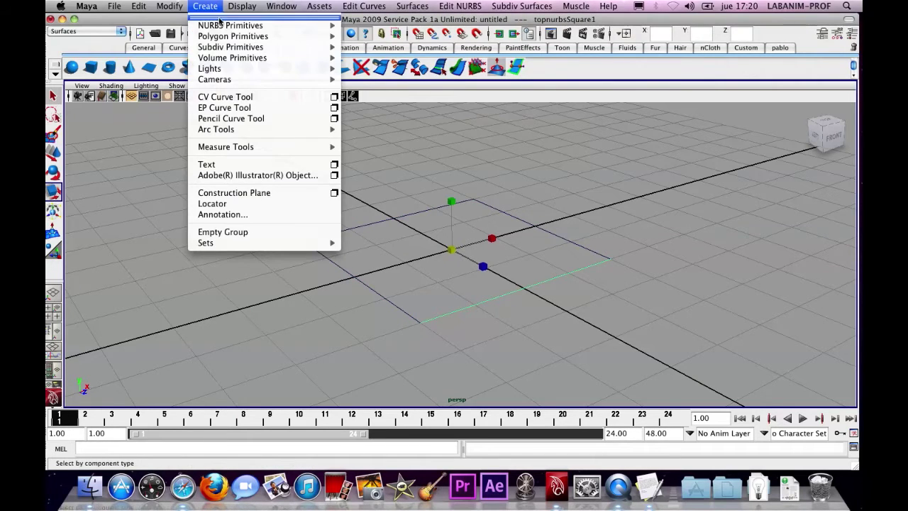
pyautogui.moveTo(221, 26)
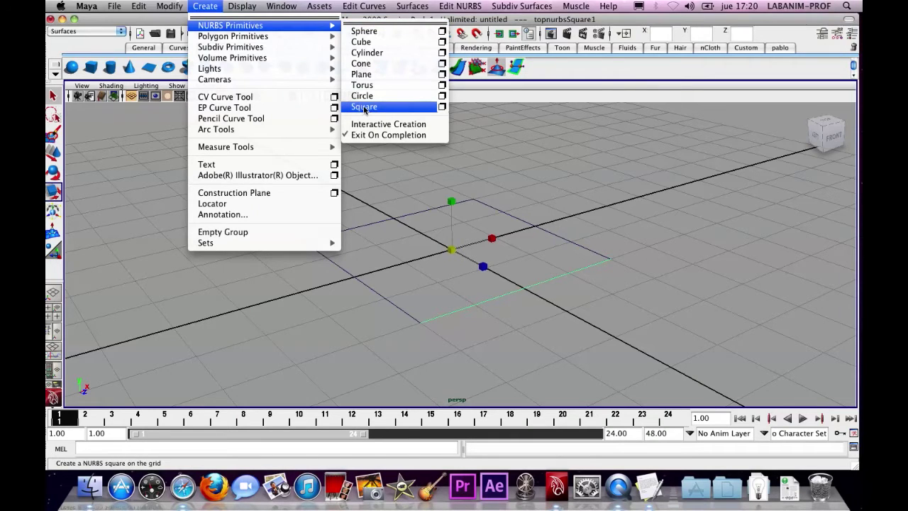
pyautogui.click(451, 191)
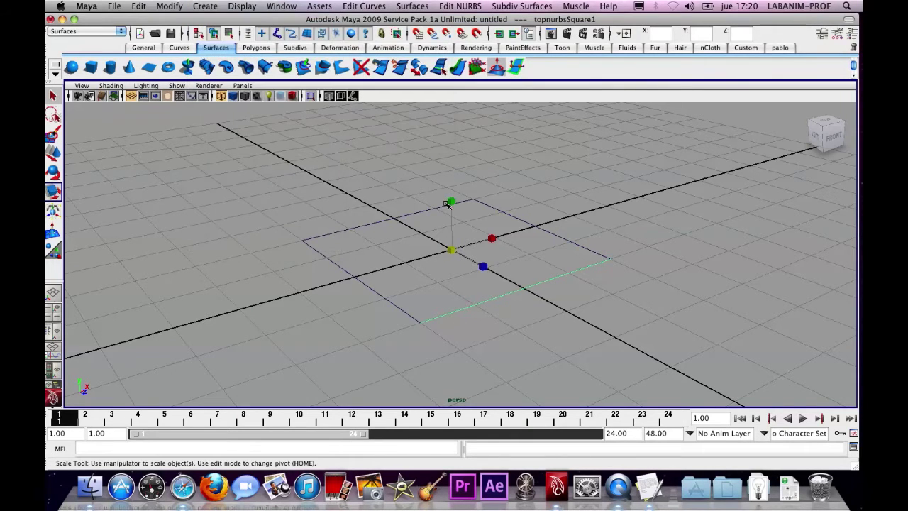
# Step: Select the two sides that meet at one corner of the square for filleting
pyautogui.click(338, 225)
pyautogui.keyDown('alt'); pyautogui.moveTo(322, 193); pyautogui.dragTo(383, 269); pyautogui.keyUp('alt')
pyautogui.keyDown('alt'); pyautogui.moveTo(383, 268); pyautogui.dragTo(578, 290, button='right'); pyautogui.keyUp('alt')
pyautogui.keyDown('alt'); pyautogui.moveTo(418, 243); pyautogui.dragTo(444, 250, button='middle'); pyautogui.keyUp('alt')
pyautogui.moveTo(411, 230); pyautogui.dragTo(431, 241)
pyautogui.keyDown('alt'); pyautogui.moveTo(378, 232); pyautogui.dragTo(567, 247, button='right'); pyautogui.keyUp('alt')
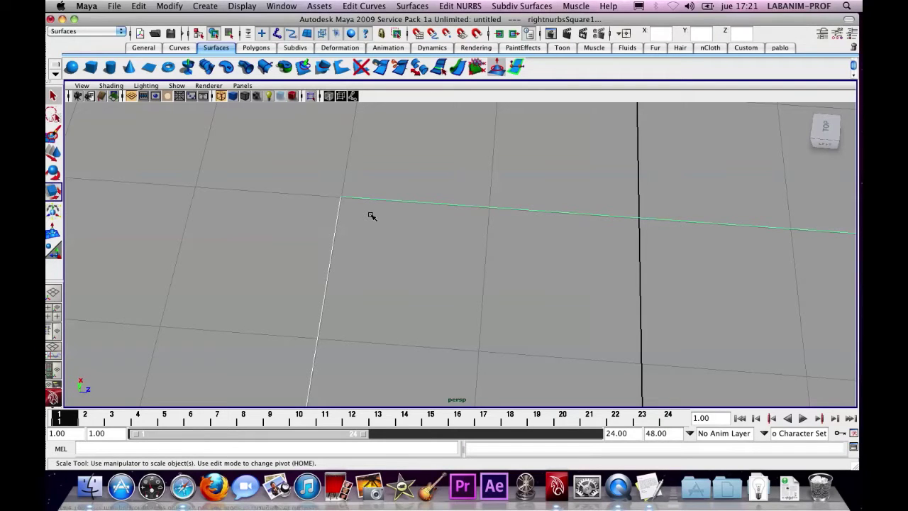
pyautogui.click(323, 167)
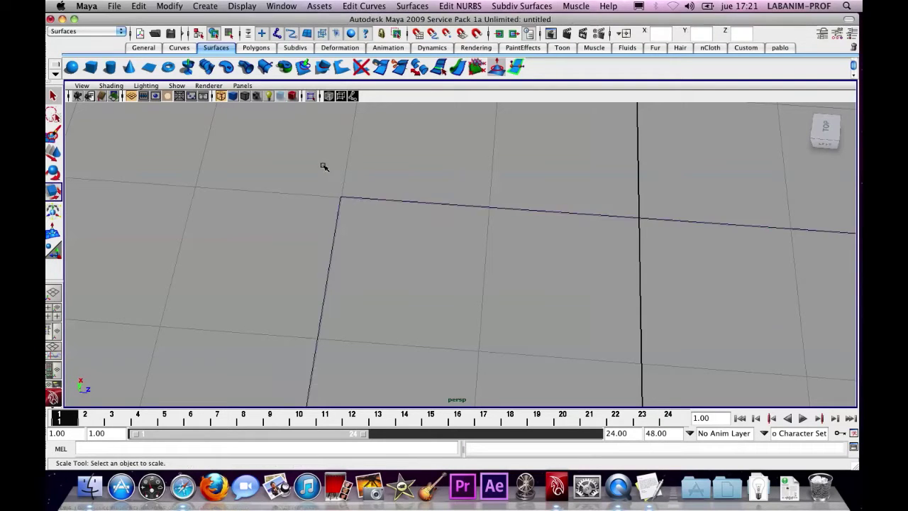
pyautogui.click(338, 205)
pyautogui.keyDown('shift'); pyautogui.click(366, 199); pyautogui.keyUp('shift')
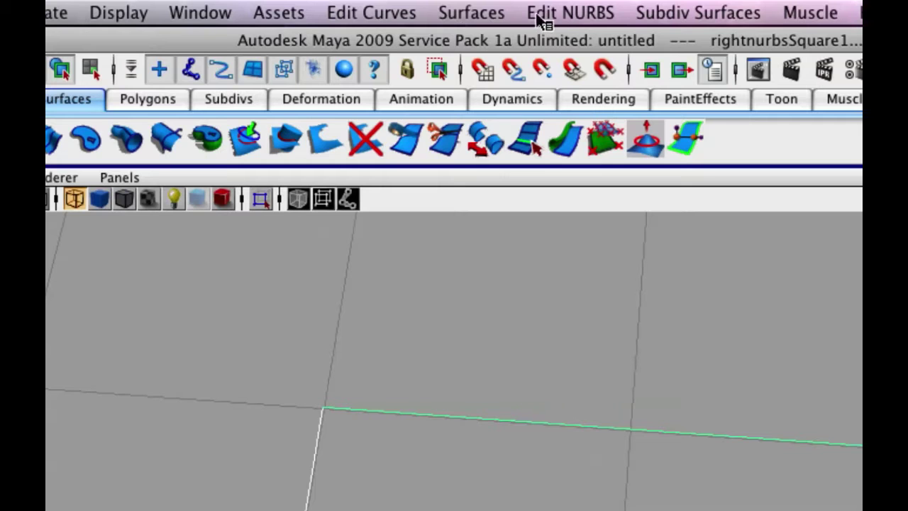
pyautogui.click(382, 20)
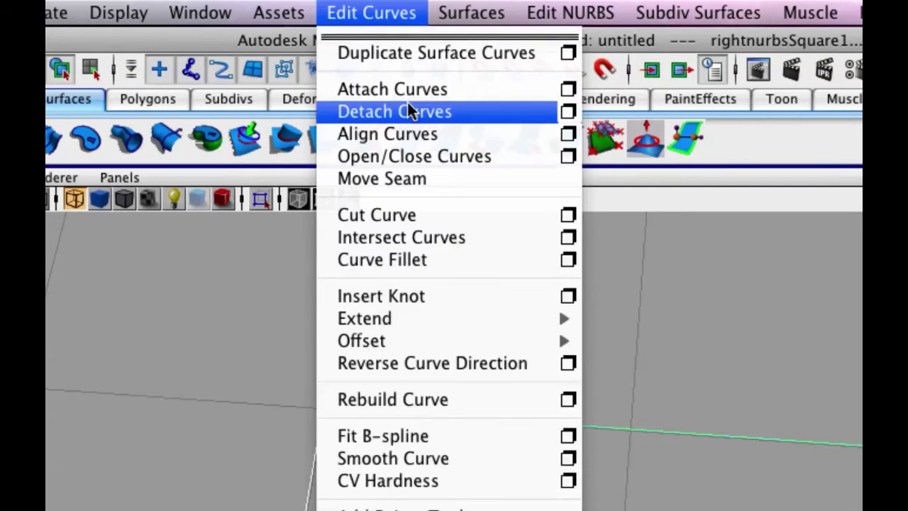
pyautogui.click(370, 16)
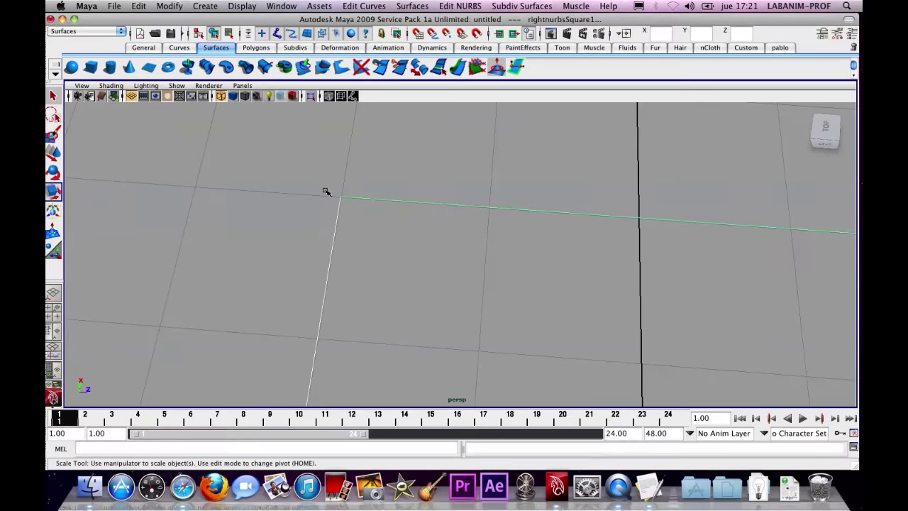
pyautogui.click(339, 202)
pyautogui.click(397, 203)
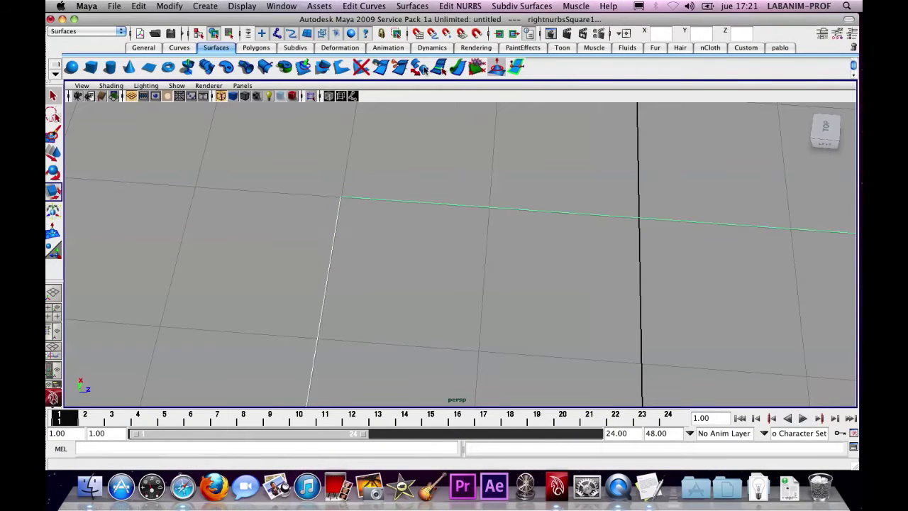
# Step: Open the Curve Fillet options for the two selected sides and reset the settings to their defaults
pyautogui.click(366, 7)
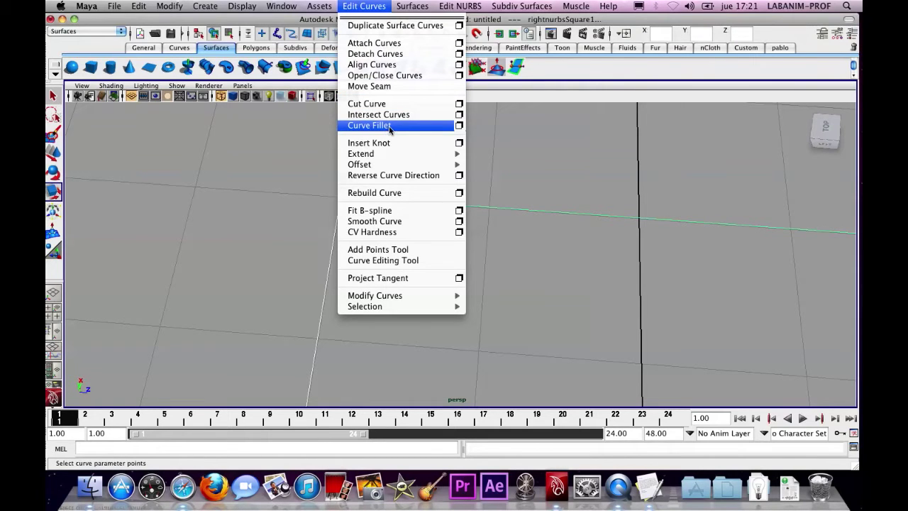
pyautogui.click(460, 126)
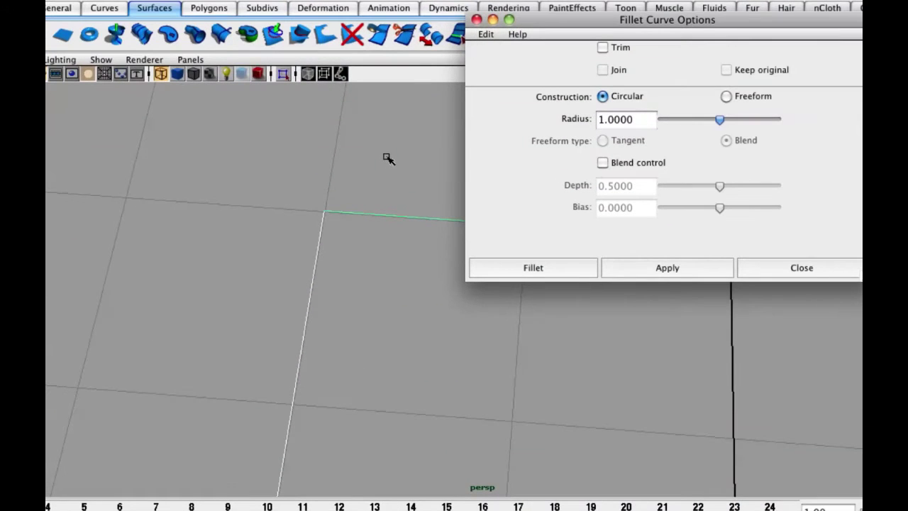
pyautogui.moveTo(512, 19); pyautogui.dragTo(414, 20)
pyautogui.click(387, 34)
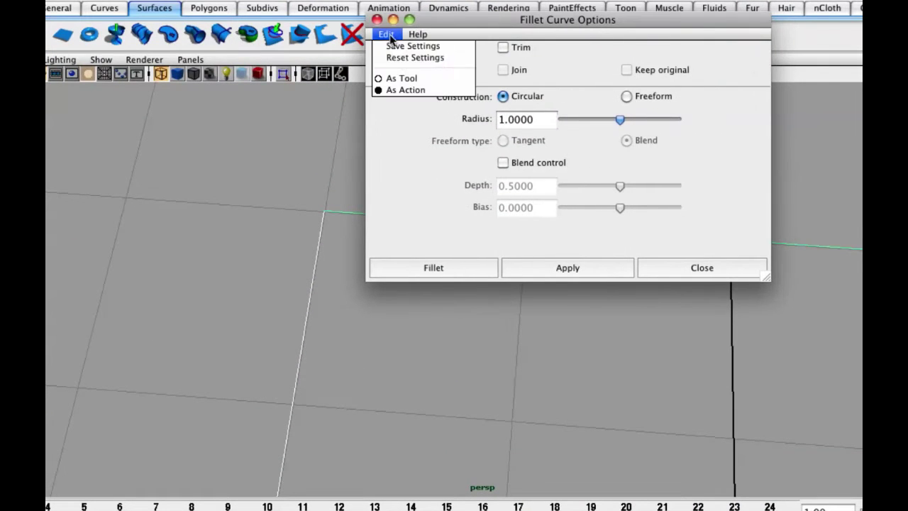
pyautogui.click(398, 57)
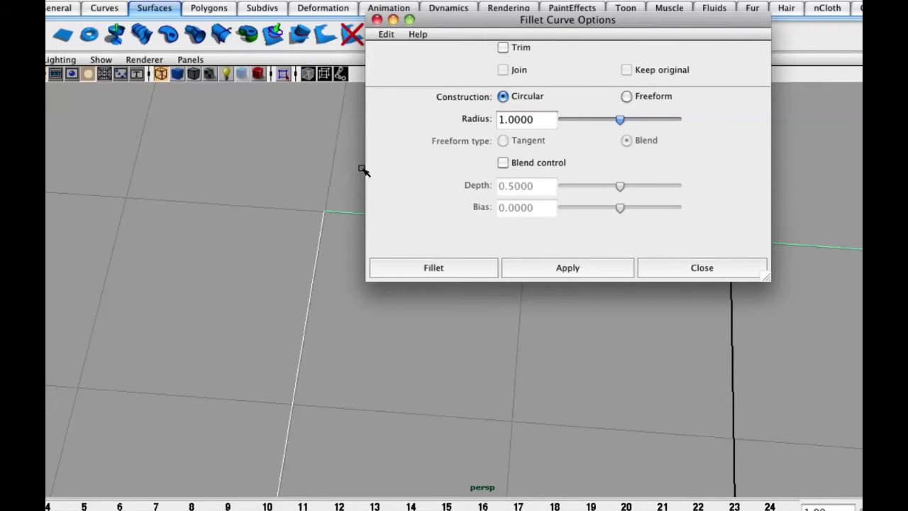
# Step: Apply a circular curve fillet with radius 0.3 between the two selected sides, without trimming
pyautogui.moveTo(420, 23); pyautogui.dragTo(604, 33)
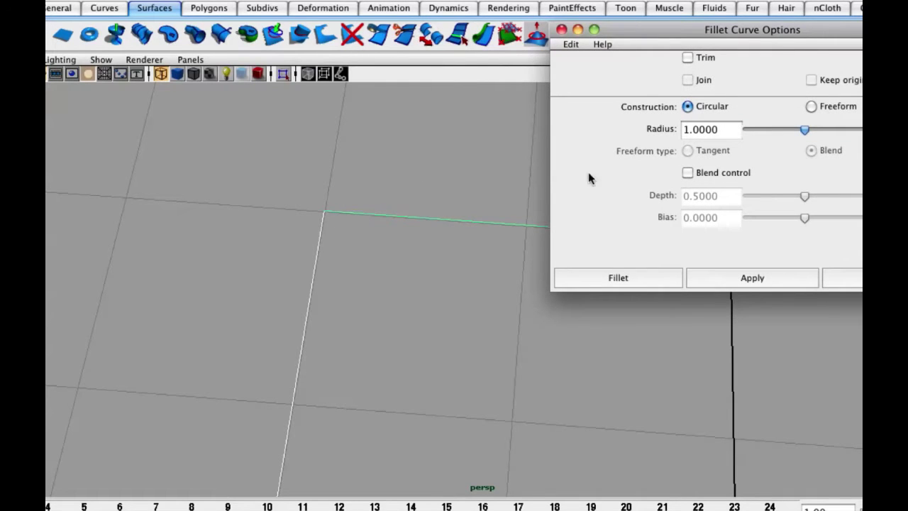
pyautogui.moveTo(717, 130); pyautogui.dragTo(665, 132)
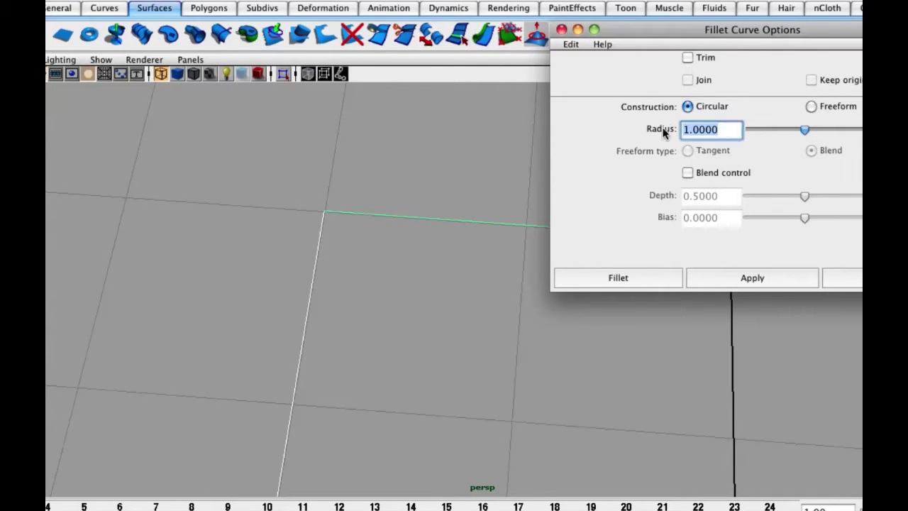
pyautogui.write('3')
pyautogui.write('0.')
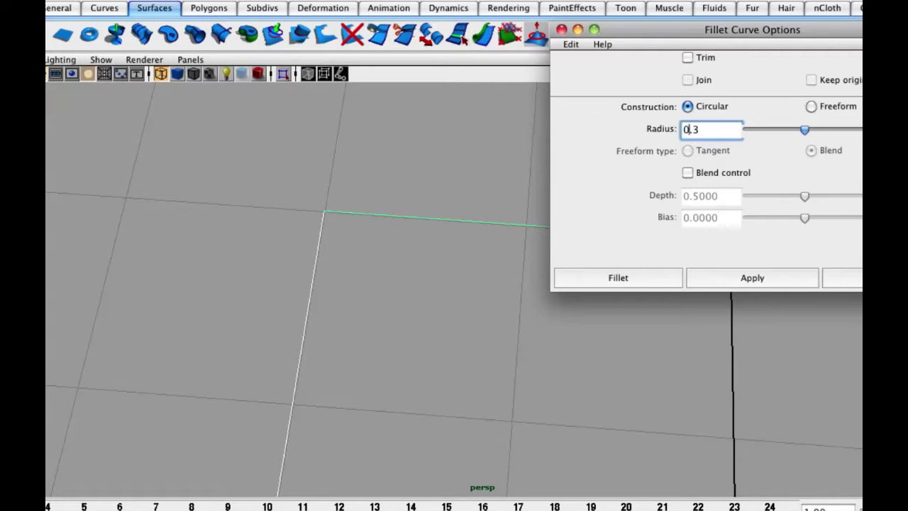
pyautogui.click(699, 284)
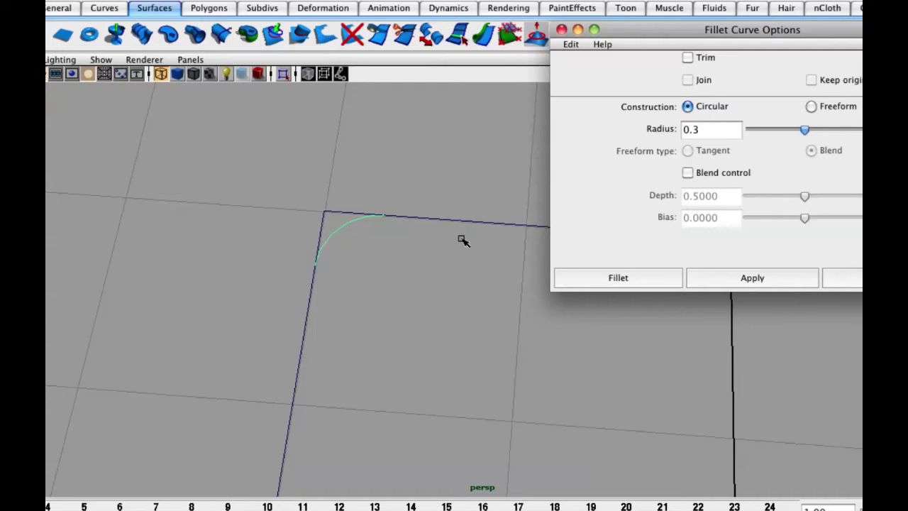
pyautogui.moveTo(624, 30); pyautogui.dragTo(591, 159)
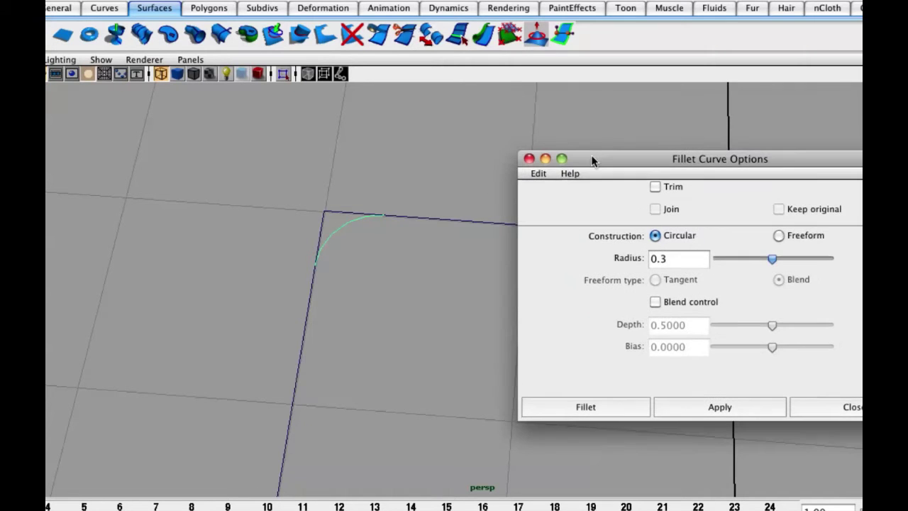
pyautogui.keyDown('alt'); pyautogui.moveTo(419, 219); pyautogui.dragTo(361, 186); pyautogui.keyUp('alt')
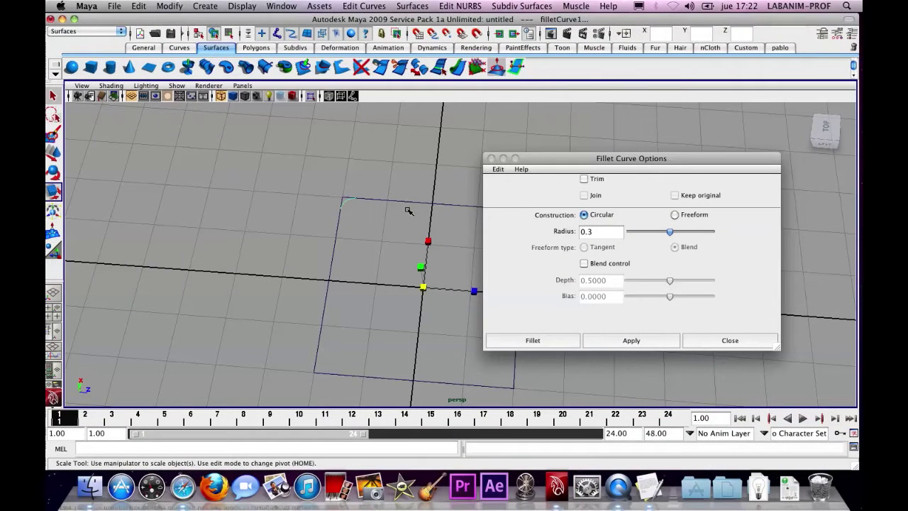
# Step: Select the original side beside the filleted corner and close the fillet options
pyautogui.click(422, 202)
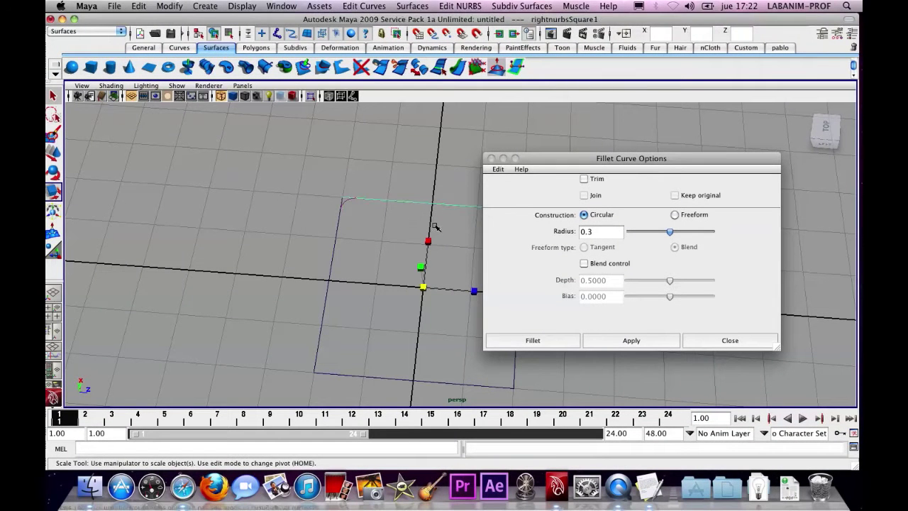
pyautogui.click(317, 238)
pyautogui.click(401, 201)
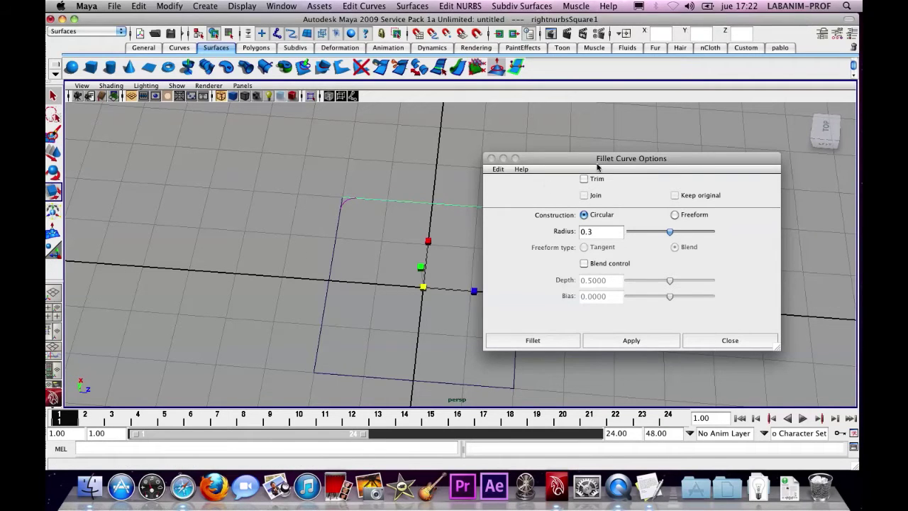
pyautogui.click(491, 159)
# Step: Select all four sides of the square and set their X, Y and Z scale to 3
pyautogui.keyDown('shift'); pyautogui.click(515, 281); pyautogui.keyUp('shift')
pyautogui.keyDown('shift'); pyautogui.click(471, 383); pyautogui.keyUp('shift')
pyautogui.keyDown('shift'); pyautogui.click(321, 319); pyautogui.keyUp('shift')
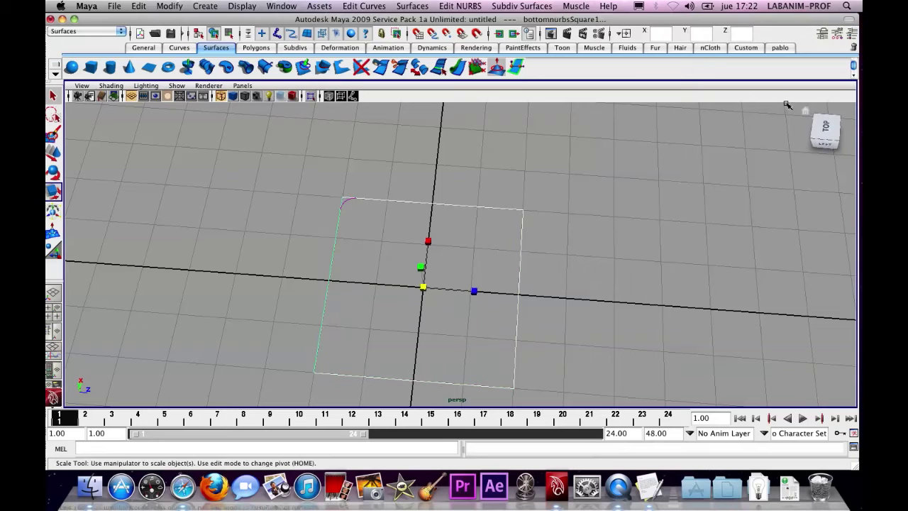
pyautogui.click(852, 37)
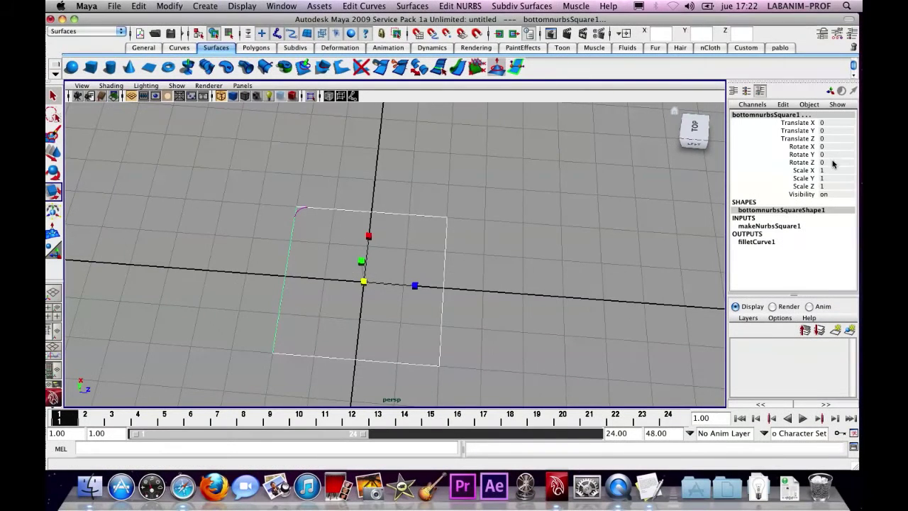
pyautogui.click(834, 170)
pyautogui.moveTo(833, 170); pyautogui.dragTo(834, 186)
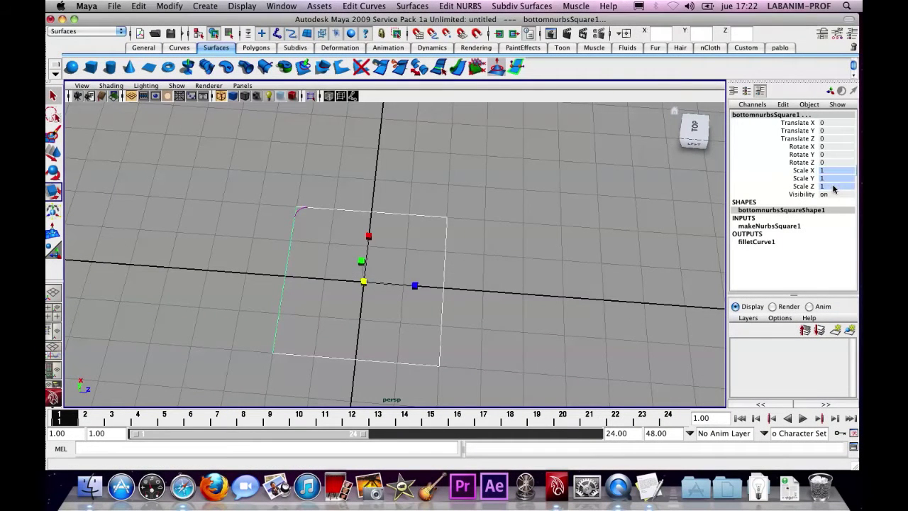
pyautogui.press('Return')
pyautogui.scroll(-5, 632, 164)
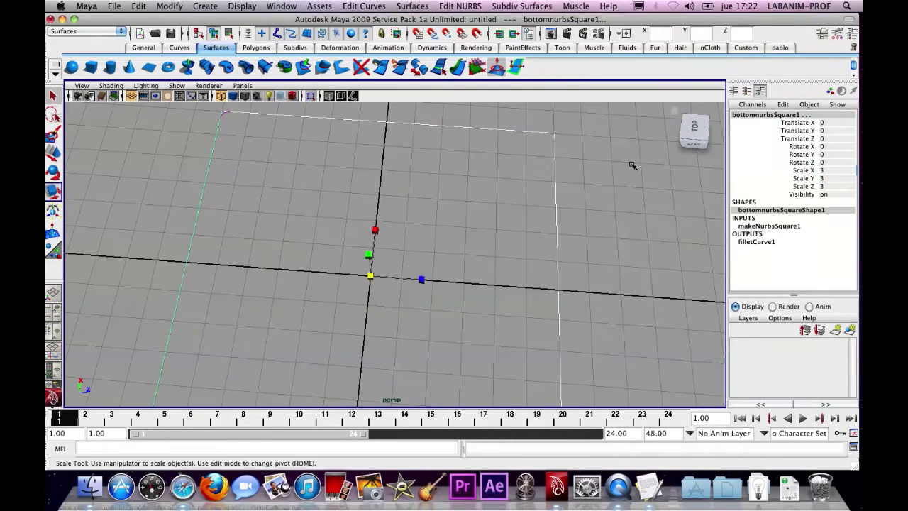
# Step: Undo the scaling of the square's four sides
pyautogui.press('super+z')
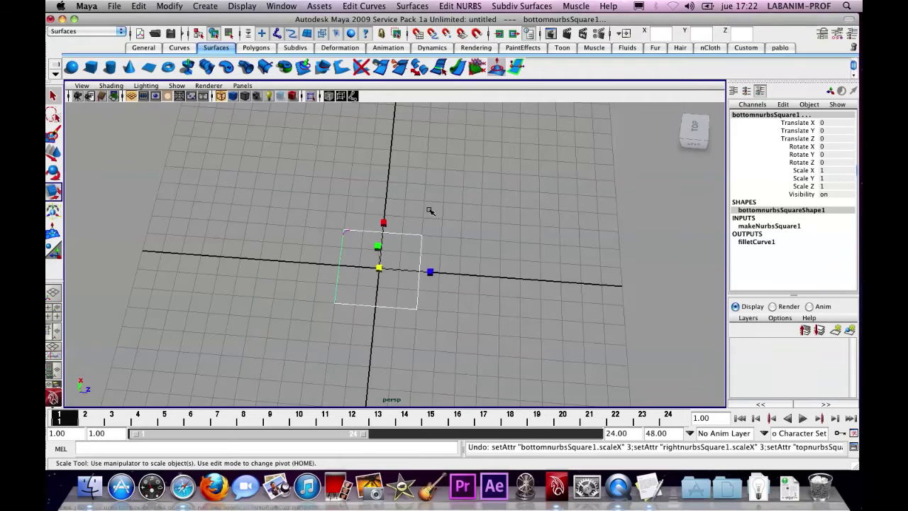
pyautogui.scroll(5, 428, 207)
pyautogui.scroll(5, 435, 221)
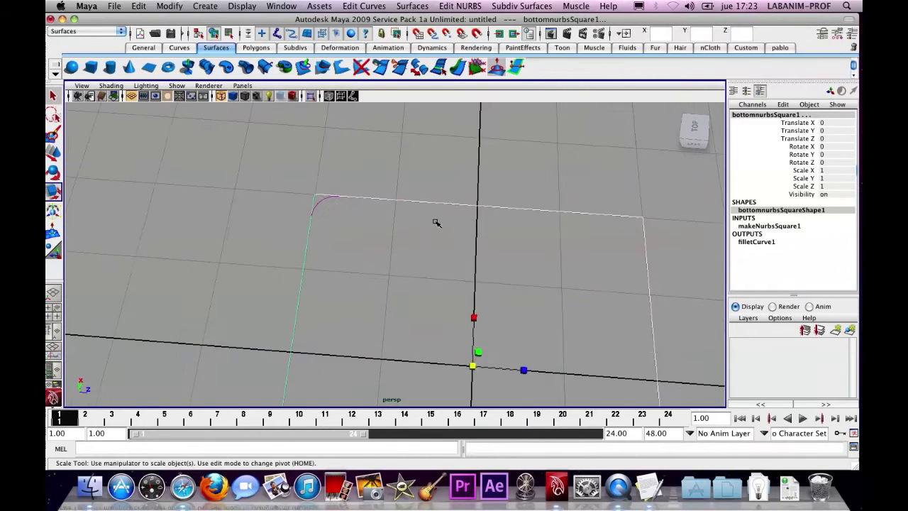
# Step: Select the fillet curve at the square's corner and examine how it meets the two untrimmed sides
pyautogui.click(351, 139)
pyautogui.click(264, 154)
pyautogui.keyDown('alt'); pyautogui.moveTo(303, 186); pyautogui.dragTo(365, 223, button='middle'); pyautogui.keyUp('alt')
pyautogui.keyDown('alt'); pyautogui.moveTo(365, 222); pyautogui.dragTo(444, 209, button='right'); pyautogui.keyUp('alt')
pyautogui.keyDown('alt'); pyautogui.moveTo(405, 238); pyautogui.dragTo(441, 234, button='right'); pyautogui.keyUp('alt')
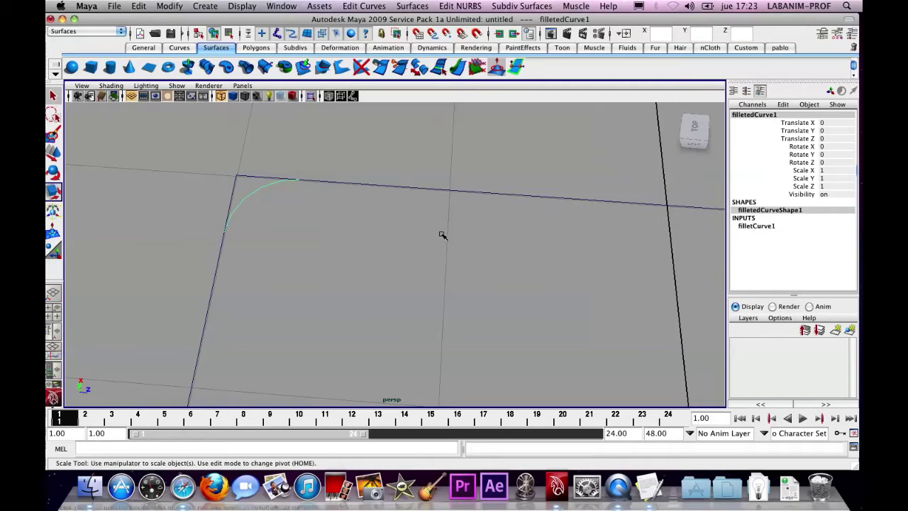
# Step: Undo the untrimmed fillet at the square's corner
pyautogui.hotkey('ctrl', 'z')
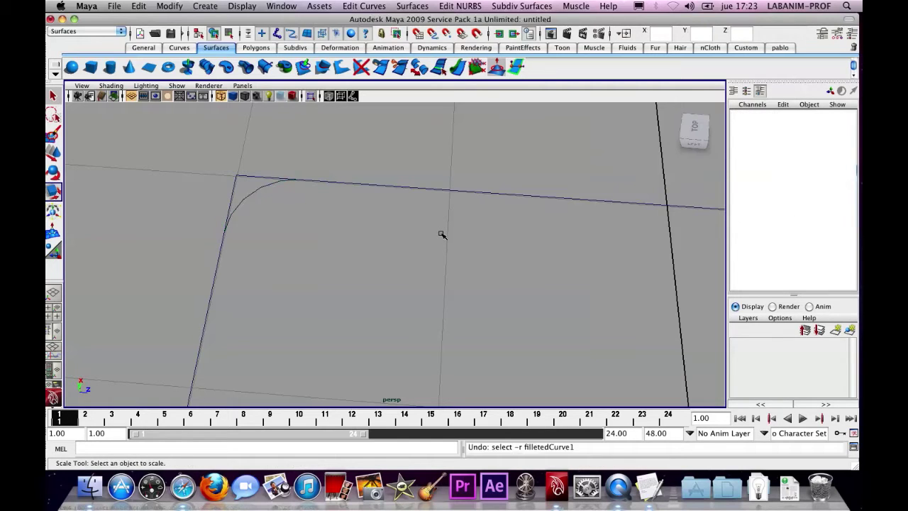
pyautogui.hotkey('ctrl', 'z')
pyautogui.hotkey('ctrl', 'z')
pyautogui.hotkey('ctrl', 'z')
pyautogui.hotkey('ctrl', 'z')
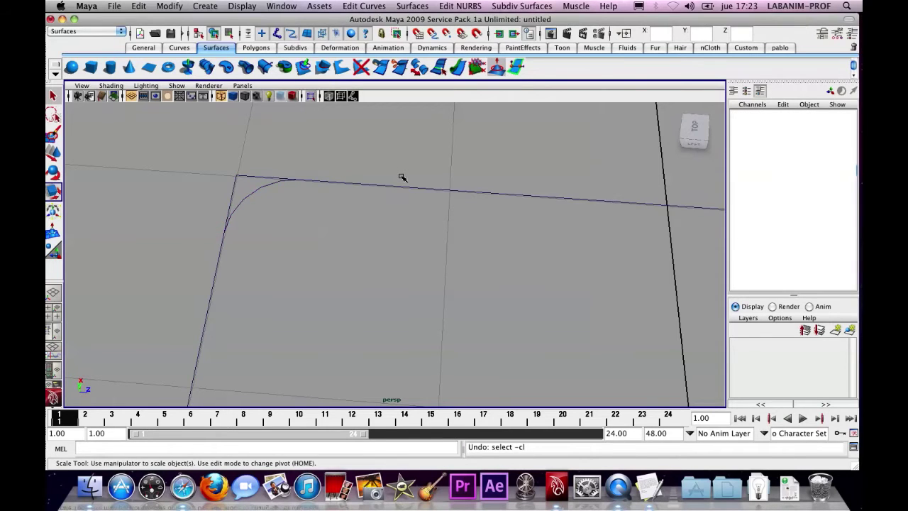
pyautogui.hotkey('ctrl', 'z')
pyautogui.hotkey('ctrl', 'z')
pyautogui.hotkey('ctrl', 'z')
# Step: Fillet the corner between the same two sides with Trim enabled, circular construction and radius 0.3
pyautogui.click(301, 154)
pyautogui.moveTo(203, 204); pyautogui.dragTo(272, 229)
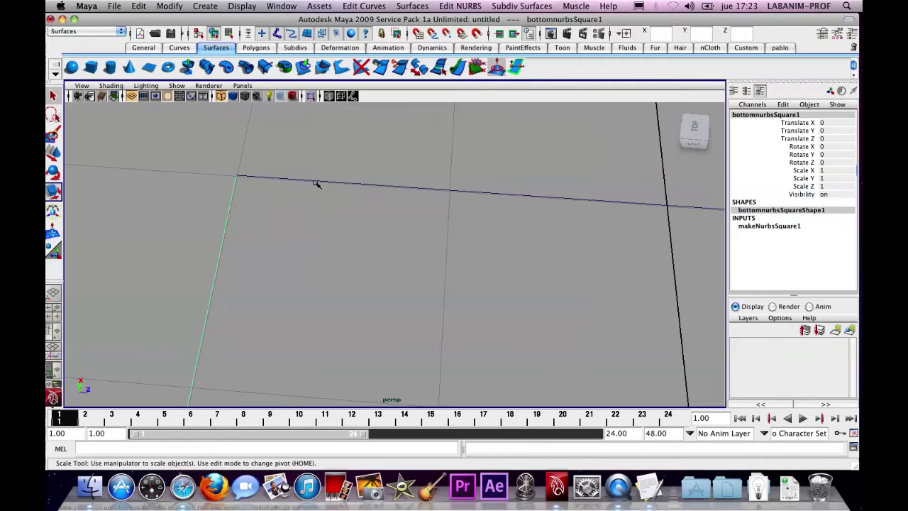
pyautogui.click(464, 7)
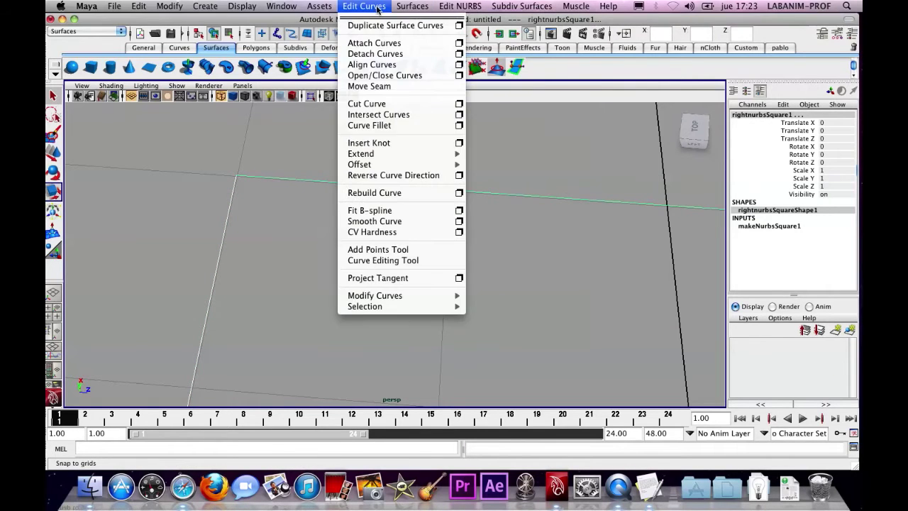
pyautogui.click(459, 125)
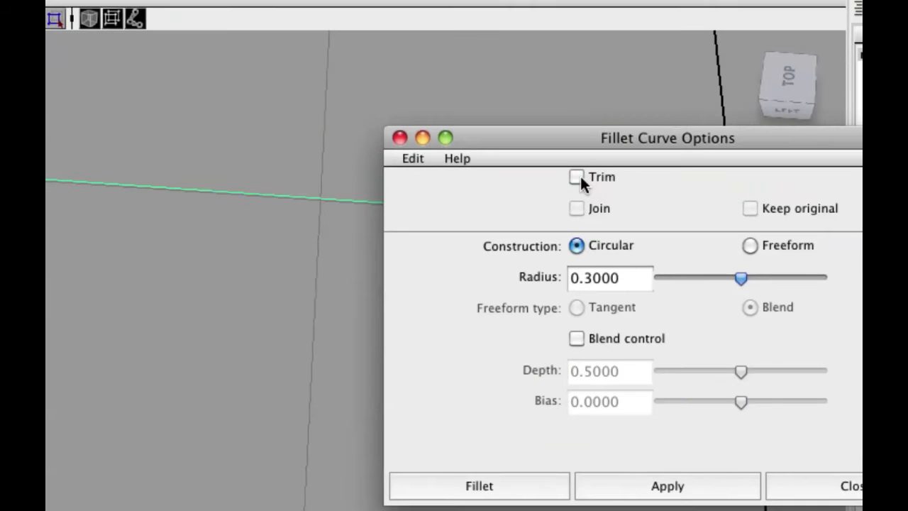
pyautogui.click(576, 178)
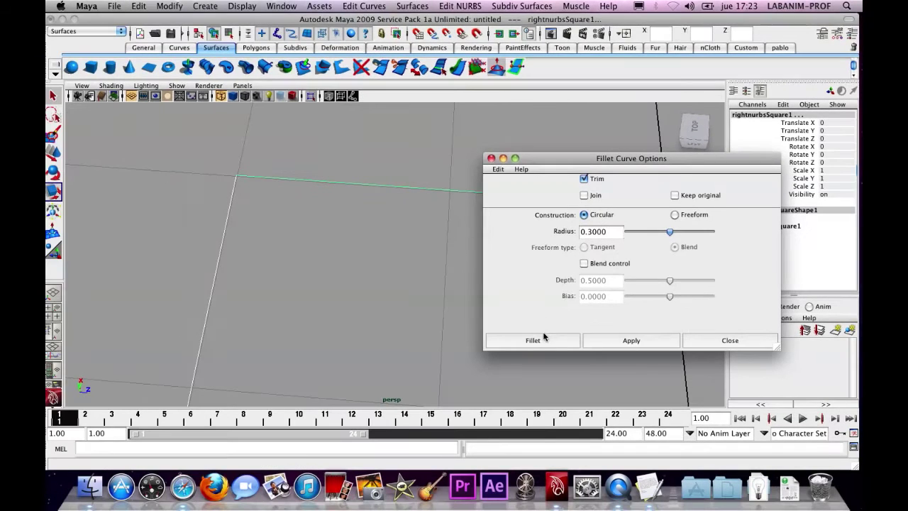
pyautogui.click(538, 348)
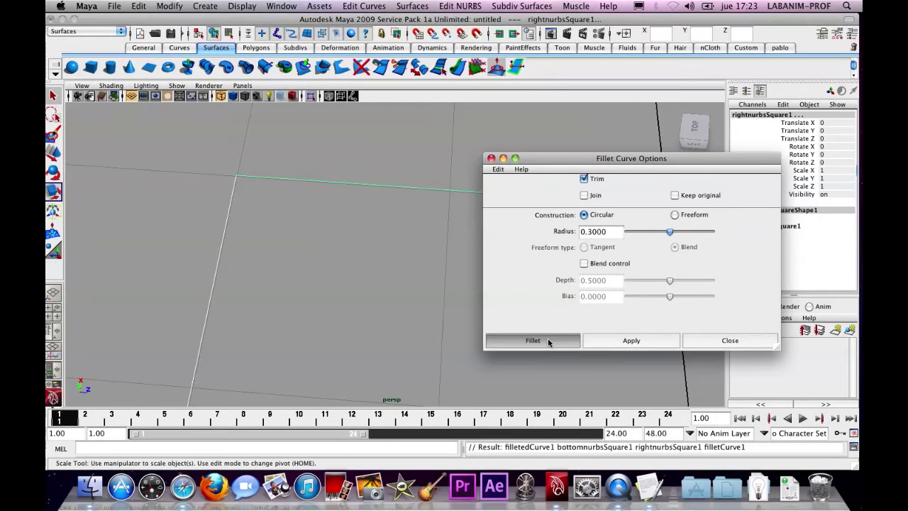
pyautogui.scroll(-5, 392, 264)
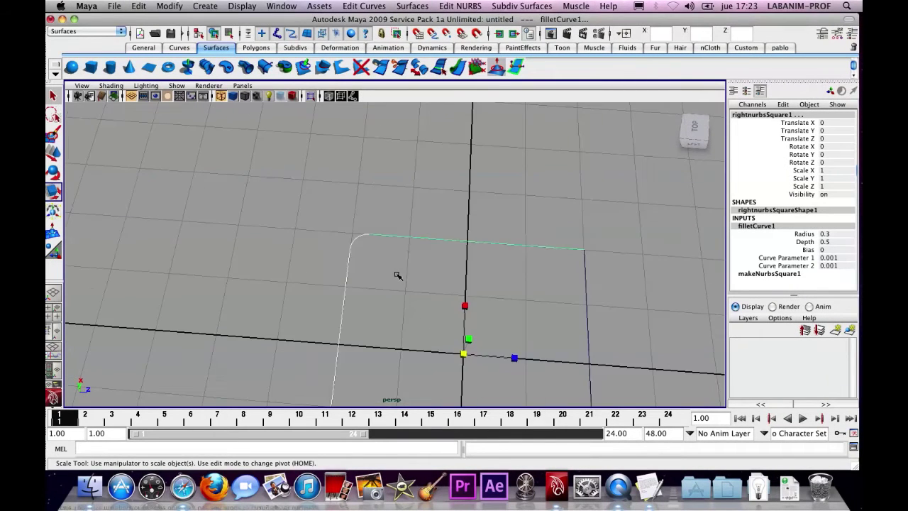
# Step: Select the trimmed side and the next side of the square and apply the same 0.3 trimmed fillet to their corner
pyautogui.click(273, 139)
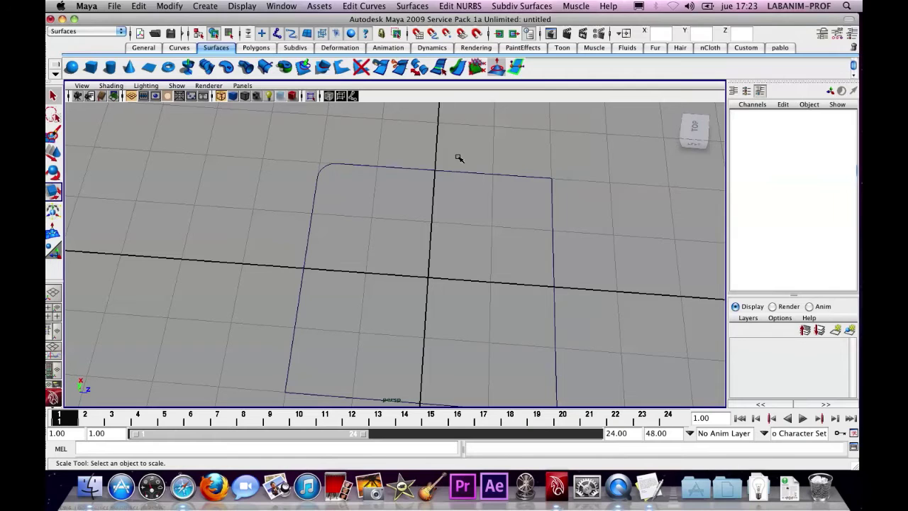
pyautogui.click(495, 170)
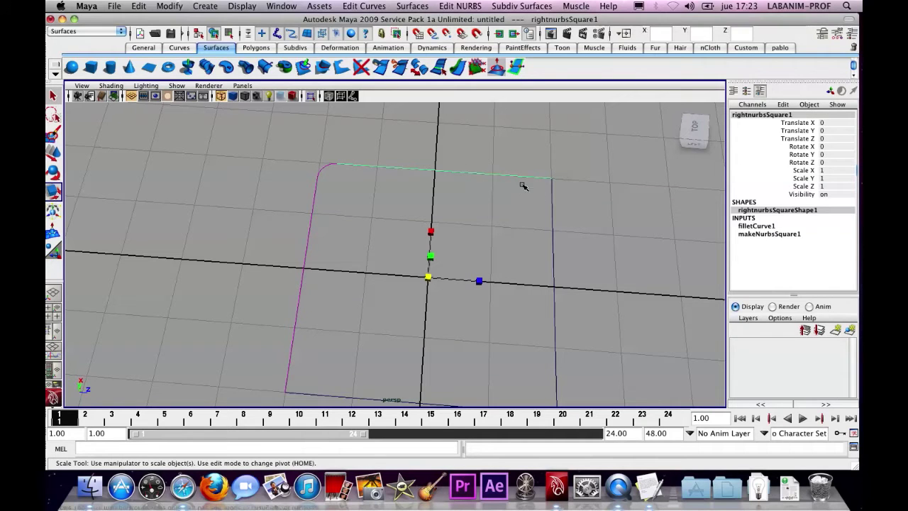
pyautogui.keyDown('shift'); pyautogui.click(586, 208); pyautogui.keyUp('shift')
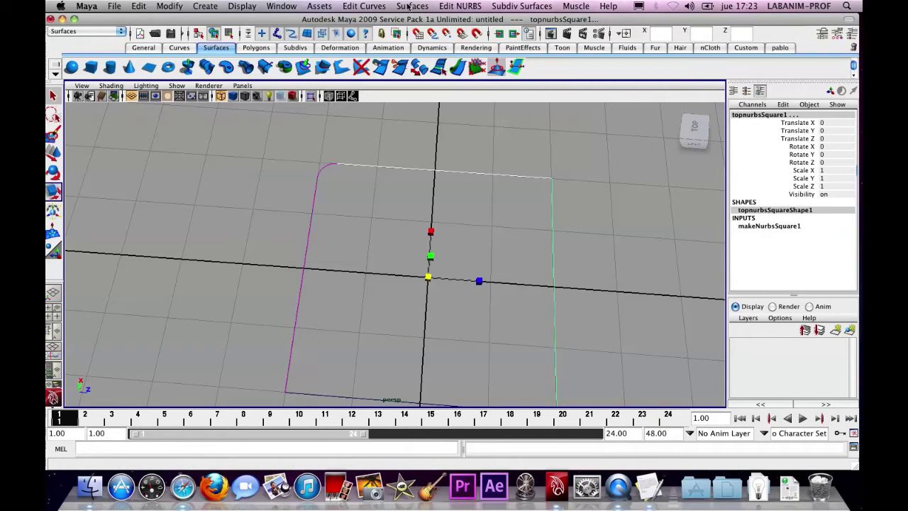
pyautogui.click(364, 5)
pyautogui.click(369, 26)
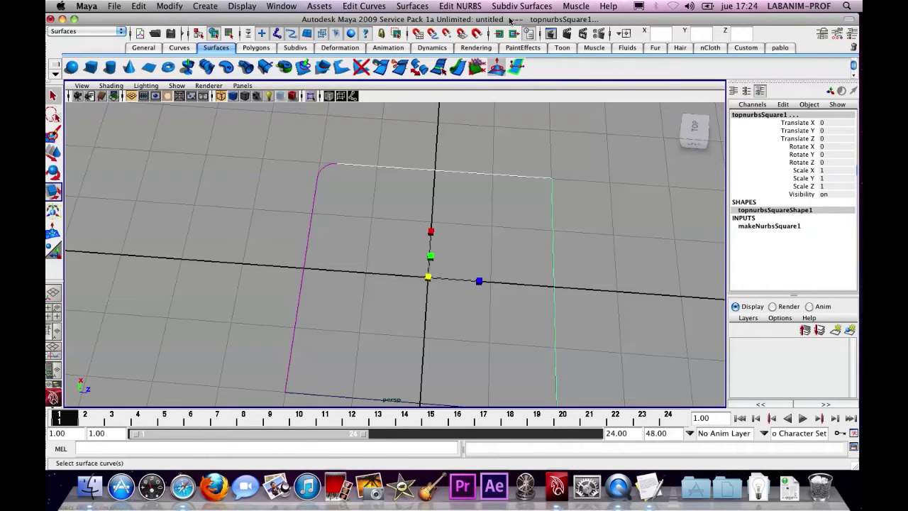
pyautogui.press('g')
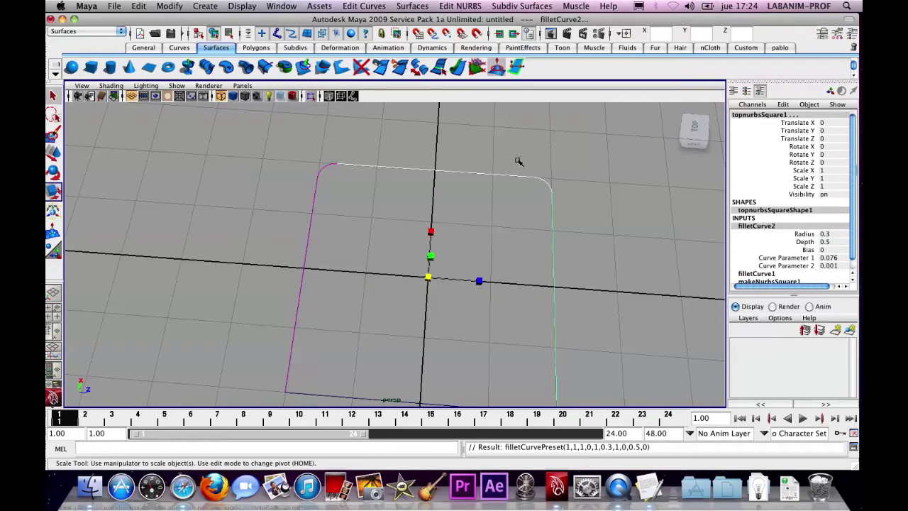
# Step: Apply the same trimmed fillet to the square's two remaining corners and clear the selection
pyautogui.press('z')
pyautogui.press('z')
pyautogui.press('z')
pyautogui.press('z')
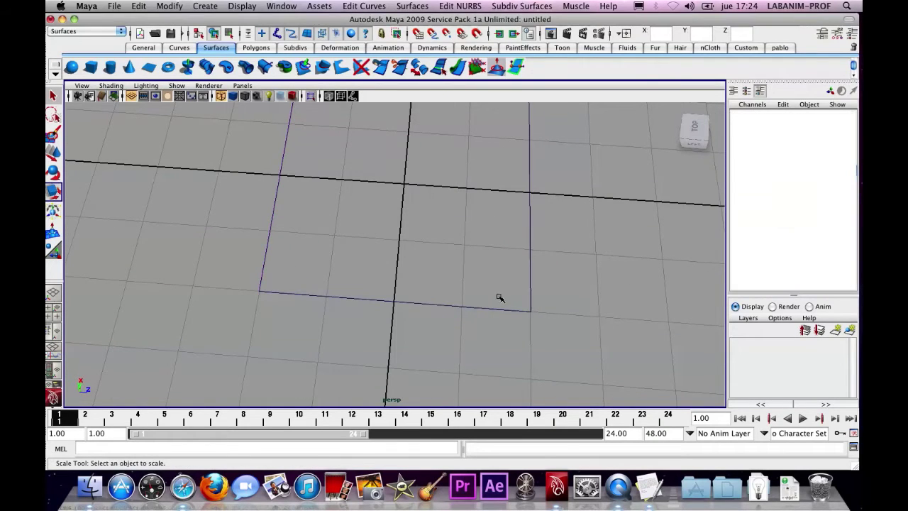
pyautogui.press('g')
pyautogui.click(424, 334)
pyautogui.moveTo(287, 312); pyautogui.dragTo(239, 263)
pyautogui.press('g')
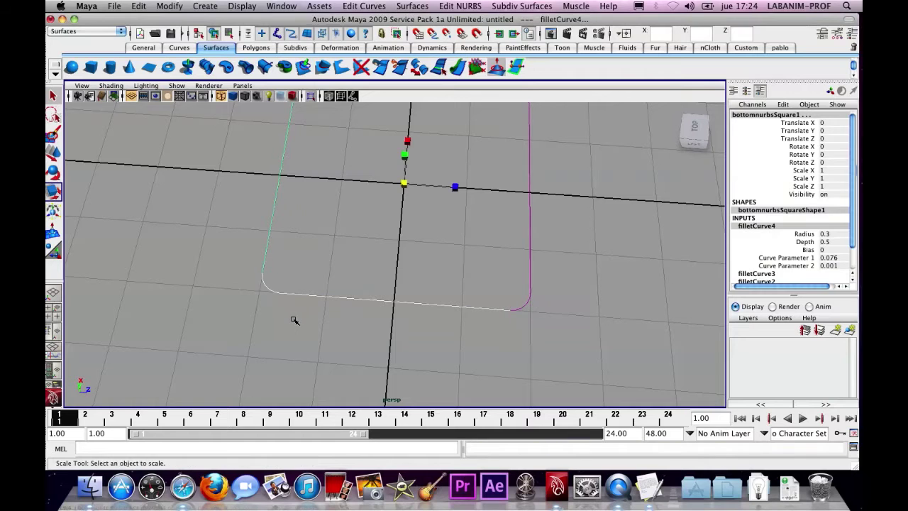
pyautogui.click(295, 320)
pyautogui.keyDown('alt'); pyautogui.moveTo(350, 300); pyautogui.dragTo(416, 298); pyautogui.keyUp('alt')
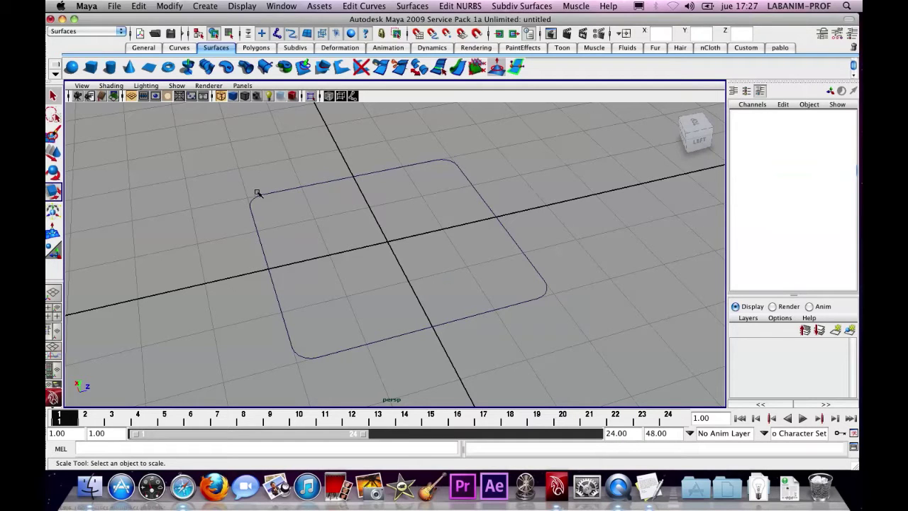
# Step: Try to attach one straight side to its adjoining corner fillet with the Blend method and 0.5 blend bias
pyautogui.click(260, 237)
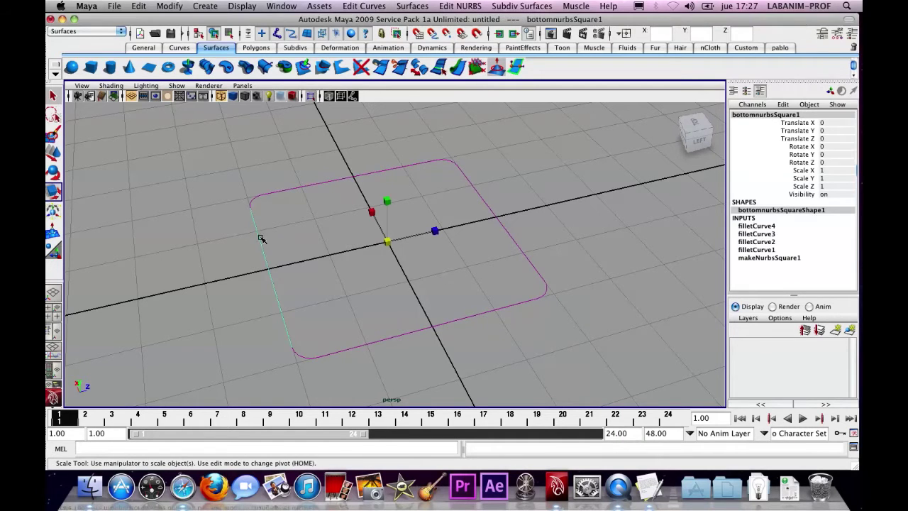
pyautogui.click(253, 202)
pyautogui.click(365, 7)
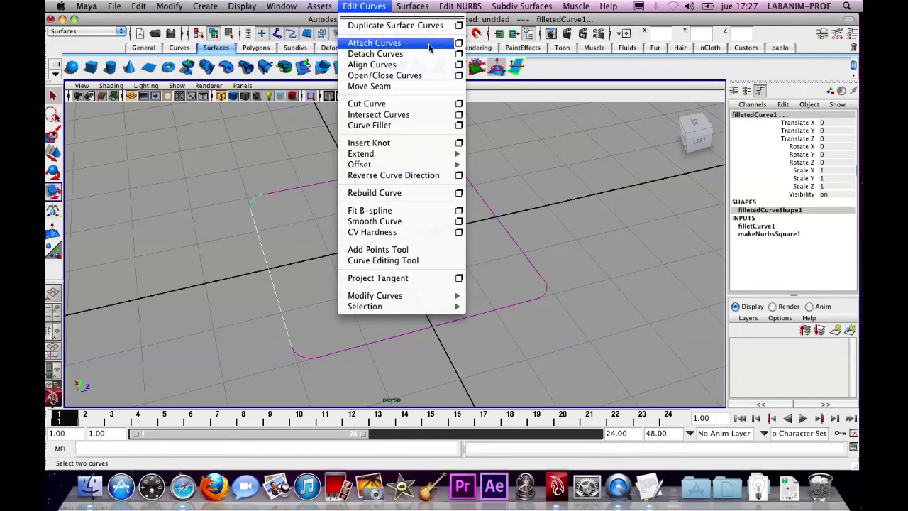
pyautogui.click(459, 43)
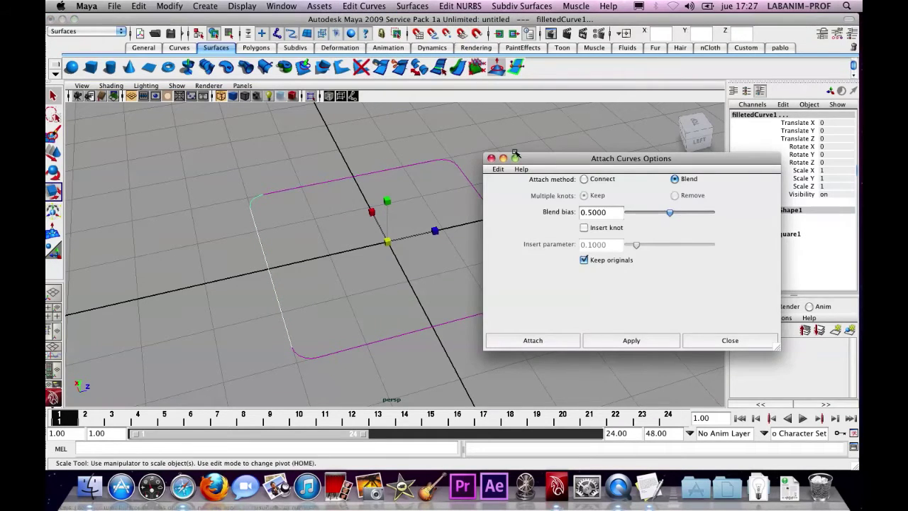
pyautogui.click(707, 343)
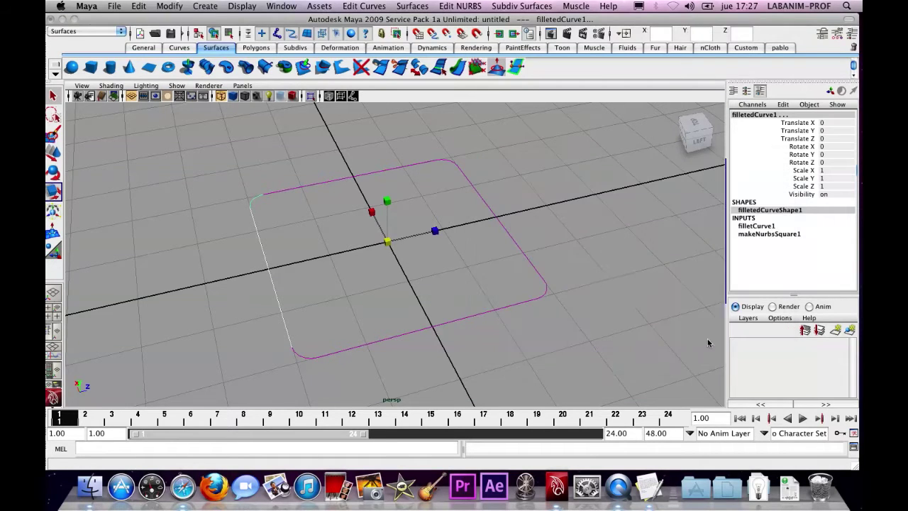
pyautogui.click(364, 6)
pyautogui.click(377, 43)
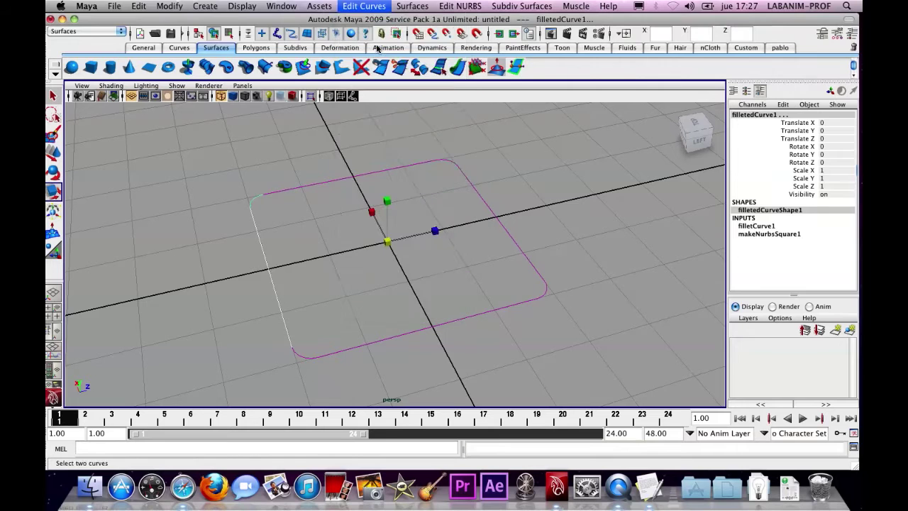
pyautogui.hotkey('ctrl', 'z')
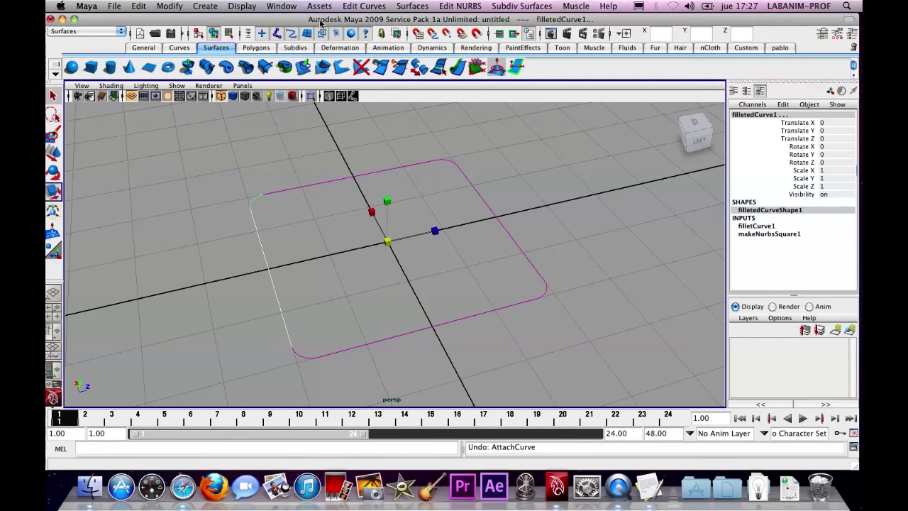
# Step: Attach the selected side and corner fillet with the Connect method, keeping multiple knots and the original curves
pyautogui.click(364, 5)
pyautogui.click(458, 43)
pyautogui.click(584, 179)
pyautogui.click(558, 340)
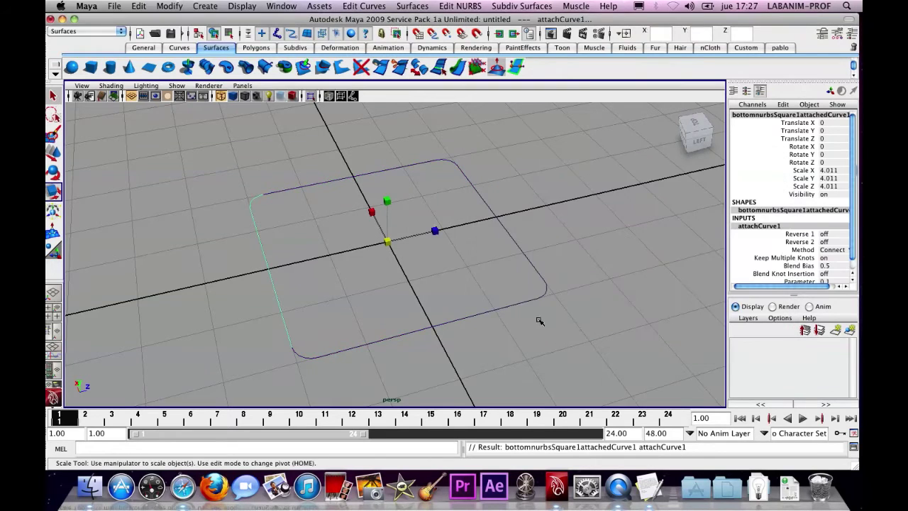
pyautogui.hotkey('ctrl', 'z')
pyautogui.click(364, 6)
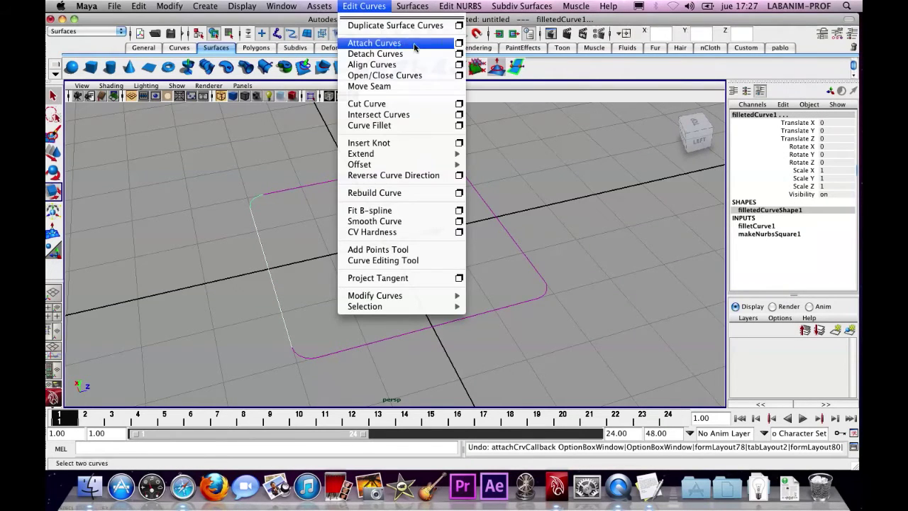
pyautogui.click(458, 43)
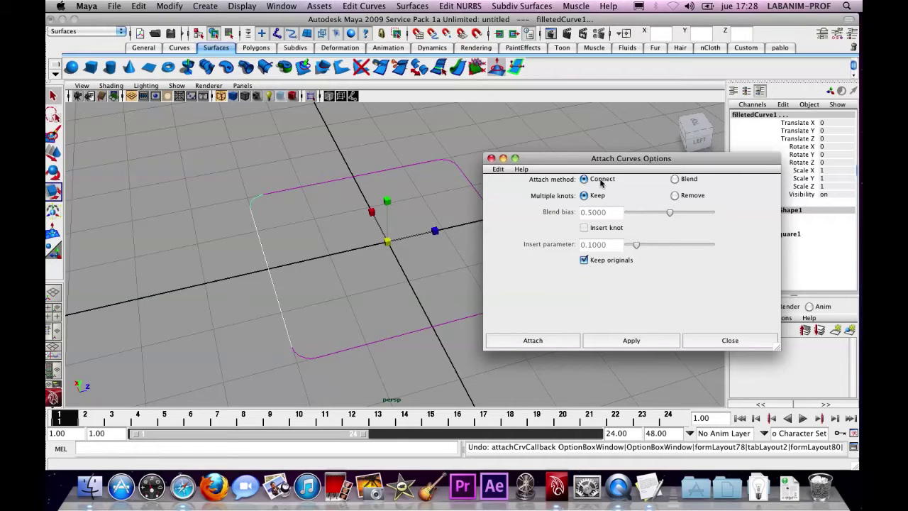
pyautogui.click(646, 340)
pyautogui.click(308, 223)
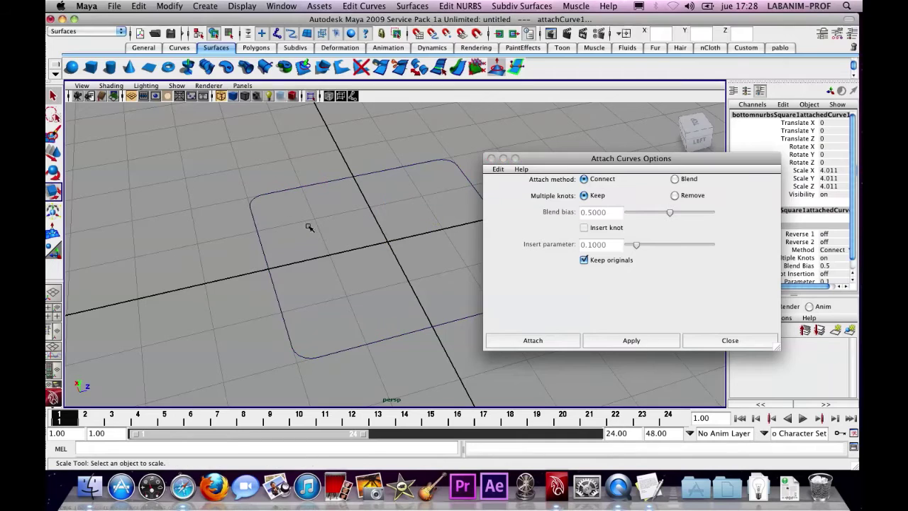
# Step: Attach the combined side-and-fillet curve to the straight side beyond the fillet with the same Connect options
pyautogui.click(250, 202)
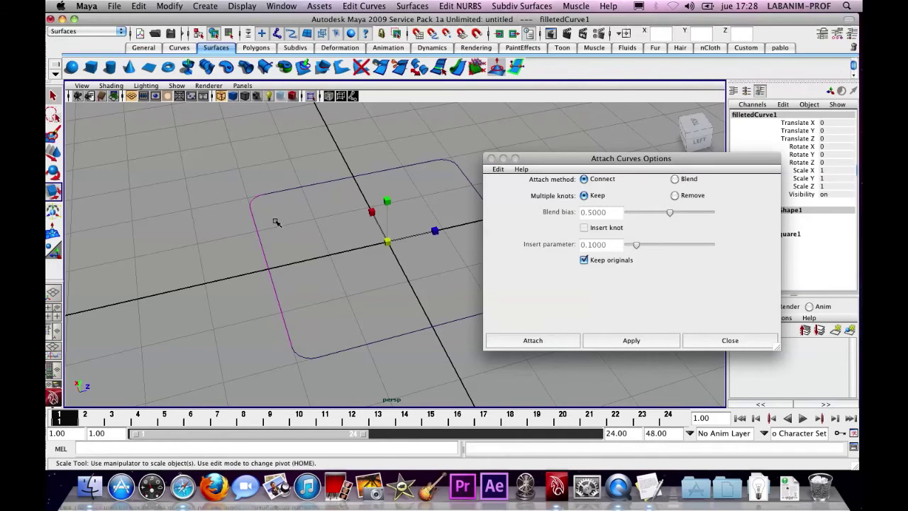
pyautogui.keyDown('shift'); pyautogui.click(285, 194); pyautogui.keyUp('shift')
pyautogui.keyDown('shift'); pyautogui.click(253, 201); pyautogui.keyUp('shift')
pyautogui.click(539, 339)
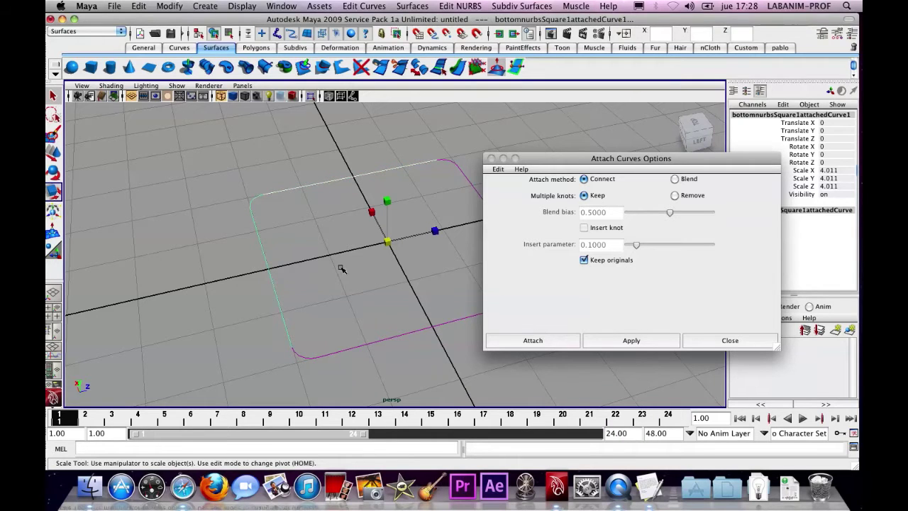
pyautogui.click(272, 203)
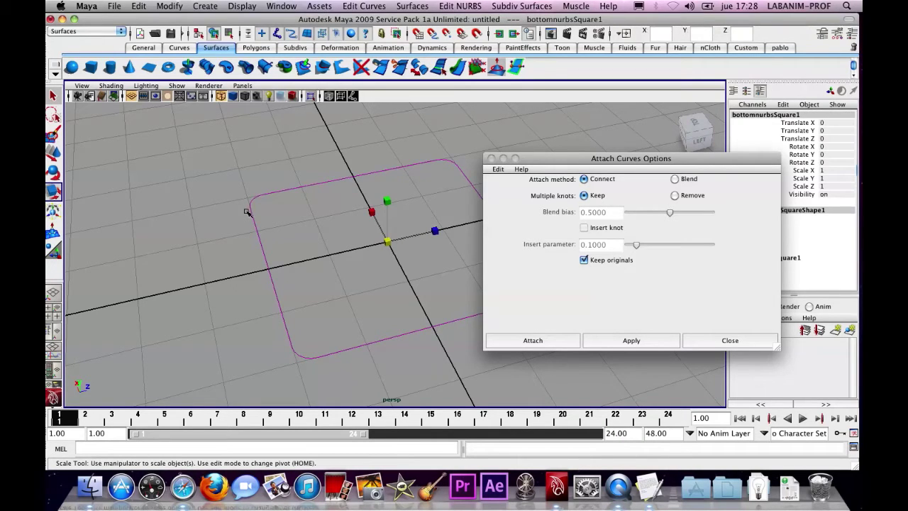
pyautogui.click(257, 236)
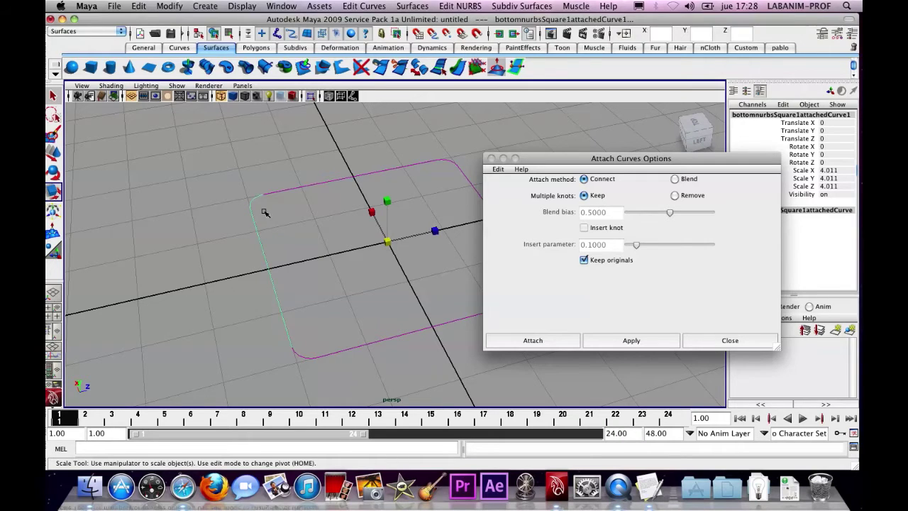
pyautogui.keyDown('shift'); pyautogui.click(285, 188); pyautogui.keyUp('shift')
pyautogui.click(542, 340)
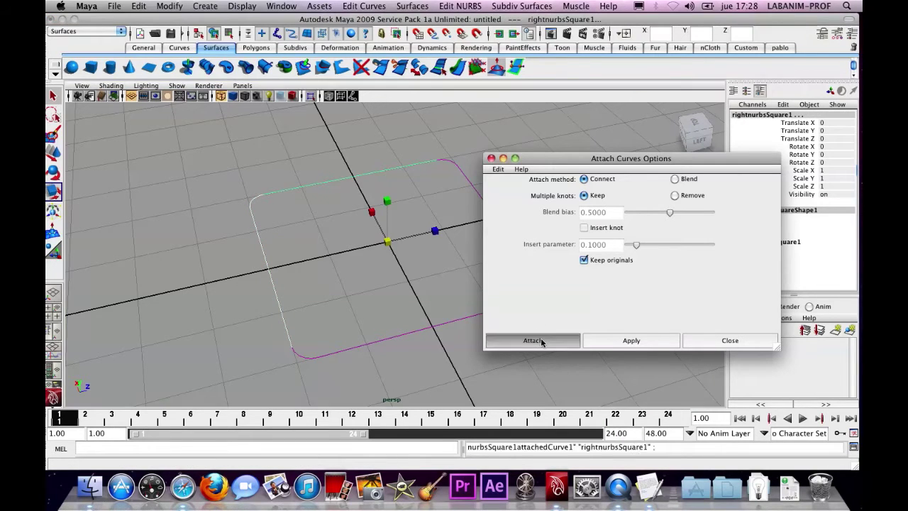
# Step: Check the joined curve against the originals and attach the next corner fillet to it with the same Attach Curves settings
pyautogui.click(289, 318)
pyautogui.click(274, 288)
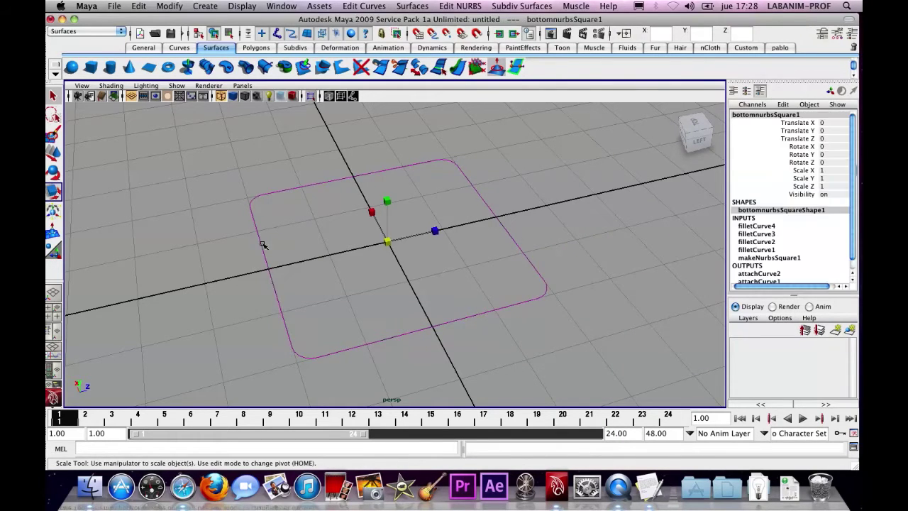
pyautogui.click(259, 230)
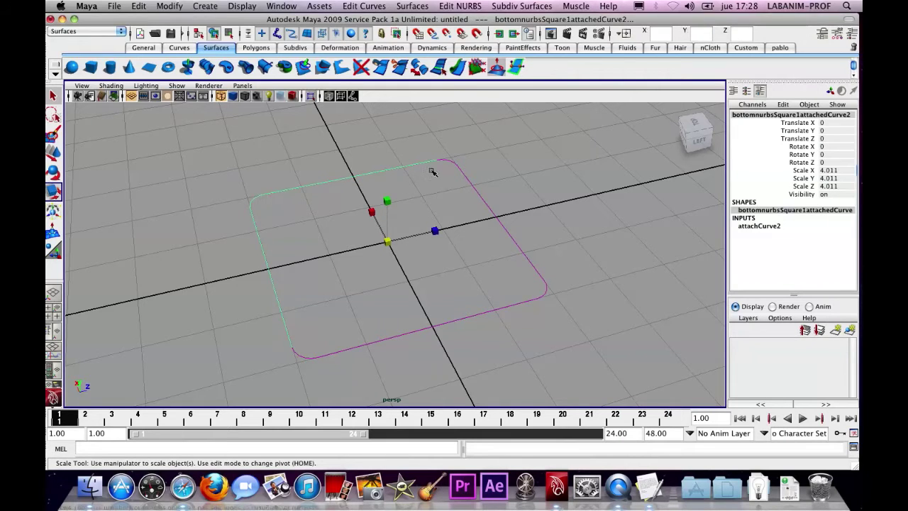
pyautogui.press('z')
pyautogui.press('z')
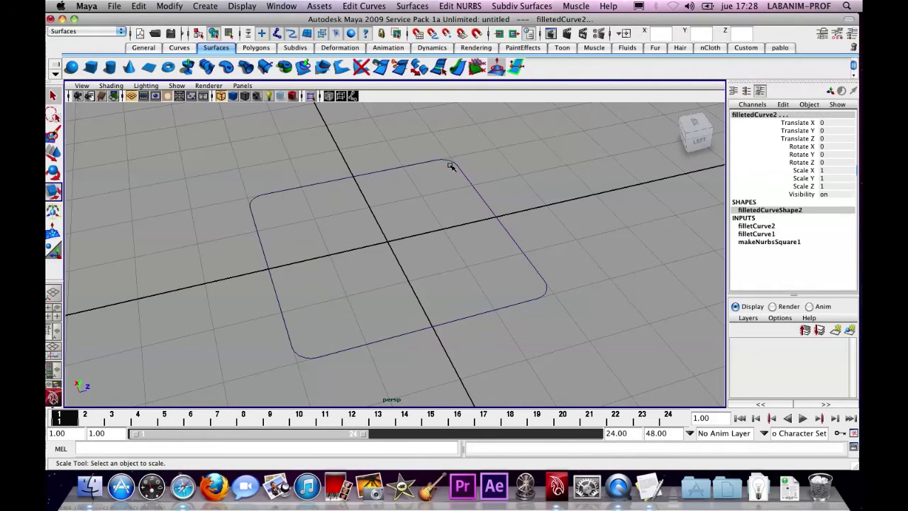
pyautogui.hotkey('shift', 'z')
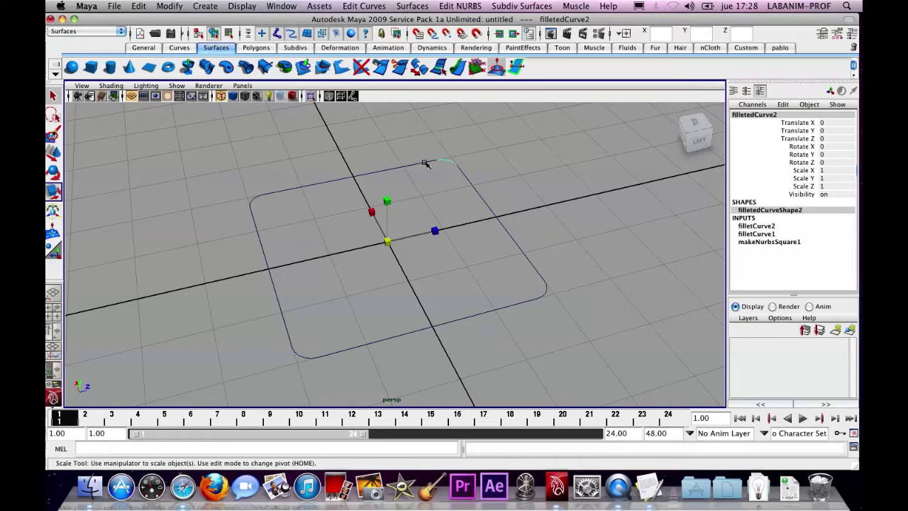
pyautogui.hotkey('shift', 'z')
pyautogui.keyDown('shift'); pyautogui.click(448, 160); pyautogui.keyUp('shift')
pyautogui.press('g')
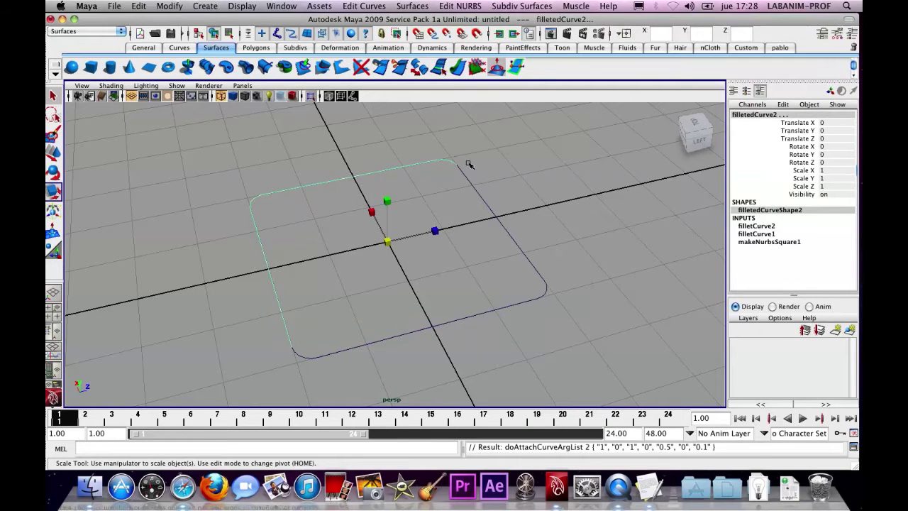
# Step: Attach the remaining sides and corner fillets to the growing curve with repeated Attach Curves, and clear the selection
pyautogui.press('z')
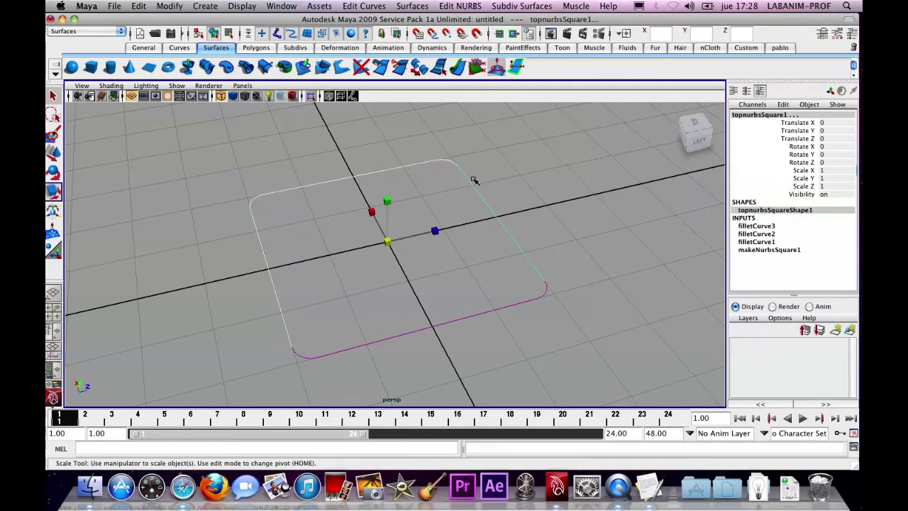
pyautogui.press('g')
pyautogui.press('z')
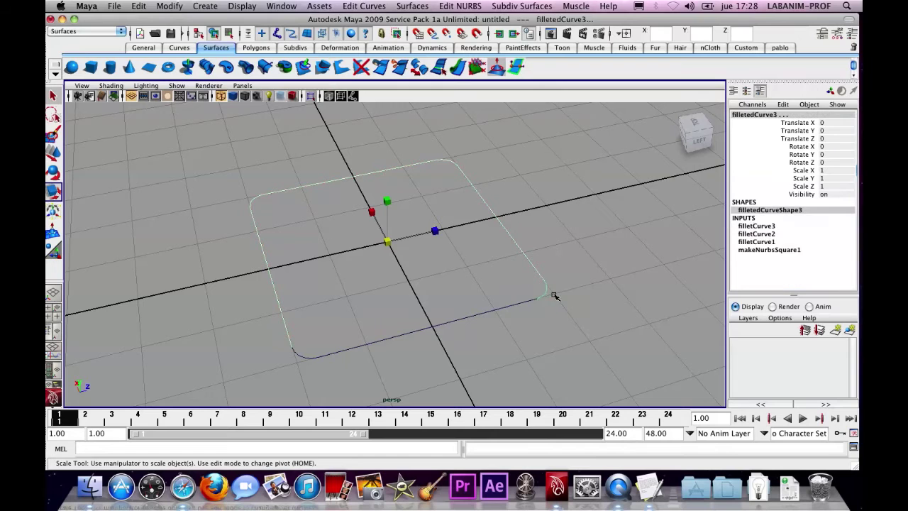
pyautogui.press('g')
pyautogui.press('z')
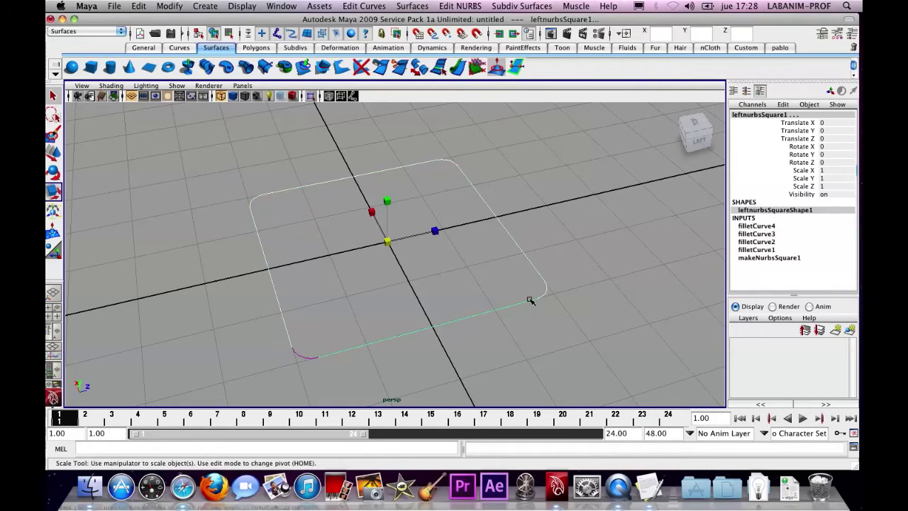
pyautogui.press('g')
pyautogui.press('z')
pyautogui.press('g')
pyautogui.click(337, 299)
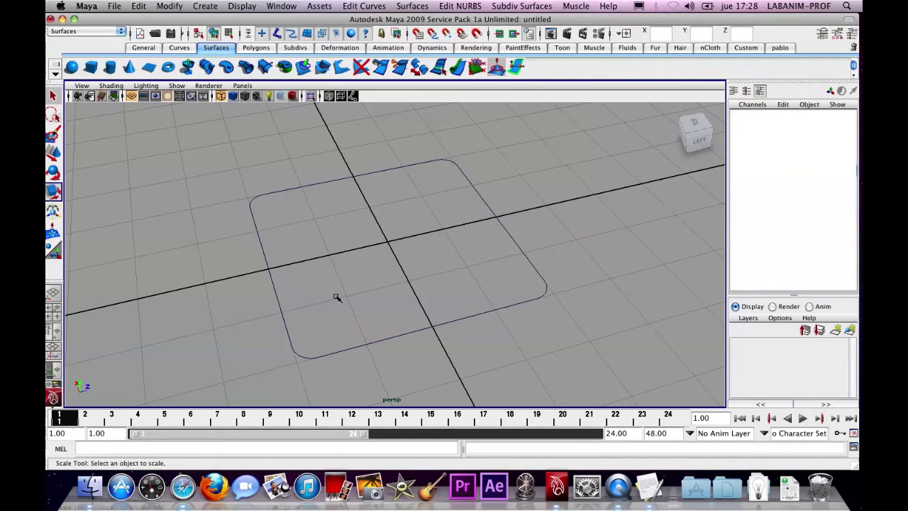
# Step: Inspect the overlapping originals and the attached outline, and select the whole outline in hierarchy selection mode
pyautogui.click(269, 312)
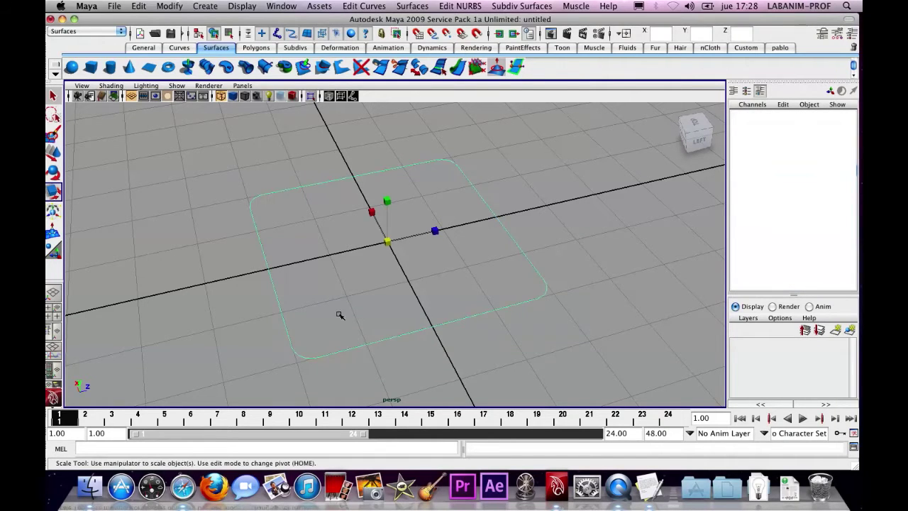
pyautogui.click(189, 235)
pyautogui.click(271, 195)
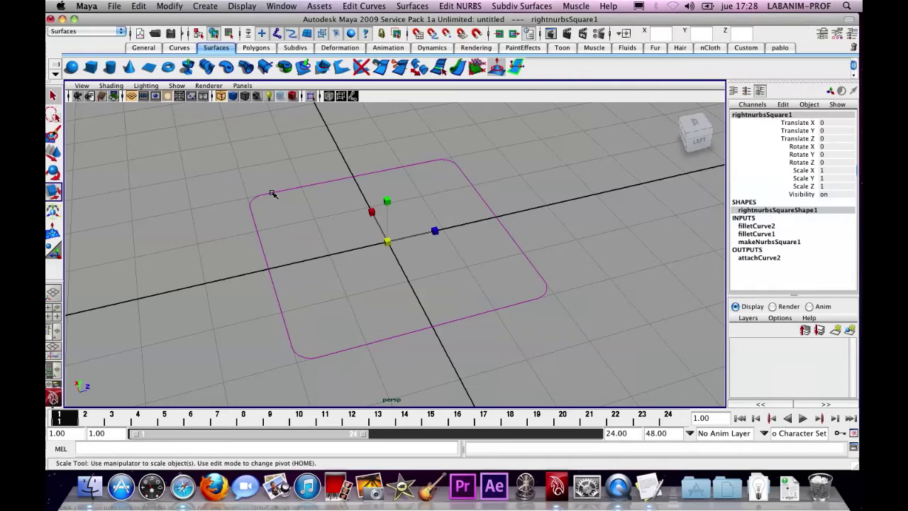
pyautogui.moveTo(299, 252); pyautogui.dragTo(299, 252)
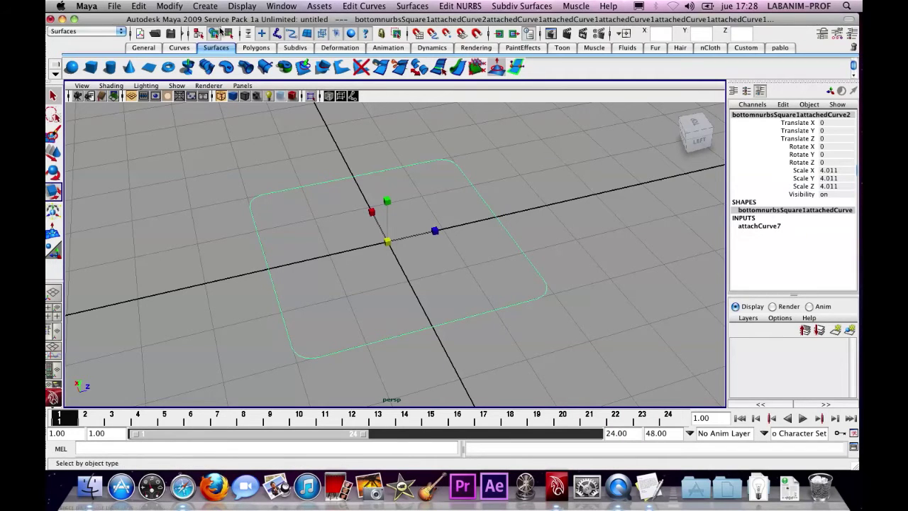
pyautogui.click(192, 151)
pyautogui.click(277, 226)
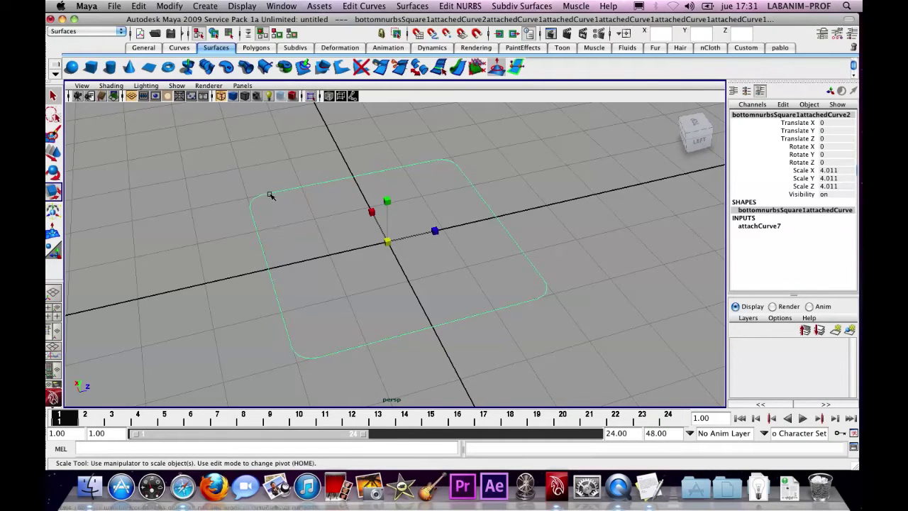
# Step: Move the selected outline about 0.19 along Z and undo the move
pyautogui.press('w')
pyautogui.moveTo(431, 232); pyautogui.dragTo(420, 254)
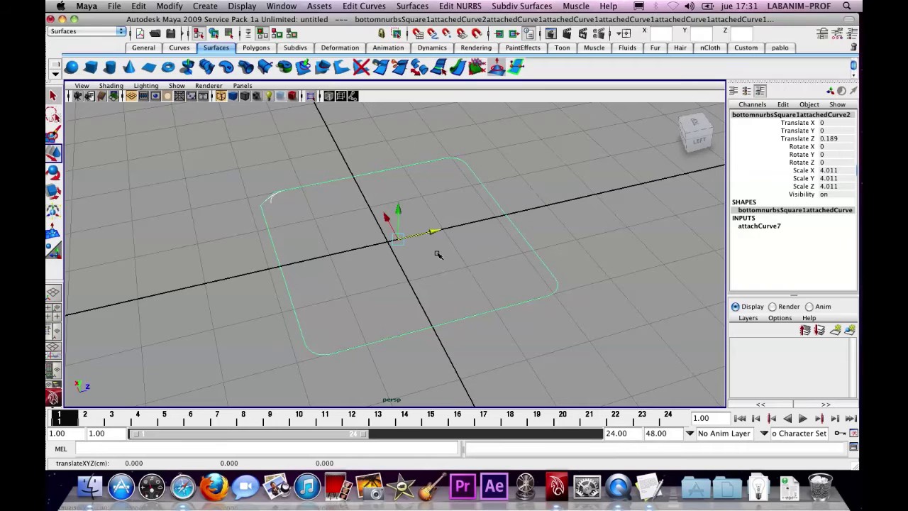
pyautogui.press('z')
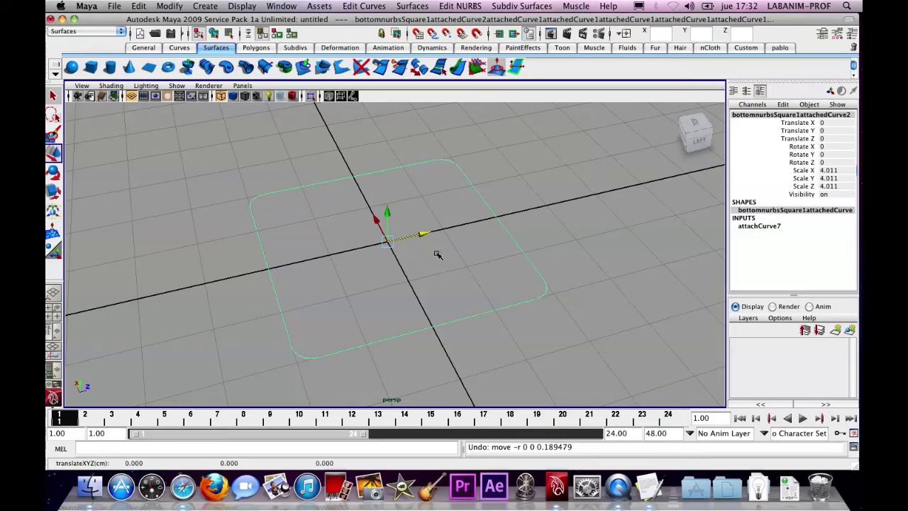
# Step: Delete the construction history of the selected outline and test it with an undone downward move of about 0.59
pyautogui.click(139, 8)
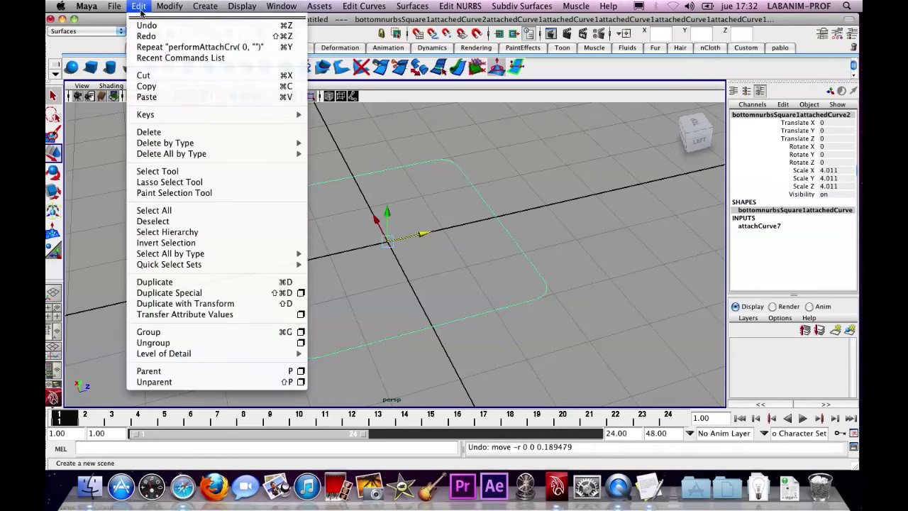
pyautogui.moveTo(180, 148)
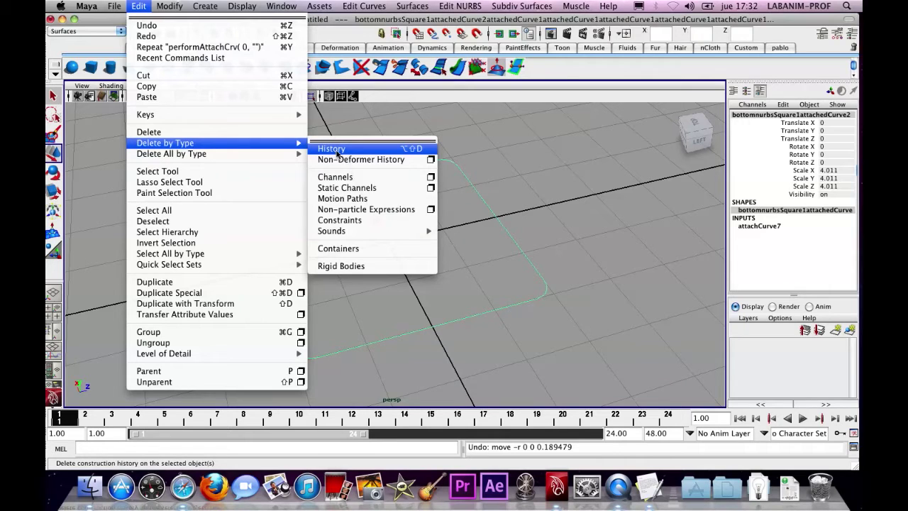
pyautogui.click(336, 151)
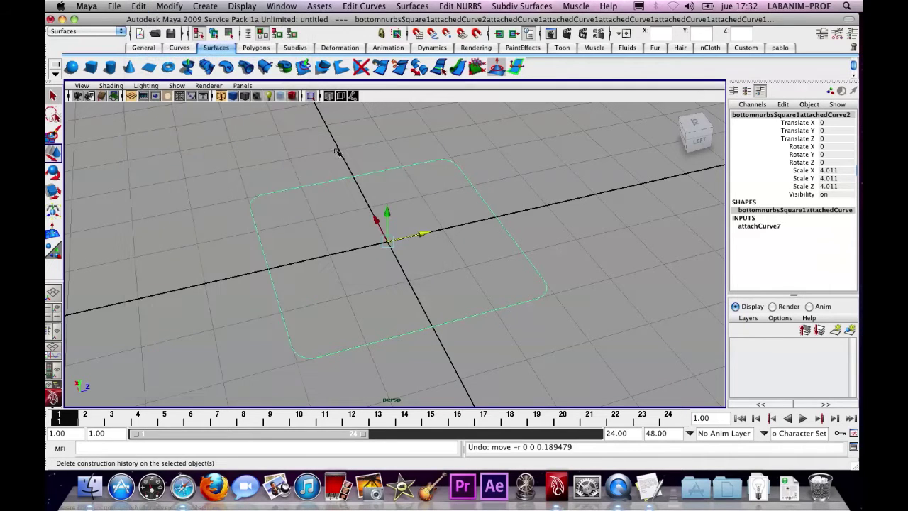
pyautogui.moveTo(387, 213); pyautogui.dragTo(379, 270)
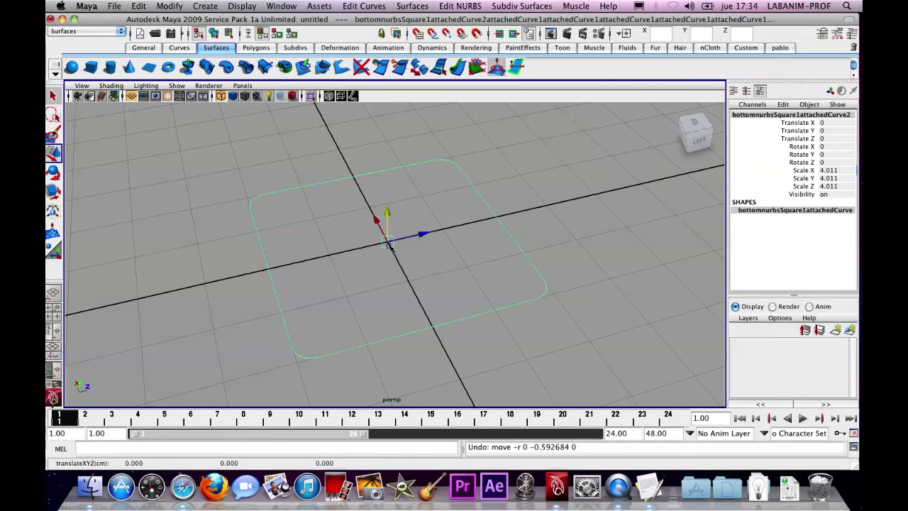
# Step: Duplicate the rounded outline and raise the copy about 1.91 units along Y
pyautogui.press('super+d')
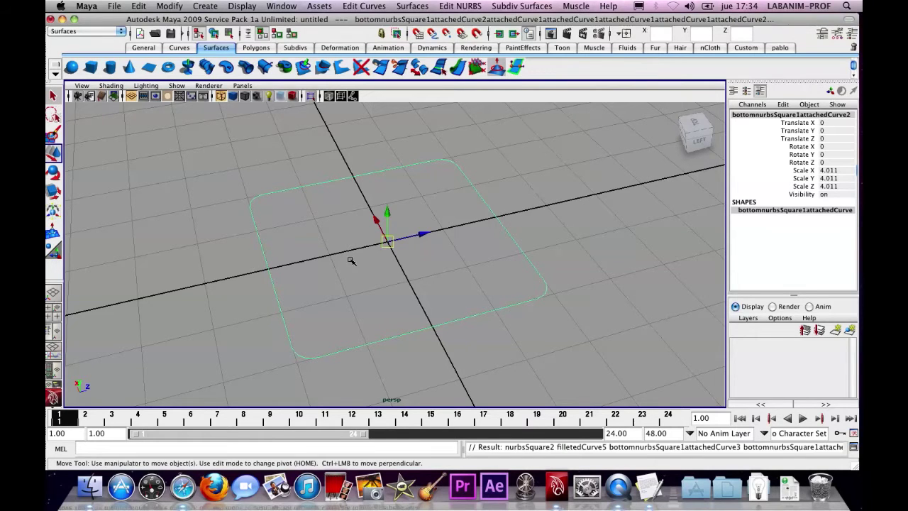
pyautogui.keyDown('alt'); pyautogui.moveTo(399, 260); pyautogui.dragTo(419, 234); pyautogui.keyUp('alt')
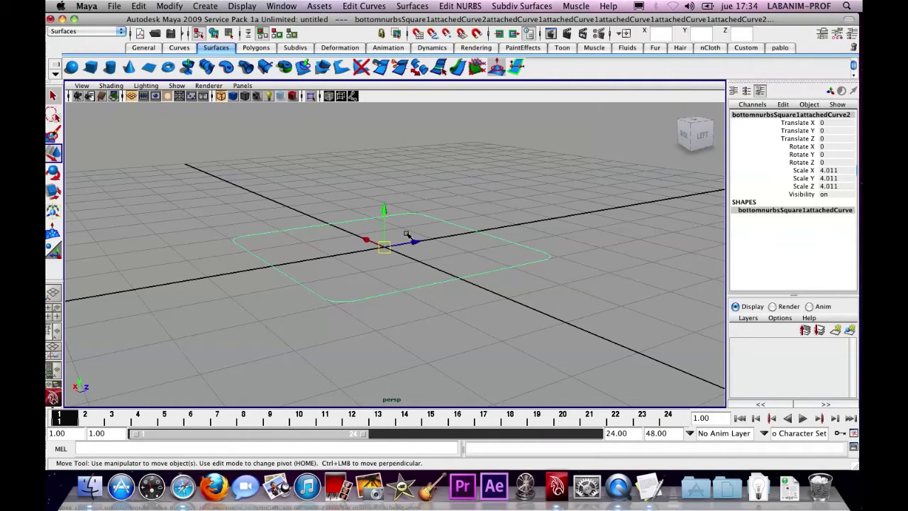
pyautogui.moveTo(383, 215); pyautogui.dragTo(389, 150)
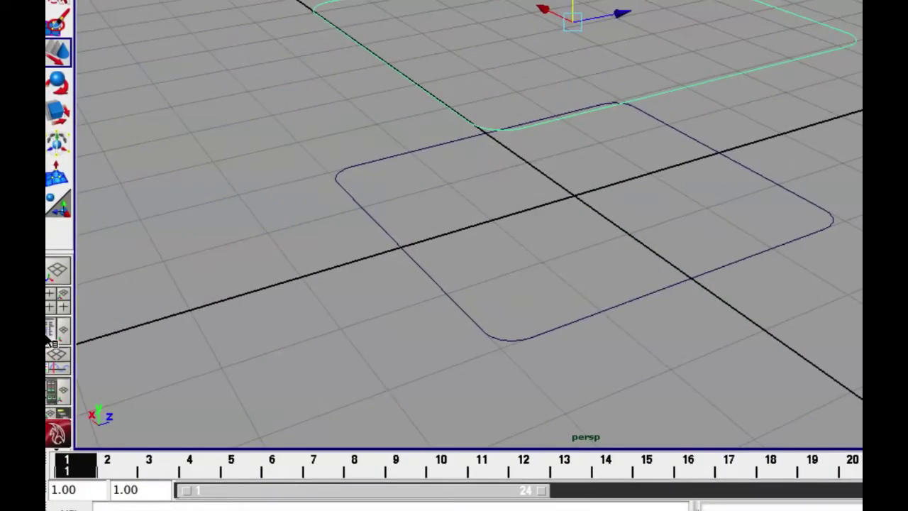
# Step: Examine the list of curves in the Outliner and the Keep originals option of Attach Curves
pyautogui.click(51, 334)
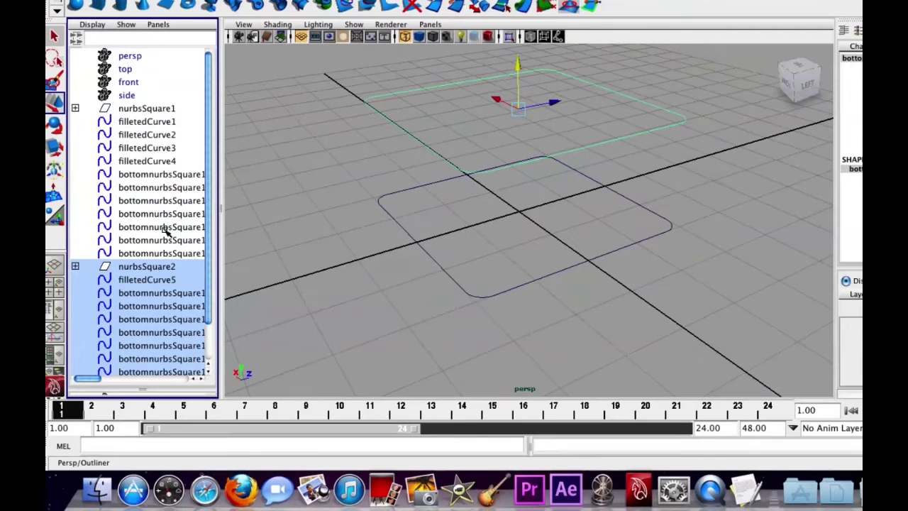
pyautogui.press('space')
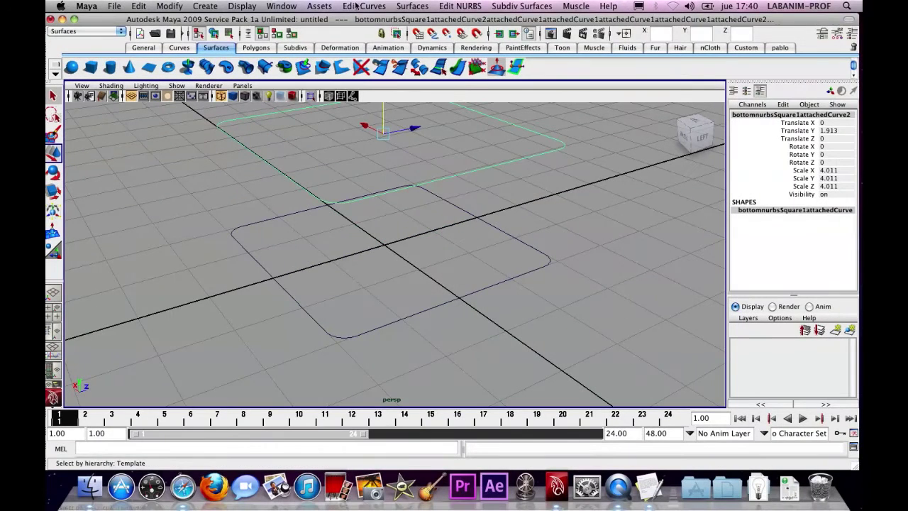
pyautogui.click(415, 7)
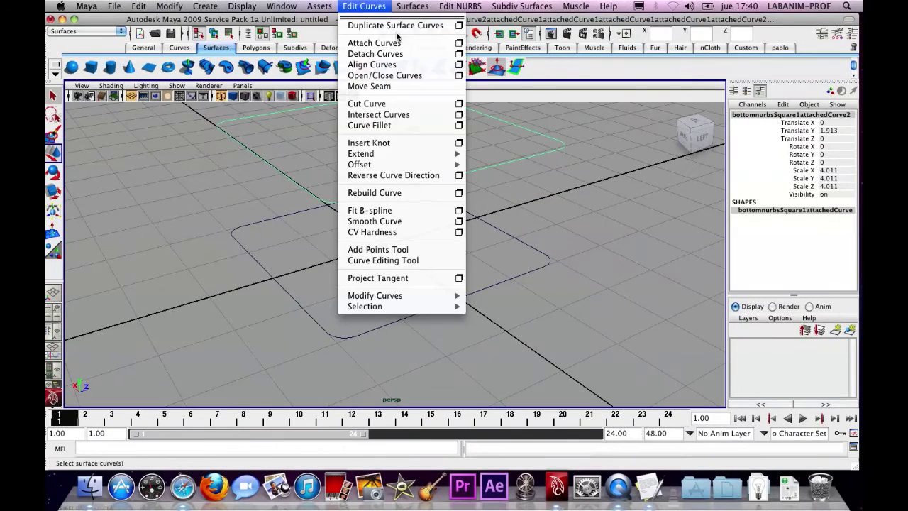
pyautogui.click(457, 44)
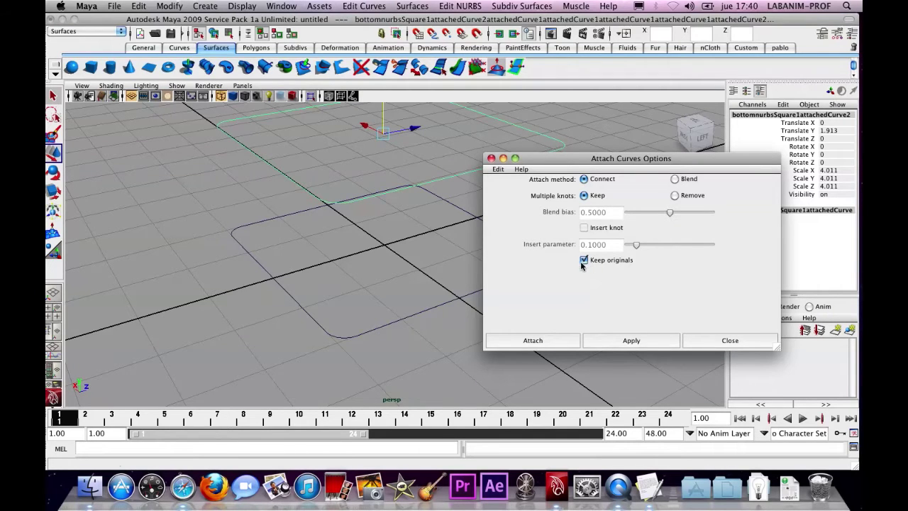
pyautogui.click(730, 340)
# Step: Delete both rounded outlines together with all their leftover curves from the scene
pyautogui.moveTo(209, 123); pyautogui.dragTo(511, 305)
pyautogui.press('Delete')
pyautogui.click(437, 280)
pyautogui.press('Delete')
# Step: Create a new NURBS square at the origin and enlarge it uniformly
pyautogui.click(205, 6)
pyautogui.moveTo(241, 25)
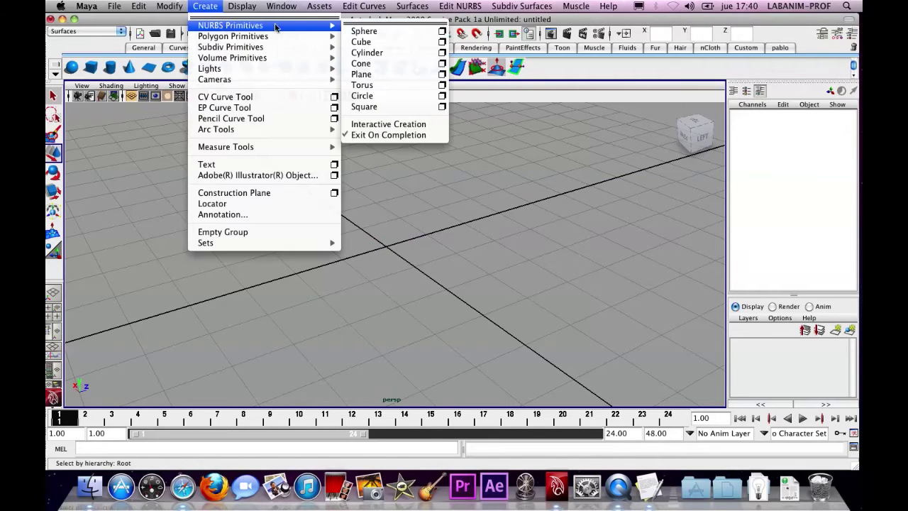
pyautogui.click(365, 106)
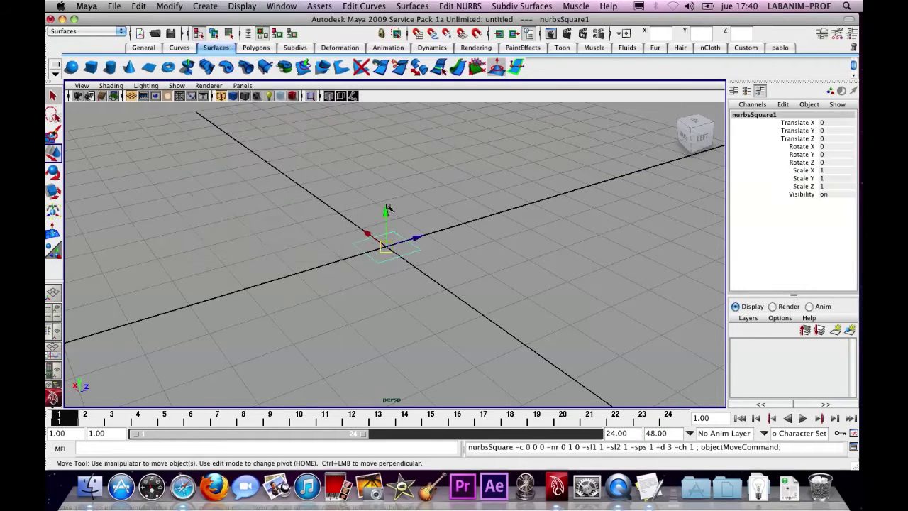
pyautogui.press('r')
pyautogui.moveTo(389, 251); pyautogui.dragTo(345, 152)
pyautogui.click(361, 134)
pyautogui.press('z')
pyautogui.click(345, 186)
pyautogui.press('z')
# Step: Round the square's far corner by applying Curve Fillet with radius 0.3 to its two adjoining sides in object selection mode
pyautogui.click(213, 33)
pyautogui.click(334, 152)
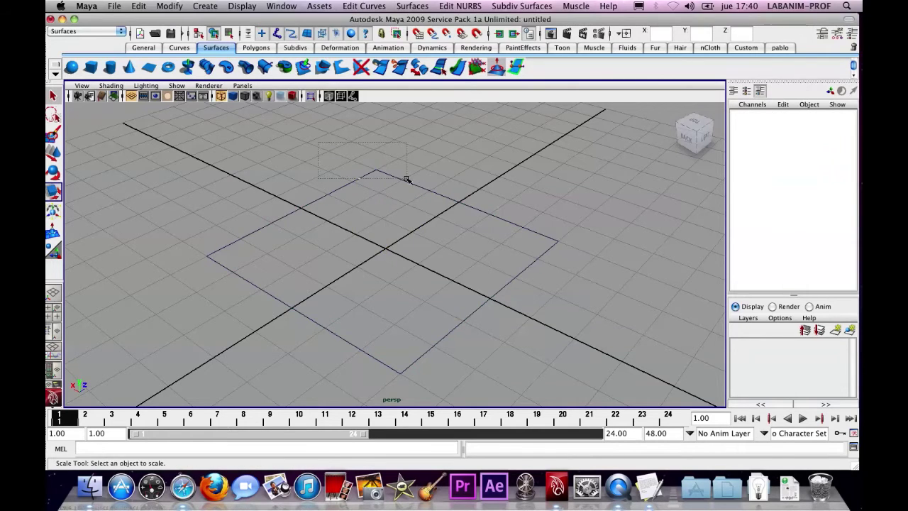
pyautogui.moveTo(334, 151); pyautogui.dragTo(398, 186)
pyautogui.click(367, 5)
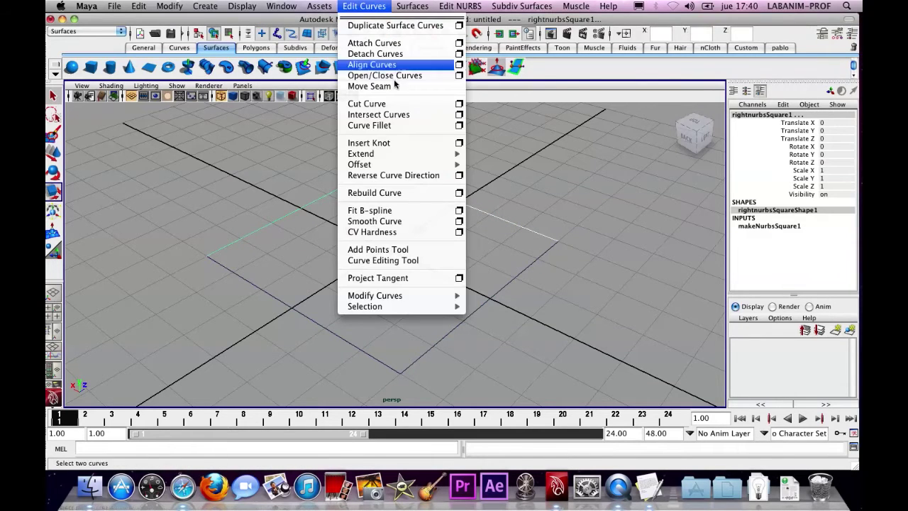
pyautogui.click(402, 127)
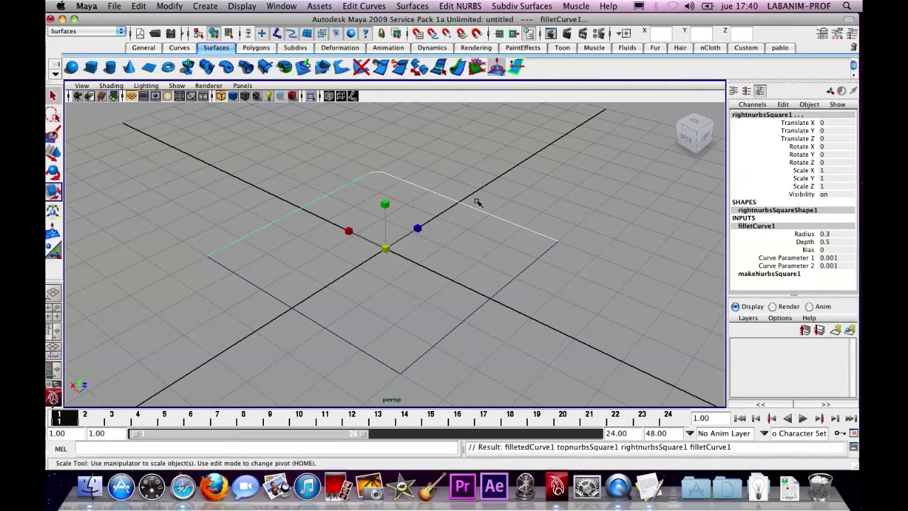
# Step: Apply the same Curve Fillet to the square's other three corners and clear the selection
pyautogui.press('g')
pyautogui.moveTo(376, 347); pyautogui.dragTo(436, 381)
pyautogui.press('g')
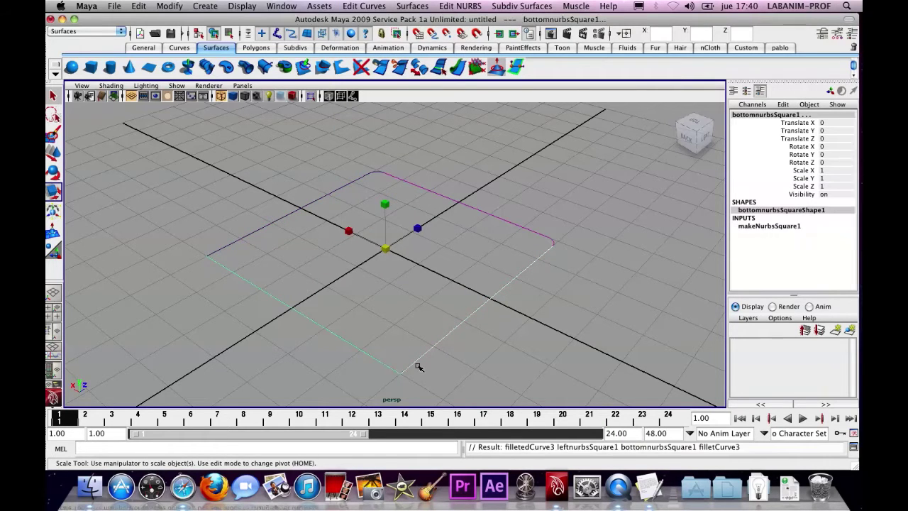
pyautogui.moveTo(203, 240); pyautogui.dragTo(287, 261)
pyautogui.press('g')
pyautogui.click(287, 262)
# Step: Join one side of the rounded square to its adjoining corner fillet using Attach Curves with Connect, multiple knots kept and originals not kept
pyautogui.keyDown('alt'); pyautogui.moveTo(340, 243); pyautogui.dragTo(310, 220); pyautogui.keyUp('alt')
pyautogui.click(317, 215)
pyautogui.click(289, 224)
pyautogui.click(305, 200)
pyautogui.click(287, 226)
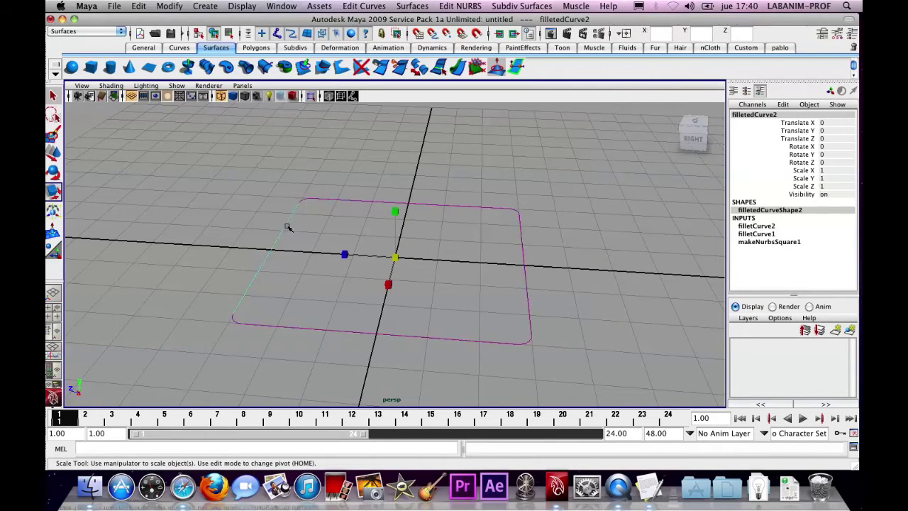
pyautogui.click(306, 200)
pyautogui.click(364, 5)
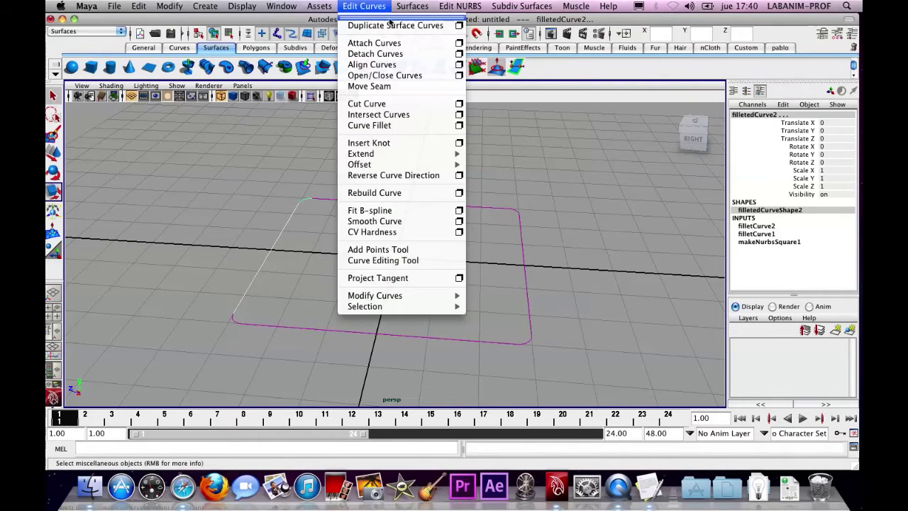
pyautogui.click(459, 44)
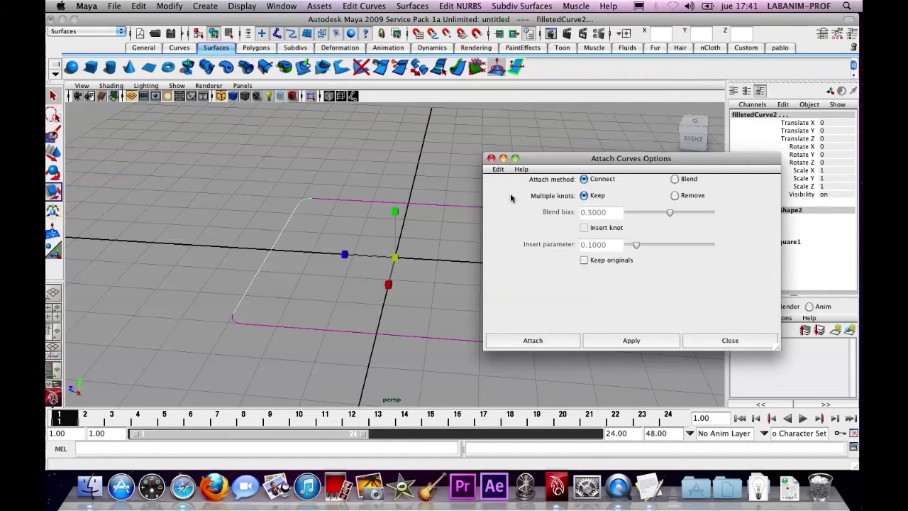
pyautogui.click(533, 340)
# Step: Try to add the remaining sides and corner fillets one after another to the joined curve by repeating Attach Curves
pyautogui.click(441, 203)
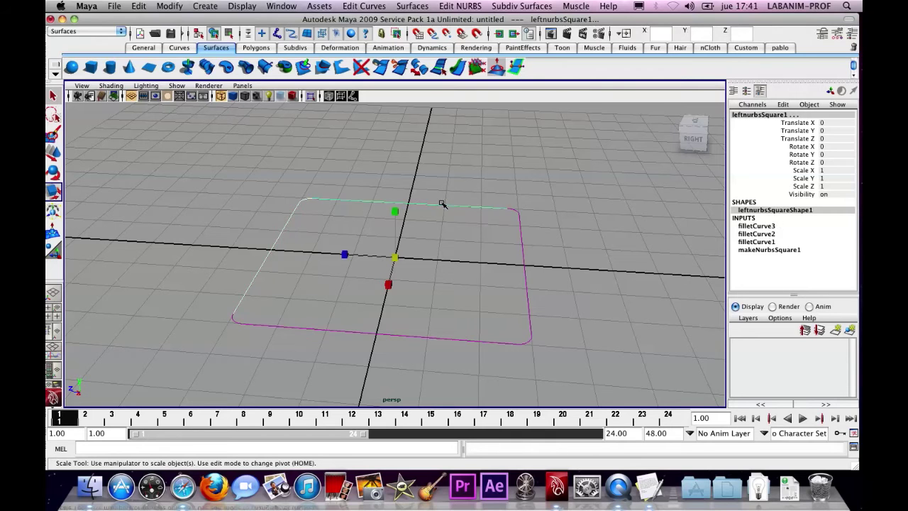
pyautogui.press('g')
pyautogui.keyDown('shift'); pyautogui.click(515, 209); pyautogui.keyUp('shift')
pyautogui.press('g')
pyautogui.keyDown('shift'); pyautogui.click(519, 229); pyautogui.keyUp('shift')
pyautogui.press('g')
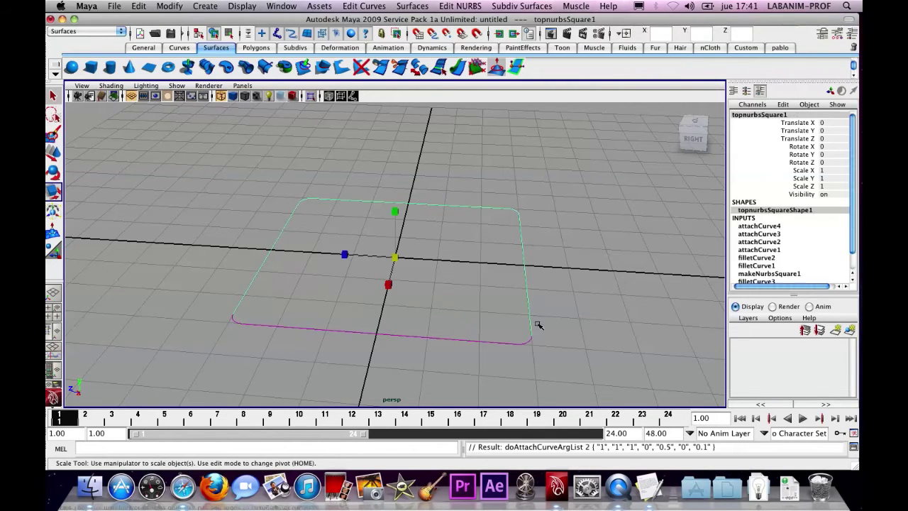
pyautogui.keyDown('shift'); pyautogui.click(530, 340); pyautogui.keyUp('shift')
pyautogui.press('g')
pyautogui.keyDown('shift'); pyautogui.click(490, 345); pyautogui.keyUp('shift')
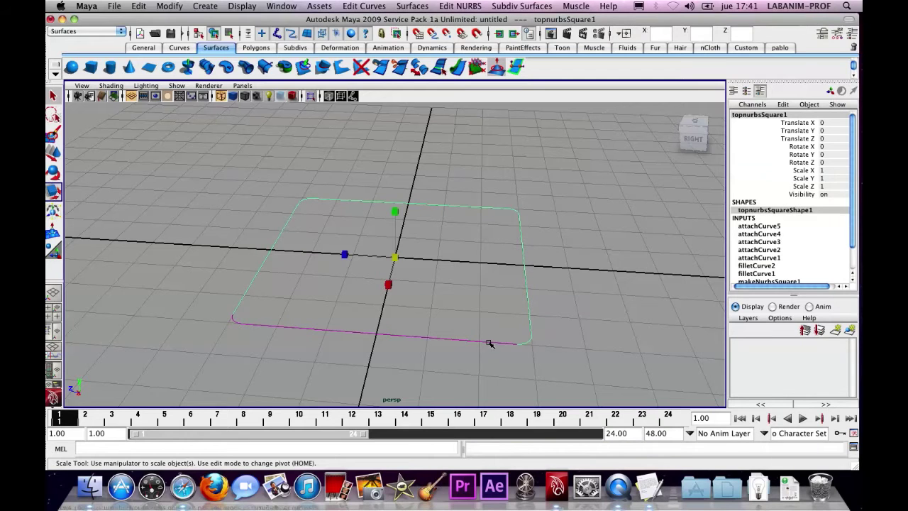
pyautogui.press('g')
pyautogui.keyDown('shift'); pyautogui.click(236, 322); pyautogui.keyUp('shift')
pyautogui.press('g')
# Step: Undo all the curve attachments back to the separate sides and fillets
pyautogui.press('super+z')
pyautogui.press('super+z')
pyautogui.press('super+z')
pyautogui.press('super+z')
pyautogui.press('super+z')
pyautogui.press('super+z')
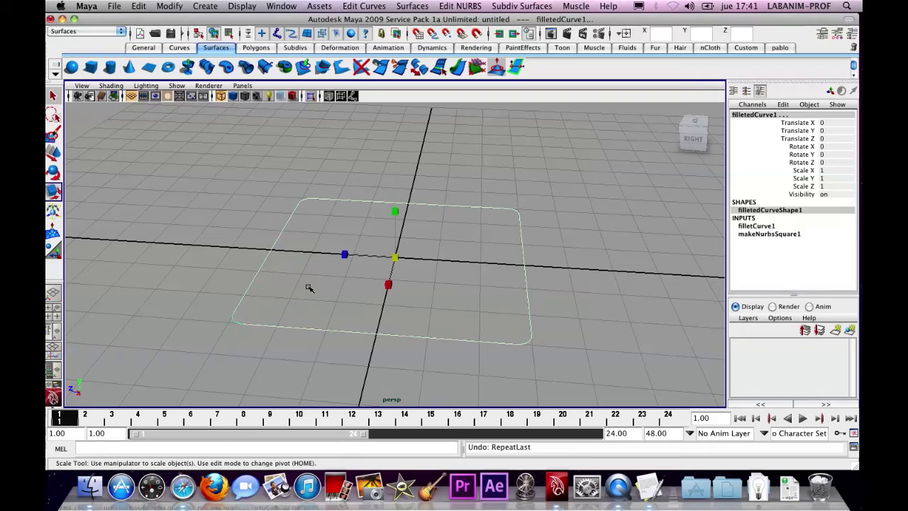
pyautogui.press('super+z')
pyautogui.press('super+z')
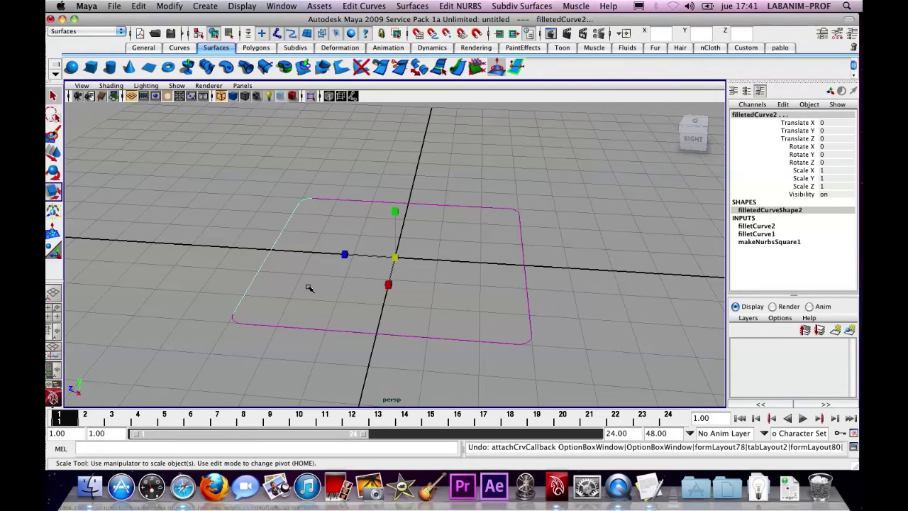
# Step: Clear the selection and attach the square's left side to the fillet at its far end by repeating Attach Curves
pyautogui.keyDown('alt'); pyautogui.moveTo(299, 278); pyautogui.dragTo(300, 275); pyautogui.keyUp('alt')
pyautogui.click(276, 253)
pyautogui.keyDown('shift'); pyautogui.click(344, 180); pyautogui.keyUp('shift')
pyautogui.press('f')
pyautogui.click(434, 196)
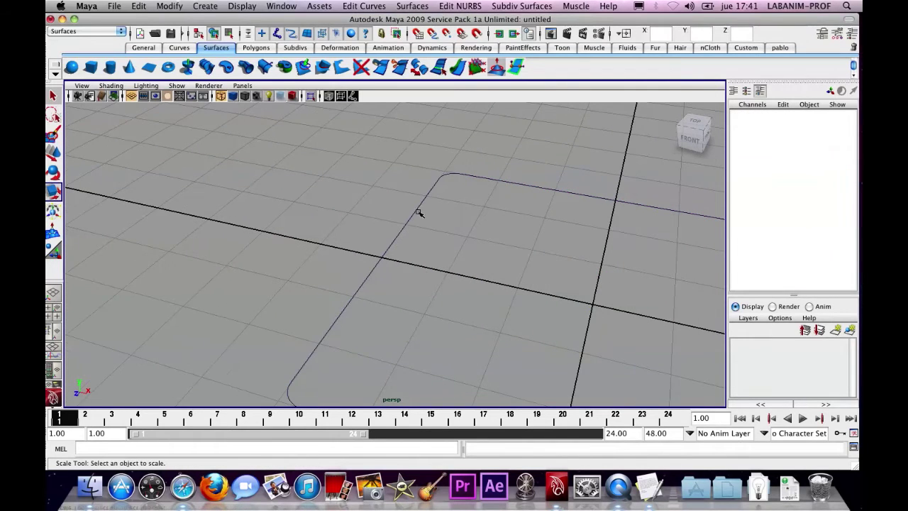
pyautogui.click(417, 209)
pyautogui.keyDown('shift'); pyautogui.click(448, 181); pyautogui.keyUp('shift')
pyautogui.press('g')
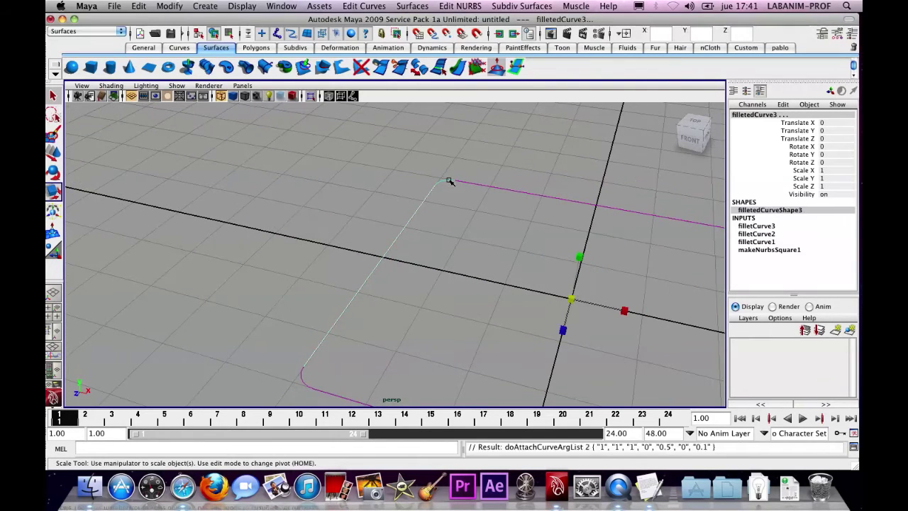
# Step: Attach the remaining sides and corner fillets in order around the square, finishing with the near-left fillet to complete the outline
pyautogui.scroll(-4, 483, 195)
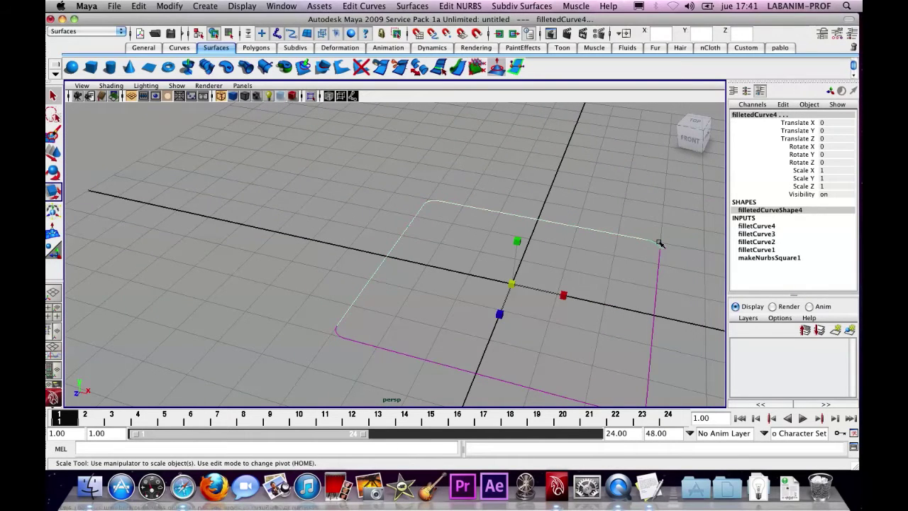
pyautogui.click(659, 268)
pyautogui.press('g')
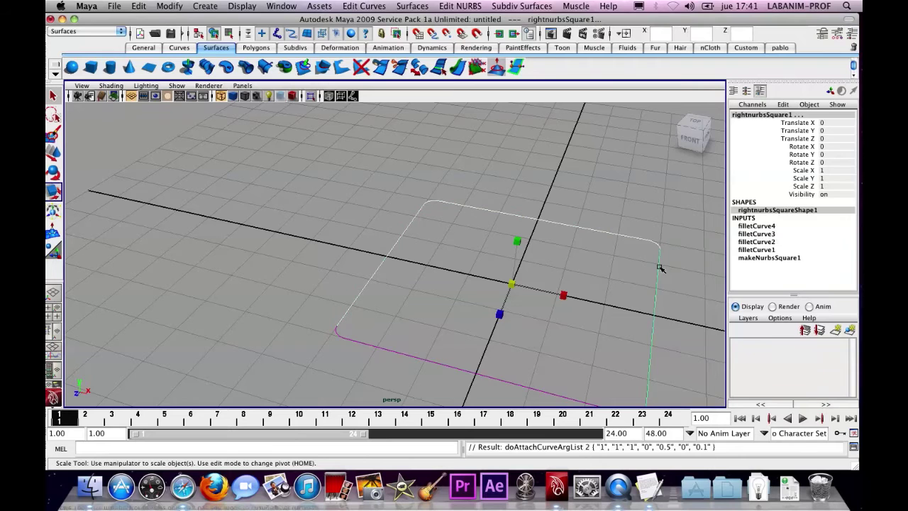
pyautogui.scroll(-2, 631, 283)
pyautogui.click(598, 383)
pyautogui.click(588, 380)
pyautogui.click(571, 379)
pyautogui.press('g')
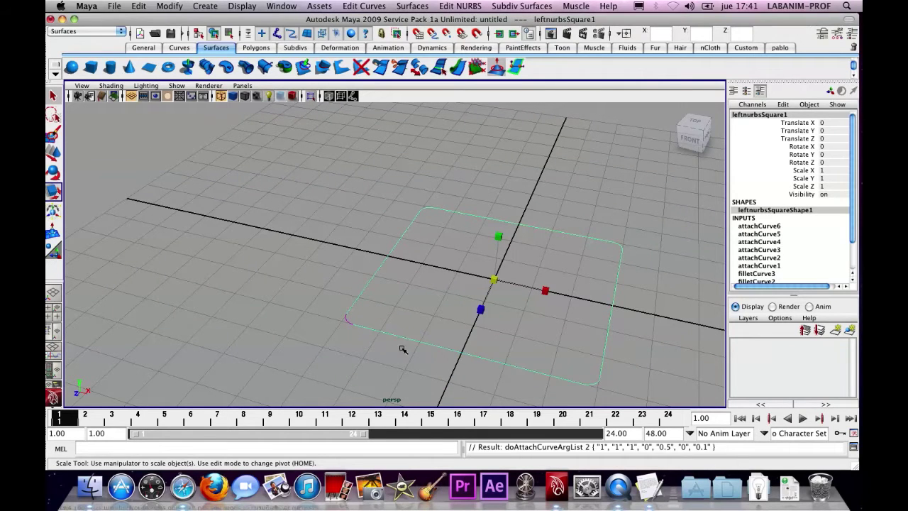
pyautogui.keyDown('shift'); pyautogui.click(347, 320); pyautogui.keyUp('shift')
pyautogui.press('g')
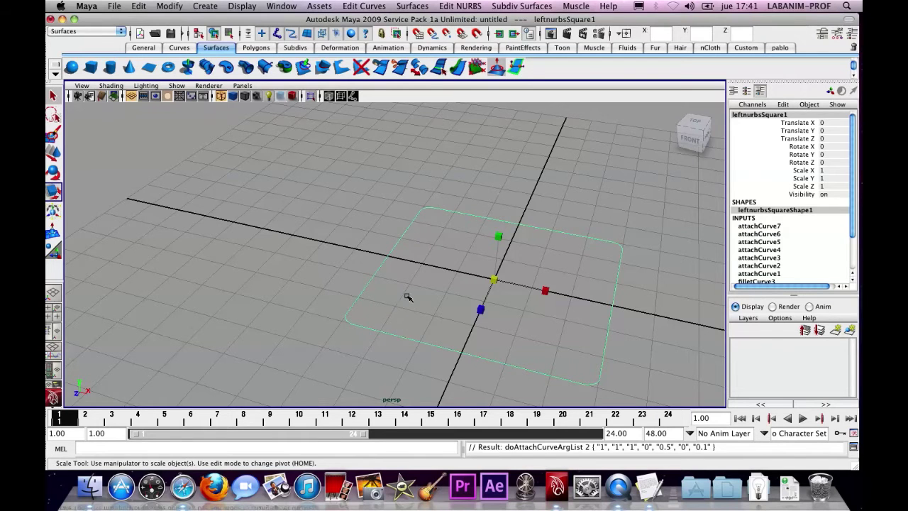
# Step: Duplicate the joined rounded outline and raise the copy to 0.476 in Y
pyautogui.click(429, 288)
pyautogui.keyDown('alt'); pyautogui.moveTo(430, 288); pyautogui.dragTo(383, 265); pyautogui.keyUp('alt')
pyautogui.click(383, 264)
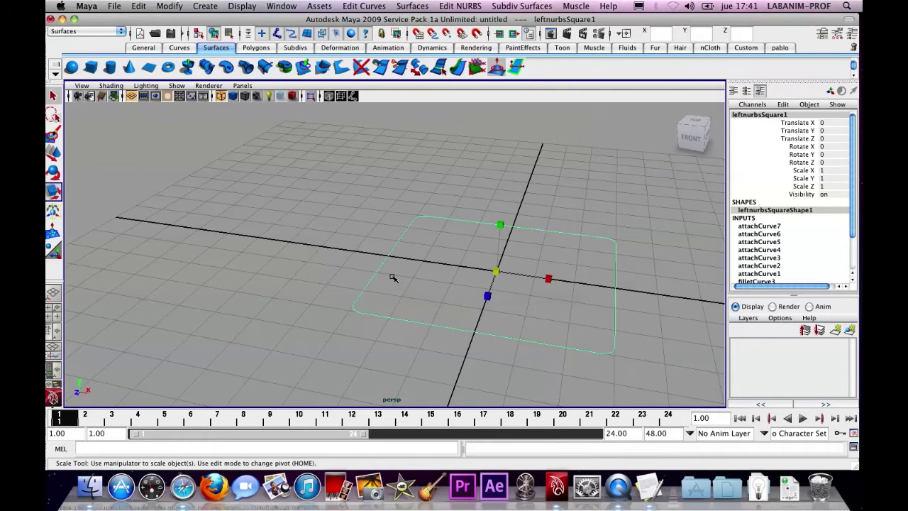
pyautogui.hotkey('ctrl', 'd')
pyautogui.press('w')
pyautogui.moveTo(496, 244); pyautogui.dragTo(516, 136)
# Step: Delete the construction history of both rounded outlines and show the Outliner beside the perspective view
pyautogui.keyDown('shift'); pyautogui.click(400, 317); pyautogui.keyUp('shift')
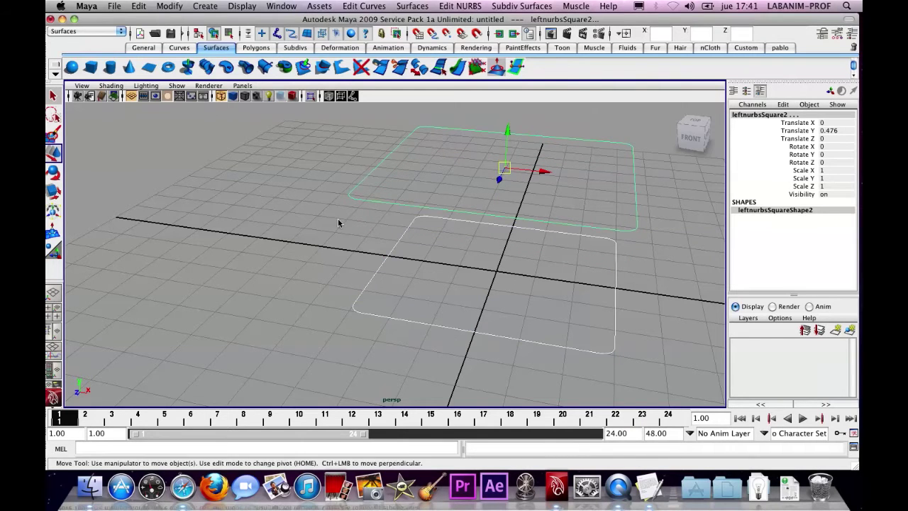
pyautogui.click(138, 5)
pyautogui.moveTo(226, 156)
pyautogui.click(341, 87)
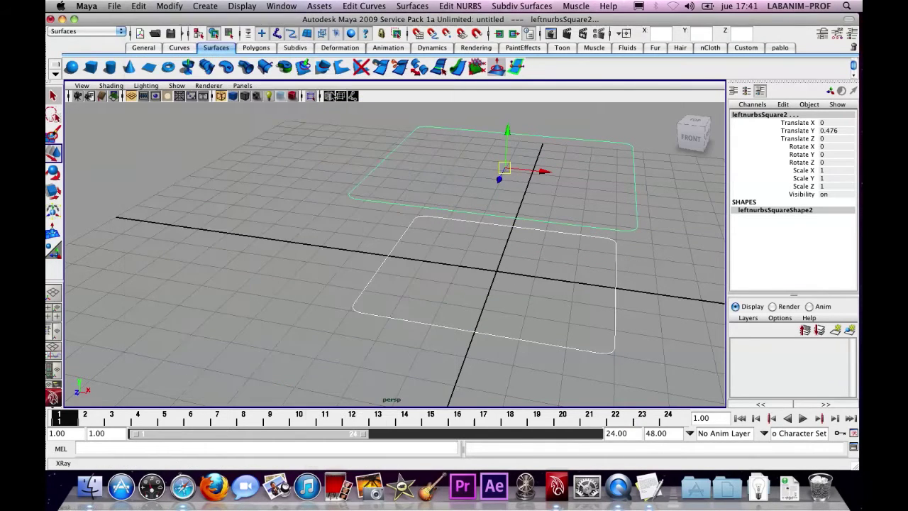
pyautogui.click(53, 329)
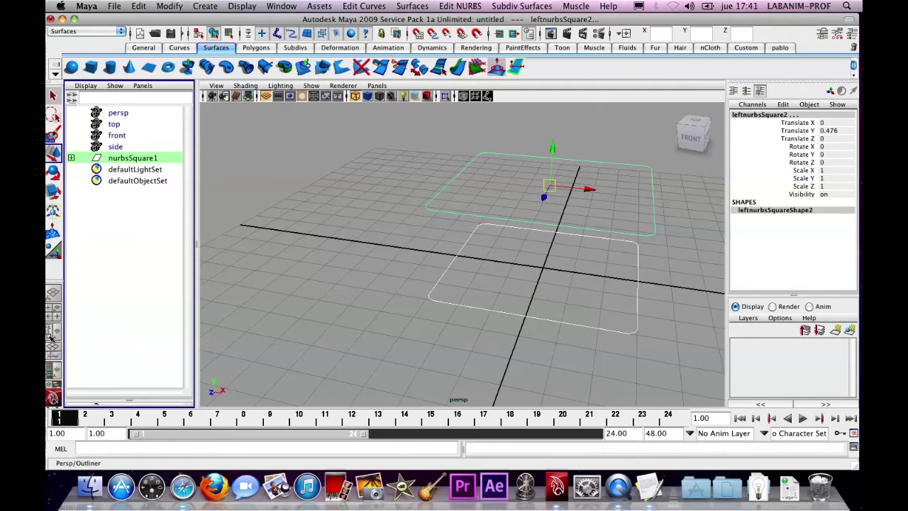
pyautogui.click(364, 214)
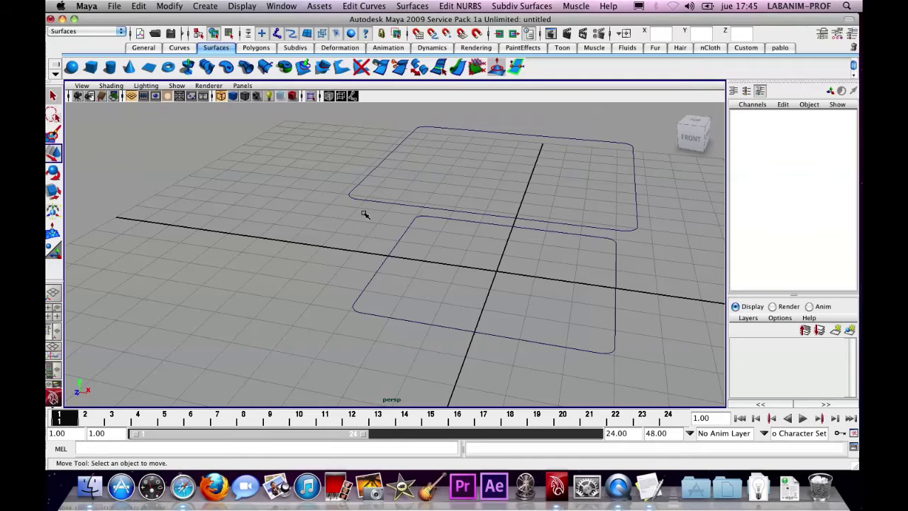
# Step: Loft a surface between the lower and upper rounded outlines
pyautogui.moveTo(309, 196); pyautogui.dragTo(371, 332)
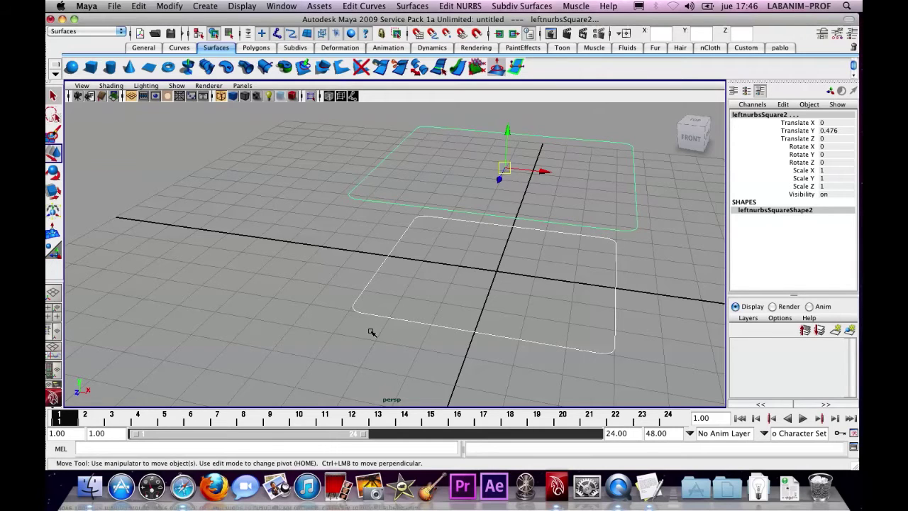
pyautogui.click(412, 6)
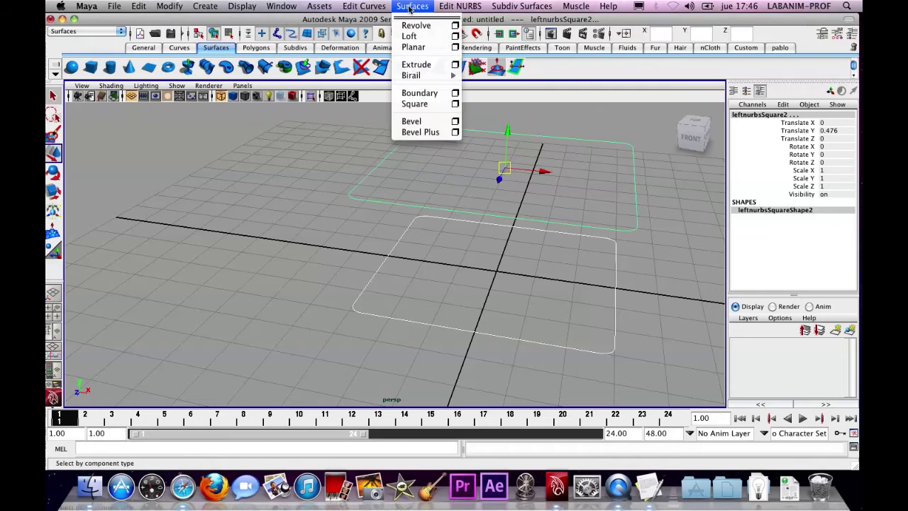
pyautogui.click(420, 36)
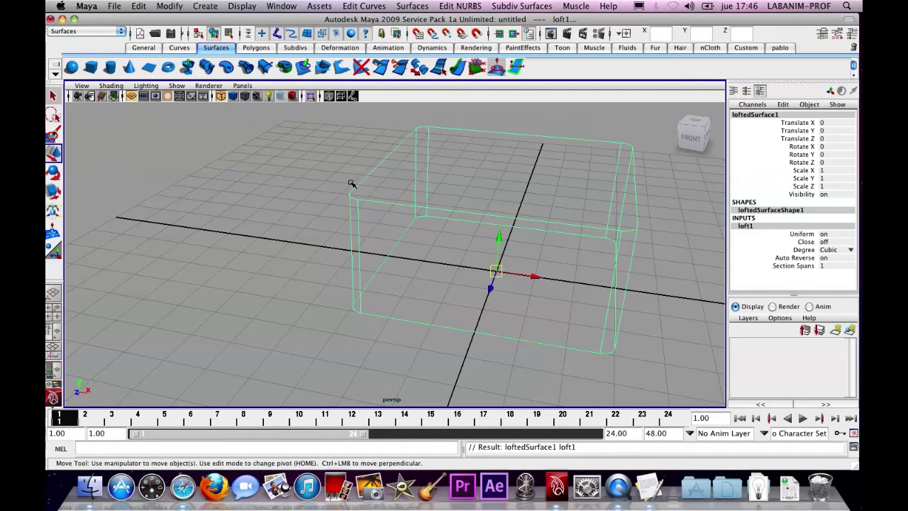
pyautogui.click(412, 7)
pyautogui.click(412, 7)
pyautogui.click(114, 31)
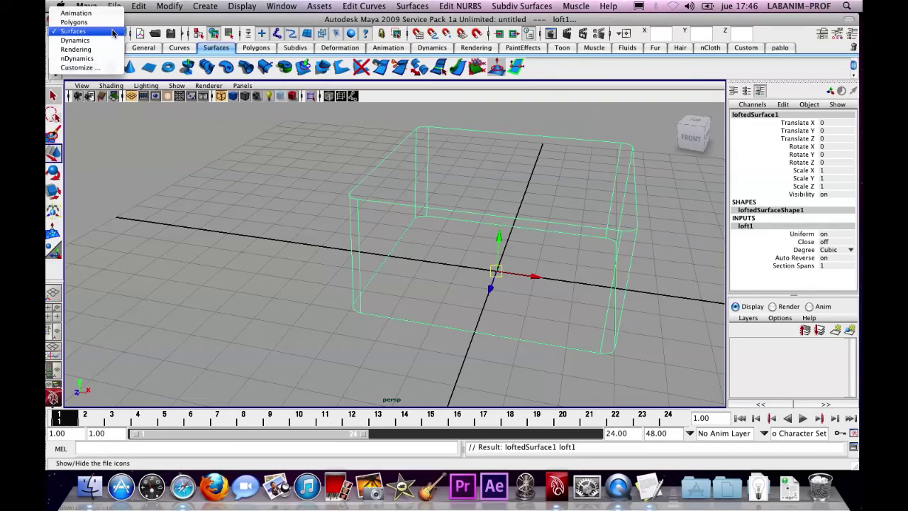
pyautogui.click(113, 32)
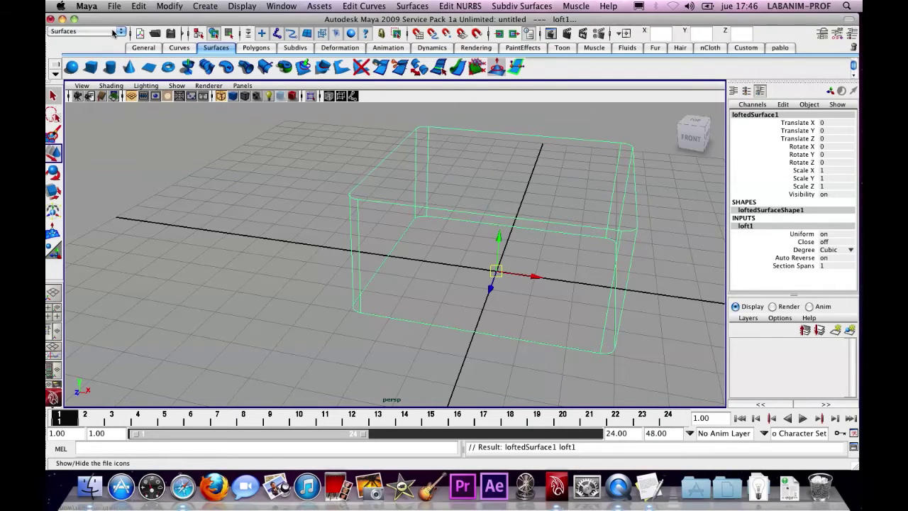
pyautogui.click(412, 6)
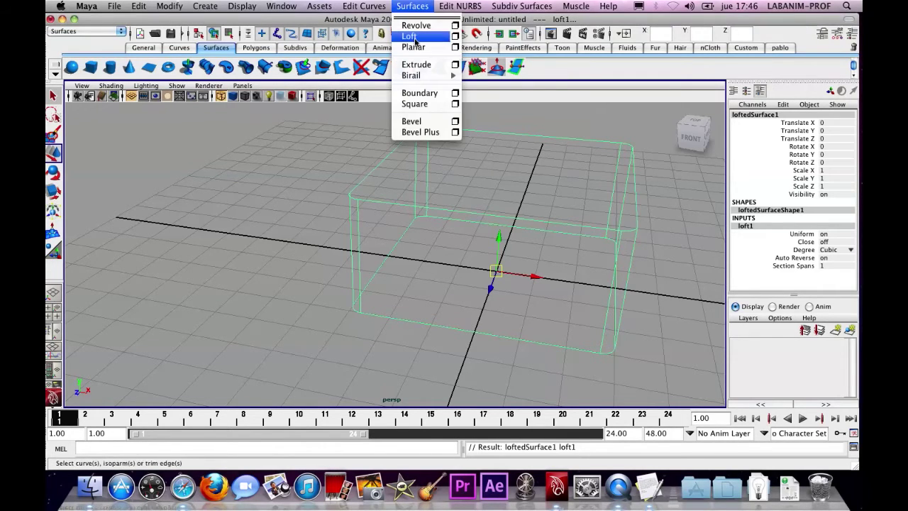
pyautogui.click(417, 8)
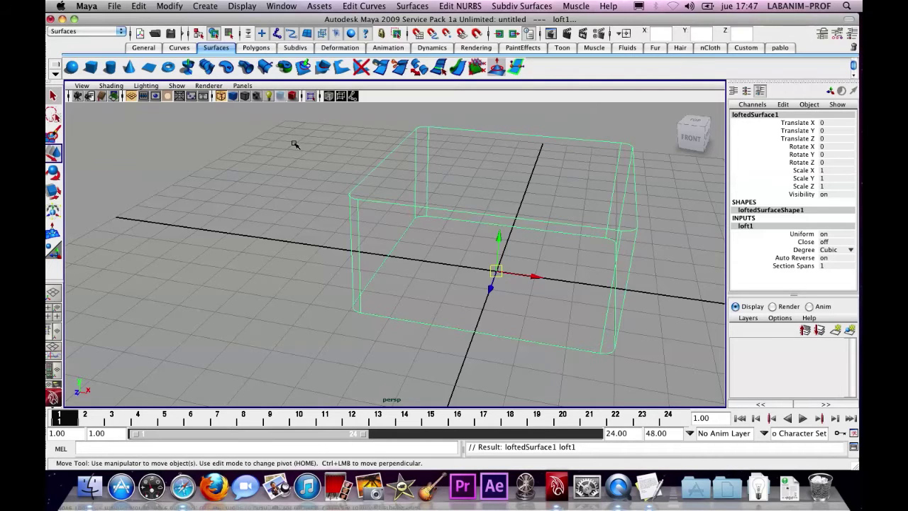
# Step: Display the box shaded, duplicate its upper outline and scale the copy uniformly to 1.032
pyautogui.press('5')
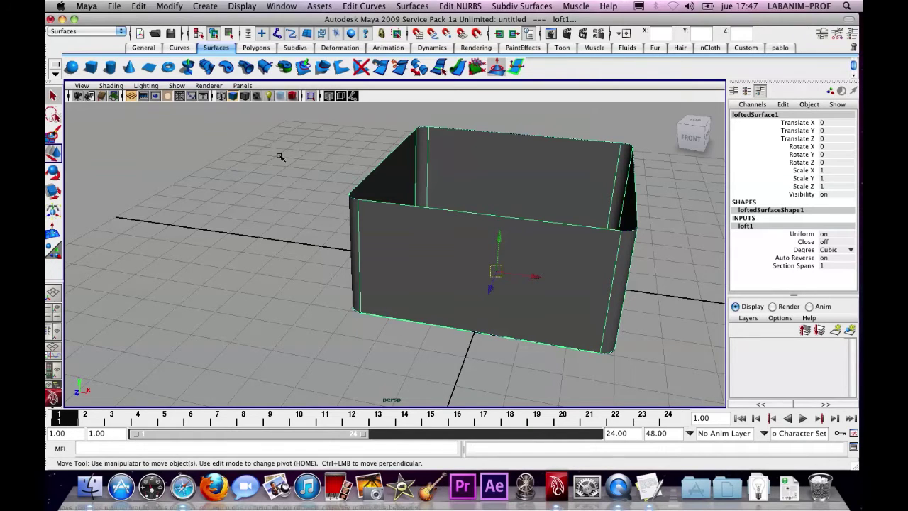
pyautogui.click(277, 156)
pyautogui.click(376, 204)
pyautogui.keyDown('alt'); pyautogui.moveTo(376, 203); pyautogui.dragTo(313, 178); pyautogui.keyUp('alt')
pyautogui.scroll(2, 313, 179)
pyautogui.hotkey('ctrl', 'd')
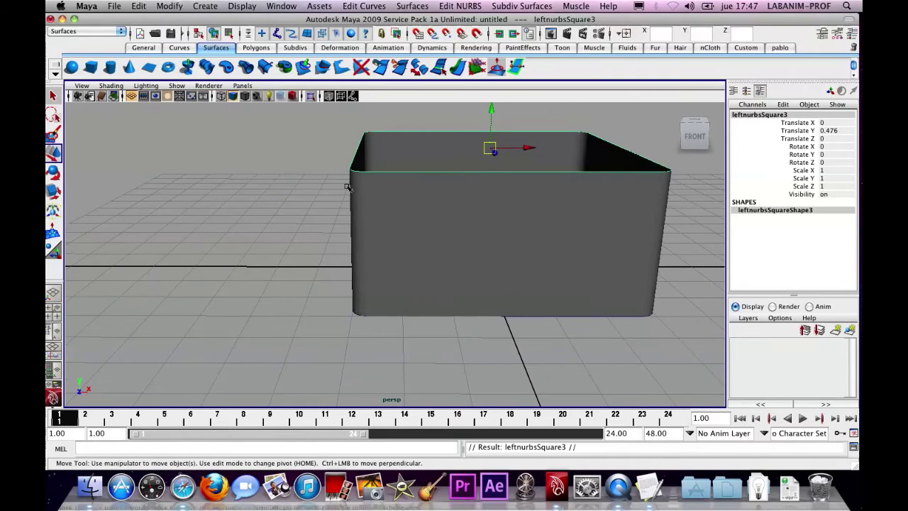
pyautogui.press('r')
pyautogui.moveTo(490, 149); pyautogui.dragTo(361, 168)
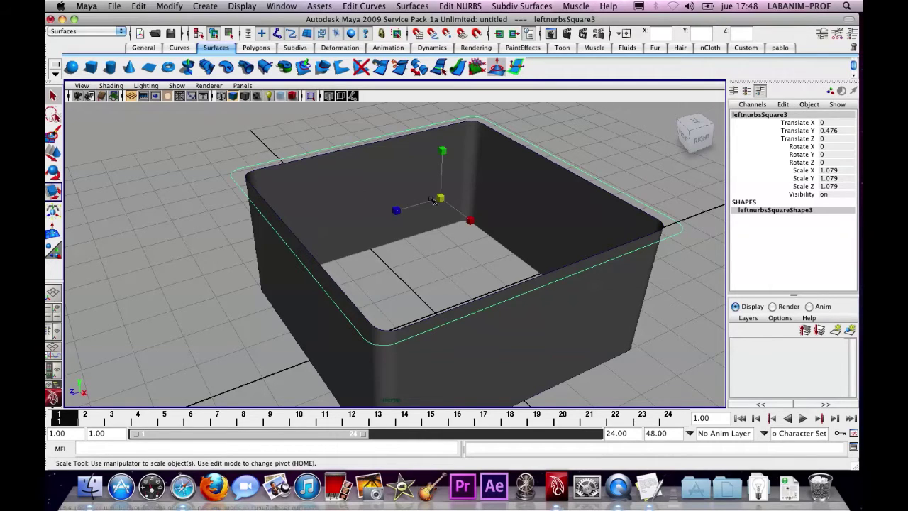
pyautogui.moveTo(433, 199); pyautogui.dragTo(364, 227)
# Step: Duplicate the enlarged rim outline and raise the copy above the box to 0.623 in Y
pyautogui.hotkey('ctrl', 'd')
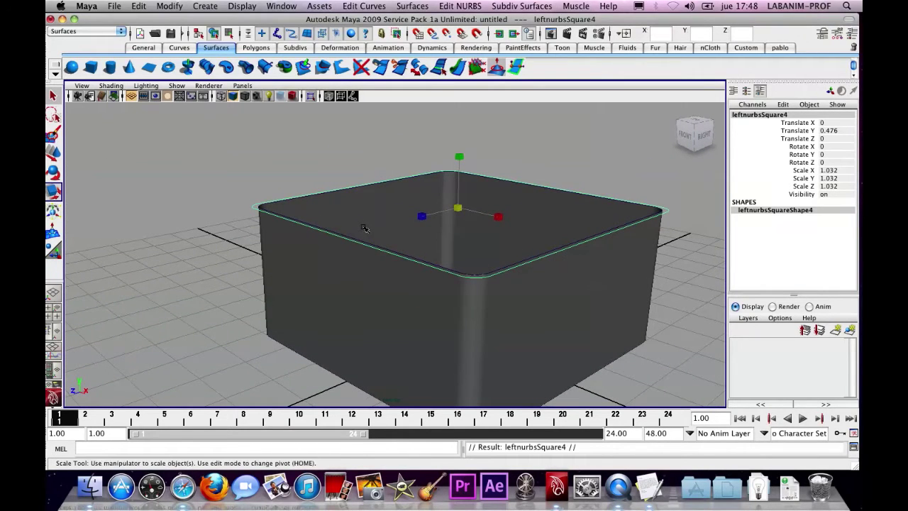
pyautogui.press('w')
pyautogui.moveTo(457, 173); pyautogui.dragTo(462, 126)
# Step: Deepen the box by lowering its bottom outline to -0.227 in Y
pyautogui.keyDown('alt'); pyautogui.moveTo(395, 152); pyautogui.dragTo(375, 214); pyautogui.keyUp('alt')
pyautogui.click(377, 347)
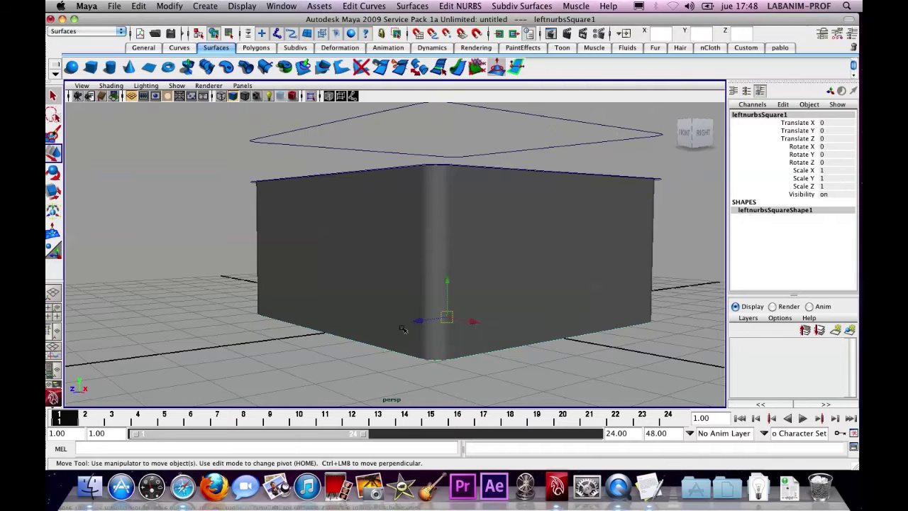
pyautogui.moveTo(447, 280); pyautogui.dragTo(386, 251)
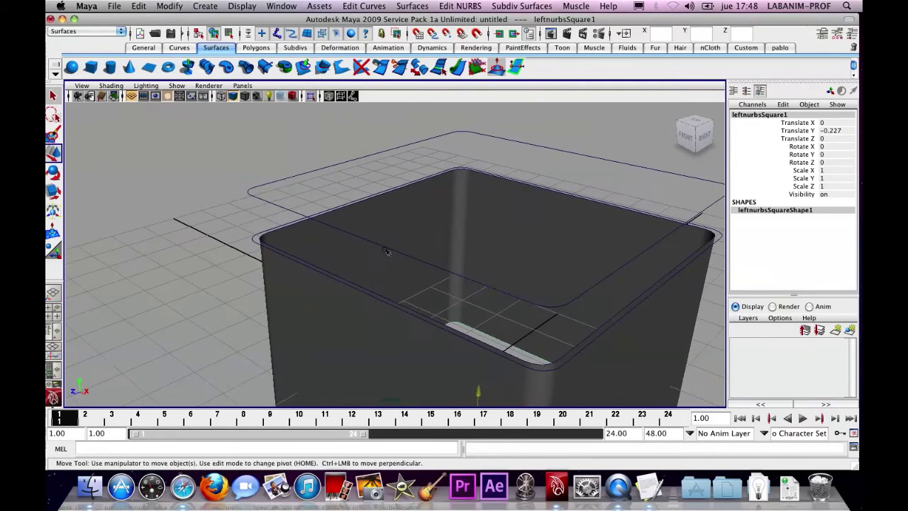
# Step: Duplicate the raised outline twice, scaling the first copy uniformly to 0.969 and the second to 0.685
pyautogui.click(268, 205)
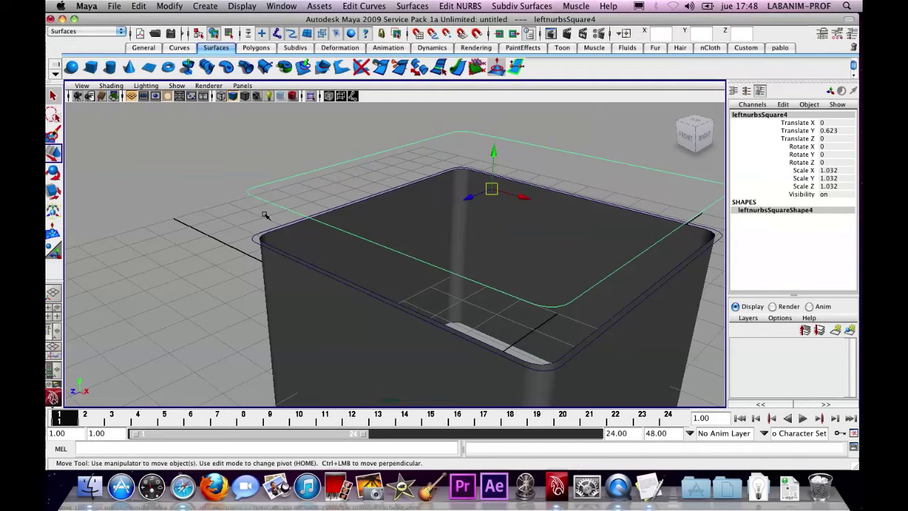
pyautogui.hotkey('ctrl', 'd')
pyautogui.press('r')
pyautogui.moveTo(492, 192)
pyautogui.mouseDown()
pyautogui.moveTo(446, 176)
pyautogui.moveTo(480, 188)
pyautogui.mouseUp()
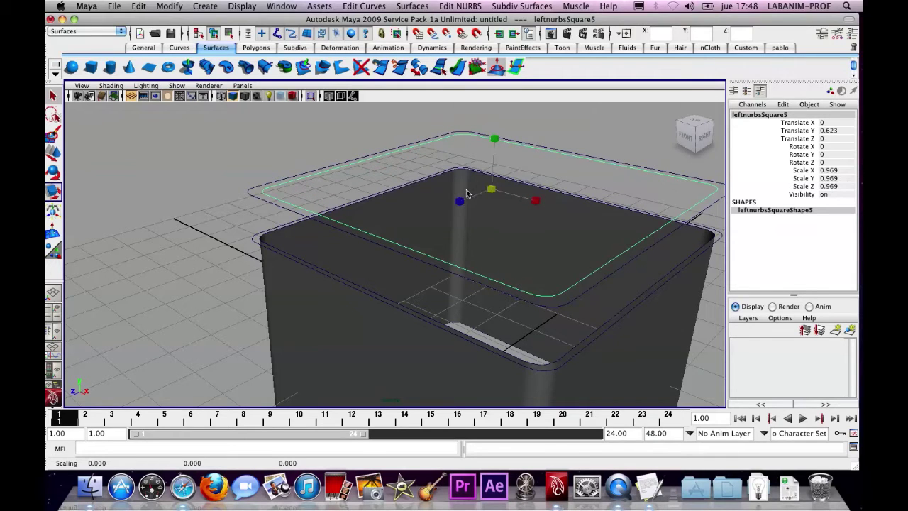
pyautogui.hotkey('ctrl', 'd')
pyautogui.moveTo(492, 193); pyautogui.dragTo(424, 176)
# Step: Select the enlarged rim outline and the three raised outlines and examine them in the four-view layout and from the top
pyautogui.keyDown('alt'); pyautogui.moveTo(297, 142); pyautogui.dragTo(273, 144); pyautogui.keyUp('alt')
pyautogui.click(247, 223)
pyautogui.keyDown('shift'); pyautogui.click(247, 198); pyautogui.keyUp('shift')
pyautogui.keyDown('shift'); pyautogui.click(248, 189); pyautogui.keyUp('shift')
pyautogui.keyDown('shift'); pyautogui.click(310, 186); pyautogui.keyUp('shift')
pyautogui.keyDown('alt'); pyautogui.moveTo(266, 225); pyautogui.dragTo(270, 220); pyautogui.keyUp('alt')
pyautogui.keyDown('alt'); pyautogui.moveTo(271, 220); pyautogui.dragTo(314, 227, button='right'); pyautogui.keyUp('alt')
pyautogui.keyDown('alt'); pyautogui.moveTo(315, 227); pyautogui.dragTo(341, 276); pyautogui.keyUp('alt')
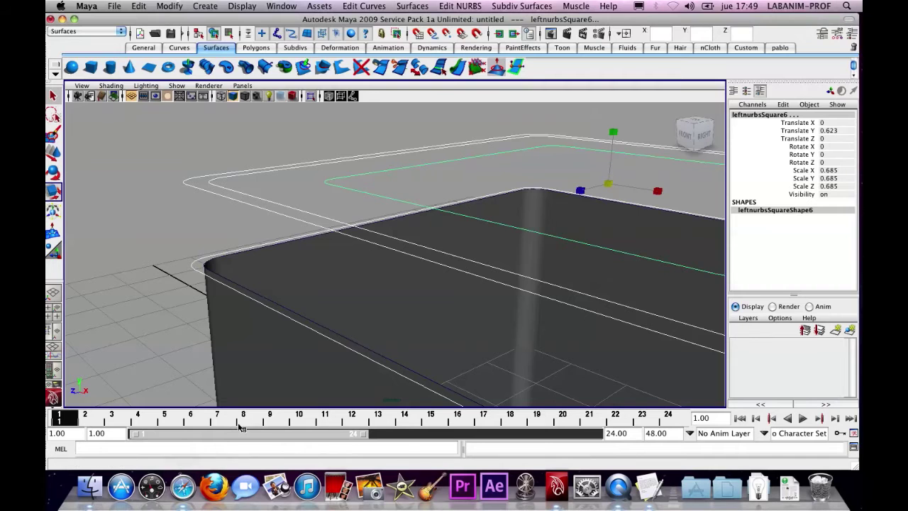
pyautogui.press('space')
pyautogui.press('space')
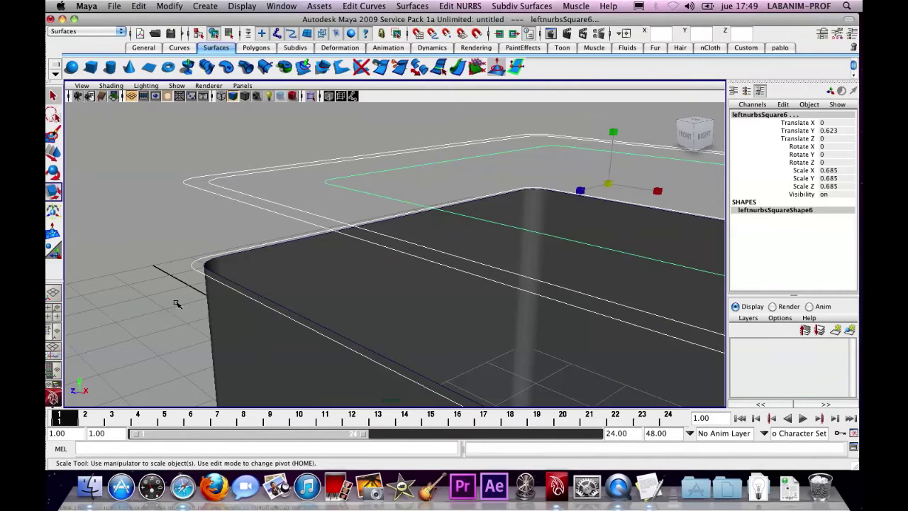
pyautogui.click(53, 308)
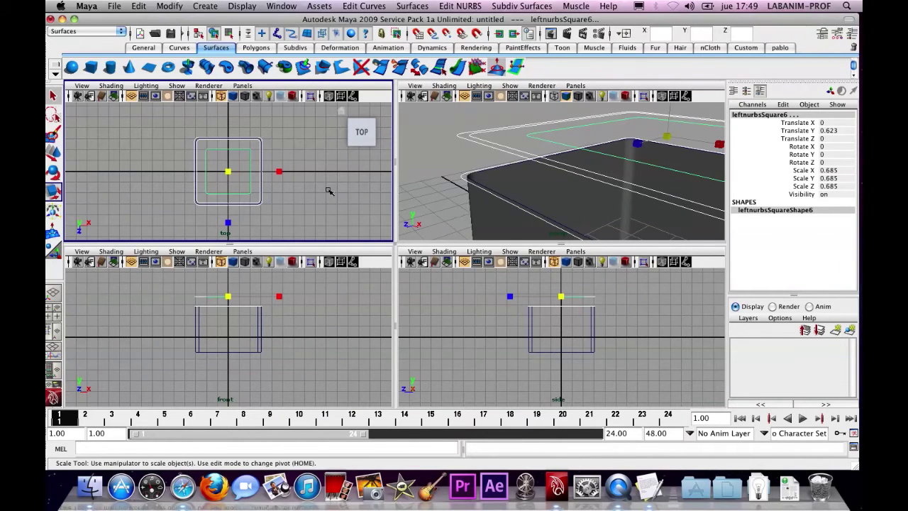
pyautogui.press('space')
pyautogui.scroll(3, 381, 256)
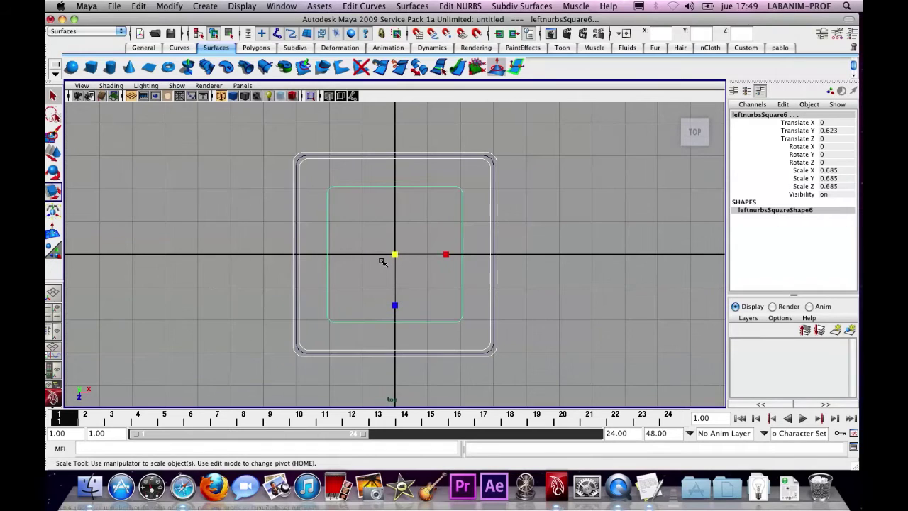
pyautogui.press('space')
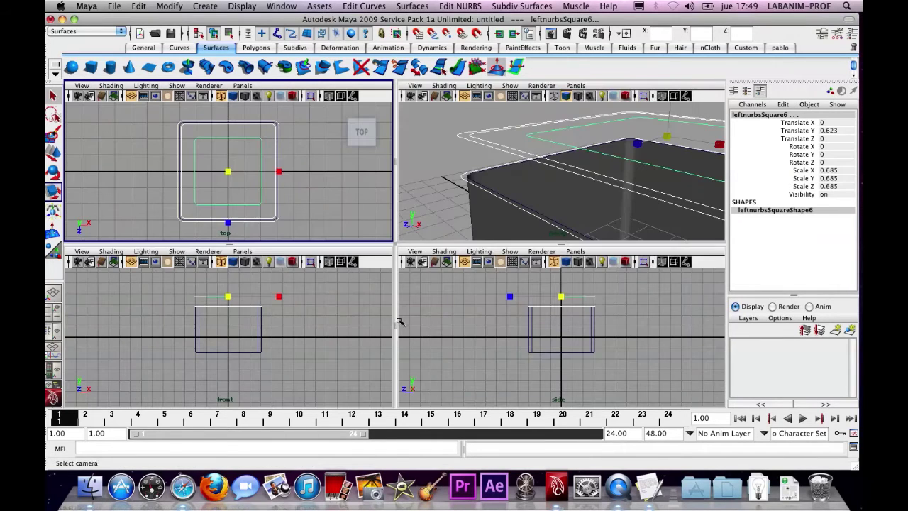
# Step: Remove the enlarged rim outline and the raised copies, and select the box's own upper outline
pyautogui.click(428, 185)
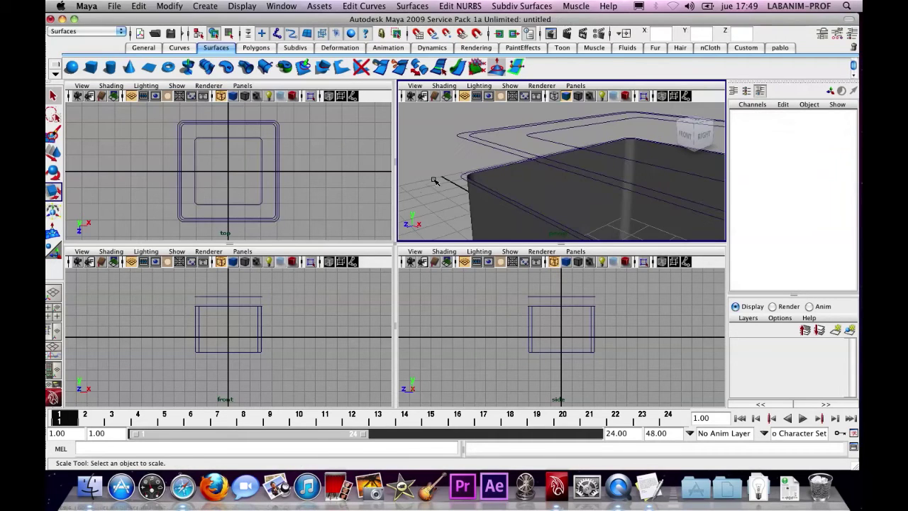
pyautogui.press('z')
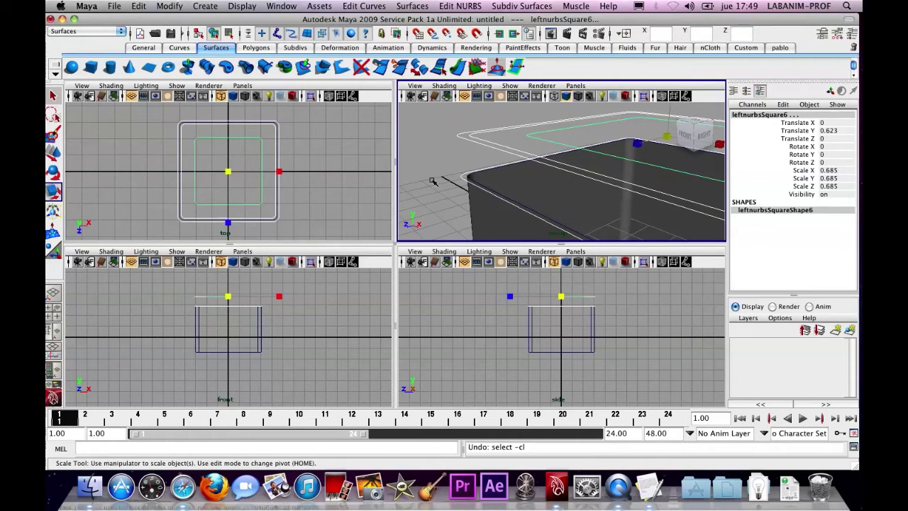
pyautogui.click(461, 186)
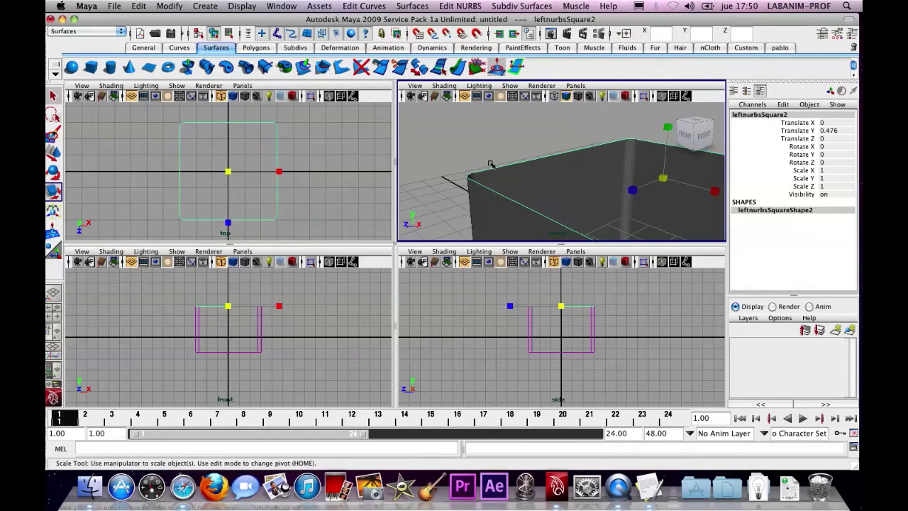
# Step: Duplicate the box's upper outline and scale the copy uniformly to 1.036
pyautogui.press('space')
pyautogui.keyDown('alt'); pyautogui.moveTo(504, 186); pyautogui.dragTo(448, 195, button='right'); pyautogui.keyUp('alt')
pyautogui.keyDown('alt'); pyautogui.moveTo(449, 195); pyautogui.dragTo(458, 242); pyautogui.keyUp('alt')
pyautogui.keyDown('alt'); pyautogui.moveTo(468, 240); pyautogui.dragTo(509, 238, button='right'); pyautogui.keyUp('alt')
pyautogui.keyDown('alt'); pyautogui.moveTo(437, 257); pyautogui.dragTo(431, 246, button='middle'); pyautogui.keyUp('alt')
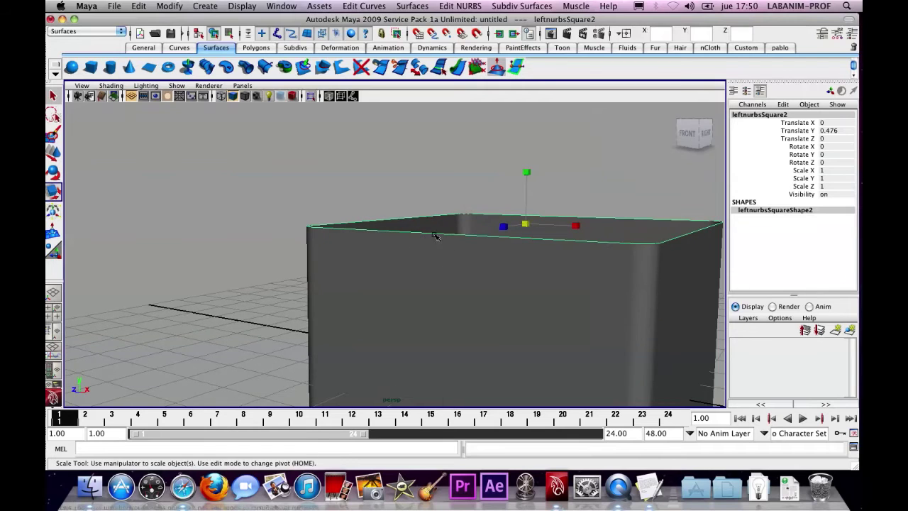
pyautogui.keyDown('alt'); pyautogui.moveTo(431, 235); pyautogui.dragTo(444, 246); pyautogui.keyUp('alt')
pyautogui.hotkey('ctrl', 'd')
pyautogui.keyDown('alt'); pyautogui.moveTo(517, 234); pyautogui.dragTo(525, 265); pyautogui.keyUp('alt')
pyautogui.moveTo(538, 264); pyautogui.dragTo(548, 264)
pyautogui.keyDown('alt'); pyautogui.moveTo(547, 264); pyautogui.dragTo(411, 240, button='right'); pyautogui.keyUp('alt')
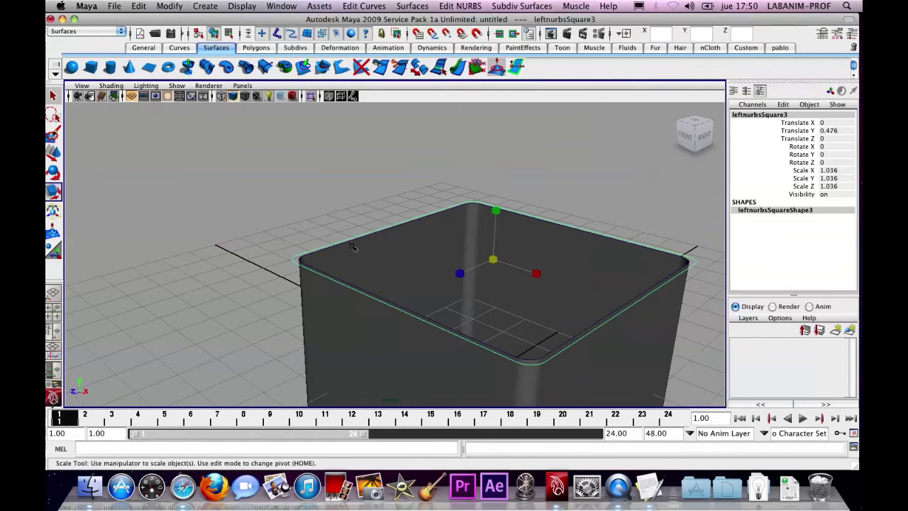
# Step: Duplicate the enlarged rim outline and raise the copy above the box to 0.697 in Y
pyautogui.hotkey('ctrl', 'd')
pyautogui.press('w')
pyautogui.moveTo(494, 216); pyautogui.dragTo(497, 158)
# Step: Duplicate the raised outline twice, scaling the first copy slightly inward and the second uniformly to 0.675
pyautogui.hotkey('ctrl', 'd')
pyautogui.press('r')
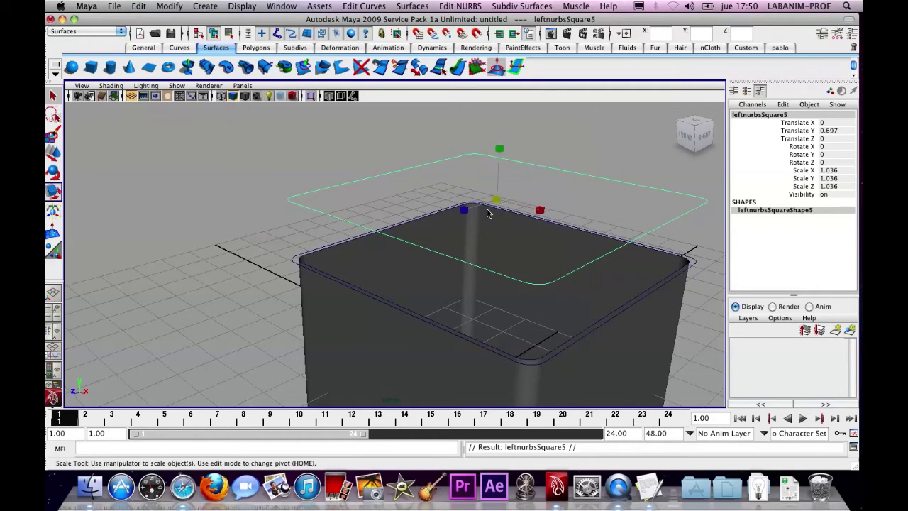
pyautogui.moveTo(495, 200); pyautogui.dragTo(453, 190)
pyautogui.hotkey('ctrl', 'd')
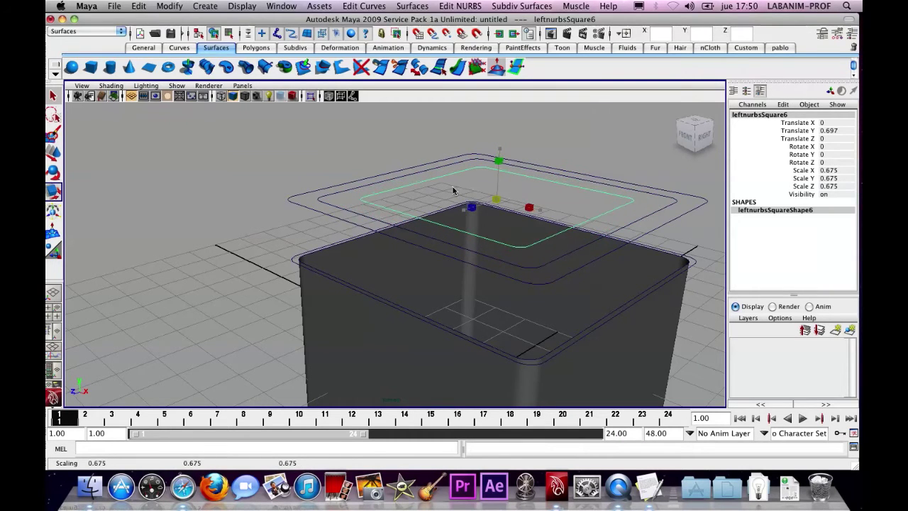
pyautogui.click(325, 160)
pyautogui.keyDown('alt'); pyautogui.moveTo(325, 159); pyautogui.dragTo(334, 178); pyautogui.keyUp('alt')
pyautogui.keyDown('alt'); pyautogui.moveTo(334, 177); pyautogui.dragTo(358, 193, button='right'); pyautogui.keyUp('alt')
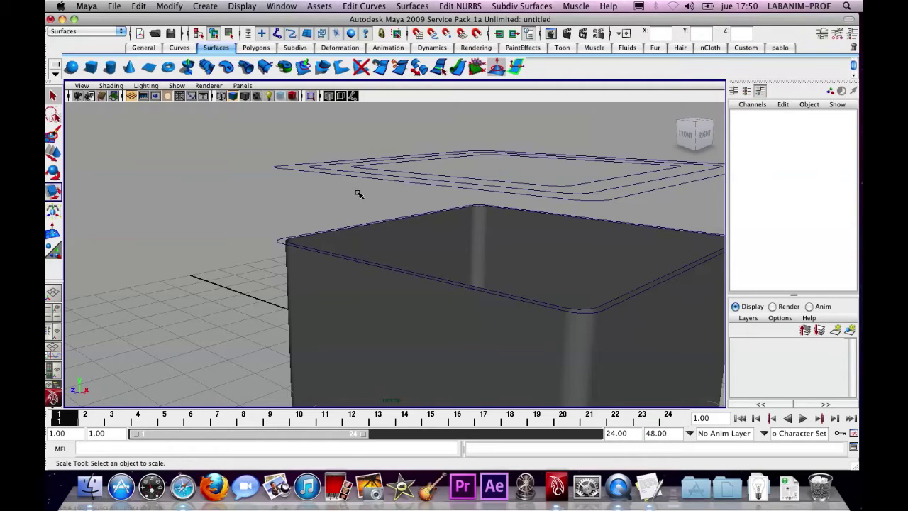
pyautogui.moveTo(301, 215)
pyautogui.keyDown('alt'); pyautogui.mouseDown()
pyautogui.moveTo(355, 219)
pyautogui.moveTo(326, 229)
pyautogui.moveTo(314, 208)
pyautogui.mouseUp(); pyautogui.keyUp('alt')
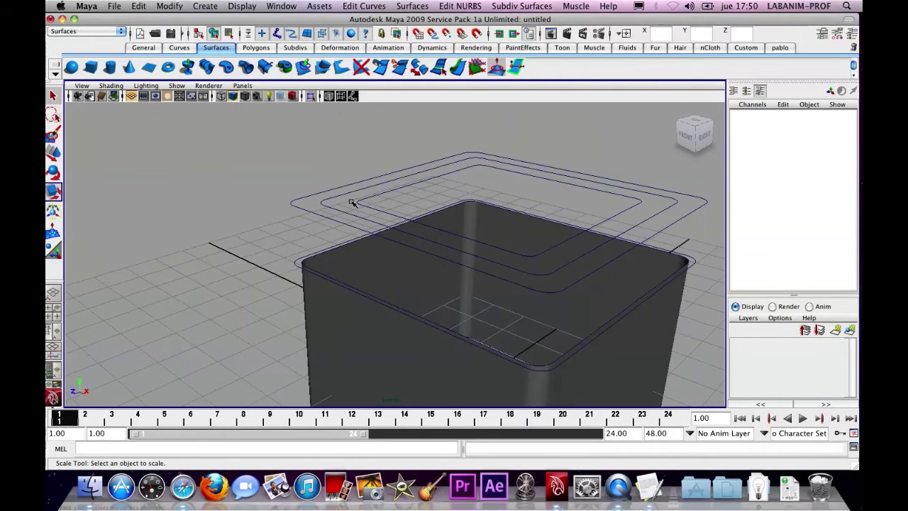
# Step: Delete the middle raised outline and scale the innermost one uniformly to 0.62
pyautogui.click(346, 196)
pyautogui.press('Delete')
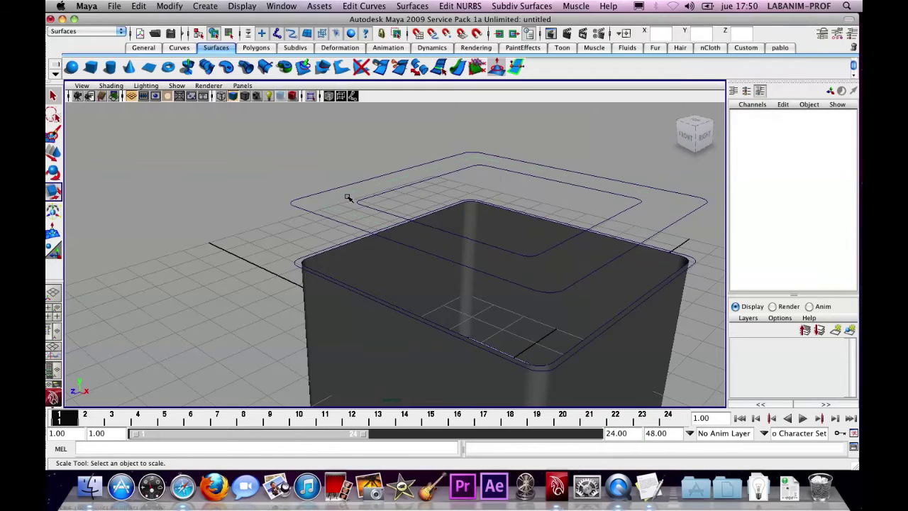
pyautogui.keyDown('alt'); pyautogui.moveTo(331, 202); pyautogui.dragTo(322, 195); pyautogui.keyUp('alt')
pyautogui.click(369, 193)
pyautogui.moveTo(493, 188); pyautogui.dragTo(468, 185)
pyautogui.keyDown('alt'); pyautogui.moveTo(354, 200); pyautogui.dragTo(344, 197); pyautogui.keyUp('alt')
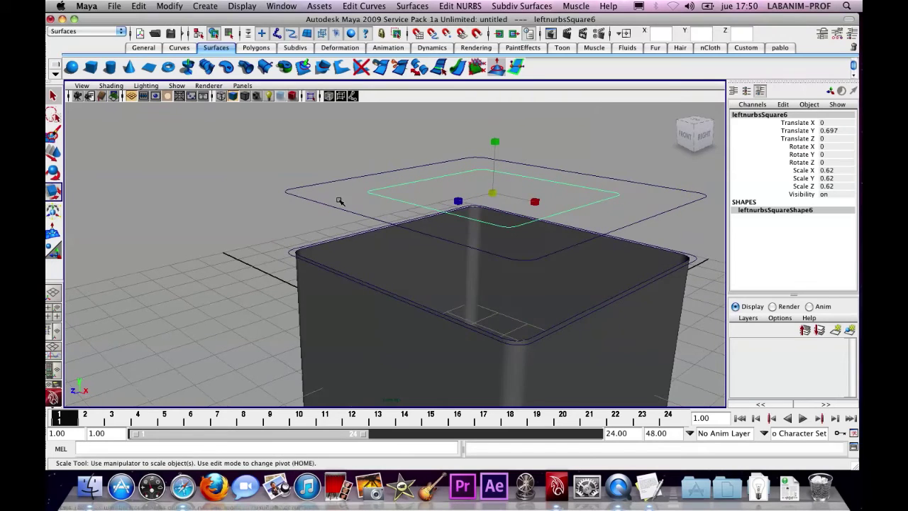
# Step: Lower both raised outlines together to 0.634 in Y and include the enlarged rim outline in the selection
pyautogui.click(330, 205)
pyautogui.press('w')
pyautogui.moveTo(494, 154); pyautogui.dragTo(494, 173)
pyautogui.keyDown('alt'); pyautogui.moveTo(367, 170); pyautogui.dragTo(371, 156); pyautogui.keyUp('alt')
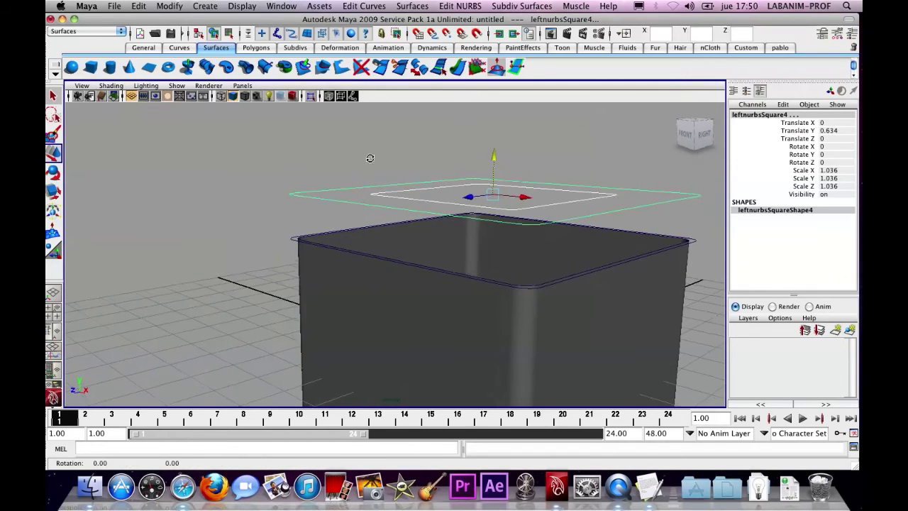
pyautogui.click(291, 239)
pyautogui.keyDown('alt'); pyautogui.moveTo(251, 219); pyautogui.dragTo(248, 225); pyautogui.keyUp('alt')
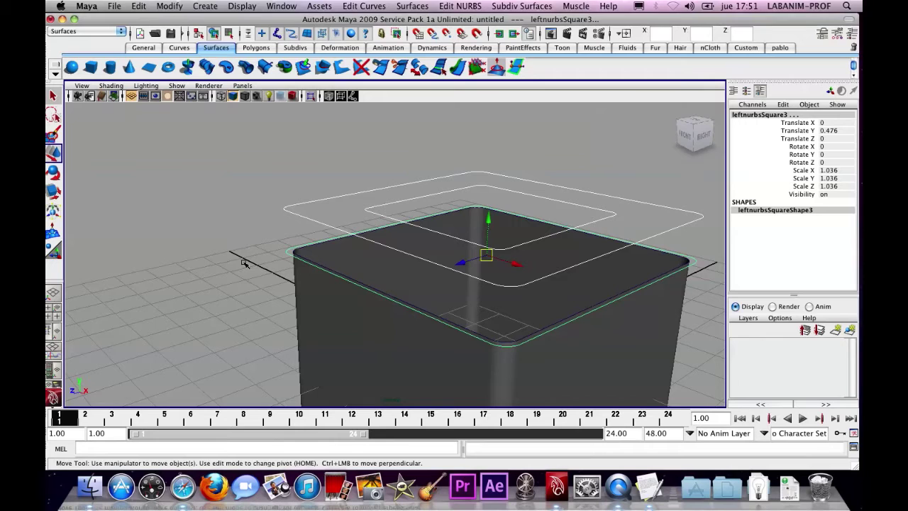
# Step: Duplicate the inner raised outline and move the copy slightly below it
pyautogui.click(366, 195)
pyautogui.click(390, 204)
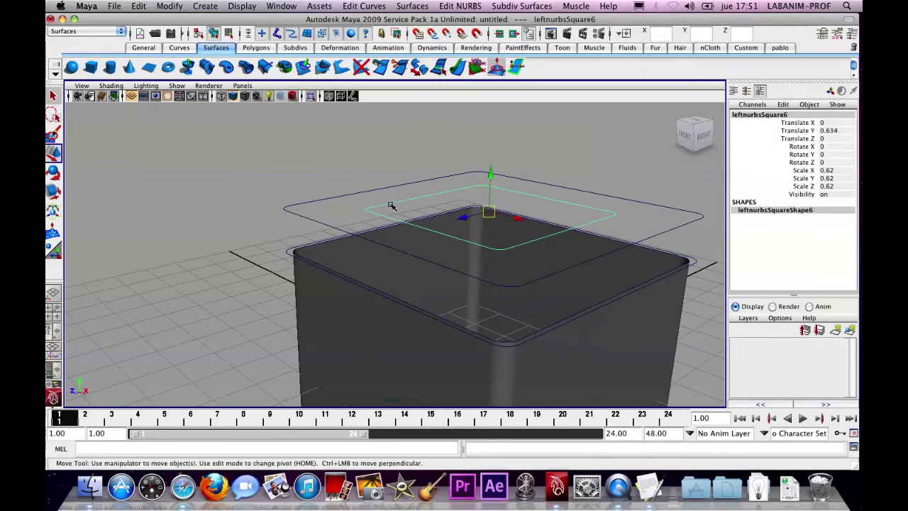
pyautogui.hotkey('ctrl', 'd')
pyautogui.press('r')
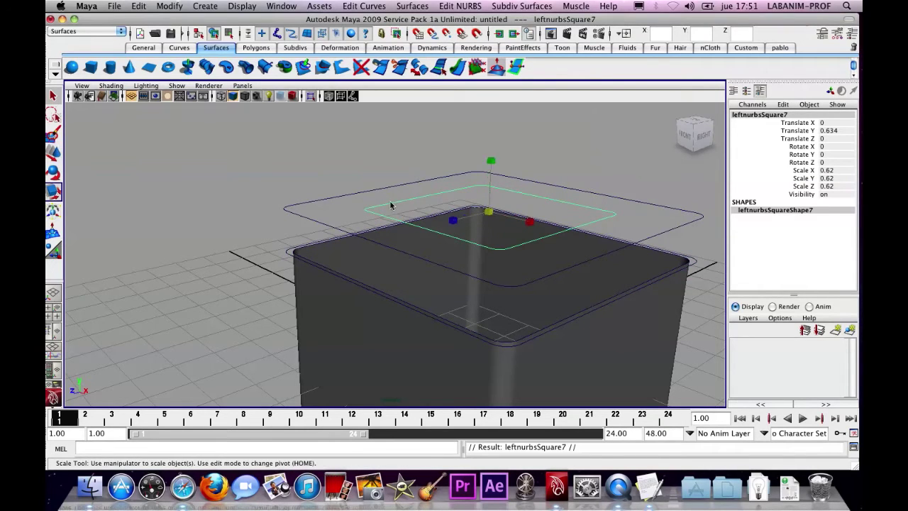
pyautogui.press('w')
pyautogui.moveTo(493, 179); pyautogui.dragTo(491, 184)
pyautogui.keyDown('alt'); pyautogui.moveTo(366, 174); pyautogui.dragTo(320, 177); pyautogui.keyUp('alt')
pyautogui.click(253, 203)
# Step: Loft a surface between the box's upper outline and the enlarged rim outline around it
pyautogui.keyDown('alt'); pyautogui.moveTo(253, 203); pyautogui.dragTo(270, 201, button='middle'); pyautogui.keyUp('alt')
pyautogui.keyDown('alt'); pyautogui.moveTo(270, 201); pyautogui.dragTo(341, 213, button='right'); pyautogui.keyUp('alt')
pyautogui.keyDown('alt'); pyautogui.moveTo(297, 245); pyautogui.dragTo(253, 211); pyautogui.keyUp('alt')
pyautogui.keyDown('alt'); pyautogui.moveTo(314, 225); pyautogui.dragTo(334, 247); pyautogui.keyUp('alt')
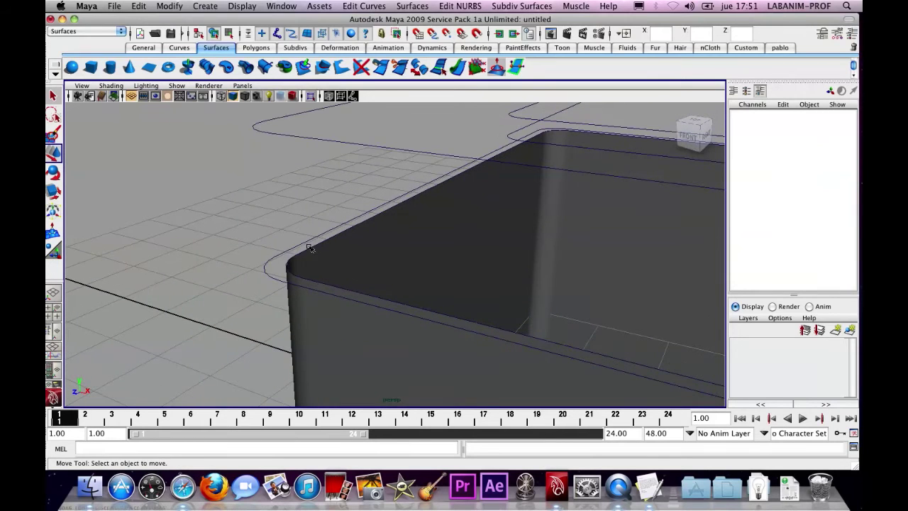
pyautogui.click(311, 249)
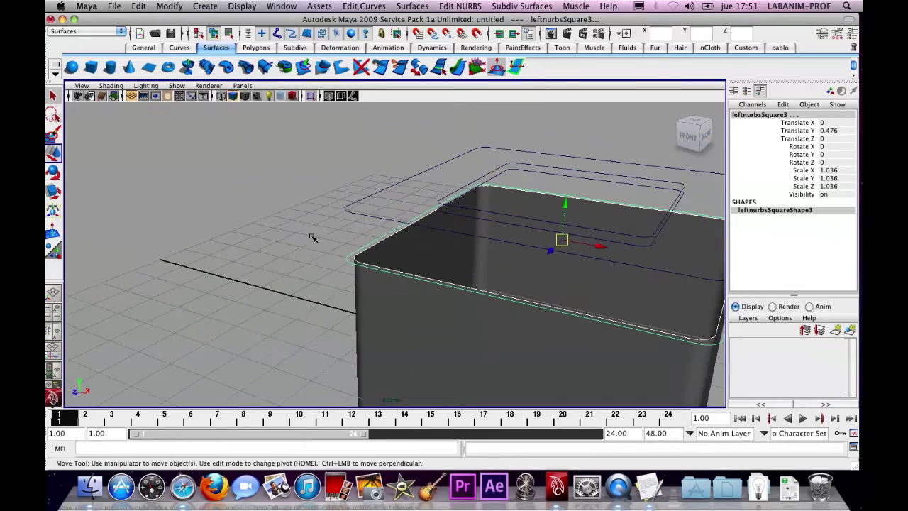
pyautogui.click(412, 6)
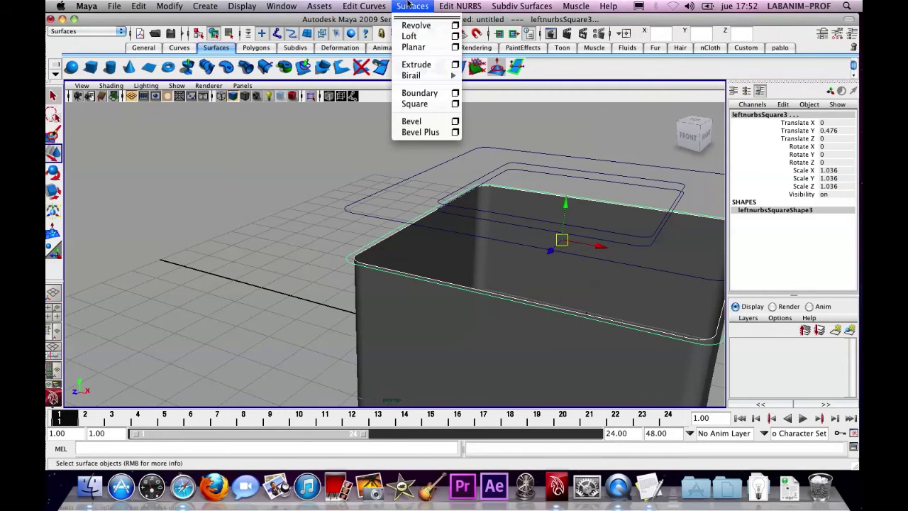
pyautogui.click(416, 36)
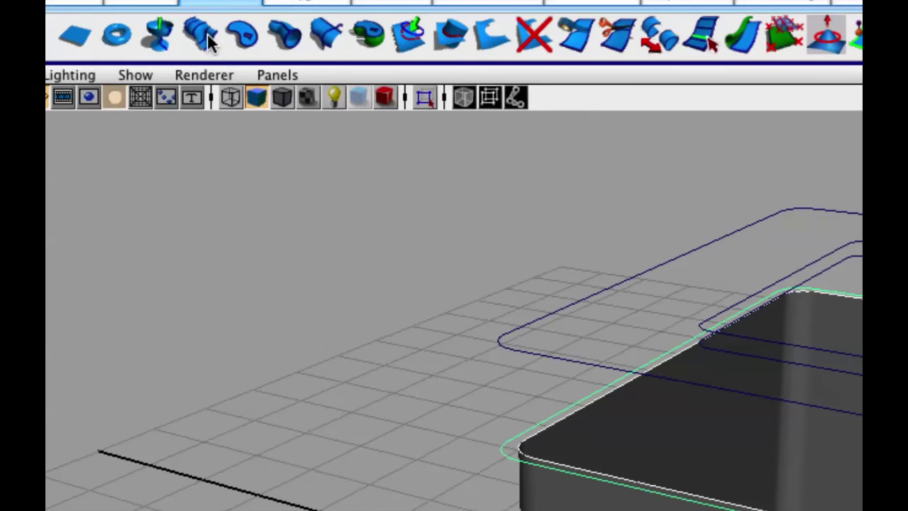
pyautogui.click(199, 37)
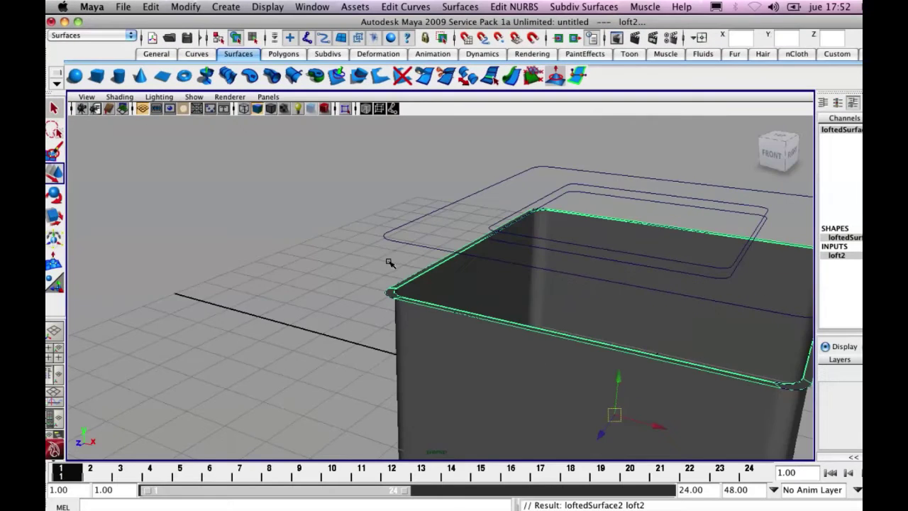
# Step: Loft the lid's vertical side from the enlarged rim outline to the outer raised outline
pyautogui.keyDown('alt'); pyautogui.moveTo(460, 313); pyautogui.dragTo(368, 261, button='middle'); pyautogui.keyUp('alt')
pyautogui.keyDown('alt'); pyautogui.moveTo(368, 260); pyautogui.dragTo(538, 316, button='right'); pyautogui.keyUp('alt')
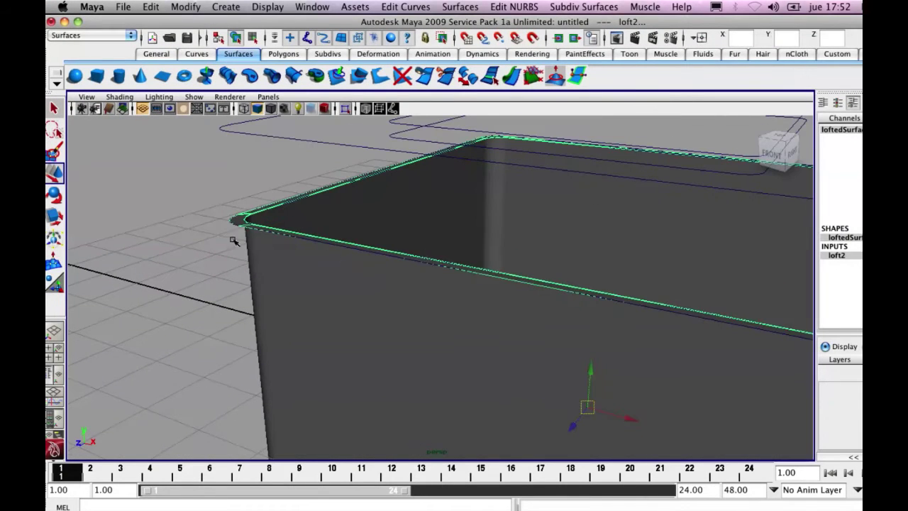
pyautogui.click(227, 229)
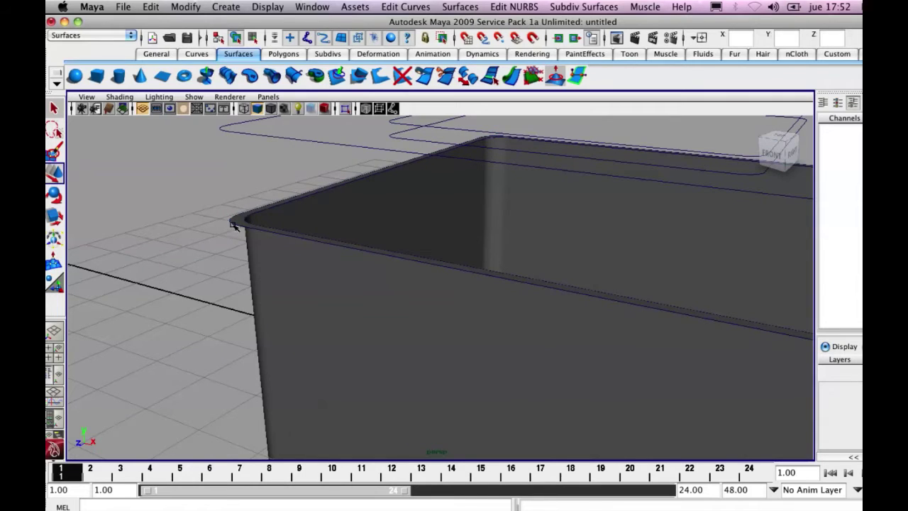
pyautogui.click(235, 227)
pyautogui.click(242, 133)
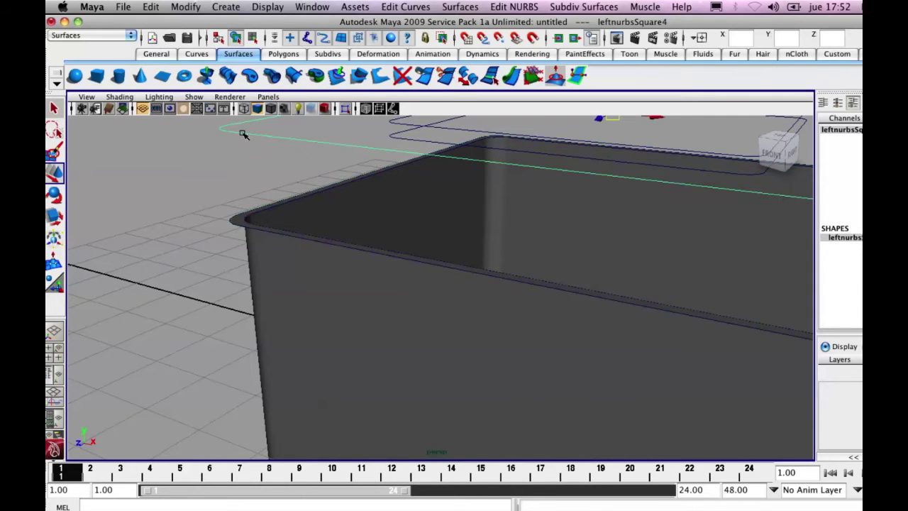
pyautogui.press('g')
pyautogui.click(239, 226)
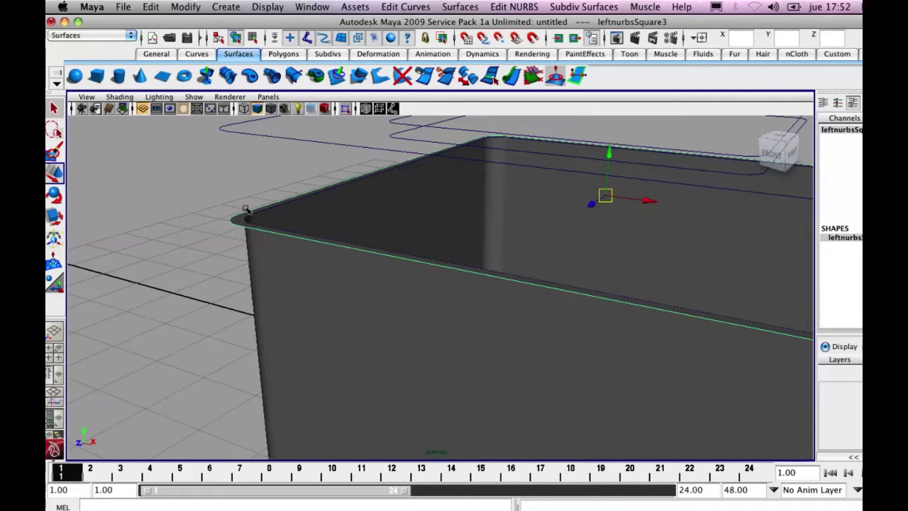
pyautogui.keyDown('shift'); pyautogui.click(248, 134); pyautogui.keyUp('shift')
pyautogui.press('g')
# Step: Loft the lid's top face between the outer raised outline and the inner raised outline
pyautogui.keyDown('alt'); pyautogui.moveTo(274, 165); pyautogui.dragTo(250, 176); pyautogui.keyUp('alt')
pyautogui.click(248, 168)
pyautogui.click(246, 166)
pyautogui.click(245, 167)
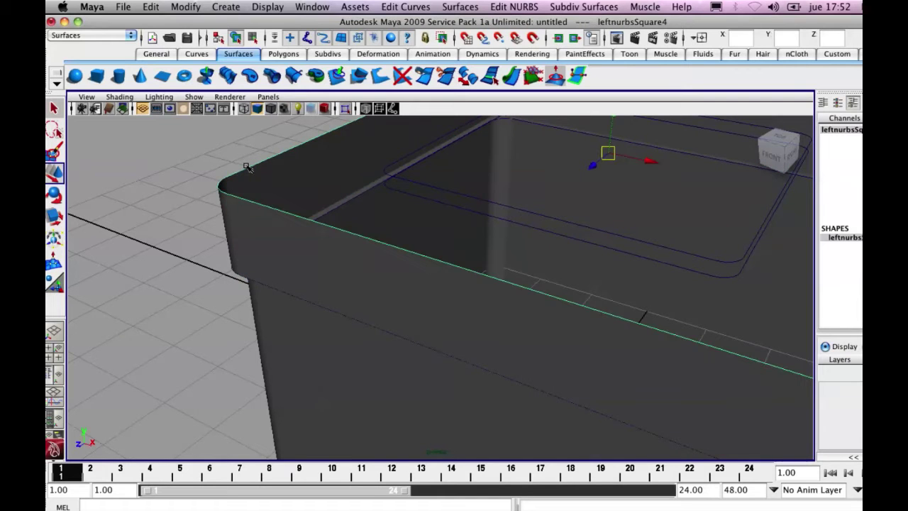
pyautogui.keyDown('shift'); pyautogui.click(389, 171); pyautogui.keyUp('shift')
pyautogui.press('g')
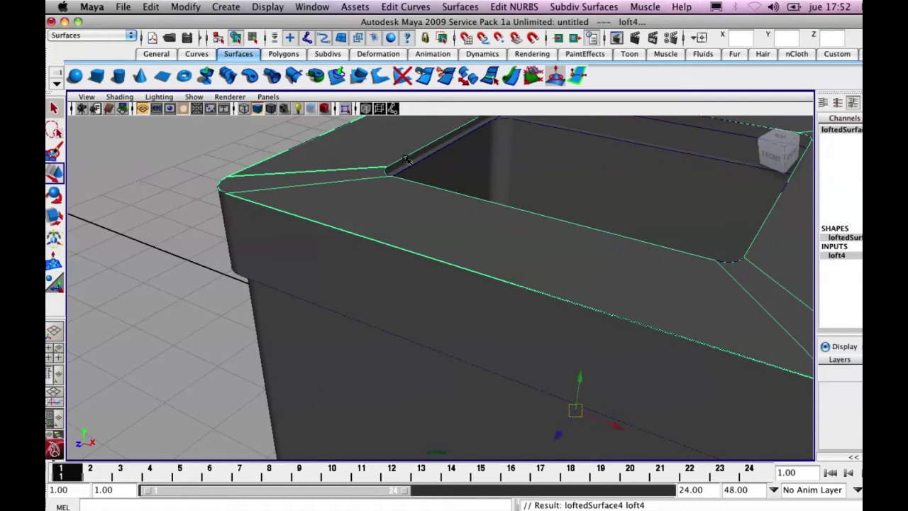
# Step: Loft the opening's inner edge between the inner outline and its lowered copy, and hide the viewport grid
pyautogui.click(413, 164)
pyautogui.click(408, 155)
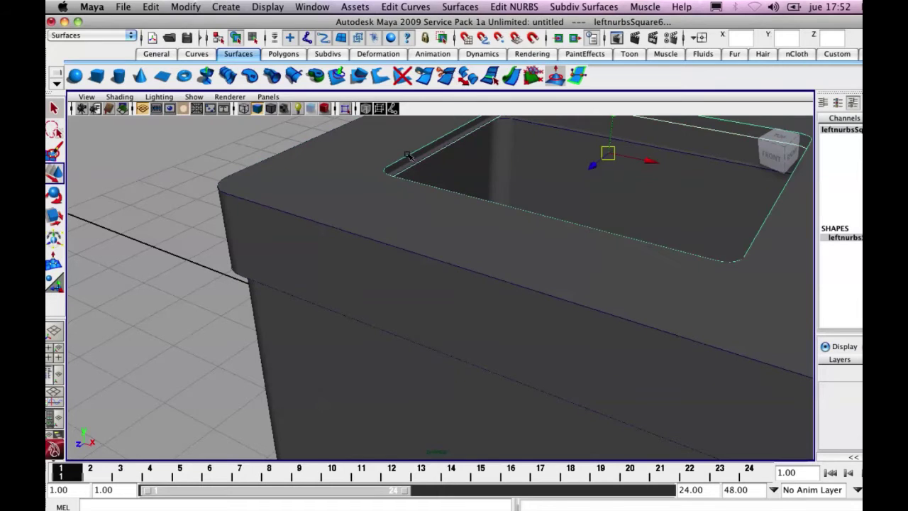
pyautogui.press('g')
pyautogui.click(249, 146)
pyautogui.keyDown('alt'); pyautogui.moveTo(248, 146); pyautogui.dragTo(298, 219); pyautogui.keyUp('alt')
pyautogui.click(144, 110)
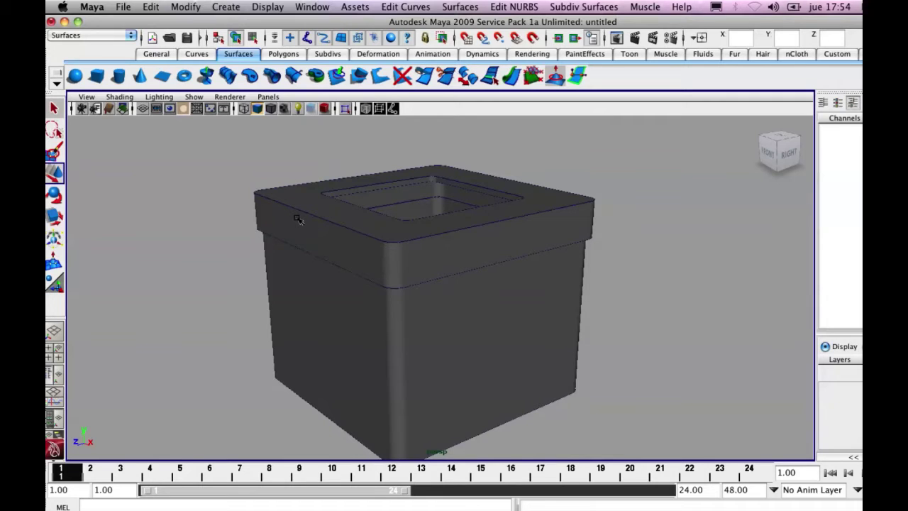
pyautogui.keyDown('alt'); pyautogui.moveTo(413, 218); pyautogui.dragTo(412, 261); pyautogui.keyUp('alt')
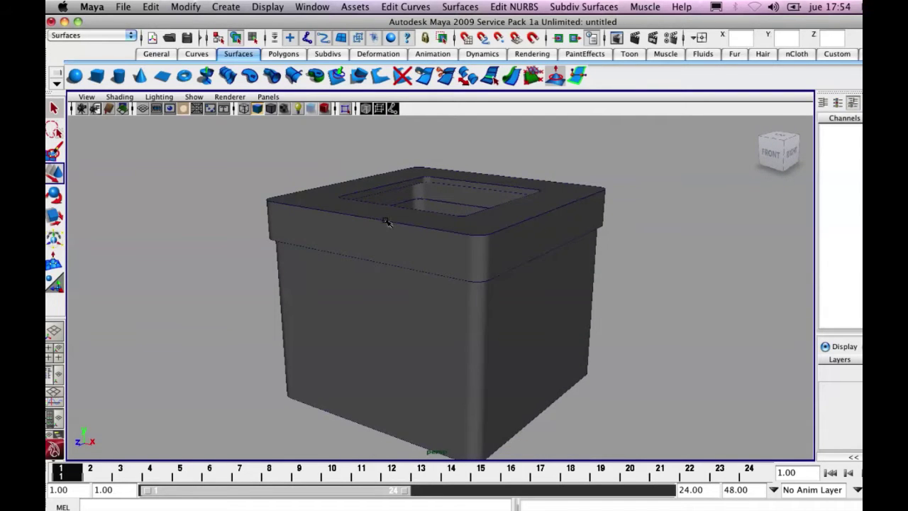
# Step: Try moving the lid's outer raised outline vertically, and undo the moves
pyautogui.click(387, 222)
pyautogui.moveTo(442, 156); pyautogui.dragTo(443, 125)
pyautogui.keyDown('alt'); pyautogui.moveTo(427, 136); pyautogui.dragTo(450, 207); pyautogui.keyUp('alt')
pyautogui.press('z')
pyautogui.press('z')
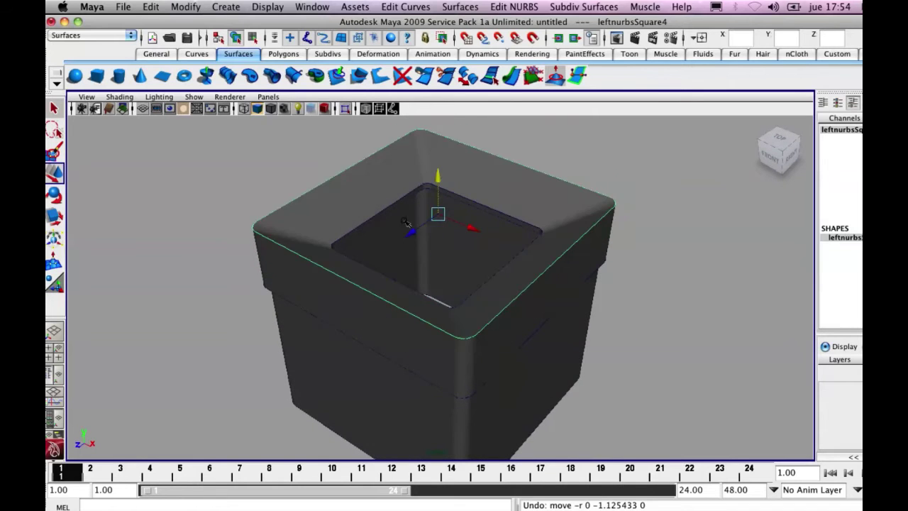
pyautogui.press('z')
# Step: Scale down the outline of the lid's opening
pyautogui.click(369, 229)
pyautogui.scroll(5, 444, 257)
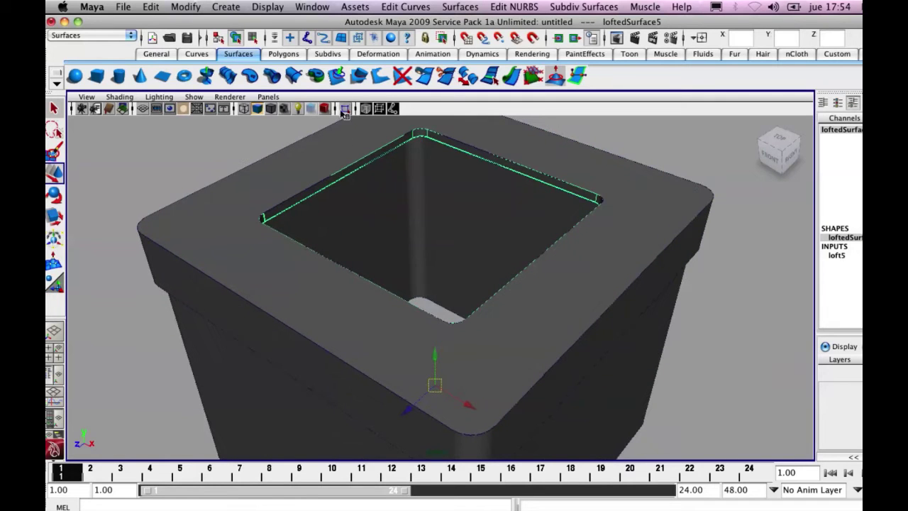
pyautogui.click(325, 182)
pyautogui.click(328, 188)
pyautogui.press('r')
pyautogui.moveTo(434, 217); pyautogui.dragTo(410, 211)
pyautogui.keyDown('alt'); pyautogui.moveTo(376, 237); pyautogui.dragTo(387, 220); pyautogui.keyUp('alt')
pyautogui.keyDown('alt'); pyautogui.moveTo(387, 220); pyautogui.dragTo(258, 171, button='right'); pyautogui.keyUp('alt')
pyautogui.click(256, 181)
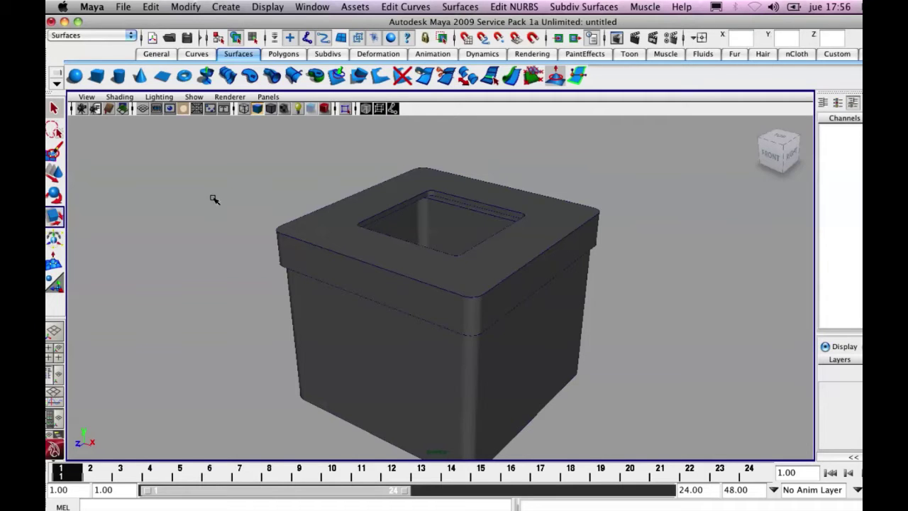
# Step: Attach the rim's underside surface to the lid's vertical side using the Blend method with Keep originals turned off
pyautogui.keyDown('alt'); pyautogui.moveTo(328, 246); pyautogui.dragTo(355, 290); pyautogui.keyUp('alt')
pyautogui.scroll(3, 340, 310)
pyautogui.scroll(3, 340, 310)
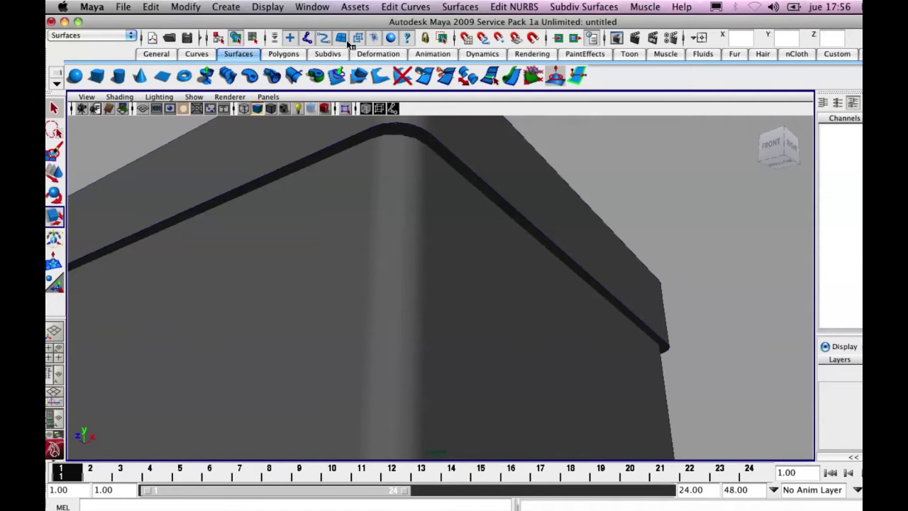
pyautogui.click(419, 139)
pyautogui.keyDown('alt'); pyautogui.moveTo(419, 139); pyautogui.dragTo(361, 162); pyautogui.keyUp('alt')
pyautogui.press('g')
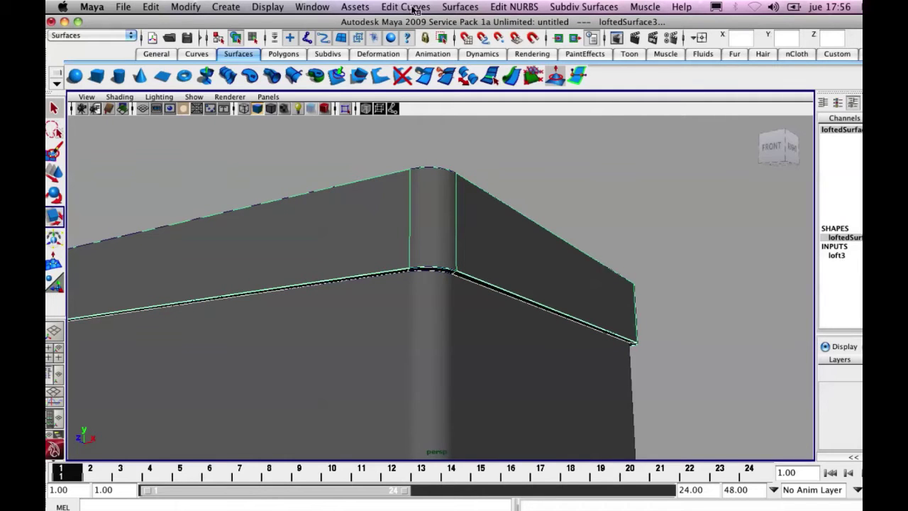
pyautogui.click(505, 10)
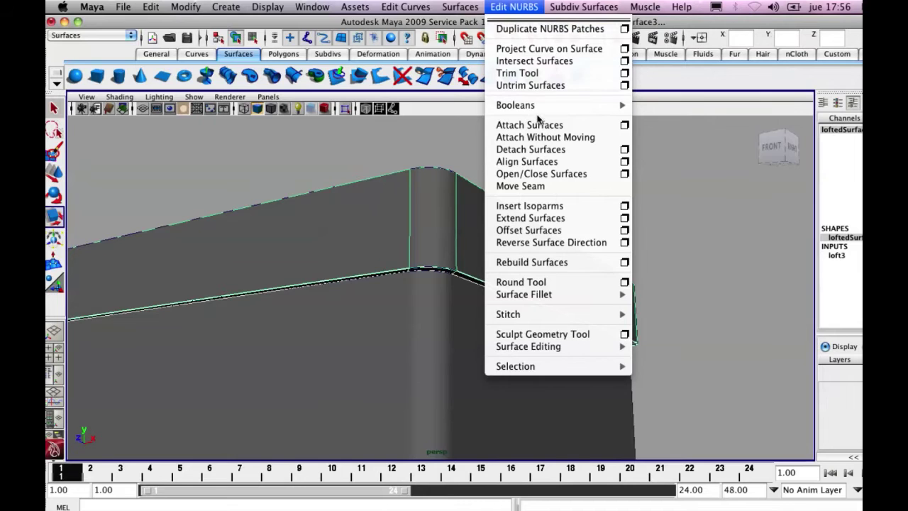
pyautogui.click(624, 125)
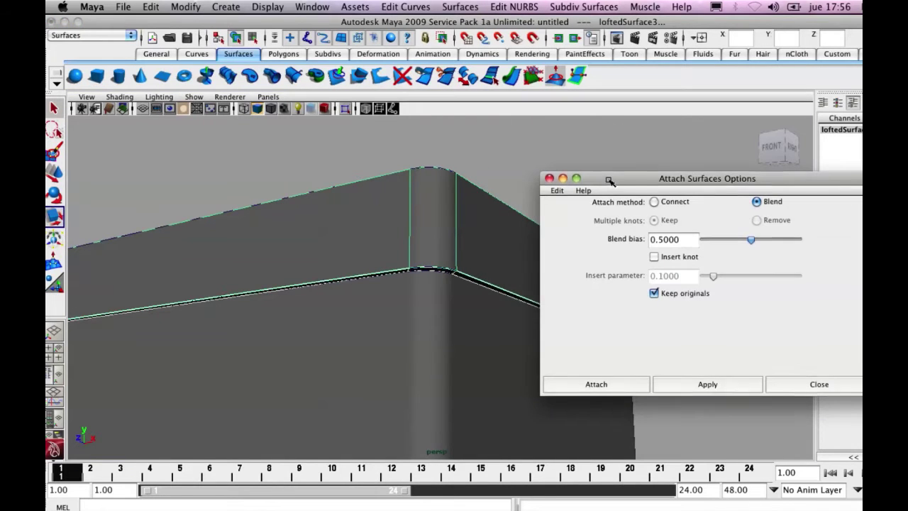
pyautogui.moveTo(602, 179); pyautogui.dragTo(500, 91)
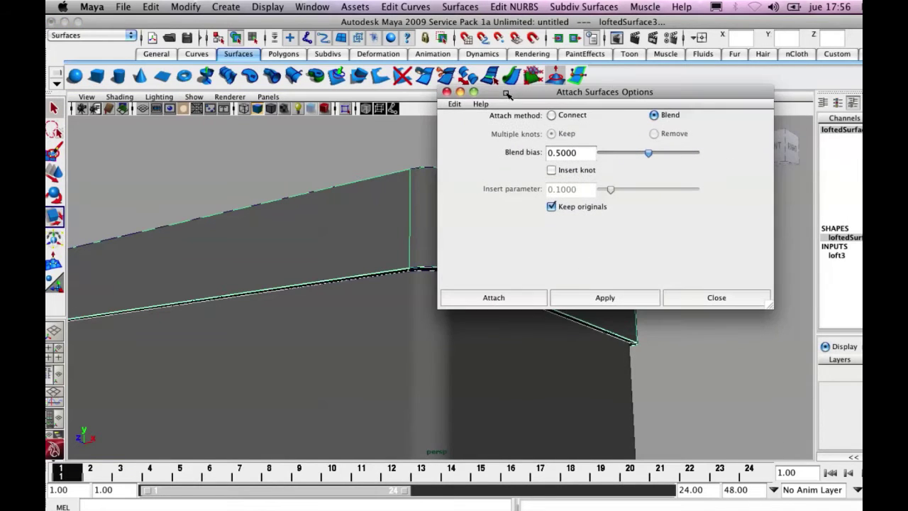
pyautogui.click(552, 206)
pyautogui.keyDown('alt'); pyautogui.moveTo(402, 217); pyautogui.dragTo(279, 214); pyautogui.keyUp('alt')
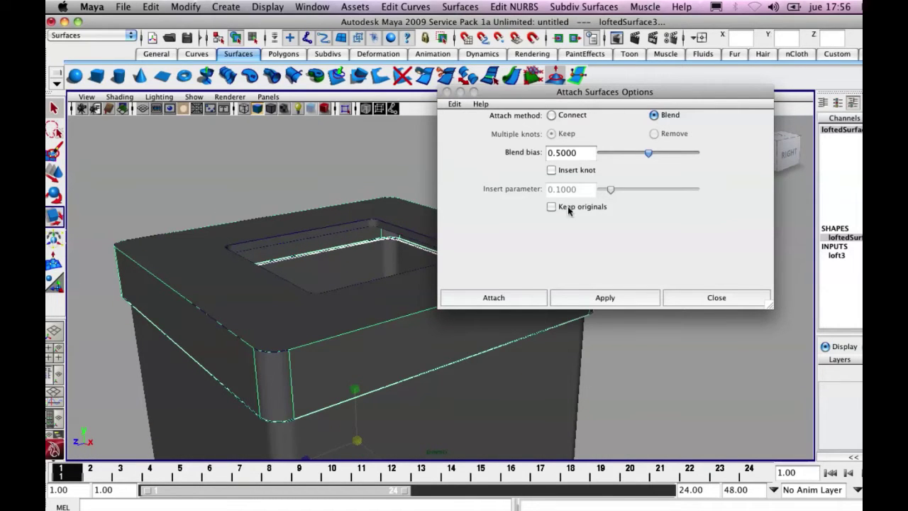
pyautogui.click(507, 298)
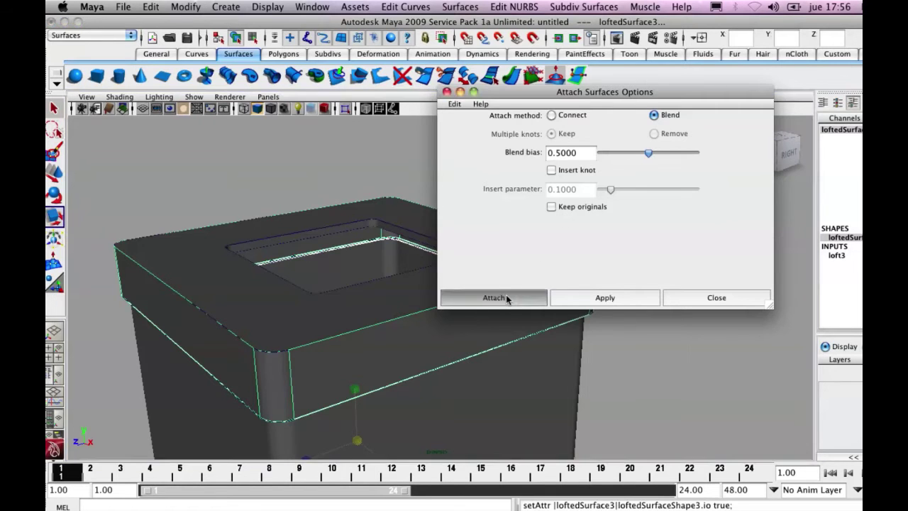
pyautogui.keyDown('alt'); pyautogui.moveTo(403, 298); pyautogui.dragTo(532, 259); pyautogui.keyUp('alt')
pyautogui.click(611, 247)
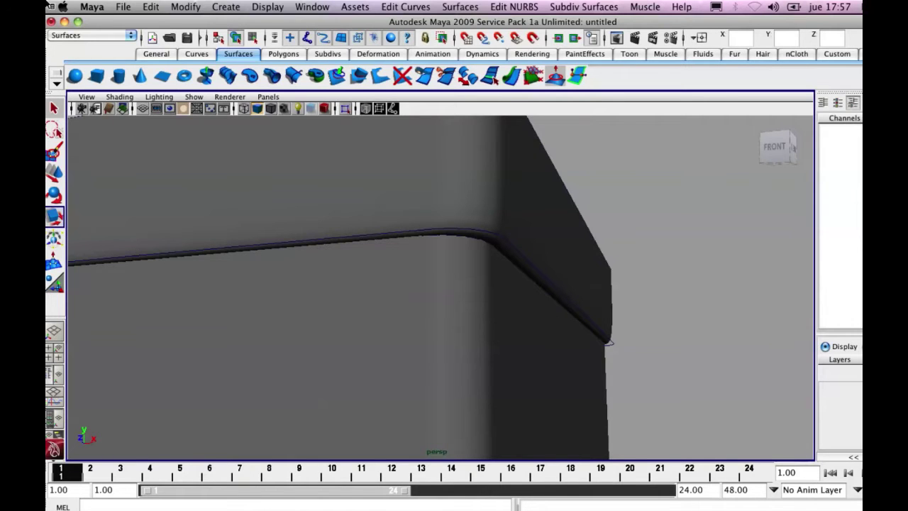
# Step: Attach the lid's top face to the joined rim and side surface
pyautogui.keyDown('alt'); pyautogui.moveTo(334, 184); pyautogui.dragTo(449, 301); pyautogui.keyUp('alt')
pyautogui.click(456, 307)
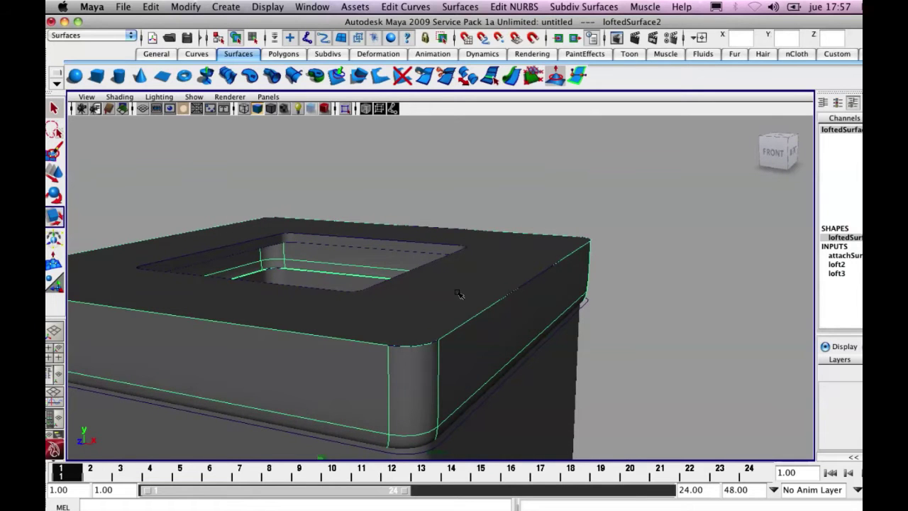
pyautogui.press('g')
pyautogui.click(513, 6)
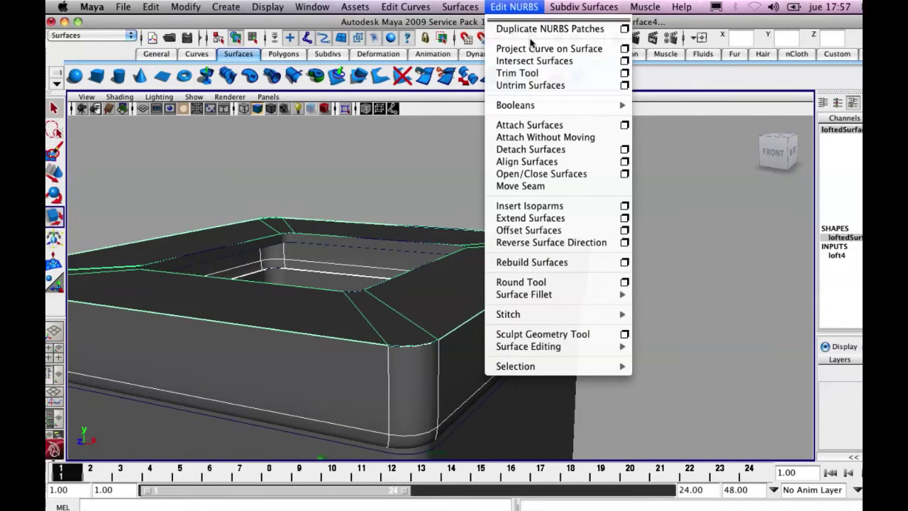
pyautogui.click(544, 125)
pyautogui.click(658, 208)
pyautogui.keyDown('alt'); pyautogui.moveTo(658, 208); pyautogui.dragTo(435, 205); pyautogui.keyUp('alt')
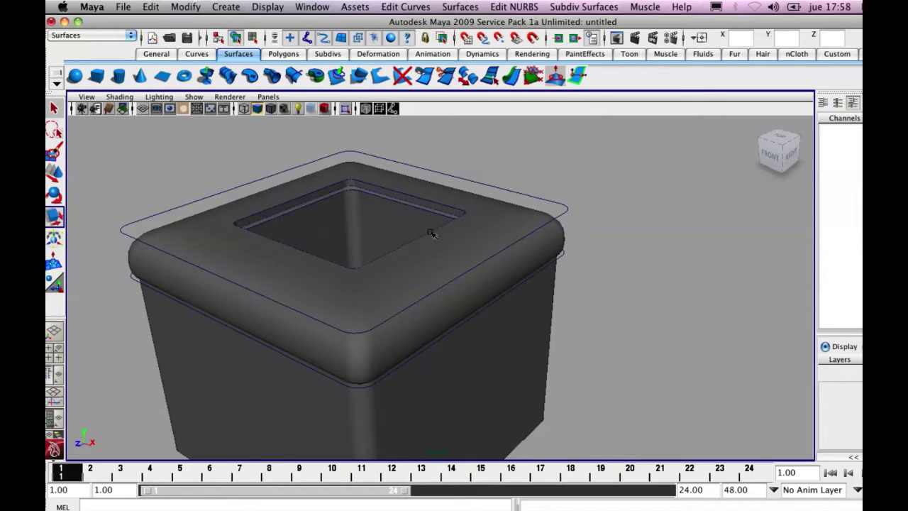
# Step: Try attaching the opening's inner edge surface to the rounded lid surface, and undo it
pyautogui.click(255, 205)
pyautogui.click(260, 215)
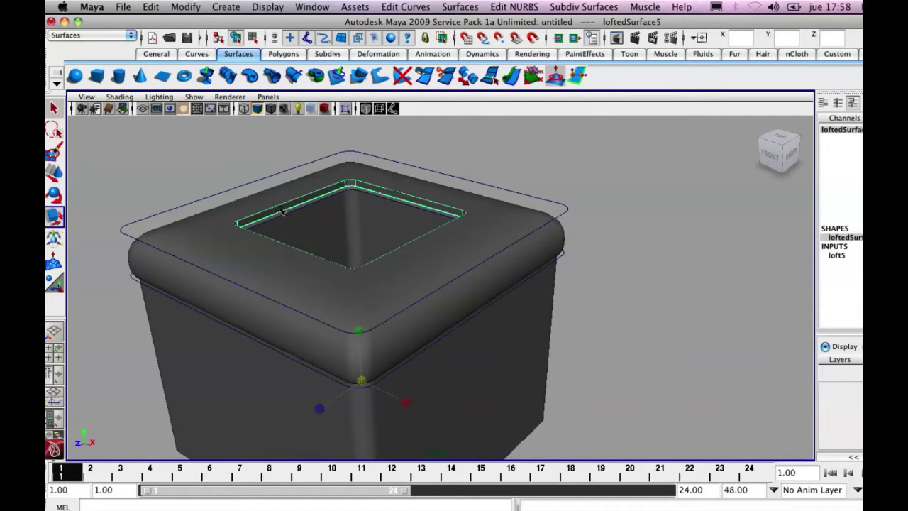
pyautogui.click(245, 212)
pyautogui.keyDown('shift'); pyautogui.click(259, 219); pyautogui.keyUp('shift')
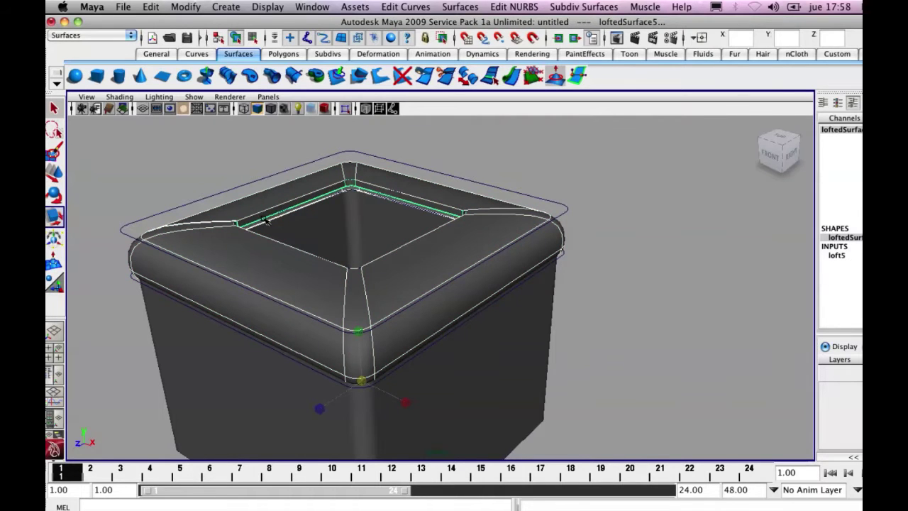
pyautogui.press('g')
pyautogui.keyDown('alt'); pyautogui.moveTo(272, 218); pyautogui.dragTo(450, 229, button='right'); pyautogui.keyUp('alt')
pyautogui.press('z')
pyautogui.keyDown('alt'); pyautogui.moveTo(450, 229); pyautogui.dragTo(267, 176); pyautogui.keyUp('alt')
pyautogui.click(143, 129)
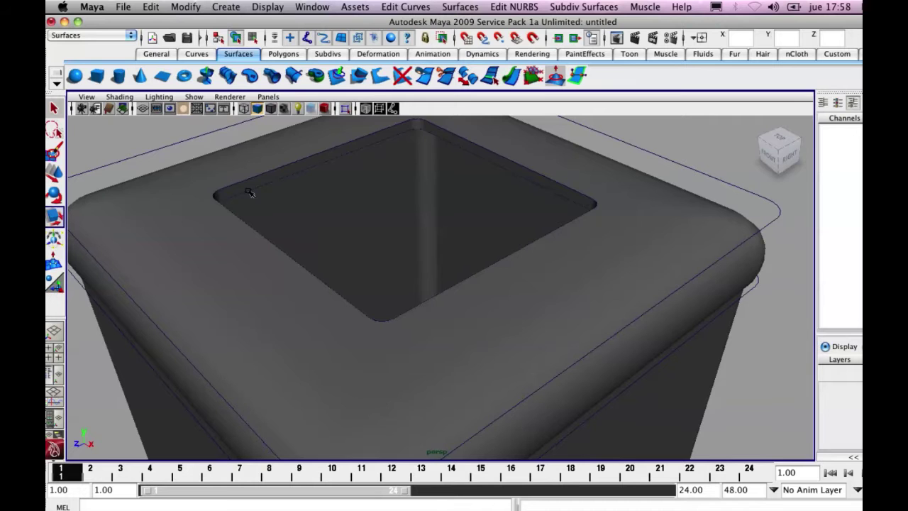
# Step: Attach the rounded lid surface to the opening's inner edge surface, selecting the inner edge first
pyautogui.click(251, 192)
pyautogui.keyDown('alt'); pyautogui.moveTo(261, 189); pyautogui.dragTo(371, 211); pyautogui.keyUp('alt')
pyautogui.keyDown('alt'); pyautogui.moveTo(371, 211); pyautogui.dragTo(488, 232, button='right'); pyautogui.keyUp('alt')
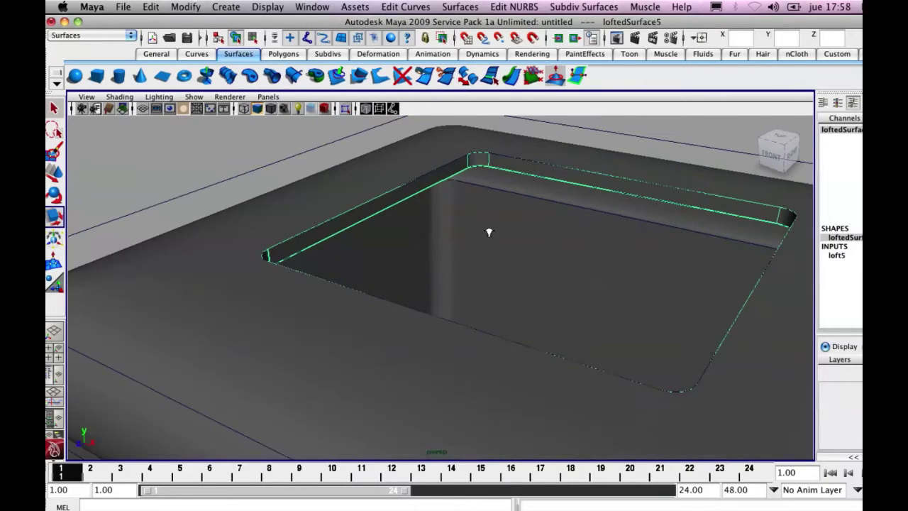
pyautogui.click(236, 149)
pyautogui.click(323, 233)
pyautogui.keyDown('alt'); pyautogui.moveTo(376, 236); pyautogui.dragTo(303, 218); pyautogui.keyUp('alt')
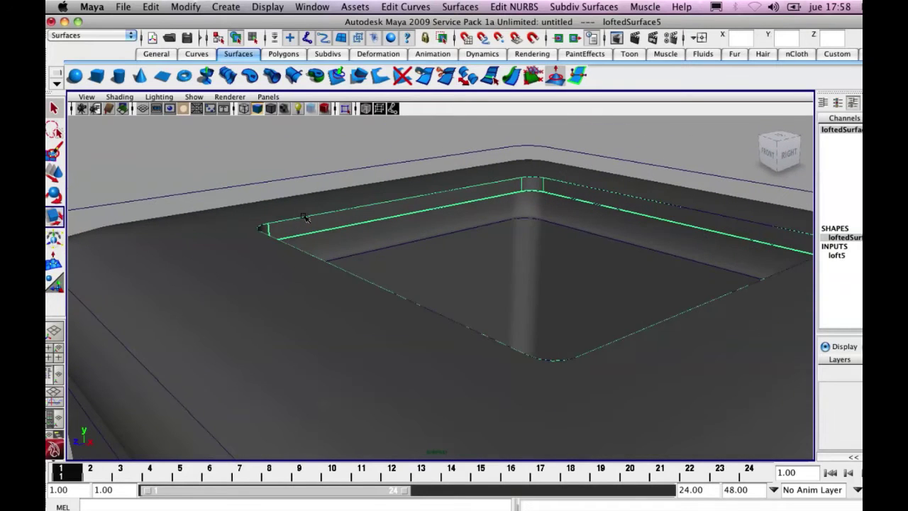
pyautogui.click(316, 198)
pyautogui.click(502, 7)
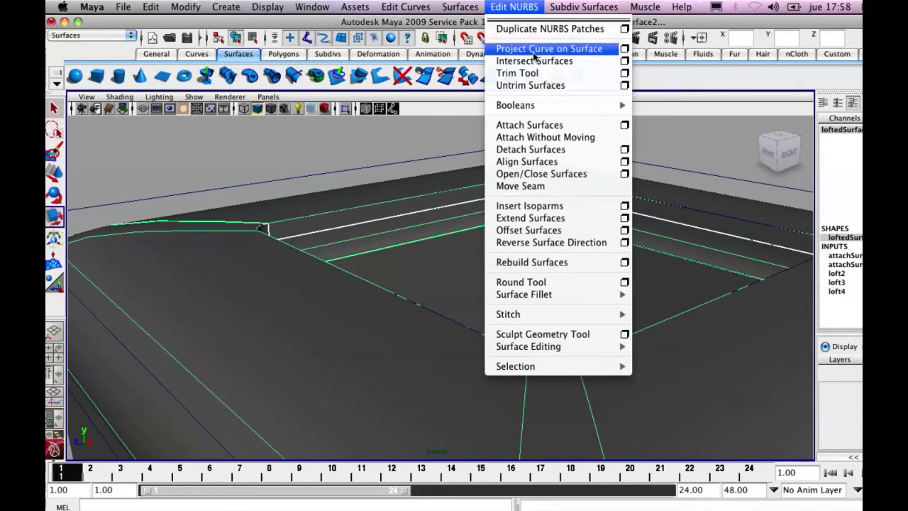
pyautogui.click(580, 128)
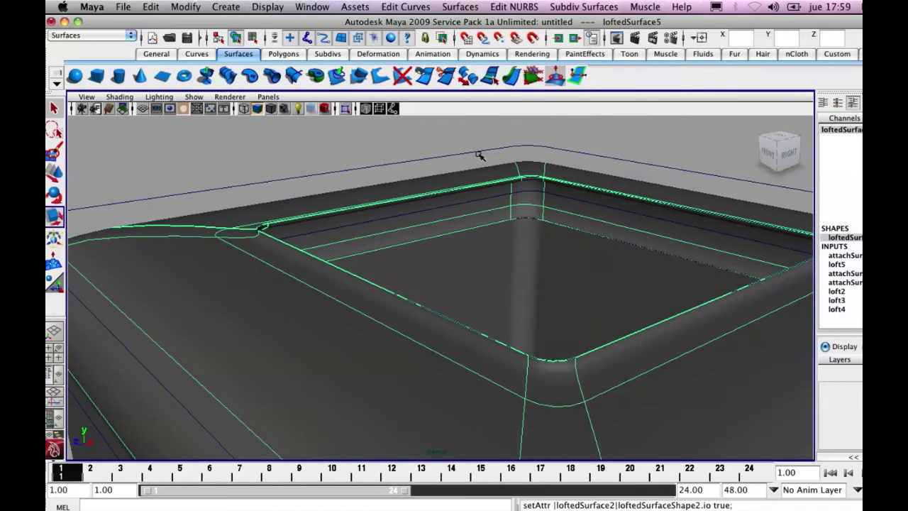
pyautogui.click(293, 156)
pyautogui.keyDown('alt'); pyautogui.moveTo(292, 156); pyautogui.dragTo(399, 239); pyautogui.keyUp('alt')
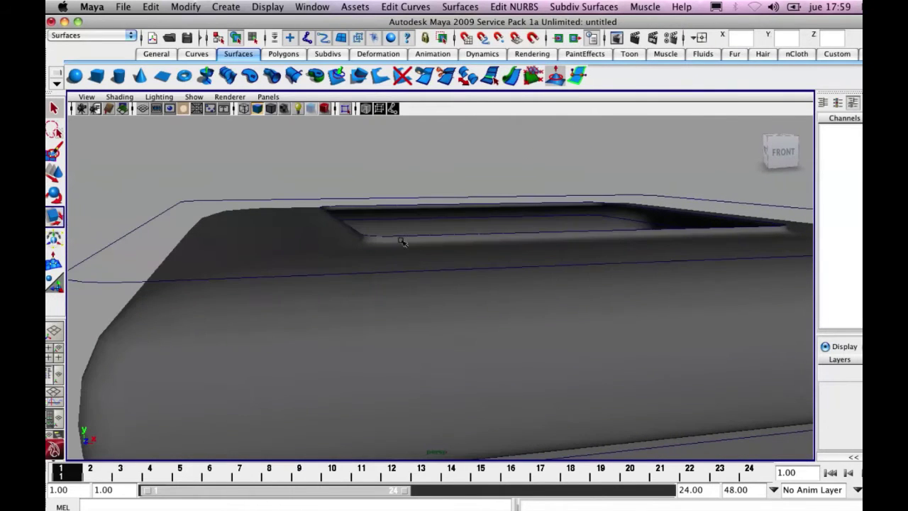
# Step: Try moving the opening's inner outline vertically, and undo both the move and the inner edge attachment
pyautogui.click(388, 240)
pyautogui.click(412, 235)
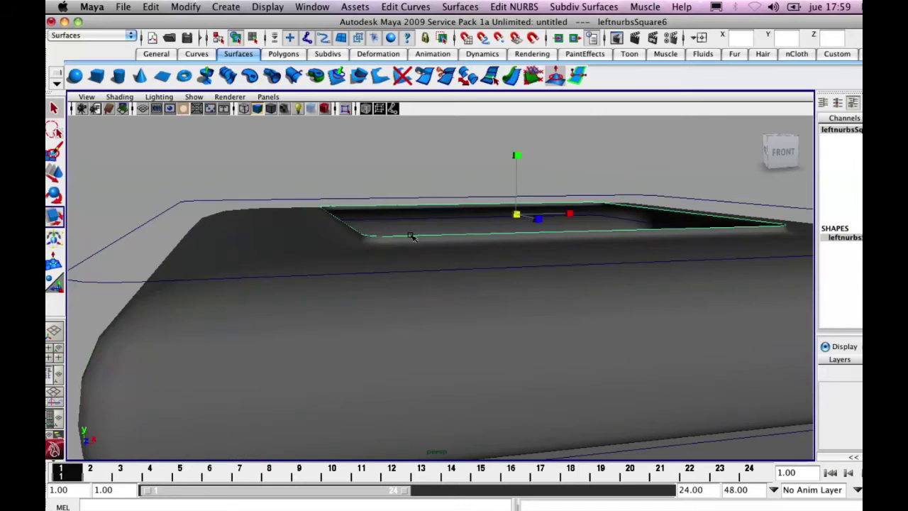
pyautogui.press('w')
pyautogui.moveTo(516, 172); pyautogui.dragTo(517, 188)
pyautogui.press('super+z')
pyautogui.press('super+z')
pyautogui.press('super+z')
pyautogui.press('super+z')
pyautogui.press('super+z')
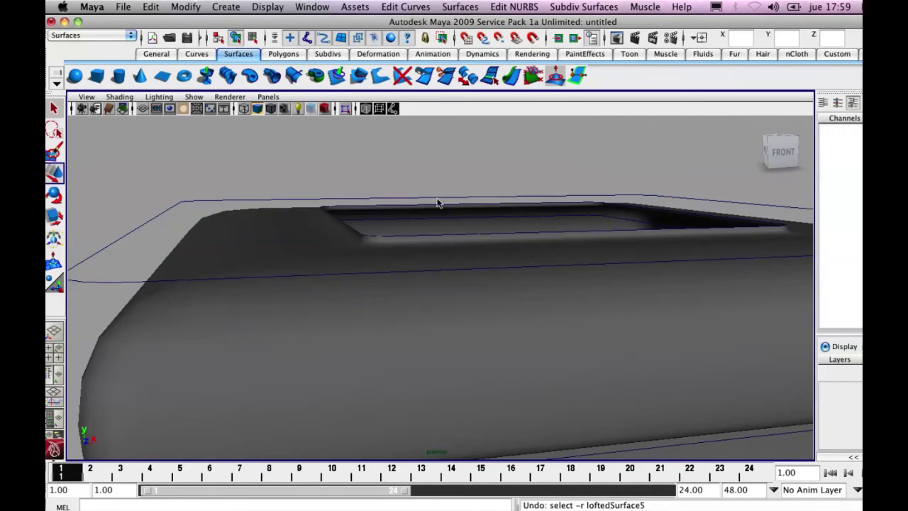
pyautogui.keyDown('alt'); pyautogui.moveTo(379, 214); pyautogui.dragTo(327, 217); pyautogui.keyUp('alt')
pyautogui.press('super+z')
pyautogui.press('super+z')
# Step: Try attaching the opening's inner edge and lid surfaces again, and undo the attachment
pyautogui.click(513, 6)
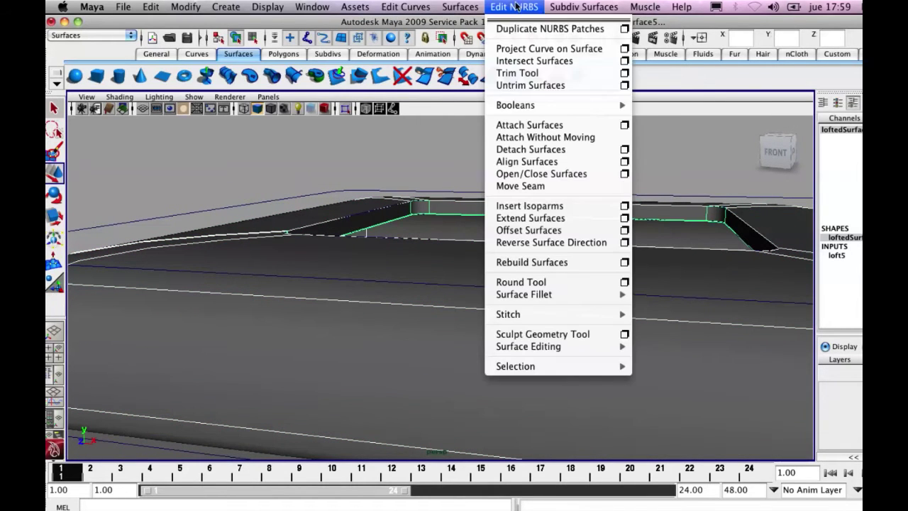
pyautogui.click(555, 126)
pyautogui.keyDown('alt'); pyautogui.moveTo(383, 184); pyautogui.dragTo(330, 196); pyautogui.keyUp('alt')
pyautogui.click(278, 166)
pyautogui.press('super+z')
pyautogui.press('super+z')
pyautogui.click(249, 152)
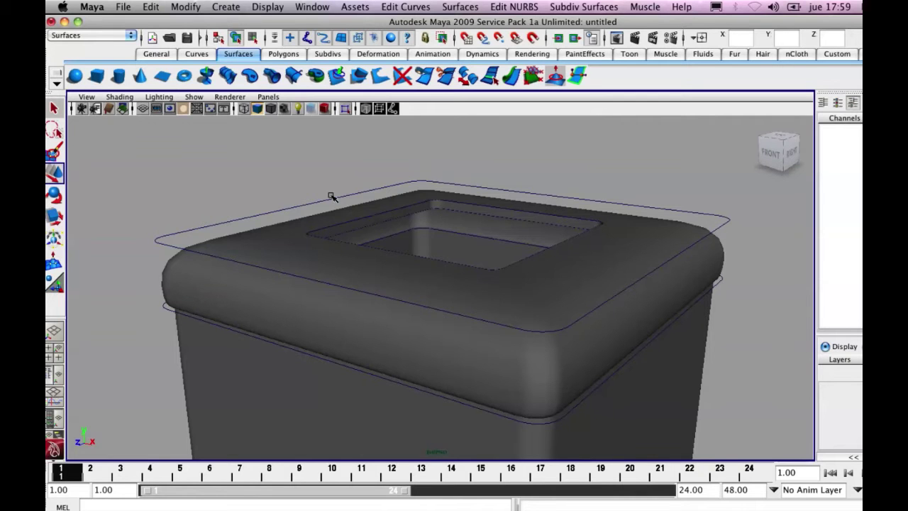
# Step: Attach the opening's inner edge surface to the lid surface, selecting the lid first, and show the new attachment's input settings
pyautogui.click(347, 219)
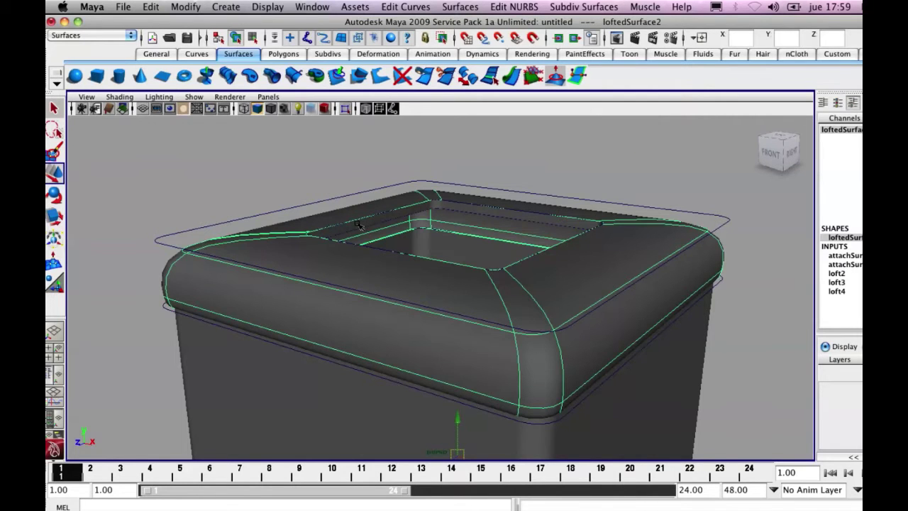
pyautogui.click(359, 225)
pyautogui.click(513, 7)
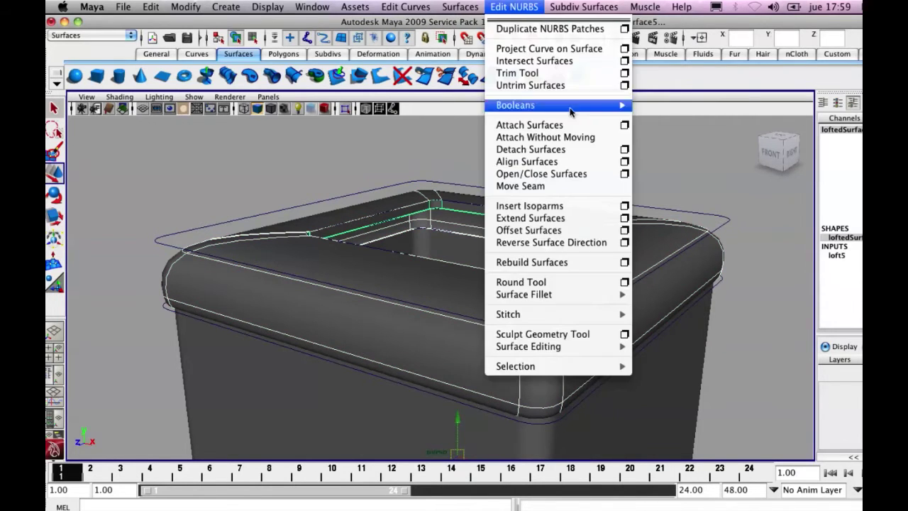
pyautogui.click(586, 125)
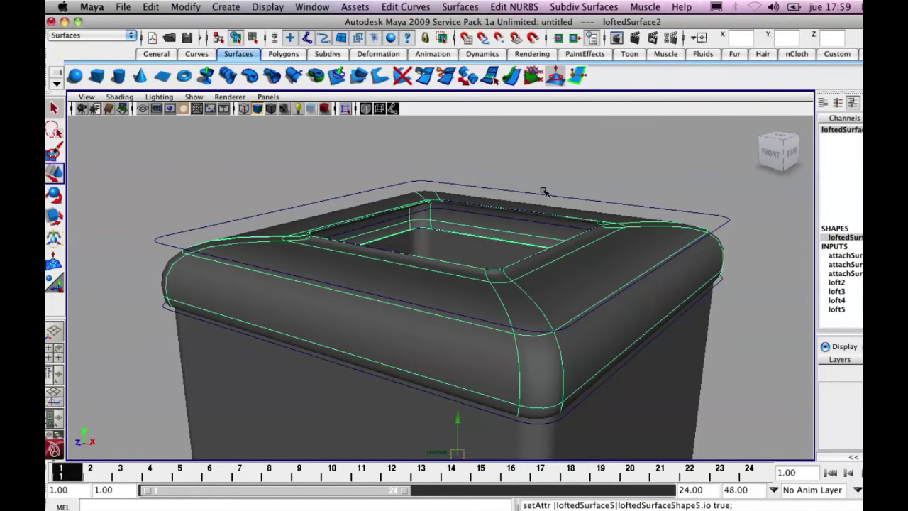
pyautogui.moveTo(737, 20); pyautogui.dragTo(573, 21)
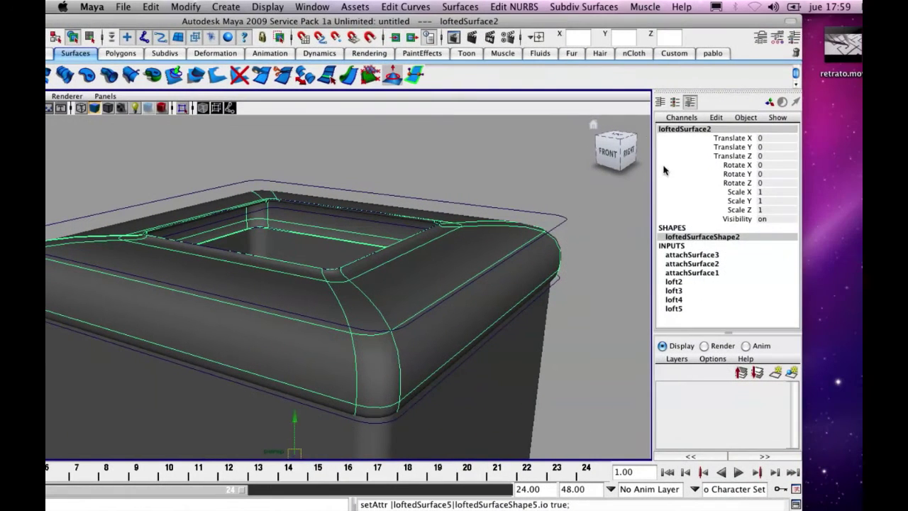
pyautogui.click(698, 255)
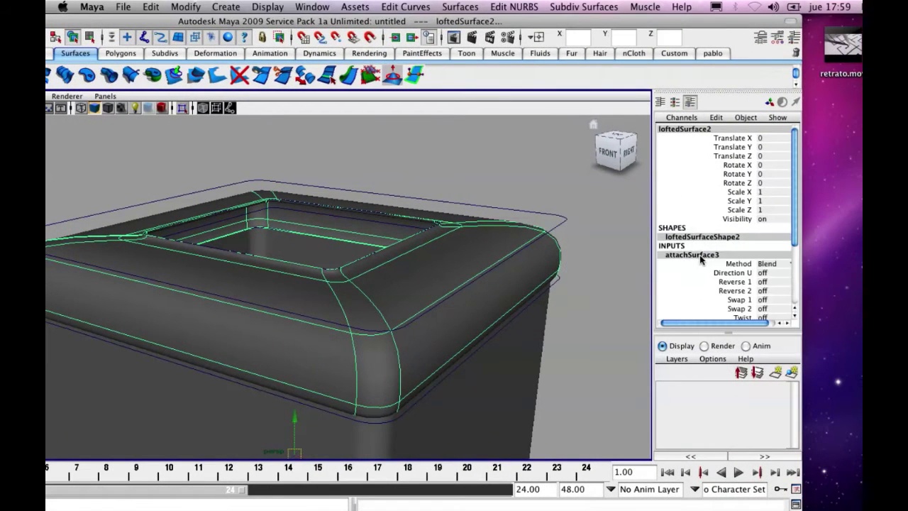
# Step: Try turning on Reverse 1 for the inner edge attachment, and undo the change
pyautogui.click(762, 282)
pyautogui.write('1')
pyautogui.press('Return')
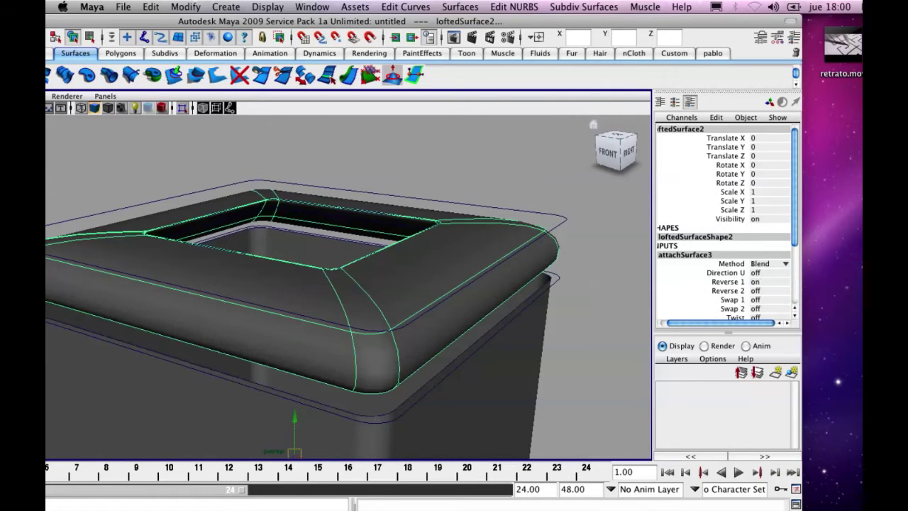
pyautogui.press('z')
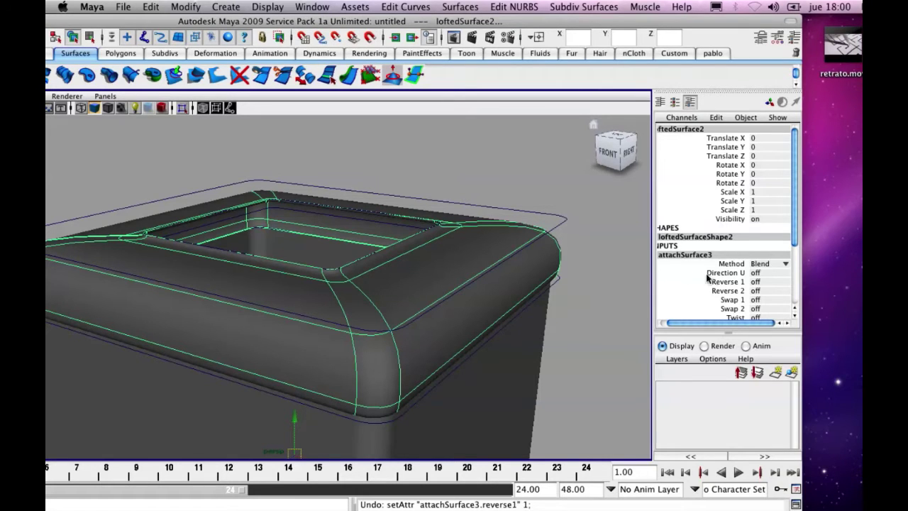
# Step: Turn on both Reverse 1 and Reverse 2 for the inner edge attachment
pyautogui.click(758, 291)
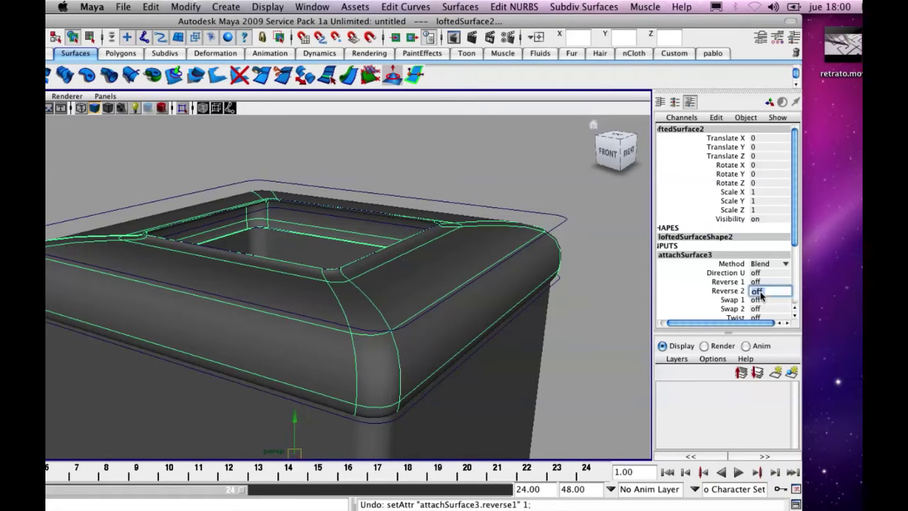
pyautogui.write('1')
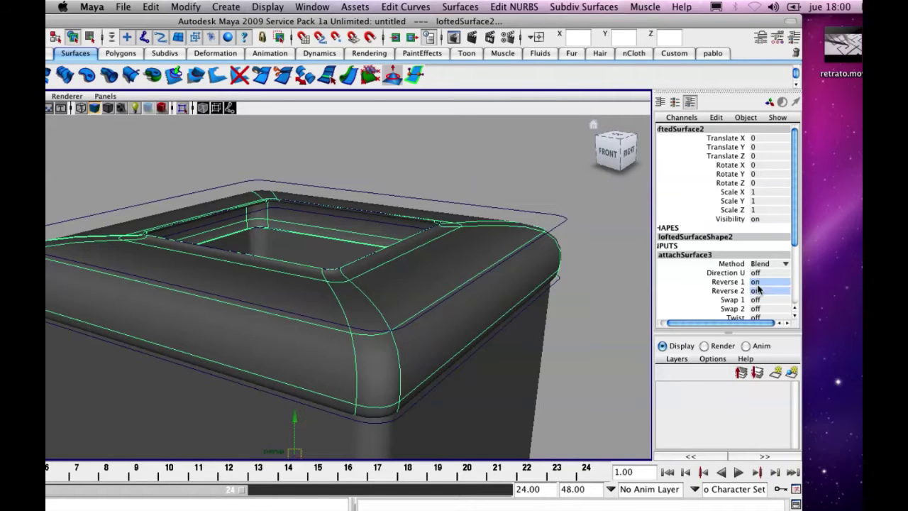
# Step: Apply both reversals to the inner edge attachment, inspect the opening from several angles, and undo the reversals
pyautogui.press('Return')
pyautogui.keyDown('alt'); pyautogui.moveTo(417, 244); pyautogui.dragTo(448, 247); pyautogui.keyUp('alt')
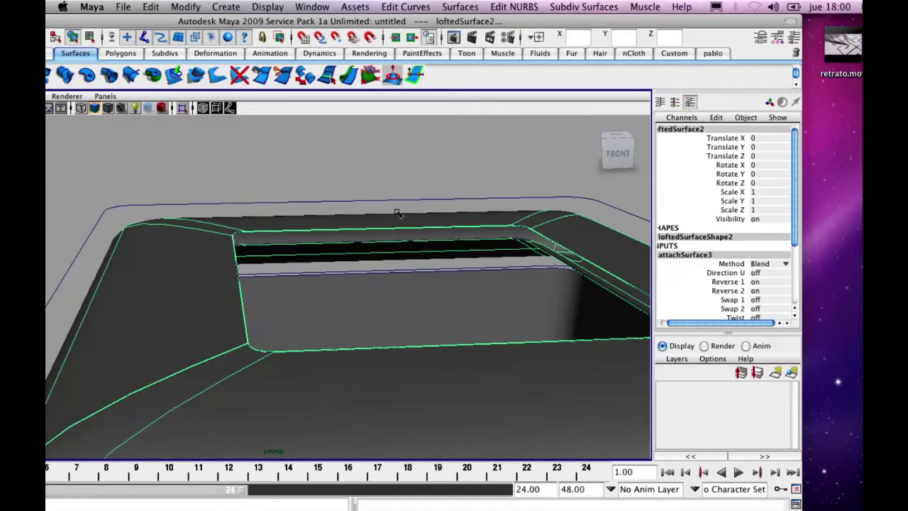
pyautogui.click(345, 172)
pyautogui.keyDown('alt'); pyautogui.moveTo(344, 172); pyautogui.dragTo(260, 162); pyautogui.keyUp('alt')
pyautogui.keyDown('alt'); pyautogui.moveTo(296, 185); pyautogui.dragTo(241, 199); pyautogui.keyUp('alt')
pyautogui.press('z')
pyautogui.keyDown('alt'); pyautogui.moveTo(301, 229); pyautogui.dragTo(318, 273); pyautogui.keyUp('alt')
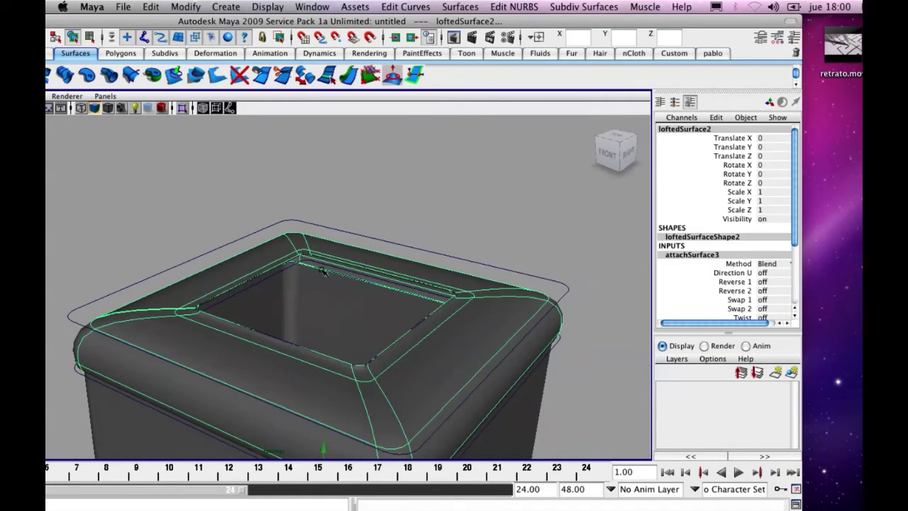
pyautogui.click(243, 213)
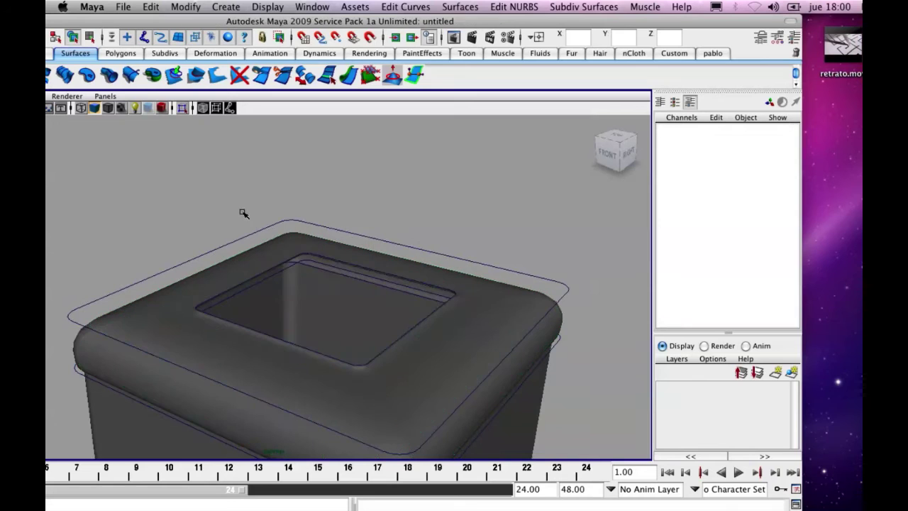
# Step: Undo the attachment of the opening's inner edge surface to the lid surface, and clear the selection
pyautogui.click(222, 345)
pyautogui.click(681, 257)
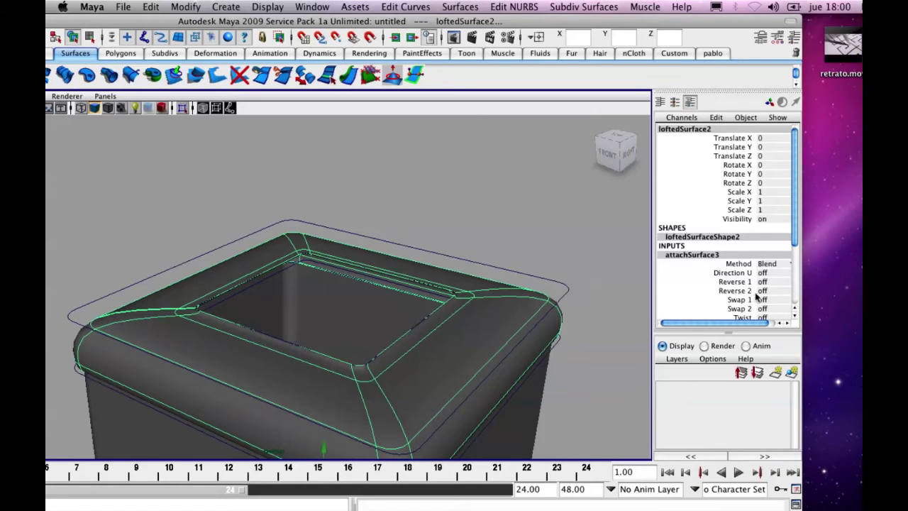
pyautogui.press('super+z')
pyautogui.press('super+z')
pyautogui.press('super+z')
pyautogui.press('super+z')
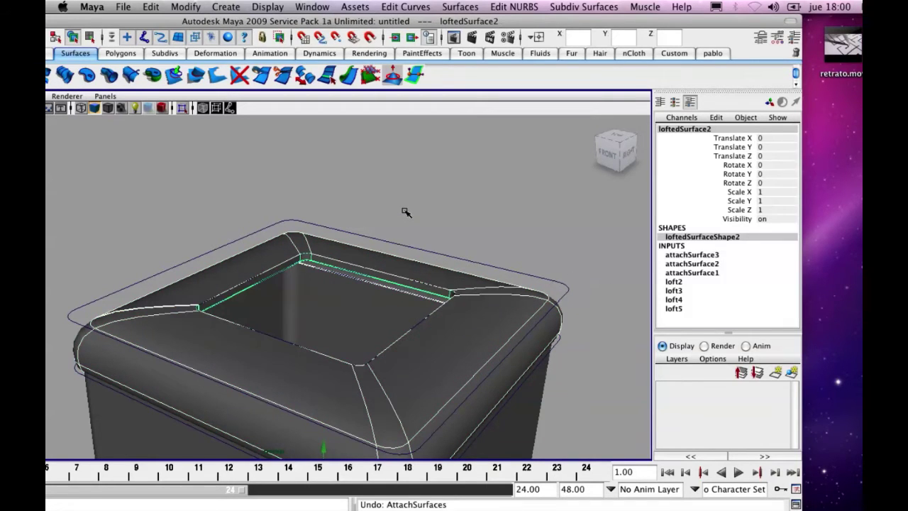
pyautogui.click(418, 208)
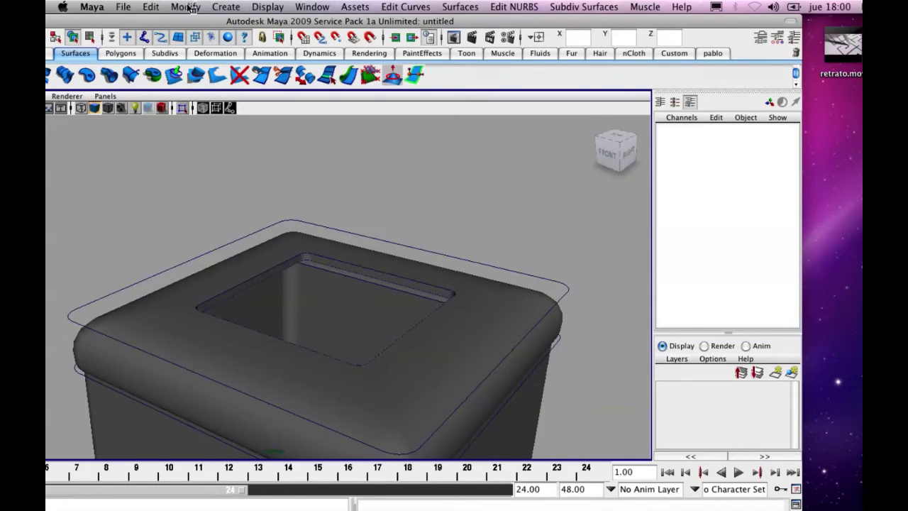
# Step: Create a NURBS circle at the origin, inside the box
pyautogui.click(226, 6)
pyautogui.moveTo(328, 30)
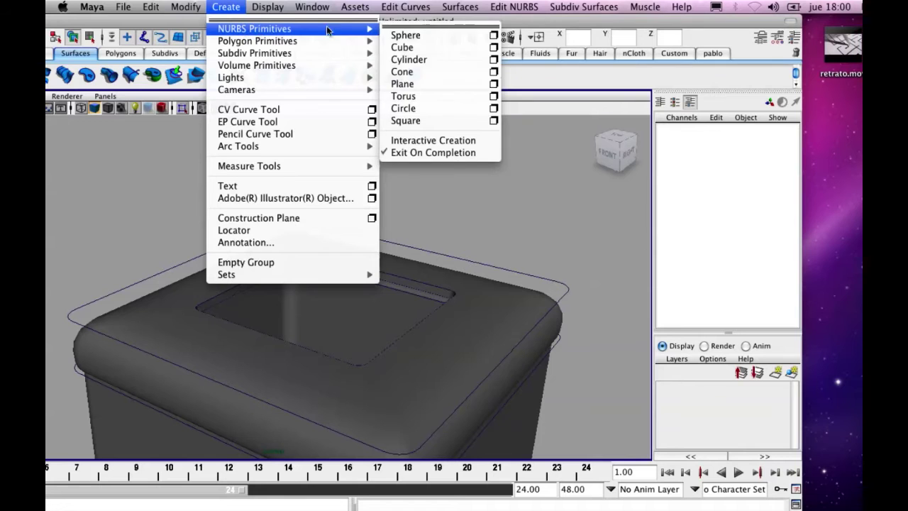
pyautogui.click(403, 108)
pyautogui.scroll(-3, 416, 250)
pyautogui.keyDown('alt'); pyautogui.moveTo(416, 256); pyautogui.dragTo(366, 254); pyautogui.keyUp('alt')
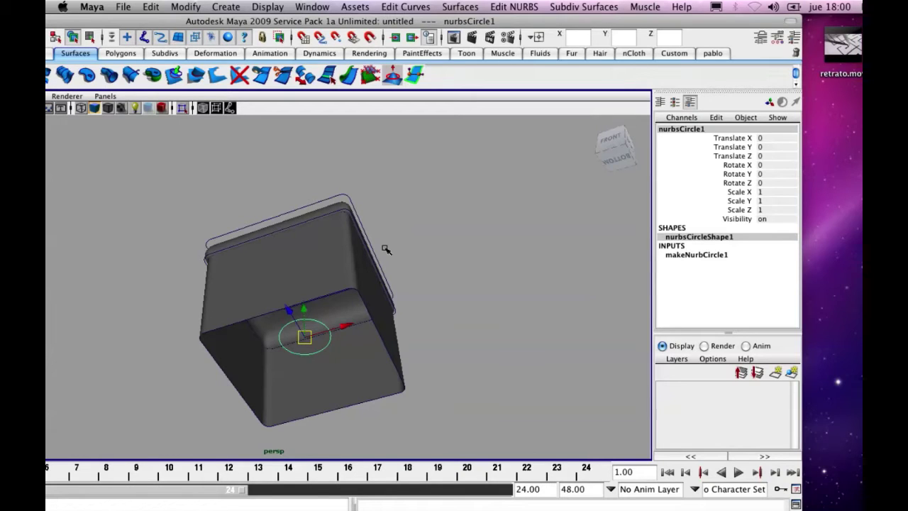
pyautogui.keyDown('alt'); pyautogui.moveTo(402, 257); pyautogui.dragTo(431, 371); pyautogui.keyUp('alt')
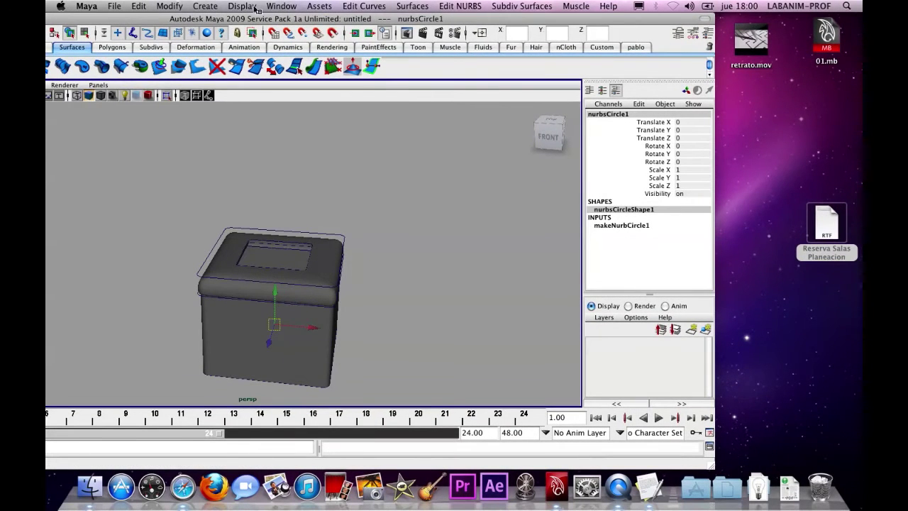
pyautogui.click(316, 7)
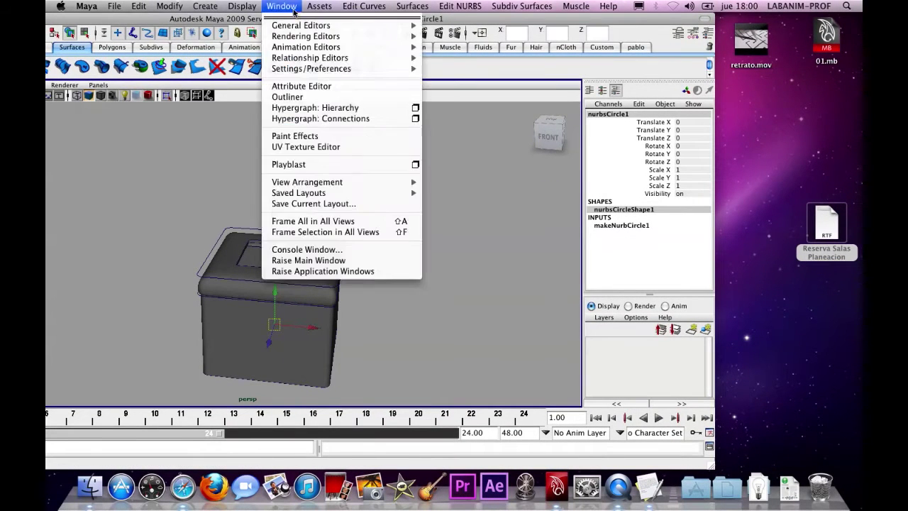
pyautogui.click(466, 23)
pyautogui.doubleClick(556, 24)
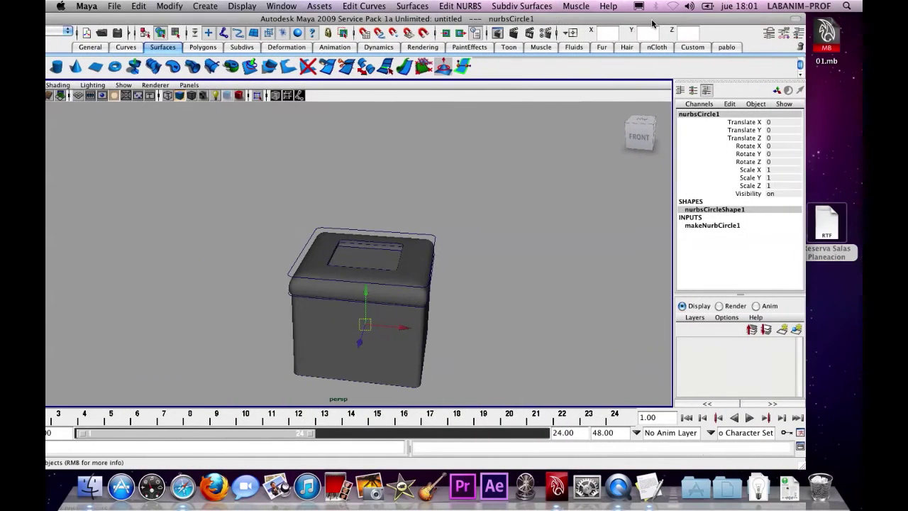
pyautogui.moveTo(652, 22); pyautogui.dragTo(673, 21)
pyautogui.moveTo(261, 22); pyautogui.dragTo(298, 22)
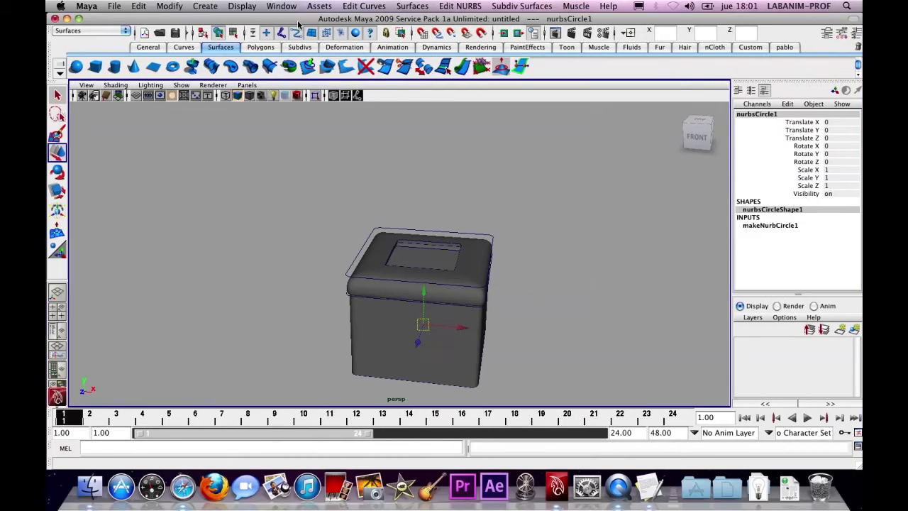
# Step: Show the grid in the perspective view
pyautogui.click(136, 95)
pyautogui.keyDown('alt'); pyautogui.moveTo(333, 222); pyautogui.dragTo(324, 262); pyautogui.keyUp('alt')
pyautogui.keyDown('alt'); pyautogui.moveTo(324, 262); pyautogui.dragTo(419, 254, button='right'); pyautogui.keyUp('alt')
pyautogui.keyDown('alt'); pyautogui.moveTo(419, 253); pyautogui.dragTo(462, 194); pyautogui.keyUp('alt')
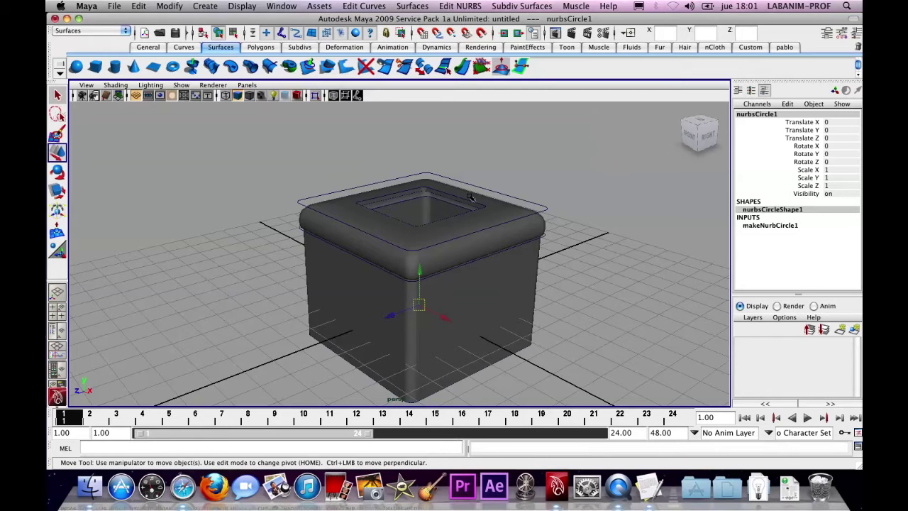
# Step: In the side view, raise the circle to the level of the lid opening, at about 3.661 on Translate Y
pyautogui.press('space')
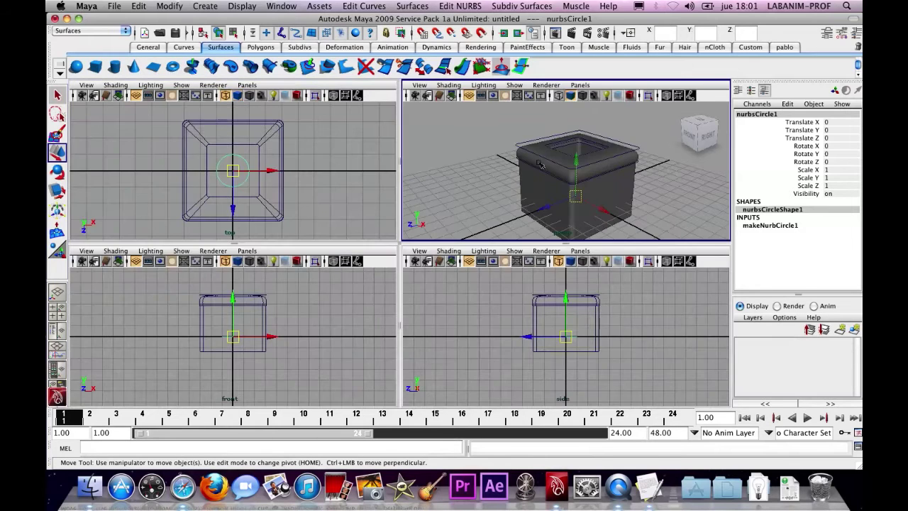
pyautogui.press('space')
pyautogui.scroll(3, 426, 237)
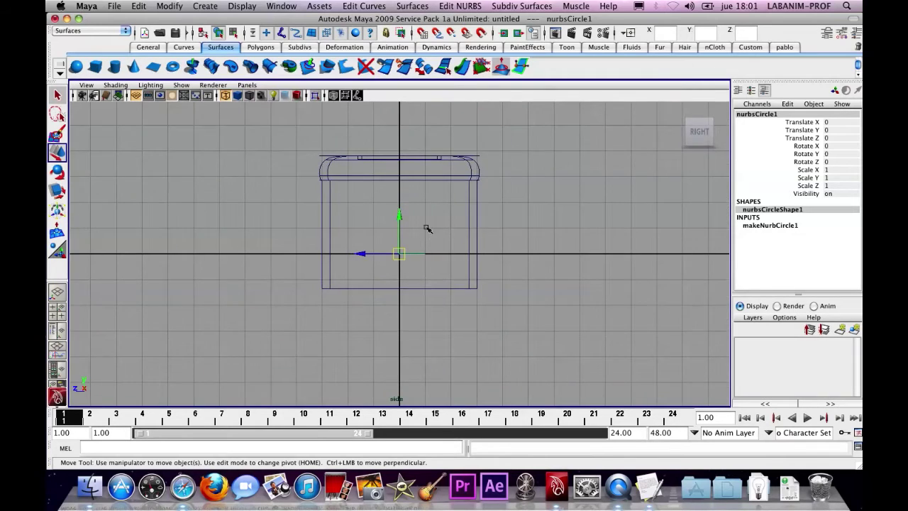
pyautogui.keyDown('alt'); pyautogui.moveTo(400, 203); pyautogui.dragTo(436, 305, button='middle'); pyautogui.keyUp('alt')
pyautogui.moveTo(407, 312); pyautogui.dragTo(405, 167)
pyautogui.keyDown('alt'); pyautogui.moveTo(405, 168); pyautogui.dragTo(742, 370, button='right'); pyautogui.keyUp('alt')
pyautogui.keyDown('alt'); pyautogui.moveTo(742, 370); pyautogui.dragTo(553, 197, button='middle'); pyautogui.keyUp('alt')
pyautogui.scroll(2, 497, 186)
pyautogui.moveTo(462, 178); pyautogui.dragTo(462, 162)
pyautogui.keyDown('alt'); pyautogui.moveTo(511, 260); pyautogui.dragTo(441, 221, button='right'); pyautogui.keyUp('alt')
pyautogui.press('space')
pyautogui.press('space')
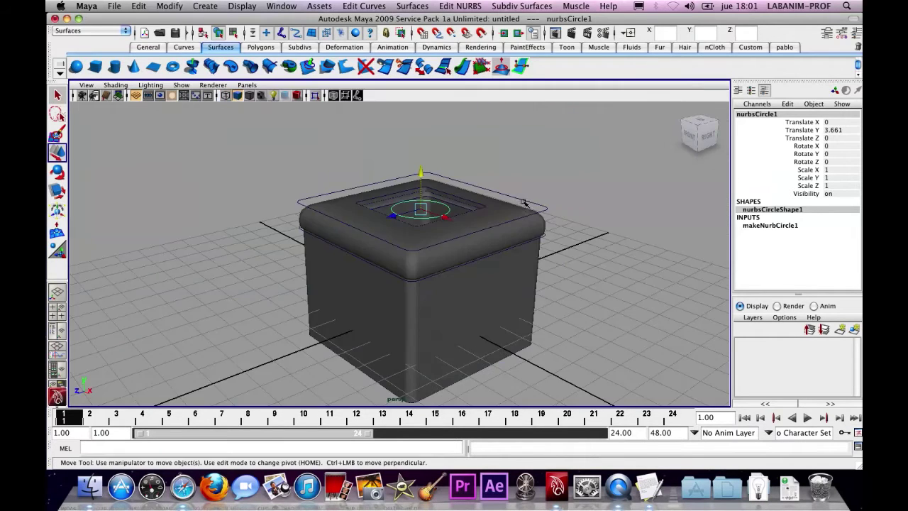
# Step: Loft a surface between the lower curve of the lid opening's inner edge and the circle
pyautogui.keyDown('alt'); pyautogui.moveTo(541, 172); pyautogui.dragTo(551, 229); pyautogui.keyUp('alt')
pyautogui.keyDown('alt'); pyautogui.moveTo(551, 229); pyautogui.dragTo(549, 215, button='right'); pyautogui.keyUp('alt')
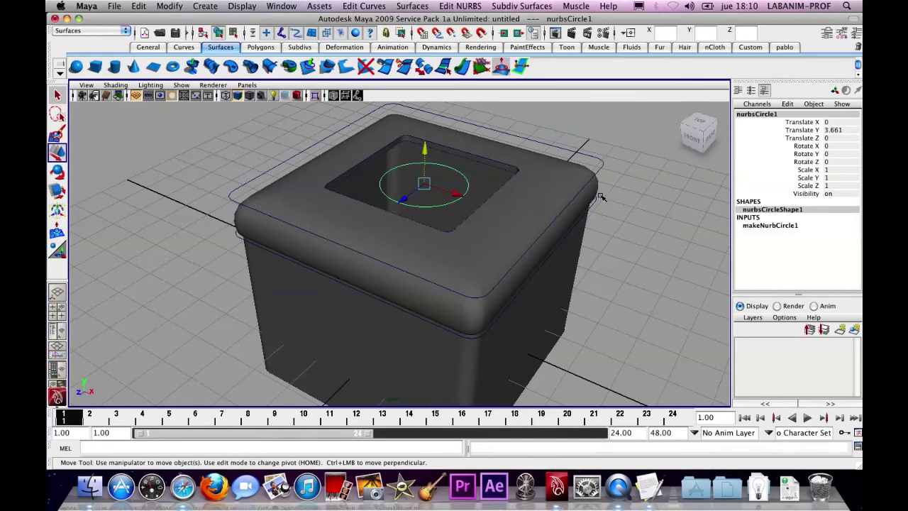
pyautogui.keyDown('shift'); pyautogui.click(403, 145); pyautogui.keyUp('shift')
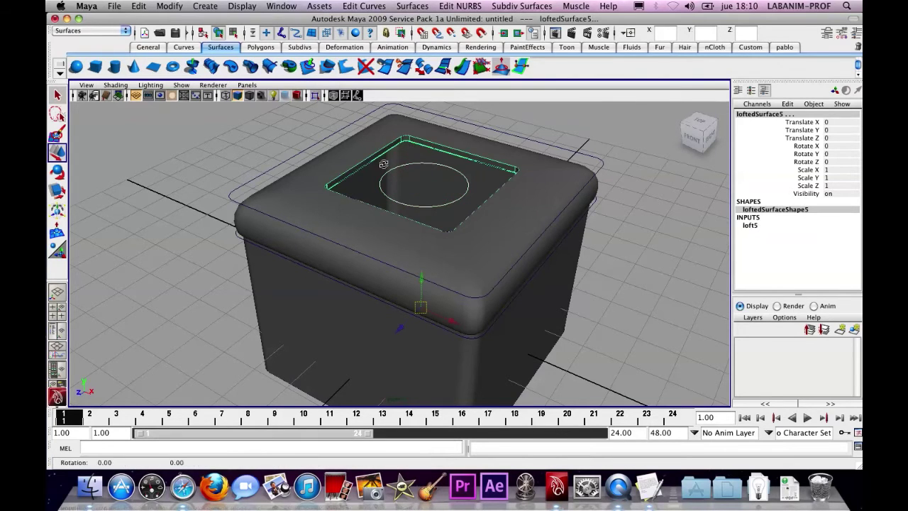
pyautogui.keyDown('alt'); pyautogui.moveTo(383, 164); pyautogui.dragTo(440, 201, button='right'); pyautogui.keyUp('alt')
pyautogui.keyDown('alt'); pyautogui.moveTo(440, 201); pyautogui.dragTo(442, 172); pyautogui.keyUp('alt')
pyautogui.press('f')
pyautogui.click(450, 181)
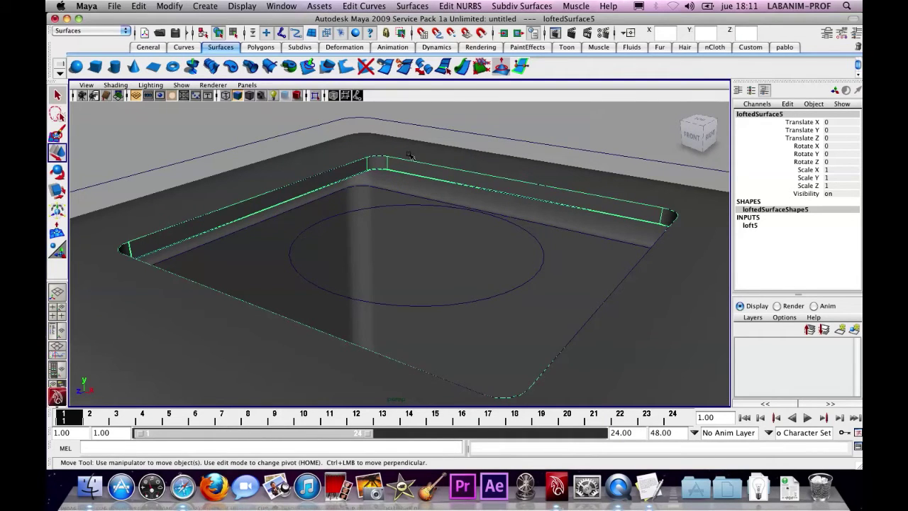
pyautogui.click(424, 178)
pyautogui.keyDown('shift'); pyautogui.click(428, 206); pyautogui.keyUp('shift')
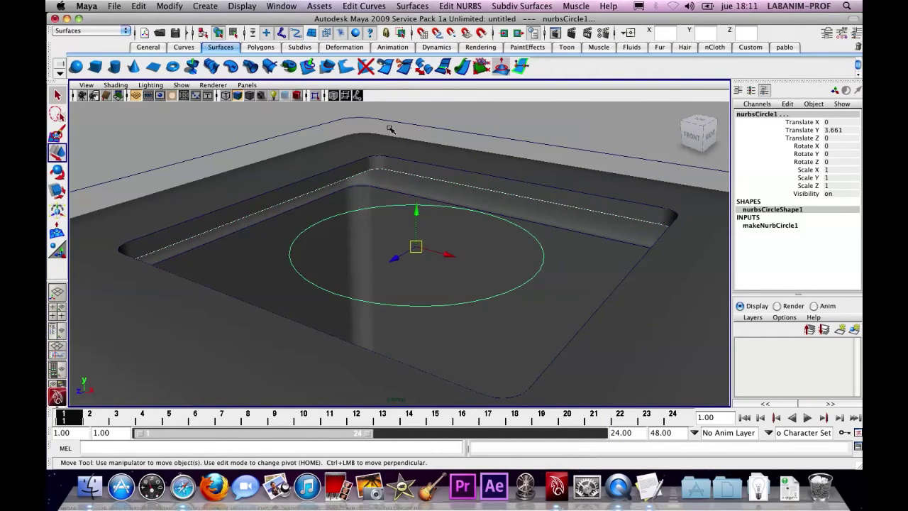
pyautogui.press('g')
pyautogui.keyDown('alt'); pyautogui.moveTo(436, 185); pyautogui.dragTo(441, 249); pyautogui.keyUp('alt')
pyautogui.keyDown('alt'); pyautogui.moveTo(441, 249); pyautogui.dragTo(320, 187, button='right'); pyautogui.keyUp('alt')
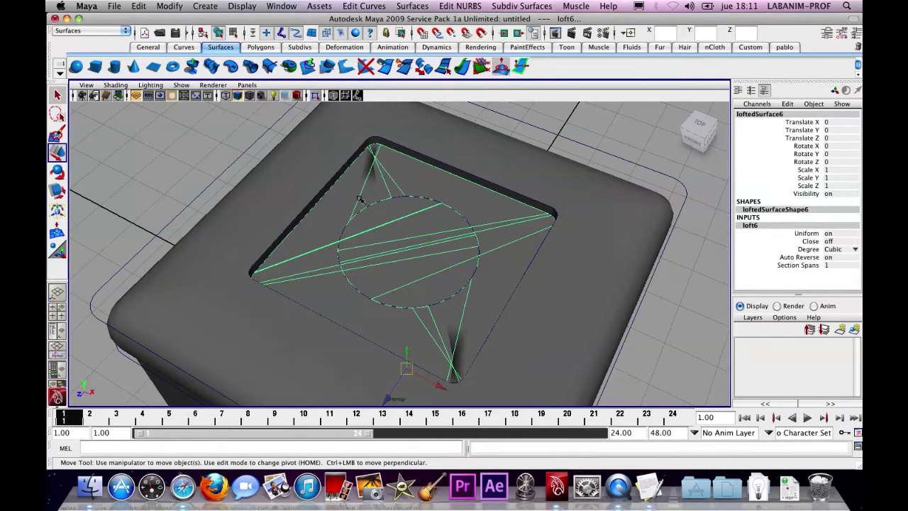
# Step: Try rotating the circle about its vertical axis, and undo the rotation
pyautogui.click(229, 168)
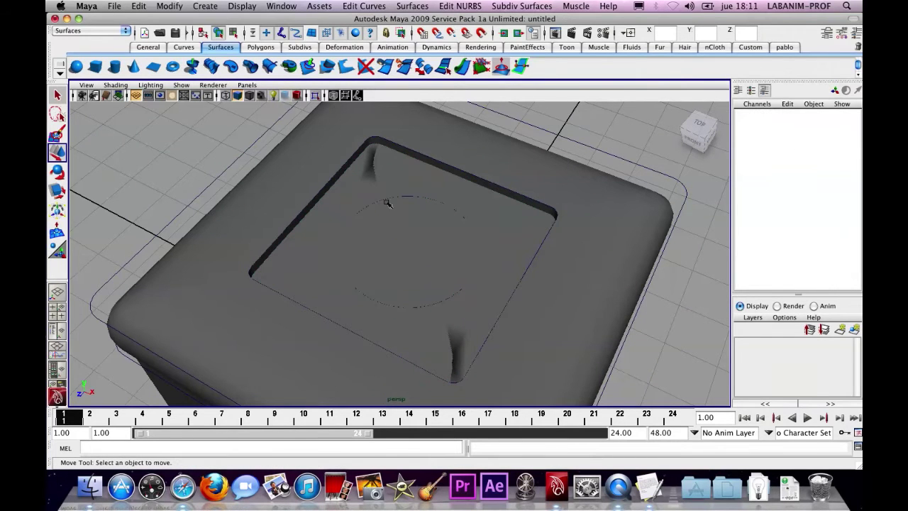
pyautogui.click(386, 201)
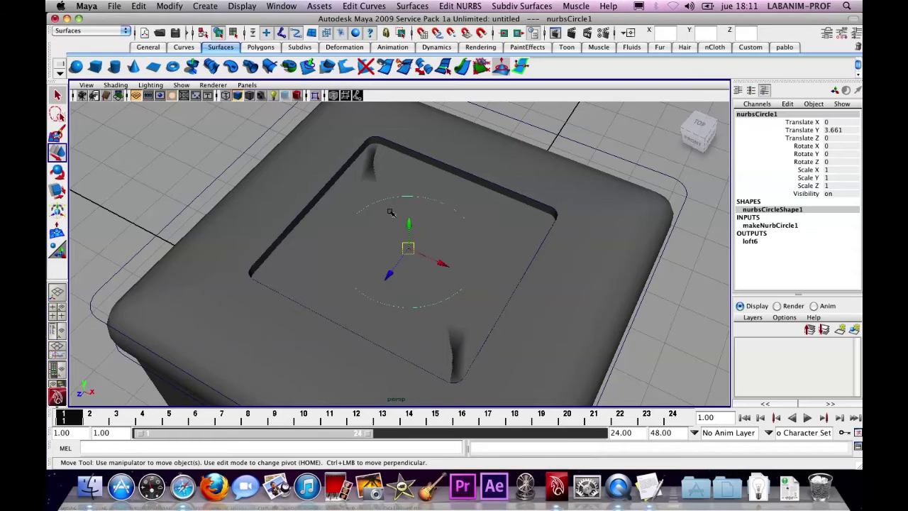
pyautogui.press('e')
pyautogui.moveTo(422, 291); pyautogui.dragTo(448, 237)
pyautogui.press('z')
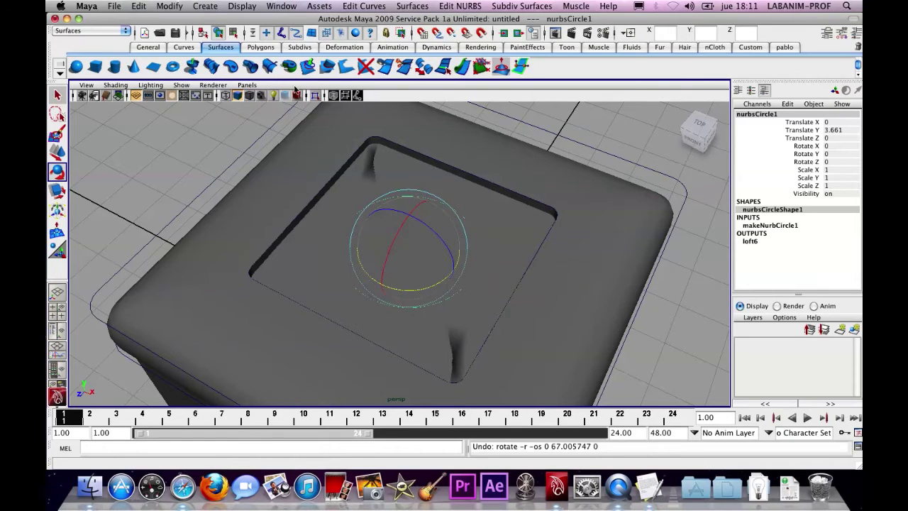
# Step: Turn on Wireframe on Shaded and rotate the circle about its vertical axis until the loft's lines no longer cross the hole
pyautogui.click(113, 85)
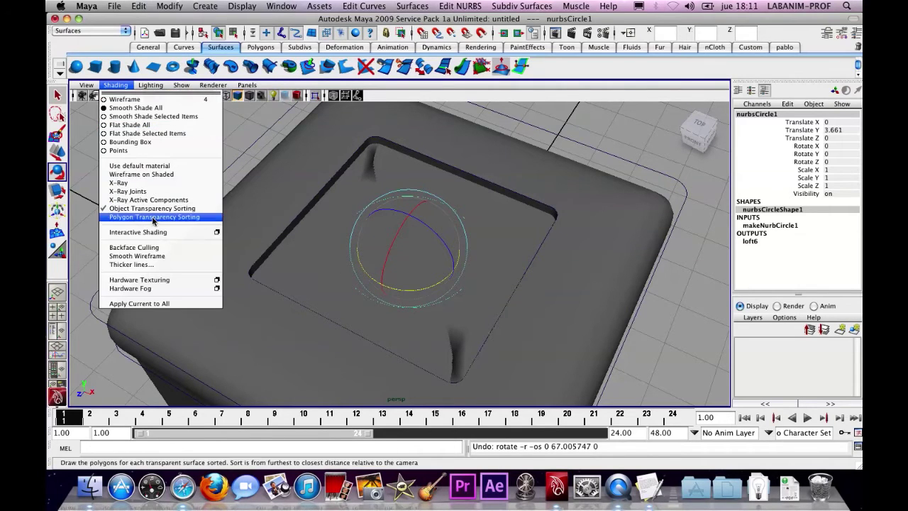
pyautogui.click(157, 174)
pyautogui.keyDown('alt'); pyautogui.moveTo(380, 234); pyautogui.dragTo(434, 275); pyautogui.keyUp('alt')
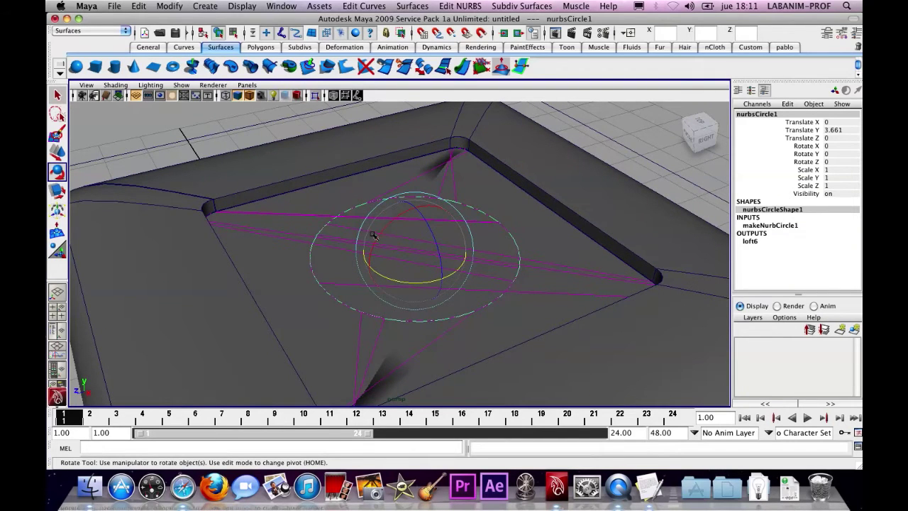
pyautogui.moveTo(388, 278); pyautogui.dragTo(432, 219)
pyautogui.moveTo(415, 272); pyautogui.dragTo(420, 282)
pyautogui.click(192, 130)
pyautogui.keyDown('alt'); pyautogui.moveTo(192, 130); pyautogui.dragTo(210, 96); pyautogui.keyUp('alt')
pyautogui.scroll(-5, 277, 188)
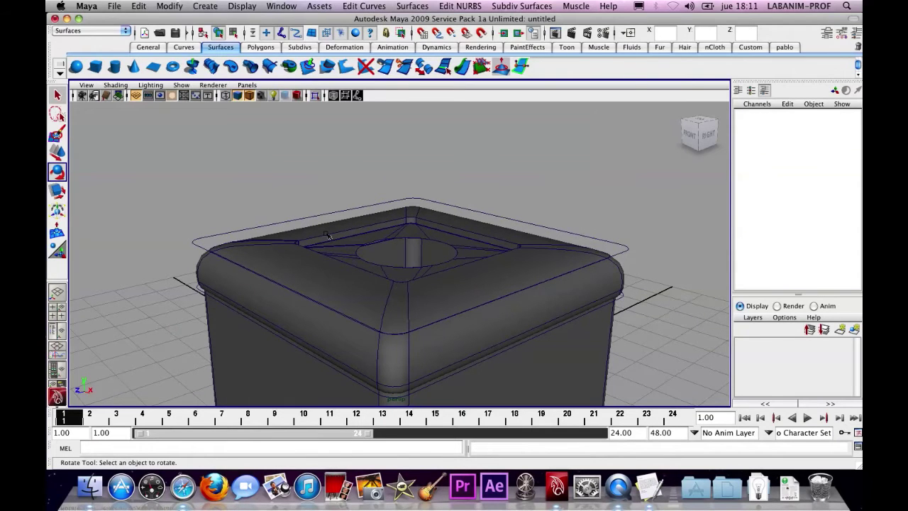
# Step: Turn off Wireframe on Shaded to examine the lid without surface lines, and turn it back on
pyautogui.click(116, 85)
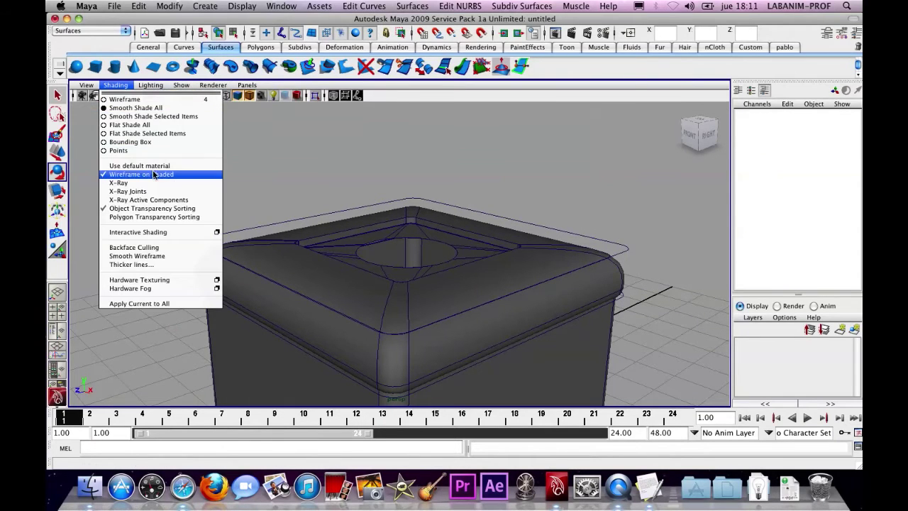
pyautogui.click(154, 175)
pyautogui.moveTo(152, 170)
pyautogui.keyDown('alt'); pyautogui.mouseDown()
pyautogui.moveTo(316, 217)
pyautogui.moveTo(348, 178)
pyautogui.moveTo(261, 170)
pyautogui.moveTo(288, 203)
pyautogui.mouseUp(); pyautogui.keyUp('alt')
pyautogui.scroll(2, 288, 203)
pyautogui.scroll(-2, 288, 203)
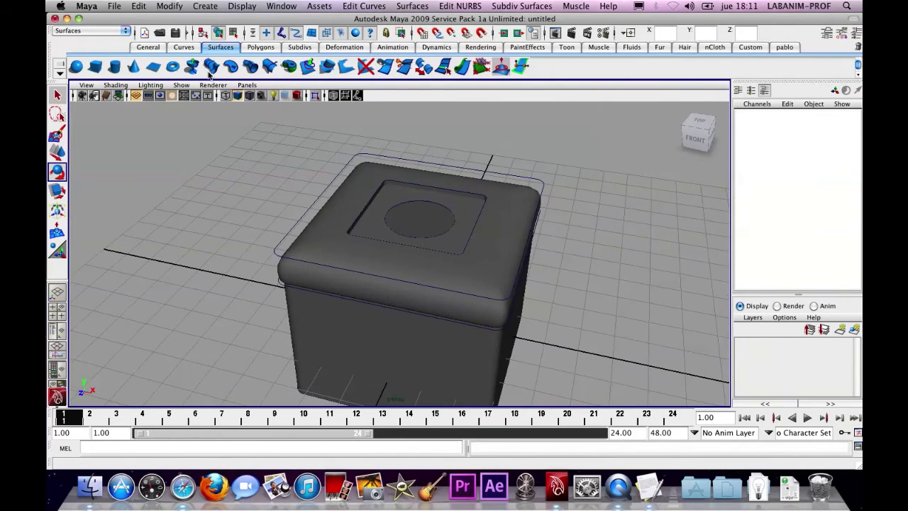
pyautogui.click(116, 85)
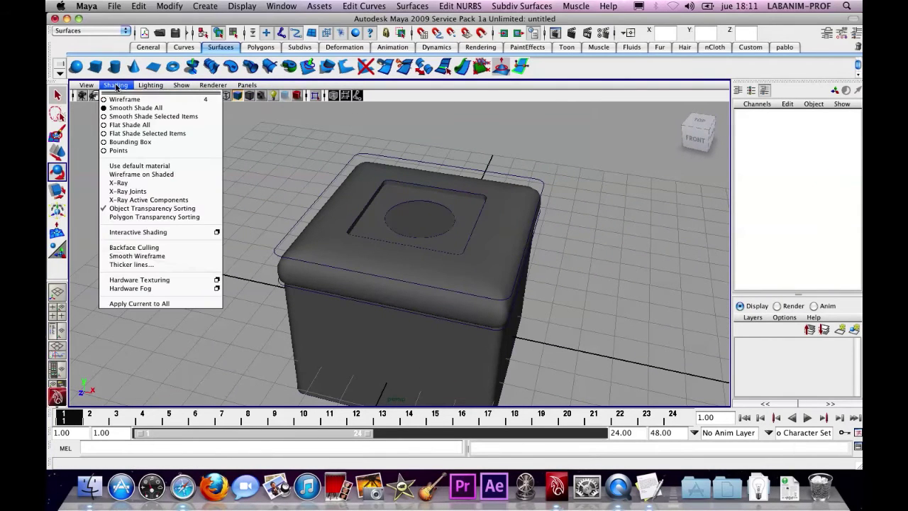
pyautogui.click(144, 175)
pyautogui.moveTo(332, 222)
pyautogui.keyDown('alt'); pyautogui.mouseDown()
pyautogui.moveTo(341, 240)
pyautogui.moveTo(322, 219)
pyautogui.moveTo(396, 256)
pyautogui.moveTo(310, 218)
pyautogui.mouseUp(); pyautogui.keyUp('alt')
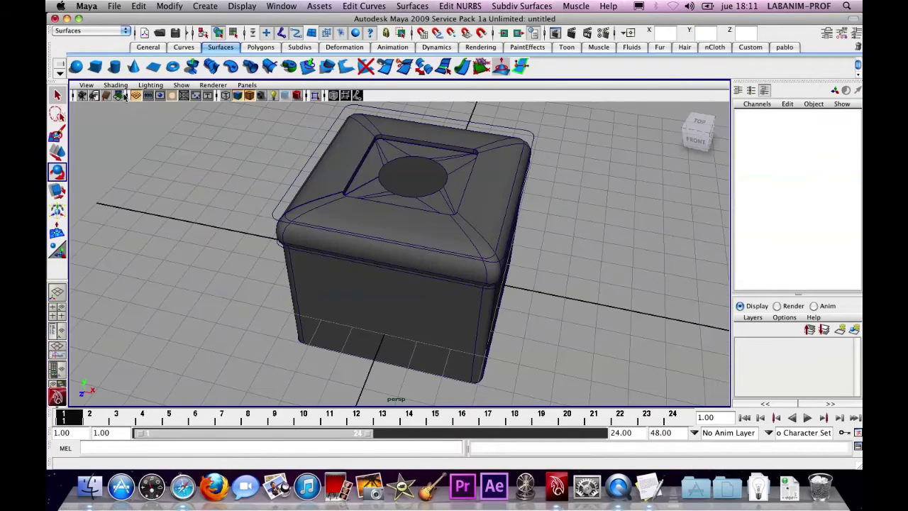
pyautogui.click(118, 94)
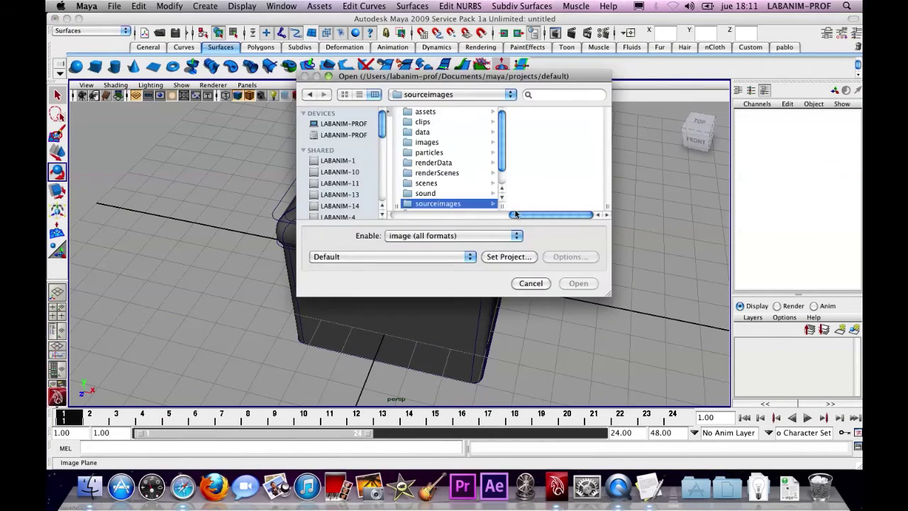
pyautogui.click(541, 287)
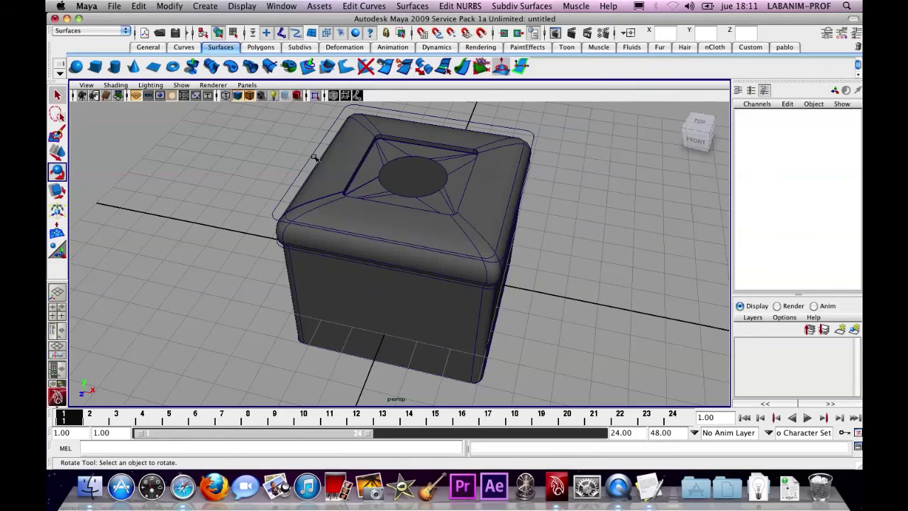
pyautogui.click(116, 84)
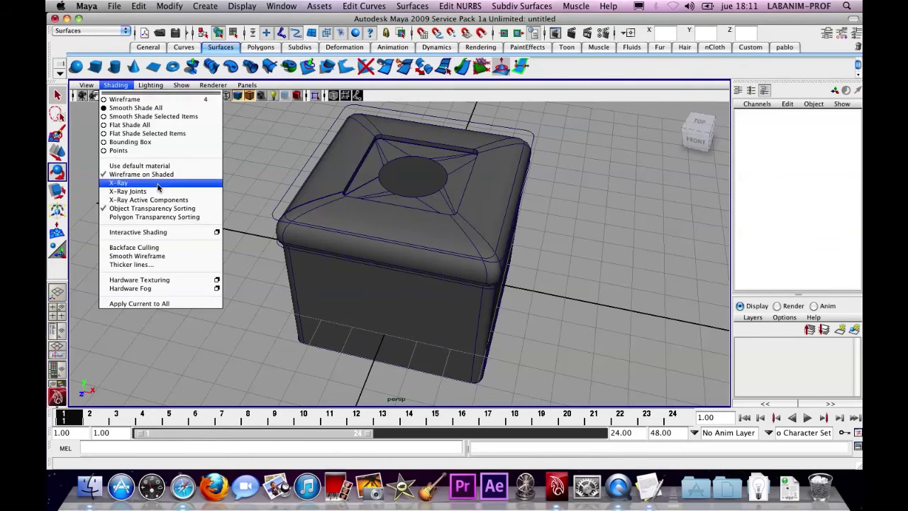
pyautogui.click(165, 174)
pyautogui.keyDown('alt'); pyautogui.moveTo(409, 273); pyautogui.dragTo(374, 191); pyautogui.keyUp('alt')
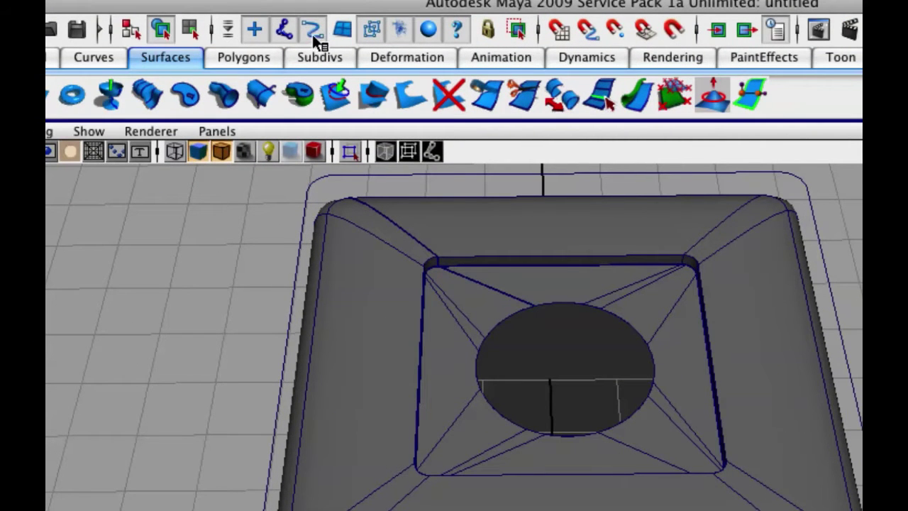
# Step: Select the lid's curves and surfaces, clear the selection, and examine the box and its lid opening from several sides
pyautogui.moveTo(364, 231); pyautogui.dragTo(518, 320)
pyautogui.scroll(-3, 440, 319)
pyautogui.keyDown('alt'); pyautogui.moveTo(376, 295); pyautogui.dragTo(404, 288); pyautogui.keyUp('alt')
pyautogui.keyDown('alt'); pyautogui.moveTo(516, 406); pyautogui.dragTo(458, 359); pyautogui.keyUp('alt')
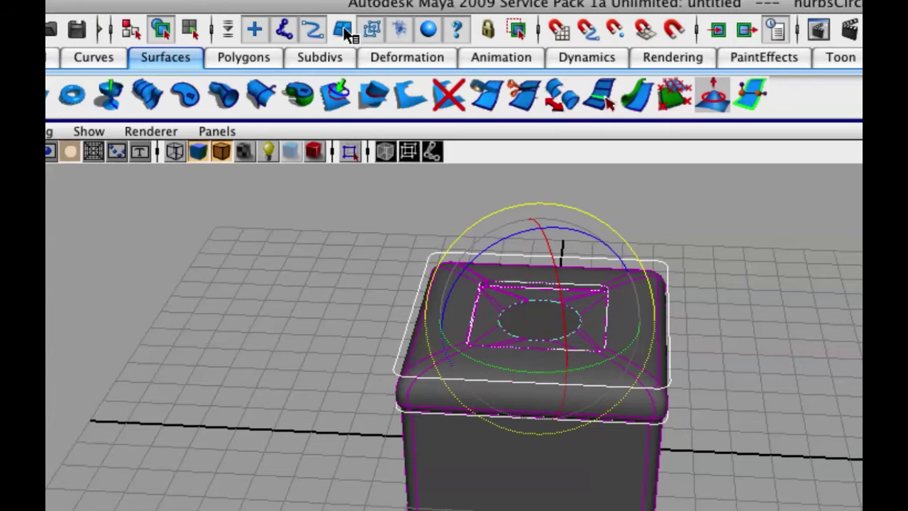
pyautogui.click(324, 88)
pyautogui.keyDown('alt'); pyautogui.moveTo(390, 263); pyautogui.dragTo(505, 235); pyautogui.keyUp('alt')
pyautogui.click(306, 249)
pyautogui.keyDown('alt'); pyautogui.moveTo(306, 249); pyautogui.dragTo(351, 366); pyautogui.keyUp('alt')
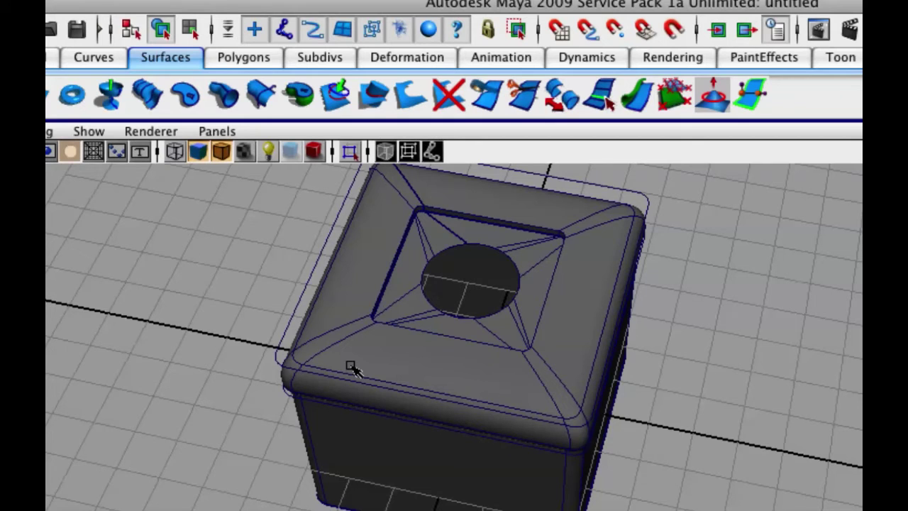
pyautogui.keyDown('alt'); pyautogui.moveTo(453, 330); pyautogui.dragTo(543, 279); pyautogui.keyUp('alt')
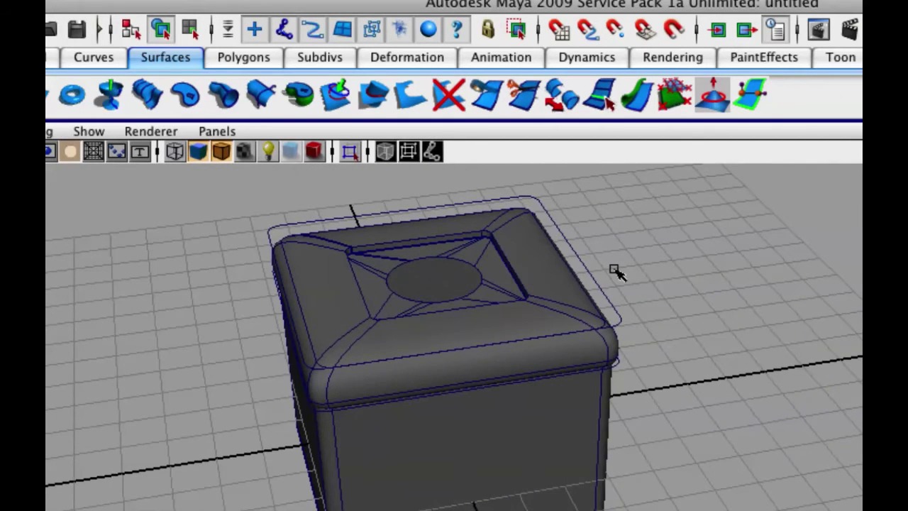
pyautogui.keyDown('alt'); pyautogui.moveTo(465, 305); pyautogui.dragTo(471, 278); pyautogui.keyUp('alt')
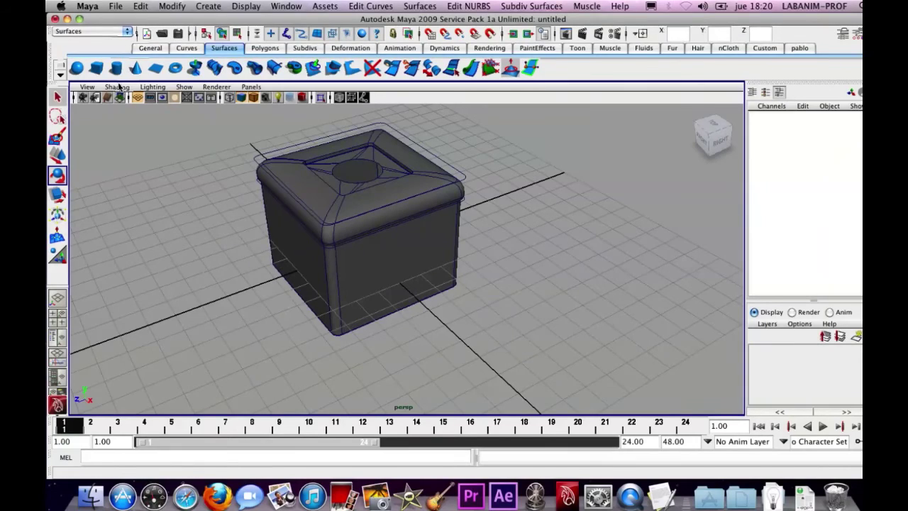
# Step: Turn off Wireframe on Shaded and inspect the lofted inner edge of the lid's square opening up close
pyautogui.click(117, 87)
pyautogui.click(145, 176)
pyautogui.moveTo(298, 192)
pyautogui.keyDown('alt'); pyautogui.mouseDown()
pyautogui.moveTo(331, 196)
pyautogui.moveTo(426, 300)
pyautogui.mouseUp(); pyautogui.keyUp('alt')
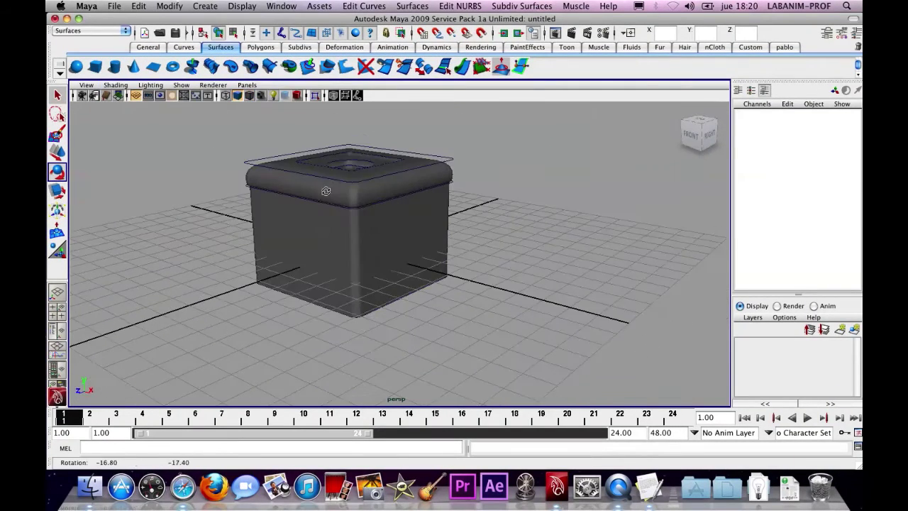
pyautogui.scroll(8, 334, 258)
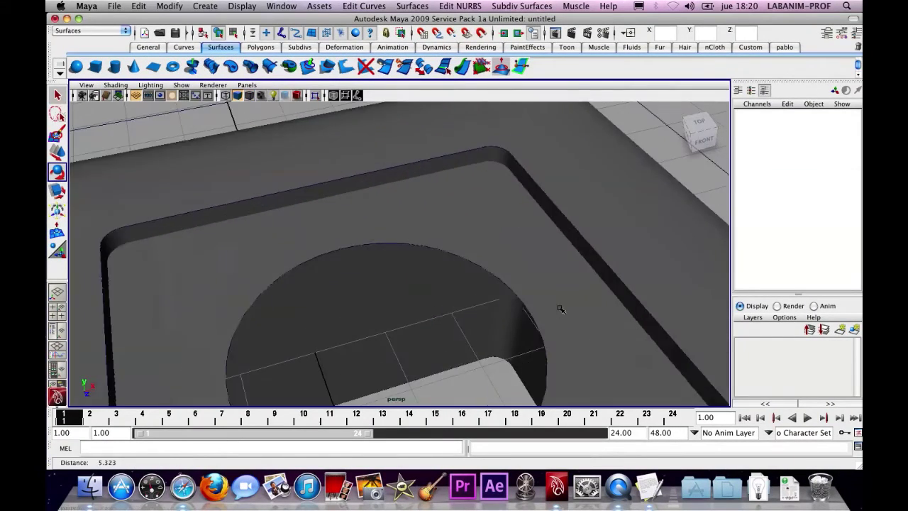
pyautogui.keyDown('alt'); pyautogui.moveTo(558, 312); pyautogui.dragTo(424, 191); pyautogui.keyUp('alt')
pyautogui.click(397, 164)
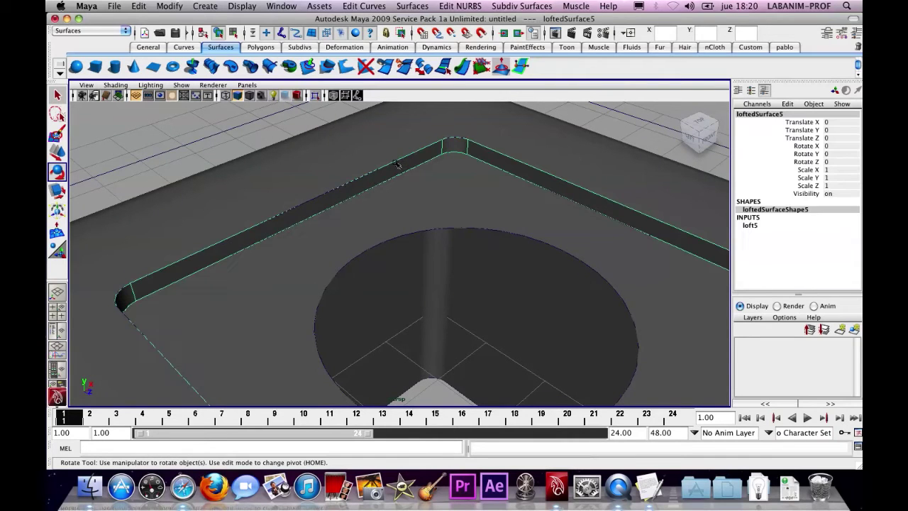
pyautogui.click(355, 181)
pyautogui.click(355, 173)
pyautogui.moveTo(360, 184)
pyautogui.keyDown('alt'); pyautogui.mouseDown()
pyautogui.moveTo(334, 186)
pyautogui.moveTo(365, 178)
pyautogui.mouseUp(); pyautogui.keyUp('alt')
# Step: Duplicate the circle of the hole, lower the copy slightly, and loft between both circles to give the hole thickness
pyautogui.click(433, 217)
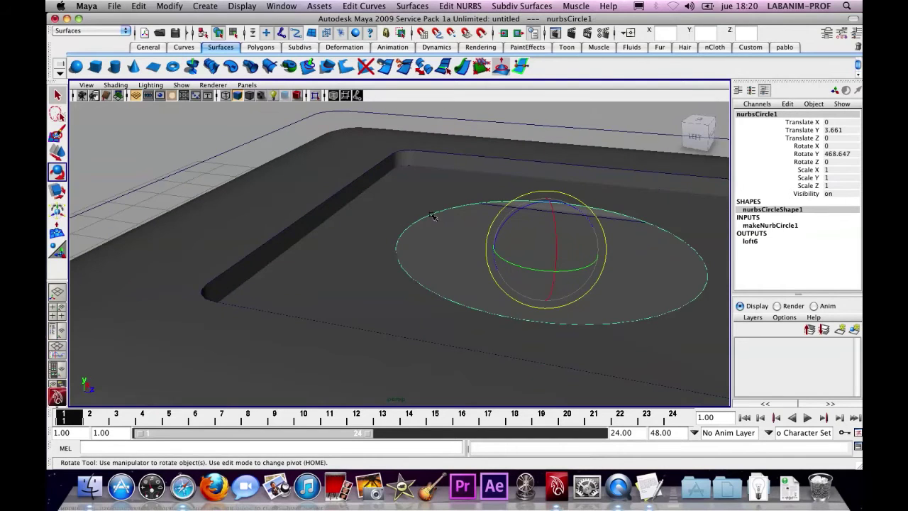
pyautogui.hotkey('ctrl', 'd')
pyautogui.press('w')
pyautogui.click(549, 213)
pyautogui.moveTo(549, 213); pyautogui.dragTo(549, 228)
pyautogui.keyDown('shift'); pyautogui.click(472, 206); pyautogui.keyUp('shift')
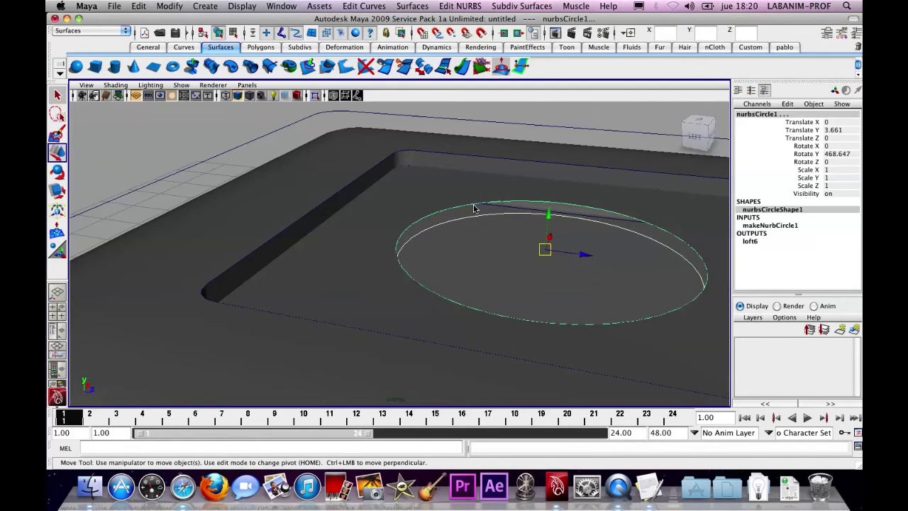
pyautogui.press('g')
pyautogui.click(302, 170)
pyautogui.keyDown('alt'); pyautogui.moveTo(431, 217); pyautogui.dragTo(396, 136); pyautogui.keyUp('alt')
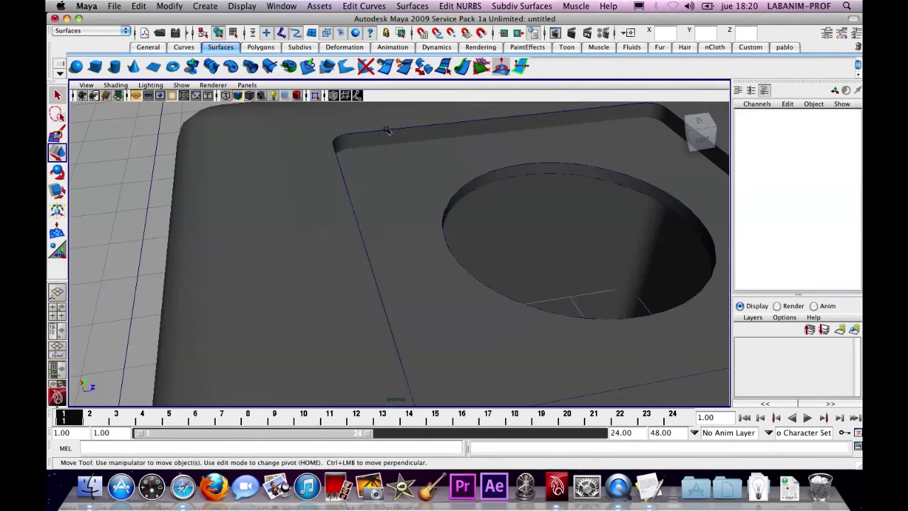
# Step: Duplicate the upper square curve of the lid opening, scale the copy uniformly to 0.523, and duplicate that copy in place
pyautogui.click(388, 130)
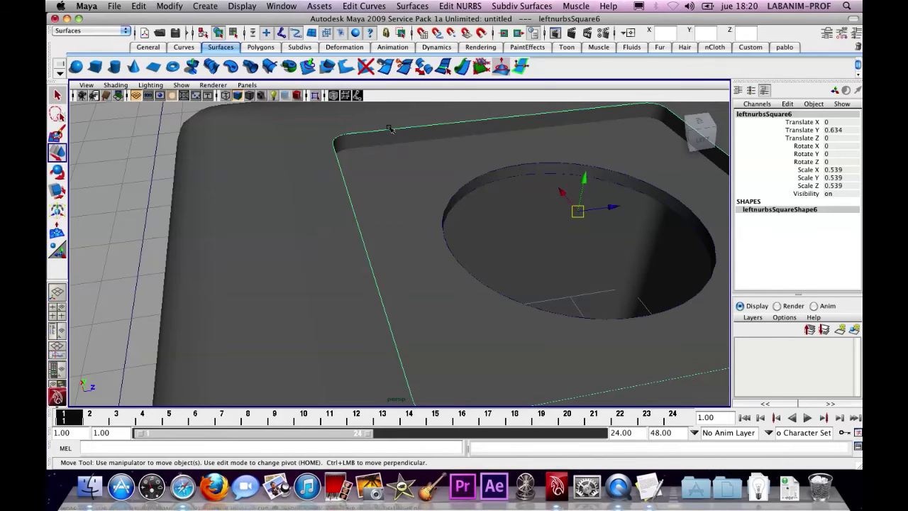
pyautogui.press('super+d')
pyautogui.press('r')
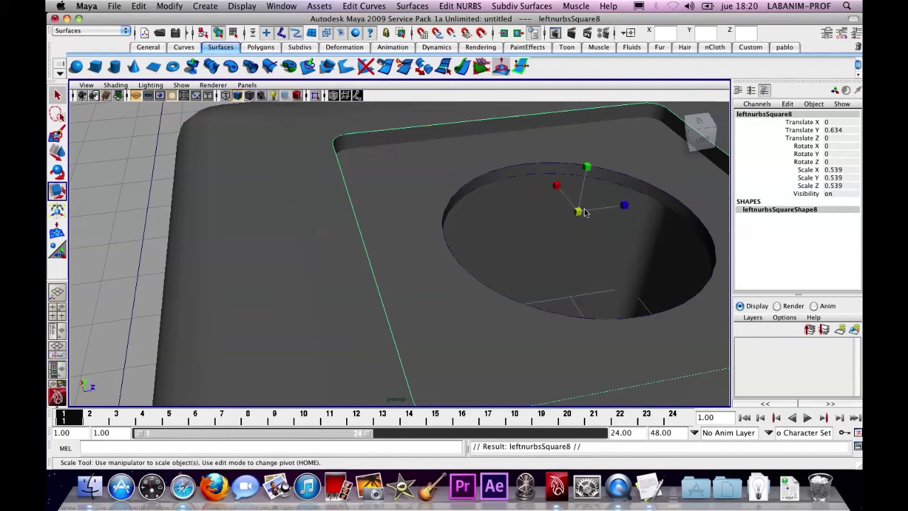
pyautogui.moveTo(580, 215); pyautogui.dragTo(416, 167)
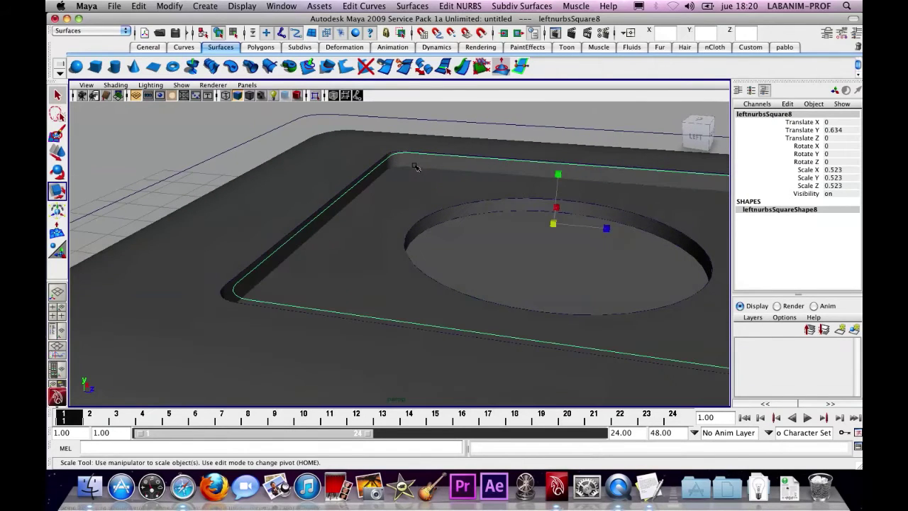
pyautogui.press('super+d')
pyautogui.press('w')
# Step: Try lowering the newest square copy to Translate Y 0.615 and lofting it with the curve above, and undo both operations
pyautogui.moveTo(553, 182); pyautogui.dragTo(556, 203)
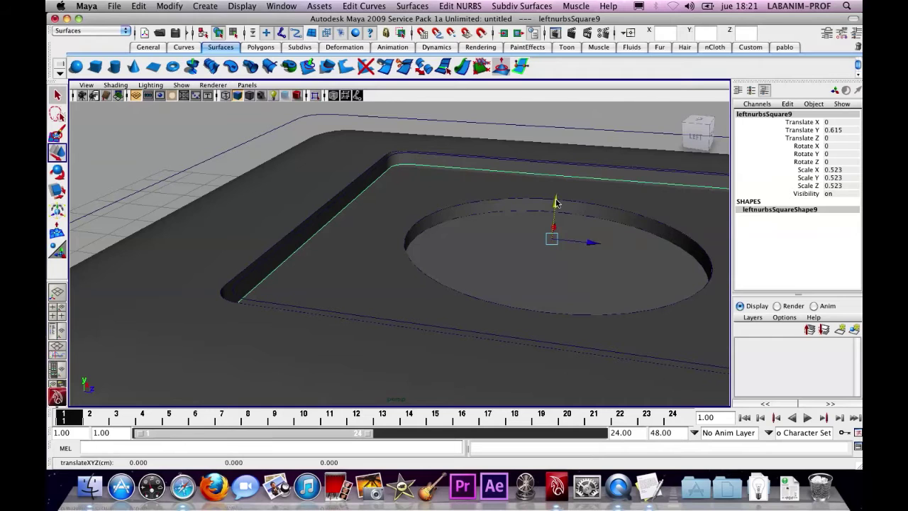
pyautogui.keyDown('shift'); pyautogui.click(395, 155); pyautogui.keyUp('shift')
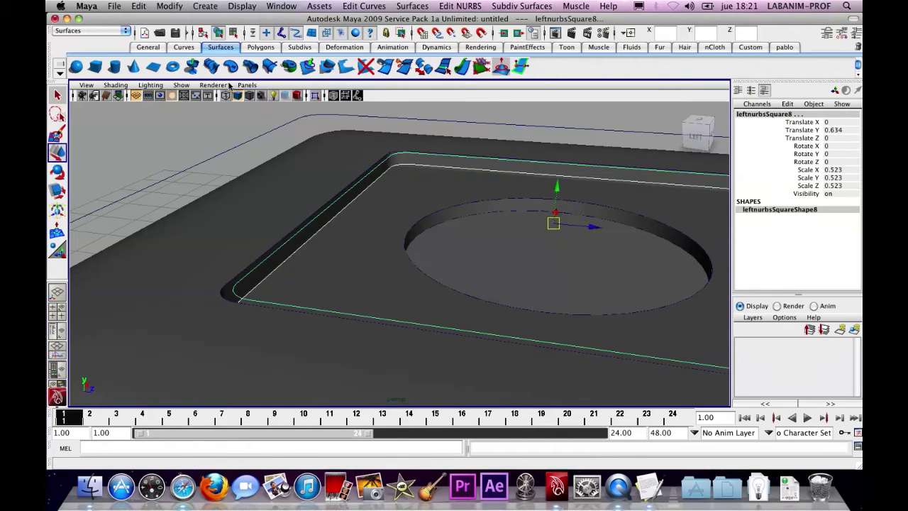
pyautogui.click(212, 66)
pyautogui.keyDown('alt'); pyautogui.moveTo(336, 123); pyautogui.dragTo(425, 206); pyautogui.keyUp('alt')
pyautogui.press('super+z')
pyautogui.press('super+z')
pyautogui.press('super+z')
# Step: Lower the newest square copy to Translate Y 0.613 and loft it with the 0.523-scaled square curve above it
pyautogui.keyDown('alt'); pyautogui.moveTo(365, 218); pyautogui.dragTo(327, 215); pyautogui.keyUp('alt')
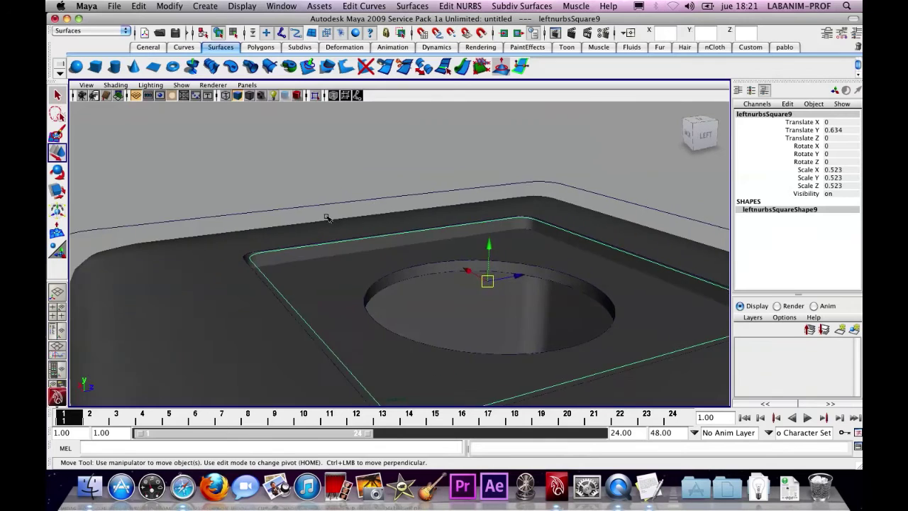
pyautogui.keyDown('alt'); pyautogui.moveTo(327, 215); pyautogui.dragTo(398, 218, button='right'); pyautogui.keyUp('alt')
pyautogui.keyDown('alt'); pyautogui.moveTo(398, 219); pyautogui.dragTo(339, 246); pyautogui.keyUp('alt')
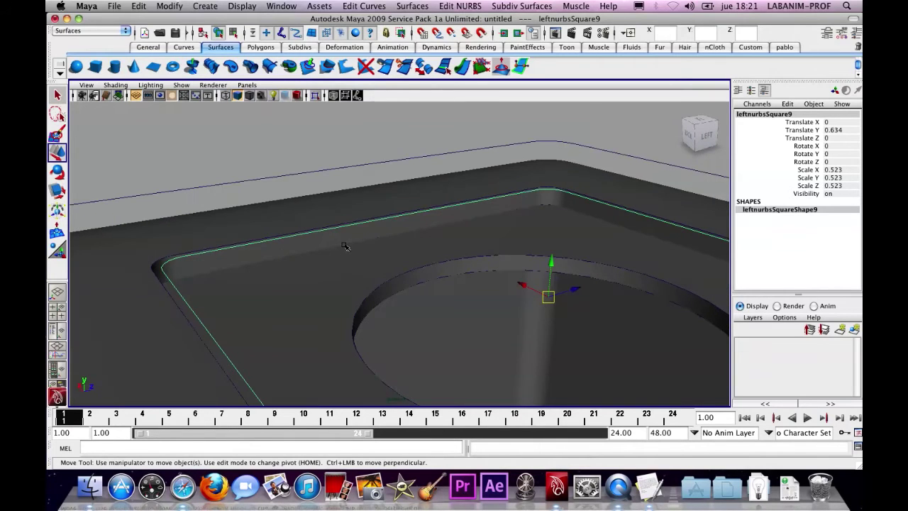
pyautogui.moveTo(551, 262); pyautogui.dragTo(560, 288)
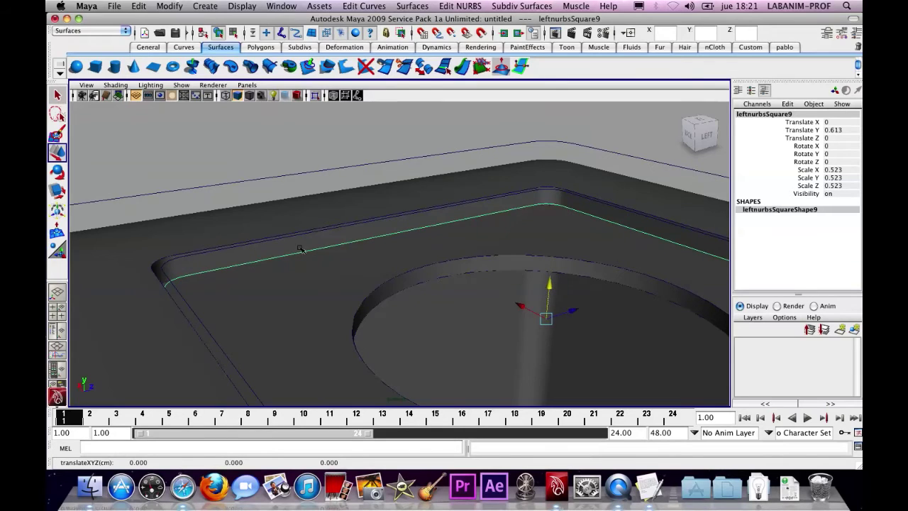
pyautogui.keyDown('alt'); pyautogui.moveTo(215, 298); pyautogui.dragTo(183, 279); pyautogui.keyUp('alt')
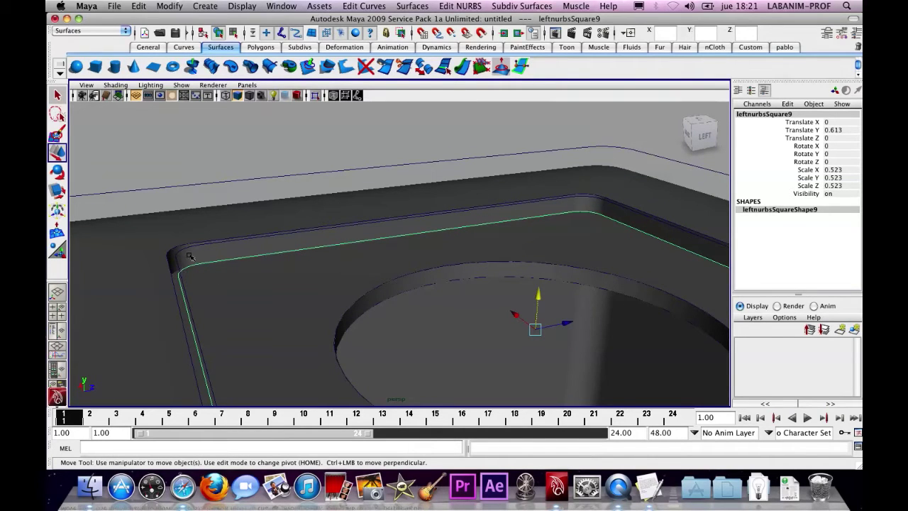
pyautogui.keyDown('shift'); pyautogui.click(181, 253); pyautogui.keyUp('shift')
pyautogui.click(210, 68)
pyautogui.click(192, 144)
# Step: Select the new lofted band inside the square opening and examine it and the recess from several angles
pyautogui.keyDown('alt'); pyautogui.moveTo(191, 145); pyautogui.dragTo(409, 202); pyautogui.keyUp('alt')
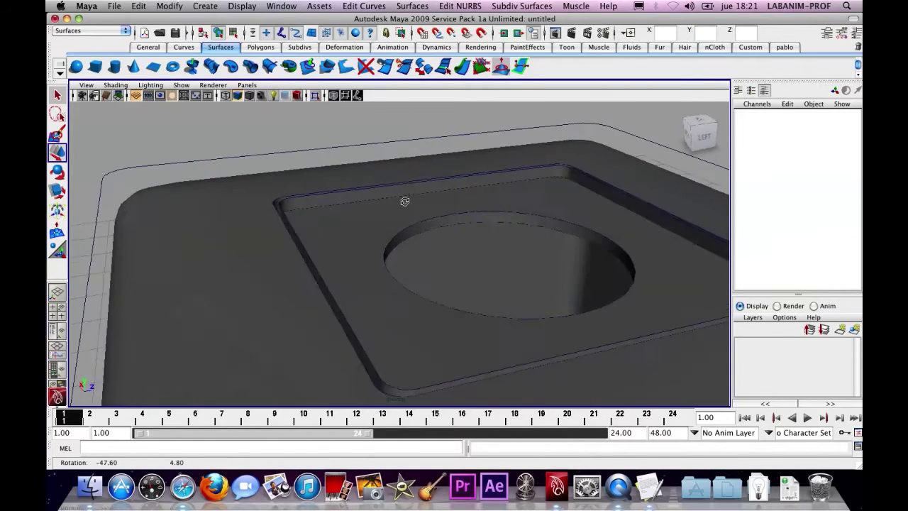
pyautogui.keyDown('alt'); pyautogui.moveTo(409, 201); pyautogui.dragTo(502, 195, button='right'); pyautogui.keyUp('alt')
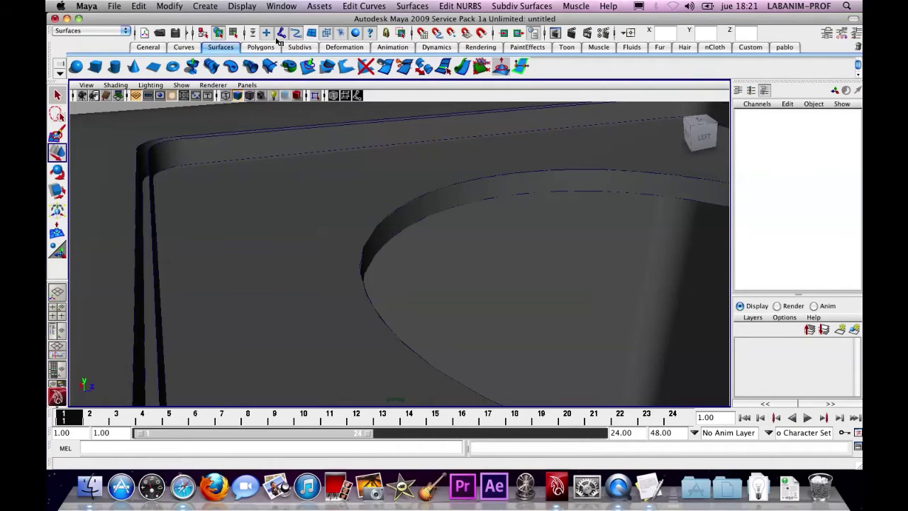
pyautogui.click(239, 141)
pyautogui.keyDown('alt'); pyautogui.moveTo(239, 142); pyautogui.dragTo(312, 162); pyautogui.keyUp('alt')
pyautogui.keyDown('alt'); pyautogui.moveTo(313, 162); pyautogui.dragTo(300, 229, button='right'); pyautogui.keyUp('alt')
pyautogui.keyDown('alt'); pyautogui.moveTo(300, 229); pyautogui.dragTo(248, 256); pyautogui.keyUp('alt')
pyautogui.press('w')
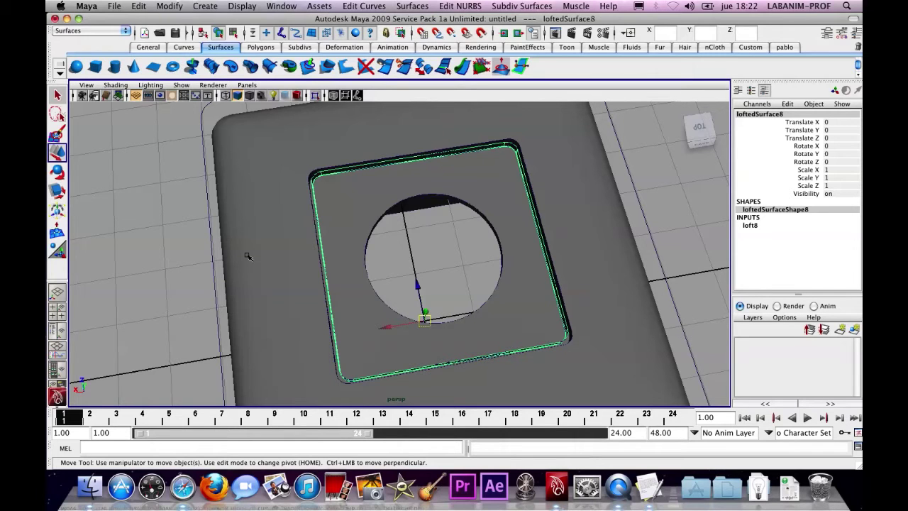
pyautogui.click(255, 160)
pyautogui.keyDown('alt'); pyautogui.moveTo(257, 159); pyautogui.dragTo(334, 158, button='right'); pyautogui.keyUp('alt')
# Step: Duplicate the upper 0.523-scaled square curve and move the copy up and beside the box, to Translate X 1.038 and Y 0.848
pyautogui.click(325, 156)
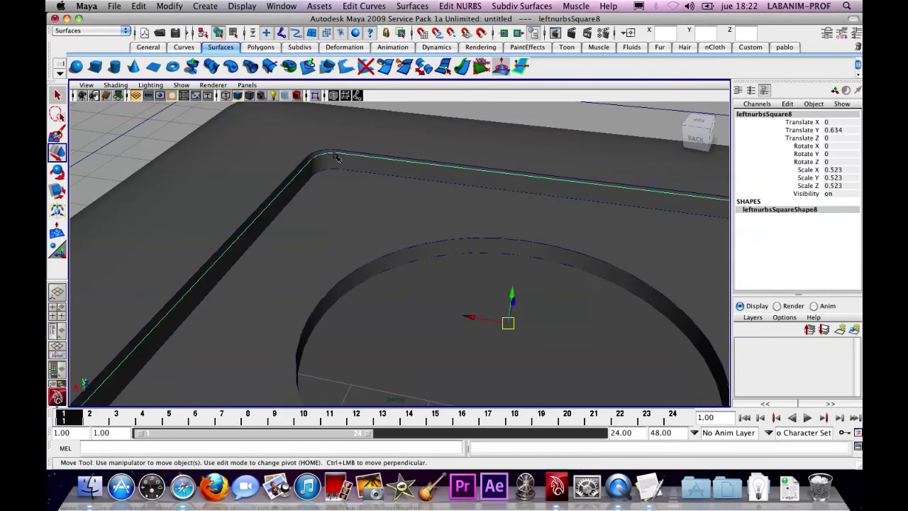
pyautogui.press('space')
pyautogui.press('space')
pyautogui.press('space')
pyautogui.press('space')
pyautogui.keyDown('alt'); pyautogui.moveTo(553, 171); pyautogui.dragTo(372, 208, button='right'); pyautogui.keyUp('alt')
pyautogui.hotkey('ctrl', 'd')
pyautogui.moveTo(436, 277); pyautogui.dragTo(443, 217)
pyautogui.moveTo(395, 260); pyautogui.dragTo(312, 259)
pyautogui.keyDown('alt'); pyautogui.moveTo(311, 259); pyautogui.dragTo(325, 246); pyautogui.keyUp('alt')
# Step: Check the flatness of the displaced square curve in the side view, and create a planar surface from it
pyautogui.press('space')
pyautogui.press('space')
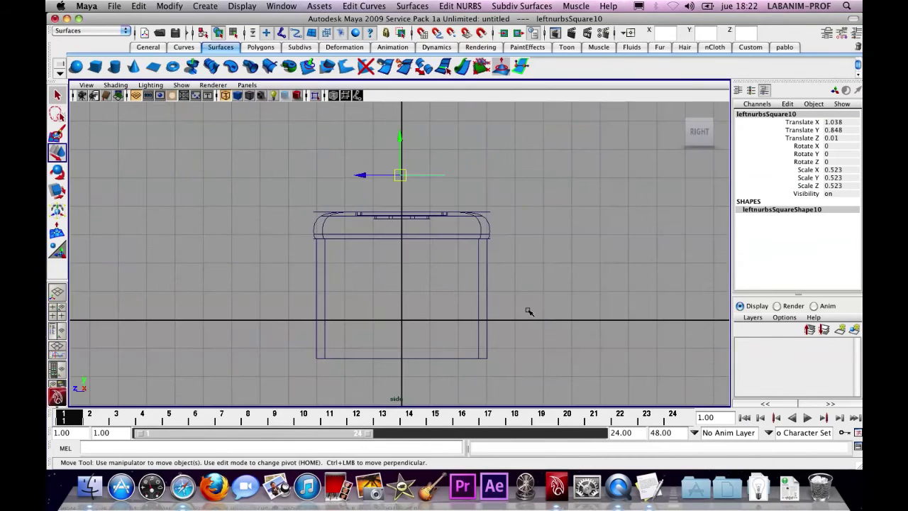
pyautogui.press('f')
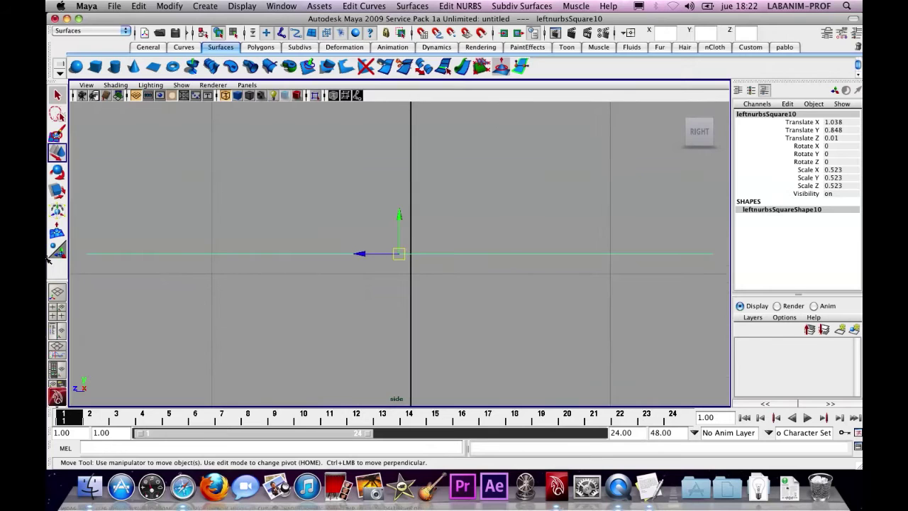
pyautogui.press('space')
pyautogui.press('space')
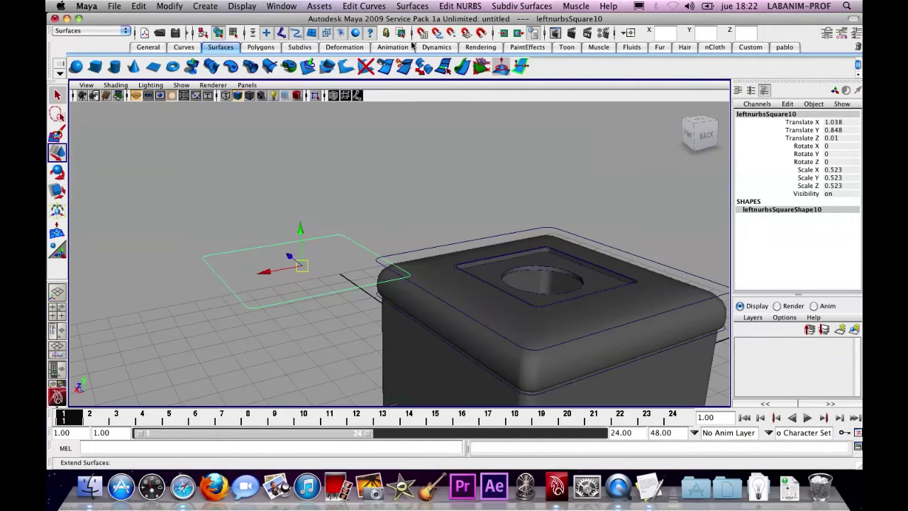
pyautogui.click(411, 6)
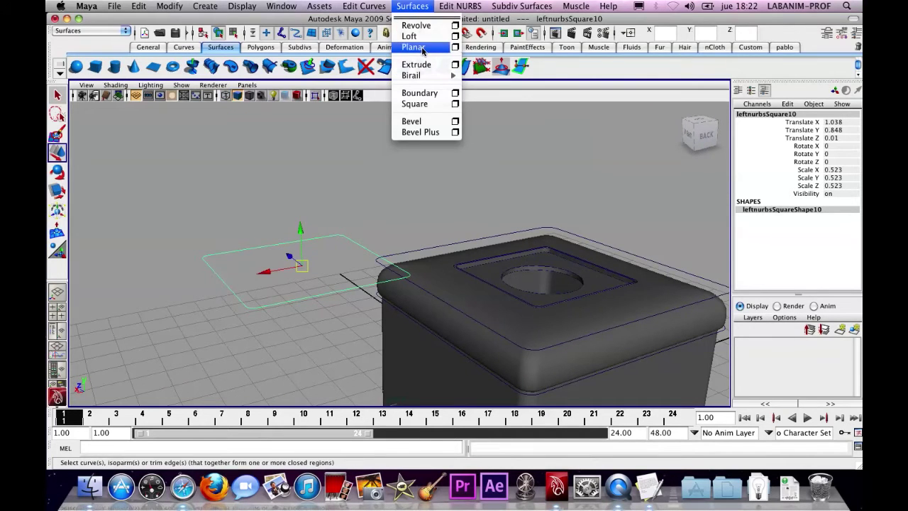
pyautogui.click(409, 8)
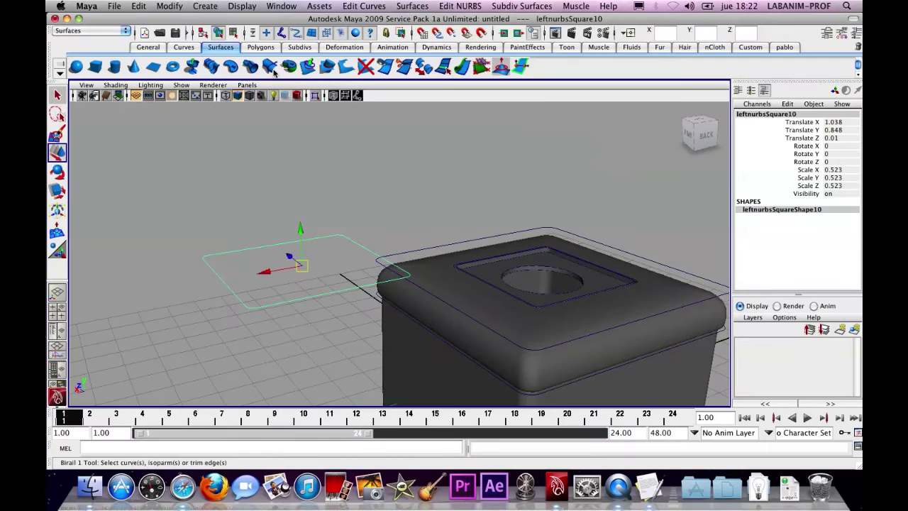
pyautogui.click(272, 68)
pyautogui.click(326, 201)
pyautogui.keyDown('alt'); pyautogui.moveTo(326, 201); pyautogui.dragTo(315, 225); pyautogui.keyUp('alt')
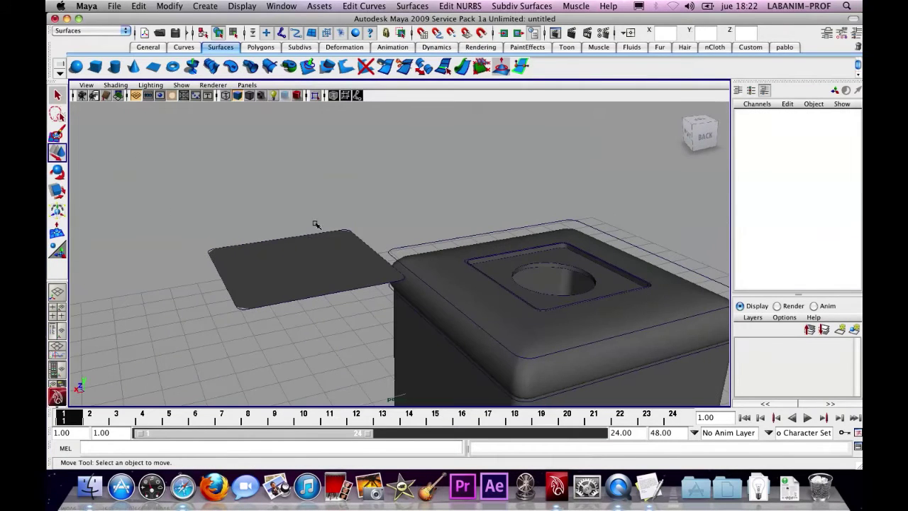
# Step: Try moving a control vertex of the planar surface's square curve vertically out of its plane, and undo the move
pyautogui.click(311, 295)
pyautogui.press('F8')
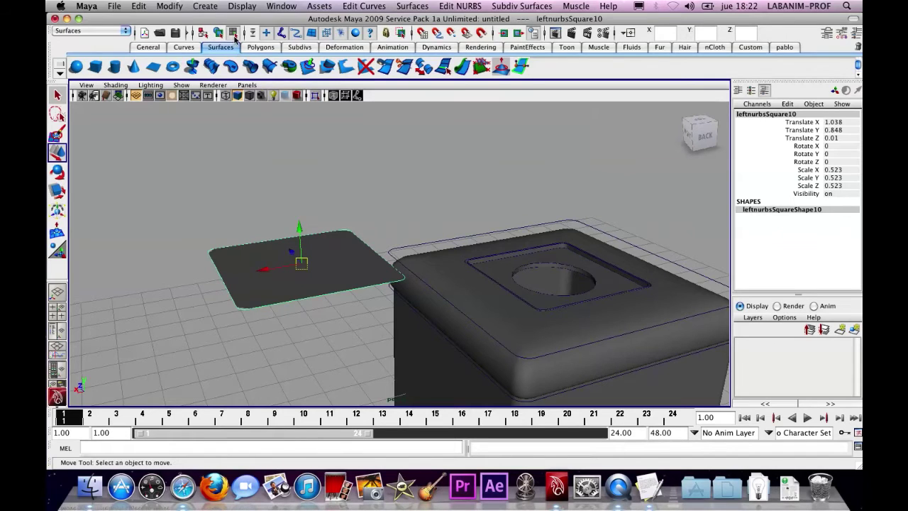
pyautogui.moveTo(296, 276); pyautogui.dragTo(333, 241)
pyautogui.hotkey('ctrl', 'z')
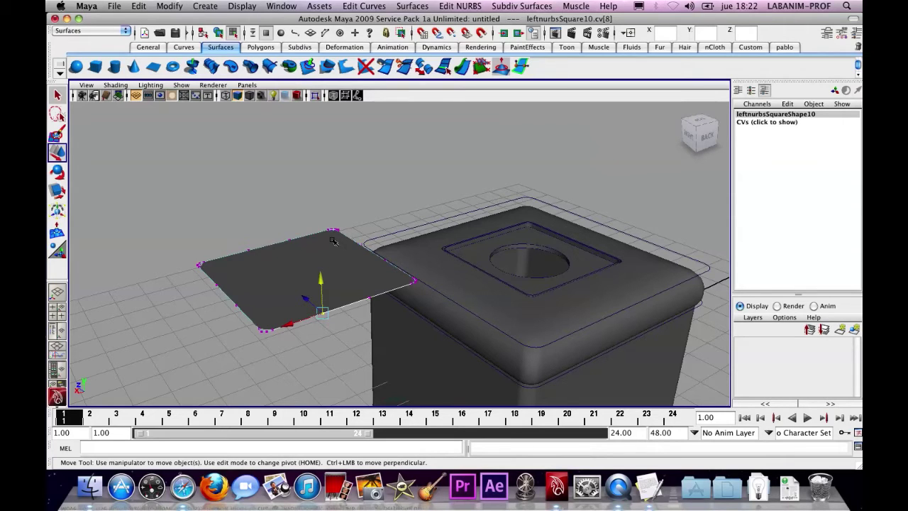
pyautogui.moveTo(320, 281); pyautogui.dragTo(339, 255)
pyautogui.press('z')
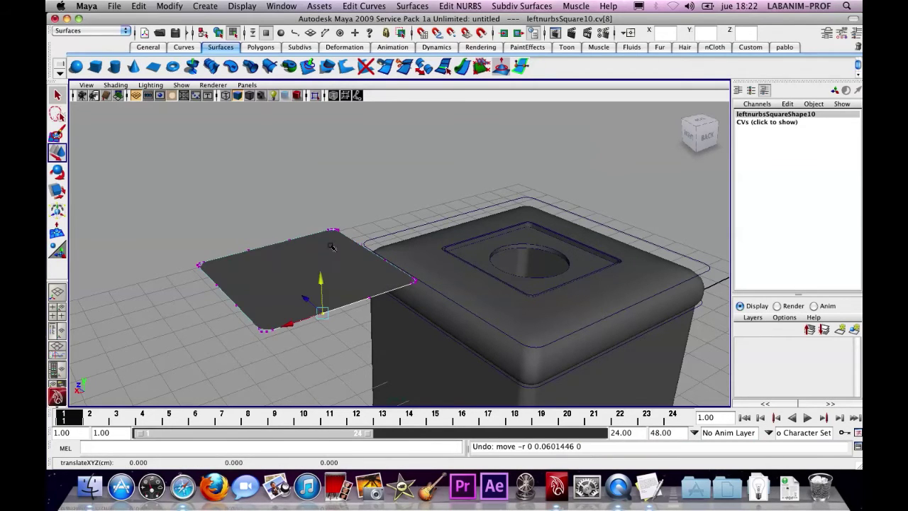
# Step: Return to object selection and delete the loose flat square surface beside the box
pyautogui.click(218, 32)
pyautogui.click(195, 115)
pyautogui.click(232, 300)
pyautogui.press('Delete')
# Step: Create planar surfaces from the lower and upper square edge curves of the recess in the box top
pyautogui.keyDown('alt'); pyautogui.moveTo(420, 282); pyautogui.dragTo(489, 243, button='right'); pyautogui.keyUp('alt')
pyautogui.click(448, 221)
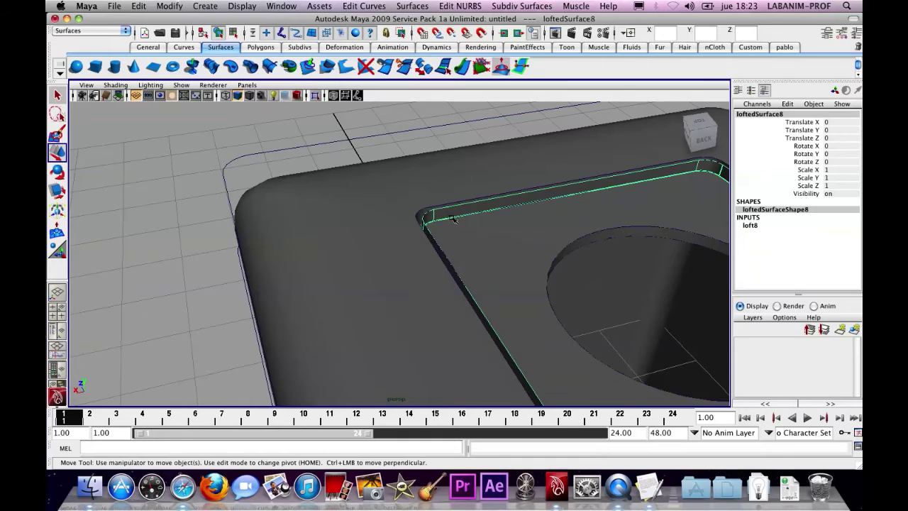
pyautogui.keyDown('alt'); pyautogui.moveTo(475, 214); pyautogui.dragTo(456, 245); pyautogui.keyUp('alt')
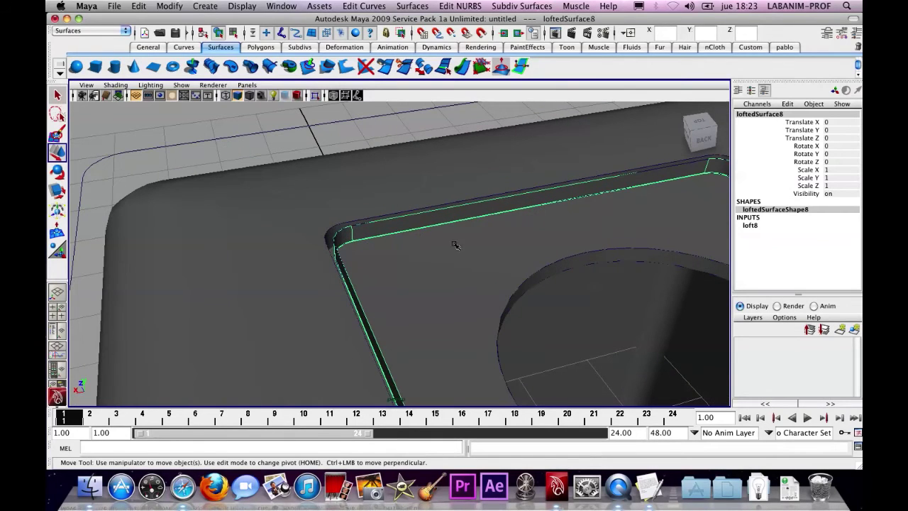
pyautogui.click(443, 227)
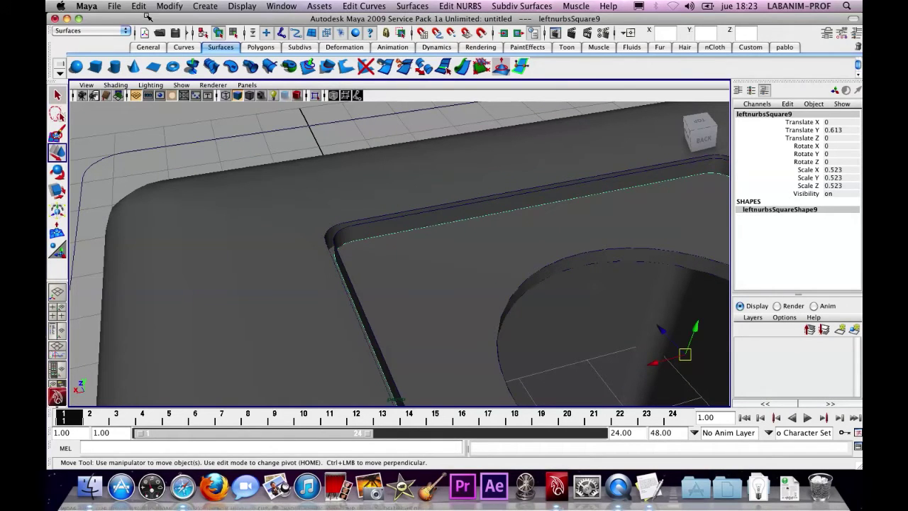
pyautogui.click(231, 66)
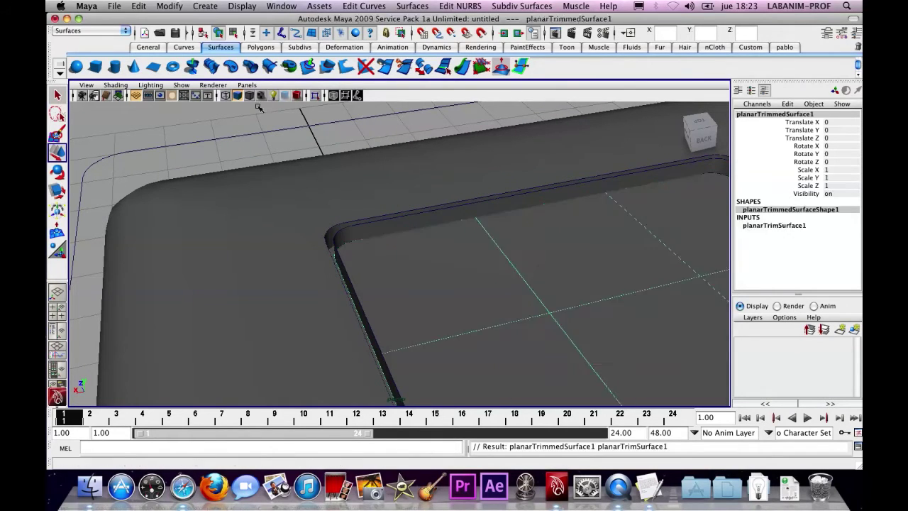
pyautogui.click(366, 222)
pyautogui.click(235, 67)
# Step: Examine the planar surfaces and the corners of the groove around them from several angles
pyautogui.keyDown('alt'); pyautogui.moveTo(184, 120); pyautogui.dragTo(440, 257); pyautogui.keyUp('alt')
pyautogui.click(516, 188)
pyautogui.keyDown('alt'); pyautogui.moveTo(439, 258); pyautogui.dragTo(383, 169, button='right'); pyautogui.keyUp('alt')
pyautogui.keyDown('alt'); pyautogui.moveTo(383, 169); pyautogui.dragTo(404, 324); pyautogui.keyUp('alt')
pyautogui.keyDown('alt'); pyautogui.moveTo(404, 324); pyautogui.dragTo(501, 300, button='right'); pyautogui.keyUp('alt')
pyautogui.keyDown('alt'); pyautogui.moveTo(501, 300); pyautogui.dragTo(430, 319, button='middle'); pyautogui.keyUp('alt')
pyautogui.click(509, 274)
pyautogui.keyDown('alt'); pyautogui.moveTo(509, 273); pyautogui.dragTo(359, 296, button='middle'); pyautogui.keyUp('alt')
pyautogui.keyDown('alt'); pyautogui.moveTo(358, 296); pyautogui.dragTo(395, 227); pyautogui.keyUp('alt')
pyautogui.scroll(5, 395, 227)
pyautogui.keyDown('alt'); pyautogui.moveTo(365, 239); pyautogui.dragTo(546, 293, button='middle'); pyautogui.keyUp('alt')
pyautogui.keyDown('alt'); pyautogui.moveTo(546, 294); pyautogui.dragTo(239, 217, button='right'); pyautogui.keyUp('alt')
pyautogui.keyDown('alt'); pyautogui.moveTo(239, 217); pyautogui.dragTo(429, 132); pyautogui.keyUp('alt')
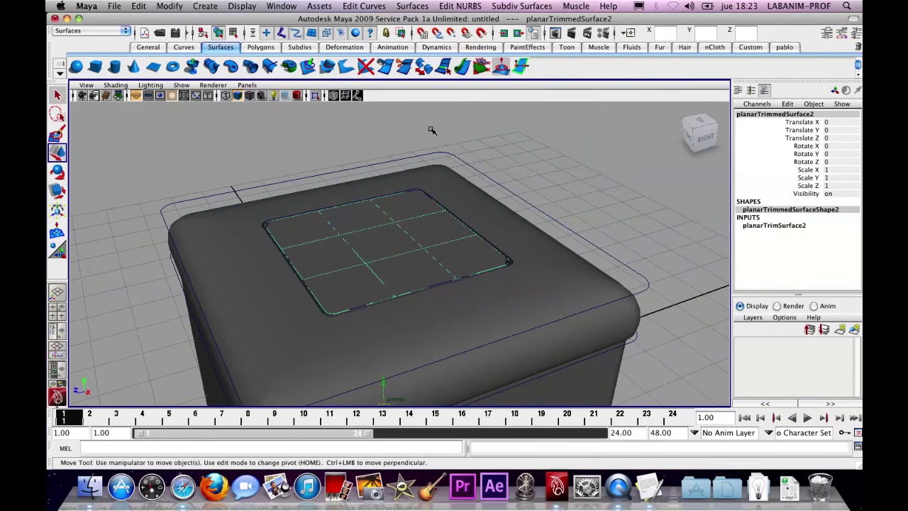
# Step: Render the box top from the overall view and close up at the recess corner
pyautogui.click(571, 32)
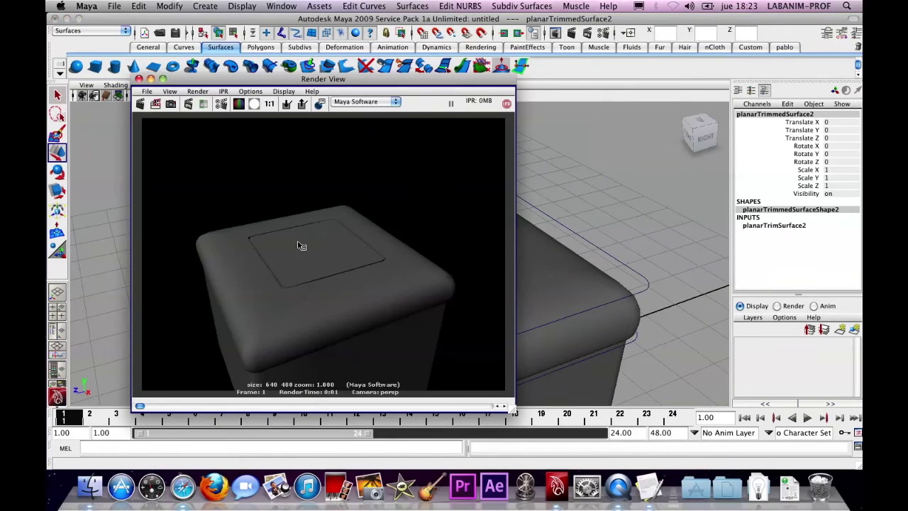
pyautogui.click(139, 79)
pyautogui.scroll(10, 423, 233)
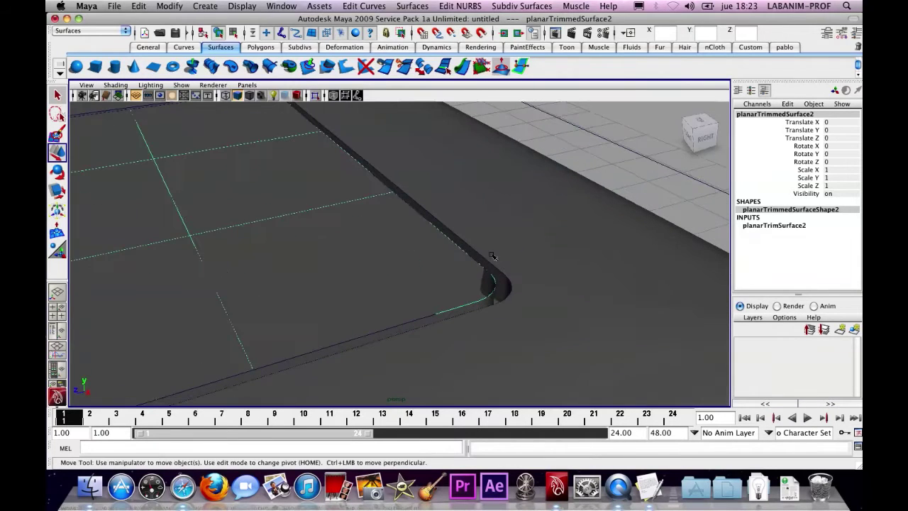
pyautogui.click(571, 32)
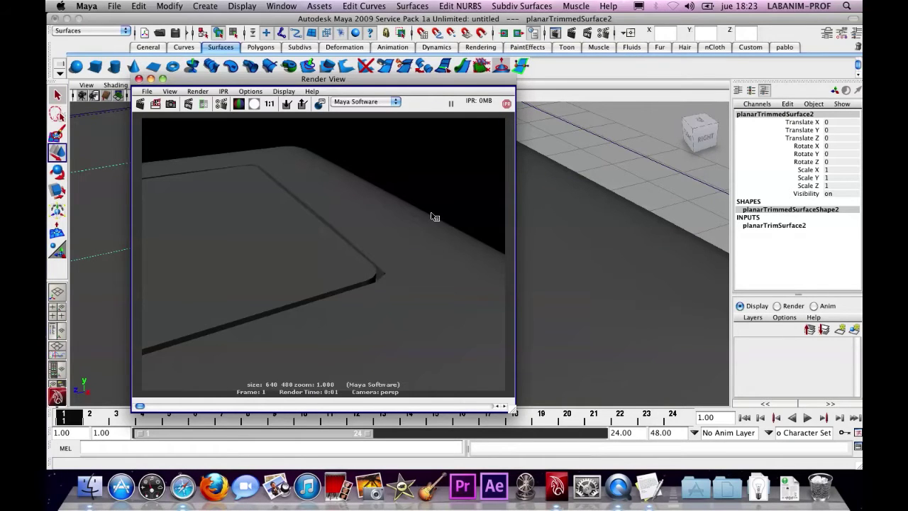
pyautogui.click(139, 79)
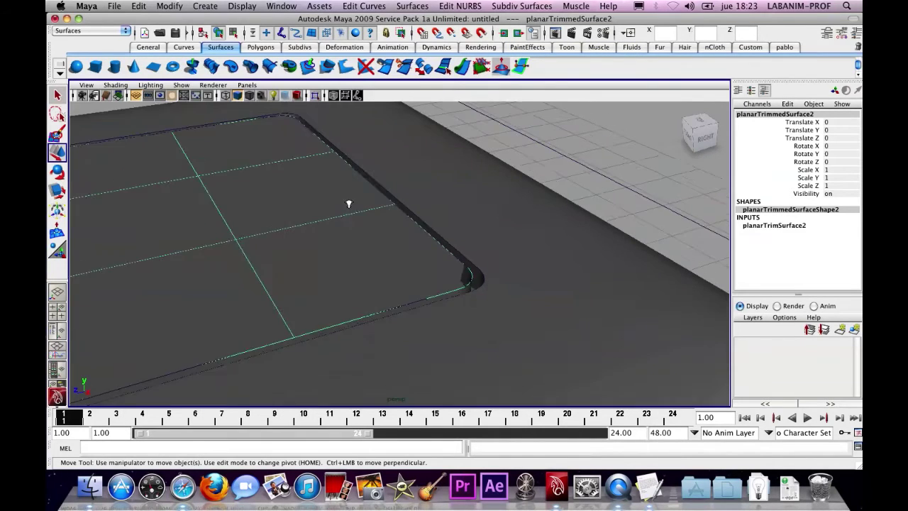
# Step: Try high-quality smoothness display on the whole model and render the recess corner close up
pyautogui.scroll(-5, 342, 207)
pyautogui.scroll(-5, 342, 207)
pyautogui.press('3')
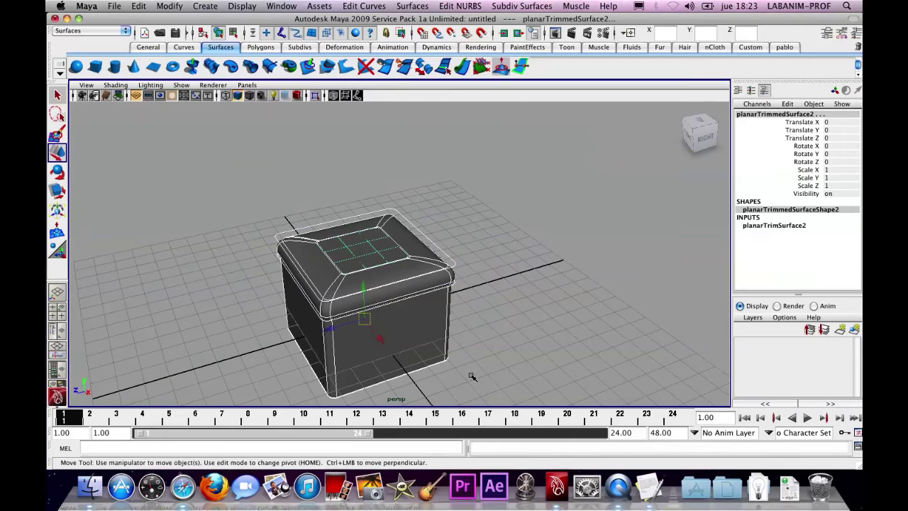
pyautogui.click(486, 246)
pyautogui.scroll(10, 487, 245)
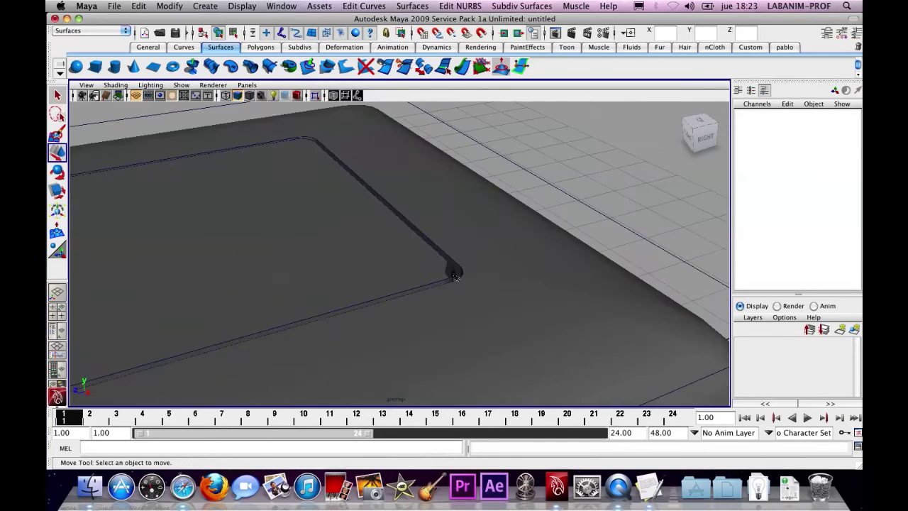
pyautogui.scroll(5, 522, 275)
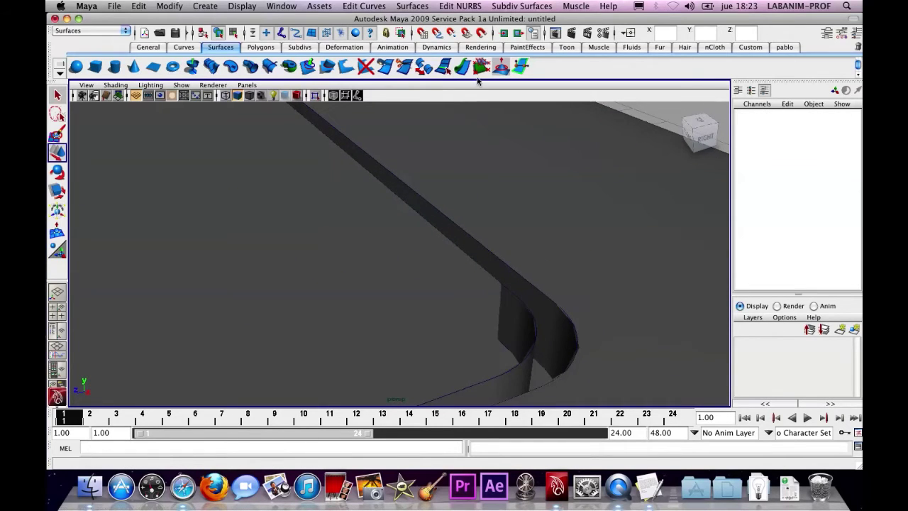
pyautogui.click(571, 33)
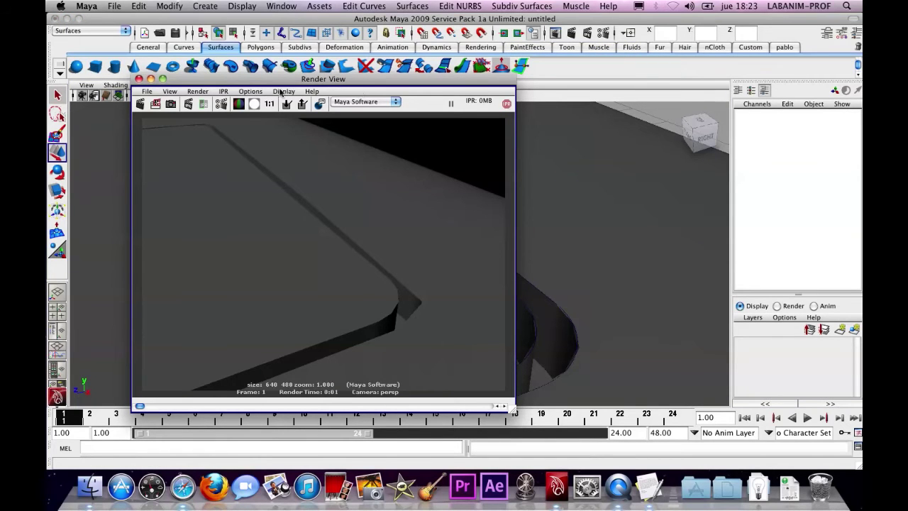
pyautogui.click(140, 78)
# Step: Undo the high-quality display change and the selection of the whole model
pyautogui.scroll(-10, 318, 197)
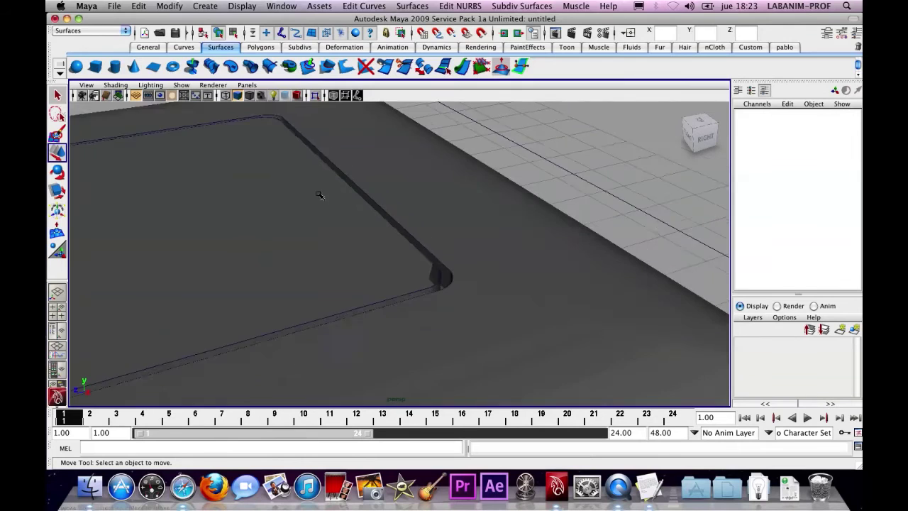
pyautogui.click(342, 230)
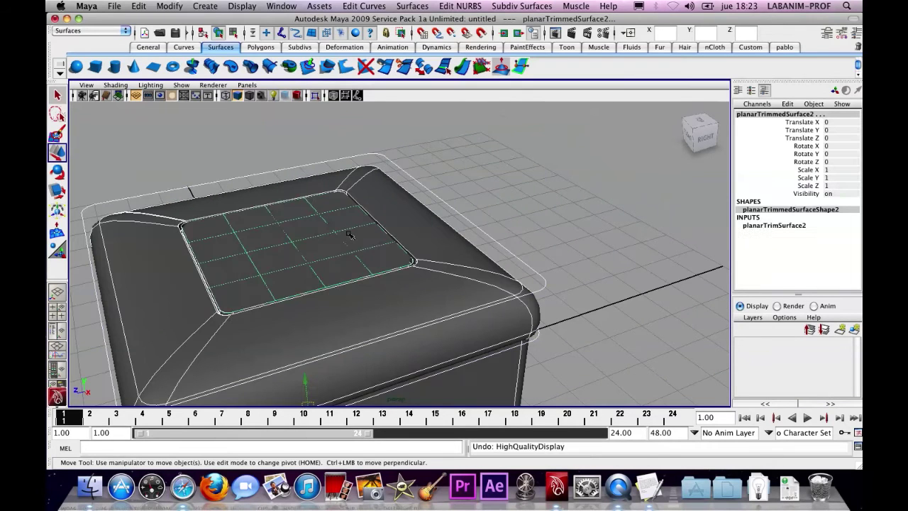
pyautogui.press('z')
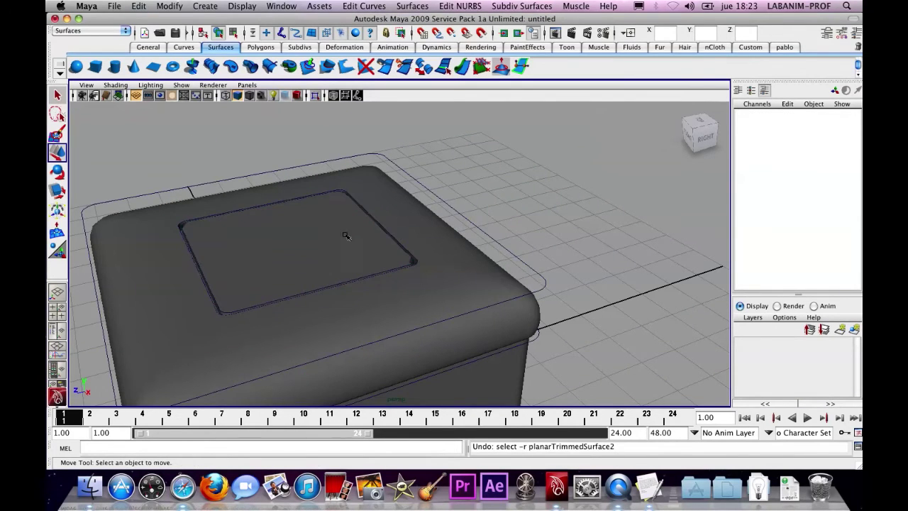
# Step: Remove the upper planar surface to reach the lower one, then undo the removal
pyautogui.scroll(10, 405, 213)
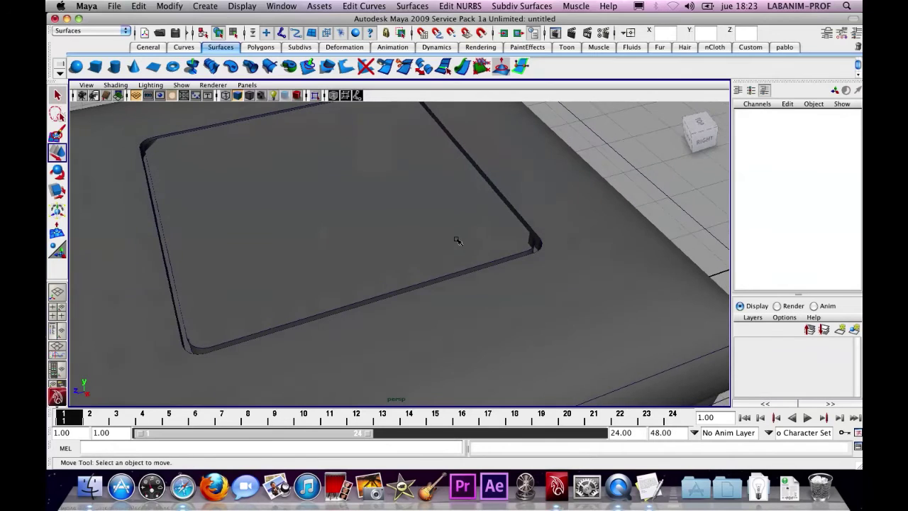
pyautogui.click(457, 241)
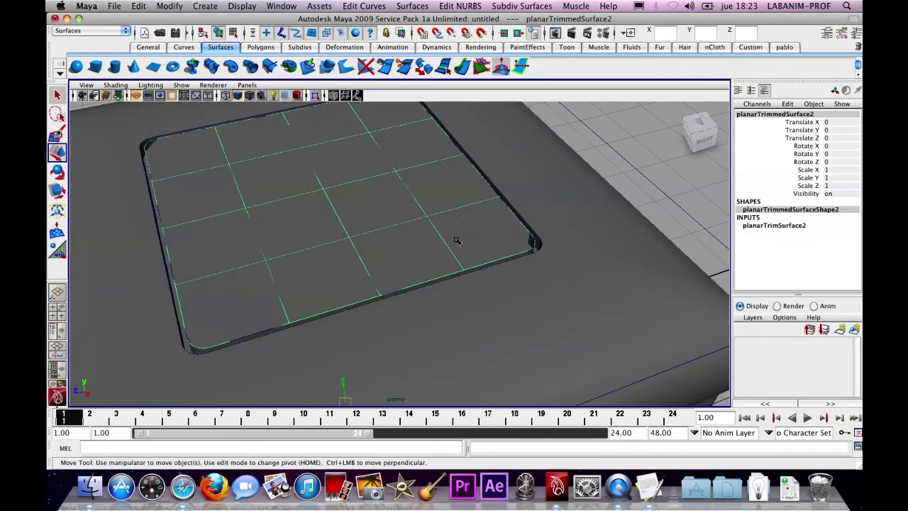
pyautogui.click(459, 239)
pyautogui.click(417, 233)
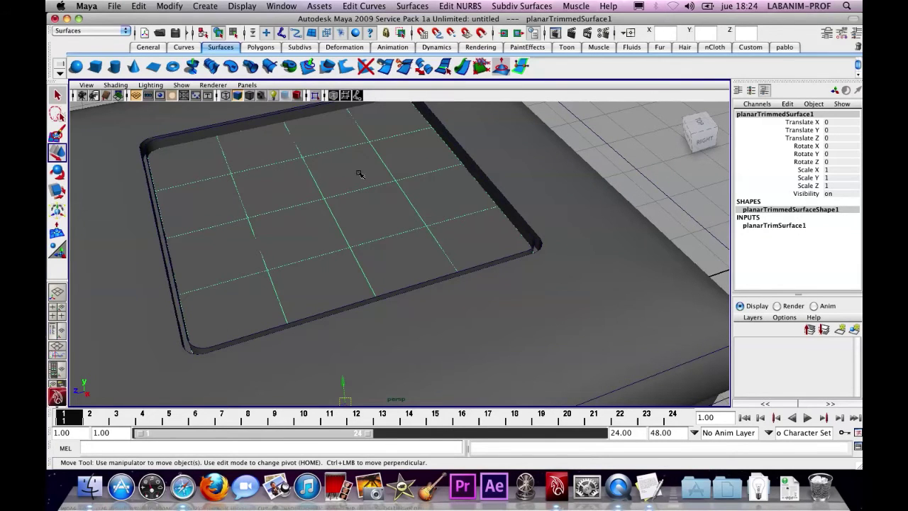
pyautogui.press('z')
pyautogui.click(406, 200)
pyautogui.press('z')
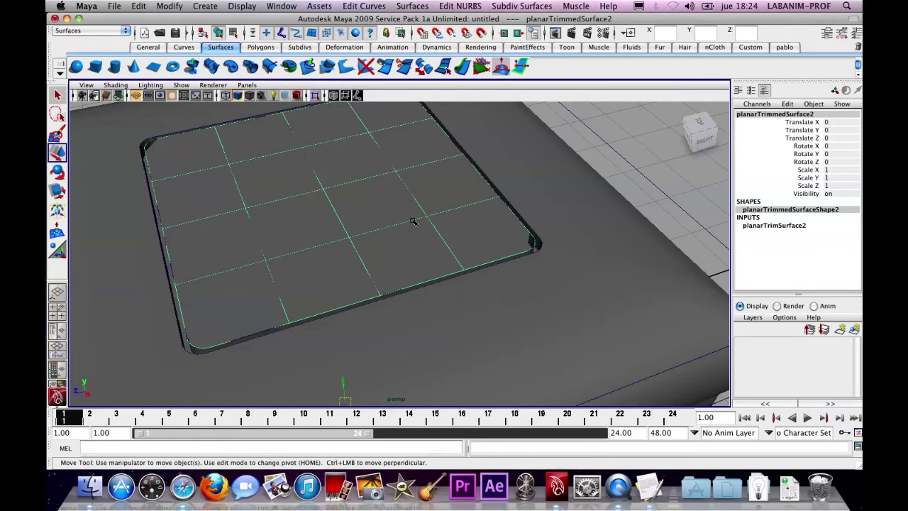
# Step: Rebuild the upper planar surface uniformly with 8 spans in U and 8 spans in V
pyautogui.click(660, 142)
pyautogui.click(396, 241)
pyautogui.click(460, 5)
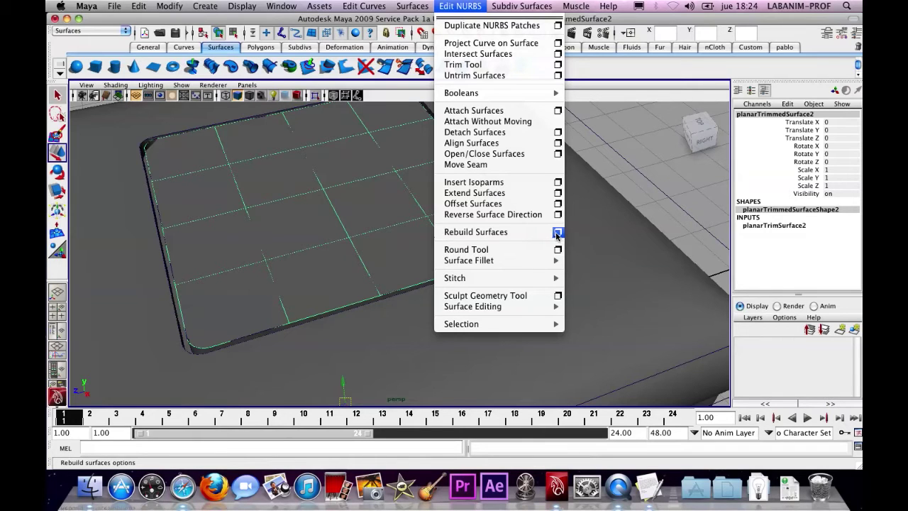
pyautogui.click(556, 233)
pyautogui.click(523, 236)
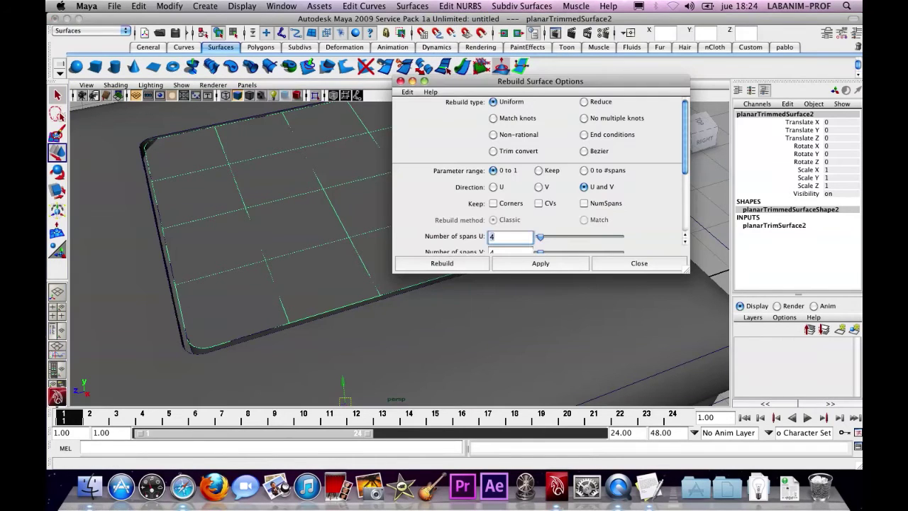
pyautogui.scroll(-1, 550, 195)
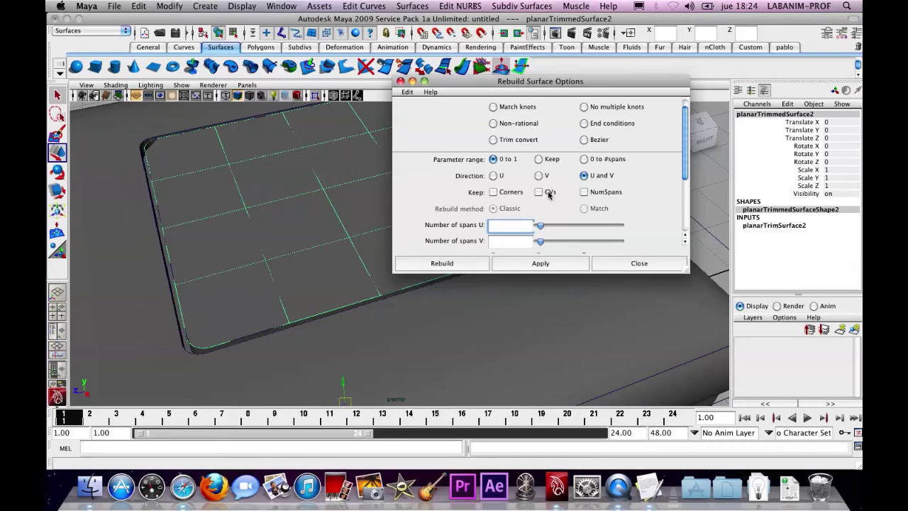
pyautogui.write('8')
pyautogui.press('Tab')
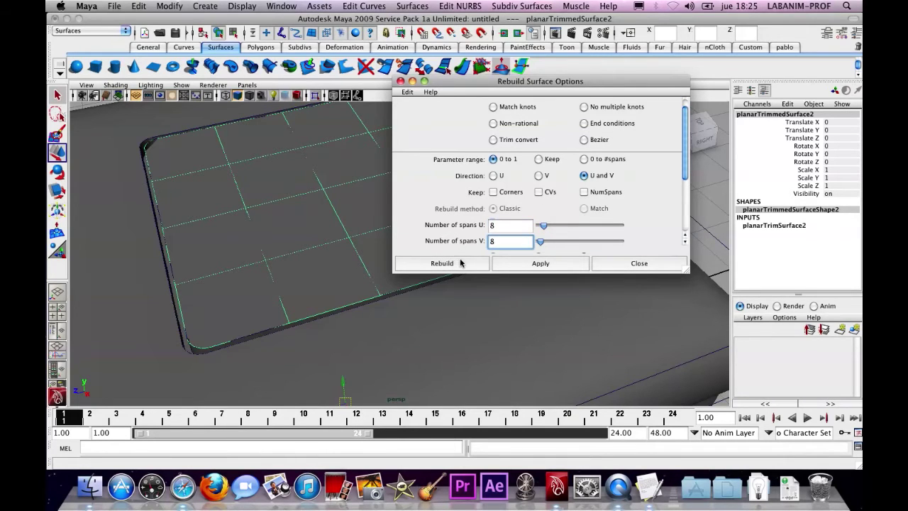
pyautogui.click(459, 264)
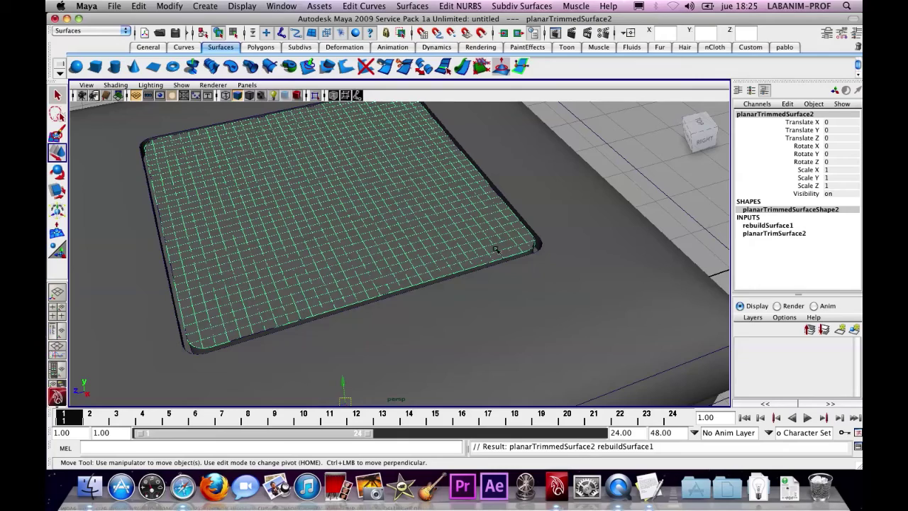
# Step: Rebuild the upper planar surface again with 12 spans in U and 12 spans in V
pyautogui.keyDown('alt'); pyautogui.moveTo(476, 248); pyautogui.dragTo(440, 253); pyautogui.keyUp('alt')
pyautogui.scroll(5, 568, 257)
pyautogui.keyDown('alt'); pyautogui.moveTo(375, 232); pyautogui.dragTo(494, 281); pyautogui.keyUp('alt')
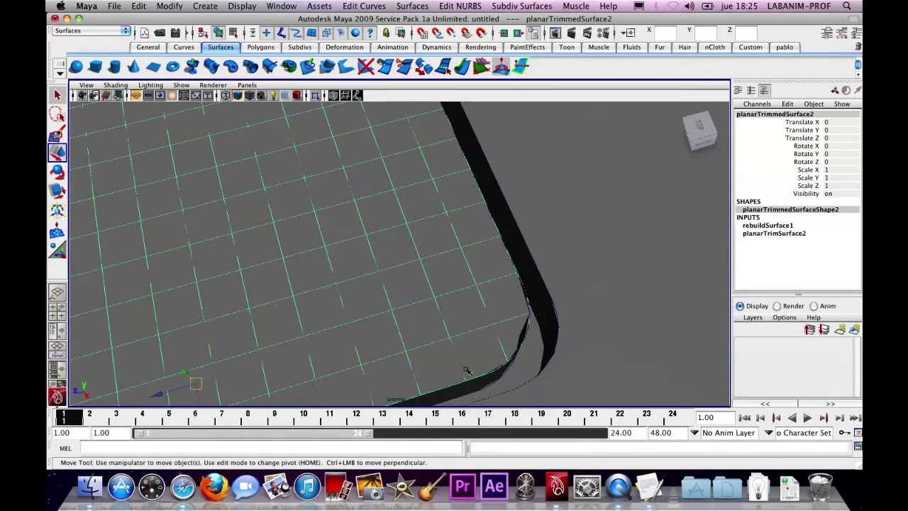
pyautogui.scroll(-3, 566, 286)
pyautogui.click(460, 5)
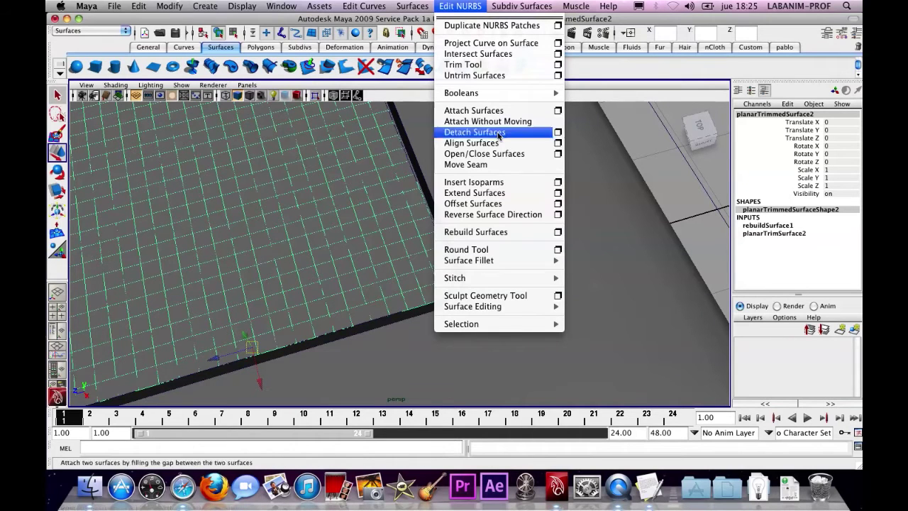
pyautogui.click(558, 232)
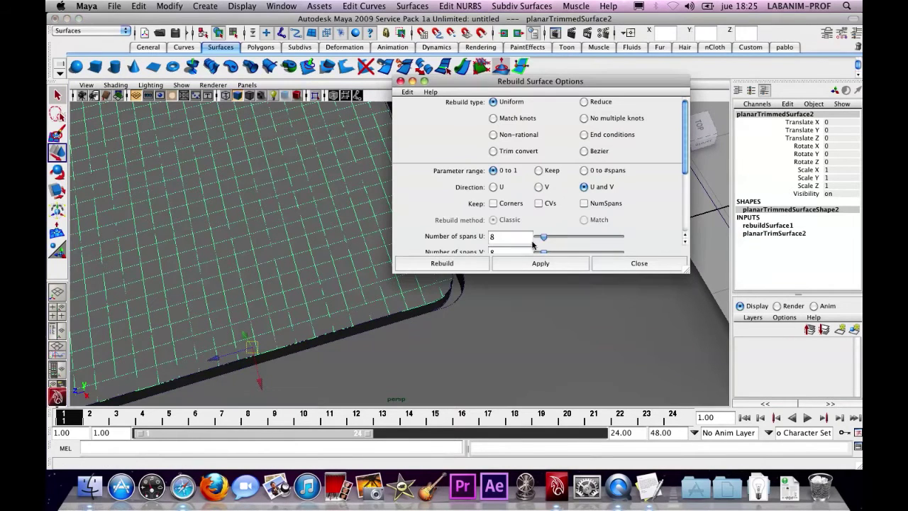
pyautogui.scroll(-1, 487, 245)
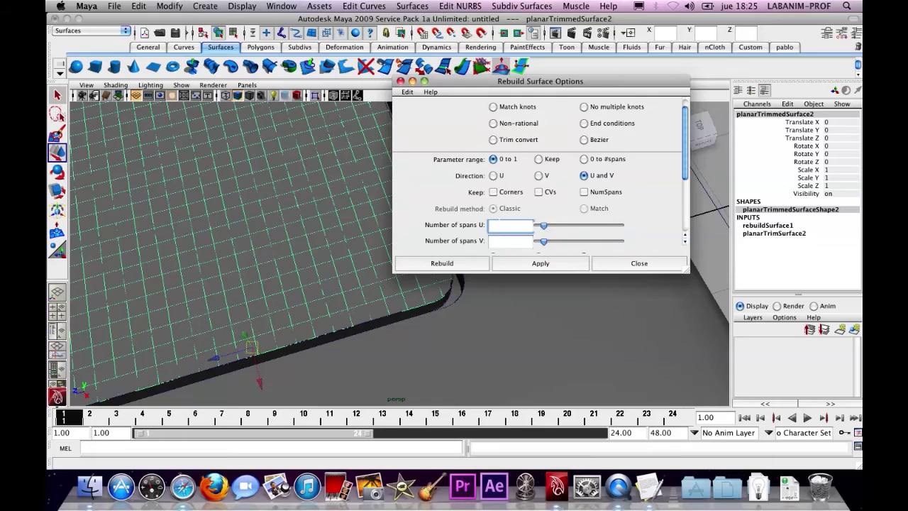
pyautogui.click(515, 262)
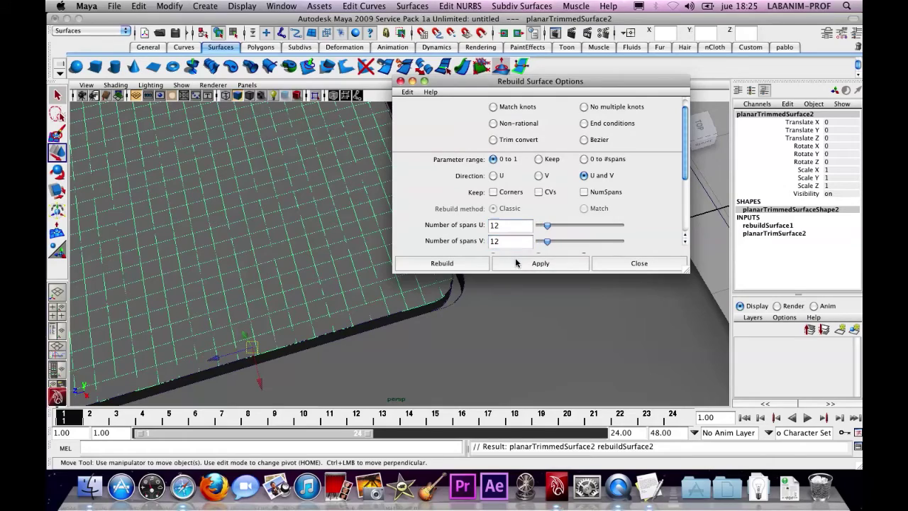
pyautogui.click(628, 263)
pyautogui.moveTo(628, 263)
pyautogui.keyDown('alt'); pyautogui.mouseDown()
pyautogui.moveTo(458, 269)
pyautogui.moveTo(470, 259)
pyautogui.moveTo(634, 258)
pyautogui.mouseUp(); pyautogui.keyUp('alt')
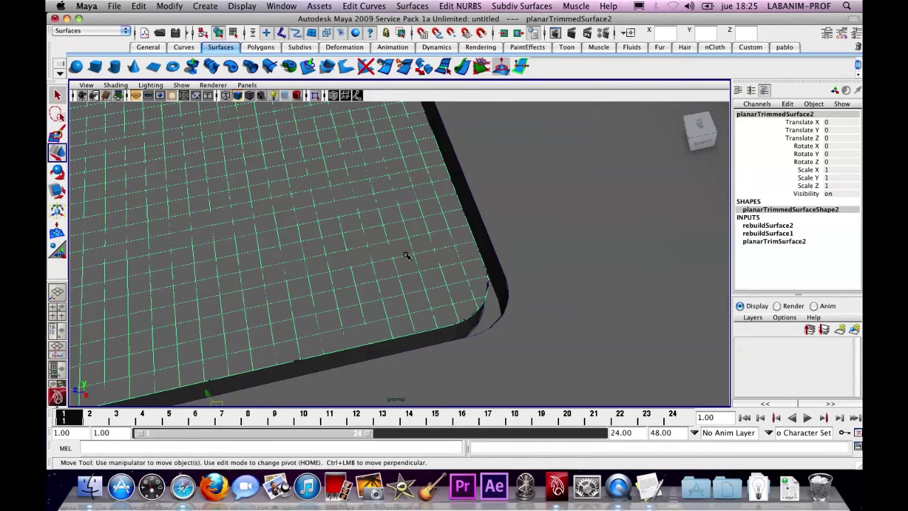
# Step: Hide the upper planar surface and rebuild the lower one with the same 12 by 12 spans
pyautogui.hotkey('ctrl', 'g')
pyautogui.hotkey('ctrl', 'h')
pyautogui.click(366, 246)
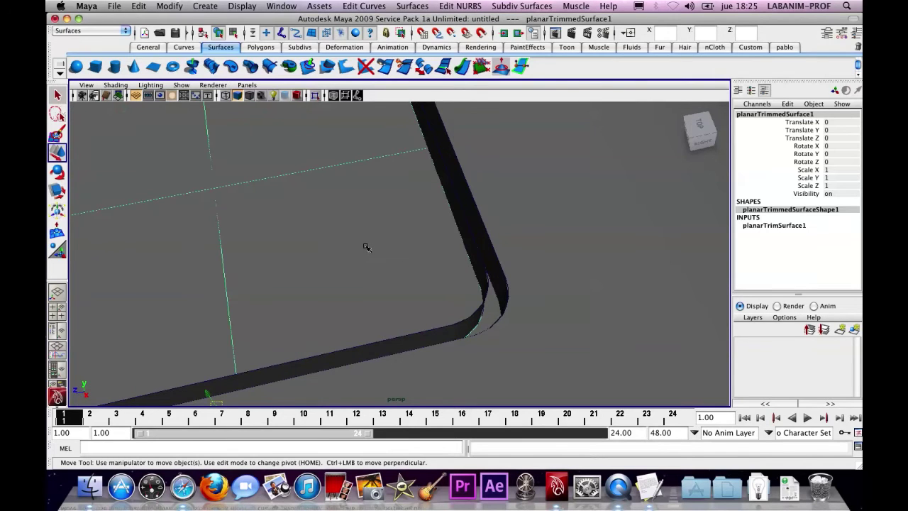
pyautogui.press('g')
# Step: Show the hidden upper planar surface again
pyautogui.click(242, 6)
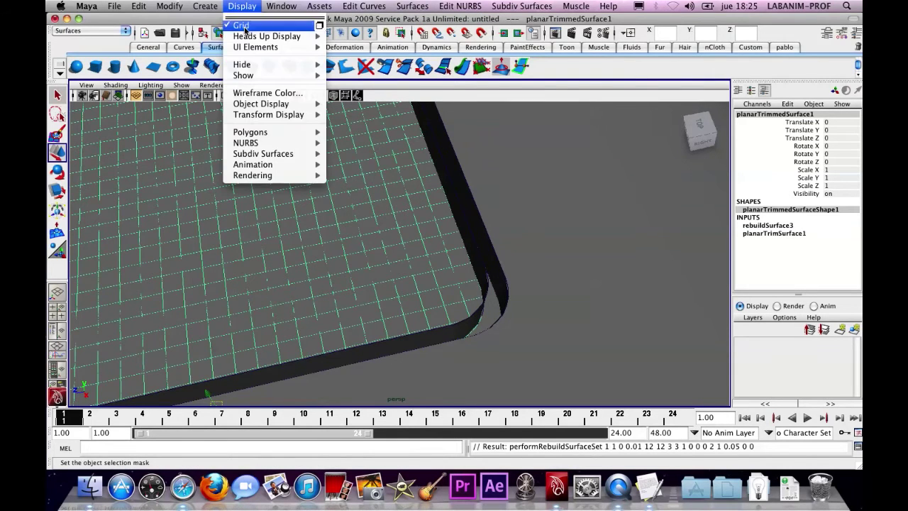
pyautogui.click(368, 114)
pyautogui.press('w')
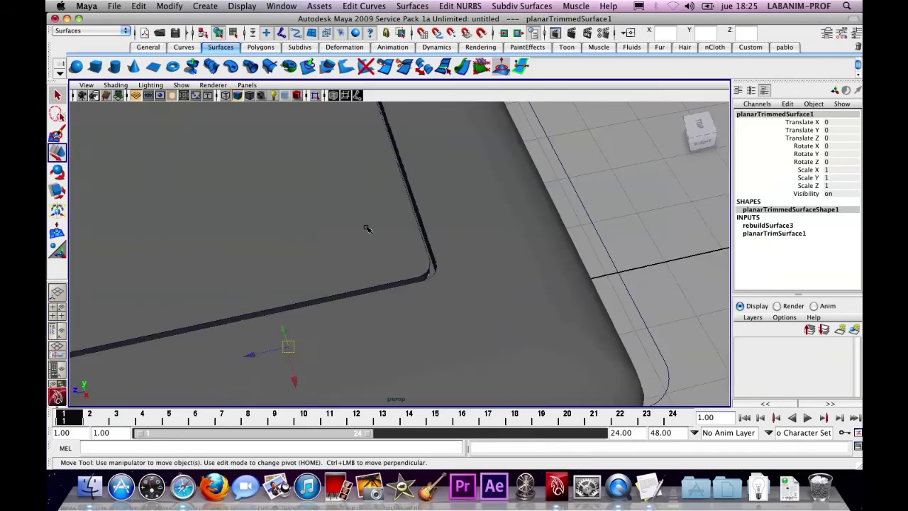
# Step: Examine the rebuilt planar surfaces and the whole box from several angles, ending with the upper surface selected
pyautogui.scroll(-5, 367, 229)
pyautogui.keyDown('alt'); pyautogui.moveTo(365, 234); pyautogui.dragTo(413, 193); pyautogui.keyUp('alt')
pyautogui.keyDown('alt'); pyautogui.moveTo(414, 193); pyautogui.dragTo(513, 168, button='right'); pyautogui.keyUp('alt')
pyautogui.keyDown('alt'); pyautogui.moveTo(513, 168); pyautogui.dragTo(495, 200); pyautogui.keyUp('alt')
pyautogui.click(400, 201)
pyautogui.keyDown('alt'); pyautogui.moveTo(400, 202); pyautogui.dragTo(404, 160); pyautogui.keyUp('alt')
pyautogui.click(434, 203)
pyautogui.click(390, 199)
pyautogui.keyDown('alt'); pyautogui.moveTo(405, 161); pyautogui.dragTo(344, 160, button='right'); pyautogui.keyUp('alt')
pyautogui.keyDown('alt'); pyautogui.moveTo(343, 160); pyautogui.dragTo(358, 113); pyautogui.keyUp('alt')
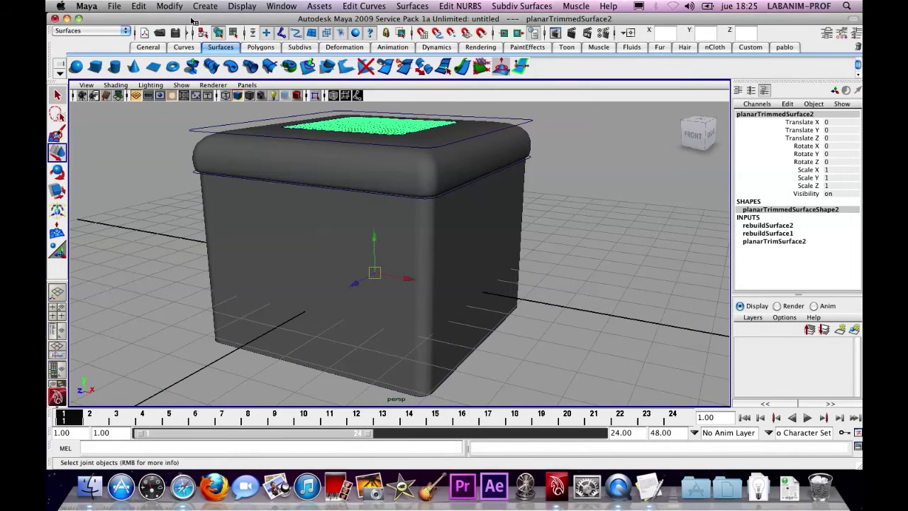
# Step: Apply NURBS tessellation to the selected upper planar surface with a changed curvature tolerance quality
pyautogui.click(90, 31)
pyautogui.click(75, 39)
pyautogui.click(91, 30)
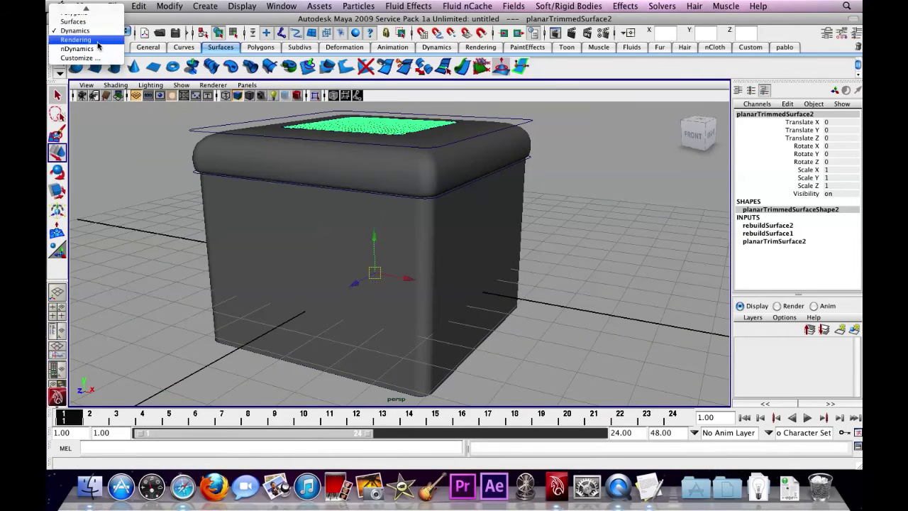
pyautogui.click(102, 42)
pyautogui.click(481, 5)
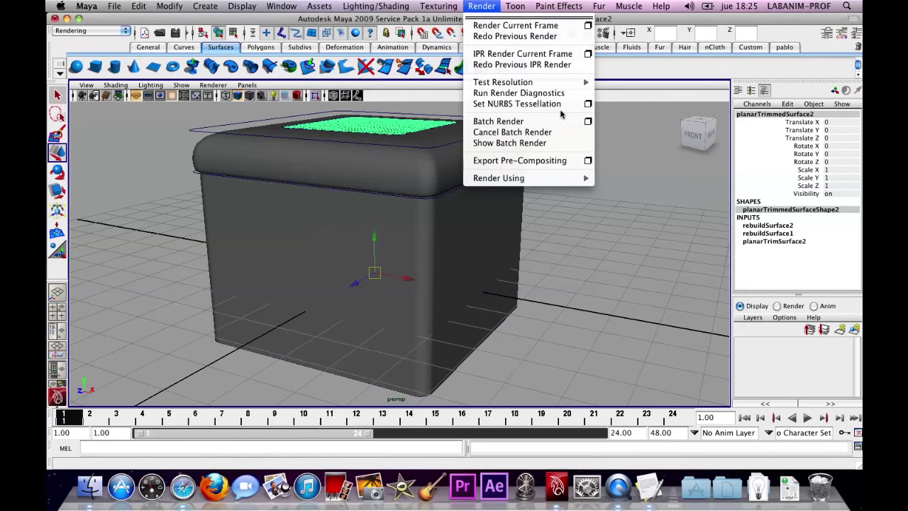
pyautogui.click(587, 103)
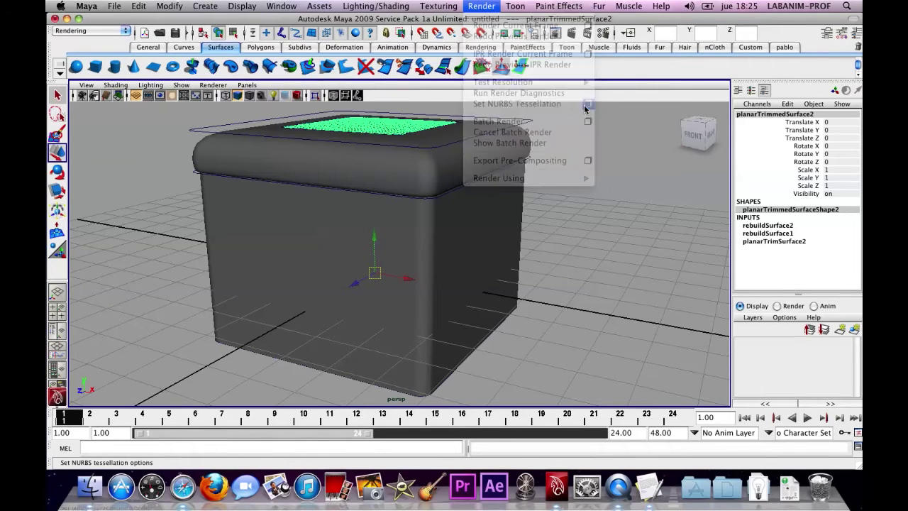
pyautogui.scroll(-5, 525, 185)
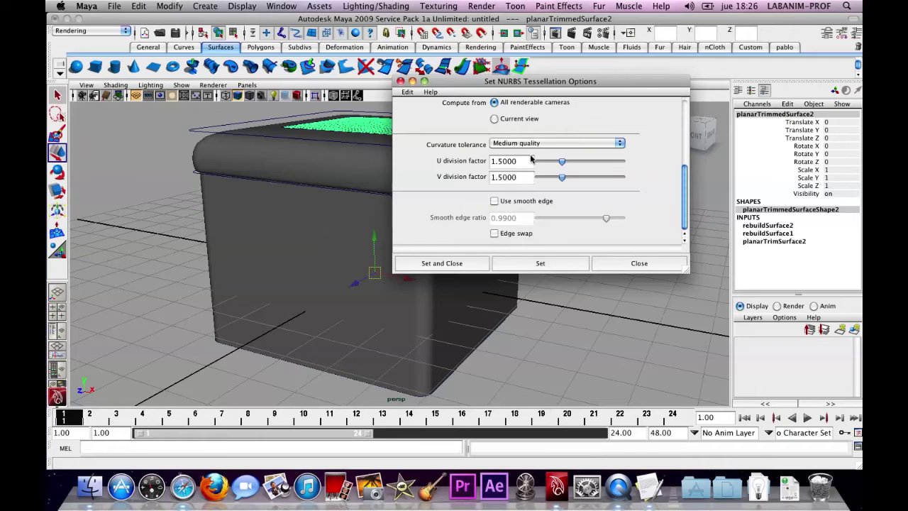
pyautogui.click(530, 143)
pyautogui.click(531, 125)
pyautogui.click(451, 260)
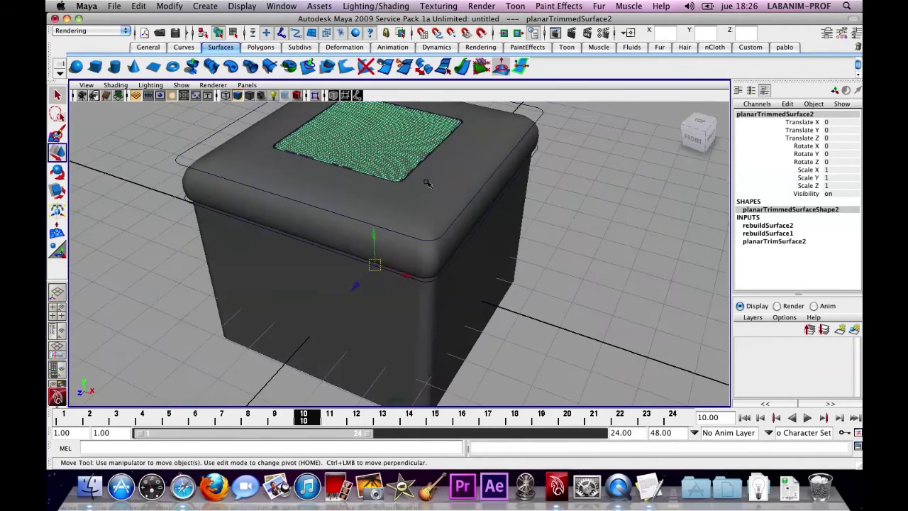
# Step: Render the current frame in Maya Software with a close view of the top recess and inspect its corners
pyautogui.press('f')
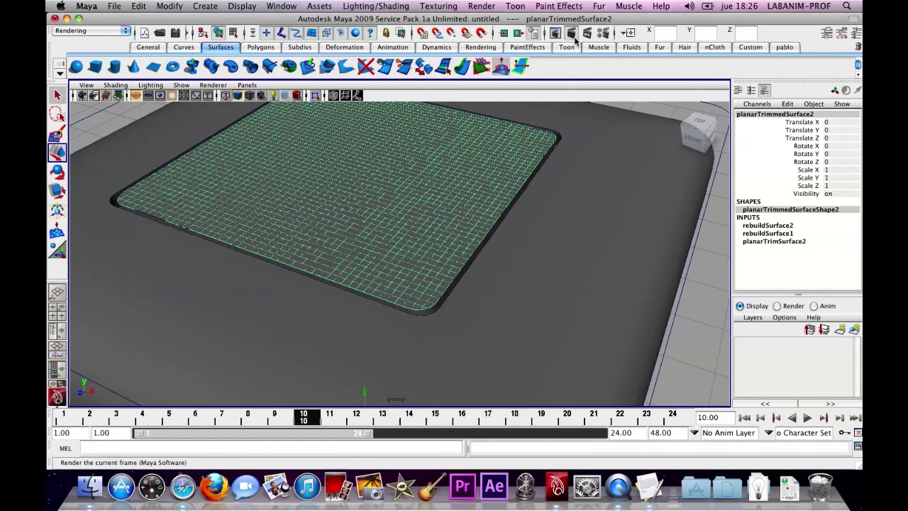
pyautogui.click(573, 35)
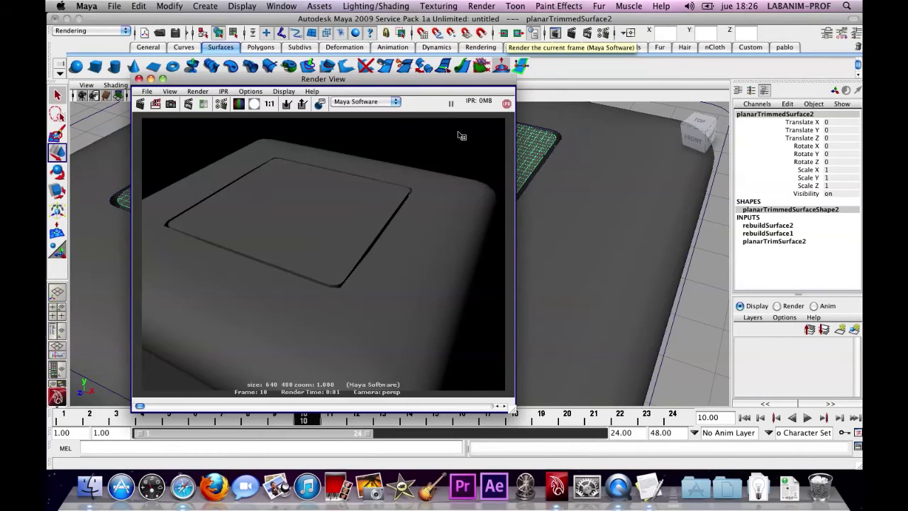
pyautogui.click(140, 80)
pyautogui.keyDown('alt'); pyautogui.moveTo(464, 221); pyautogui.dragTo(183, 155, button='right'); pyautogui.keyUp('alt')
pyautogui.keyDown('alt'); pyautogui.moveTo(262, 206); pyautogui.dragTo(308, 191); pyautogui.keyUp('alt')
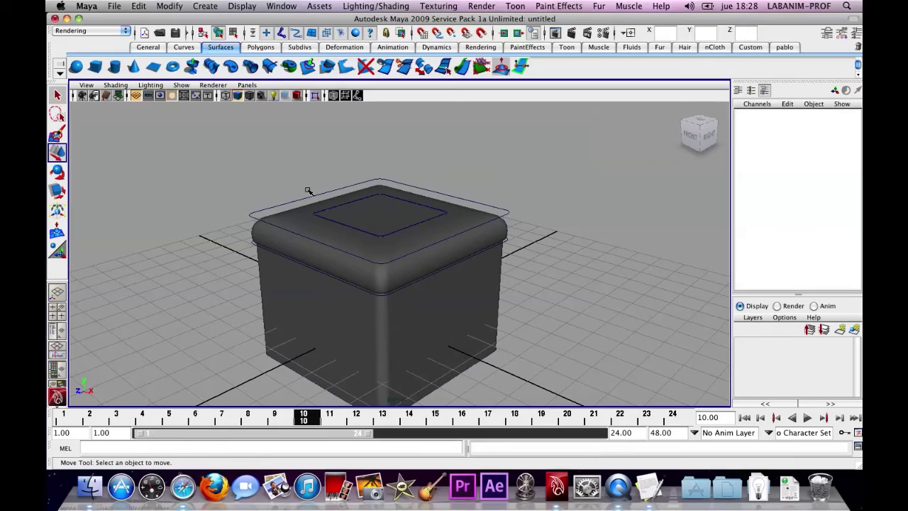
# Step: Hide the upper planar surface in the recess and select the lower planar surface beneath it
pyautogui.moveTo(394, 218)
pyautogui.keyDown('alt'); pyautogui.mouseDown()
pyautogui.moveTo(381, 234)
pyautogui.moveTo(400, 225)
pyautogui.moveTo(510, 227)
pyautogui.moveTo(445, 212)
pyautogui.moveTo(383, 229)
pyautogui.mouseUp(); pyautogui.keyUp('alt')
pyautogui.scroll(4, 397, 227)
pyautogui.click(376, 217)
pyautogui.keyDown('alt'); pyautogui.moveTo(383, 228); pyautogui.dragTo(345, 196, button='right'); pyautogui.keyUp('alt')
pyautogui.click(131, 129)
pyautogui.click(371, 210)
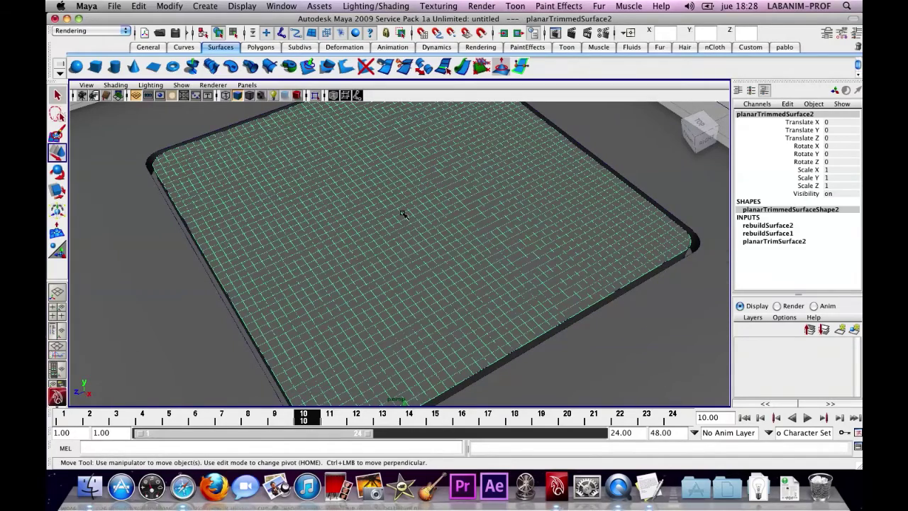
pyautogui.press('Delete')
pyautogui.keyDown('alt'); pyautogui.moveTo(324, 195); pyautogui.dragTo(241, 197, button='right'); pyautogui.keyUp('alt')
pyautogui.hotkey('ctrl', 'z')
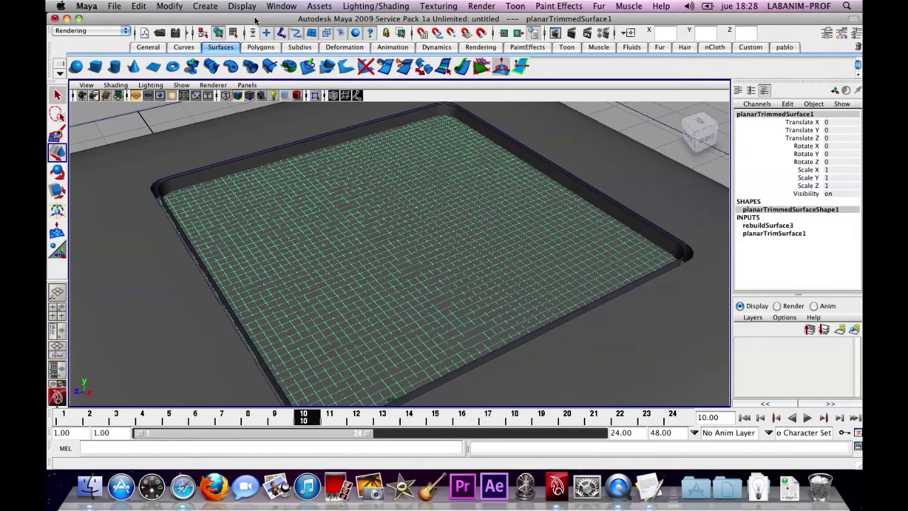
# Step: Bring the hidden upper planar surface back and clear the selection
pyautogui.hotkey('shift', 'h')
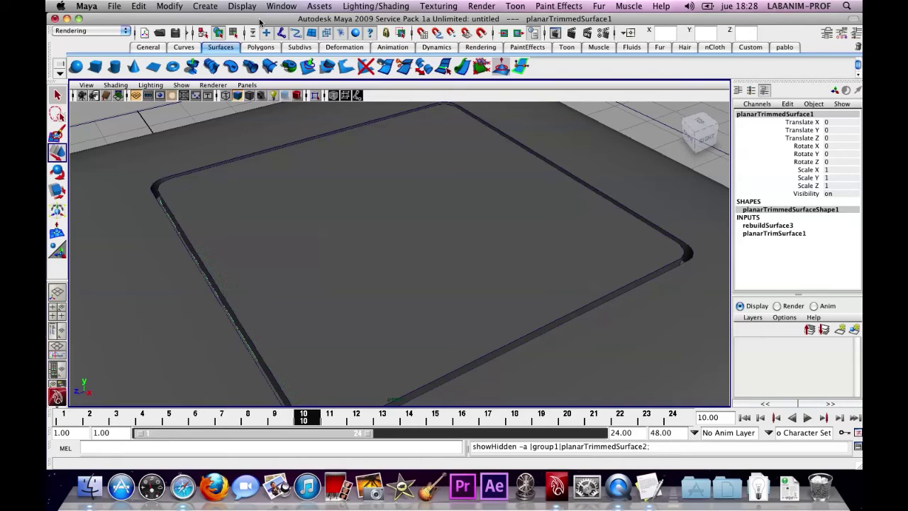
pyautogui.click(242, 5)
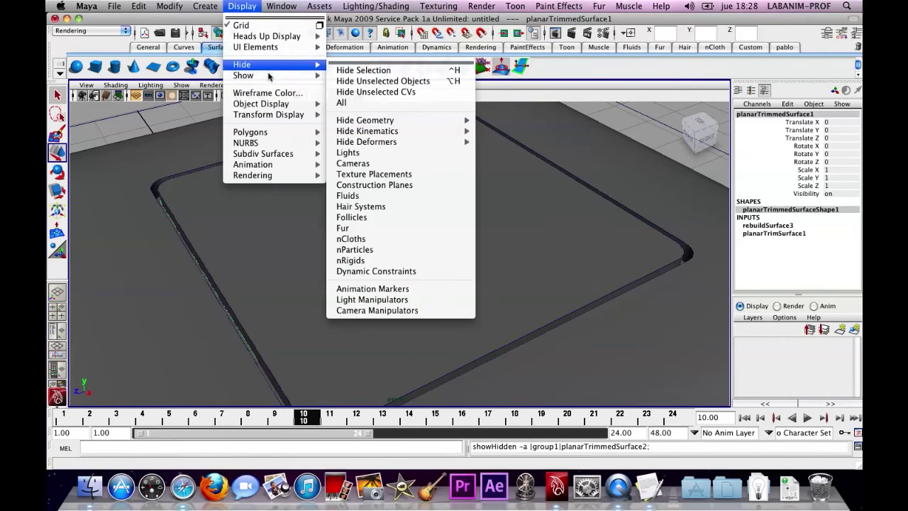
pyautogui.moveTo(284, 75)
pyautogui.click(341, 115)
pyautogui.keyDown('alt'); pyautogui.moveTo(423, 210); pyautogui.dragTo(261, 137, button='right'); pyautogui.keyUp('alt')
pyautogui.click(299, 151)
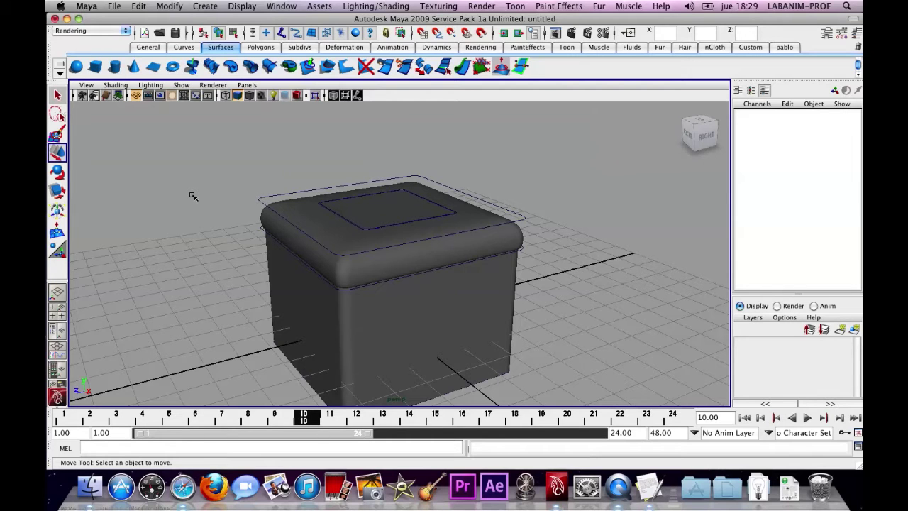
# Step: Delete the upper and lower planar surfaces that close the recess on the box top
pyautogui.keyDown('alt'); pyautogui.moveTo(276, 144); pyautogui.dragTo(385, 207, button='right'); pyautogui.keyUp('alt')
pyautogui.click(385, 208)
pyautogui.press('Delete')
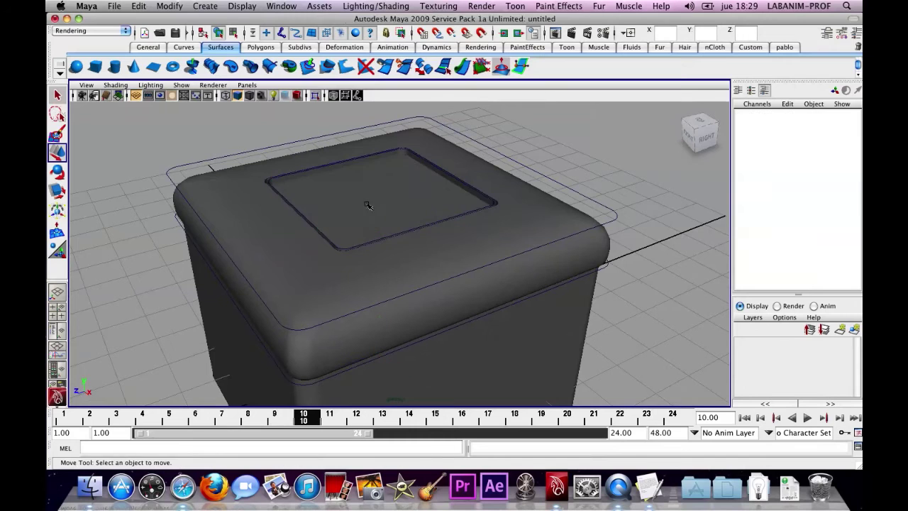
pyautogui.keyDown('alt'); pyautogui.moveTo(364, 206); pyautogui.dragTo(385, 220); pyautogui.keyUp('alt')
pyautogui.keyDown('alt'); pyautogui.moveTo(385, 220); pyautogui.dragTo(350, 211, button='right'); pyautogui.keyUp('alt')
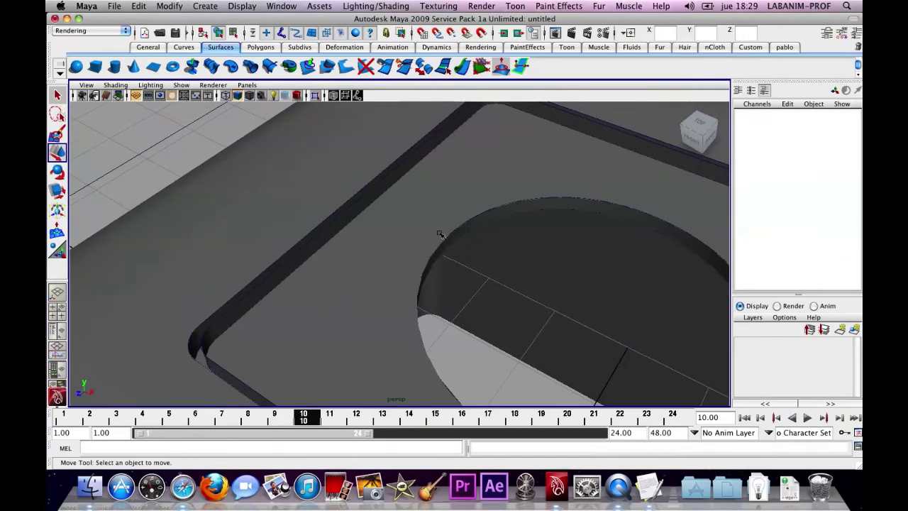
pyautogui.click(352, 214)
pyautogui.click(350, 219)
# Step: Delete the inner lofted wall and its profile curves inside the square recess
pyautogui.click(238, 304)
pyautogui.click(242, 306)
pyautogui.click(244, 310)
pyautogui.click(300, 284)
pyautogui.keyDown('alt'); pyautogui.moveTo(300, 283); pyautogui.dragTo(290, 237); pyautogui.keyUp('alt')
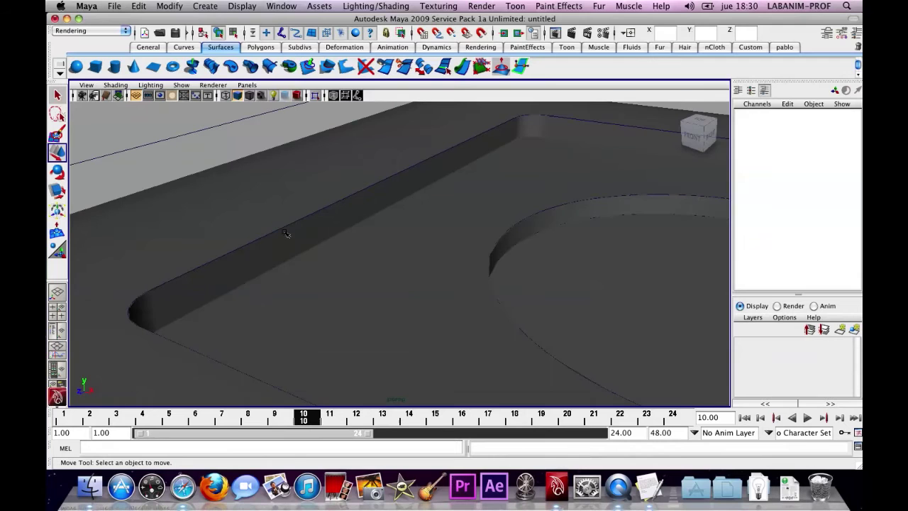
# Step: Duplicate the rounded square curve at the recess's top edge and scale the copy uniformly to 0.527
pyautogui.click(280, 231)
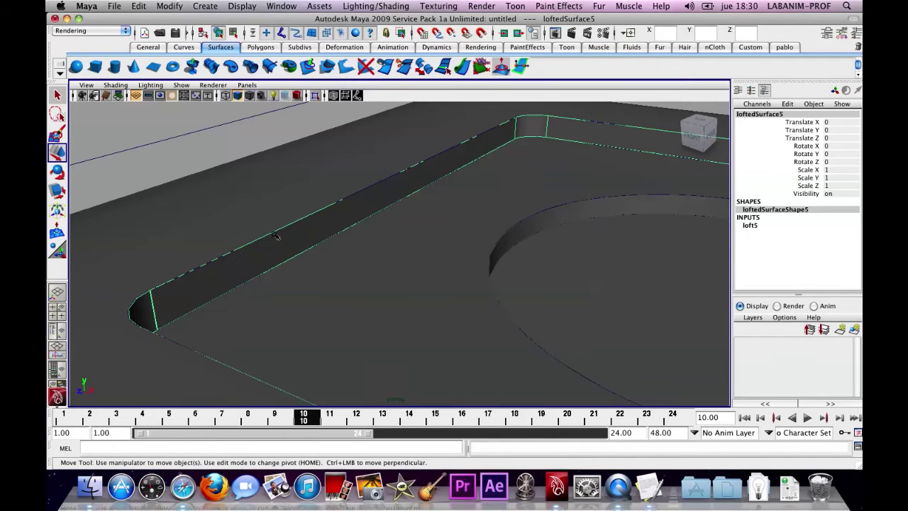
pyautogui.click(279, 232)
pyautogui.keyDown('alt'); pyautogui.moveTo(364, 232); pyautogui.dragTo(387, 205); pyautogui.keyUp('alt')
pyautogui.keyDown('alt'); pyautogui.moveTo(387, 205); pyautogui.dragTo(480, 221, button='right'); pyautogui.keyUp('alt')
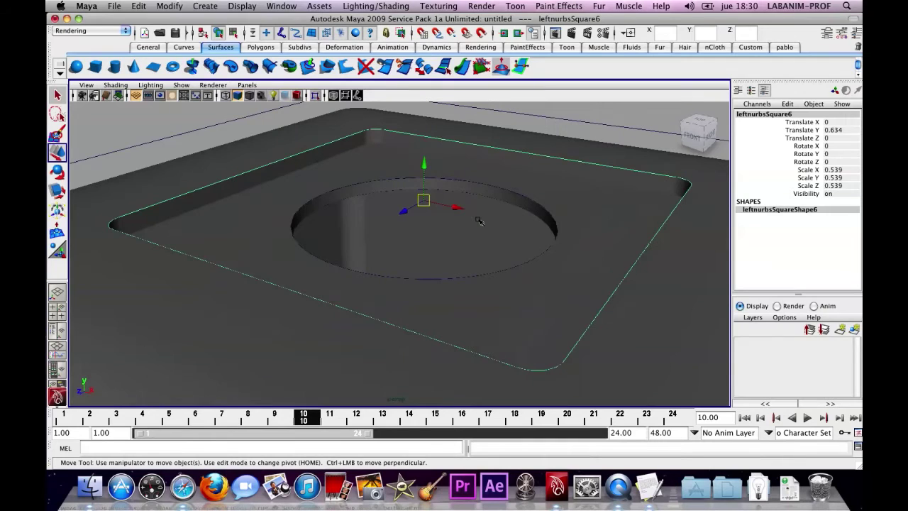
pyautogui.hotkey('ctrl', 'd')
pyautogui.press('t')
pyautogui.press('r')
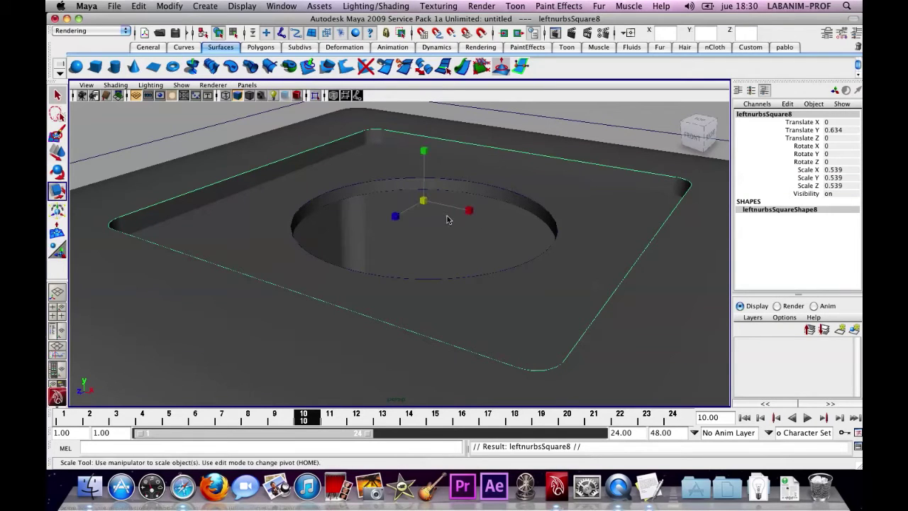
pyautogui.moveTo(425, 204); pyautogui.dragTo(418, 203)
pyautogui.scroll(4, 419, 201)
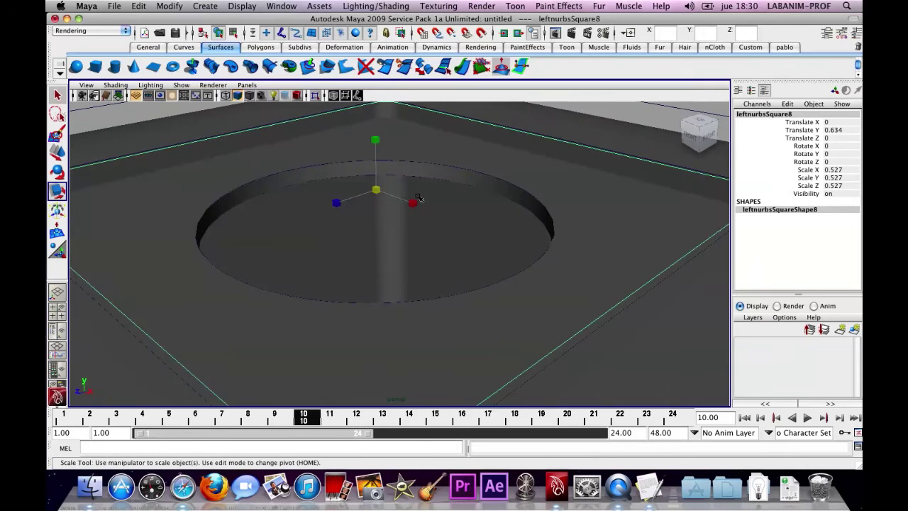
# Step: Duplicate the scaled square curve and lower the copy to a Translate Y of 0.611
pyautogui.hotkey('ctrl', 'd')
pyautogui.press('w')
pyautogui.moveTo(377, 163); pyautogui.dragTo(476, 224)
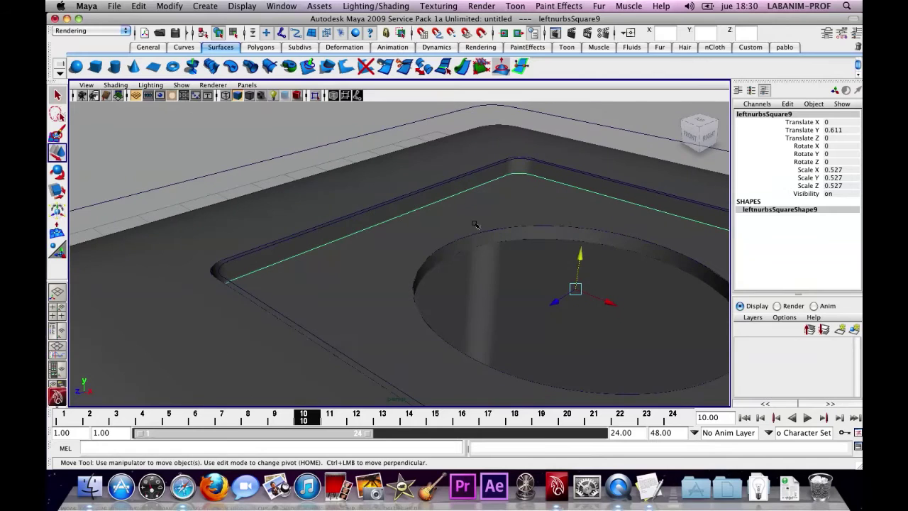
# Step: Loft a wall between the lowered square curve and the scaled curve above it
pyautogui.click(313, 234)
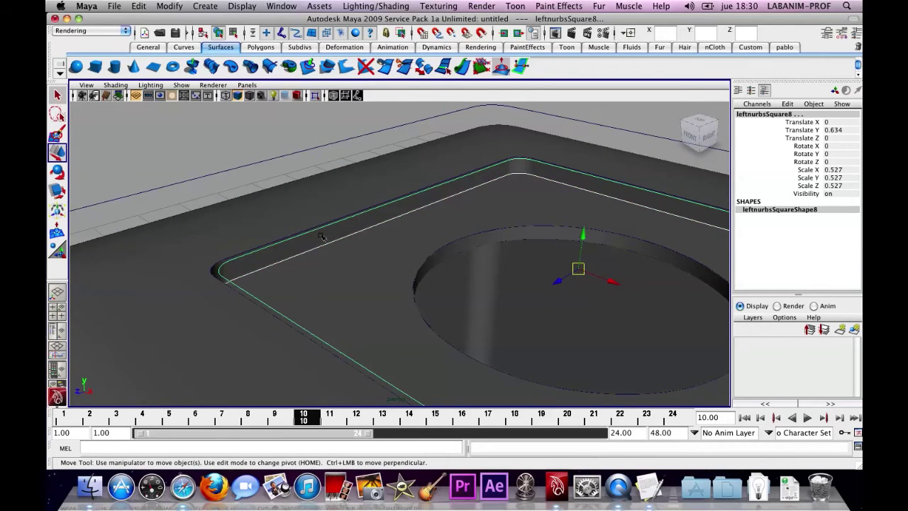
pyautogui.click(213, 68)
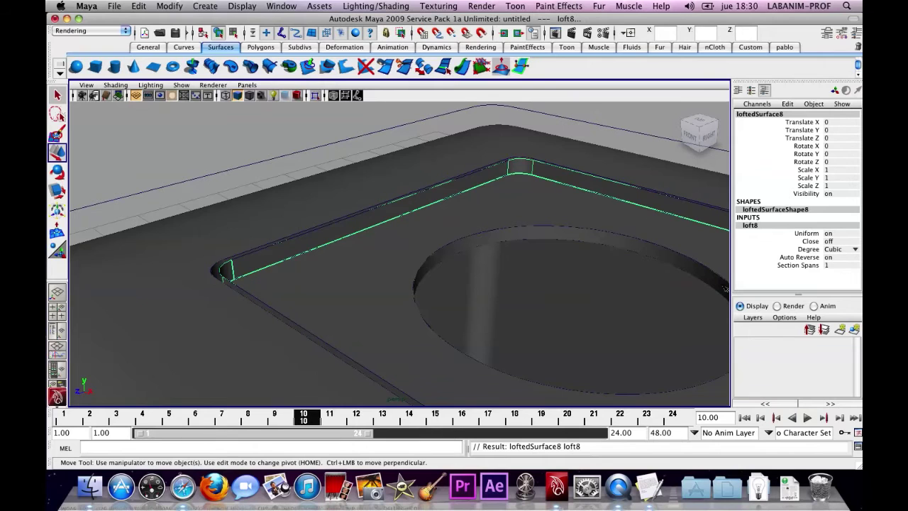
pyautogui.click(205, 144)
pyautogui.keyDown('alt'); pyautogui.moveTo(266, 198); pyautogui.dragTo(319, 175, button='middle'); pyautogui.keyUp('alt')
pyautogui.keyDown('alt'); pyautogui.moveTo(318, 174); pyautogui.dragTo(452, 195, button='right'); pyautogui.keyUp('alt')
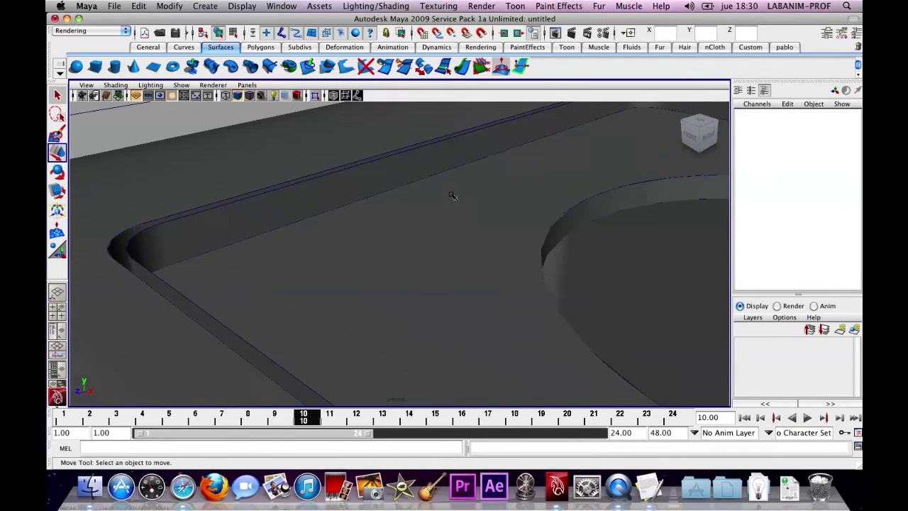
# Step: Create a planar surface from the lower square curve inside the recess
pyautogui.click(353, 206)
pyautogui.click(345, 206)
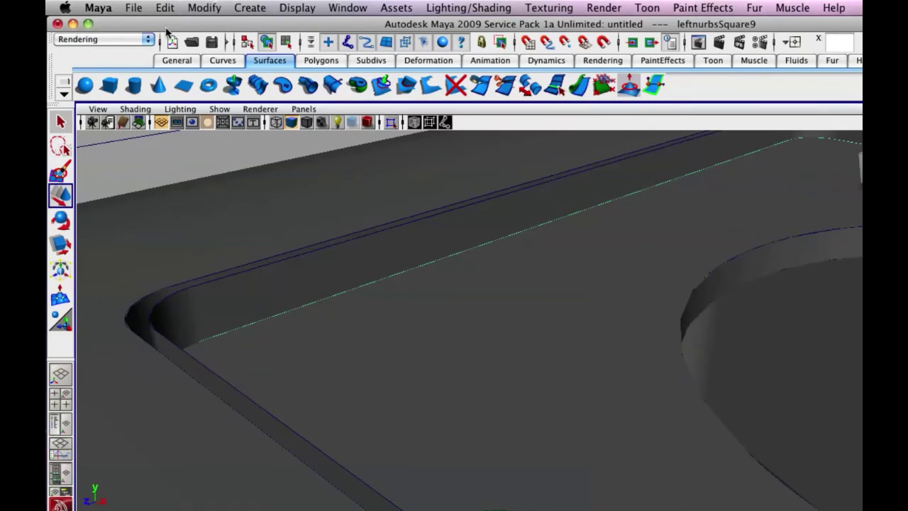
pyautogui.click(135, 43)
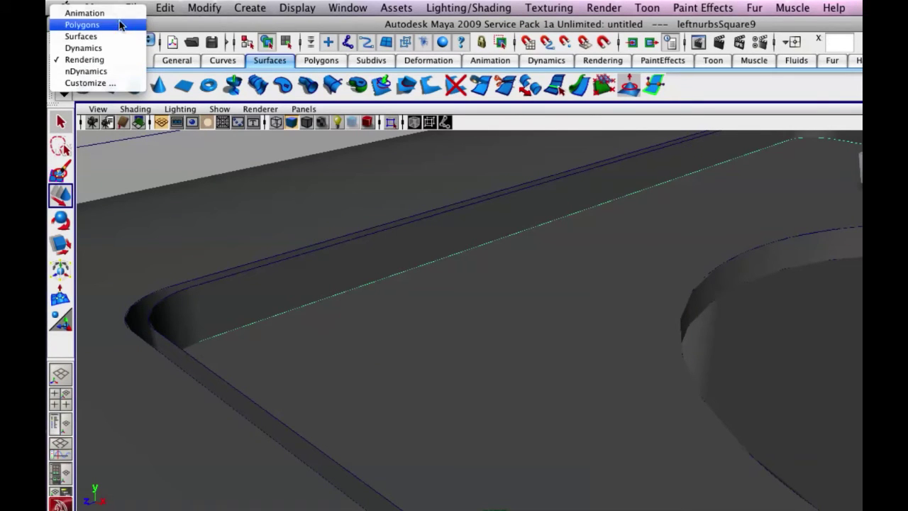
pyautogui.click(81, 36)
pyautogui.click(524, 9)
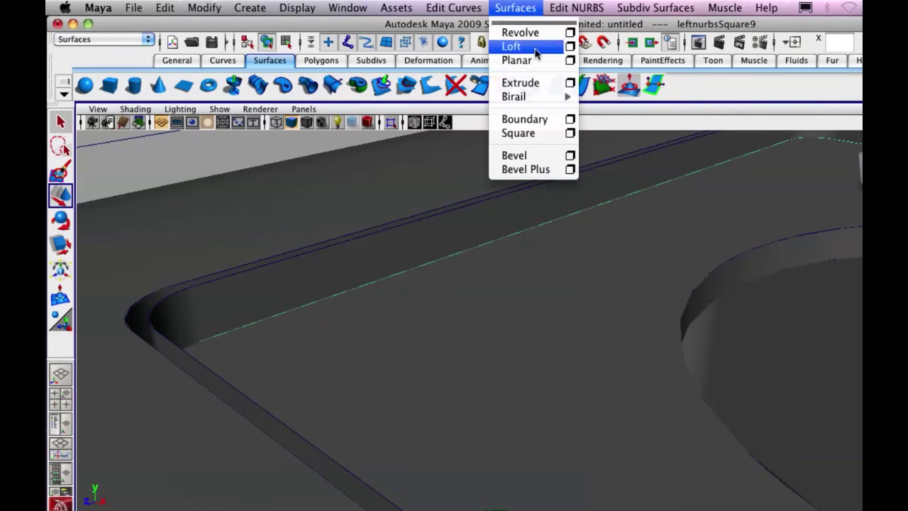
pyautogui.click(539, 60)
pyautogui.scroll(-5, 539, 234)
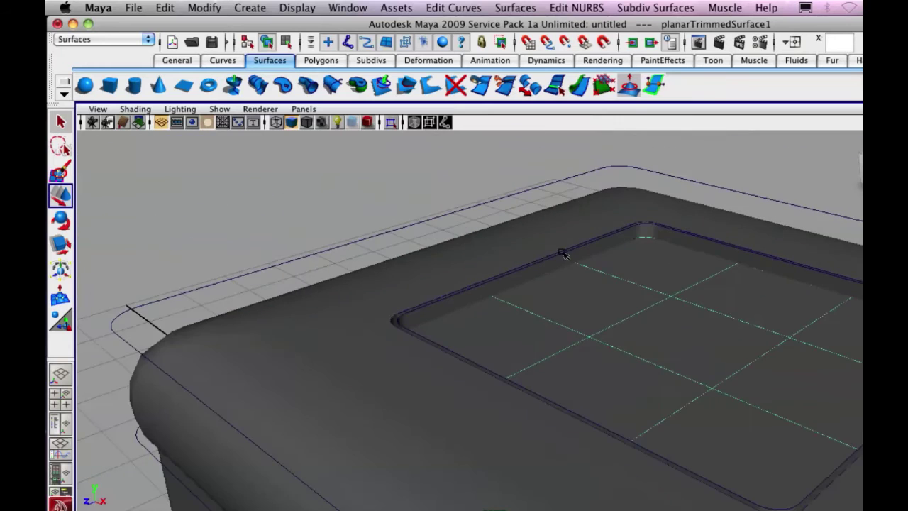
pyautogui.press('f')
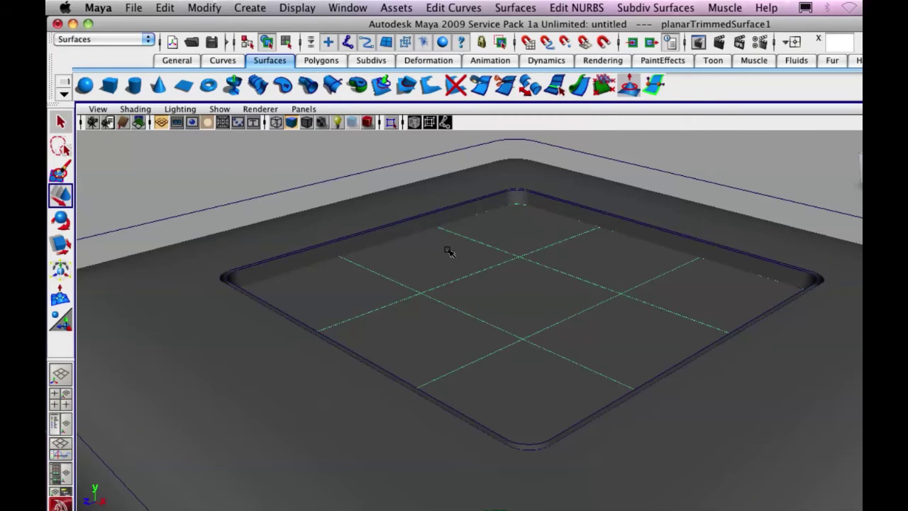
pyautogui.scroll(3, 513, 262)
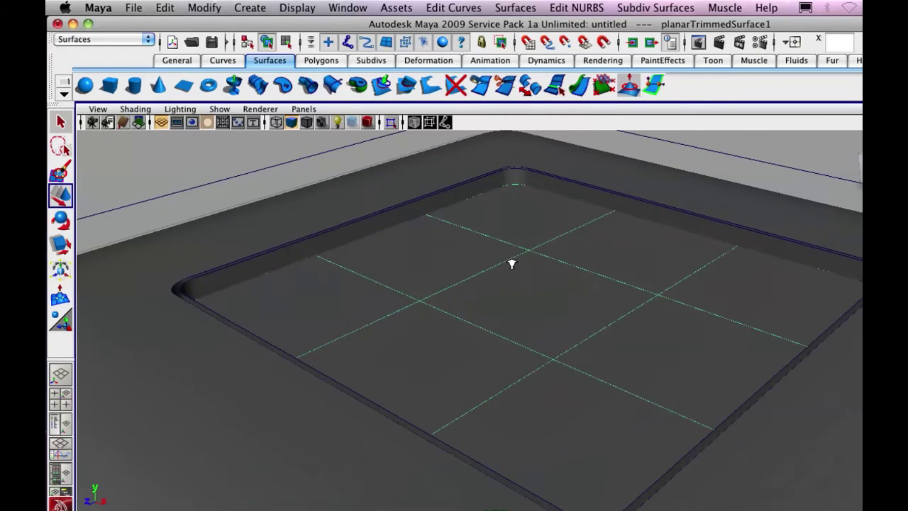
# Step: Create another planar surface from the upper inner square curve to cap the recess
pyautogui.click(191, 286)
pyautogui.press('g')
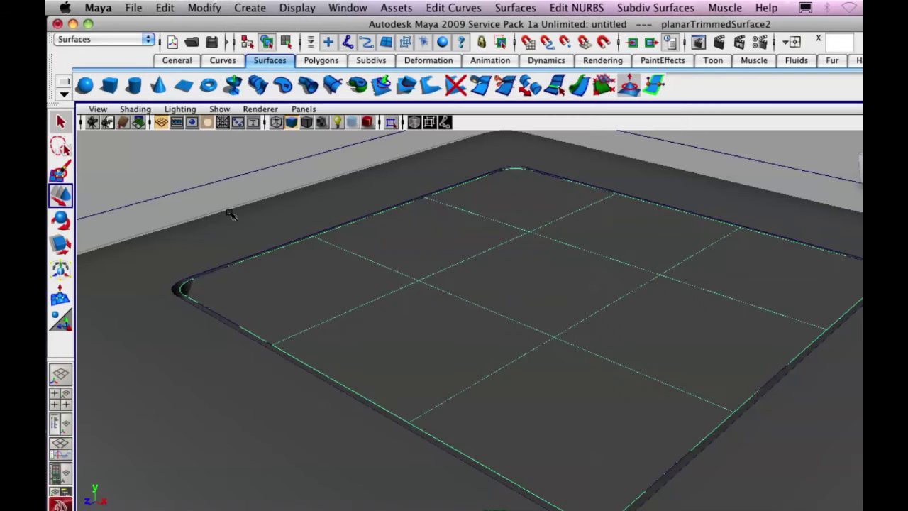
pyautogui.click(208, 161)
pyautogui.scroll(-5, 385, 253)
pyautogui.scroll(-3, 340, 277)
pyautogui.keyDown('alt'); pyautogui.moveTo(476, 329); pyautogui.dragTo(387, 262, button='middle'); pyautogui.keyUp('alt')
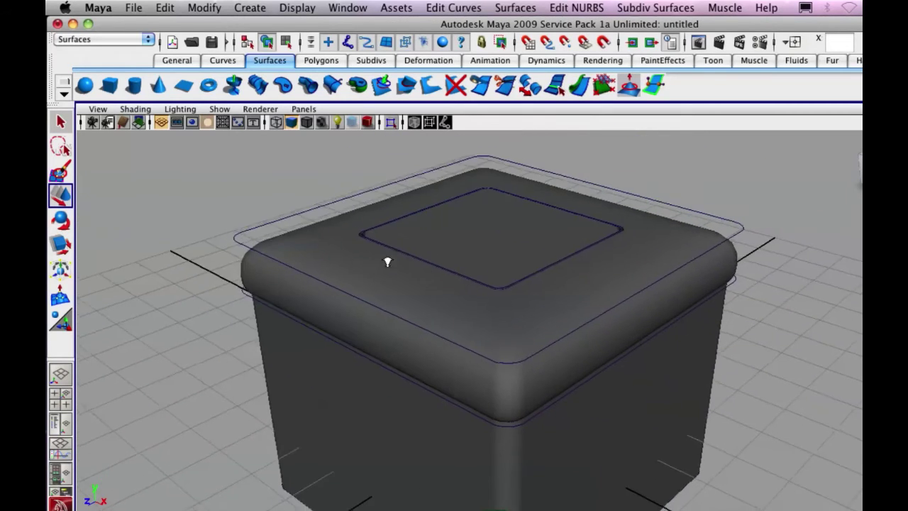
pyautogui.scroll(-2, 387, 261)
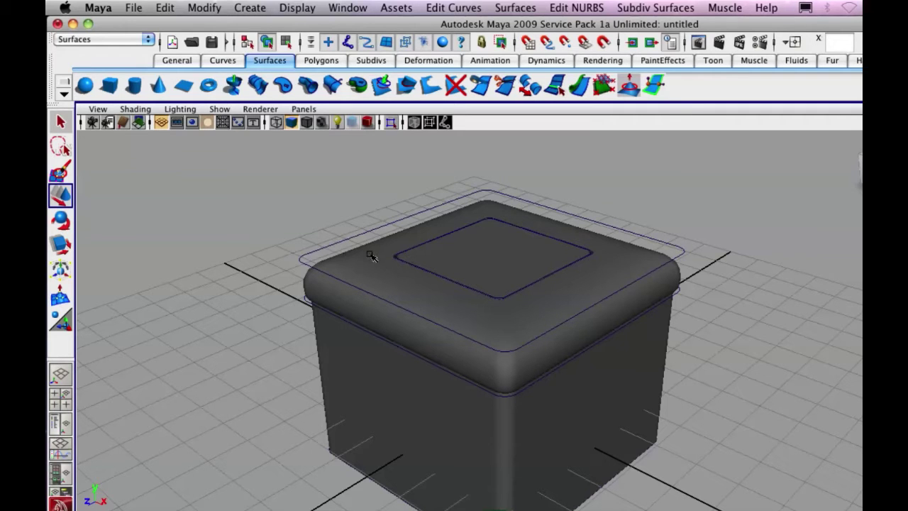
# Step: Delete the construction history of all objects in the scene
pyautogui.keyDown('alt'); pyautogui.moveTo(451, 258); pyautogui.dragTo(497, 262); pyautogui.keyUp('alt')
pyautogui.click(164, 8)
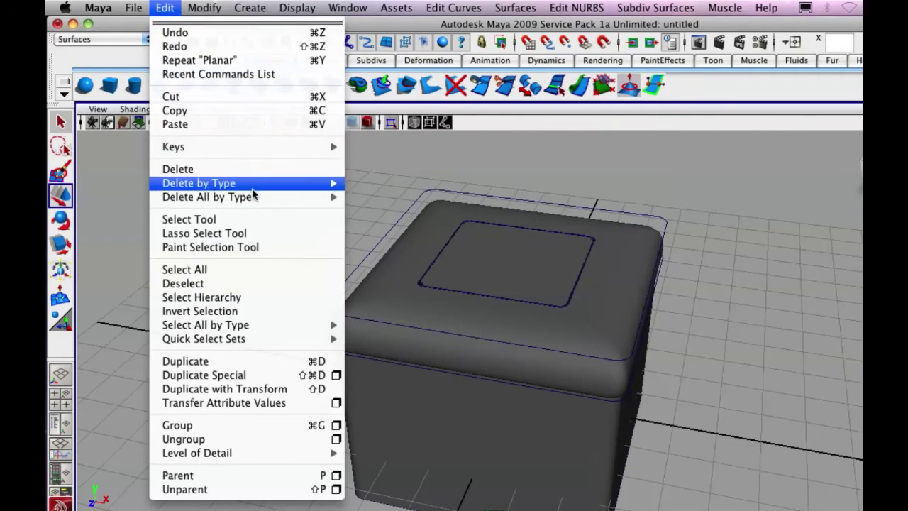
pyautogui.moveTo(324, 197)
pyautogui.click(370, 111)
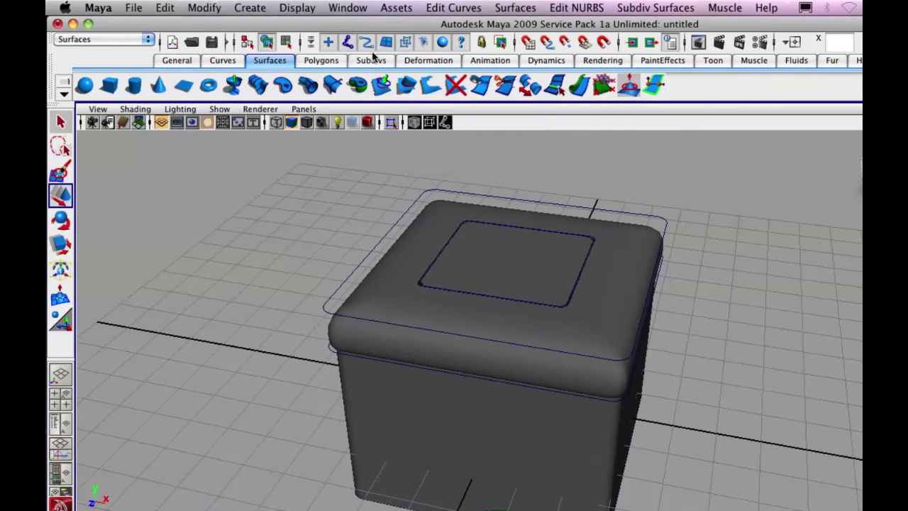
# Step: Delete all the construction curves around the box and its top recess
pyautogui.scroll(-5, 405, 153)
pyautogui.moveTo(405, 236); pyautogui.dragTo(655, 508)
pyautogui.press('Delete')
# Step: Remove the large rounded lofted surface around the top of the box from view
pyautogui.keyDown('alt'); pyautogui.moveTo(514, 400); pyautogui.dragTo(434, 366); pyautogui.keyUp('alt')
pyautogui.keyDown('alt'); pyautogui.moveTo(642, 355); pyautogui.dragTo(773, 387, button='right'); pyautogui.keyUp('alt')
pyautogui.keyDown('alt'); pyautogui.moveTo(488, 293); pyautogui.dragTo(424, 300, button='middle'); pyautogui.keyUp('alt')
pyautogui.keyDown('alt'); pyautogui.moveTo(425, 300); pyautogui.dragTo(472, 282, button='right'); pyautogui.keyUp('alt')
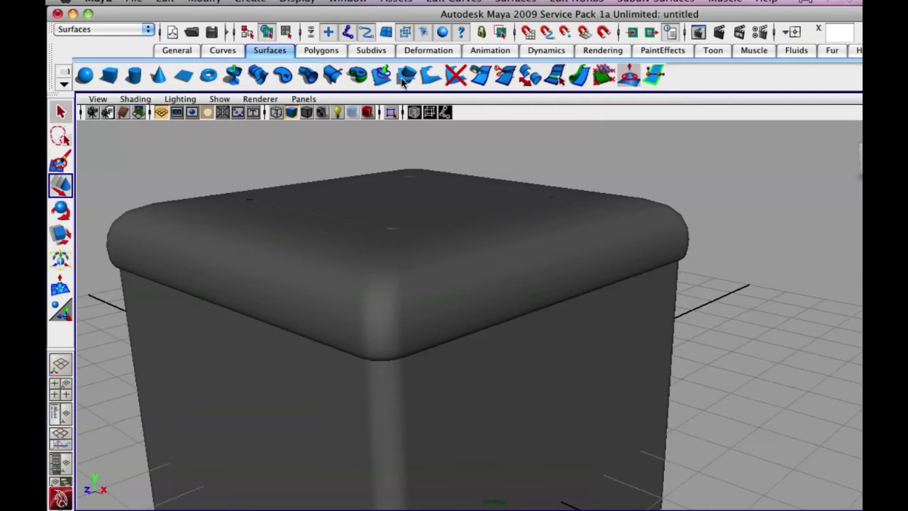
pyautogui.keyDown('alt'); pyautogui.moveTo(361, 142); pyautogui.dragTo(425, 195); pyautogui.keyUp('alt')
pyautogui.keyDown('alt'); pyautogui.moveTo(425, 195); pyautogui.dragTo(398, 199, button='right'); pyautogui.keyUp('alt')
pyautogui.keyDown('alt'); pyautogui.moveTo(486, 263); pyautogui.dragTo(458, 253); pyautogui.keyUp('alt')
pyautogui.keyDown('alt'); pyautogui.moveTo(458, 253); pyautogui.dragTo(454, 254, button='right'); pyautogui.keyUp('alt')
pyautogui.keyDown('alt'); pyautogui.moveTo(454, 254); pyautogui.dragTo(427, 211); pyautogui.keyUp('alt')
pyautogui.keyDown('alt'); pyautogui.moveTo(427, 210); pyautogui.dragTo(487, 277, button='right'); pyautogui.keyUp('alt')
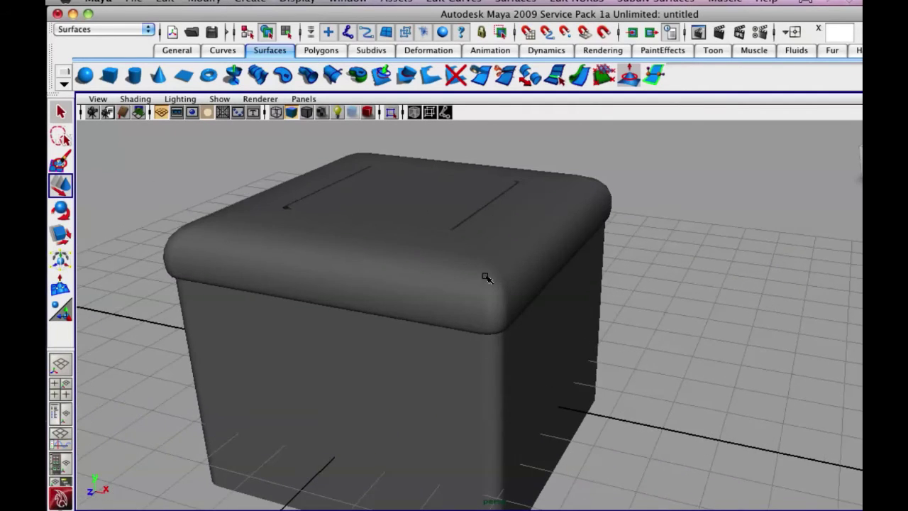
pyautogui.click(486, 277)
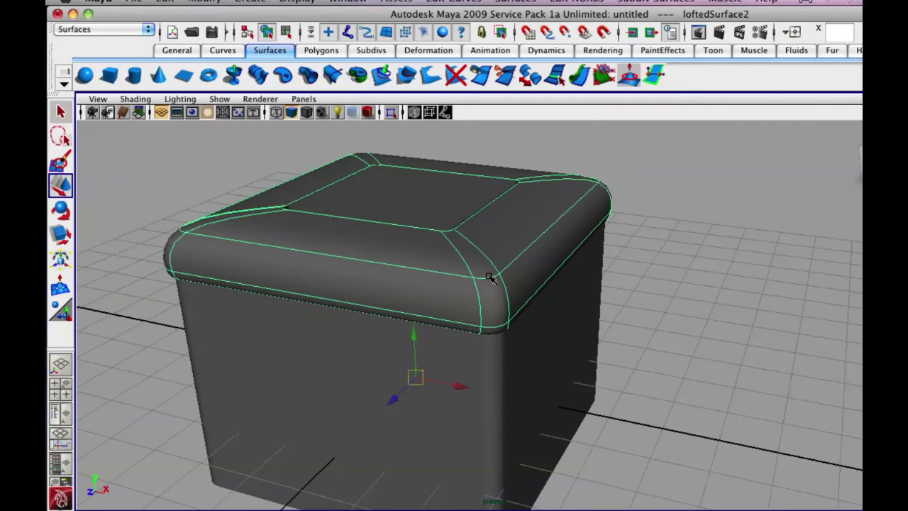
pyautogui.press('Delete')
# Step: Remove the circular lofted wall beneath the square top piece from view
pyautogui.keyDown('alt'); pyautogui.moveTo(489, 278); pyautogui.dragTo(521, 286); pyautogui.keyUp('alt')
pyautogui.keyDown('alt'); pyautogui.moveTo(522, 285); pyautogui.dragTo(663, 313, button='right'); pyautogui.keyUp('alt')
pyautogui.keyDown('alt'); pyautogui.moveTo(483, 256); pyautogui.dragTo(583, 387, button='middle'); pyautogui.keyUp('alt')
pyautogui.keyDown('alt'); pyautogui.moveTo(583, 388); pyautogui.dragTo(507, 294); pyautogui.keyUp('alt')
pyautogui.click(500, 291)
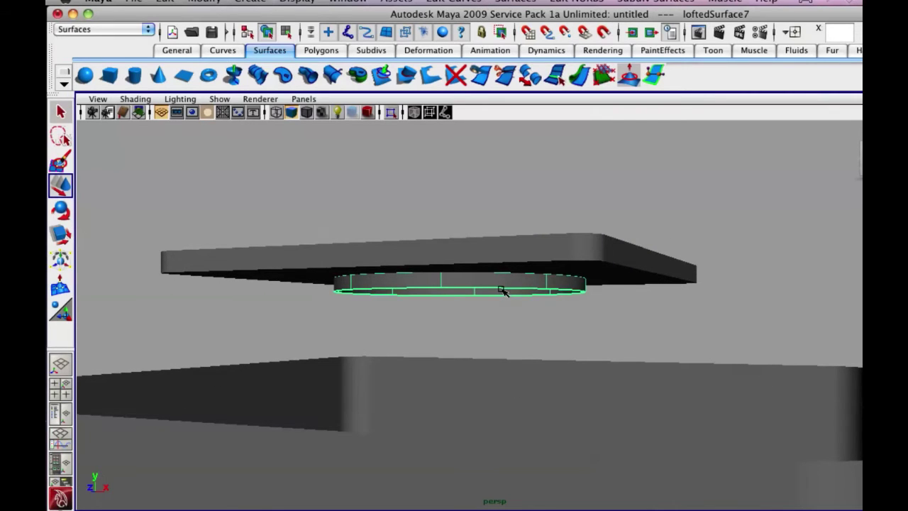
pyautogui.press('Delete')
# Step: Remove the tall lofted side walls of the box from view, leaving only the square top piece
pyautogui.keyDown('alt'); pyautogui.moveTo(501, 290); pyautogui.dragTo(397, 272); pyautogui.keyUp('alt')
pyautogui.keyDown('alt'); pyautogui.moveTo(397, 272); pyautogui.dragTo(362, 266, button='right'); pyautogui.keyUp('alt')
pyautogui.moveTo(266, 255); pyautogui.dragTo(509, 303)
pyautogui.keyDown('alt'); pyautogui.moveTo(509, 303); pyautogui.dragTo(449, 308); pyautogui.keyUp('alt')
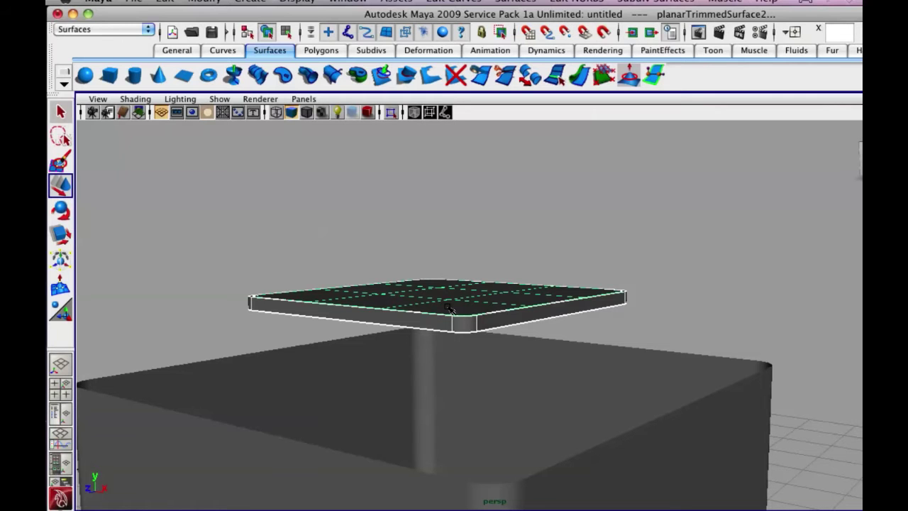
pyautogui.click(478, 251)
pyautogui.keyDown('alt'); pyautogui.moveTo(436, 217); pyautogui.dragTo(474, 307); pyautogui.keyUp('alt')
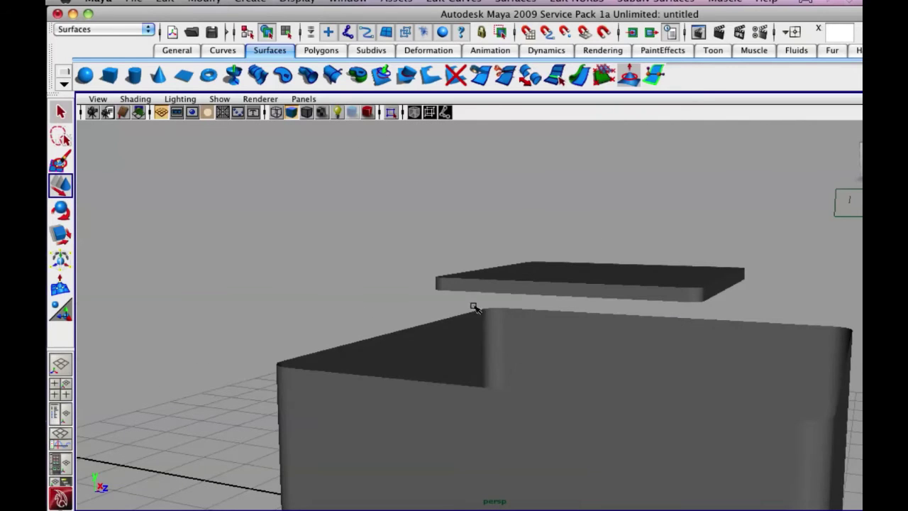
pyautogui.click(481, 322)
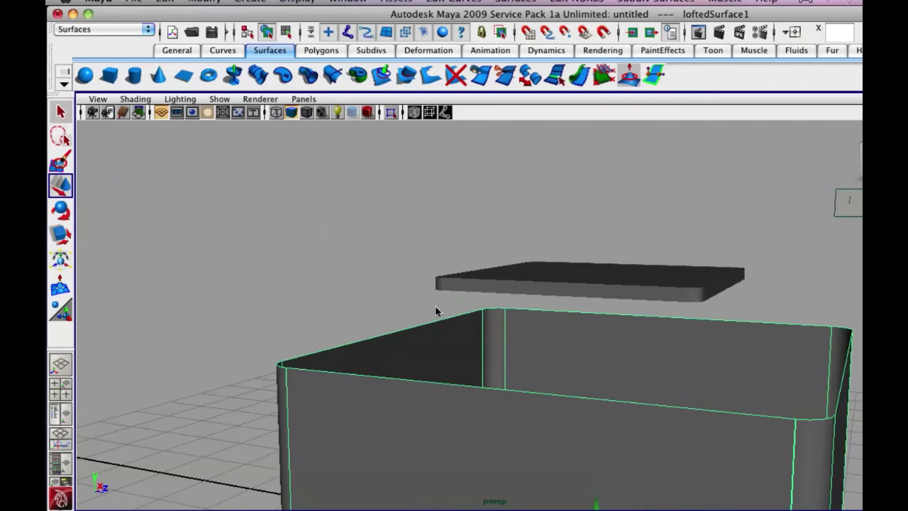
pyautogui.press('Delete')
pyautogui.press('space')
pyautogui.press('space')
pyautogui.keyDown('alt'); pyautogui.moveTo(571, 248); pyautogui.dragTo(440, 189); pyautogui.keyUp('alt')
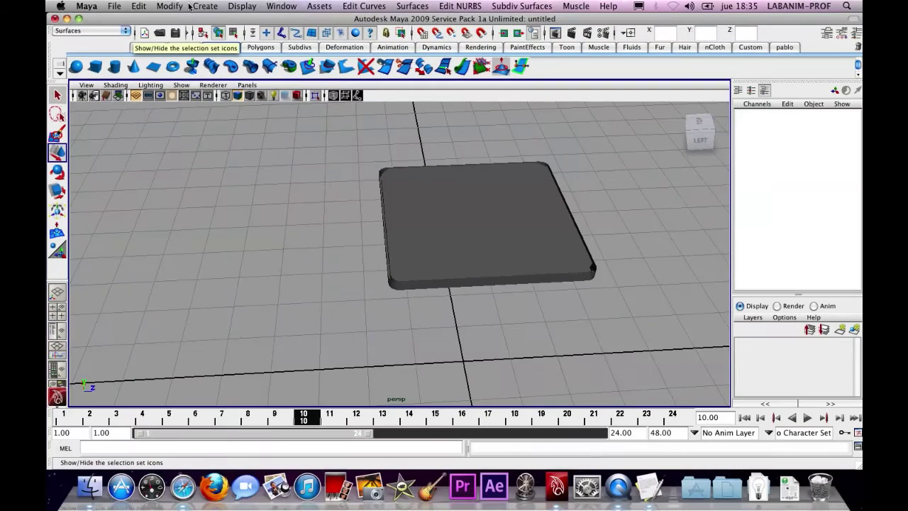
pyautogui.click(226, 6)
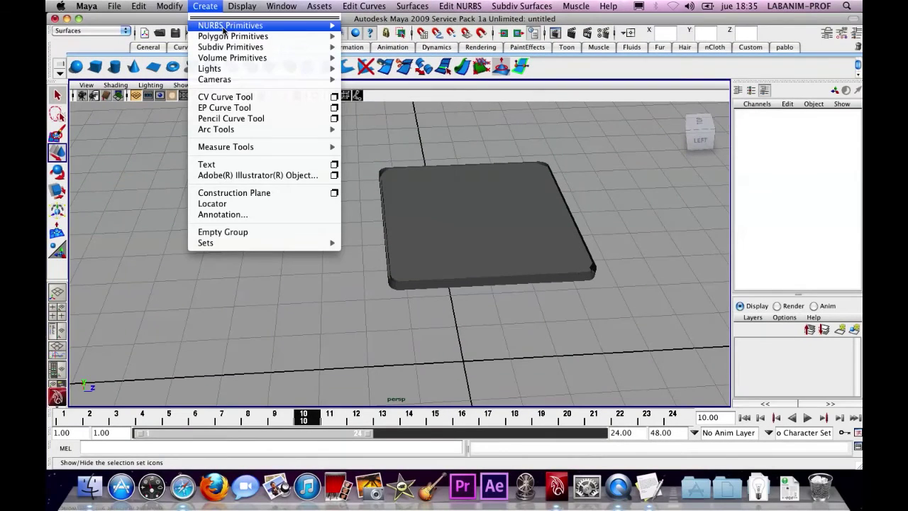
pyautogui.moveTo(286, 29)
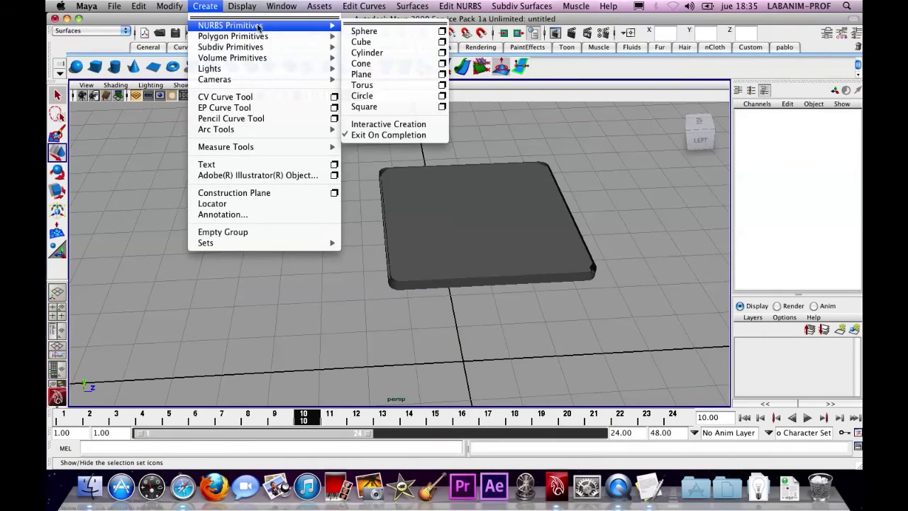
pyautogui.click(375, 54)
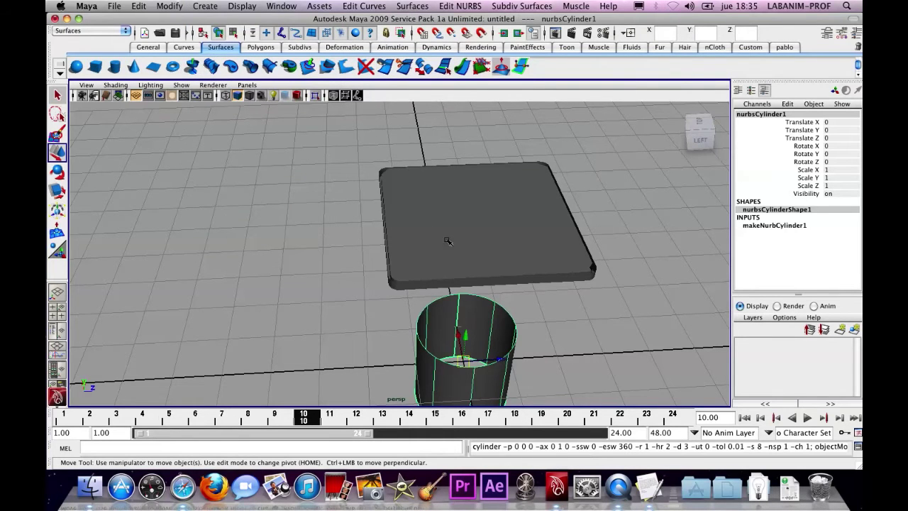
pyautogui.keyDown('alt'); pyautogui.moveTo(469, 331); pyautogui.dragTo(419, 262); pyautogui.keyUp('alt')
pyautogui.press('Delete')
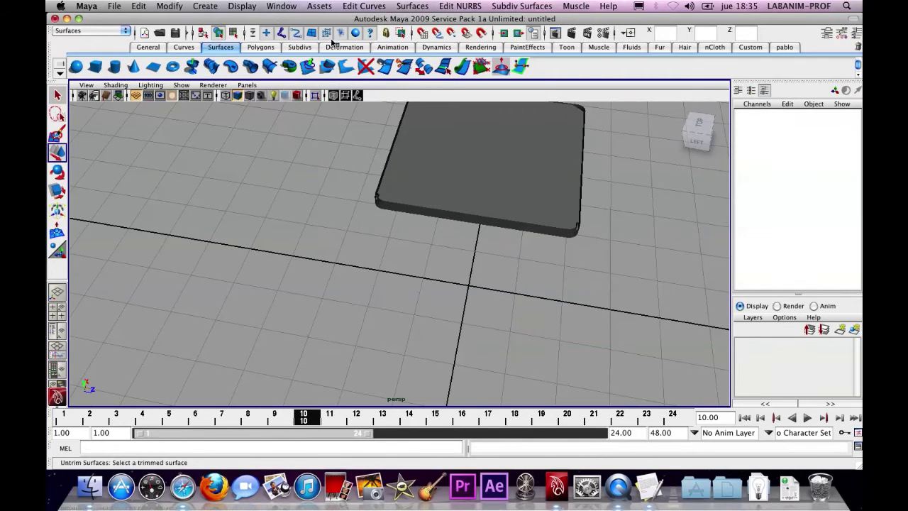
# Step: Create a NURBS cylinder with Caps set to Both, radius 1 and height 2
pyautogui.click(205, 6)
pyautogui.moveTo(234, 27)
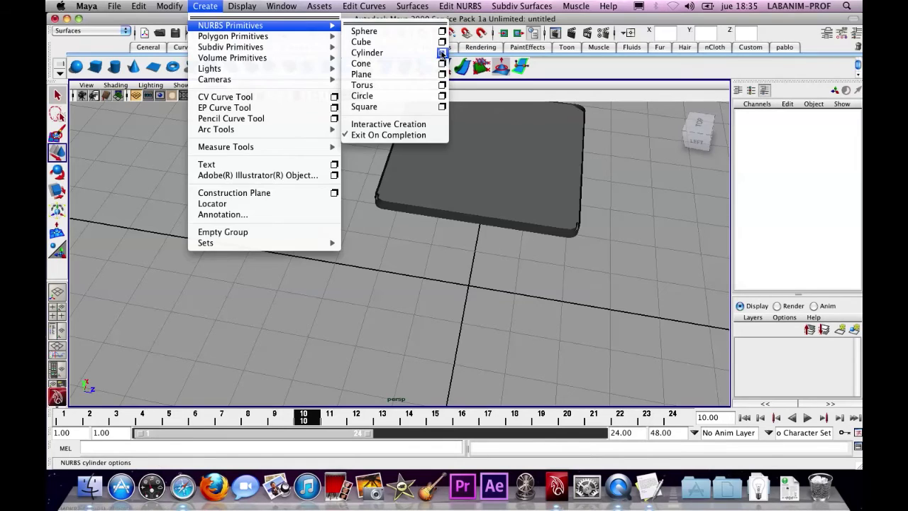
pyautogui.click(442, 53)
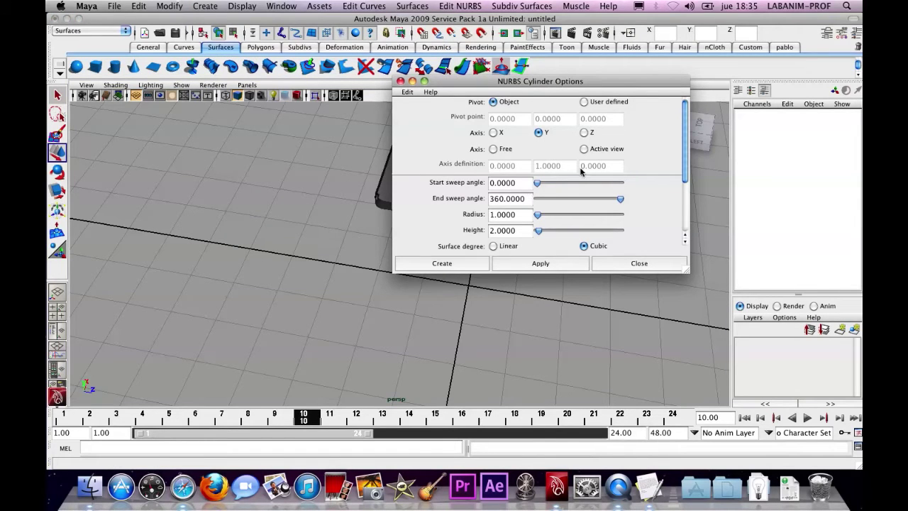
pyautogui.scroll(-3, 590, 180)
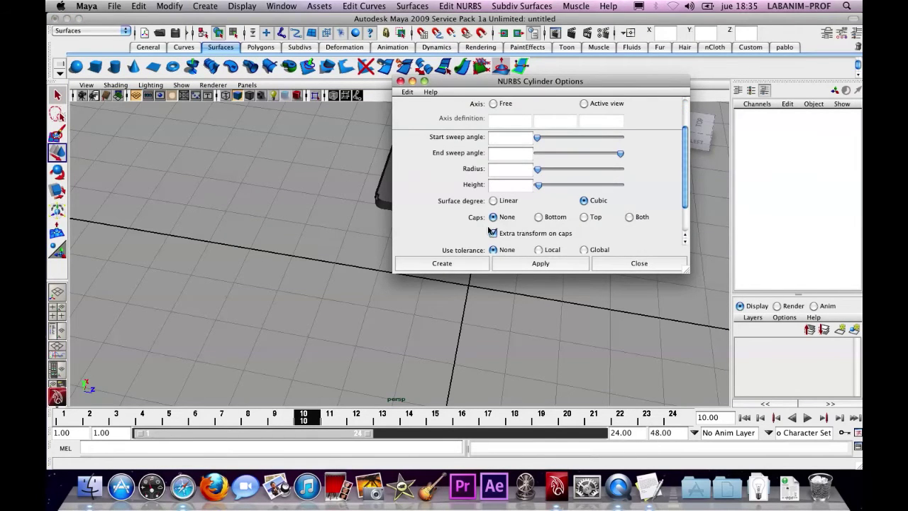
pyautogui.click(627, 219)
pyautogui.click(442, 263)
pyautogui.keyDown('alt'); pyautogui.moveTo(464, 279); pyautogui.dragTo(472, 257); pyautogui.keyUp('alt')
pyautogui.press('r')
pyautogui.moveTo(451, 303); pyautogui.dragTo(484, 305)
pyautogui.click(487, 245)
pyautogui.click(486, 245)
pyautogui.keyDown('alt'); pyautogui.moveTo(556, 348); pyautogui.dragTo(541, 274); pyautogui.keyUp('alt')
pyautogui.click(541, 274)
pyautogui.click(464, 308)
pyautogui.keyDown('alt'); pyautogui.moveTo(477, 238); pyautogui.dragTo(502, 316); pyautogui.keyUp('alt')
pyautogui.click(465, 226)
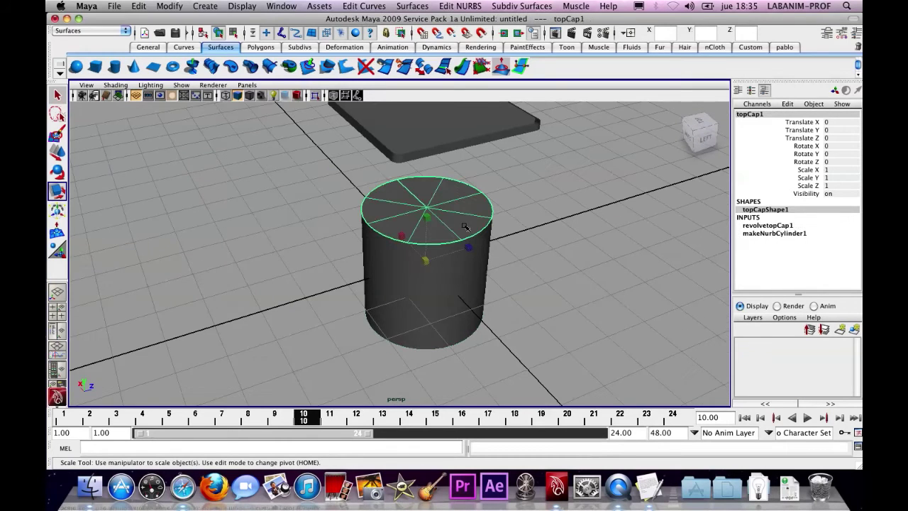
pyautogui.press('Delete')
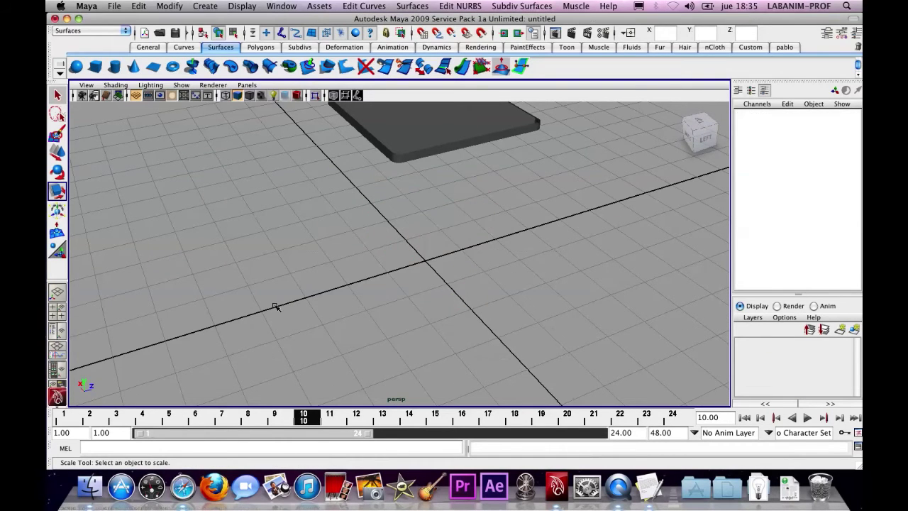
pyautogui.click(208, 8)
pyautogui.moveTo(242, 28)
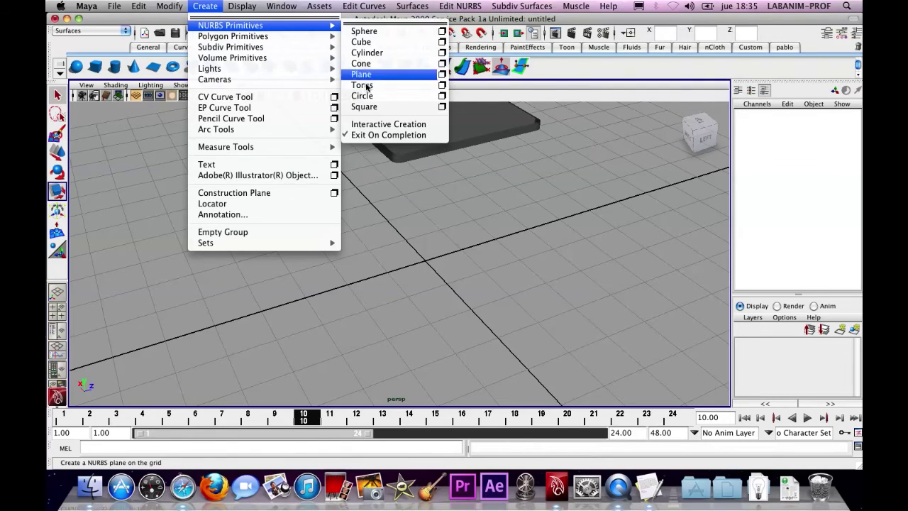
pyautogui.click(442, 52)
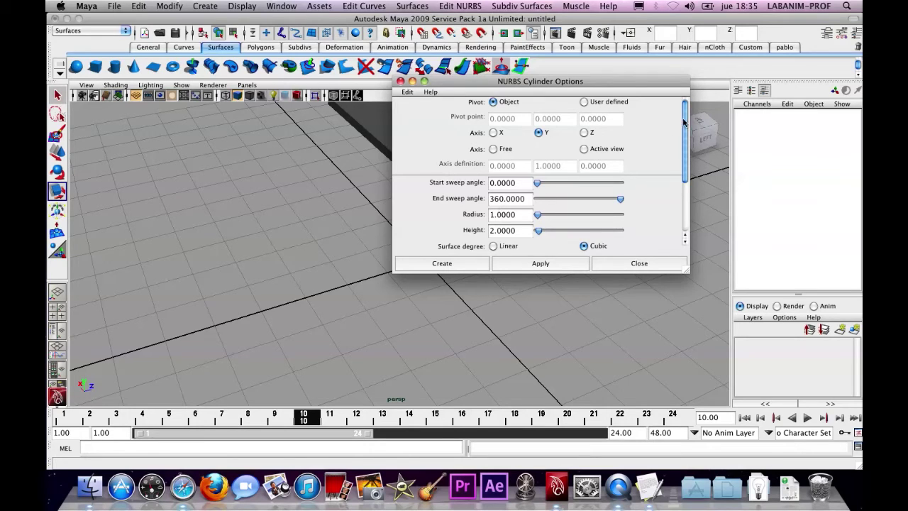
pyautogui.moveTo(683, 122); pyautogui.dragTo(683, 170)
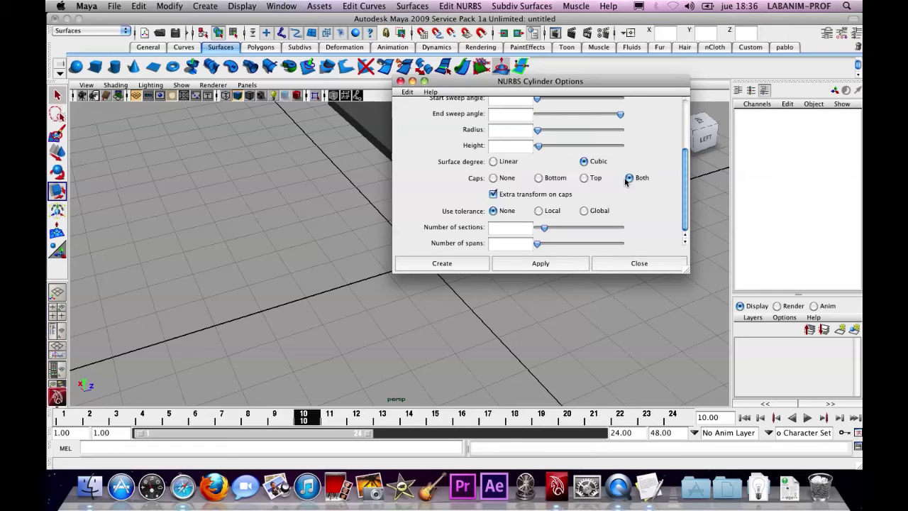
pyautogui.click(442, 263)
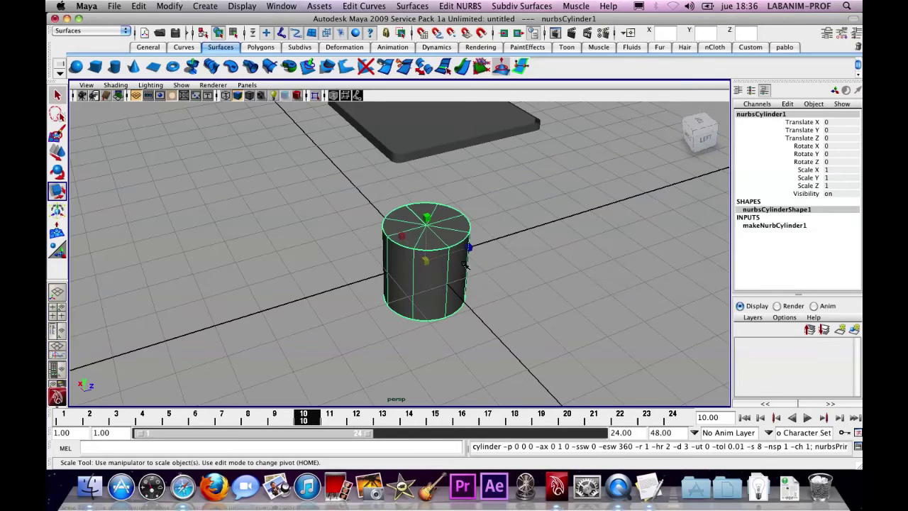
pyautogui.press('Delete')
# Step: Create a NURBS cylinder at the origin with the current cylinder options
pyautogui.click(208, 9)
pyautogui.moveTo(244, 26)
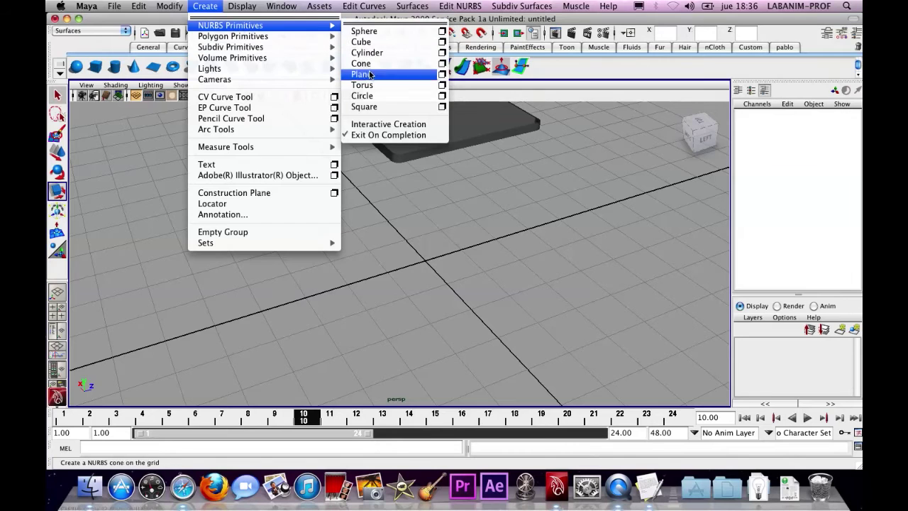
pyautogui.click(443, 54)
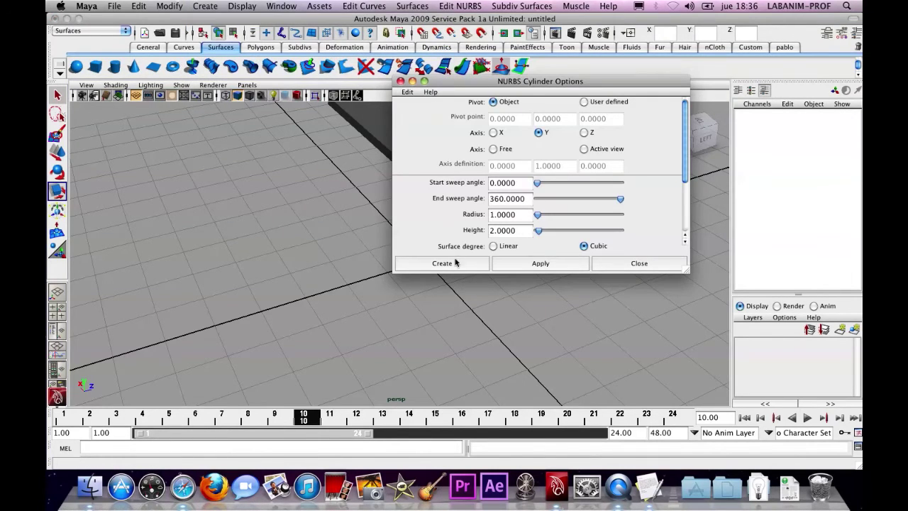
pyautogui.click(442, 262)
# Step: Lay the cylinder on its side with Rotate X set to 90, switching selection to hierarchy mode
pyautogui.press('e')
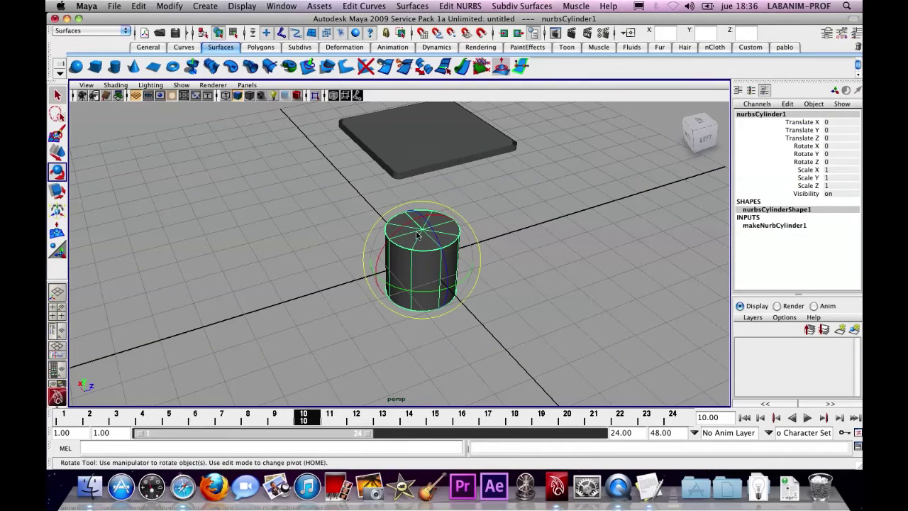
pyautogui.moveTo(409, 227); pyautogui.dragTo(412, 288)
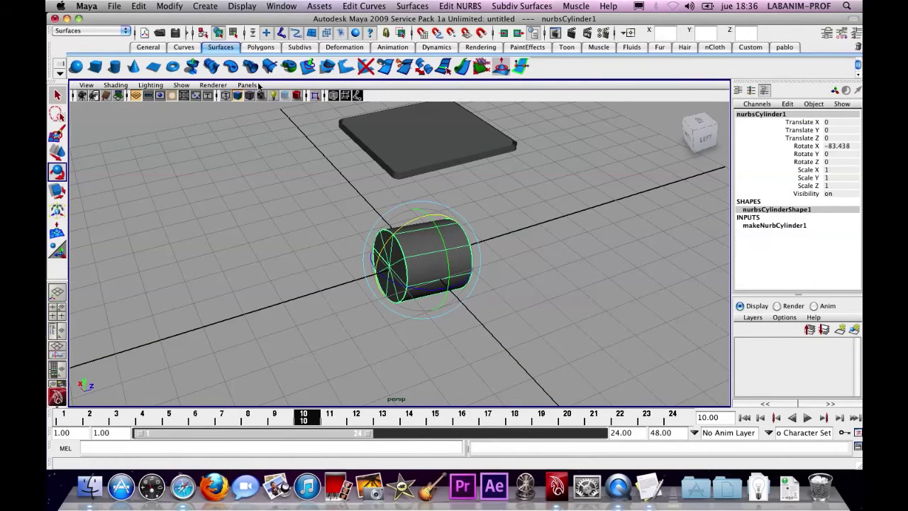
pyautogui.click(204, 34)
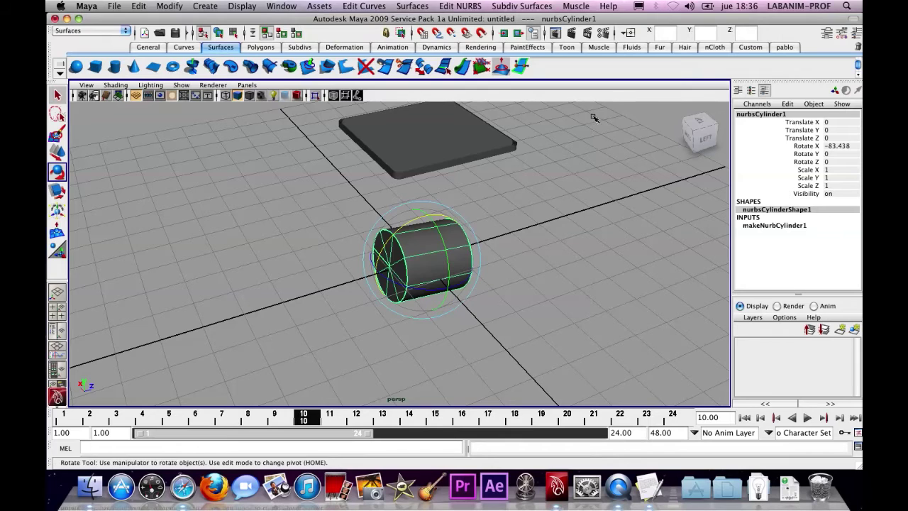
pyautogui.doubleClick(836, 147)
pyautogui.write('90')
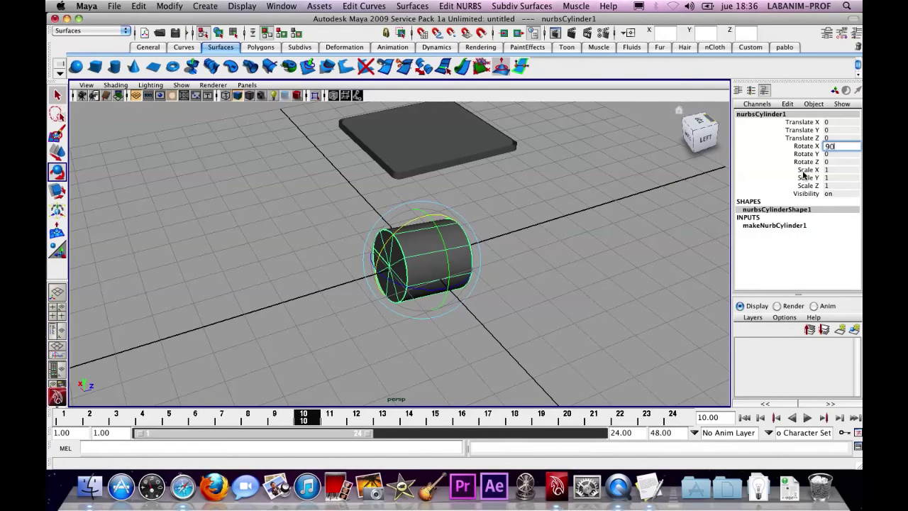
pyautogui.press('Return')
# Step: Raise the cylinder to about 3.03 in Y, near the square top piece, and check its position from above
pyautogui.press('w')
pyautogui.moveTo(422, 231); pyautogui.dragTo(422, 103)
pyautogui.press('space')
pyautogui.press('space')
pyautogui.scroll(5, 374, 225)
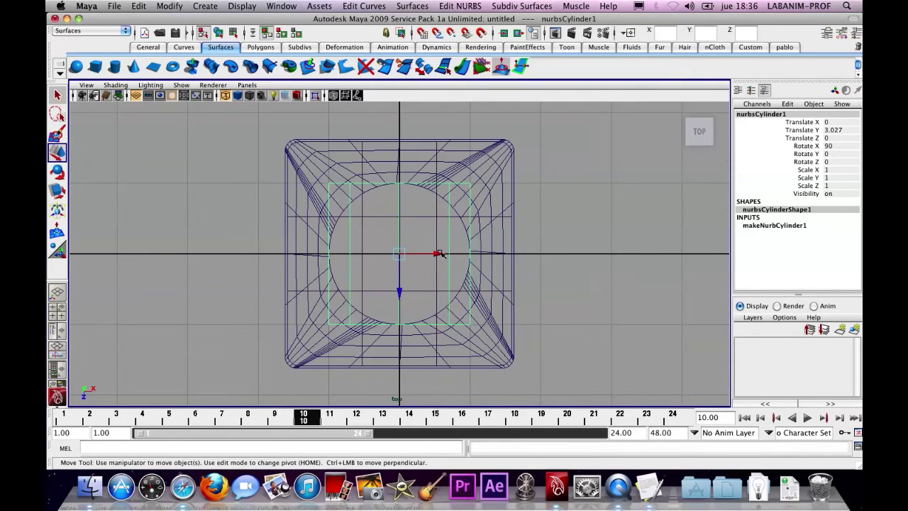
pyautogui.press('space')
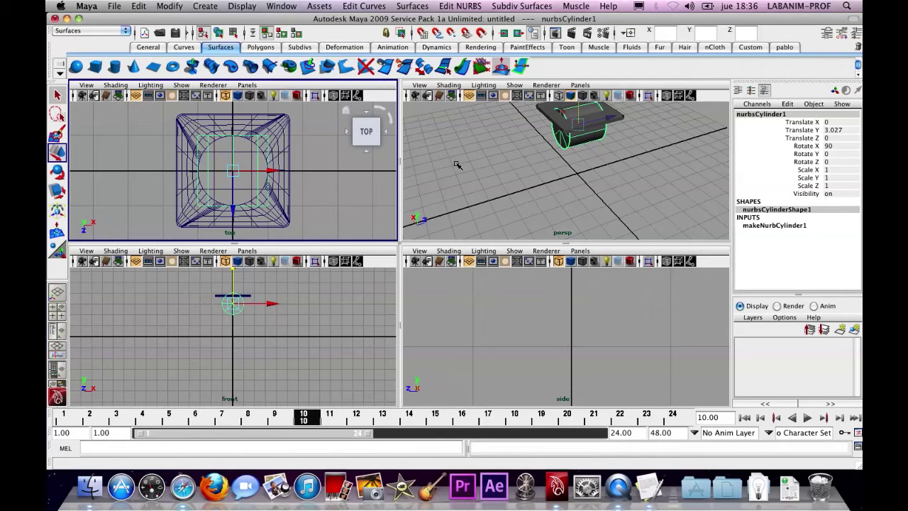
pyautogui.press('space')
# Step: Thin the cylinder to a scale of about 0.22 and place it along the top piece's edge at about X -1.53, Y 3.72
pyautogui.press('r')
pyautogui.moveTo(423, 160); pyautogui.dragTo(363, 142)
pyautogui.press('w')
pyautogui.moveTo(424, 130); pyautogui.dragTo(446, 147)
pyautogui.press('r')
pyautogui.moveTo(497, 156); pyautogui.dragTo(427, 162)
# Step: Lengthen the cylinder along the top piece's edge to a Scale Y of about 1.59
pyautogui.keyDown('alt'); pyautogui.moveTo(428, 163); pyautogui.dragTo(493, 214, button='right'); pyautogui.keyUp('alt')
pyautogui.keyDown('alt'); pyautogui.moveTo(493, 215); pyautogui.dragTo(372, 229); pyautogui.keyUp('alt')
pyautogui.click(305, 195)
pyautogui.moveTo(338, 194)
pyautogui.keyDown('alt'); pyautogui.mouseDown()
pyautogui.moveTo(374, 222)
pyautogui.moveTo(397, 203)
pyautogui.moveTo(354, 200)
pyautogui.mouseUp(); pyautogui.keyUp('alt')
pyautogui.click(349, 220)
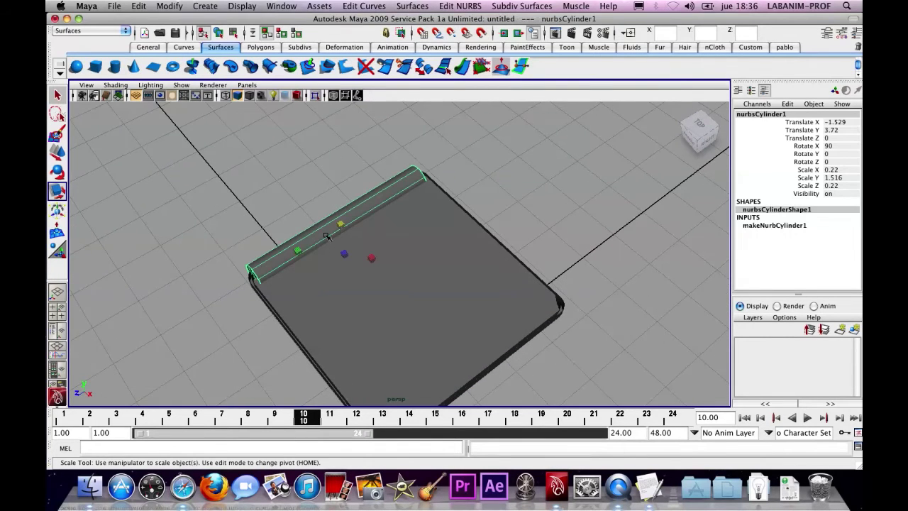
pyautogui.moveTo(304, 249); pyautogui.dragTo(362, 213)
# Step: Examine the overlapping lofted surfaces at the rounded corner of the square top piece
pyautogui.keyDown('alt'); pyautogui.moveTo(362, 212); pyautogui.dragTo(453, 230, button='right'); pyautogui.keyUp('alt')
pyautogui.click(453, 231)
pyautogui.click(553, 308)
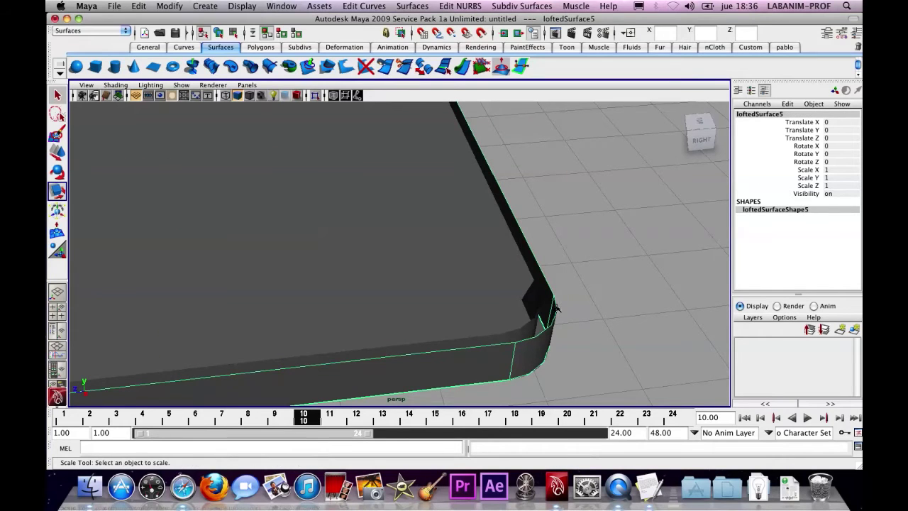
pyautogui.click(548, 290)
pyautogui.click(547, 339)
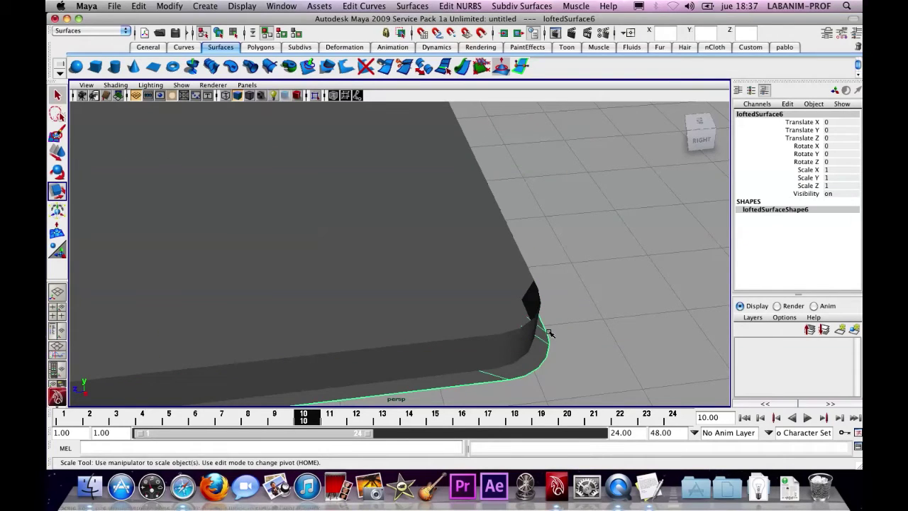
pyautogui.click(537, 303)
pyautogui.keyDown('alt'); pyautogui.moveTo(534, 304); pyautogui.dragTo(400, 281); pyautogui.keyUp('alt')
pyautogui.click(343, 264)
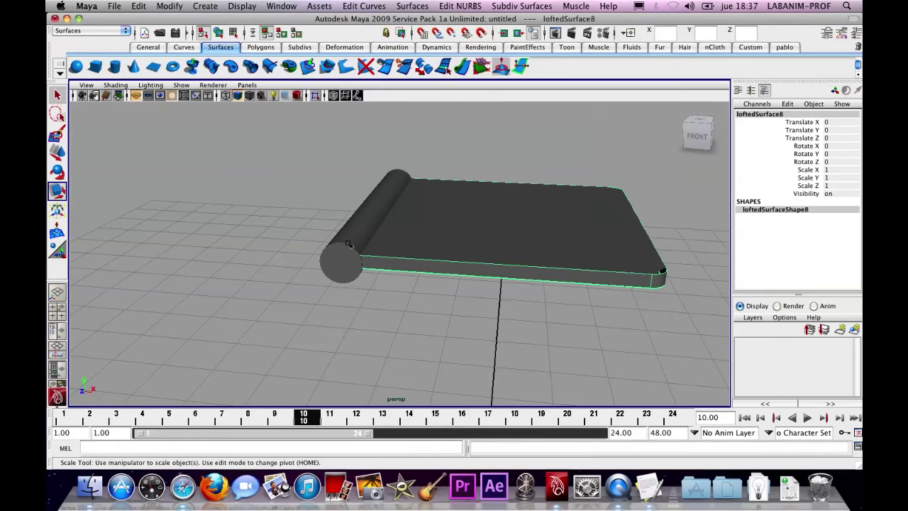
# Step: Raise the edge cylinder slightly to a Translate Y of about 3.78
pyautogui.click(348, 244)
pyautogui.press('w')
pyautogui.moveTo(375, 186); pyautogui.dragTo(376, 176)
# Step: Show all hidden objects so the full box appears around the top piece and edge cylinder
pyautogui.click(242, 5)
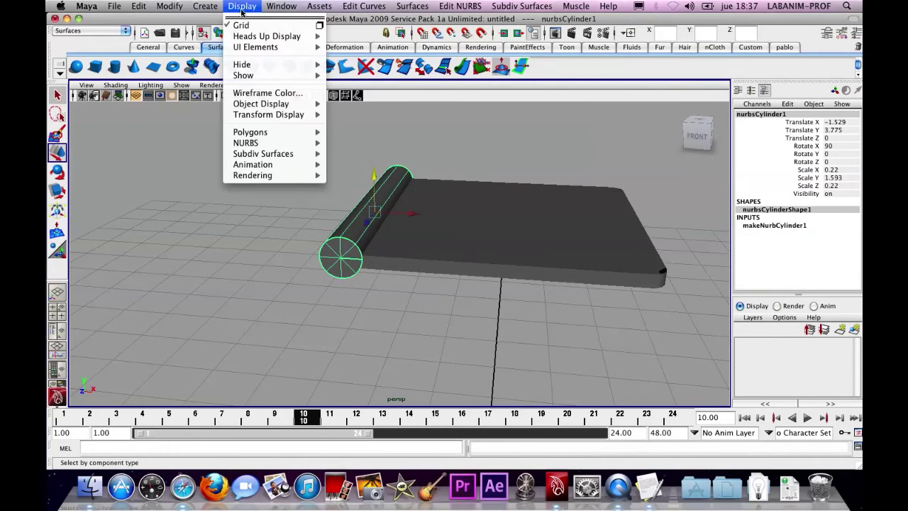
pyautogui.moveTo(253, 78)
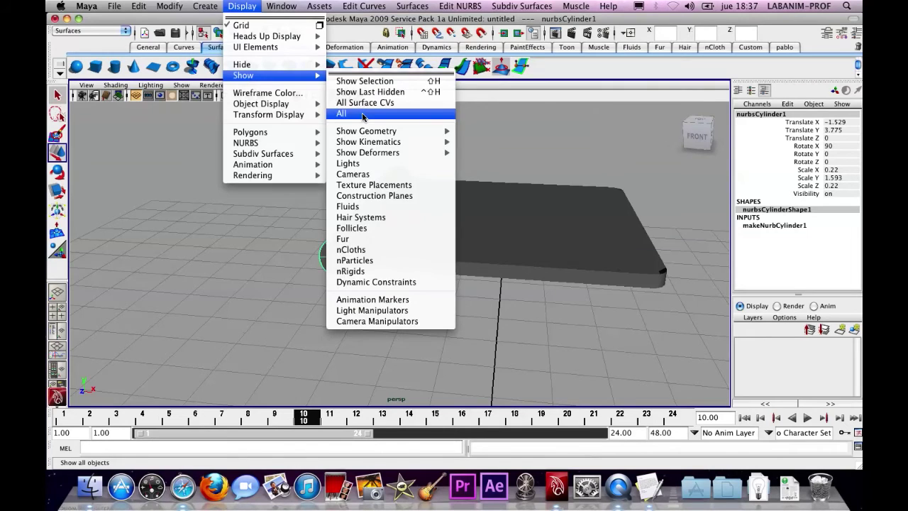
pyautogui.click(364, 114)
pyautogui.keyDown('alt'); pyautogui.moveTo(515, 238); pyautogui.dragTo(389, 284); pyautogui.keyUp('alt')
# Step: Hide the box's body and rounded rim surfaces, keeping the square top piece and the cylinder displayed
pyautogui.press('r')
pyautogui.moveTo(282, 298); pyautogui.dragTo(283, 301)
pyautogui.press('w')
pyautogui.moveTo(342, 319); pyautogui.dragTo(401, 210)
pyautogui.click(408, 296)
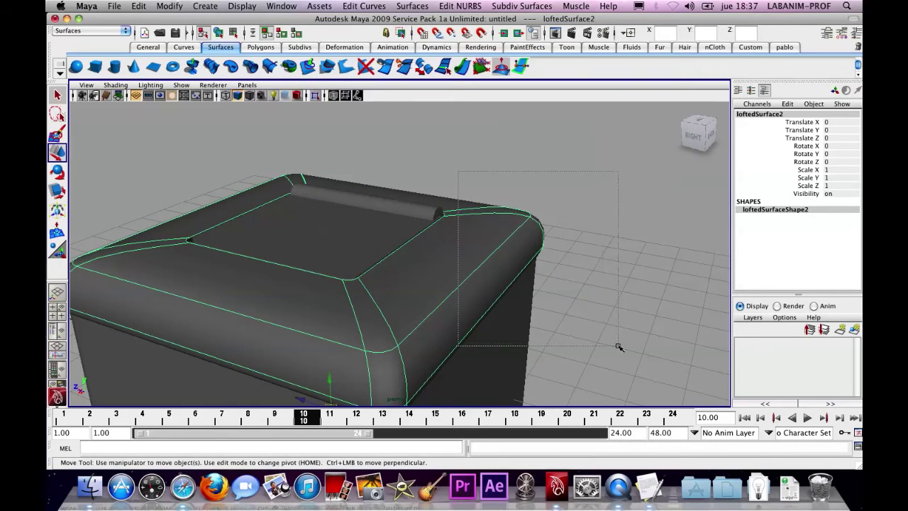
pyautogui.moveTo(609, 321); pyautogui.dragTo(610, 322)
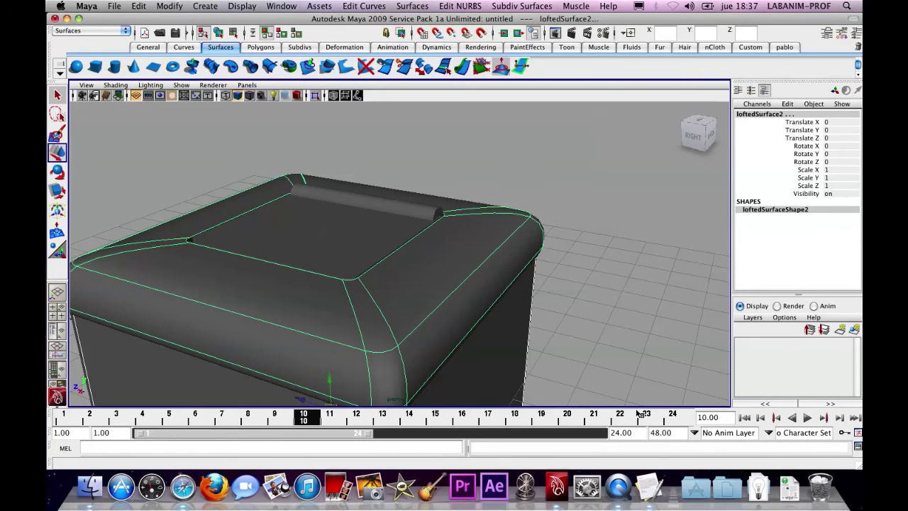
pyautogui.press('Delete')
pyautogui.keyDown('alt'); pyautogui.moveTo(431, 267); pyautogui.dragTo(461, 251); pyautogui.keyUp('alt')
# Step: Hide the overlapping lofted side surfaces of the top piece and group its remaining parts with the edge cylinder
pyautogui.click(360, 219)
pyautogui.click(463, 252)
pyautogui.keyDown('alt'); pyautogui.moveTo(402, 254); pyautogui.dragTo(328, 248); pyautogui.keyUp('alt')
pyautogui.keyDown('alt'); pyautogui.moveTo(329, 248); pyautogui.dragTo(543, 310, button='right'); pyautogui.keyUp('alt')
pyautogui.keyDown('alt'); pyautogui.moveTo(544, 310); pyautogui.dragTo(329, 186); pyautogui.keyUp('alt')
pyautogui.click(289, 175)
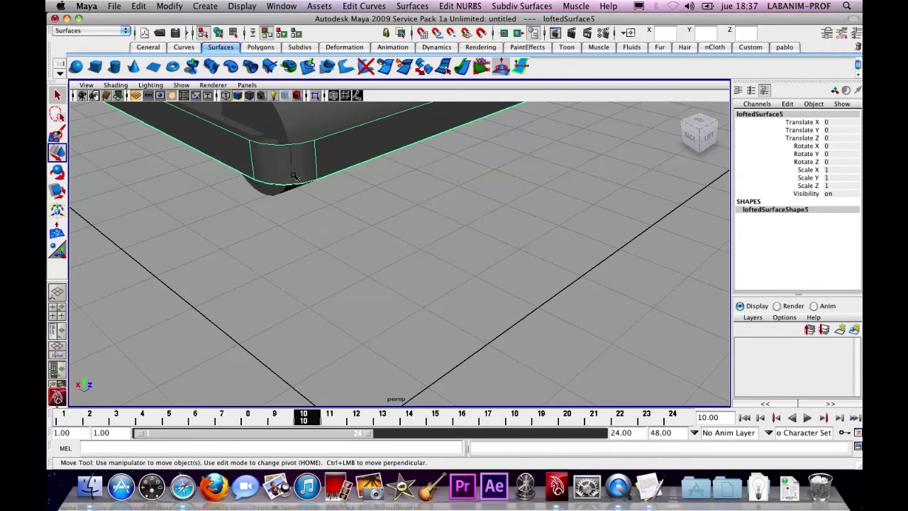
pyautogui.click(297, 178)
pyautogui.click(277, 182)
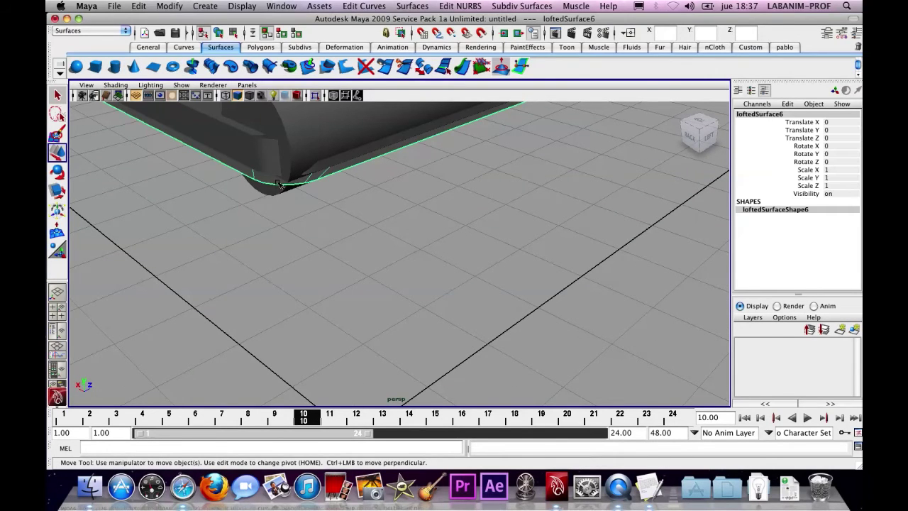
pyautogui.click(300, 186)
pyautogui.keyDown('alt'); pyautogui.moveTo(300, 187); pyautogui.dragTo(462, 189); pyautogui.keyUp('alt')
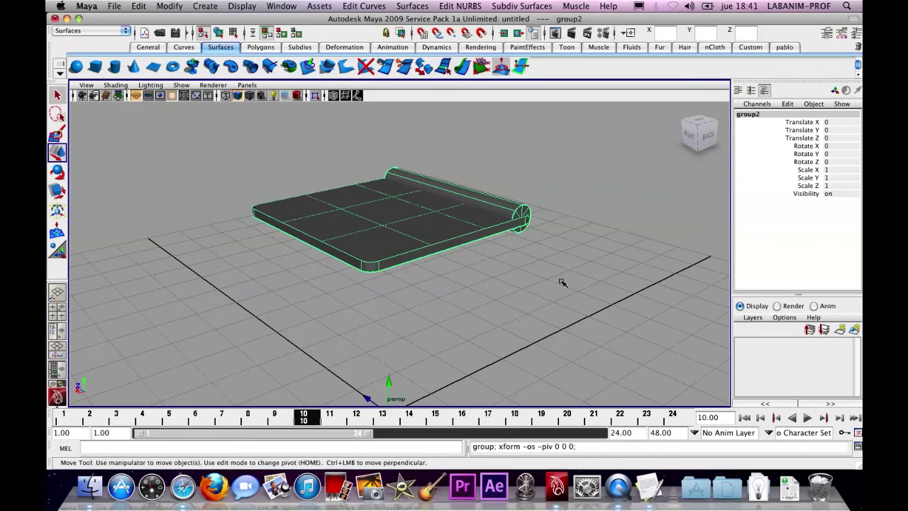
# Step: Try moving and rotating the group about its pivot at the world origin, undoing both changes
pyautogui.keyDown('alt'); pyautogui.moveTo(630, 263); pyautogui.dragTo(397, 376, button='right'); pyautogui.keyUp('alt')
pyautogui.moveTo(394, 380)
pyautogui.mouseDown()
pyautogui.moveTo(349, 330)
pyautogui.moveTo(375, 341)
pyautogui.moveTo(402, 335)
pyautogui.moveTo(367, 379)
pyautogui.moveTo(385, 354)
pyautogui.moveTo(432, 340)
pyautogui.moveTo(396, 364)
pyautogui.mouseUp()
pyautogui.press('super+z')
pyautogui.press('e')
pyautogui.press('super+z')
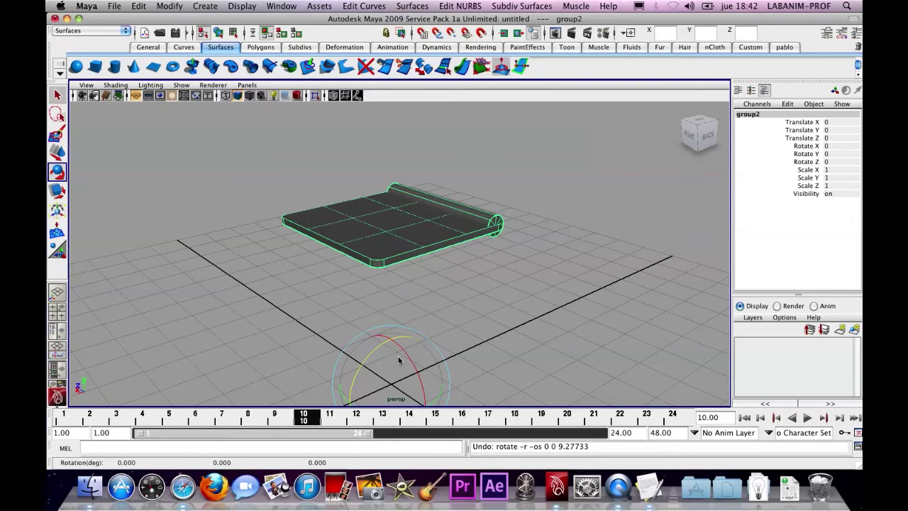
# Step: Raise the group's pivot from the origin to the top piece and shift it toward the edge cylinder in the front view
pyautogui.press('Home')
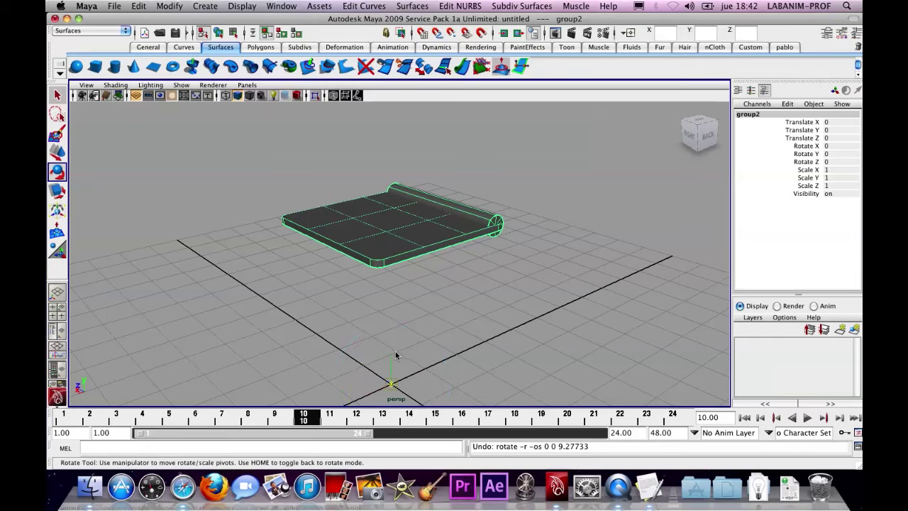
pyautogui.moveTo(394, 360); pyautogui.dragTo(396, 177)
pyautogui.press('Home')
pyautogui.press('space')
pyautogui.moveTo(426, 243); pyautogui.dragTo(471, 268)
pyautogui.press('space')
pyautogui.press('space')
pyautogui.press('space')
pyautogui.press('w')
pyautogui.click(398, 137)
pyautogui.moveTo(397, 138); pyautogui.dragTo(360, 144)
# Step: Place the group's pivot precisely at the center of the cylinder's circular end in the front view
pyautogui.press('e')
pyautogui.press('f')
pyautogui.keyDown('alt'); pyautogui.moveTo(261, 173); pyautogui.dragTo(500, 173, button='middle'); pyautogui.keyUp('alt')
pyautogui.keyDown('alt'); pyautogui.moveTo(500, 173); pyautogui.dragTo(535, 217, button='right'); pyautogui.keyUp('alt')
pyautogui.keyDown('alt'); pyautogui.moveTo(535, 217); pyautogui.dragTo(650, 221, button='middle'); pyautogui.keyUp('alt')
pyautogui.keyDown('alt'); pyautogui.moveTo(649, 220); pyautogui.dragTo(693, 229, button='right'); pyautogui.keyUp('alt')
pyautogui.press('Home')
pyautogui.moveTo(487, 254); pyautogui.dragTo(490, 260)
pyautogui.press('Home')
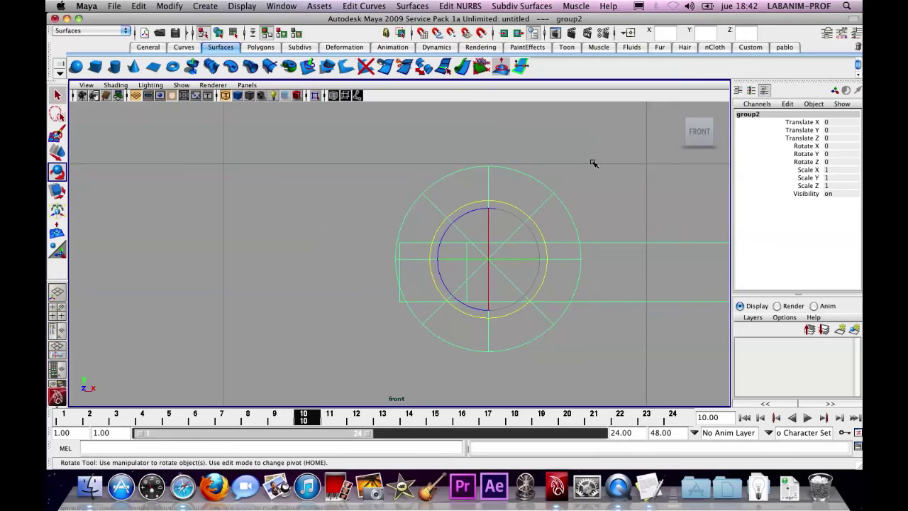
# Step: Try rotating the group about its cylinder pivot in the perspective view and undo the rotation
pyautogui.press('space')
pyautogui.press('space')
pyautogui.moveTo(424, 181); pyautogui.dragTo(428, 212)
pyautogui.hotkey('ctrl', 'z')
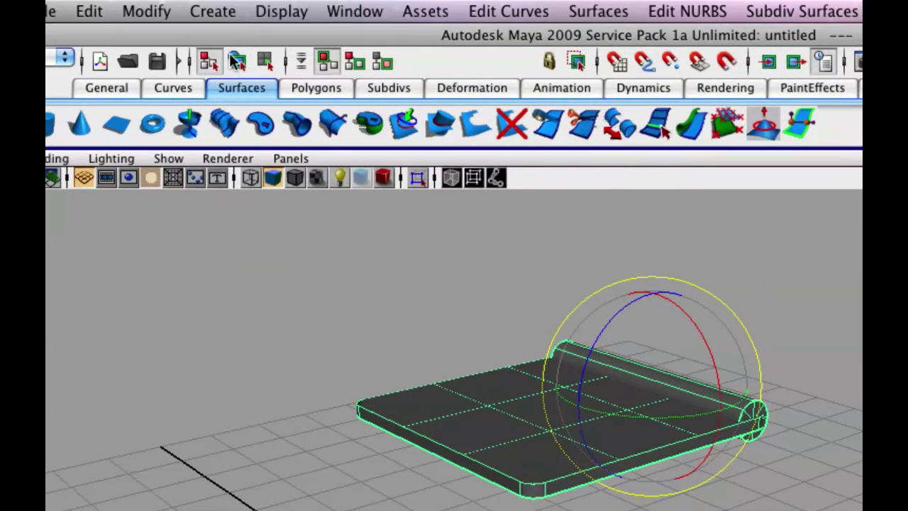
# Step: Switch to object-type selection and preview the group in wireframe, textured and lit display modes
pyautogui.click(236, 62)
pyautogui.click(251, 179)
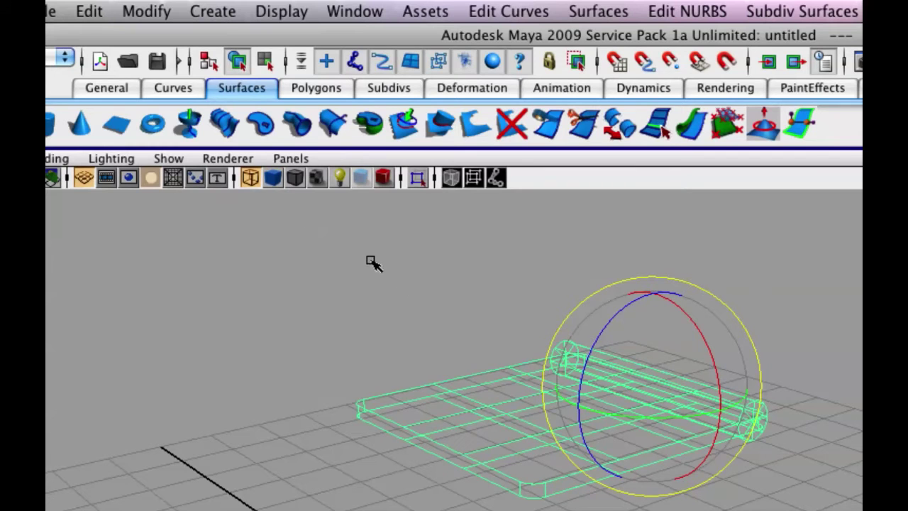
pyautogui.press('6')
pyautogui.press('7')
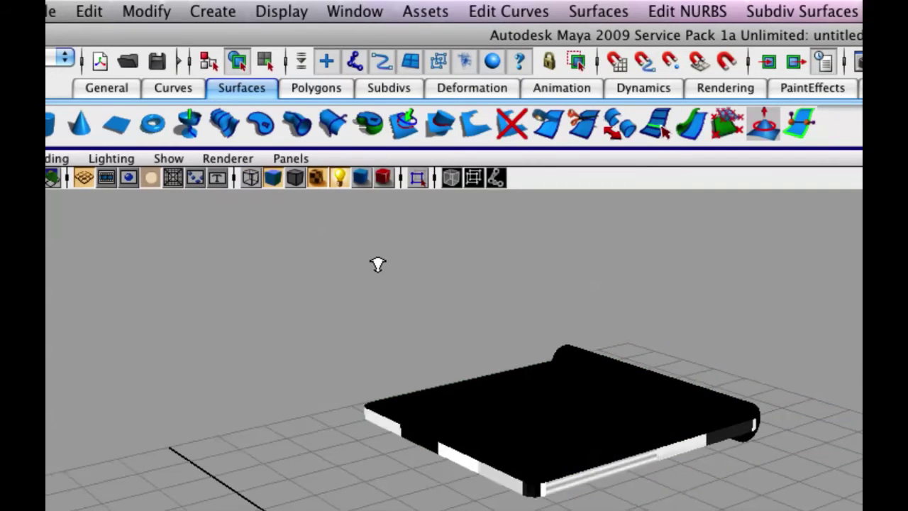
pyautogui.scroll(-3, 378, 264)
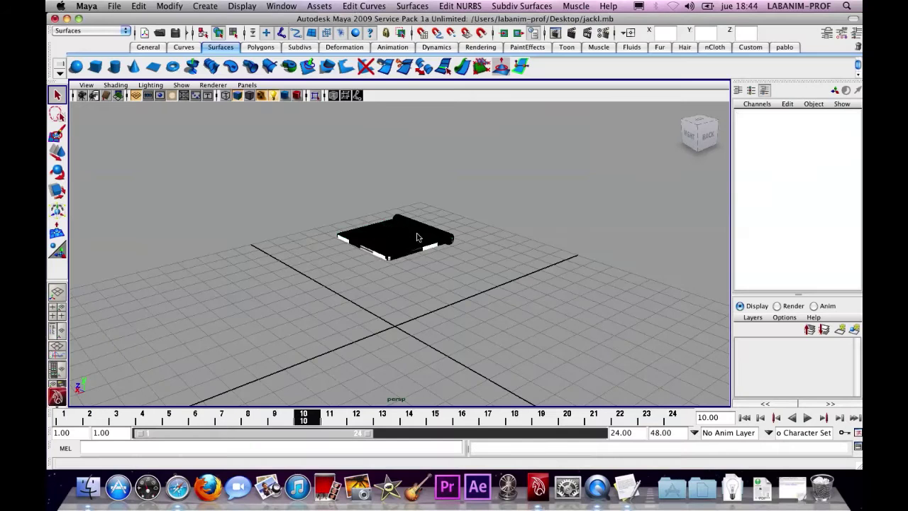
# Step: Return the view to unlit shading and select the group's parts together, plus its top surface on its own
pyautogui.click(613, 443)
pyautogui.moveTo(436, 362); pyautogui.dragTo(502, 403)
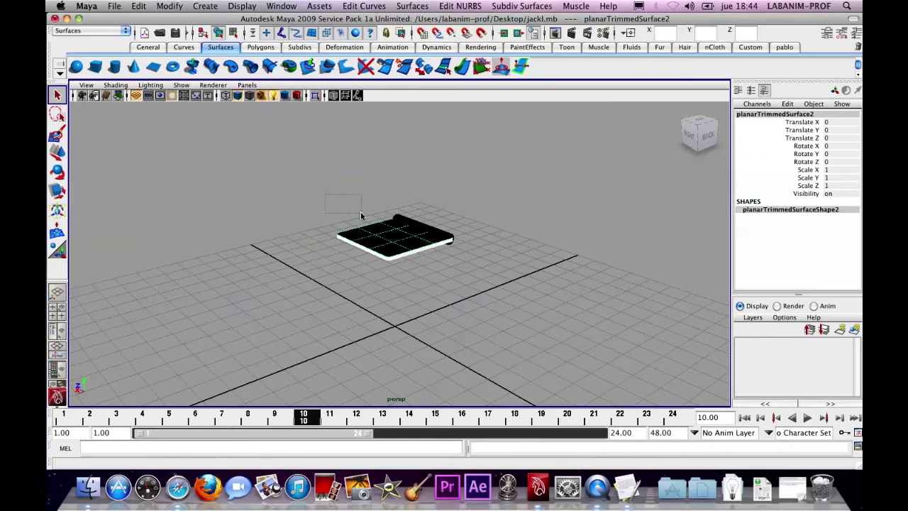
pyautogui.moveTo(361, 215); pyautogui.dragTo(401, 247)
pyautogui.press('6')
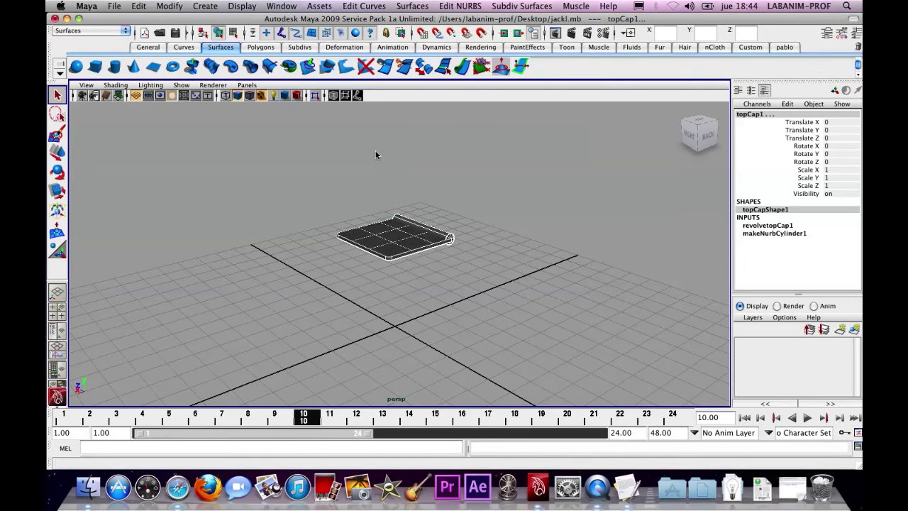
pyautogui.scroll(1, 326, 248)
pyautogui.scroll(3, 327, 241)
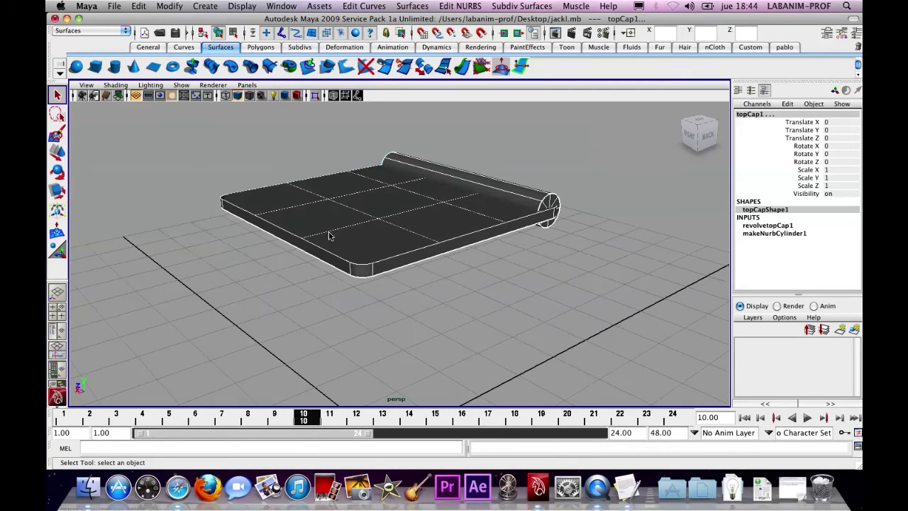
pyautogui.click(220, 173)
pyautogui.click(315, 217)
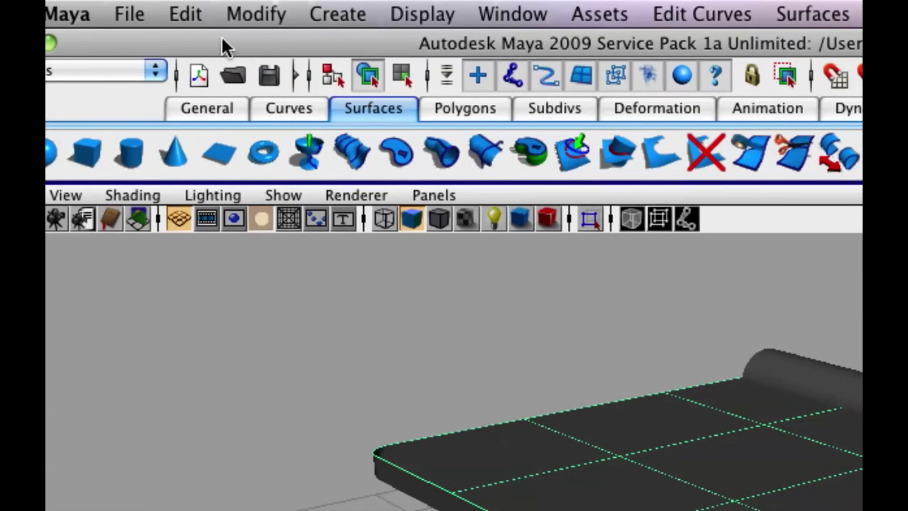
# Step: Switch to hierarchy selection and select the entire group by picking its top surface
pyautogui.click(332, 77)
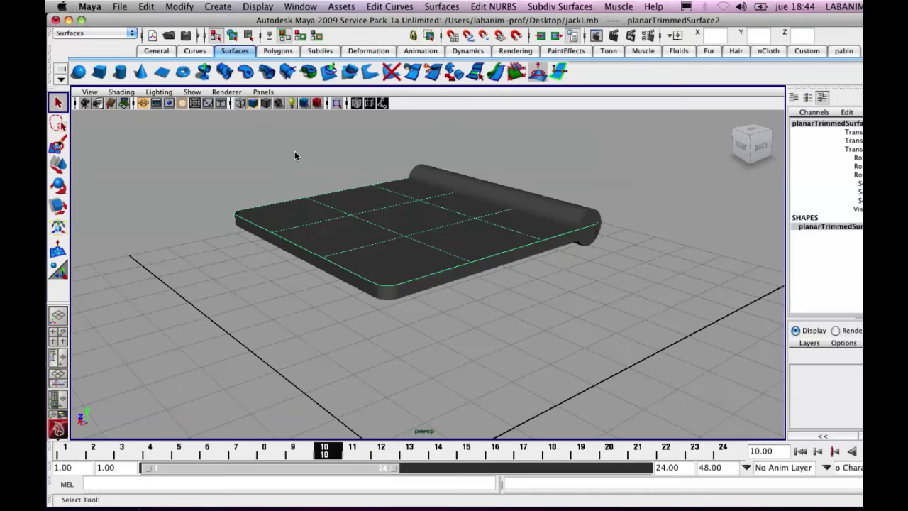
pyautogui.click(375, 226)
pyautogui.scroll(-5, 376, 225)
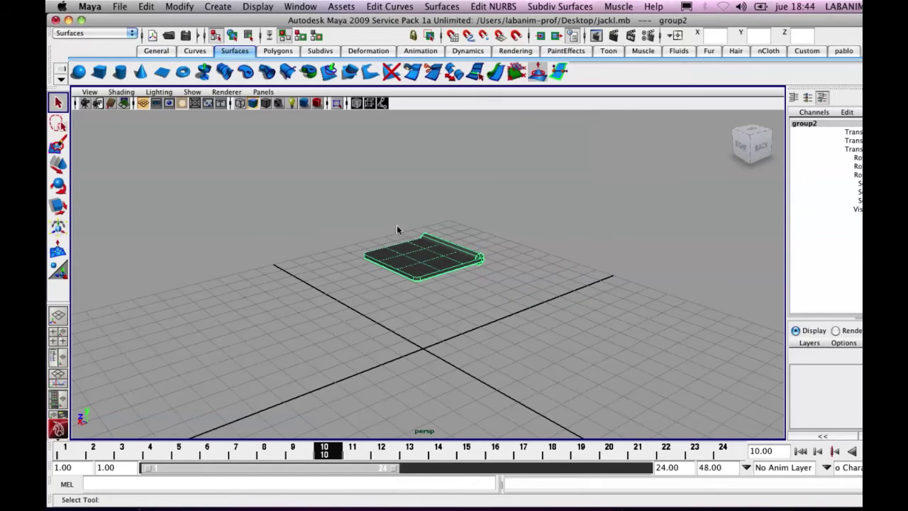
pyautogui.press('w')
pyautogui.moveTo(449, 247); pyautogui.dragTo(460, 231)
# Step: Switch to object-type selection and select the group's side, top, bottom and cylinder surfaces one at a time
pyautogui.click(231, 36)
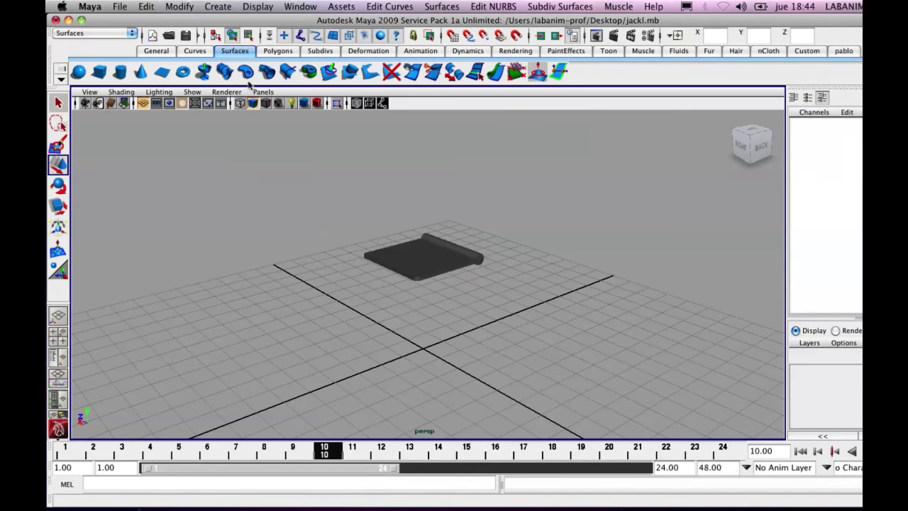
pyautogui.click(423, 260)
pyautogui.keyDown('alt'); pyautogui.moveTo(405, 263); pyautogui.dragTo(94, 372); pyautogui.keyUp('alt')
pyautogui.click(410, 162)
pyautogui.keyDown('alt'); pyautogui.moveTo(410, 162); pyautogui.dragTo(531, 222); pyautogui.keyUp('alt')
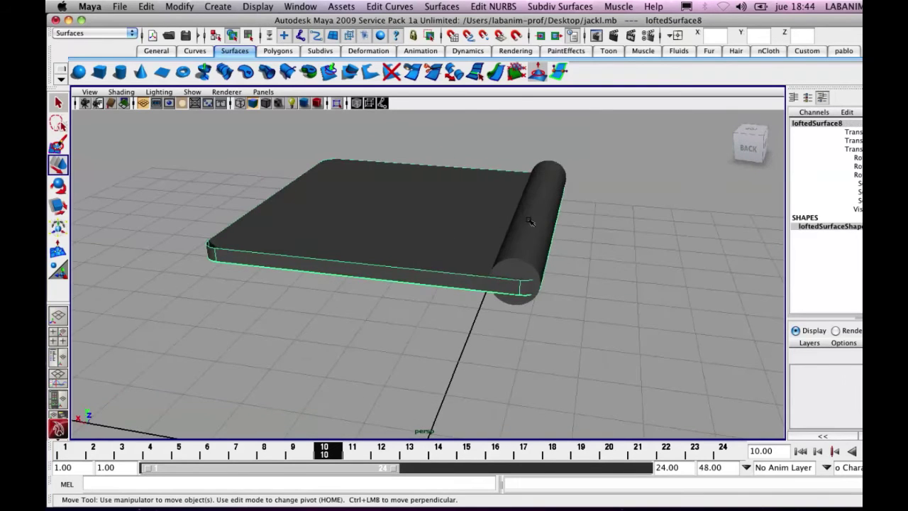
pyautogui.click(537, 220)
pyautogui.keyDown('alt'); pyautogui.moveTo(538, 281); pyautogui.dragTo(365, 227); pyautogui.keyUp('alt')
pyautogui.click(358, 234)
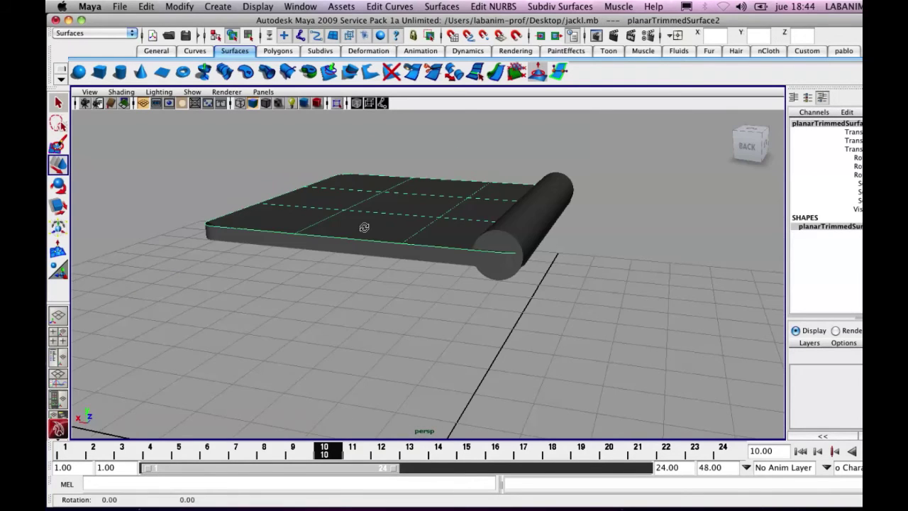
pyautogui.click(334, 253)
pyautogui.keyDown('alt'); pyautogui.moveTo(334, 253); pyautogui.dragTo(411, 231); pyautogui.keyUp('alt')
pyautogui.click(411, 227)
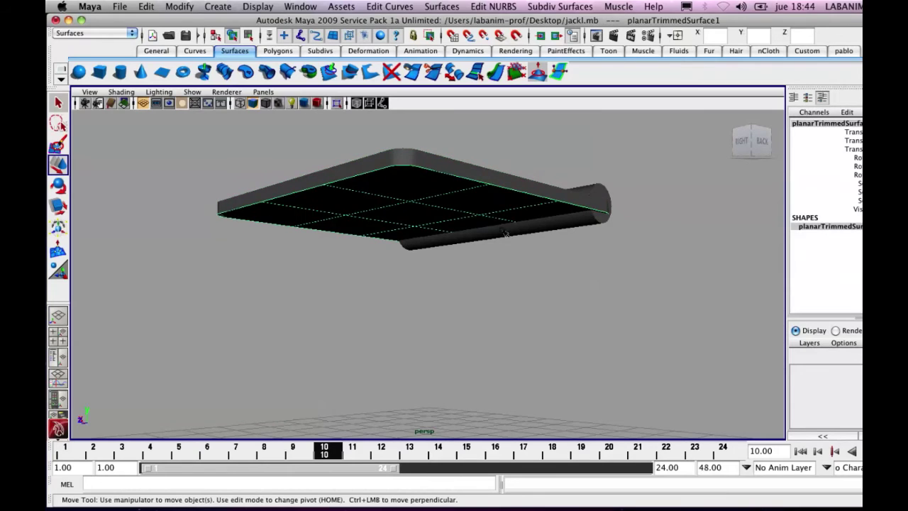
pyautogui.click(507, 233)
# Step: Check component-type selection, return to object-type selection, and select the top piece's flat surfaces individually
pyautogui.click(250, 35)
pyautogui.keyDown('alt'); pyautogui.moveTo(397, 213); pyautogui.dragTo(432, 153); pyautogui.keyUp('alt')
pyautogui.click(232, 34)
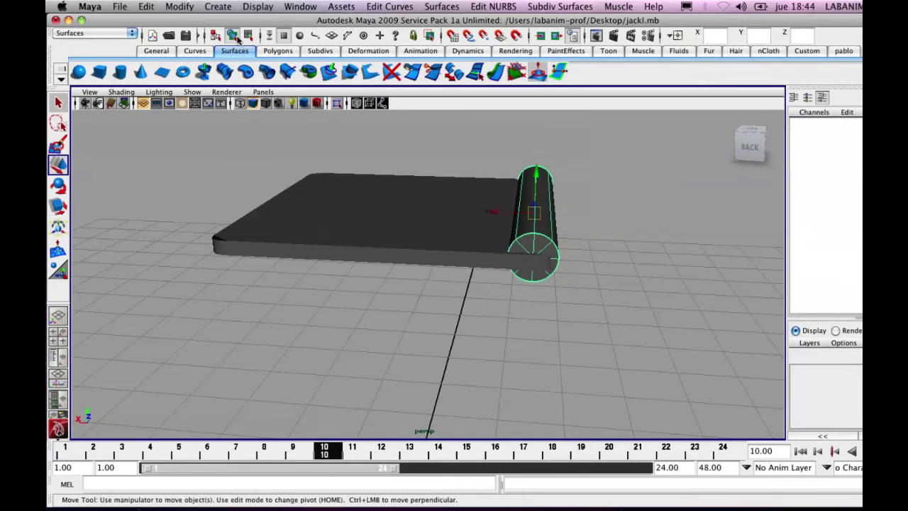
pyautogui.click(410, 208)
pyautogui.keyDown('alt'); pyautogui.moveTo(410, 208); pyautogui.dragTo(384, 218); pyautogui.keyUp('alt')
pyautogui.click(379, 206)
pyautogui.click(386, 192)
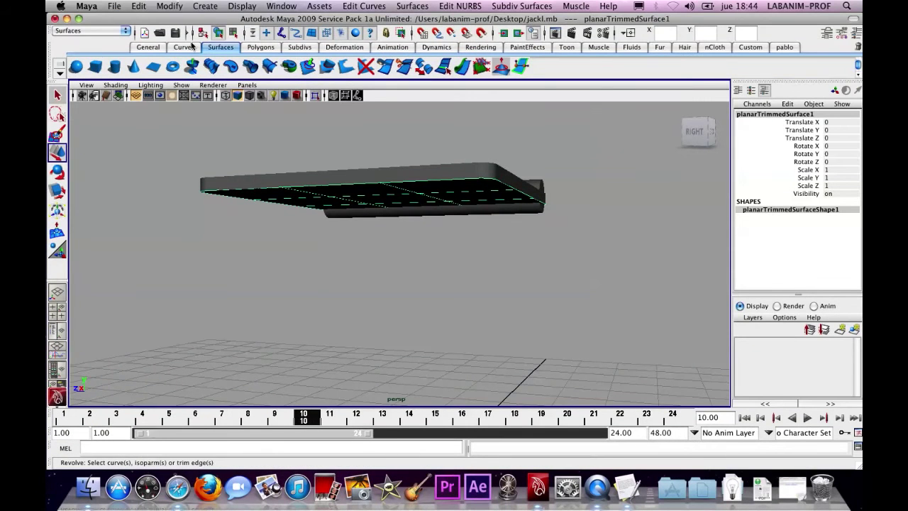
# Step: Select the whole lid group in hierarchy selection mode and rename it tapa
pyautogui.click(218, 33)
pyautogui.keyDown('alt'); pyautogui.moveTo(330, 220); pyautogui.dragTo(300, 269); pyautogui.keyUp('alt')
pyautogui.click(288, 255)
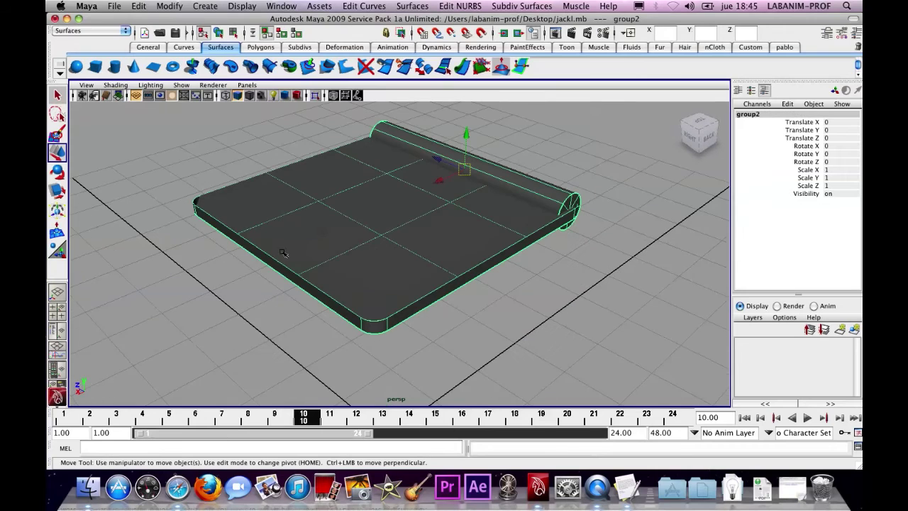
pyautogui.click(308, 258)
pyautogui.click(525, 161)
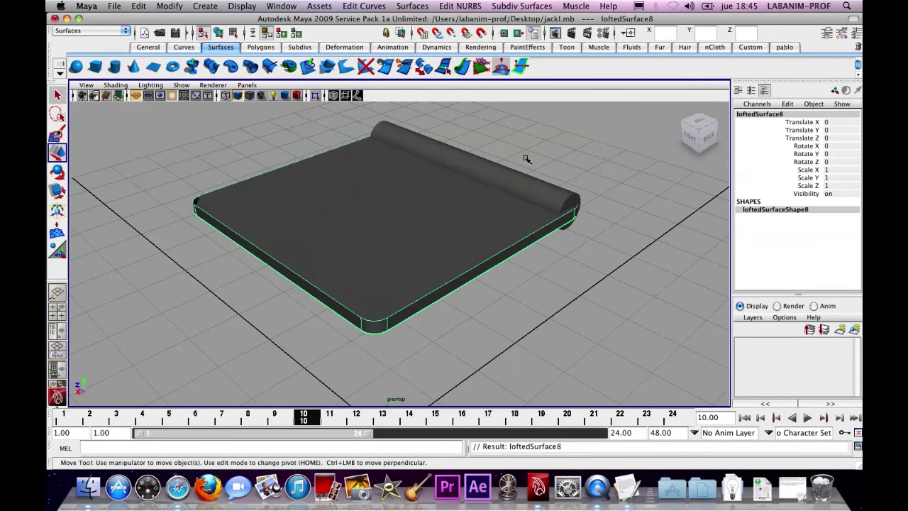
pyautogui.click(466, 197)
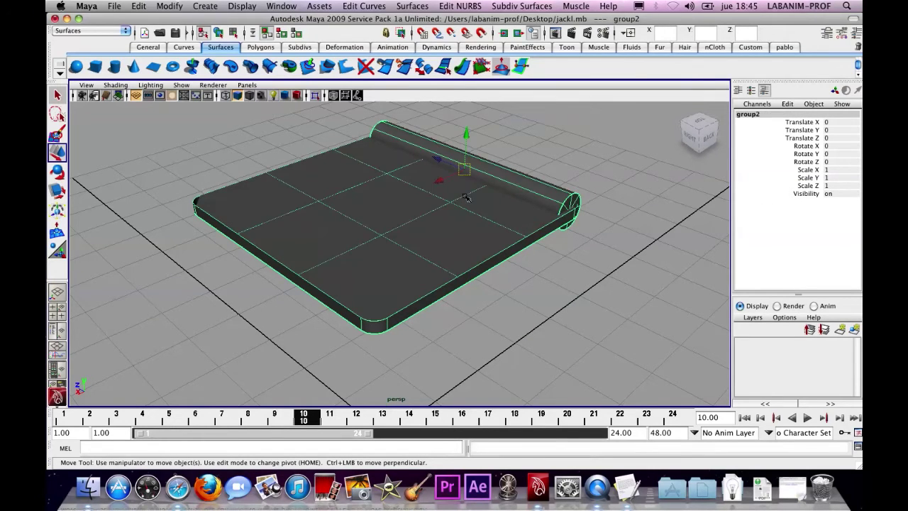
pyautogui.click(757, 116)
pyautogui.write('tatapa')
pyautogui.press('Return')
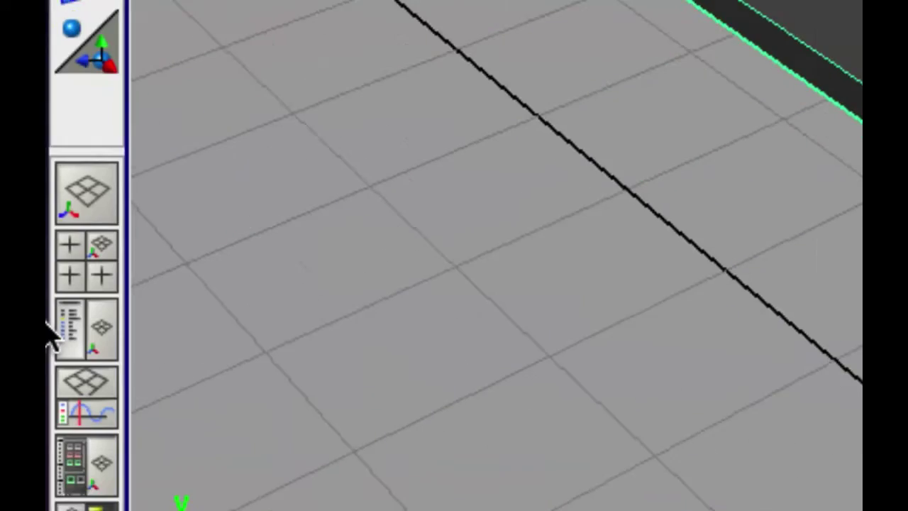
# Step: Display the Outliner beside the perspective view, expand the tapa group, and select its surfaces and cylinder one by one
pyautogui.click(79, 331)
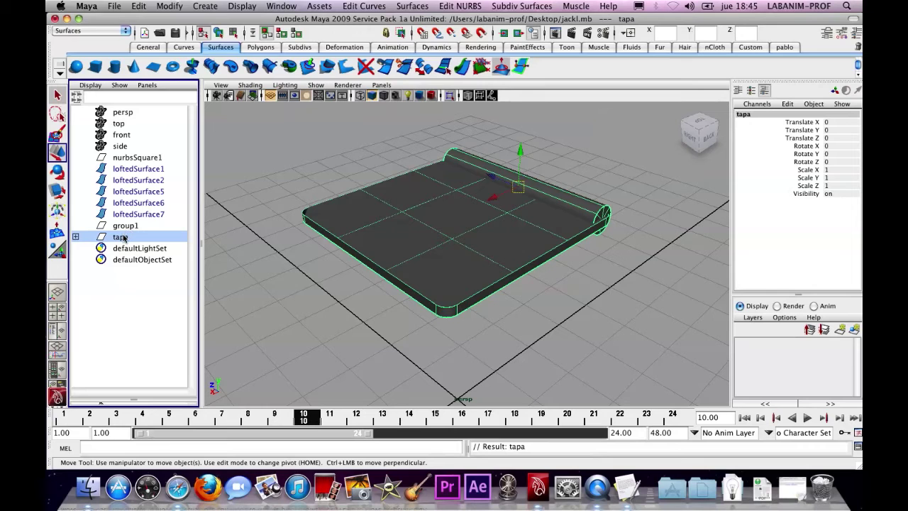
pyautogui.click(75, 237)
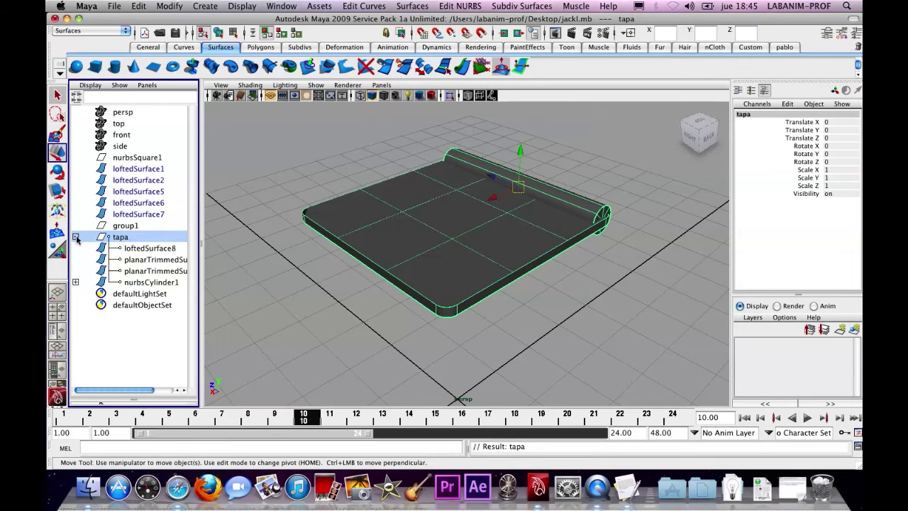
pyautogui.click(125, 249)
pyautogui.click(134, 259)
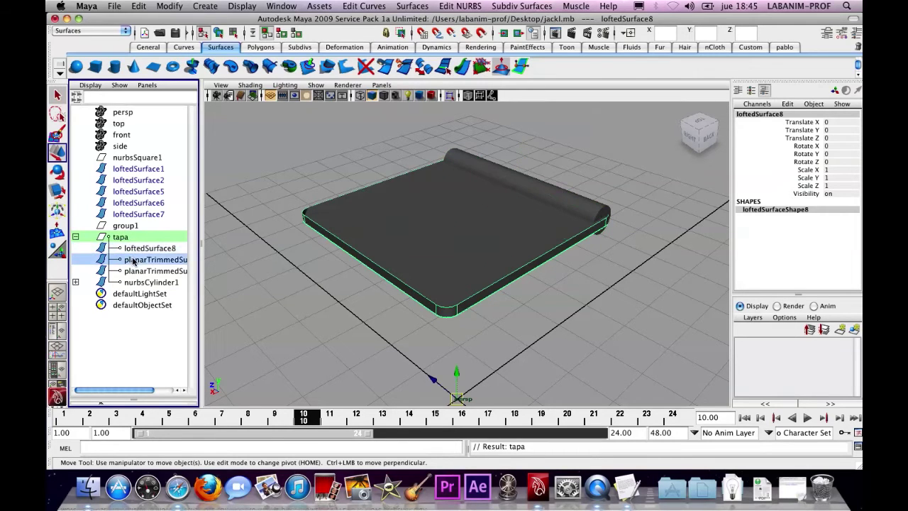
pyautogui.click(137, 270)
pyautogui.click(141, 293)
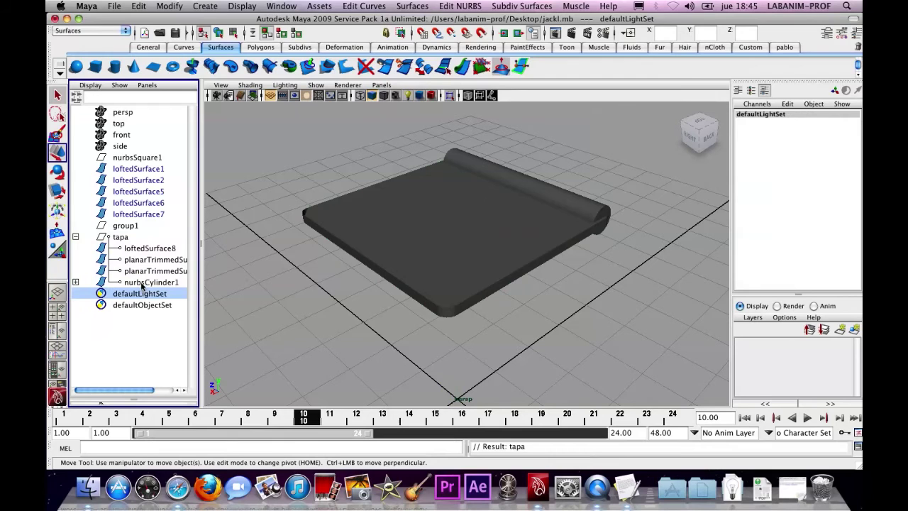
pyautogui.click(142, 282)
pyautogui.click(144, 271)
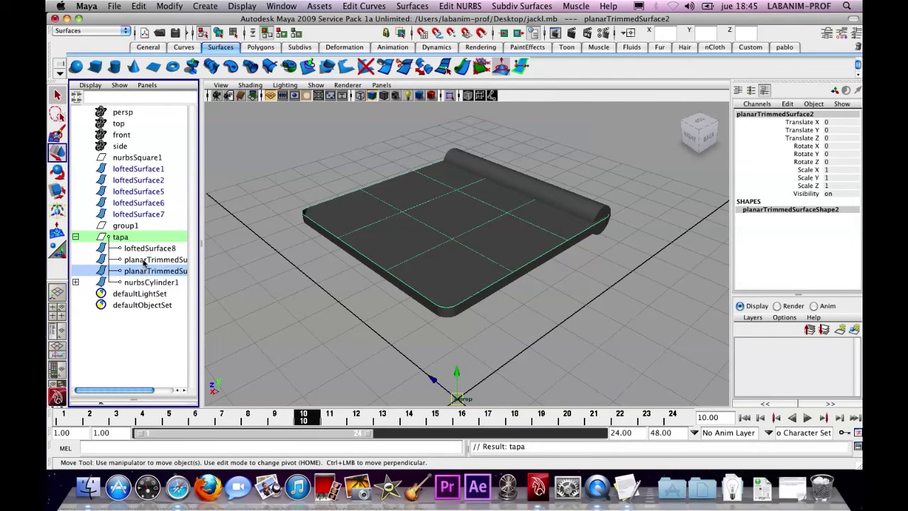
# Step: Select the tapa group's remaining surfaces individually, collapse its hierarchy, and select the whole group in a full-size perspective view
pyautogui.click(144, 260)
pyautogui.click(142, 249)
pyautogui.click(75, 236)
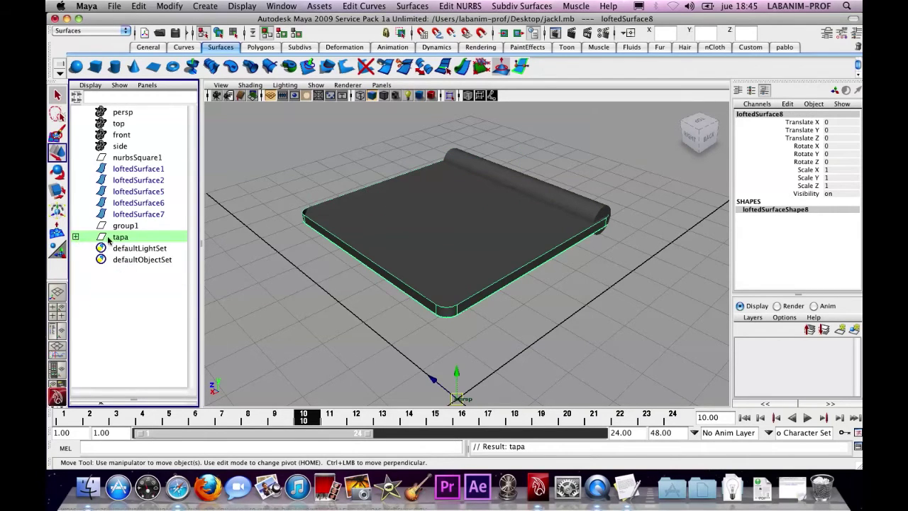
pyautogui.click(108, 239)
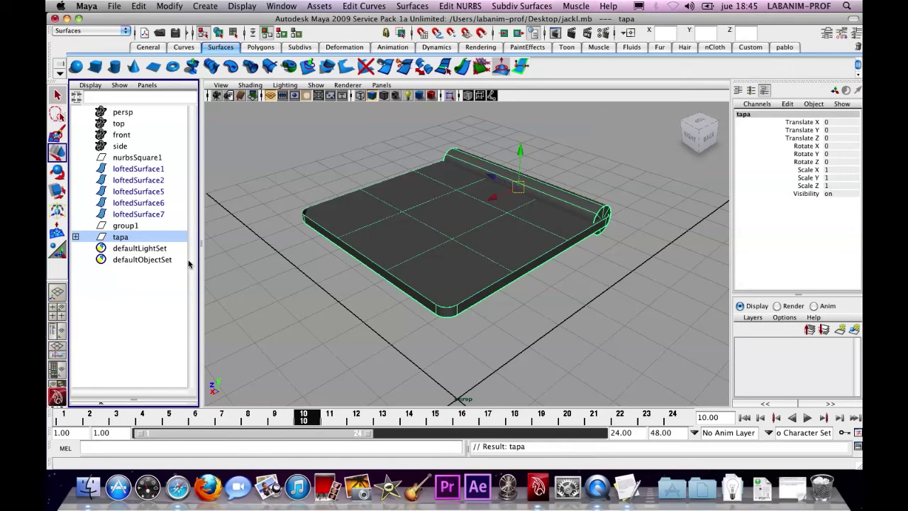
pyautogui.press('space')
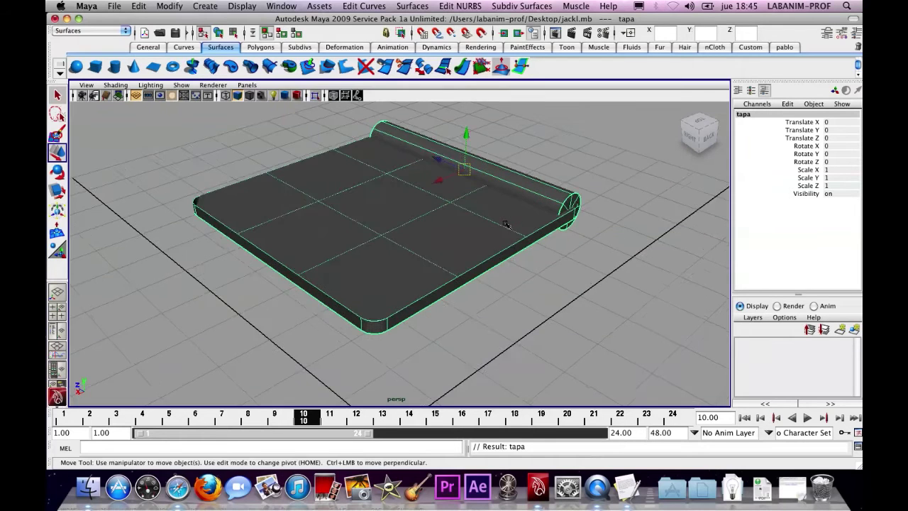
# Step: Try rotating the tapa group about its hinge cylinder, and undo the rotation
pyautogui.press('e')
pyautogui.moveTo(444, 182); pyautogui.dragTo(465, 191)
pyautogui.press('z')
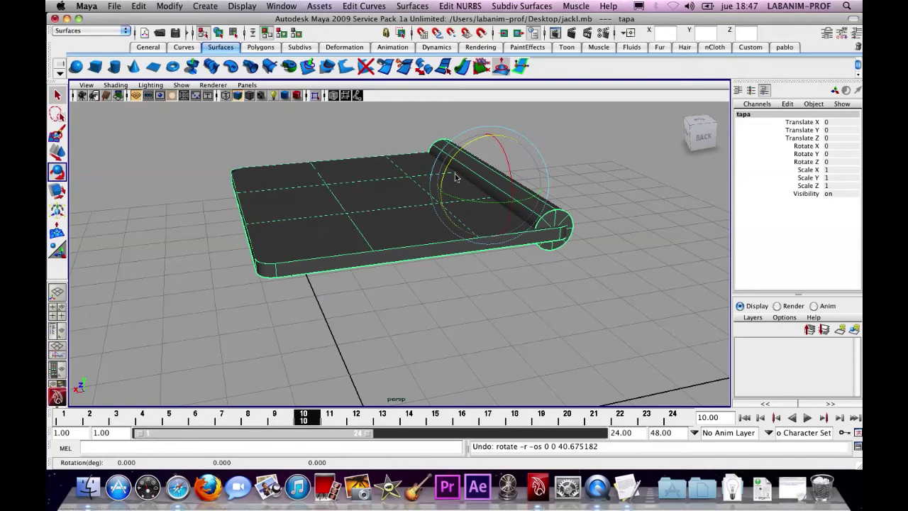
# Step: Show all hidden objects, rotate the tapa group open about its hinge, and deselect it
pyautogui.click(247, 6)
pyautogui.moveTo(259, 76)
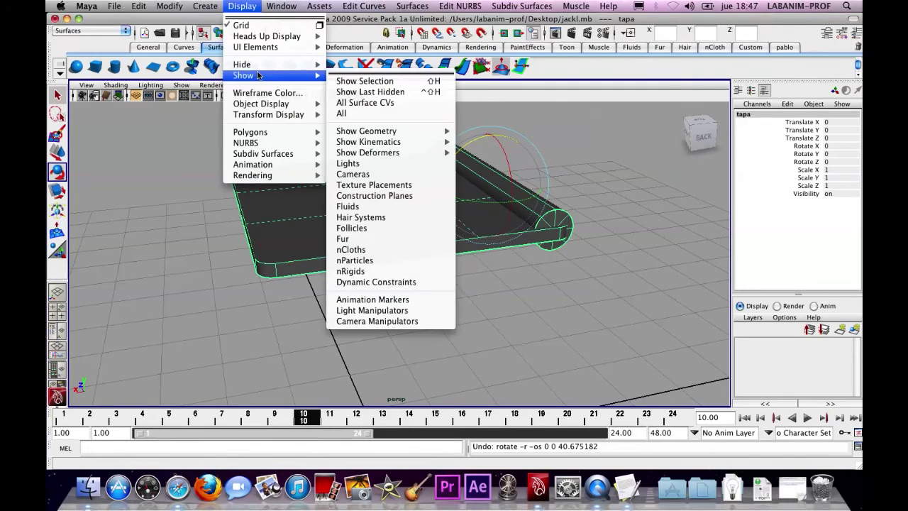
pyautogui.click(362, 115)
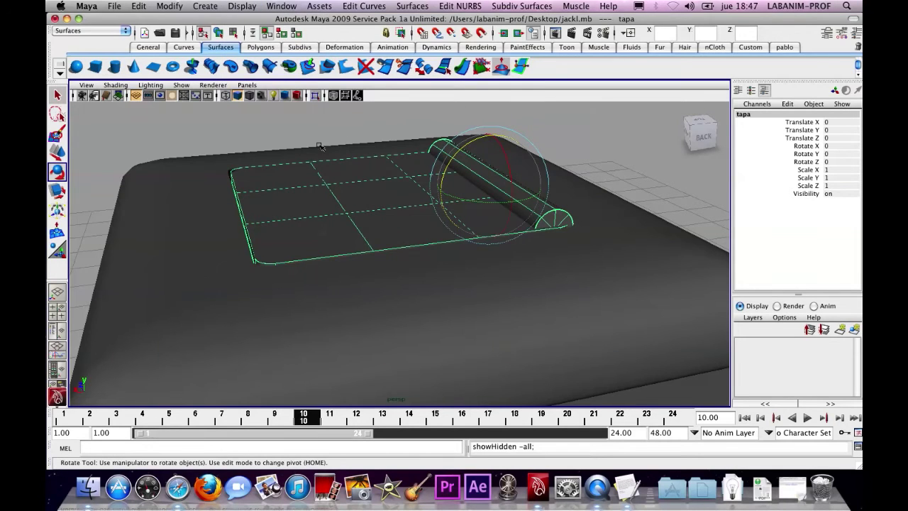
pyautogui.moveTo(457, 178); pyautogui.dragTo(304, 167)
pyautogui.click(614, 164)
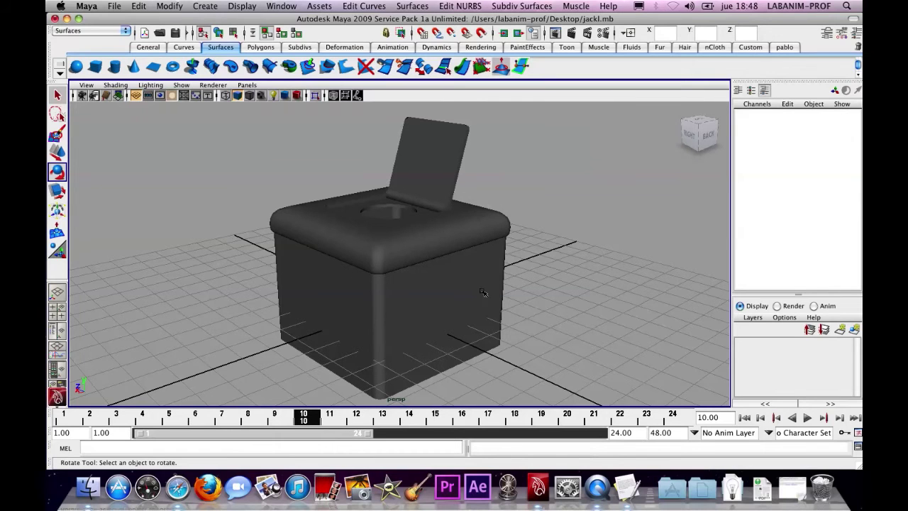
# Step: Display the side view full size and frame the whole box with its open lid
pyautogui.press('space')
pyautogui.press('space')
pyautogui.press('space')
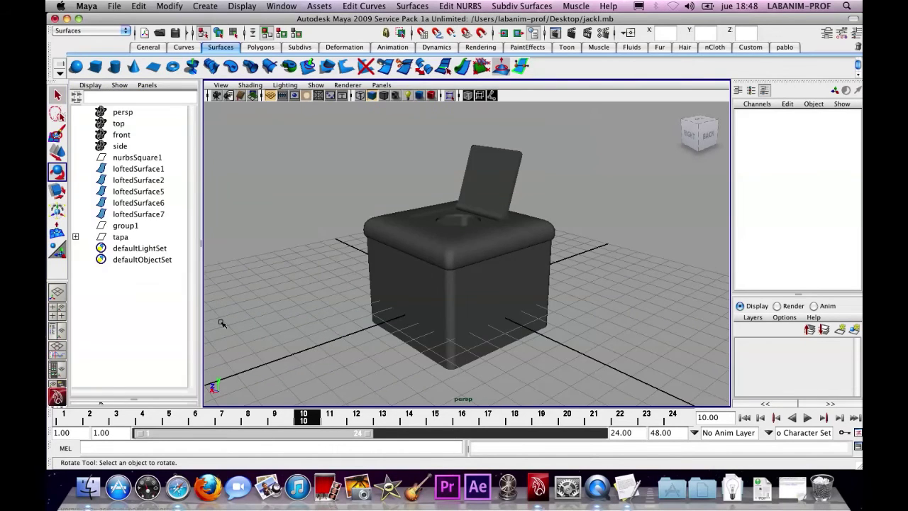
pyautogui.click(57, 310)
pyautogui.click(567, 331)
pyautogui.press('space')
pyautogui.scroll(-5, 523, 320)
pyautogui.keyDown('alt'); pyautogui.moveTo(443, 315); pyautogui.dragTo(449, 251, button='middle'); pyautogui.keyUp('alt')
pyautogui.scroll(3, 574, 266)
pyautogui.scroll(-2, 575, 266)
pyautogui.keyDown('alt'); pyautogui.moveTo(364, 138); pyautogui.dragTo(366, 189, button='middle'); pyautogui.keyUp('alt')
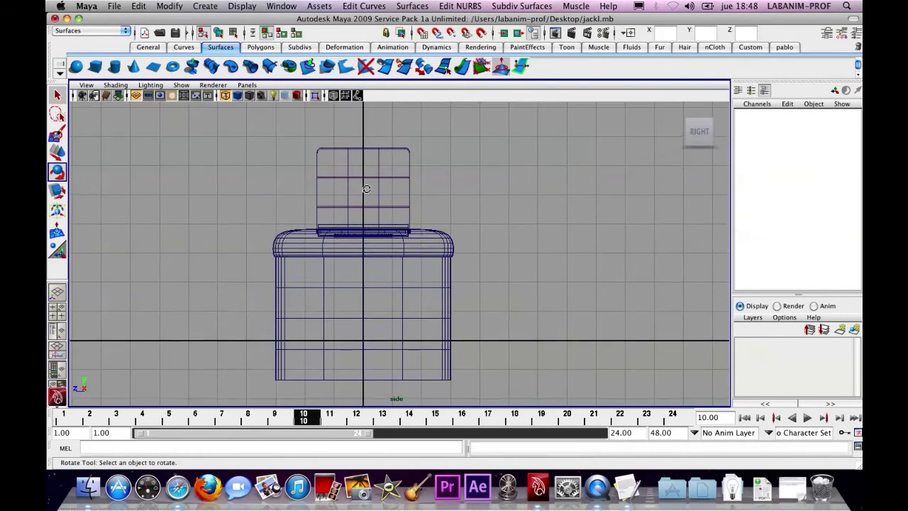
pyautogui.scroll(2, 416, 182)
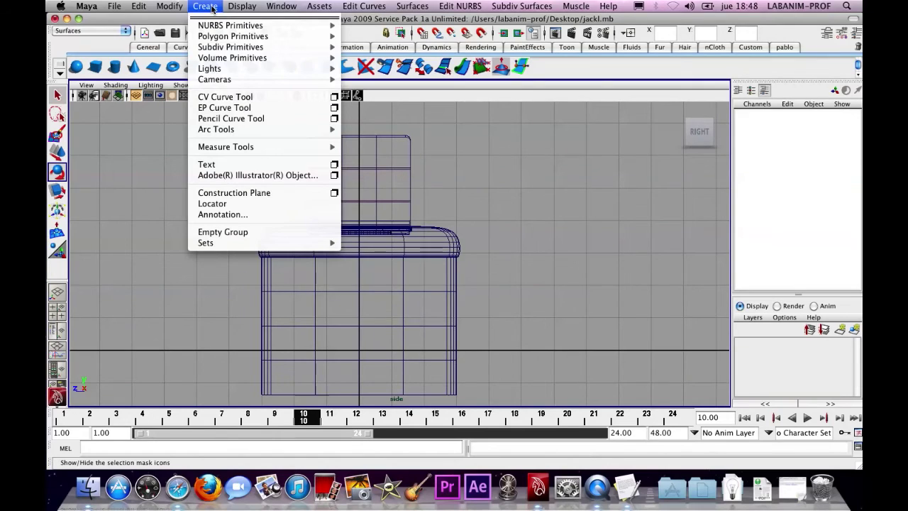
# Step: Draw an S-shaped CV curve starting just inside the box's side wall and running outward and downward
pyautogui.click(233, 103)
pyautogui.keyDown('alt'); pyautogui.moveTo(298, 227); pyautogui.dragTo(518, 272, button='right'); pyautogui.keyUp('alt')
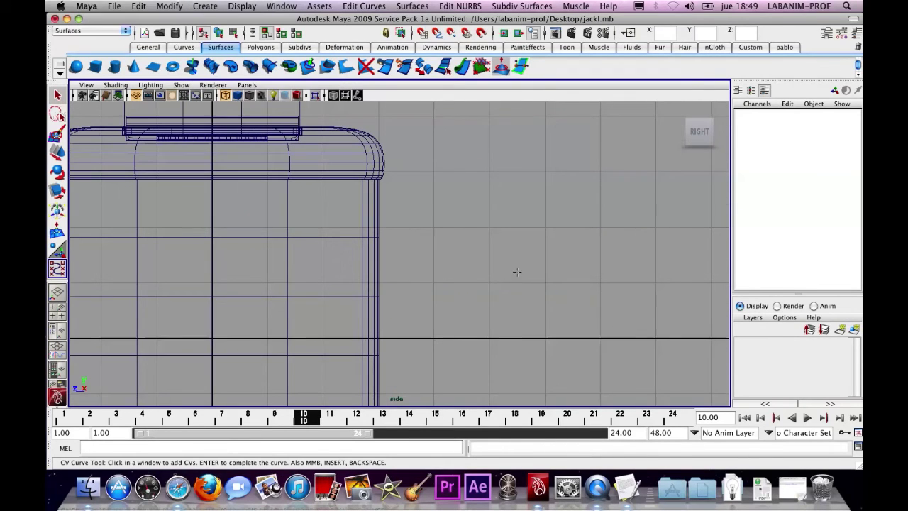
pyautogui.click(363, 287)
pyautogui.click(428, 303)
pyautogui.click(441, 319)
pyautogui.click(477, 321)
pyautogui.click(520, 321)
pyautogui.click(56, 151)
# Step: Raise the curve's starting control vertices slightly and lower its last three onto the ground line, returning to object selection
pyautogui.scroll(3, 398, 284)
pyautogui.moveTo(422, 273); pyautogui.dragTo(340, 247, button='right')
pyautogui.moveTo(405, 268); pyautogui.dragTo(365, 258, button='right')
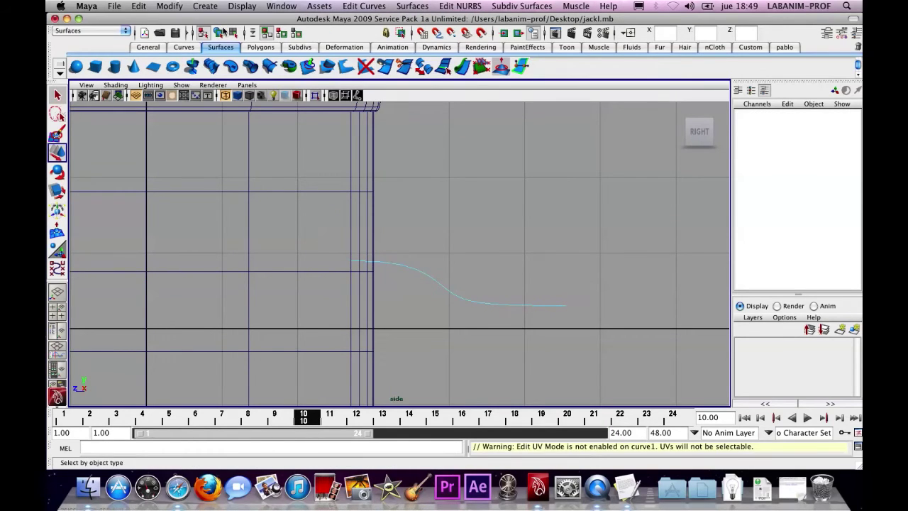
pyautogui.press('F8')
pyautogui.press('w')
pyautogui.moveTo(354, 226); pyautogui.dragTo(470, 290)
pyautogui.moveTo(396, 232); pyautogui.dragTo(397, 224)
pyautogui.moveTo(451, 277); pyautogui.dragTo(573, 316)
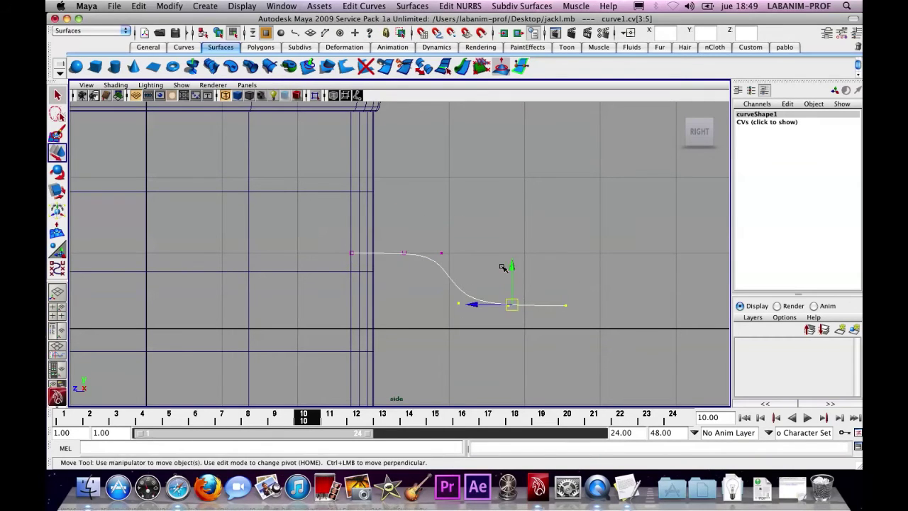
pyautogui.moveTo(511, 264); pyautogui.dragTo(512, 291)
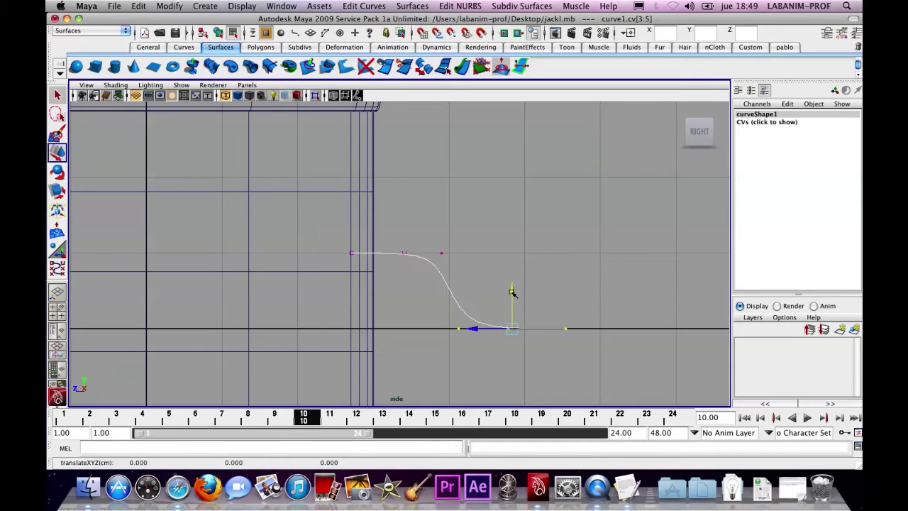
pyautogui.press('F8')
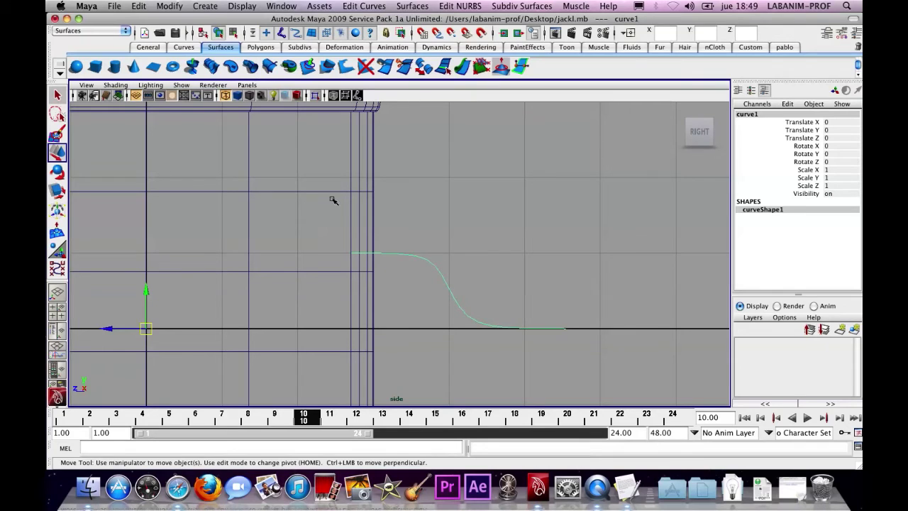
# Step: Center the pivot of the S-shaped curve
pyautogui.click(170, 5)
pyautogui.click(183, 132)
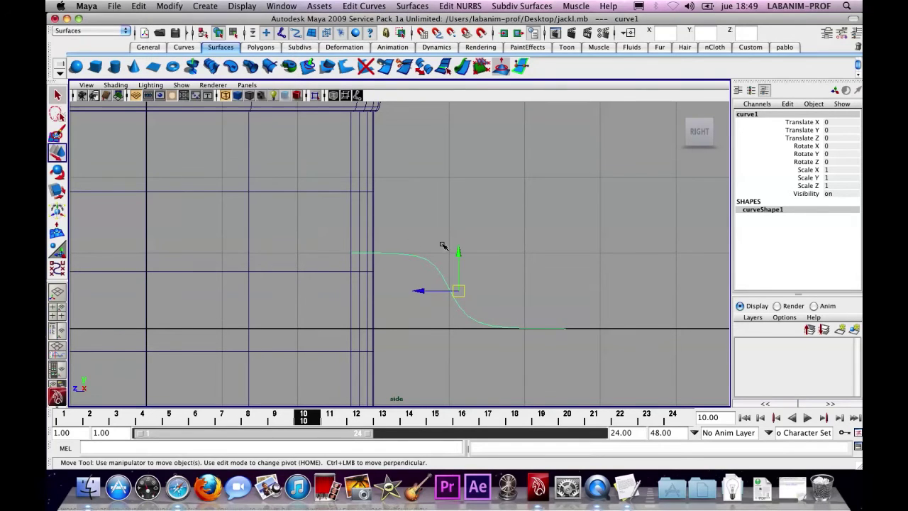
pyautogui.click(204, 6)
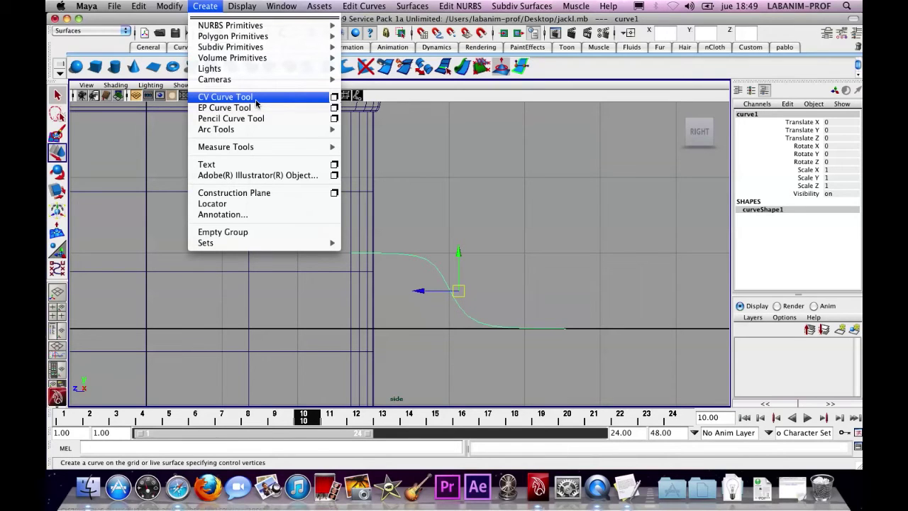
pyautogui.click(475, 220)
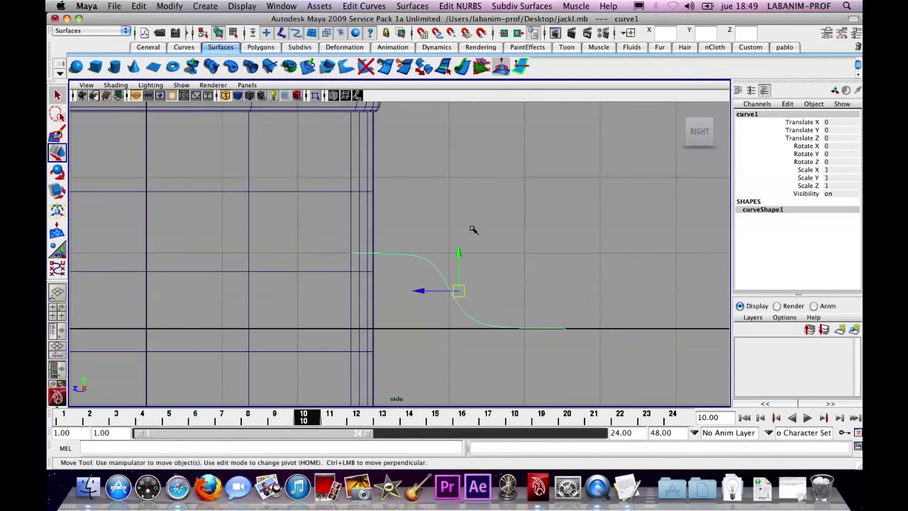
pyautogui.click(461, 252)
pyautogui.press('z')
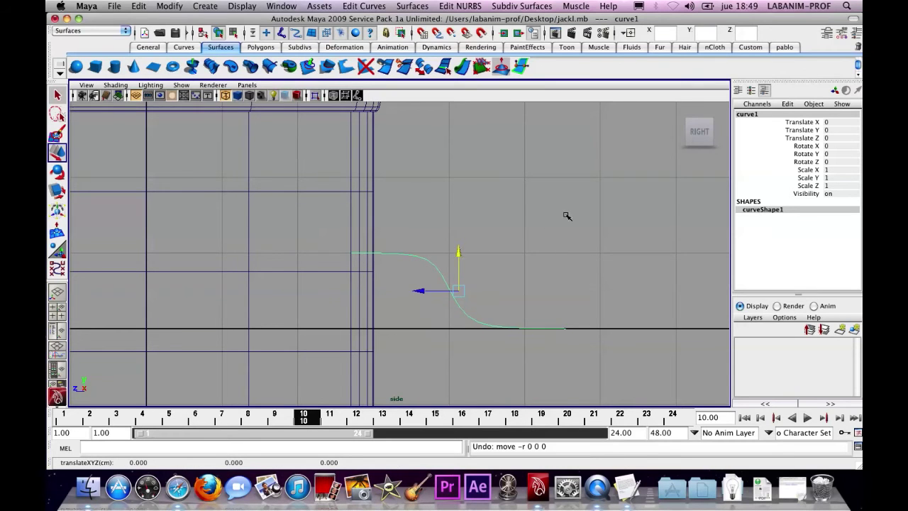
# Step: Hide the grid in the perspective view, deselect the curve, and inspect where it meets the box wall
pyautogui.press('space')
pyautogui.press('space')
pyautogui.keyDown('alt'); pyautogui.moveTo(559, 215); pyautogui.dragTo(523, 209); pyautogui.keyUp('alt')
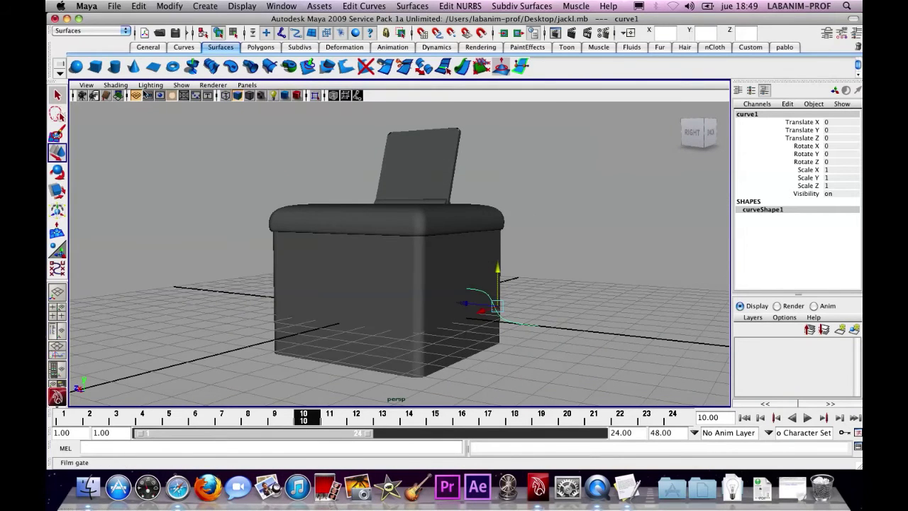
pyautogui.keyDown('alt'); pyautogui.moveTo(425, 255); pyautogui.dragTo(410, 234); pyautogui.keyUp('alt')
pyautogui.click(307, 213)
pyautogui.keyDown('alt'); pyautogui.moveTo(308, 212); pyautogui.dragTo(537, 225); pyautogui.keyUp('alt')
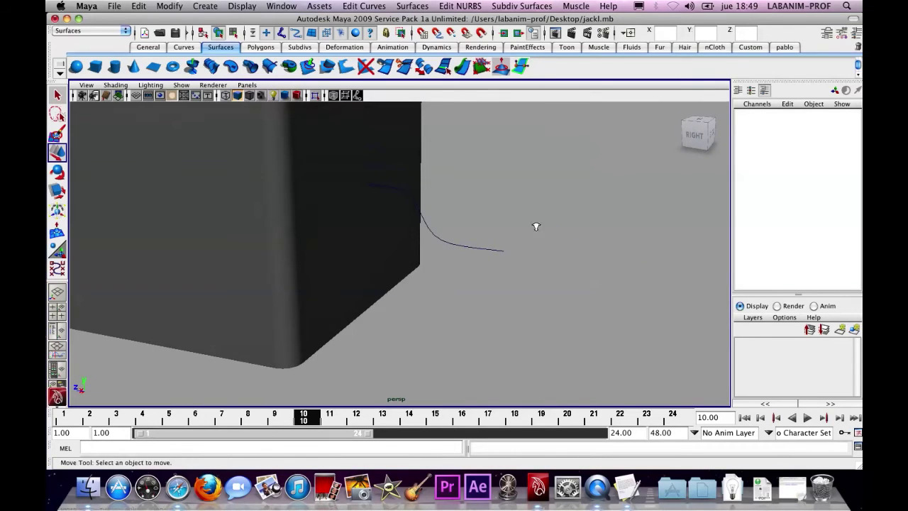
pyautogui.keyDown('alt'); pyautogui.moveTo(537, 225); pyautogui.dragTo(522, 232, button='right'); pyautogui.keyUp('alt')
pyautogui.moveTo(522, 232)
pyautogui.keyDown('alt'); pyautogui.mouseDown()
pyautogui.moveTo(537, 217)
pyautogui.moveTo(519, 223)
pyautogui.mouseUp(); pyautogui.keyUp('alt')
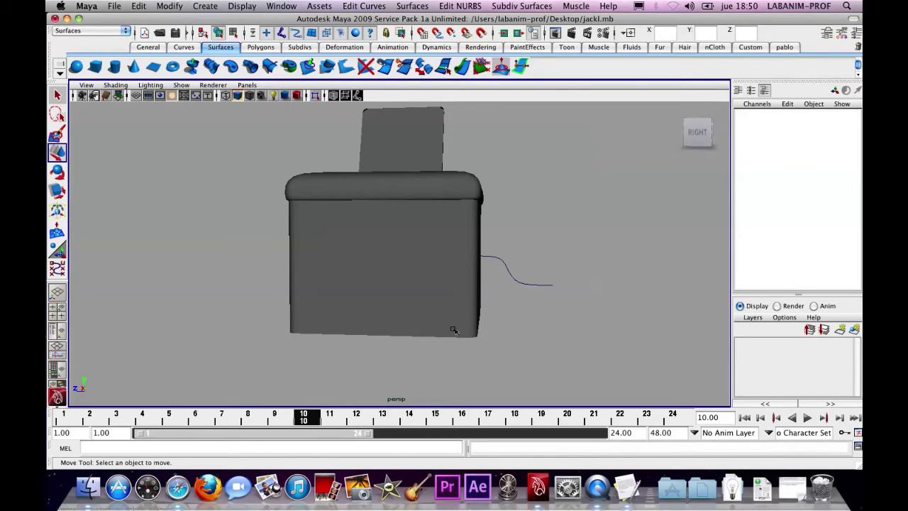
# Step: Create a NURBS circle in the top view and move it clear of the box to about X -10.179, Z -0.493
pyautogui.press('space')
pyautogui.press('space')
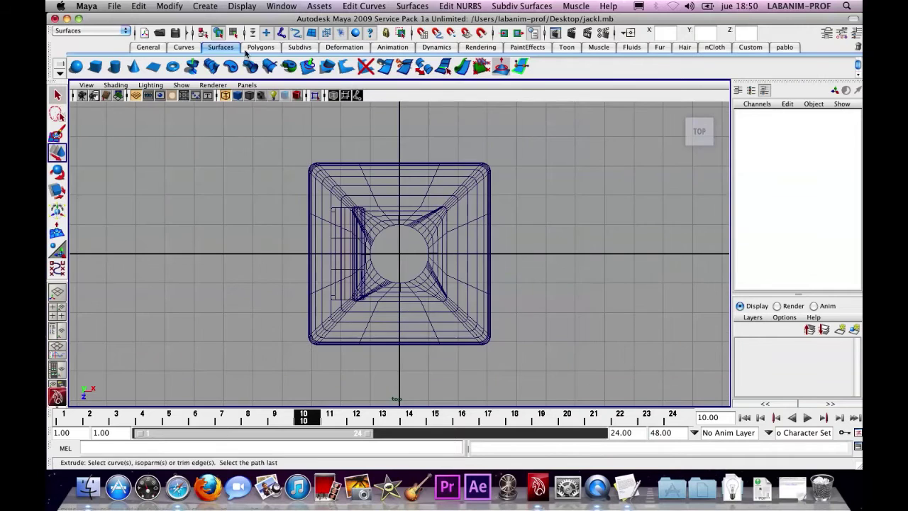
pyautogui.click(205, 6)
pyautogui.moveTo(263, 25)
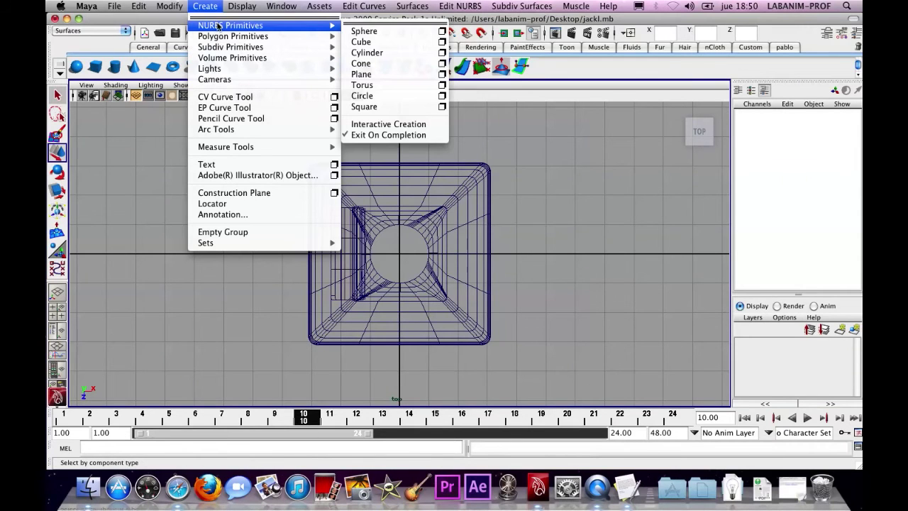
pyautogui.click(379, 103)
pyautogui.press('w')
pyautogui.scroll(-3, 400, 254)
pyautogui.moveTo(399, 254); pyautogui.dragTo(162, 245)
pyautogui.keyDown('alt'); pyautogui.moveTo(237, 209); pyautogui.dragTo(377, 203, button='middle'); pyautogui.keyUp('alt')
pyautogui.keyDown('alt'); pyautogui.moveTo(376, 203); pyautogui.dragTo(563, 222, button='right'); pyautogui.keyUp('alt')
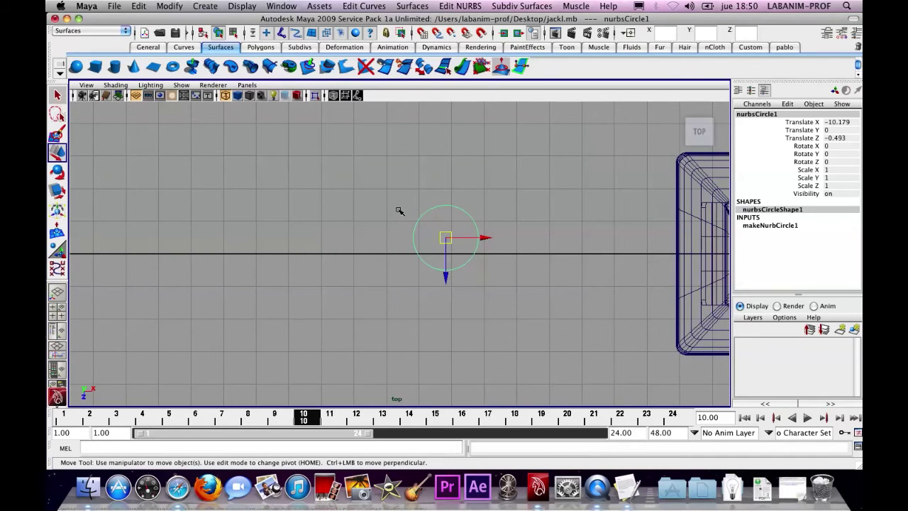
# Step: Try moving the circle's upper-left control vertex inward, and undo the move
pyautogui.keyDown('alt'); pyautogui.moveTo(528, 309); pyautogui.dragTo(304, 247, button='middle'); pyautogui.keyUp('alt')
pyautogui.keyDown('alt'); pyautogui.moveTo(305, 247); pyautogui.dragTo(379, 156, button='right'); pyautogui.keyUp('alt')
pyautogui.keyDown('alt'); pyautogui.moveTo(379, 156); pyautogui.dragTo(493, 237, button='middle'); pyautogui.keyUp('alt')
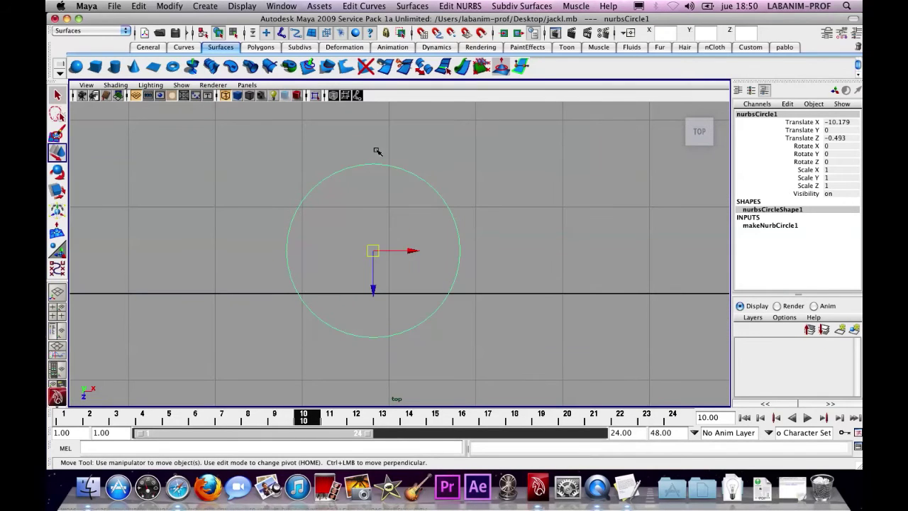
pyautogui.rightClick(380, 164)
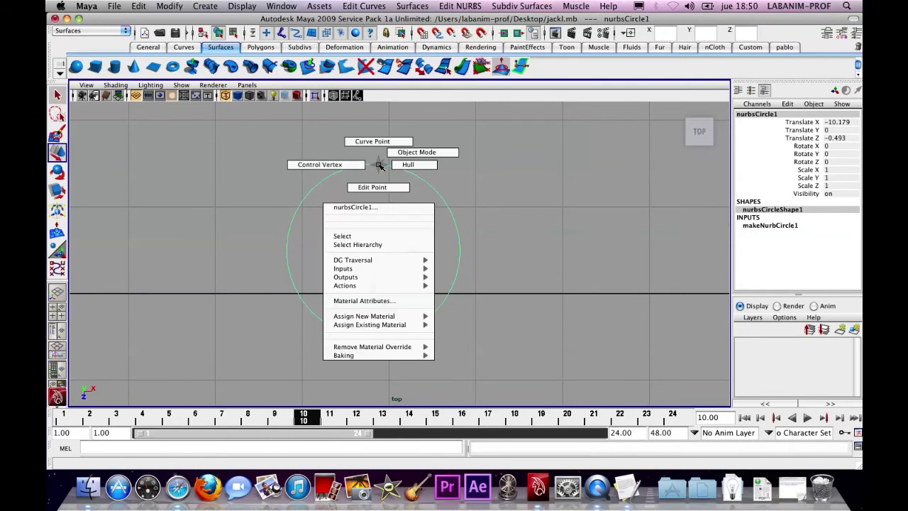
pyautogui.click(327, 165)
pyautogui.moveTo(260, 177); pyautogui.dragTo(348, 219)
pyautogui.moveTo(312, 192)
pyautogui.mouseDown()
pyautogui.moveTo(345, 229)
pyautogui.moveTo(323, 203)
pyautogui.moveTo(329, 197)
pyautogui.mouseUp()
pyautogui.press('z')
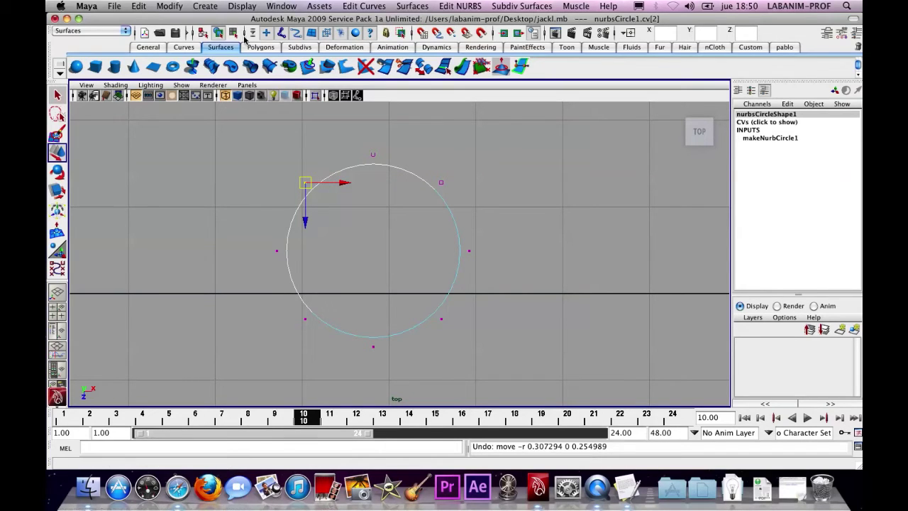
# Step: Select the circle's upper-left control vertex again, and return to selecting the whole circle in hierarchy mode
pyautogui.click(218, 33)
pyautogui.moveTo(311, 188); pyautogui.dragTo(265, 190, button='right')
pyautogui.click(305, 182)
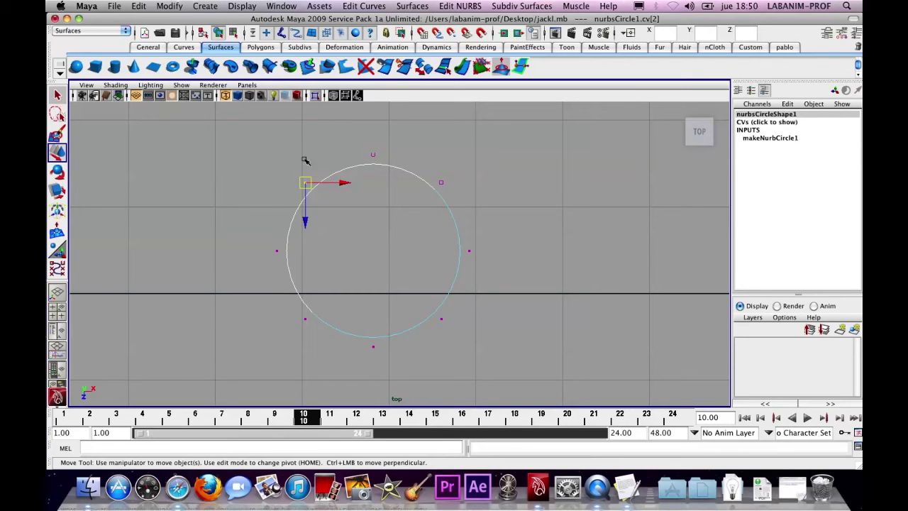
pyautogui.click(218, 33)
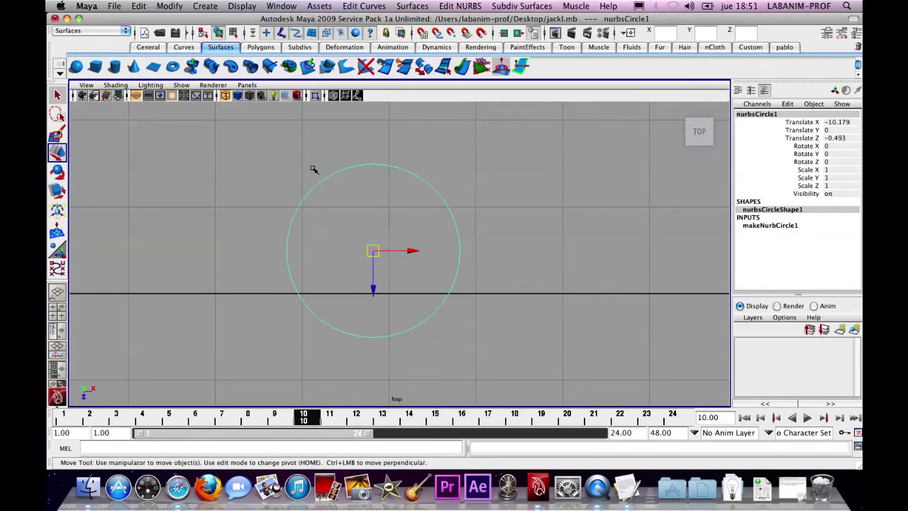
pyautogui.click(203, 32)
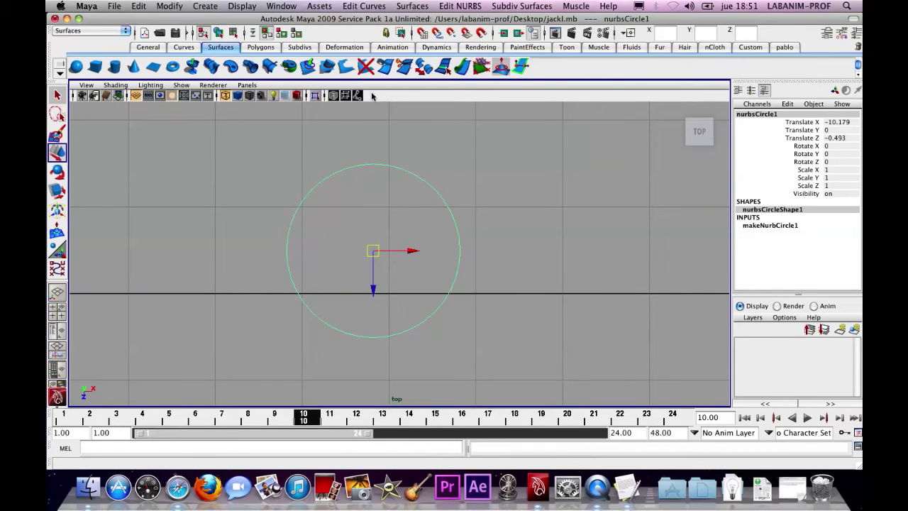
# Step: Open the Insert Knot options for the circle and set the insert location to Between selections
pyautogui.click(369, 6)
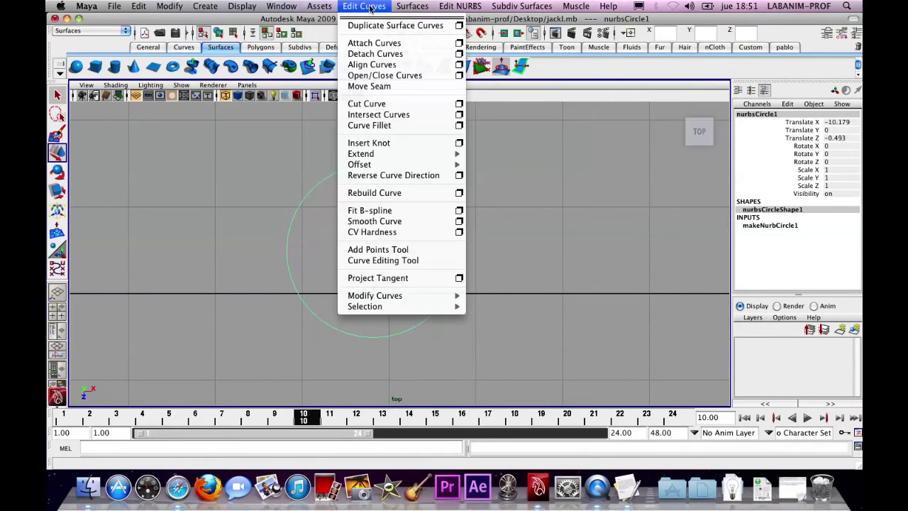
pyautogui.click(459, 143)
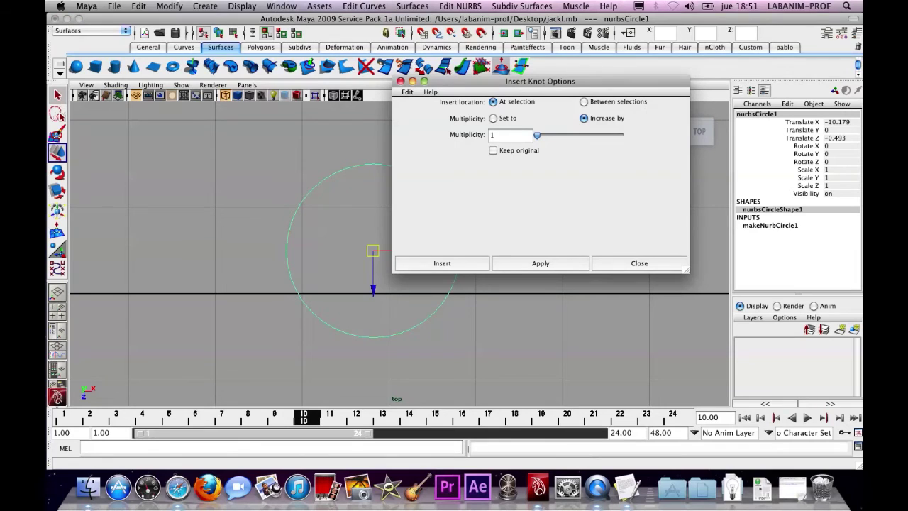
pyautogui.click(585, 101)
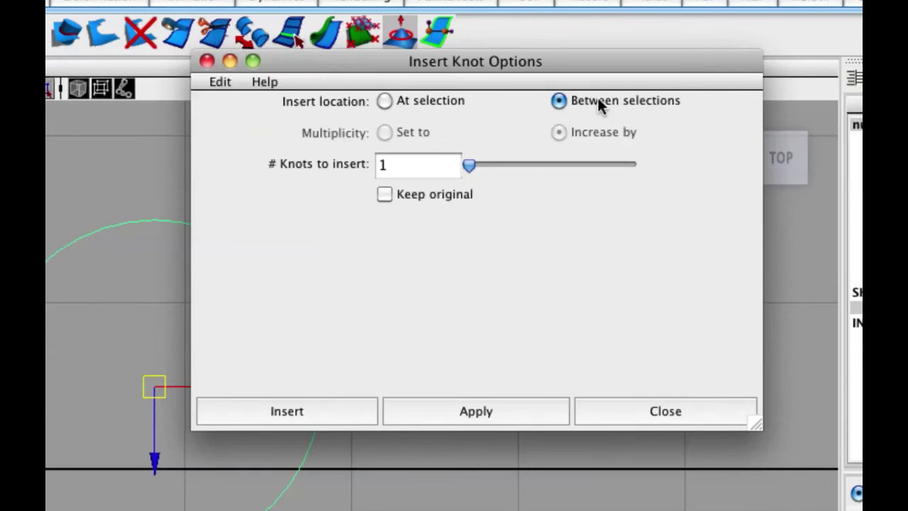
pyautogui.click(426, 102)
pyautogui.click(570, 101)
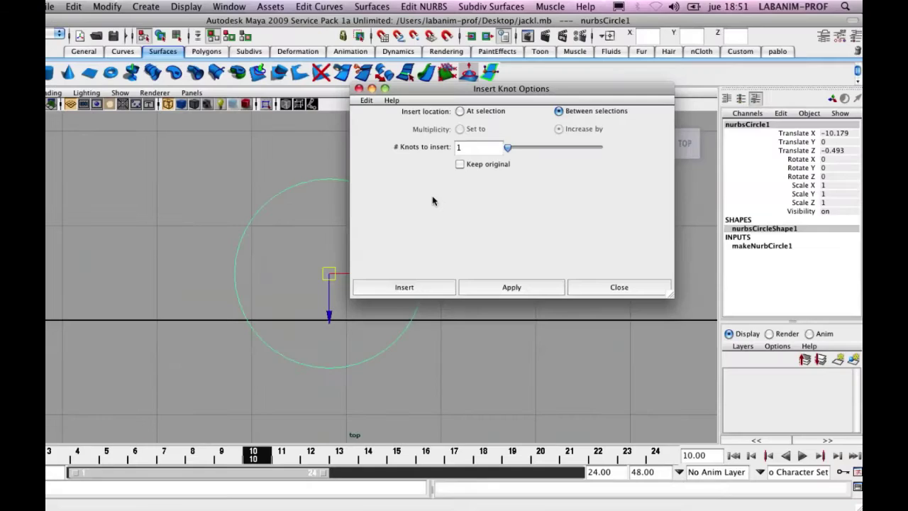
# Step: Insert 3 knots between selections on the circle, and review the Insert Knot options without applying them again
pyautogui.press('Tab')
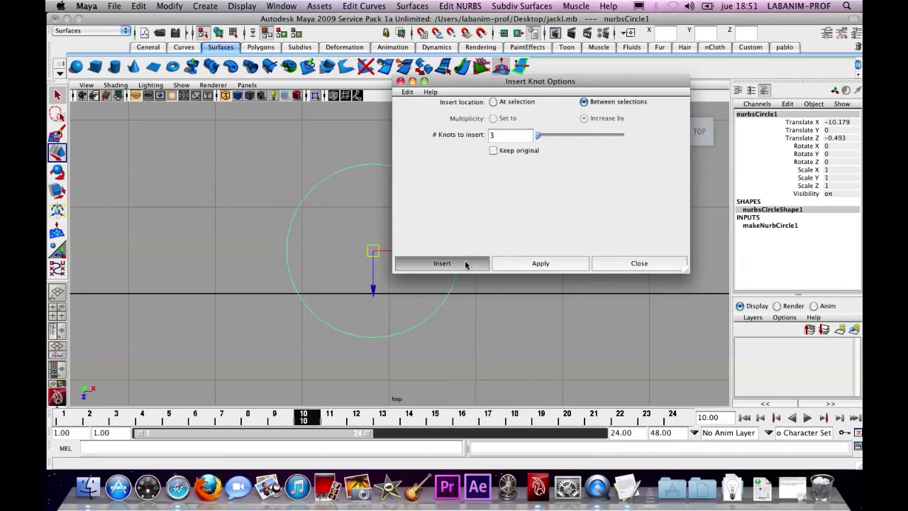
pyautogui.click(442, 263)
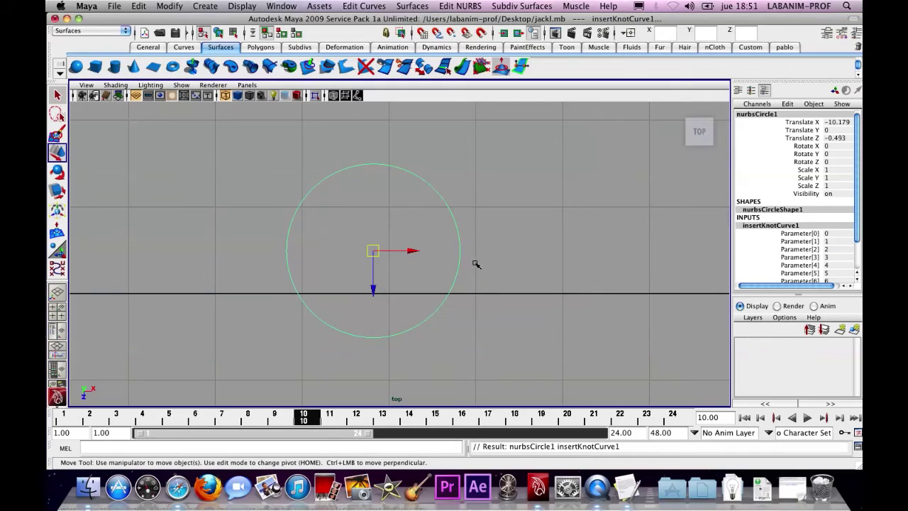
pyautogui.click(372, 7)
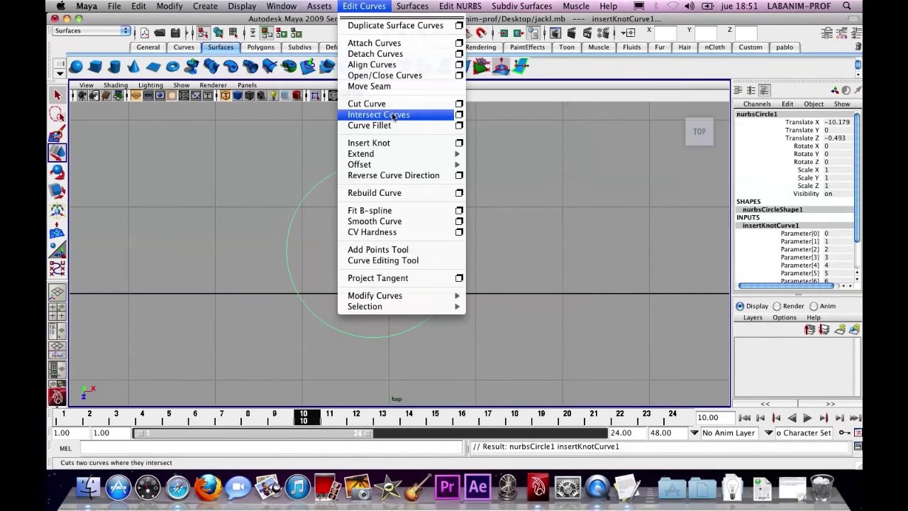
pyautogui.click(459, 145)
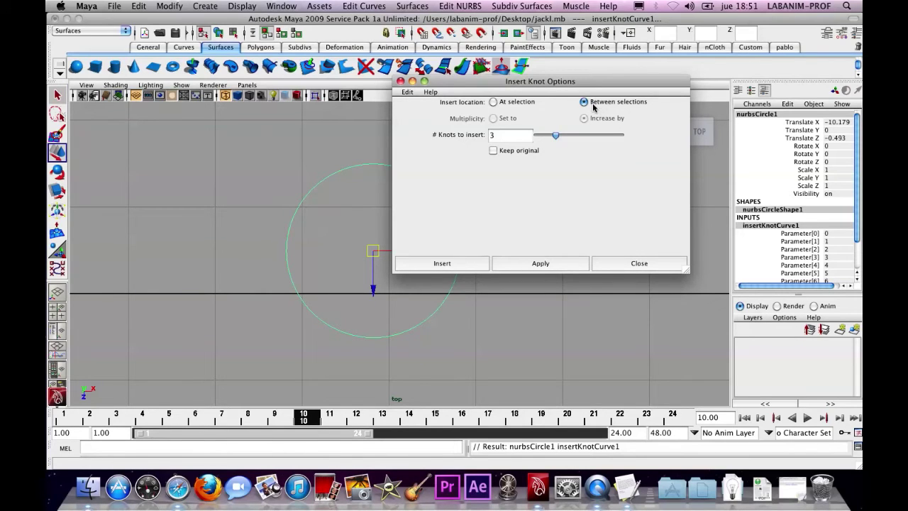
pyautogui.doubleClick(503, 135)
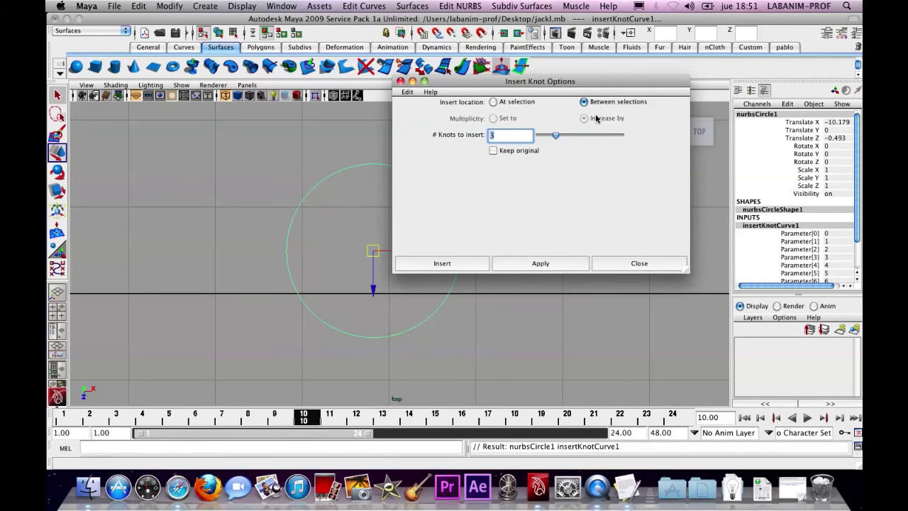
pyautogui.click(639, 266)
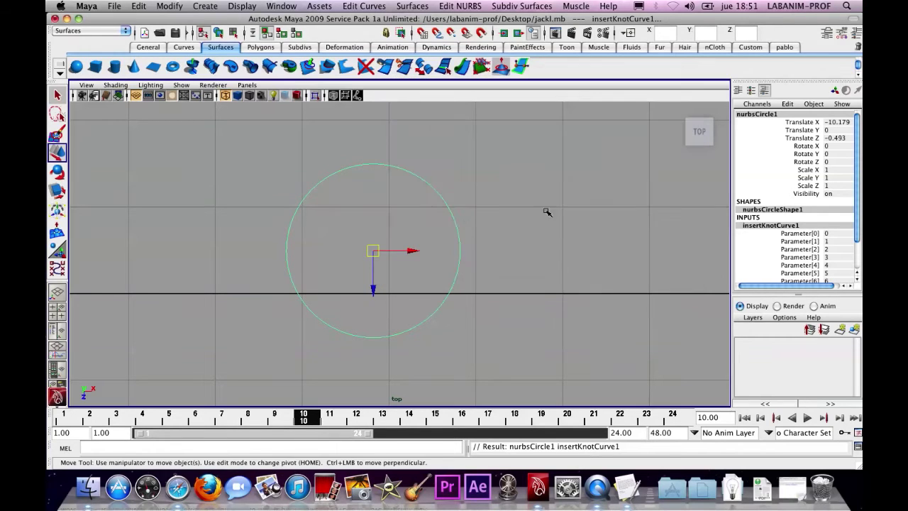
# Step: Show the circle's control vertices and select every other one around the whole circumference
pyautogui.moveTo(497, 175); pyautogui.dragTo(475, 174, button='right')
pyautogui.click(473, 174)
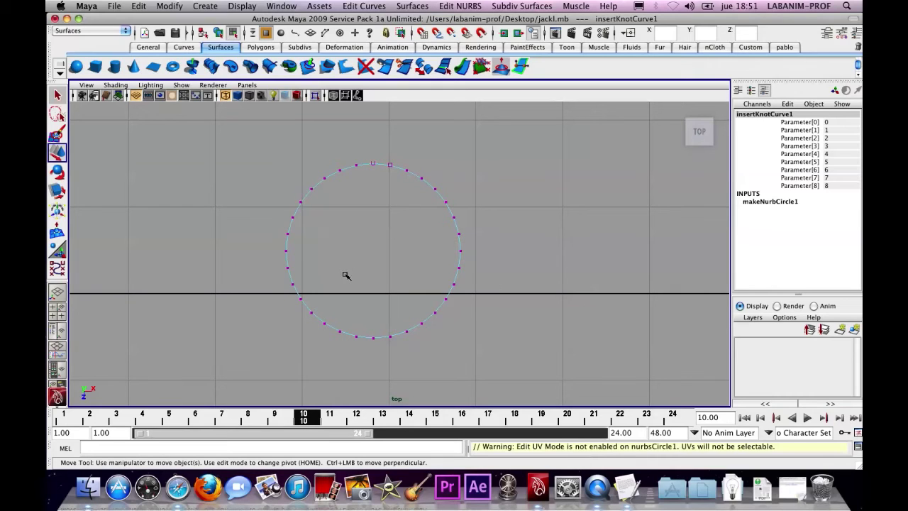
pyautogui.click(376, 170)
pyautogui.press('Right')
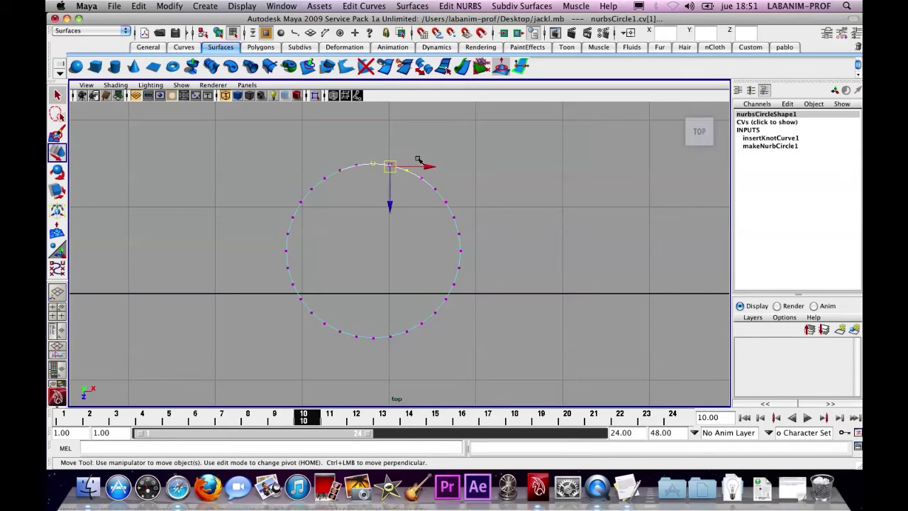
pyautogui.press('Right')
pyautogui.press('Right')
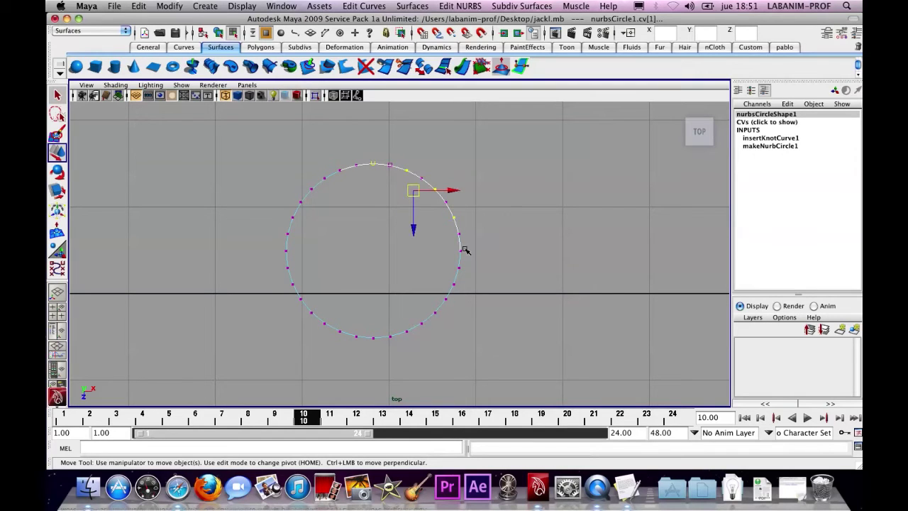
pyautogui.press('Right')
pyautogui.press('Right')
pyautogui.keyDown('shift'); pyautogui.click(435, 312); pyautogui.keyUp('shift')
pyautogui.keyDown('shift'); pyautogui.click(406, 331); pyautogui.keyUp('shift')
pyautogui.keyDown('shift'); pyautogui.click(373, 338); pyautogui.keyUp('shift')
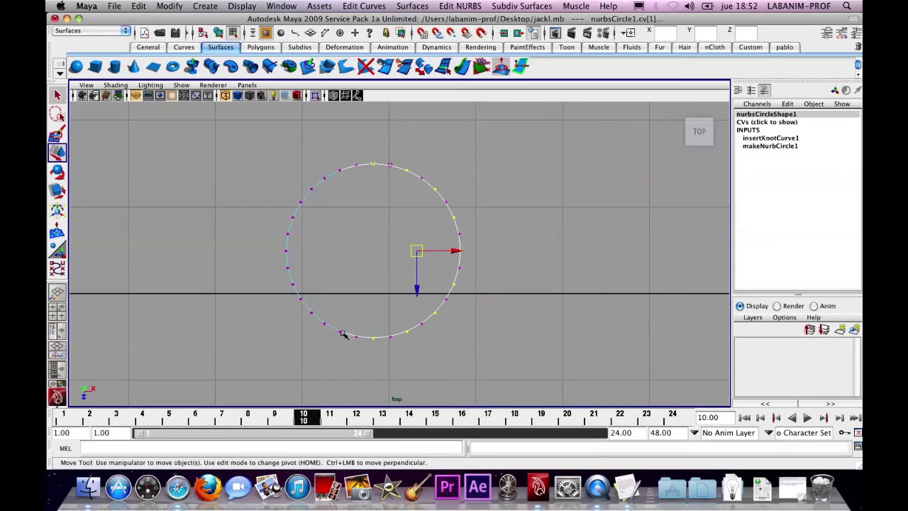
pyautogui.keyDown('shift'); pyautogui.click(340, 331); pyautogui.keyUp('shift')
pyautogui.keyDown('shift'); pyautogui.click(310, 311); pyautogui.keyUp('shift')
pyautogui.keyDown('shift'); pyautogui.click(292, 283); pyautogui.keyUp('shift')
pyautogui.keyDown('shift'); pyautogui.click(286, 251); pyautogui.keyUp('shift')
pyautogui.keyDown('shift'); pyautogui.click(292, 217); pyautogui.keyUp('shift')
pyautogui.keyDown('shift'); pyautogui.click(312, 186); pyautogui.keyUp('shift')
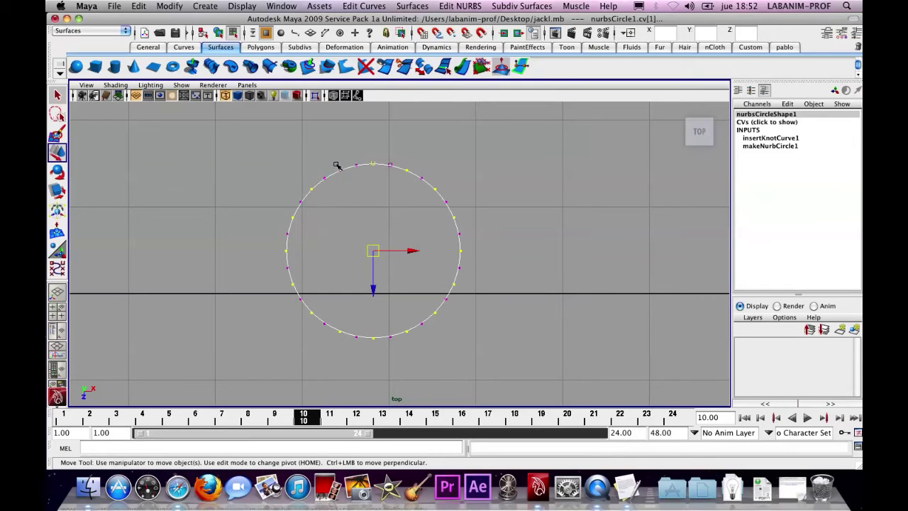
# Step: Scale the selected vertices inward to about 0.37 to form a star-shaped profile, return to object mode and deselect the curve
pyautogui.press('r')
pyautogui.moveTo(376, 249); pyautogui.dragTo(291, 234)
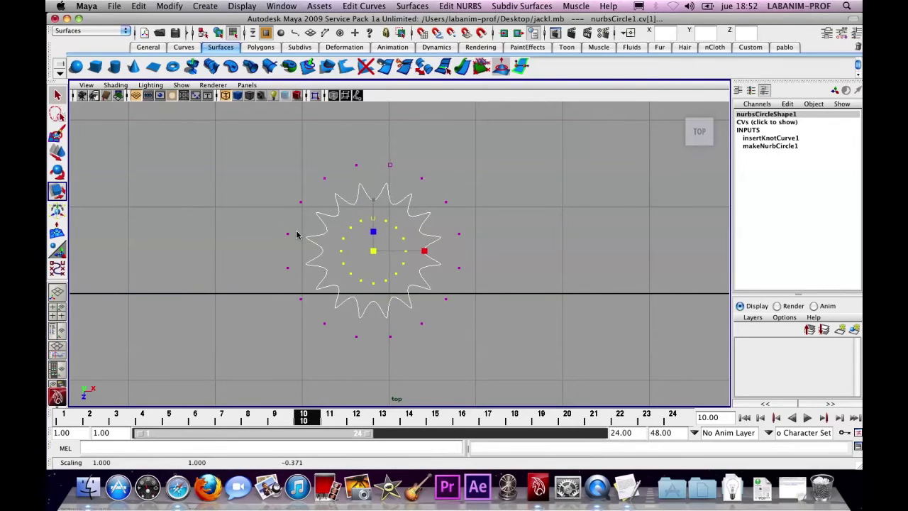
pyautogui.press('F8')
pyautogui.click(248, 157)
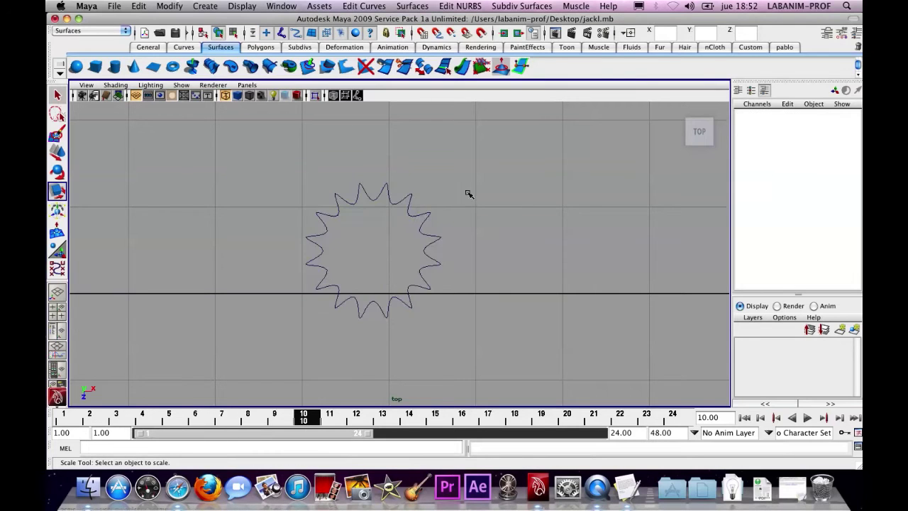
# Step: Move the star-shaped profile in the perspective view to the path curve's free end, at about X -0.312, Z -5.609
pyautogui.press('space')
pyautogui.press('space')
pyautogui.scroll(-8, 502, 197)
pyautogui.press('space')
pyautogui.click(249, 198)
pyautogui.press('space')
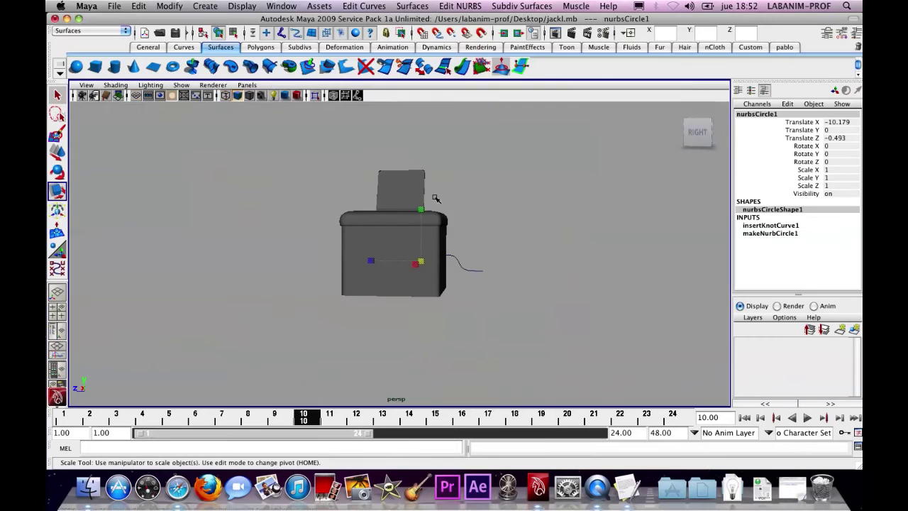
pyautogui.press('w')
pyautogui.moveTo(418, 261); pyautogui.dragTo(487, 312)
pyautogui.press('f')
pyautogui.keyDown('alt'); pyautogui.moveTo(440, 284); pyautogui.dragTo(290, 246, button='right'); pyautogui.keyUp('alt')
pyautogui.keyDown('alt'); pyautogui.moveTo(426, 241); pyautogui.dragTo(326, 234, button='right'); pyautogui.keyUp('alt')
pyautogui.keyDown('alt'); pyautogui.moveTo(404, 276); pyautogui.dragTo(528, 207, button='middle'); pyautogui.keyUp('alt')
pyautogui.keyDown('alt'); pyautogui.moveTo(528, 207); pyautogui.dragTo(419, 213, button='right'); pyautogui.keyUp('alt')
pyautogui.keyDown('alt'); pyautogui.moveTo(419, 213); pyautogui.dragTo(341, 206); pyautogui.keyUp('alt')
pyautogui.keyDown('alt'); pyautogui.moveTo(344, 202); pyautogui.dragTo(334, 192, button='middle'); pyautogui.keyUp('alt')
pyautogui.moveTo(408, 215); pyautogui.dragTo(345, 271)
pyautogui.keyDown('alt'); pyautogui.moveTo(345, 271); pyautogui.dragTo(340, 219, button='middle'); pyautogui.keyUp('alt')
pyautogui.keyDown('alt'); pyautogui.moveTo(398, 227); pyautogui.dragTo(575, 248, button='right'); pyautogui.keyUp('alt')
pyautogui.keyDown('alt'); pyautogui.moveTo(507, 221); pyautogui.dragTo(495, 233, button='middle'); pyautogui.keyUp('alt')
pyautogui.keyDown('alt'); pyautogui.moveTo(495, 233); pyautogui.dragTo(451, 252); pyautogui.keyUp('alt')
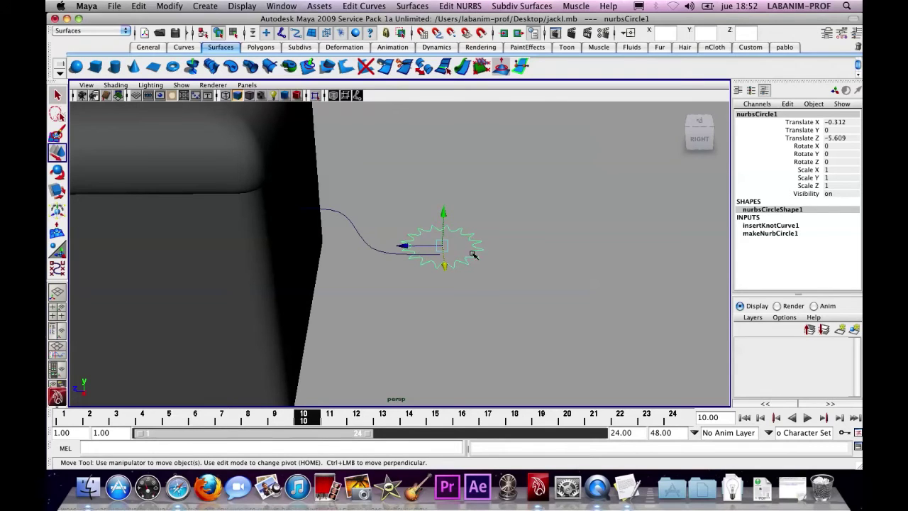
# Step: Try rotating the star-shaped profile freely, and undo the rotation
pyautogui.press('e')
pyautogui.moveTo(412, 220); pyautogui.dragTo(470, 212)
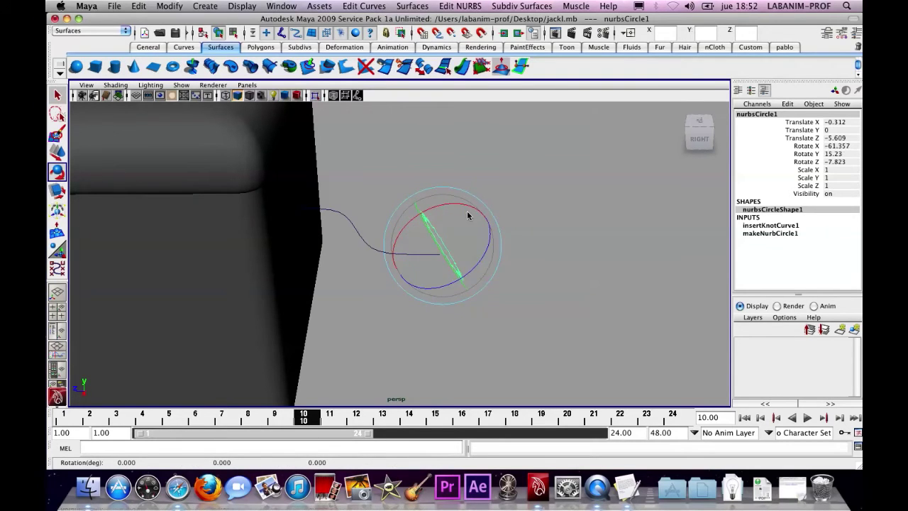
pyautogui.press('z')
# Step: Rotate the star-shaped profile upright, with its X rotation set to 90
pyautogui.moveTo(412, 217); pyautogui.dragTo(485, 224)
pyautogui.click(838, 146)
pyautogui.write('90')
pyautogui.press('Return')
# Step: Move the star-shaped profile onto the end point of the path curve, at X 0, Z -5.545
pyautogui.keyDown('alt'); pyautogui.moveTo(600, 246); pyautogui.dragTo(293, 209); pyautogui.keyUp('alt')
pyautogui.click(56, 152)
pyautogui.keyDown('alt'); pyautogui.moveTo(274, 201); pyautogui.dragTo(366, 228, button='middle'); pyautogui.keyUp('alt')
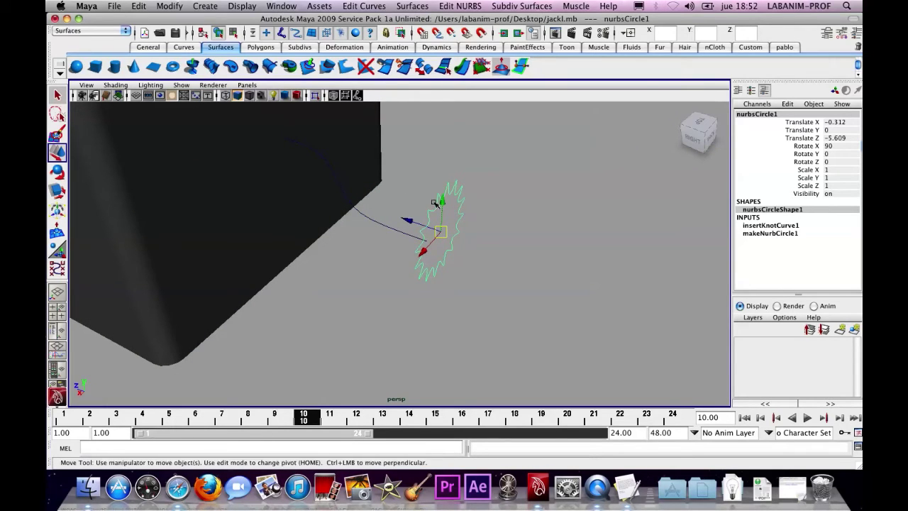
pyautogui.moveTo(439, 235); pyautogui.dragTo(527, 276)
pyautogui.moveTo(523, 231); pyautogui.dragTo(544, 272)
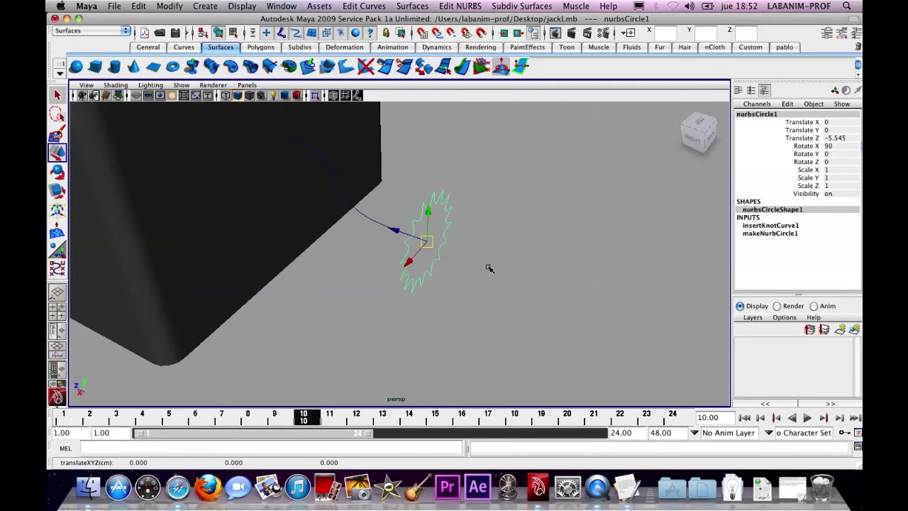
# Step: Scale the star-shaped profile uniformly down to about 0.567
pyautogui.press('r')
pyautogui.moveTo(426, 242); pyautogui.dragTo(461, 280)
pyautogui.click(410, 246)
pyautogui.click(401, 230)
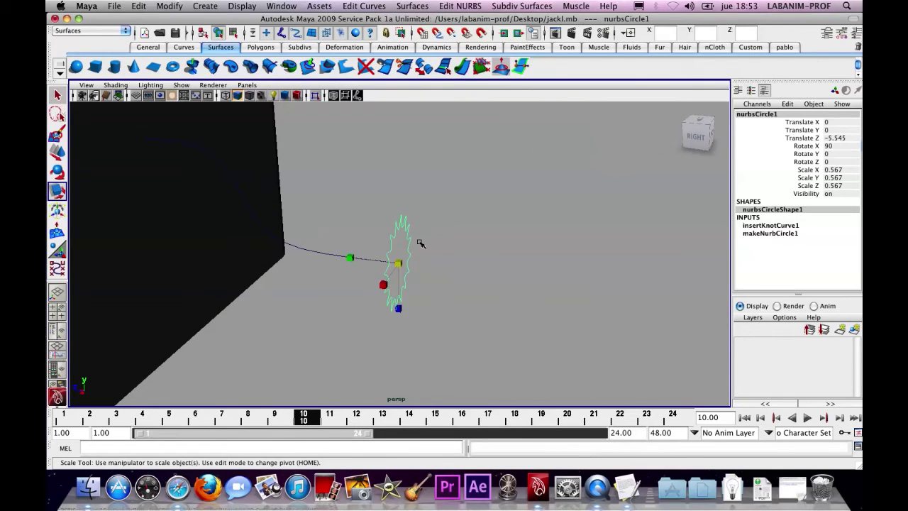
# Step: Extrude the star-shaped profile along the S-shaped curve as a NURBS tube, using At path, Component pivot and Profile normal
pyautogui.click(308, 249)
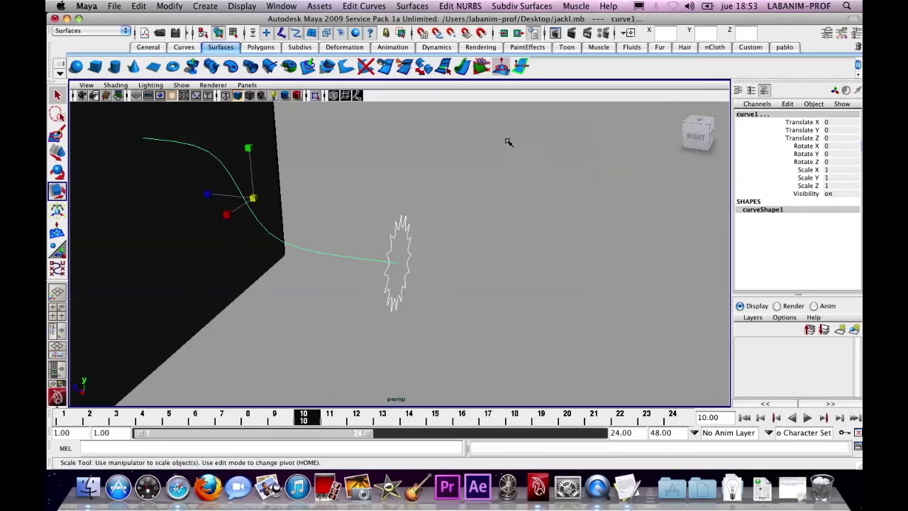
pyautogui.click(414, 6)
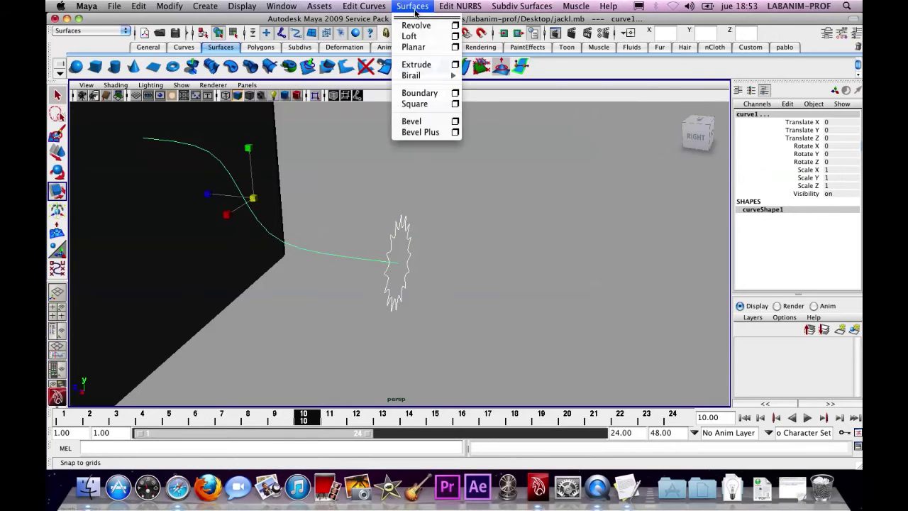
pyautogui.click(454, 66)
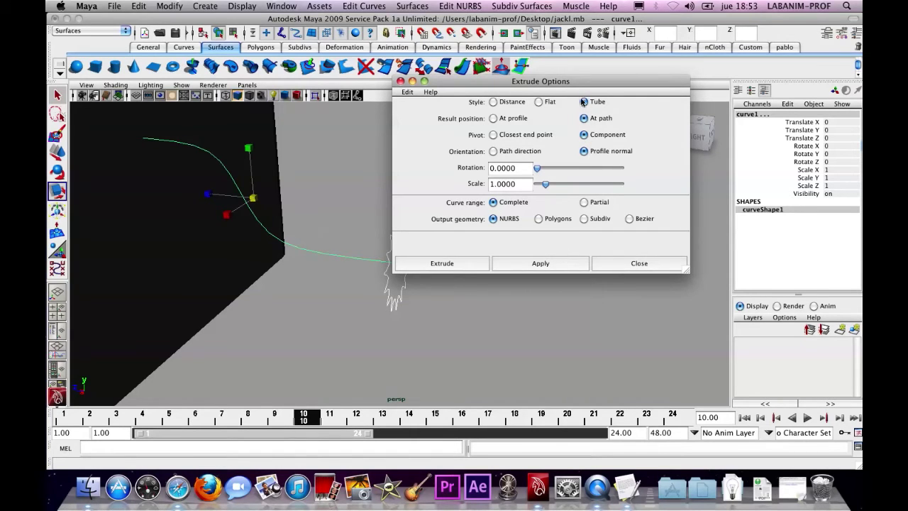
pyautogui.click(442, 264)
pyautogui.click(454, 240)
# Step: Thin the extruded tube by scaling its profile curve uniformly to about 0.239
pyautogui.keyDown('alt'); pyautogui.moveTo(454, 229); pyautogui.dragTo(484, 232); pyautogui.keyUp('alt')
pyautogui.click(343, 207)
pyautogui.moveTo(347, 243); pyautogui.dragTo(497, 255)
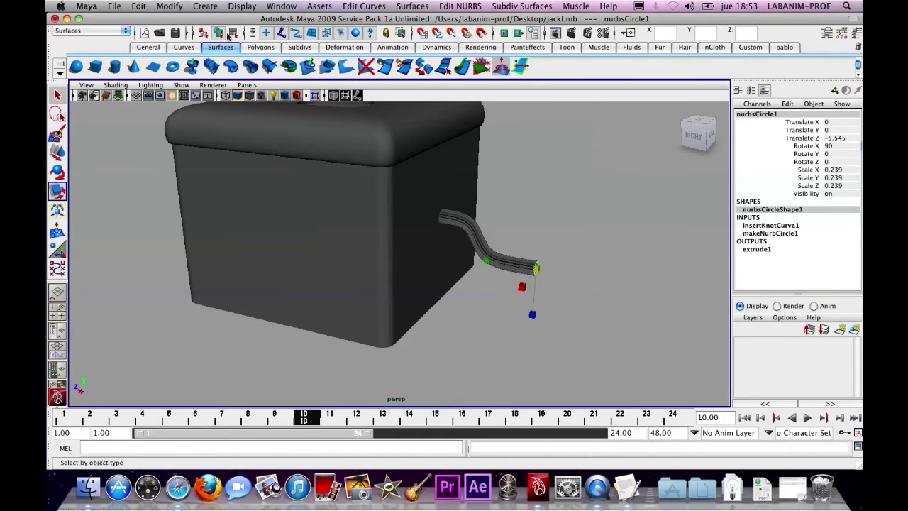
# Step: Select the extruded tube beside the box and display it at the smoothest NURBS quality
pyautogui.click(698, 135)
pyautogui.keyDown('alt'); pyautogui.moveTo(494, 245); pyautogui.dragTo(547, 304); pyautogui.keyUp('alt')
pyautogui.keyDown('alt'); pyautogui.moveTo(547, 304); pyautogui.dragTo(640, 293, button='right'); pyautogui.keyUp('alt')
pyautogui.keyDown('alt'); pyautogui.moveTo(640, 292); pyautogui.dragTo(450, 187); pyautogui.keyUp('alt')
pyautogui.keyDown('alt'); pyautogui.moveTo(450, 186); pyautogui.dragTo(504, 330, button='right'); pyautogui.keyUp('alt')
pyautogui.click(505, 330)
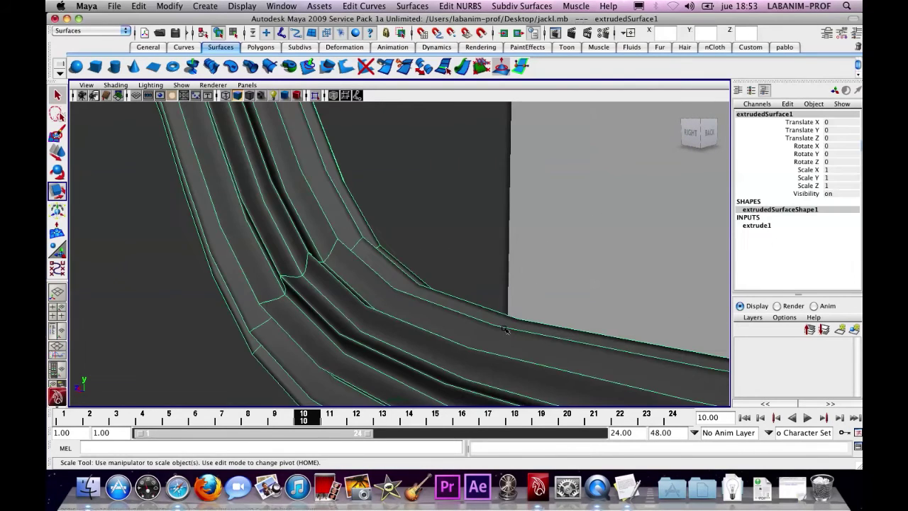
pyautogui.press('3')
pyautogui.keyDown('alt'); pyautogui.moveTo(547, 279); pyautogui.dragTo(508, 154); pyautogui.keyUp('alt')
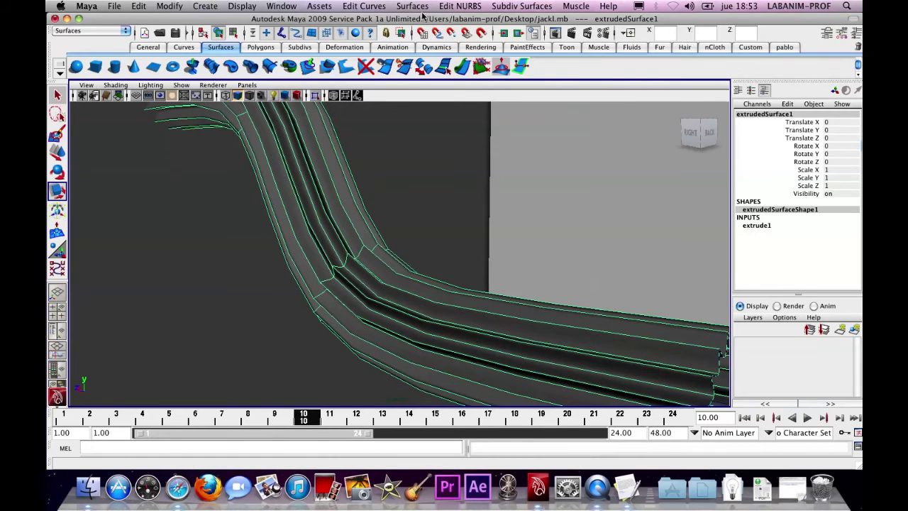
# Step: Try rebuilding the tube's surface with 12 spans in both U and V, and undo the rebuild
pyautogui.click(459, 6)
pyautogui.click(525, 231)
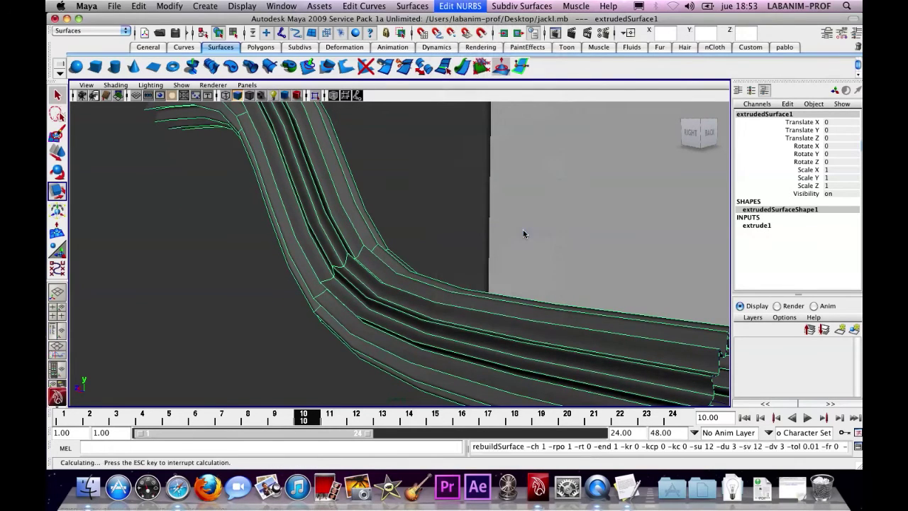
pyautogui.hotkey('ctrl', 'z')
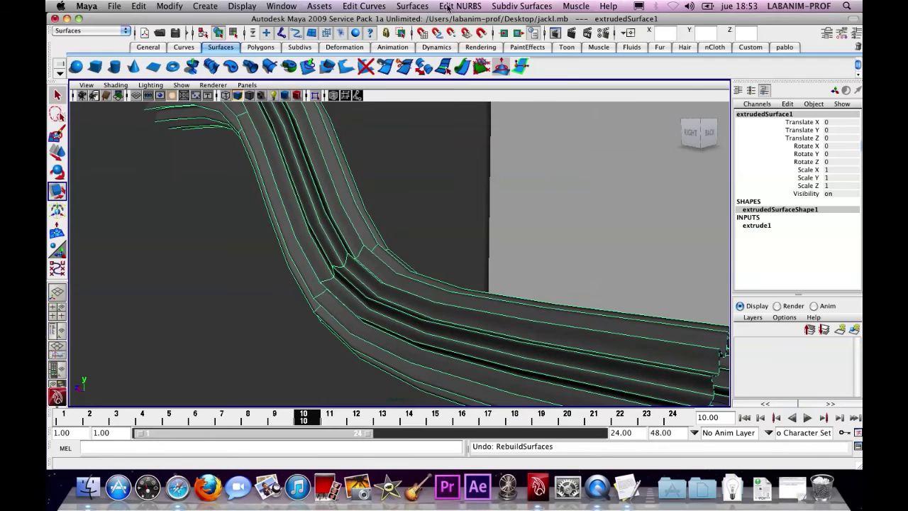
# Step: Try rebuilding the tube's surface with 24 spans in both U and V, and undo the rebuild
pyautogui.click(448, 6)
pyautogui.click(559, 231)
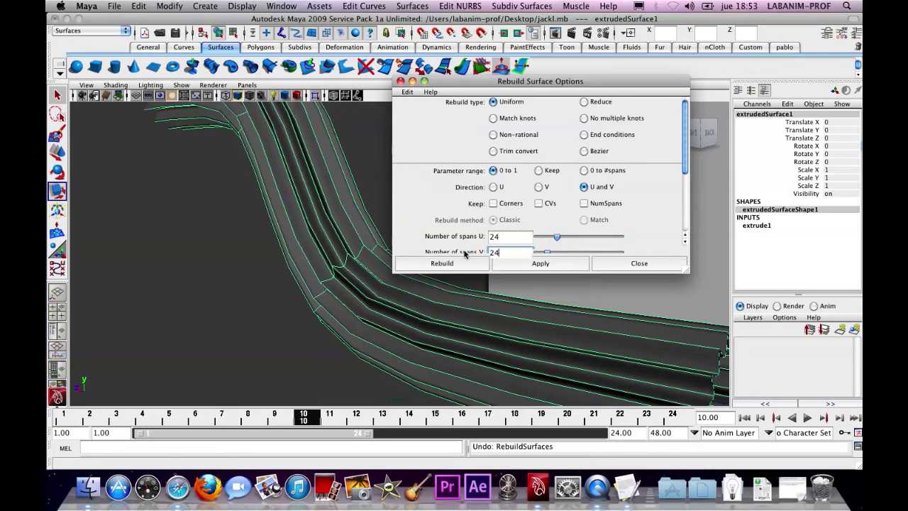
pyautogui.click(515, 263)
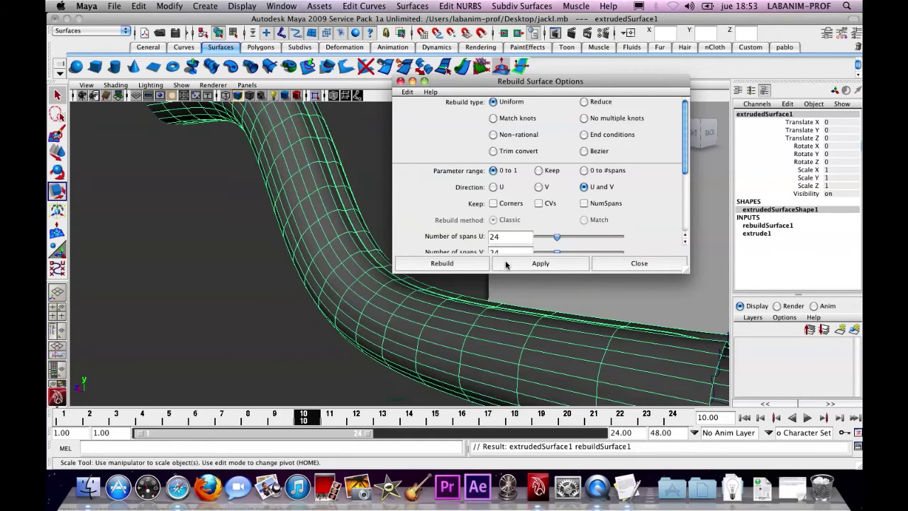
pyautogui.click(623, 262)
pyautogui.scroll(-3, 568, 259)
pyautogui.press('z')
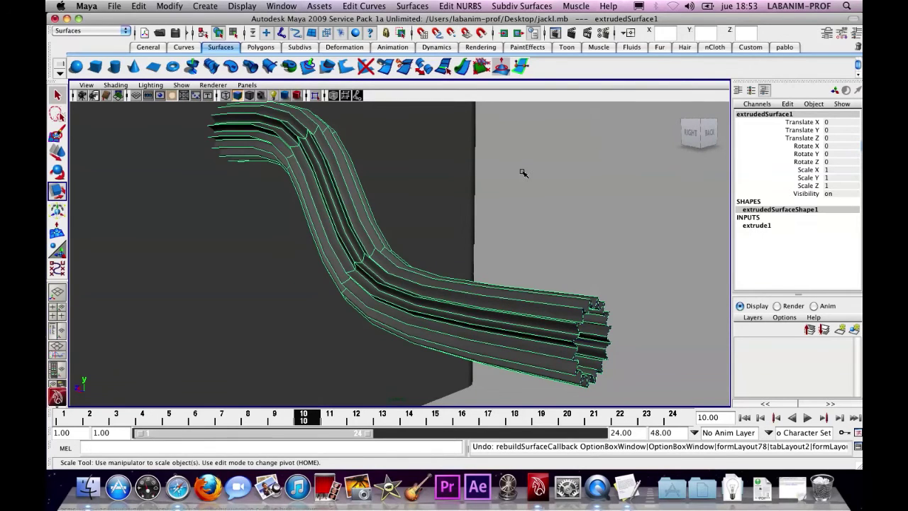
# Step: Show the tube's attributes, rebuild its surface with 50 spans in U and 6 in V, and deselect it
pyautogui.scroll(-5, 527, 176)
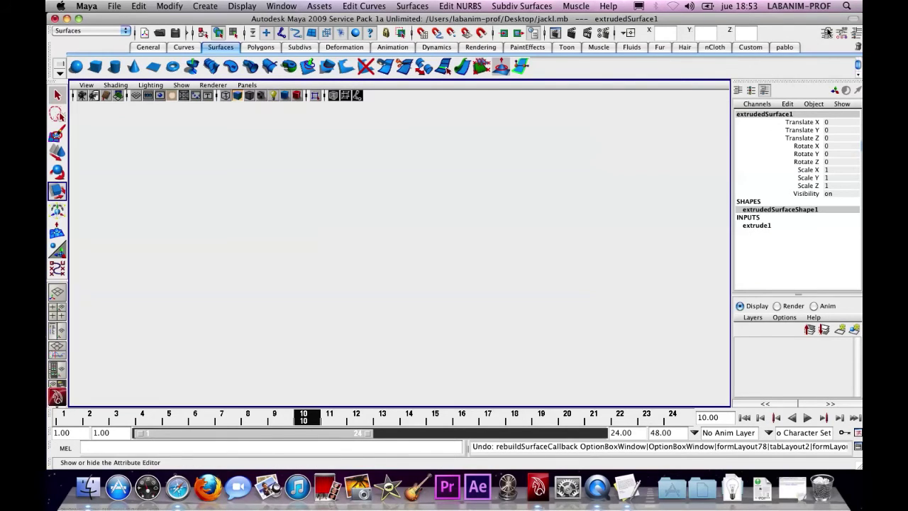
pyautogui.click(827, 33)
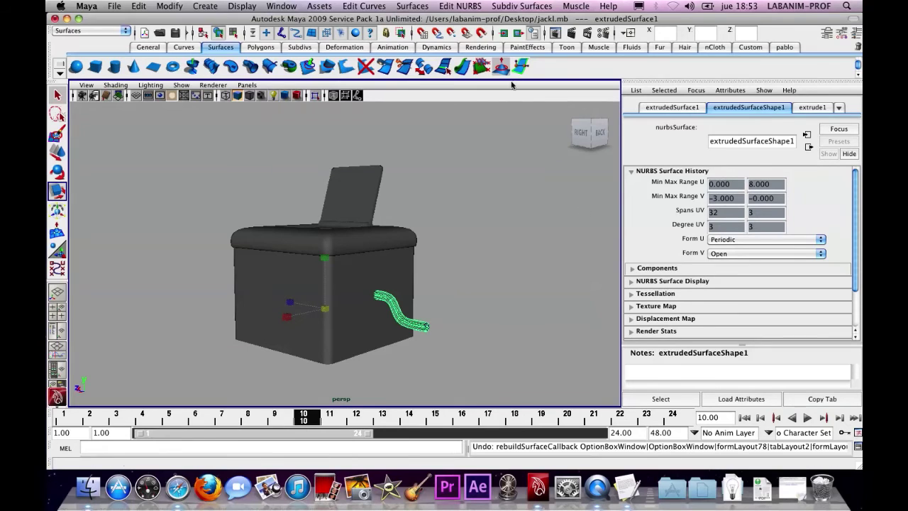
pyautogui.click(473, 6)
pyautogui.click(558, 231)
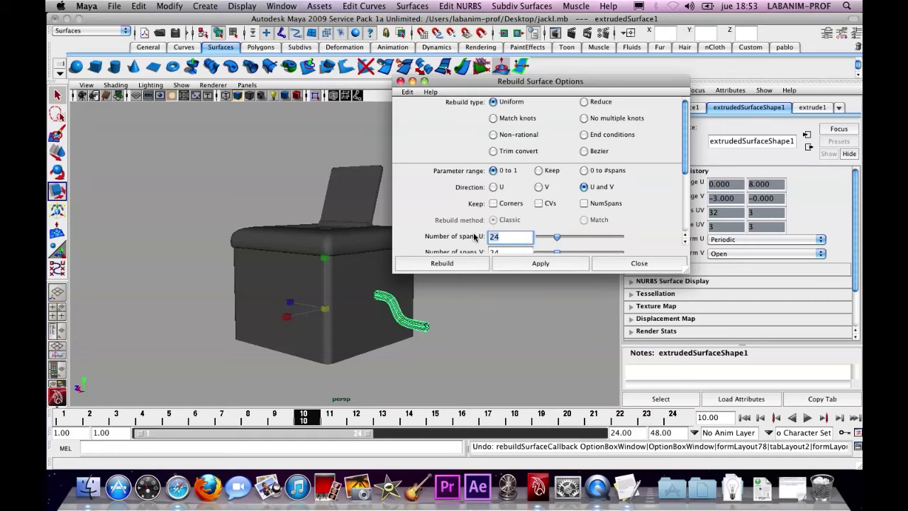
pyautogui.scroll(-1, 505, 248)
pyautogui.click(505, 241)
pyautogui.write('6')
pyautogui.click(512, 263)
pyautogui.scroll(5, 617, 278)
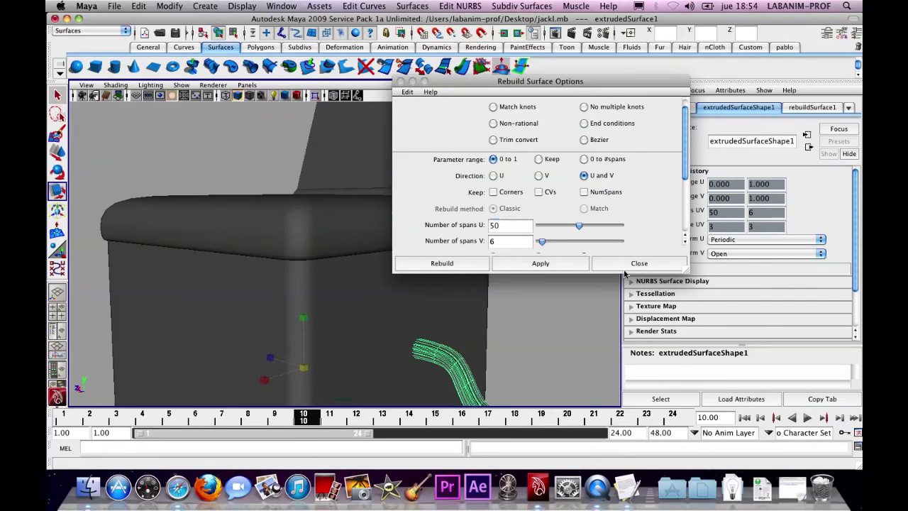
pyautogui.click(621, 265)
pyautogui.keyDown('alt'); pyautogui.moveTo(517, 304); pyautogui.dragTo(466, 221, button='middle'); pyautogui.keyUp('alt')
pyautogui.scroll(4, 466, 220)
pyautogui.click(527, 239)
pyautogui.keyDown('alt'); pyautogui.moveTo(527, 239); pyautogui.dragTo(452, 209, button='middle'); pyautogui.keyUp('alt')
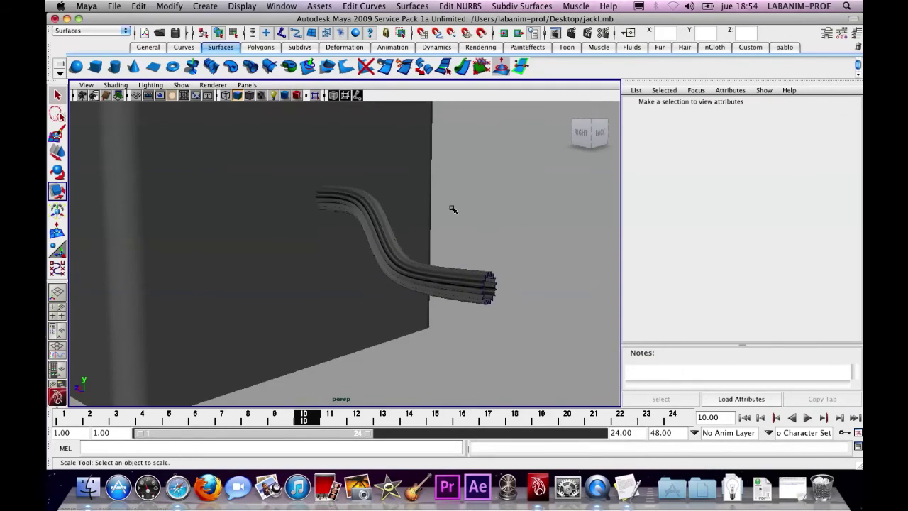
# Step: Undo the last surface rebuild of the ribbed tube and deselect it
pyautogui.scroll(3, 452, 208)
pyautogui.press('z')
pyautogui.press('z')
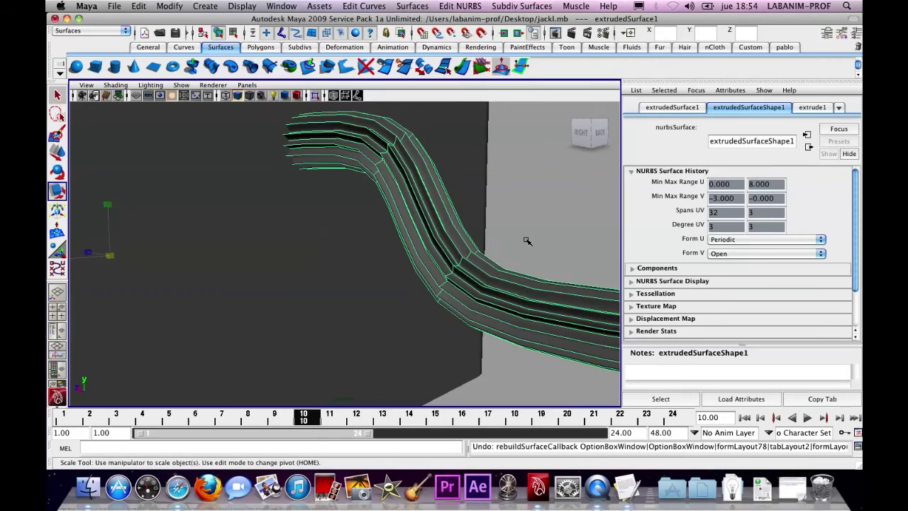
pyautogui.click(528, 241)
pyautogui.scroll(-10, 454, 227)
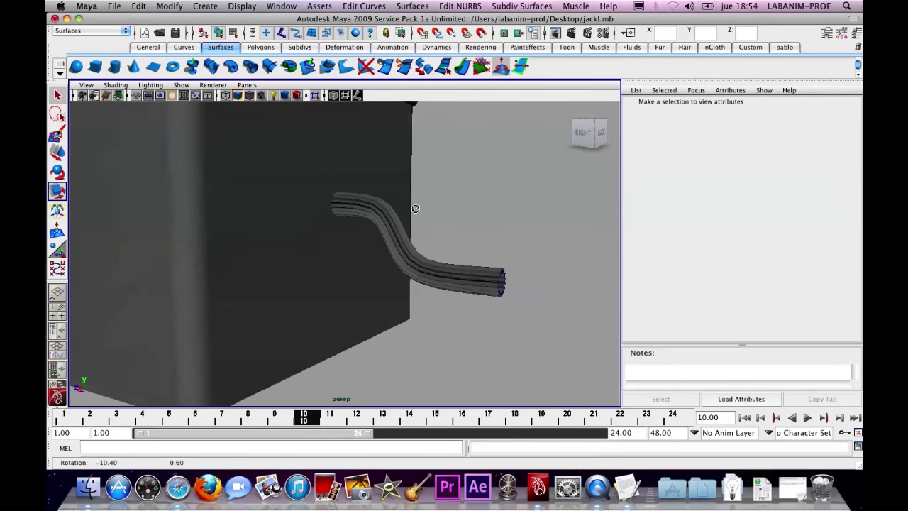
# Step: Examine the ribbed tube's open end and curved body from several angles, selecting the tube and its profile circle
pyautogui.keyDown('alt'); pyautogui.moveTo(397, 213); pyautogui.dragTo(363, 201); pyautogui.keyUp('alt')
pyautogui.scroll(5, 362, 201)
pyautogui.click(359, 213)
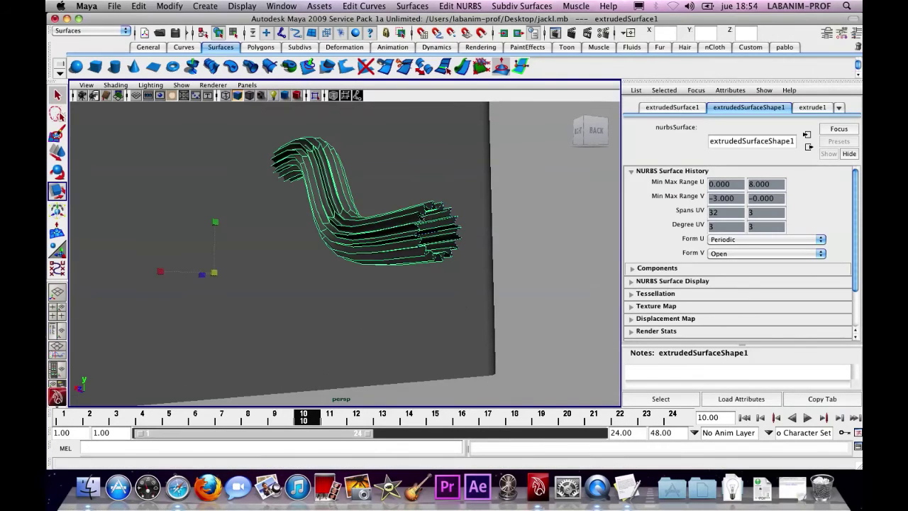
pyautogui.keyDown('alt'); pyautogui.moveTo(420, 239); pyautogui.dragTo(423, 217); pyautogui.keyUp('alt')
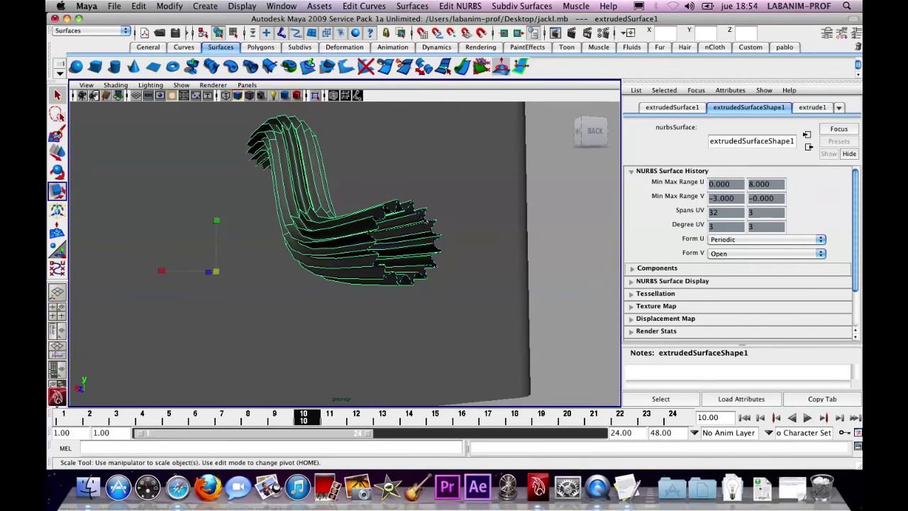
pyautogui.click(424, 216)
pyautogui.moveTo(406, 242); pyautogui.dragTo(444, 246)
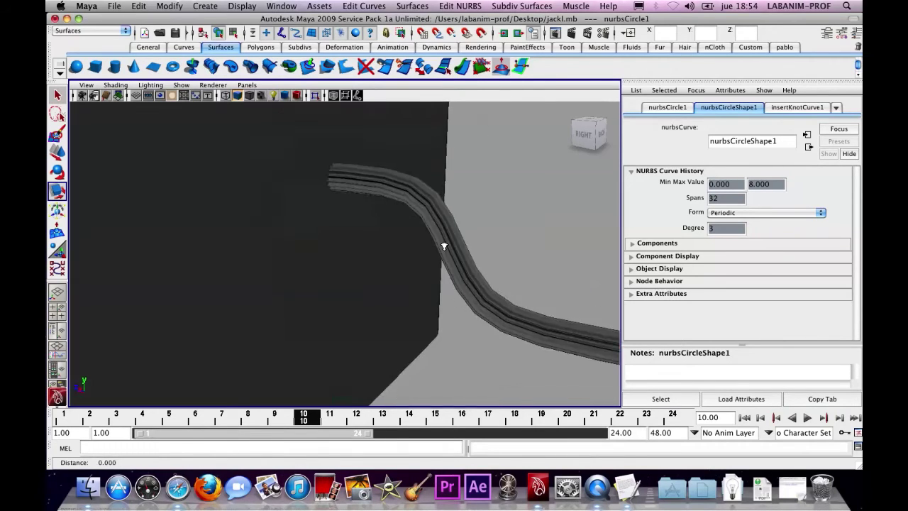
pyautogui.keyDown('alt'); pyautogui.moveTo(444, 246); pyautogui.dragTo(397, 248, button='right'); pyautogui.keyUp('alt')
pyautogui.keyDown('alt'); pyautogui.moveTo(397, 248); pyautogui.dragTo(369, 234); pyautogui.keyUp('alt')
# Step: Create a NURBS sphere and move it beside the box near the tube's outer end
pyautogui.click(226, 34)
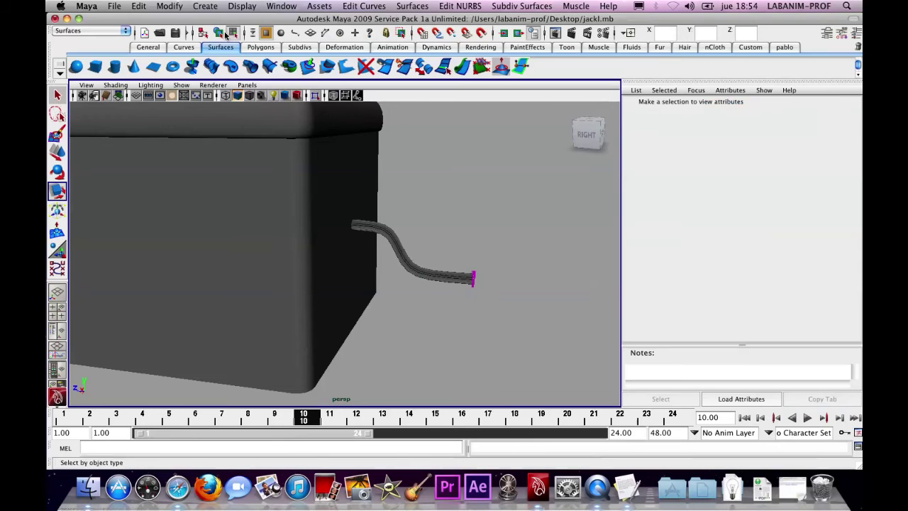
pyautogui.click(205, 6)
pyautogui.moveTo(283, 26)
pyautogui.click(364, 32)
pyautogui.keyDown('alt'); pyautogui.moveTo(341, 178); pyautogui.dragTo(376, 197); pyautogui.keyUp('alt')
pyautogui.moveTo(216, 259); pyautogui.dragTo(420, 264, button='middle')
# Step: Scale the sphere down and move it onto the tube's outer end as a crank knob
pyautogui.press('r')
pyautogui.moveTo(457, 278); pyautogui.dragTo(430, 279)
pyautogui.press('w')
pyautogui.moveTo(430, 278); pyautogui.dragTo(422, 276, button='middle')
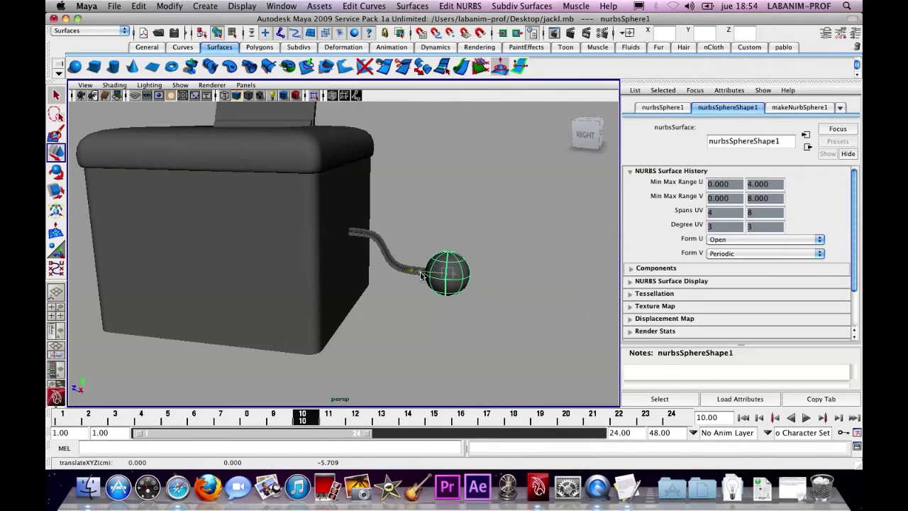
# Step: Group the tube and sphere, and move the group's pivot to the tube's inner end at the box wall
pyautogui.keyDown('shift'); pyautogui.click(385, 264); pyautogui.keyUp('shift')
pyautogui.hotkey('ctrl', 'g')
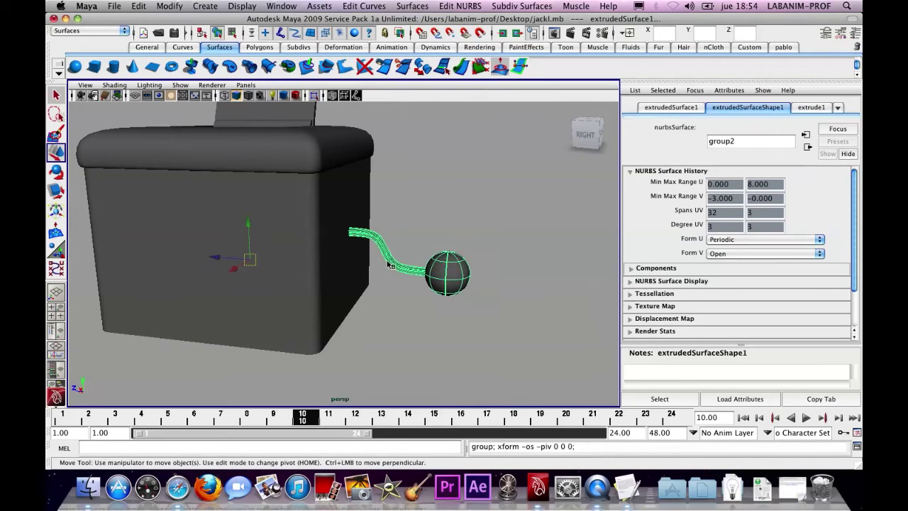
pyautogui.press('space')
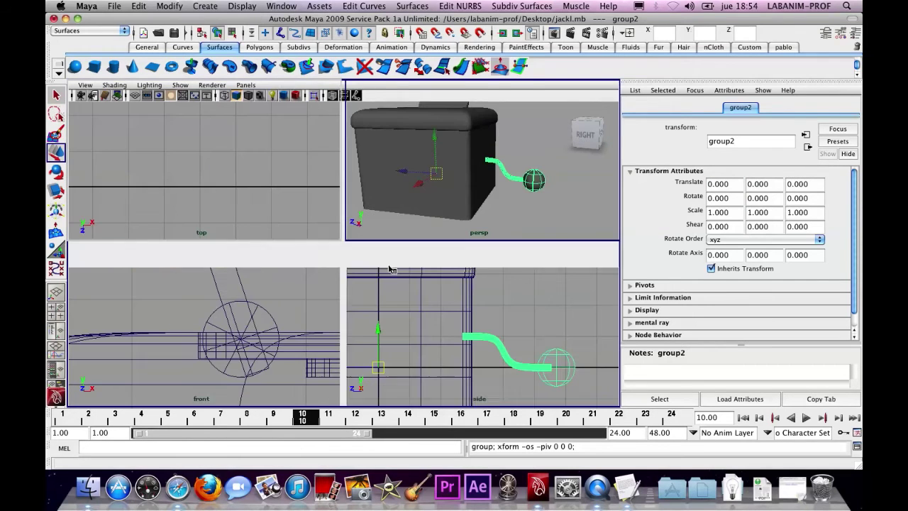
pyautogui.press('space')
pyautogui.press('space')
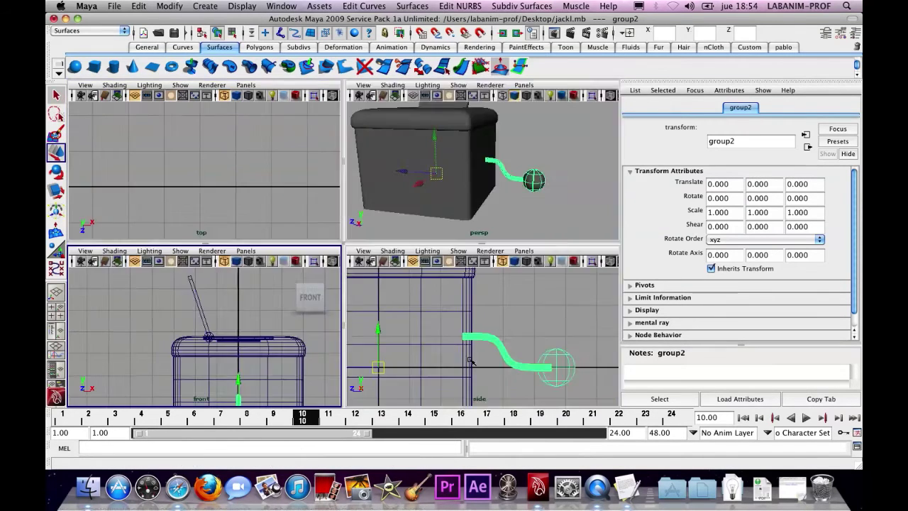
pyautogui.press('space')
pyautogui.press('Home')
pyautogui.moveTo(125, 313); pyautogui.dragTo(303, 248)
pyautogui.press('Home')
# Step: Try rotating the crank group about its pivot, and deselect it
pyautogui.press('e')
pyautogui.press('space')
pyautogui.press('space')
pyautogui.moveTo(331, 210); pyautogui.dragTo(447, 193)
pyautogui.click(455, 193)
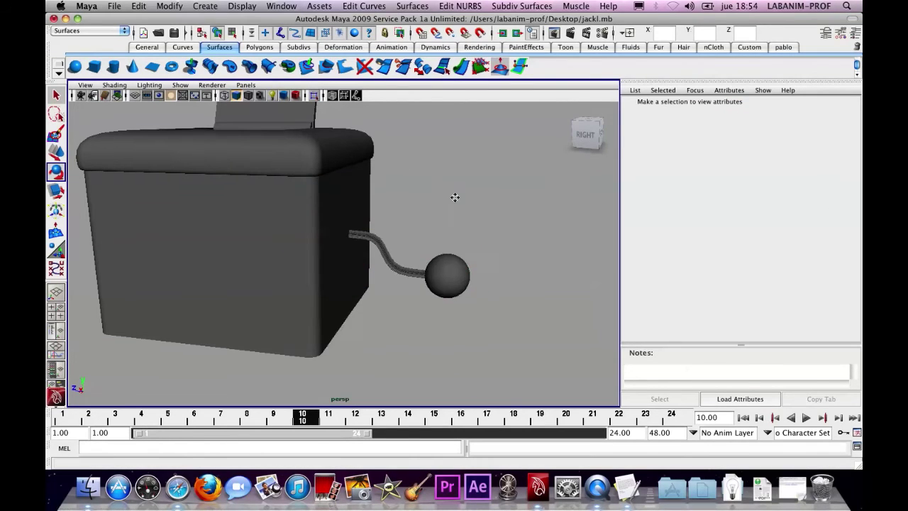
# Step: Draw a zigzag CV curve of degree 1 Linear in the side view, away from the box, running down to the horizontal axis
pyautogui.keyDown('alt'); pyautogui.moveTo(455, 193); pyautogui.dragTo(399, 227, button='right'); pyautogui.keyUp('alt')
pyautogui.keyDown('alt'); pyautogui.moveTo(400, 227); pyautogui.dragTo(438, 225); pyautogui.keyUp('alt')
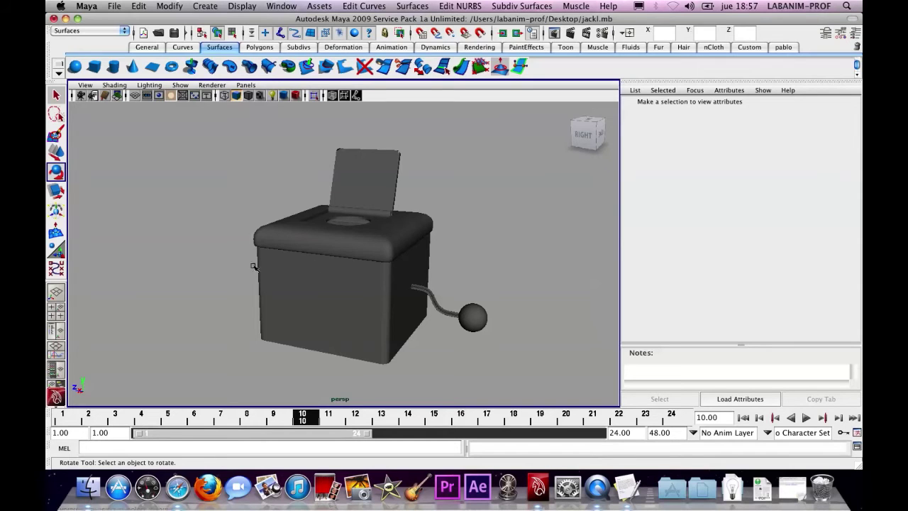
pyautogui.press('space')
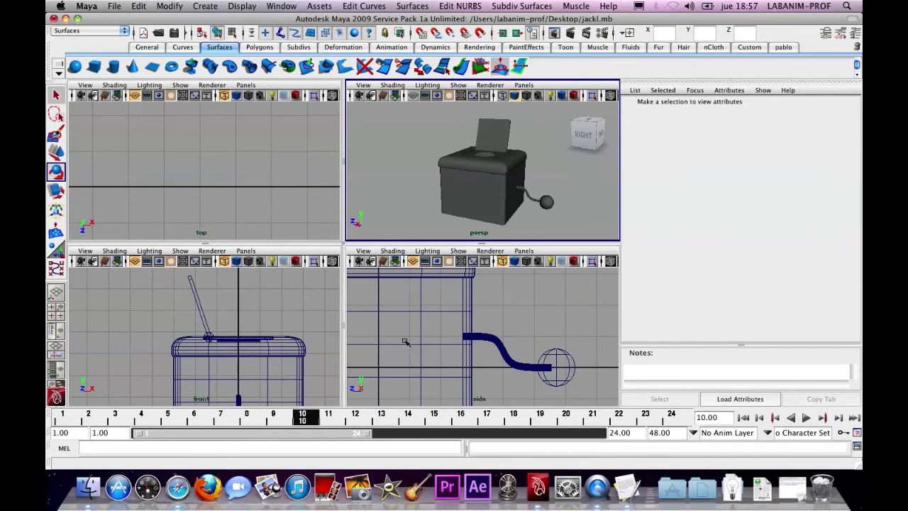
pyautogui.press('space')
pyautogui.scroll(-4, 379, 291)
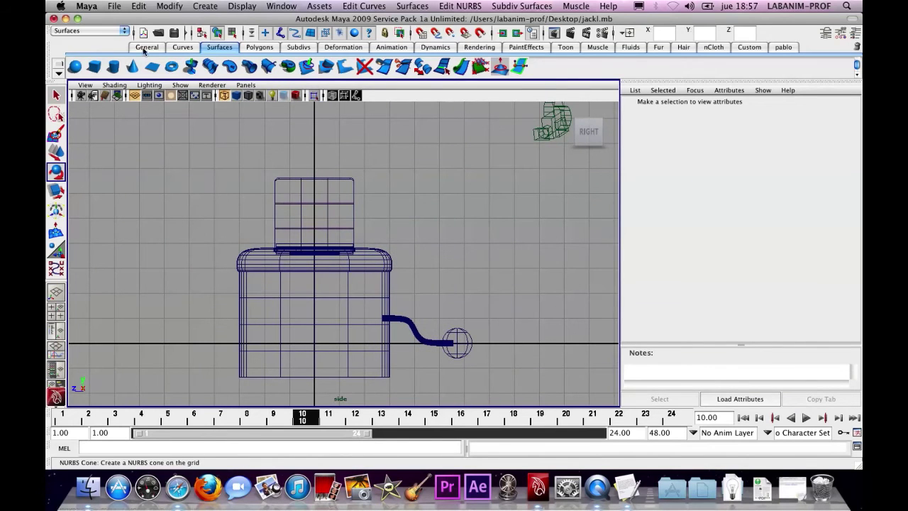
pyautogui.click(203, 7)
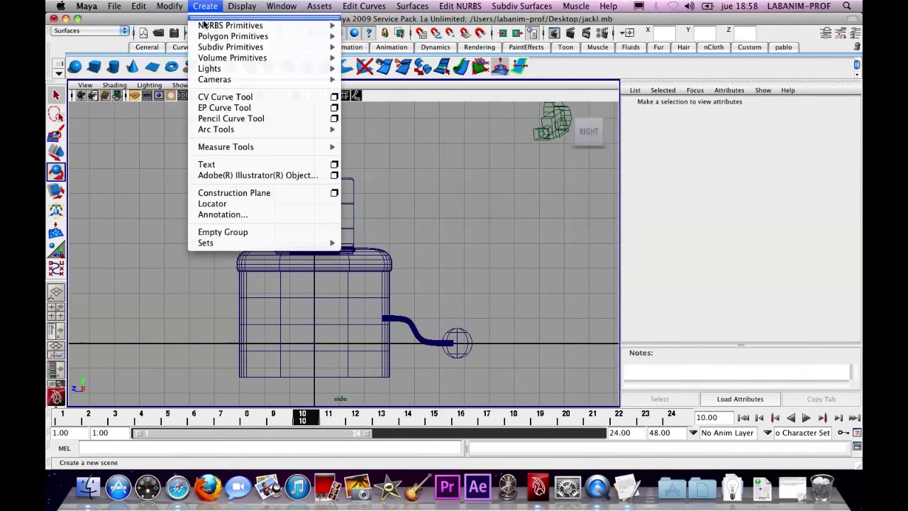
pyautogui.click(334, 97)
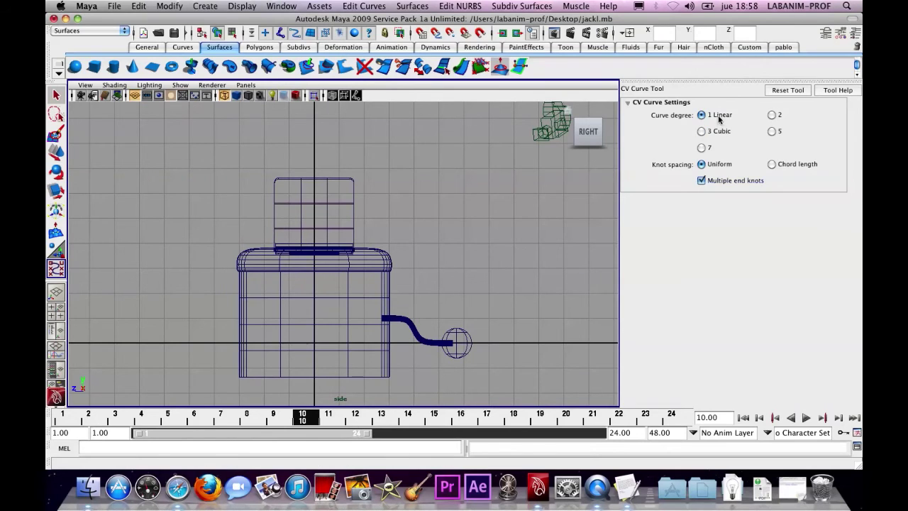
pyautogui.click(855, 32)
pyautogui.keyDown('alt'); pyautogui.moveTo(369, 206); pyautogui.dragTo(491, 217, button='middle'); pyautogui.keyUp('alt')
pyautogui.scroll(-3, 294, 157)
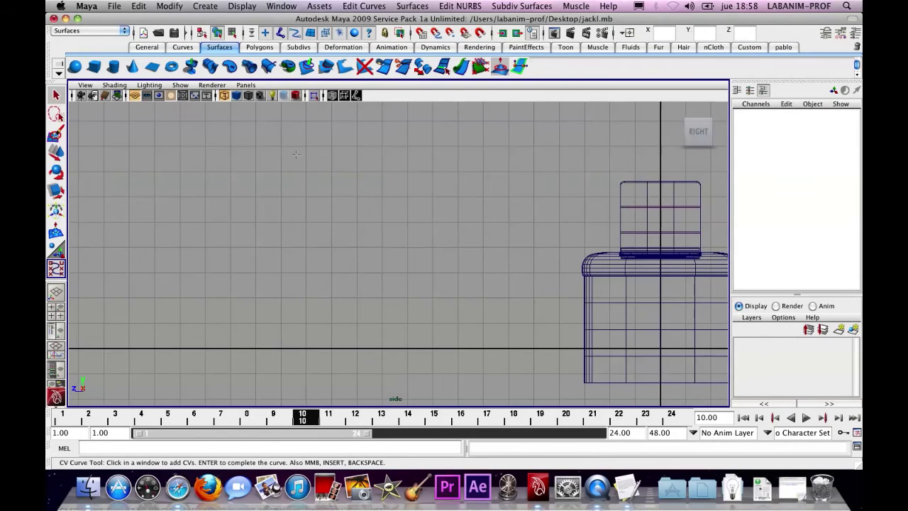
pyautogui.click(281, 122)
pyautogui.click(255, 147)
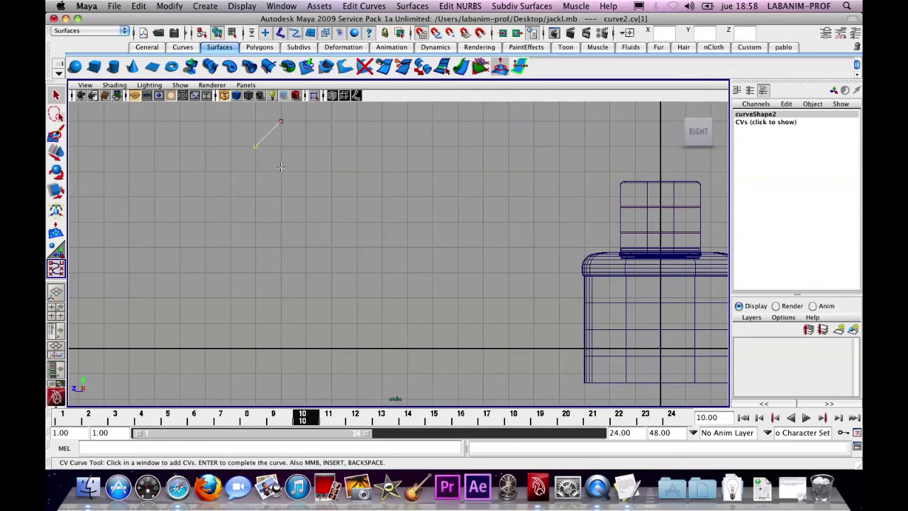
pyautogui.click(281, 223)
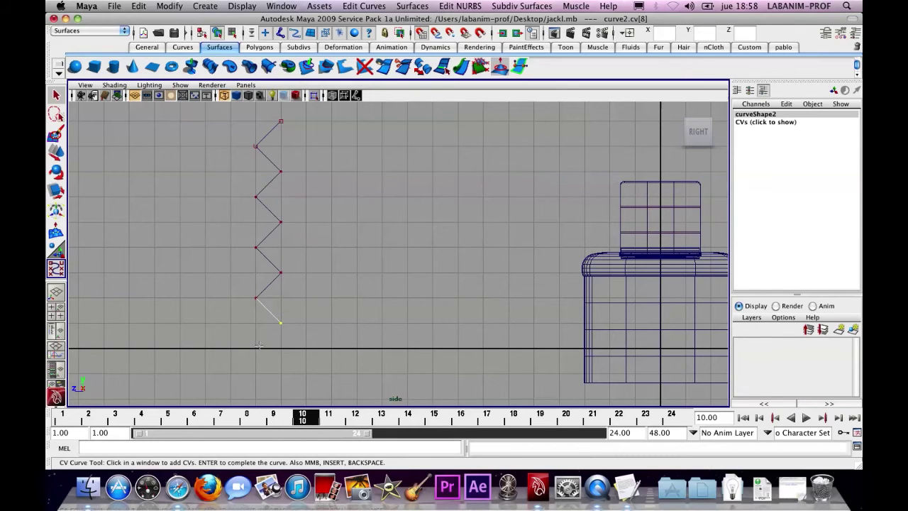
pyautogui.press('e')
# Step: Lower the zigzag's topmost control vertex level with the second one, and select the whole curve in object mode
pyautogui.rightClick(273, 130)
pyautogui.moveTo(273, 126); pyautogui.dragTo(259, 118, button='right')
pyautogui.click(288, 117)
pyautogui.press('w')
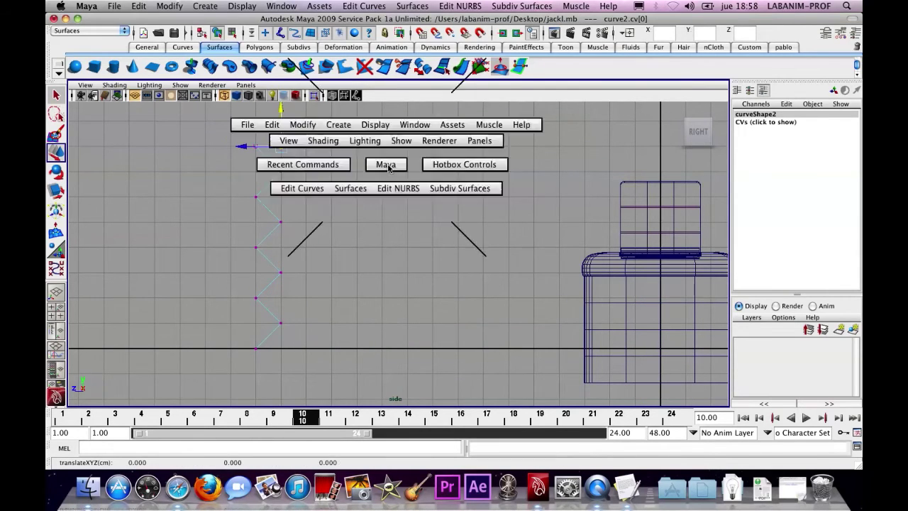
pyautogui.press('space')
pyautogui.press('space')
pyautogui.keyDown('alt'); pyautogui.moveTo(411, 209); pyautogui.dragTo(499, 239, button='middle'); pyautogui.keyUp('alt')
pyautogui.scroll(-2, 499, 239)
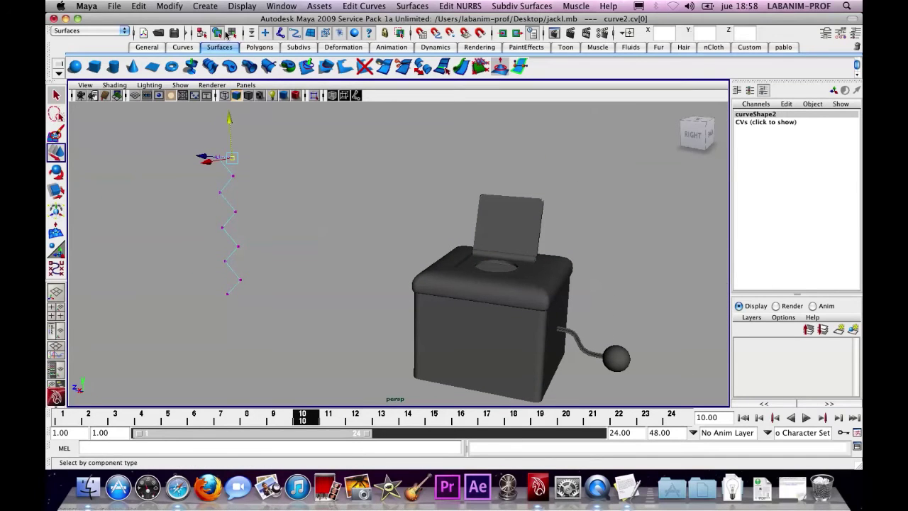
pyautogui.press('F8')
pyautogui.click(294, 176)
pyautogui.keyDown('alt'); pyautogui.moveTo(294, 176); pyautogui.dragTo(389, 193, button='middle'); pyautogui.keyUp('alt')
pyautogui.scroll(-2, 389, 193)
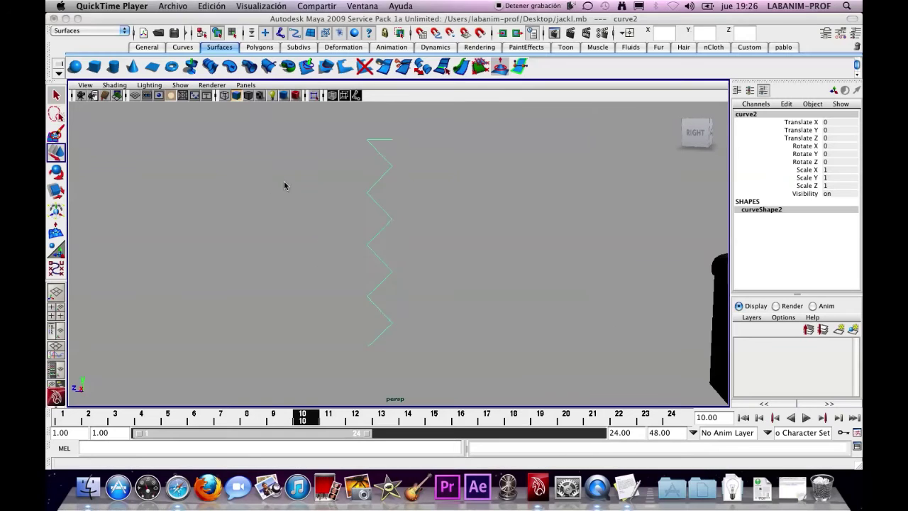
# Step: Examine the zigzag curve's shape and position relative to the box in the perspective, front and side views
pyautogui.scroll(-3, 466, 194)
pyautogui.keyDown('alt'); pyautogui.moveTo(441, 251); pyautogui.dragTo(476, 252); pyautogui.keyUp('alt')
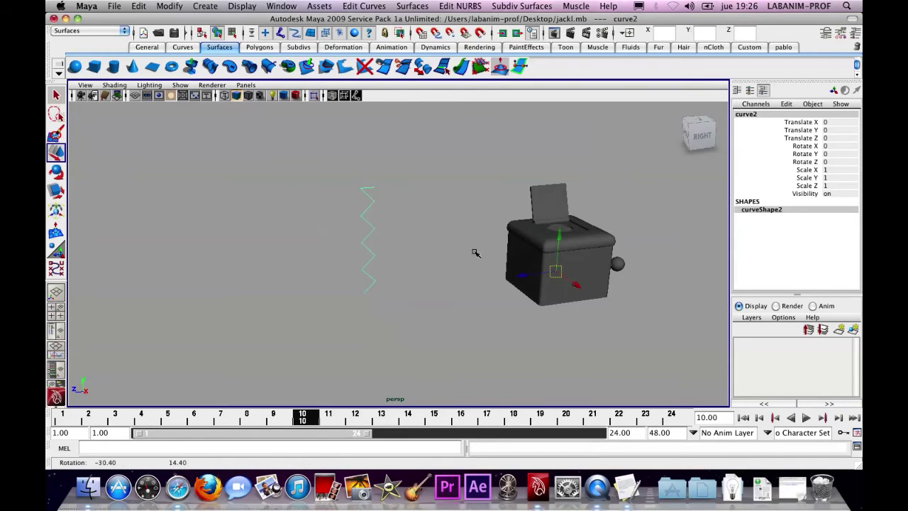
pyautogui.keyDown('alt'); pyautogui.moveTo(399, 289); pyautogui.dragTo(377, 286); pyautogui.keyUp('alt')
pyautogui.scroll(4, 376, 284)
pyautogui.click(318, 143)
pyautogui.moveTo(317, 136); pyautogui.dragTo(446, 354)
pyautogui.press('space')
pyautogui.press('space')
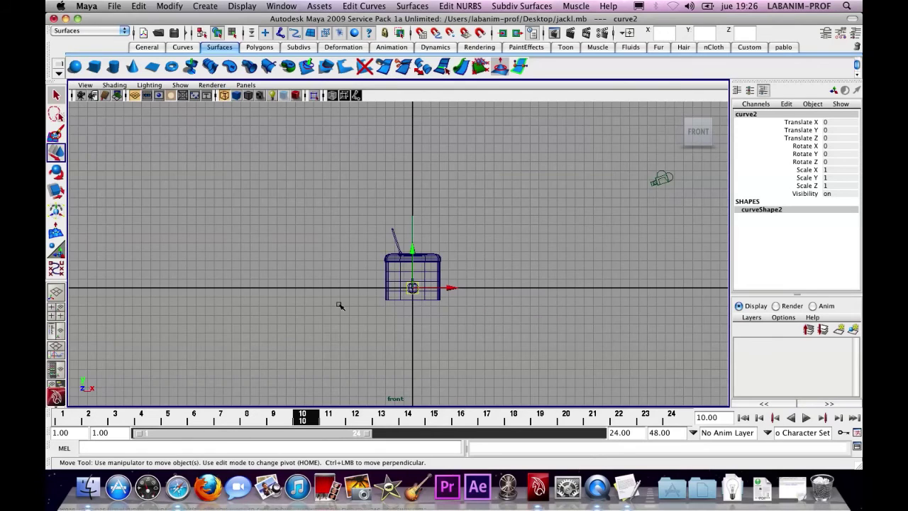
pyautogui.press('space')
pyautogui.press('space')
pyautogui.press('f')
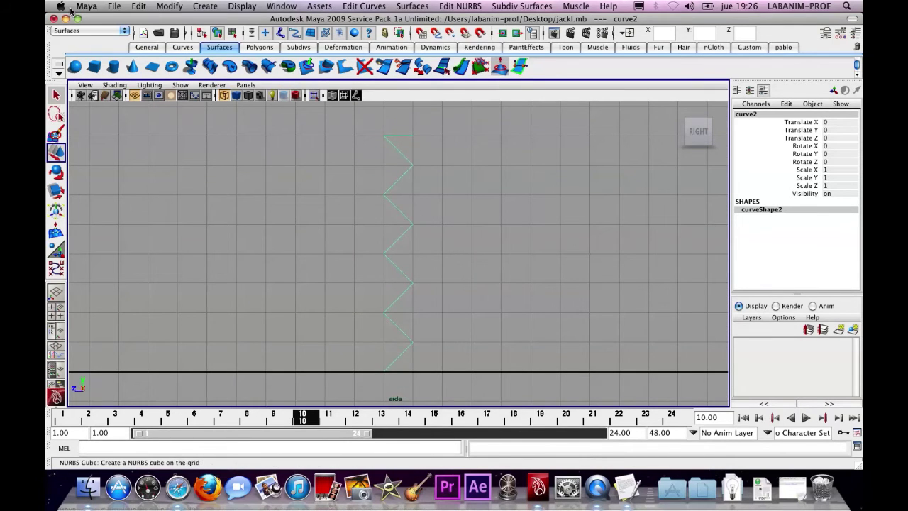
# Step: Draw a trial zigzag CV curve of degree 3 Cubic beside the linear zigzag in the side view
pyautogui.click(198, 7)
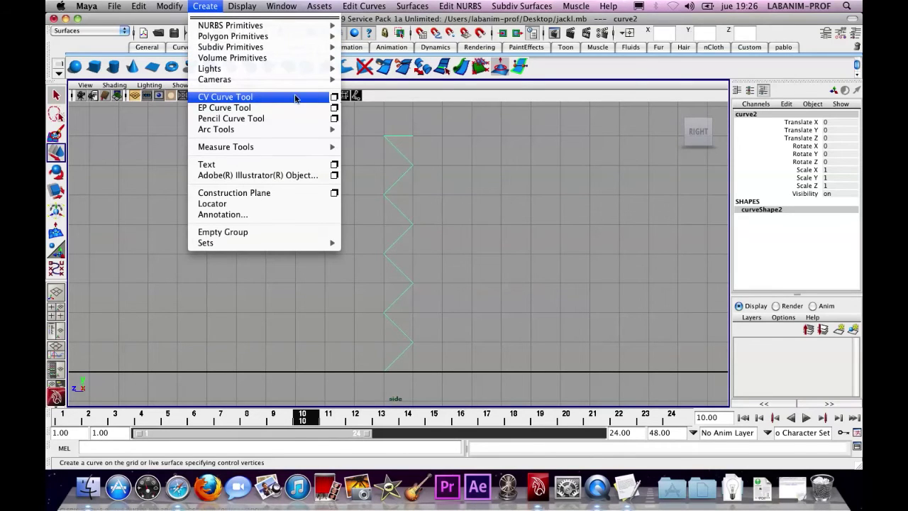
pyautogui.click(335, 98)
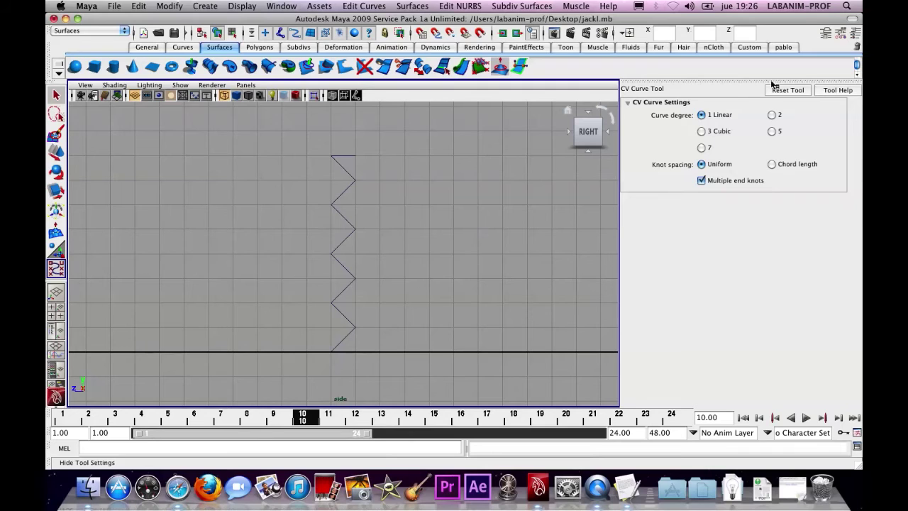
pyautogui.click(238, 153)
pyautogui.click(178, 154)
pyautogui.click(179, 213)
pyautogui.click(247, 234)
pyautogui.click(186, 257)
pyautogui.click(235, 277)
pyautogui.click(180, 298)
pyautogui.click(237, 320)
pyautogui.click(222, 342)
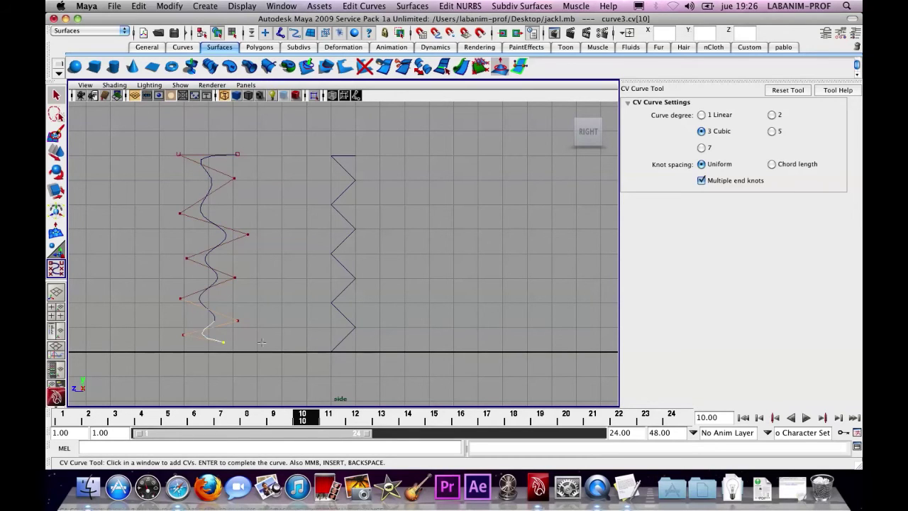
pyautogui.click(65, 153)
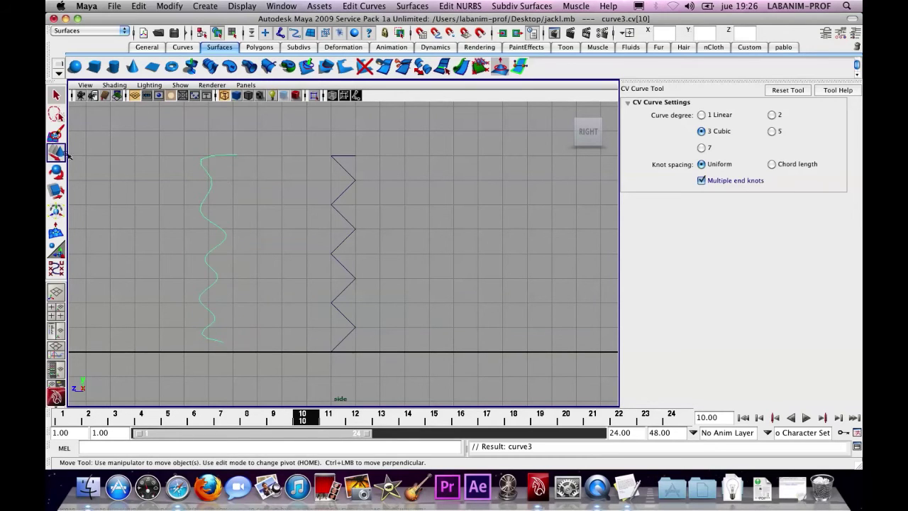
# Step: Delete the cubic trial curve
pyautogui.click(136, 151)
pyautogui.moveTo(238, 315); pyautogui.dragTo(249, 334)
pyautogui.press('Delete')
# Step: Draw a trial zigzag CV curve of degree 1 Linear beside the original zigzag, and delete it
pyautogui.click(205, 7)
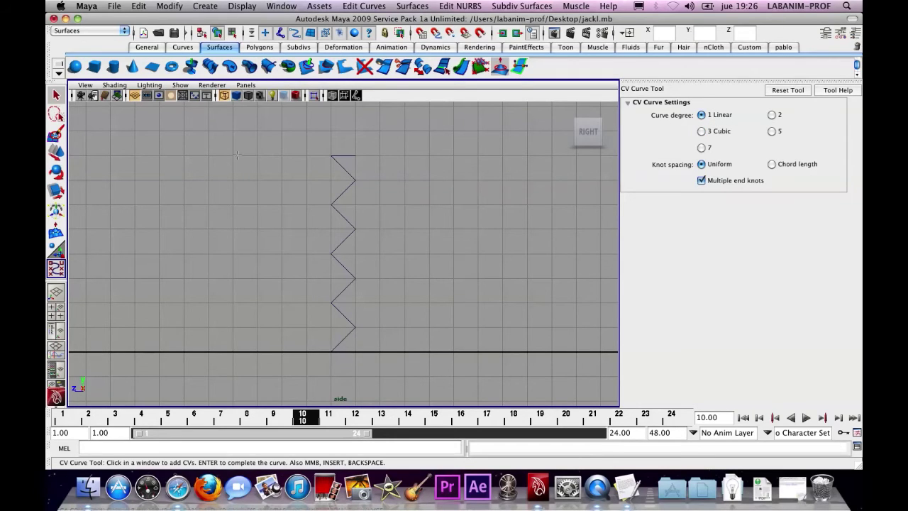
pyautogui.click(203, 156)
pyautogui.click(232, 180)
pyautogui.click(210, 201)
pyautogui.click(231, 227)
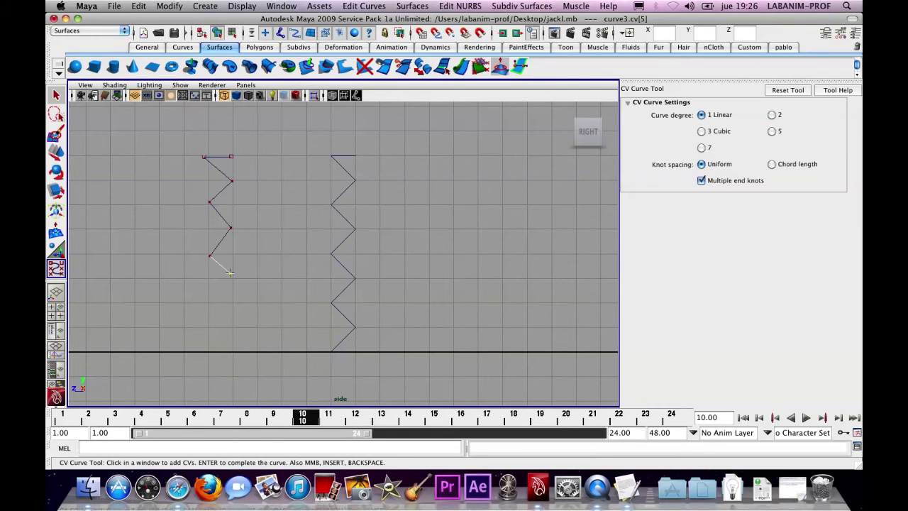
pyautogui.click(210, 295)
pyautogui.click(227, 323)
pyautogui.click(56, 152)
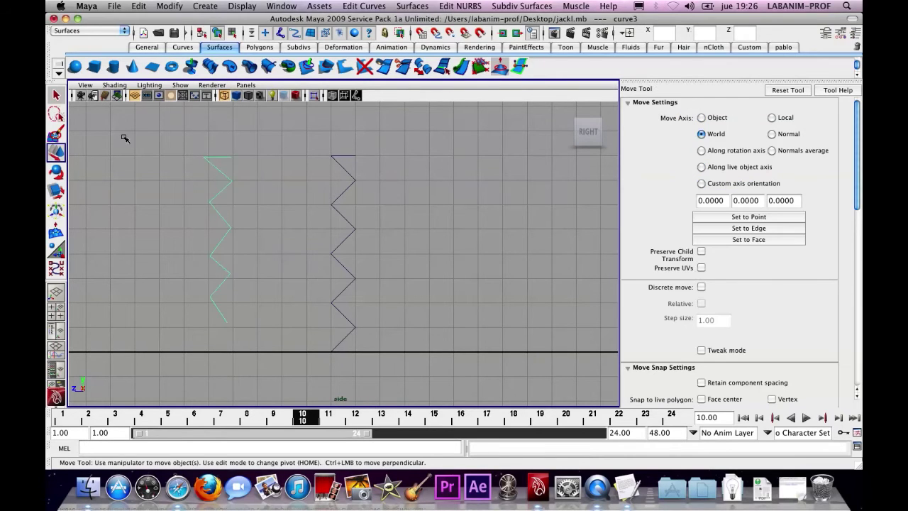
pyautogui.press('Delete')
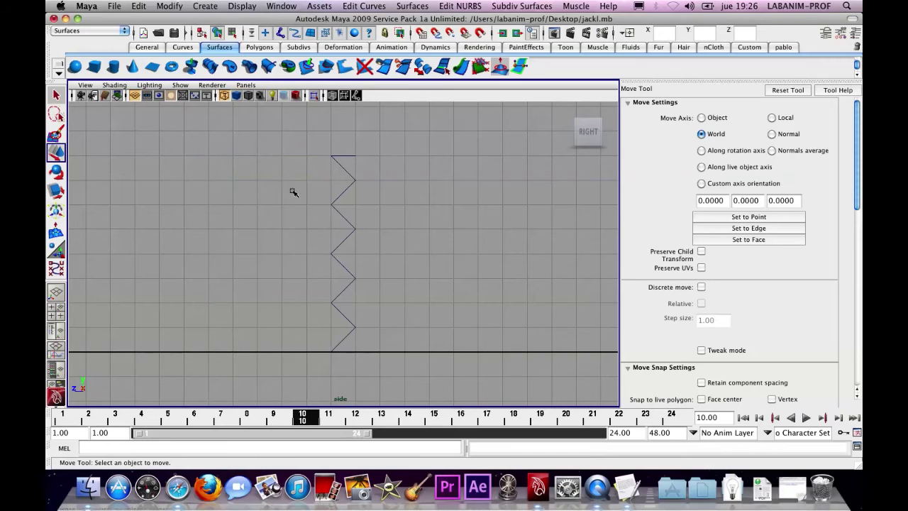
# Step: Select the zigzag curve in the side view and move its pivot point to the free end of its top segment
pyautogui.click(344, 155)
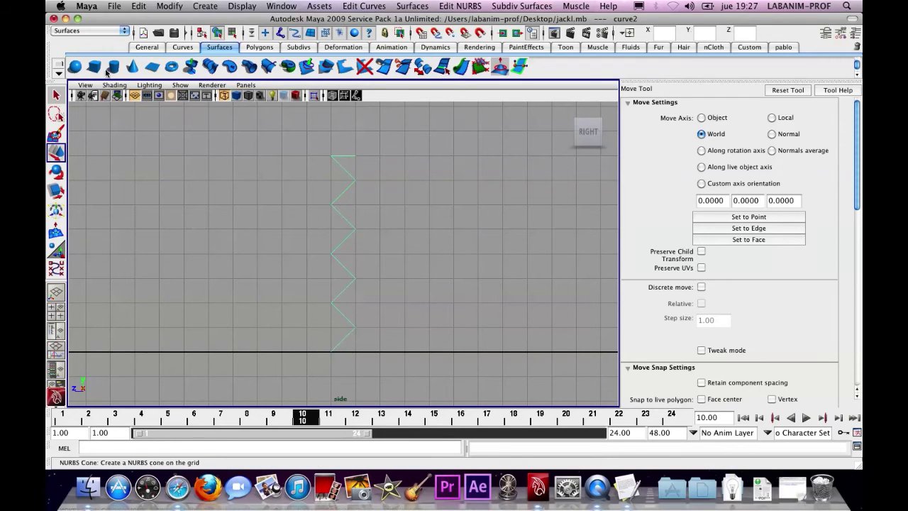
pyautogui.click(59, 151)
pyautogui.scroll(-4, 319, 192)
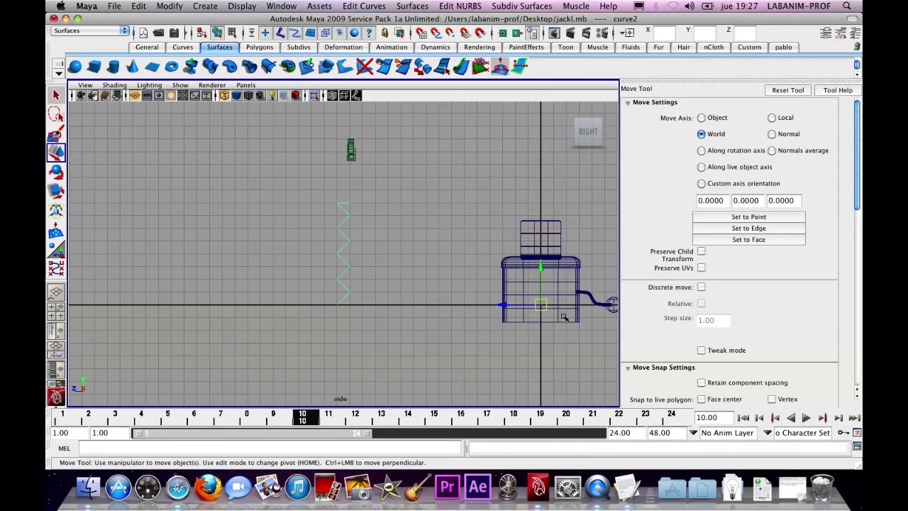
pyautogui.moveTo(543, 305); pyautogui.dragTo(448, 298)
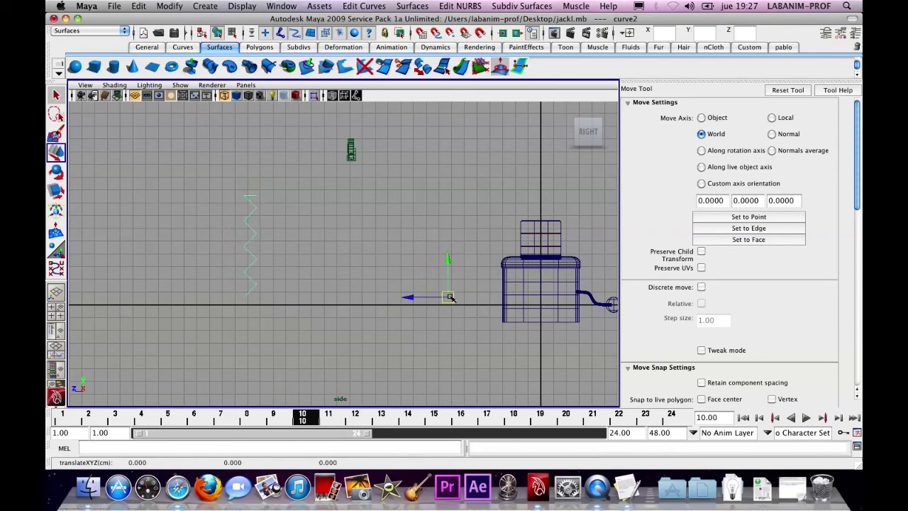
pyautogui.press('z')
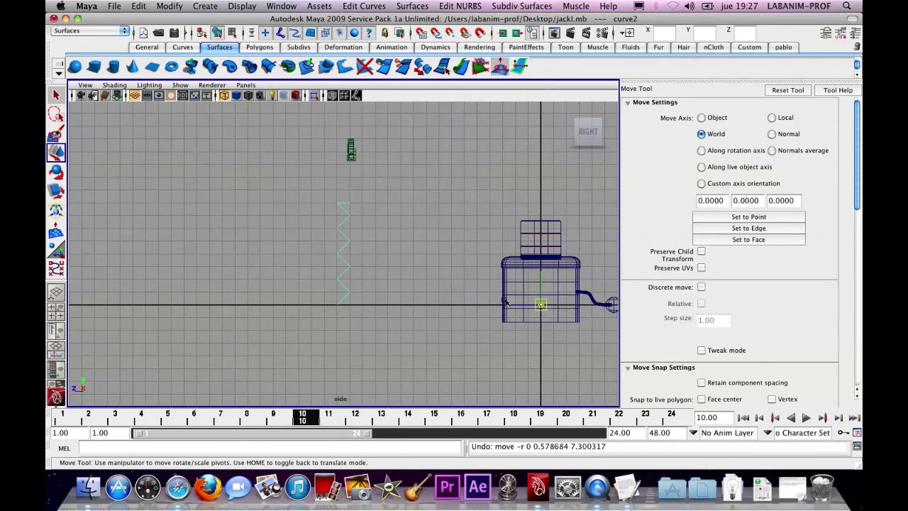
pyautogui.moveTo(510, 304); pyautogui.dragTo(382, 304)
pyautogui.scroll(5, 402, 294)
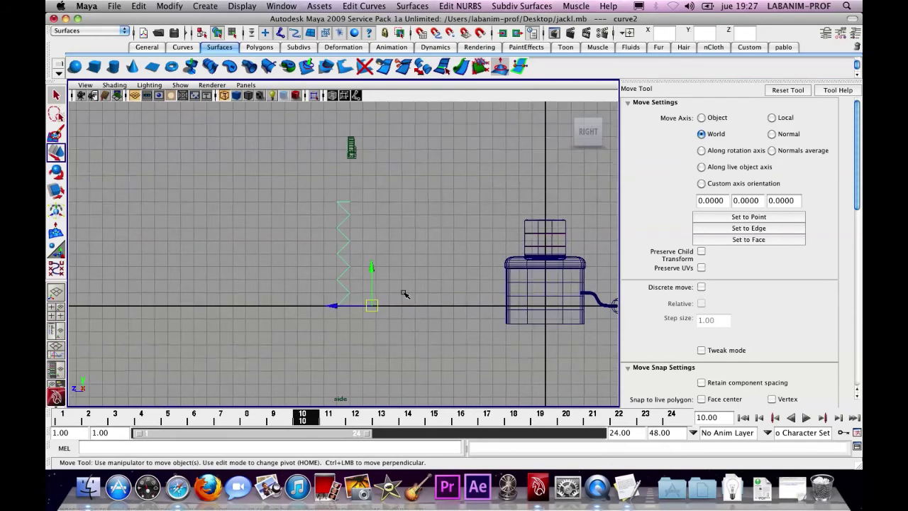
pyautogui.moveTo(395, 346); pyautogui.dragTo(355, 164)
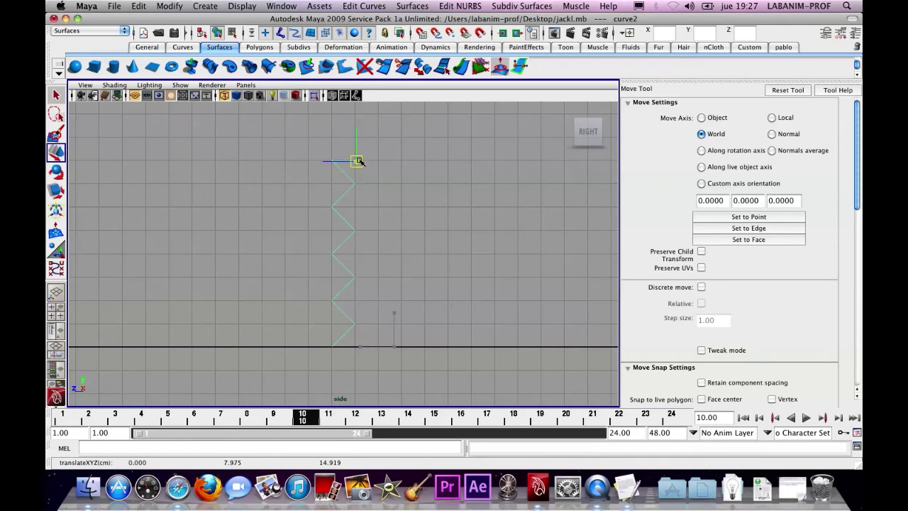
# Step: Nudge the zigzag curve slightly and refine its pivot point at the free end of the top horizontal segment
pyautogui.scroll(4, 365, 168)
pyautogui.keyDown('alt'); pyautogui.moveTo(367, 168); pyautogui.dragTo(388, 268, button='middle'); pyautogui.keyUp('alt')
pyautogui.scroll(3, 388, 269)
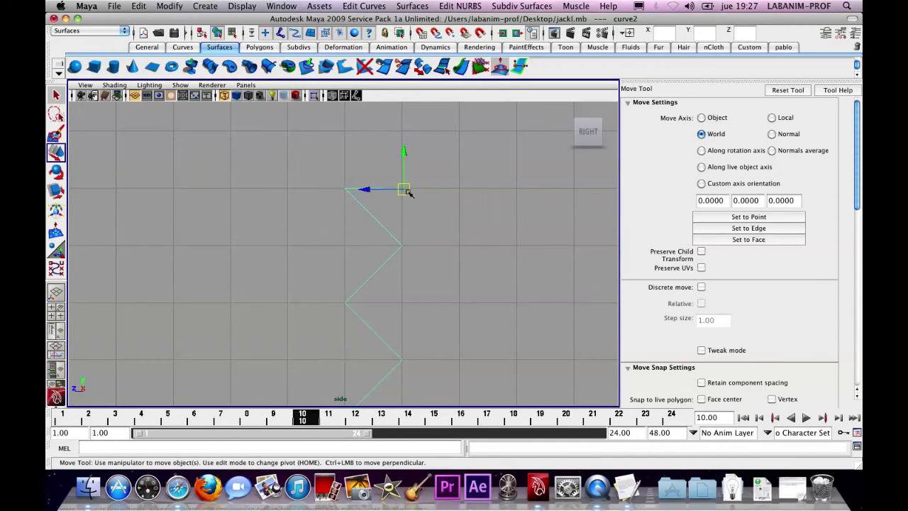
pyautogui.moveTo(408, 193)
pyautogui.mouseDown()
pyautogui.moveTo(432, 203)
pyautogui.moveTo(405, 194)
pyautogui.mouseUp()
pyautogui.press('Home')
pyautogui.press('Home')
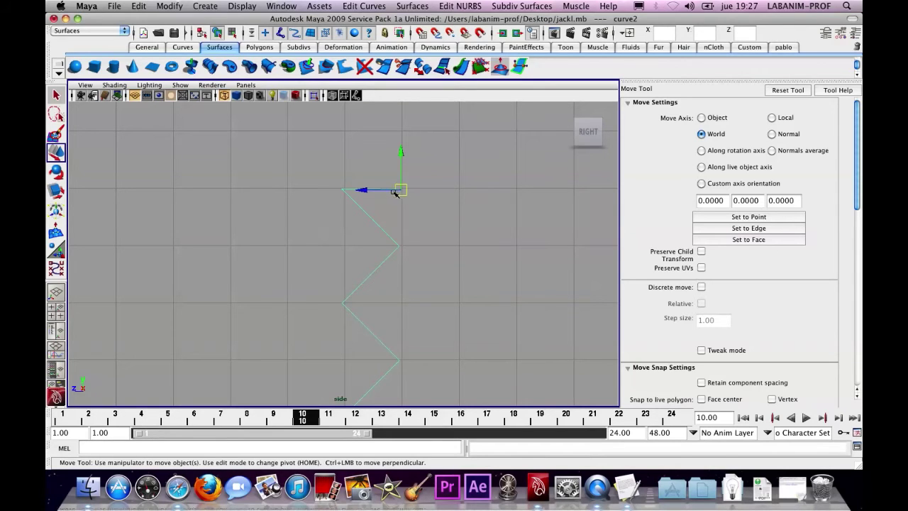
pyautogui.press('Home')
pyautogui.moveTo(402, 194); pyautogui.dragTo(400, 191)
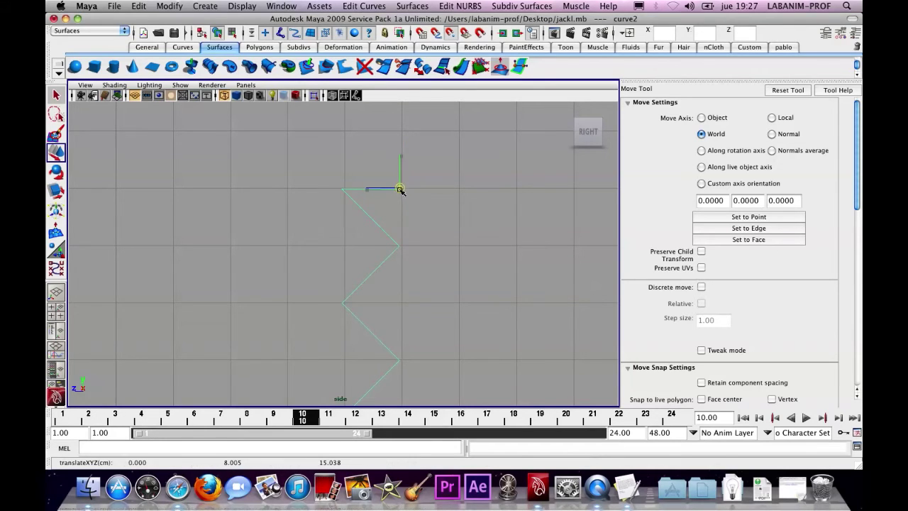
pyautogui.press('Home')
# Step: Align the curve's pivot precisely with the endpoint of its top segment at close range in object mode
pyautogui.press('F8')
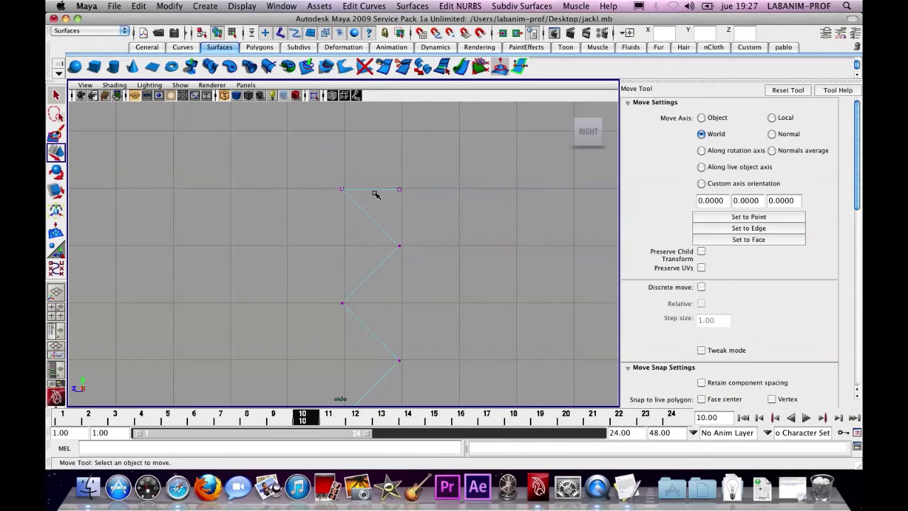
pyautogui.click(217, 33)
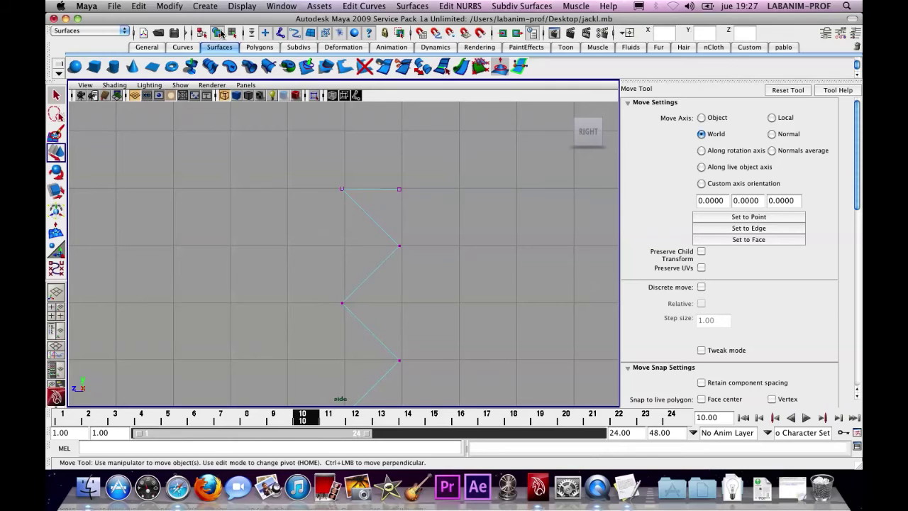
pyautogui.scroll(5, 375, 161)
pyautogui.keyDown('alt'); pyautogui.moveTo(391, 163); pyautogui.dragTo(314, 255, button='middle'); pyautogui.keyUp('alt')
pyautogui.keyDown('alt'); pyautogui.moveTo(315, 257); pyautogui.dragTo(536, 281, button='right'); pyautogui.keyUp('alt')
pyautogui.scroll(3, 518, 275)
pyautogui.moveTo(364, 211); pyautogui.dragTo(378, 211)
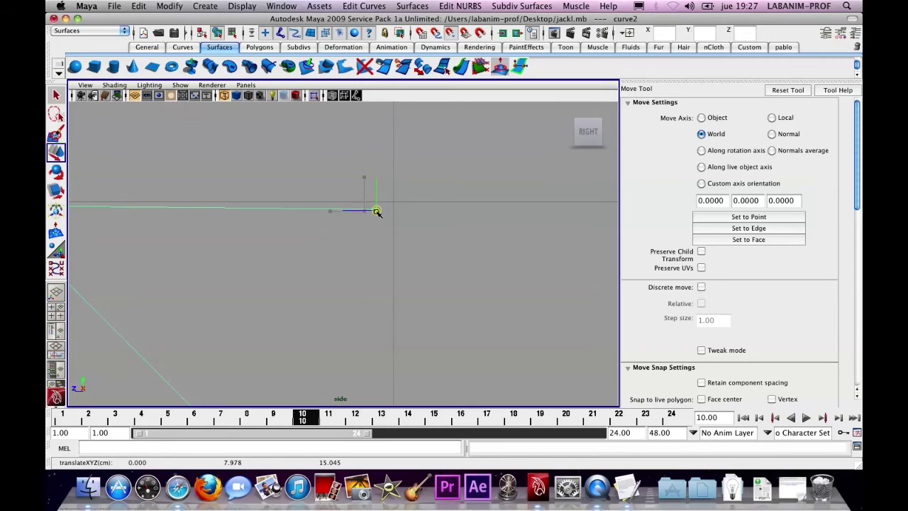
# Step: Move the four CVs at the zigzag's inner corners slightly away from the pivot axis along Z, and return to object mode
pyautogui.scroll(-5, 419, 225)
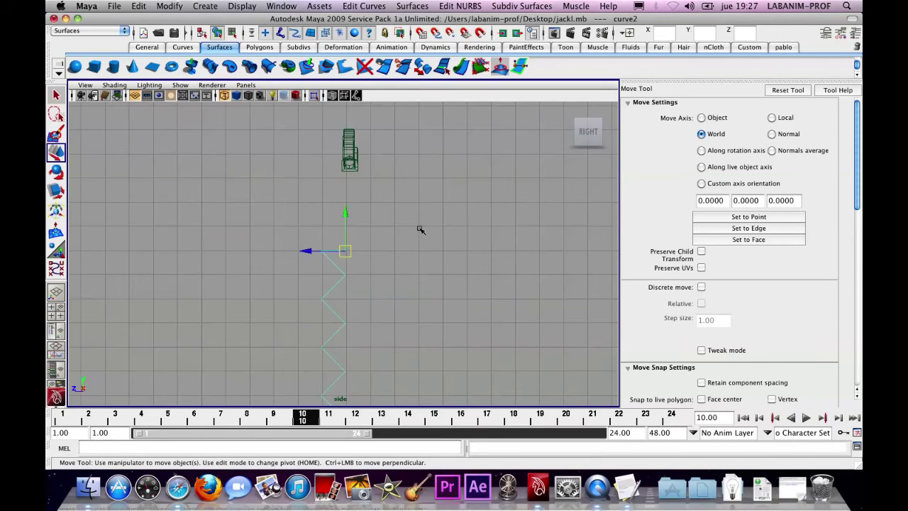
pyautogui.scroll(3, 398, 258)
pyautogui.keyDown('alt'); pyautogui.moveTo(398, 258); pyautogui.dragTo(400, 190, button='middle'); pyautogui.keyUp('alt')
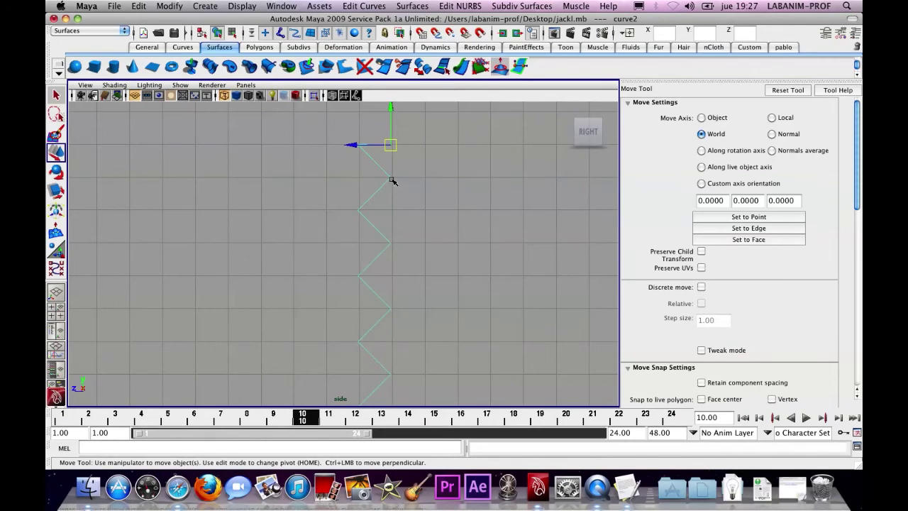
pyautogui.moveTo(393, 182); pyautogui.dragTo(377, 177, button='right')
pyautogui.moveTo(454, 383); pyautogui.dragTo(454, 383)
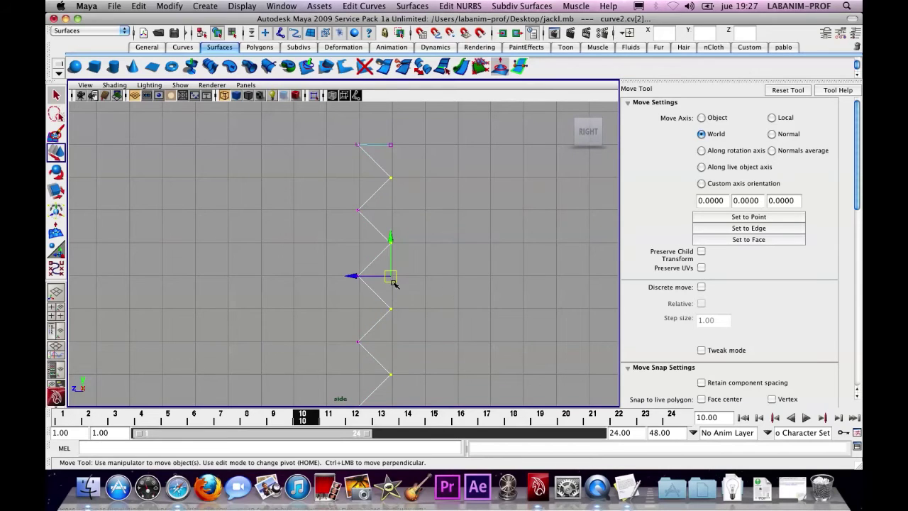
pyautogui.moveTo(360, 275); pyautogui.dragTo(352, 277)
pyautogui.click(404, 275)
pyautogui.keyDown('alt'); pyautogui.moveTo(442, 273); pyautogui.dragTo(454, 200, button='middle'); pyautogui.keyUp('alt')
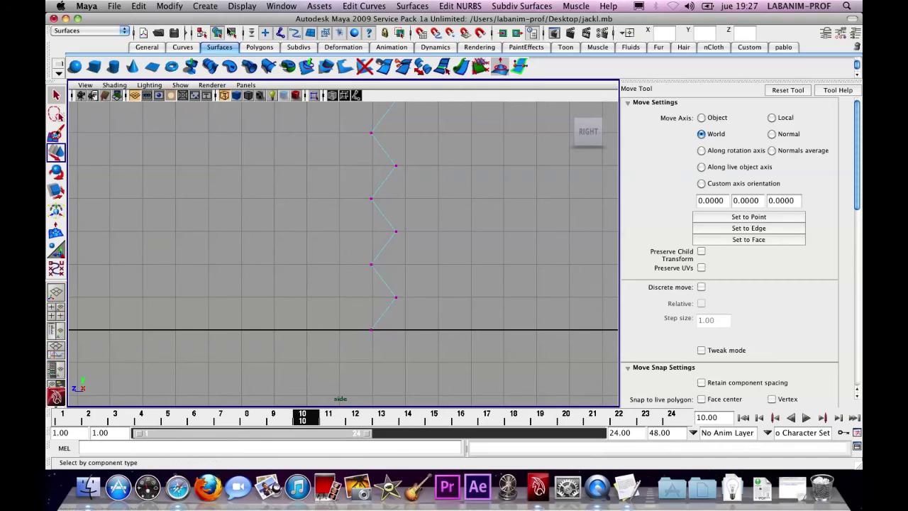
pyautogui.press('F8')
# Step: Try revolving the zigzag curve with the current Revolve settings, and undo it
pyautogui.keyDown('alt'); pyautogui.moveTo(375, 192); pyautogui.dragTo(381, 223, button='middle'); pyautogui.keyUp('alt')
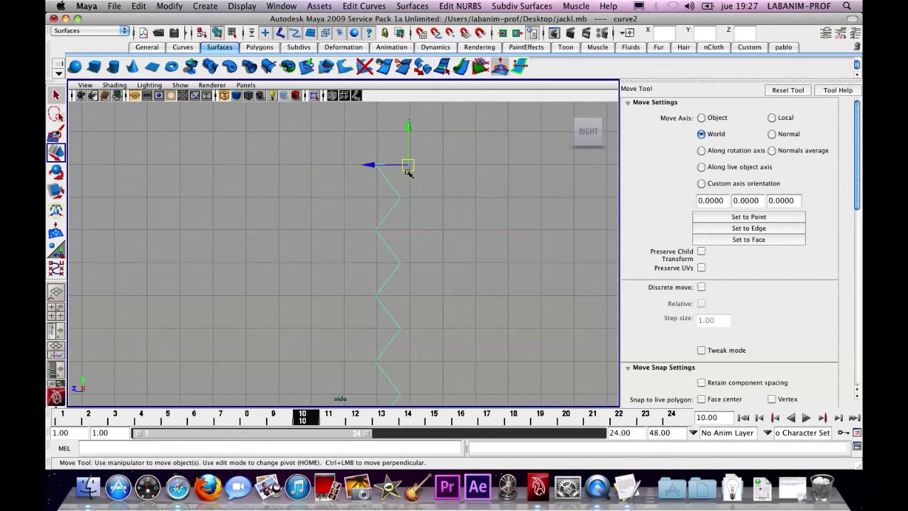
pyautogui.click(412, 7)
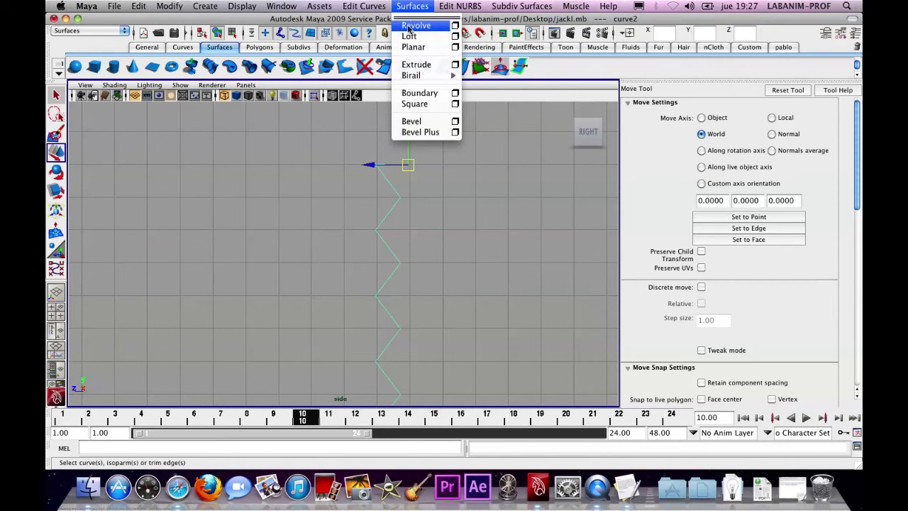
pyautogui.click(417, 26)
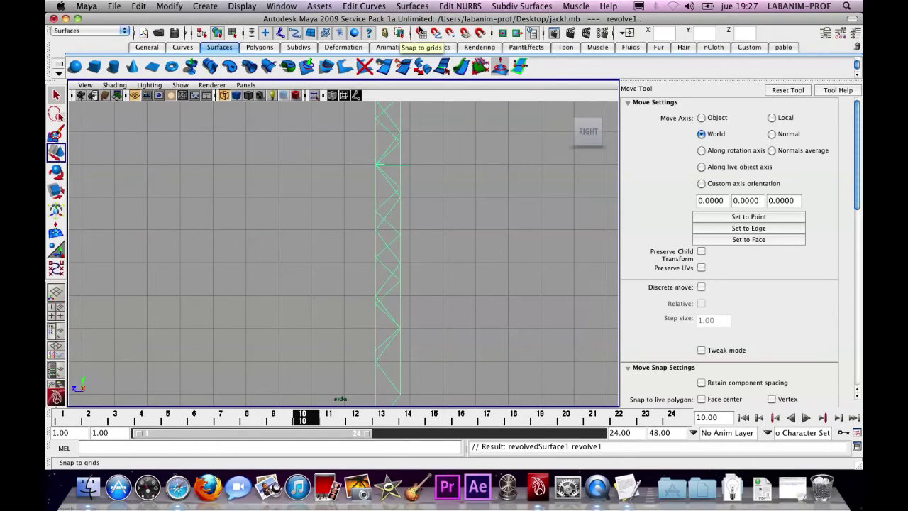
pyautogui.hotkey('ctrl', 'z')
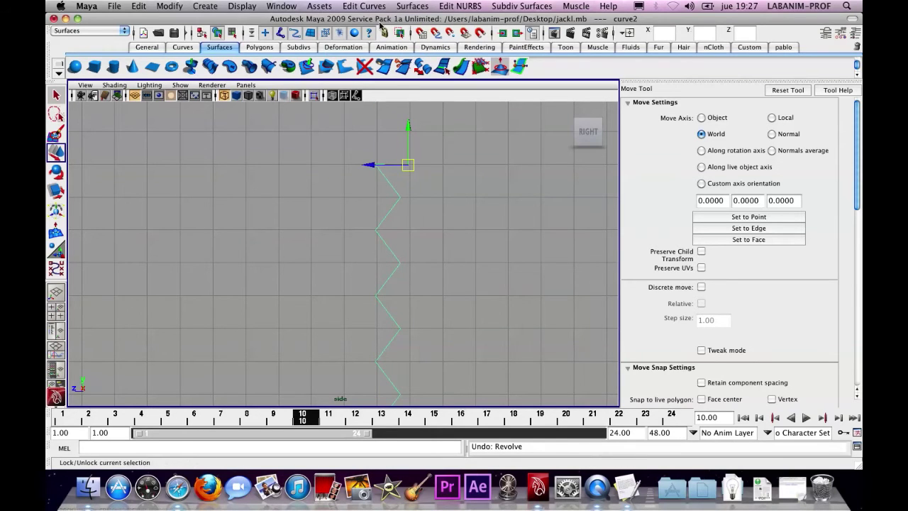
# Step: Revolve the zigzag curve 360 degrees about the Y axis as a cubic NURBS surface with 8 segments, and frame it in perspective
pyautogui.click(426, 7)
pyautogui.click(461, 27)
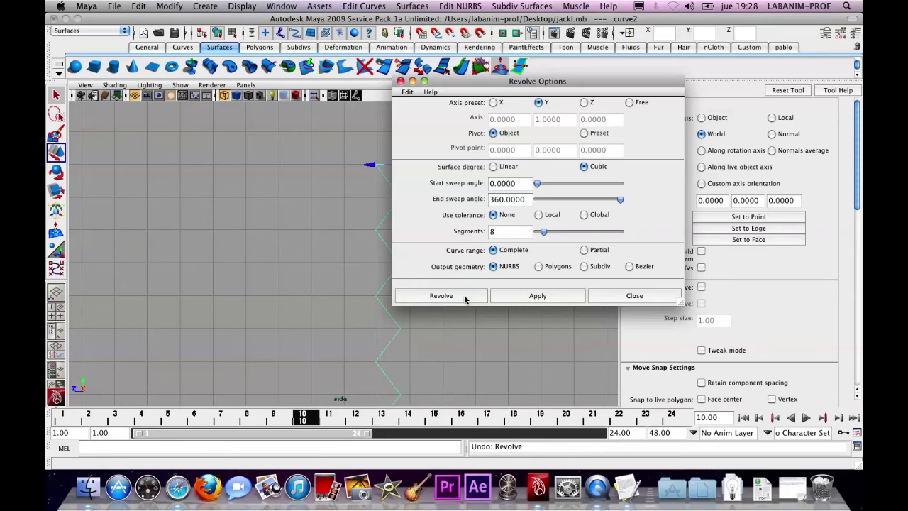
pyautogui.click(465, 299)
pyautogui.press('space')
pyautogui.press('space')
pyautogui.press('f')
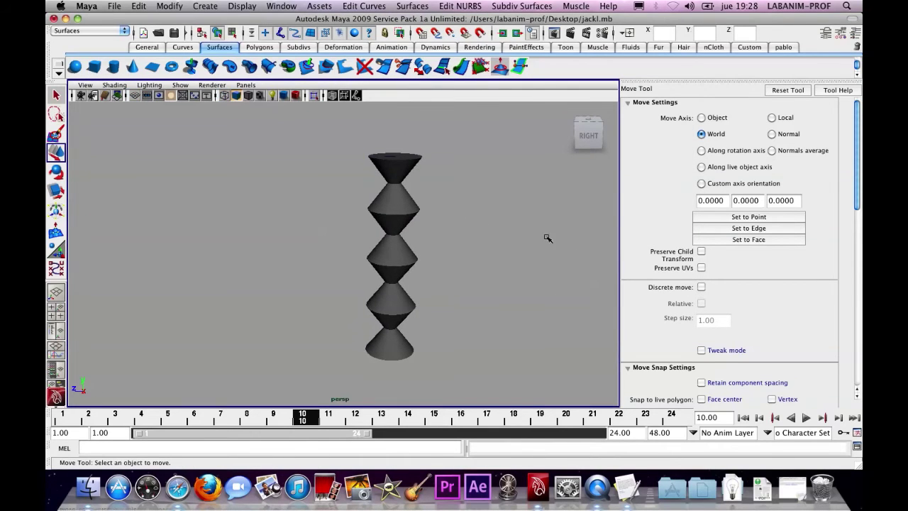
# Step: Undo the revolved surface, and revolve the zigzag curve again from the side view with the same settings
pyautogui.hotkey('ctrl', 'z')
pyautogui.hotkey('ctrl', 'z')
pyautogui.hotkey('ctrl', 'z')
pyautogui.hotkey('ctrl', 'z')
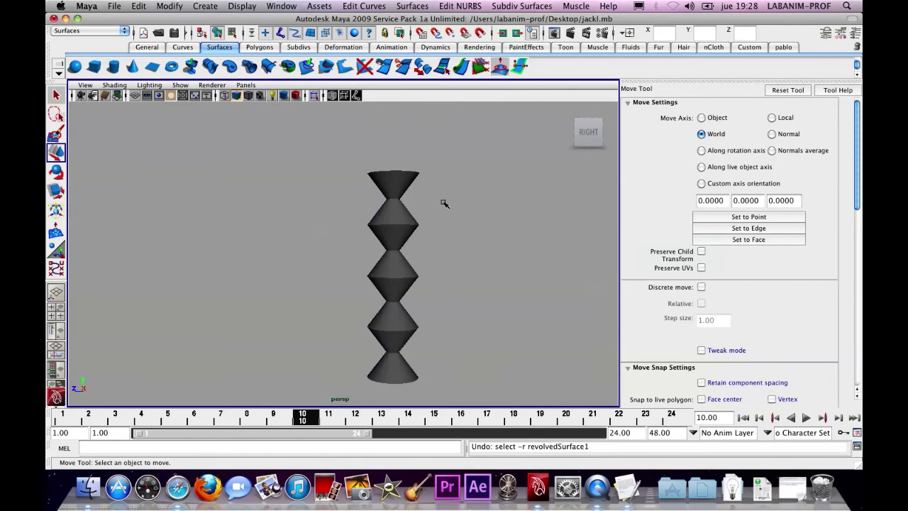
pyautogui.hotkey('ctrl', 'z')
pyautogui.press('space')
pyautogui.click(456, 307)
pyautogui.press('space')
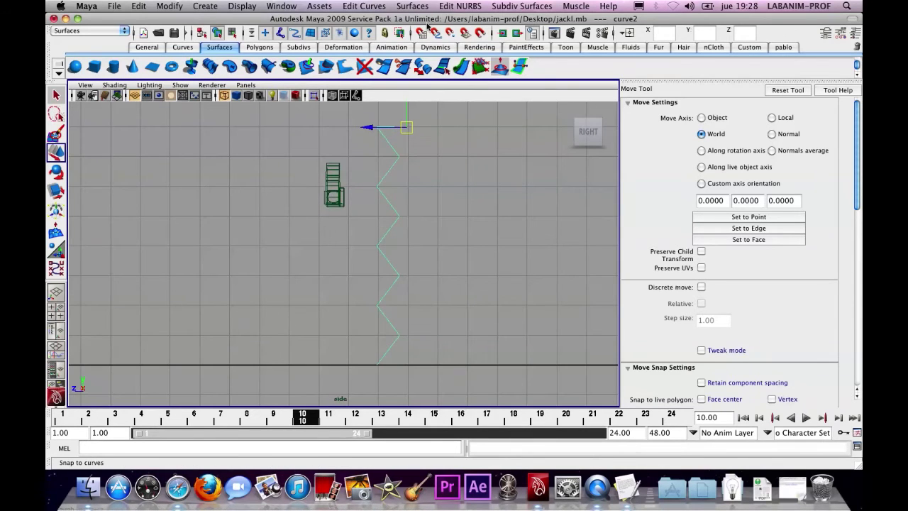
pyautogui.click(190, 66)
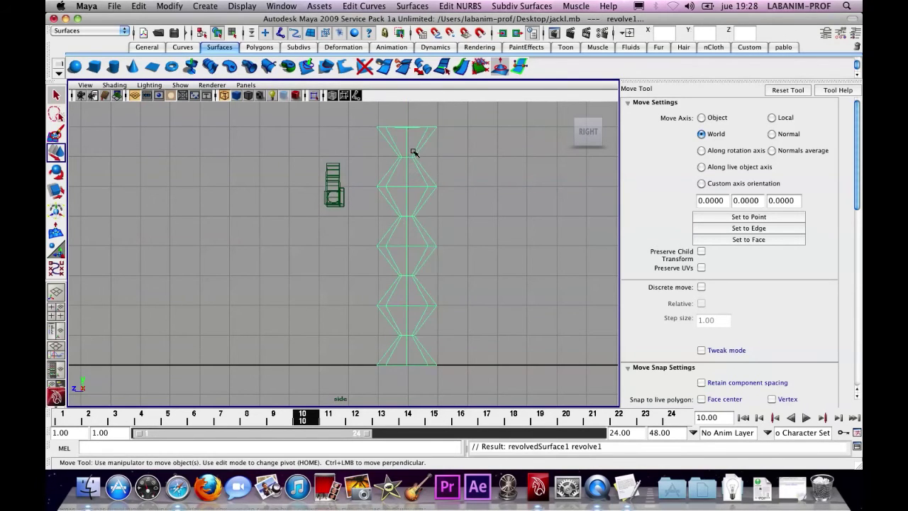
pyautogui.press('5')
pyautogui.moveTo(484, 134)
pyautogui.keyDown('alt'); pyautogui.mouseDown()
pyautogui.moveTo(454, 206)
pyautogui.moveTo(484, 286)
pyautogui.moveTo(441, 183)
pyautogui.mouseUp(); pyautogui.keyUp('alt')
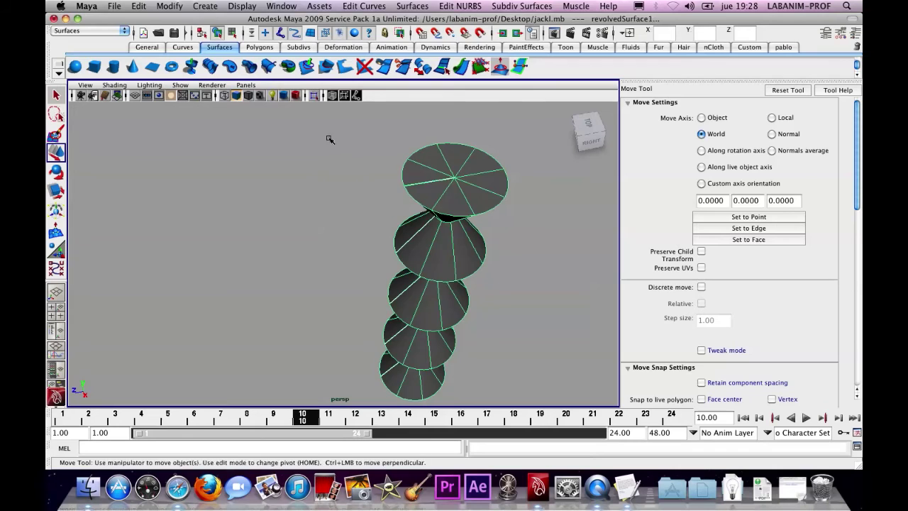
# Step: Select the revolved surface's profile curve in perspective and pick its CVs at the narrow waists in component mode
pyautogui.moveTo(328, 137); pyautogui.dragTo(535, 229)
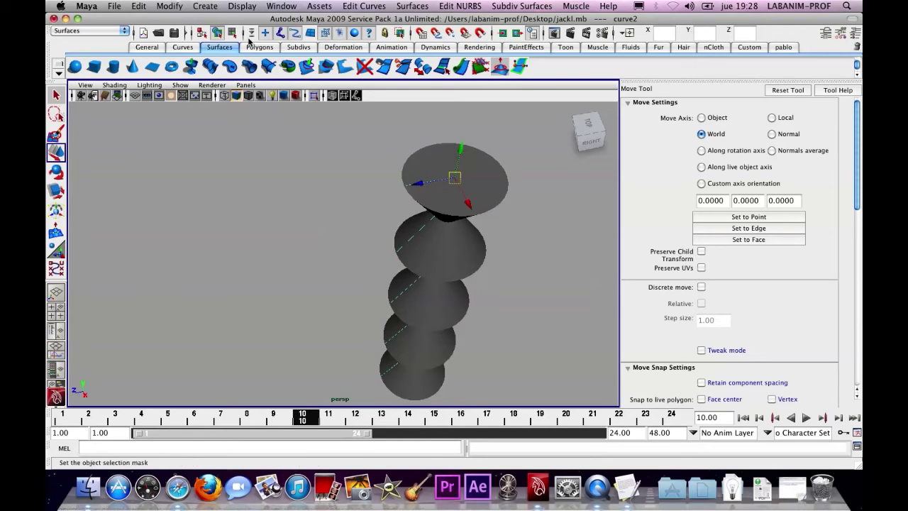
pyautogui.click(232, 33)
pyautogui.moveTo(443, 184); pyautogui.dragTo(443, 136)
pyautogui.click(443, 233)
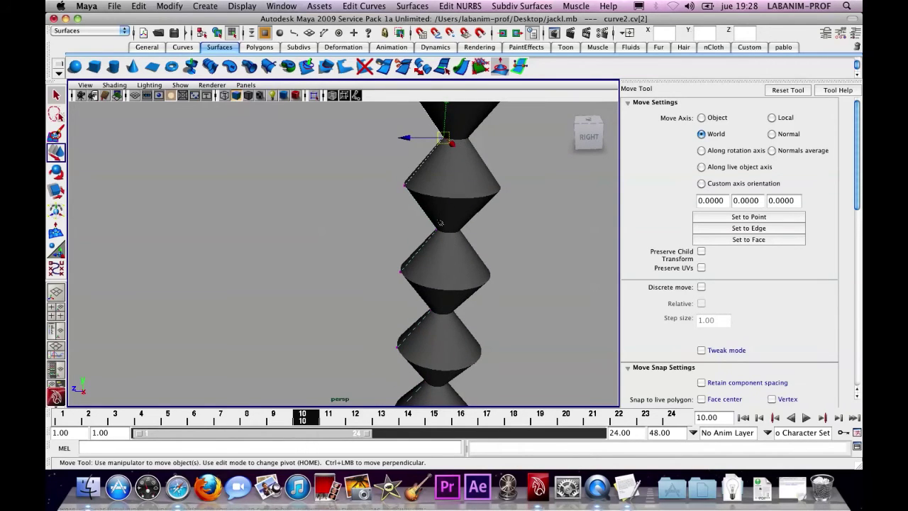
# Step: Adjust the inner control vertices of the zigzag profile curve to widen the revolved column's waists, and return to object mode
pyautogui.keyDown('shift'); pyautogui.moveTo(445, 234); pyautogui.dragTo(446, 237); pyautogui.keyUp('shift')
pyautogui.keyDown('alt'); pyautogui.moveTo(452, 246); pyautogui.dragTo(449, 173, button='middle'); pyautogui.keyUp('alt')
pyautogui.keyDown('shift'); pyautogui.moveTo(424, 239); pyautogui.dragTo(439, 256); pyautogui.keyUp('shift')
pyautogui.keyDown('shift'); pyautogui.moveTo(420, 320); pyautogui.dragTo(441, 330); pyautogui.keyUp('shift')
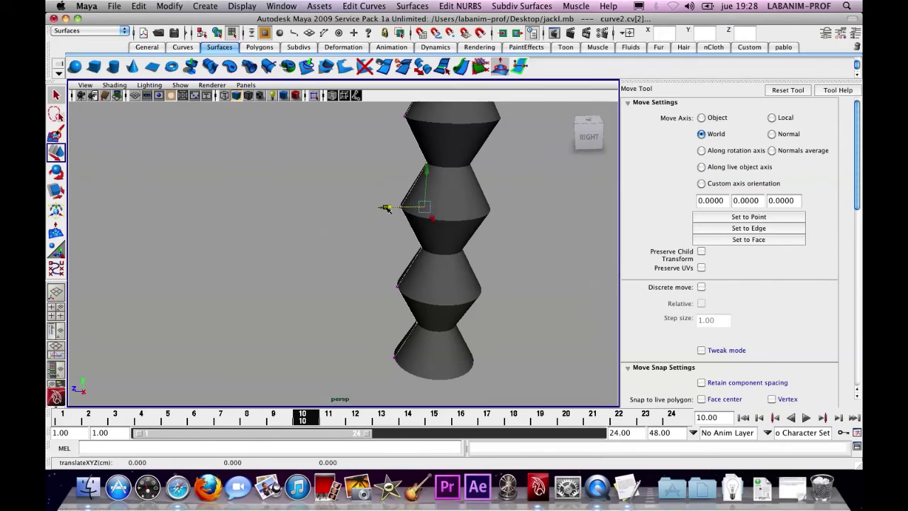
pyautogui.keyDown('alt'); pyautogui.moveTo(385, 209); pyautogui.dragTo(343, 250, button='middle'); pyautogui.keyUp('alt')
pyautogui.keyDown('alt'); pyautogui.moveTo(343, 249); pyautogui.dragTo(320, 250, button='right'); pyautogui.keyUp('alt')
pyautogui.press('F8')
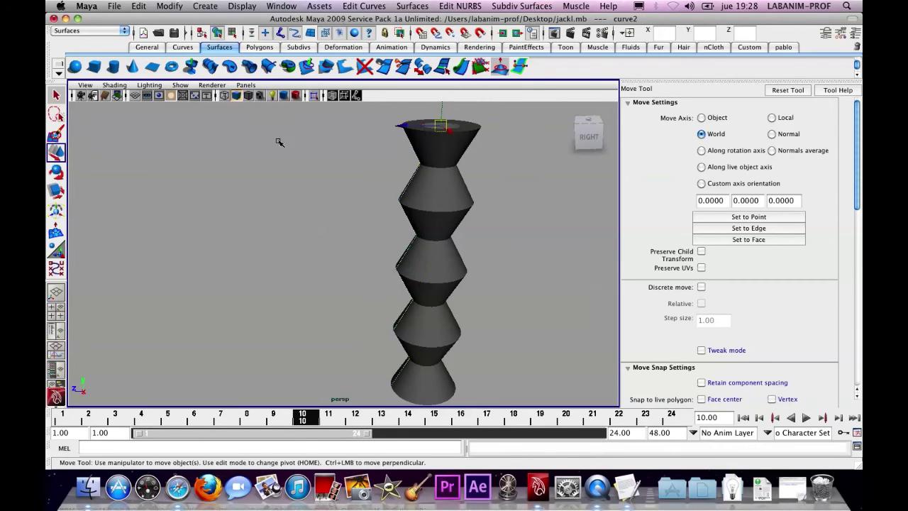
# Step: Select the revolved zigzag column in the side view and center its pivot
pyautogui.keyDown('alt'); pyautogui.moveTo(277, 140); pyautogui.dragTo(448, 187); pyautogui.keyUp('alt')
pyautogui.scroll(-3, 462, 194)
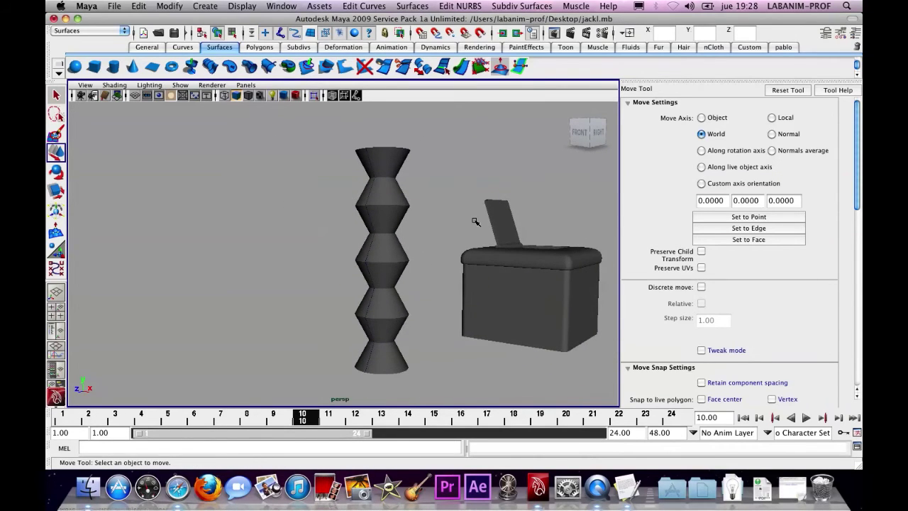
pyautogui.keyDown('alt'); pyautogui.moveTo(376, 171); pyautogui.dragTo(374, 159); pyautogui.keyUp('alt')
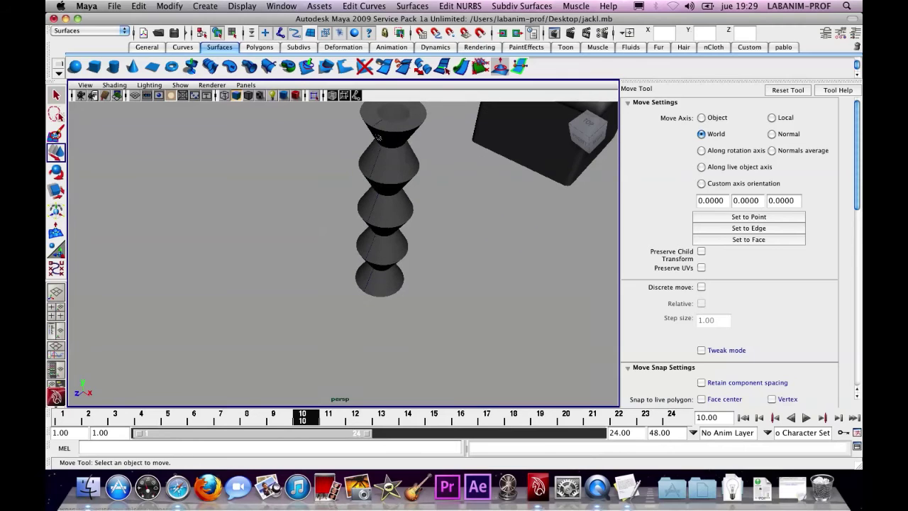
pyautogui.click(378, 125)
pyautogui.keyDown('alt'); pyautogui.moveTo(380, 126); pyautogui.dragTo(383, 163); pyautogui.keyUp('alt')
pyautogui.press('space')
pyautogui.press('space')
pyautogui.keyDown('alt'); pyautogui.moveTo(432, 249); pyautogui.dragTo(292, 83, button='right'); pyautogui.keyUp('alt')
pyautogui.click(362, 202)
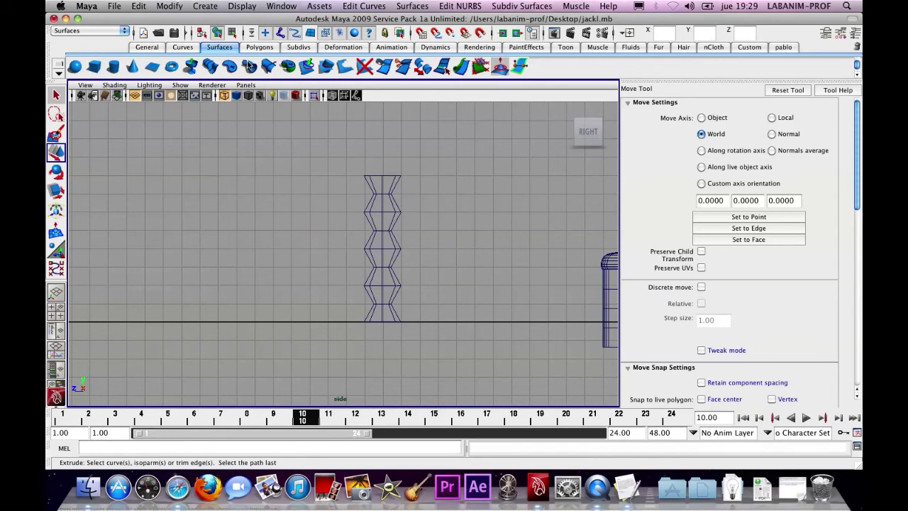
pyautogui.click(395, 202)
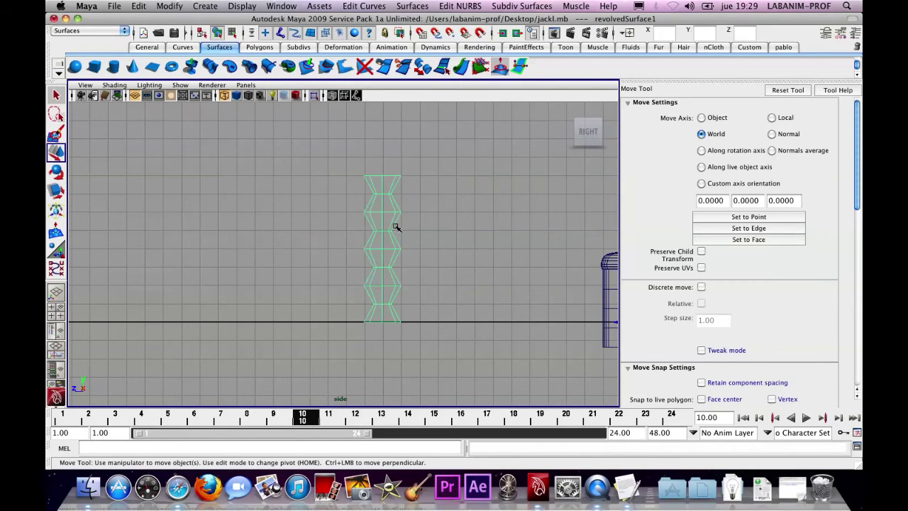
pyautogui.scroll(-1, 396, 227)
pyautogui.click(170, 6)
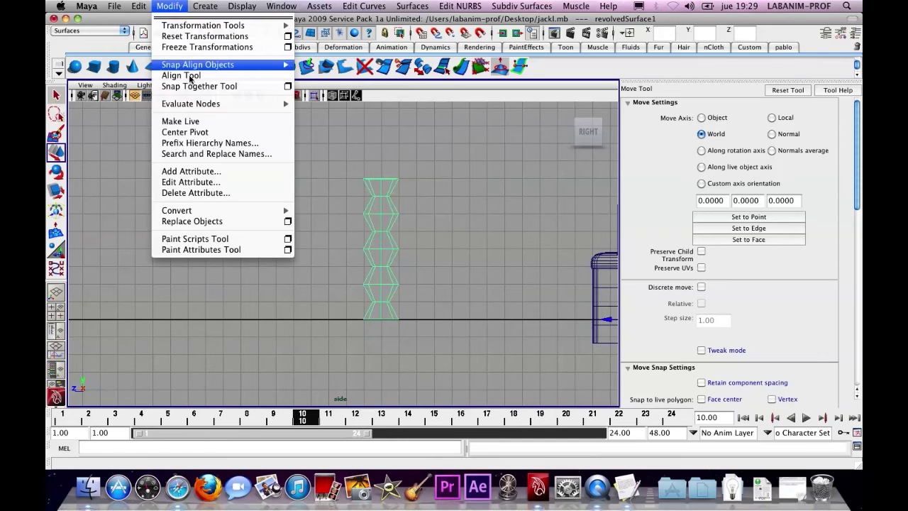
pyautogui.click(206, 136)
# Step: Move the revolved column onto the hole in the box lid and scale it down uniformly
pyautogui.keyDown('alt'); pyautogui.moveTo(440, 221); pyautogui.dragTo(400, 198, button='middle'); pyautogui.keyUp('alt')
pyautogui.moveTo(279, 220); pyautogui.dragTo(543, 224)
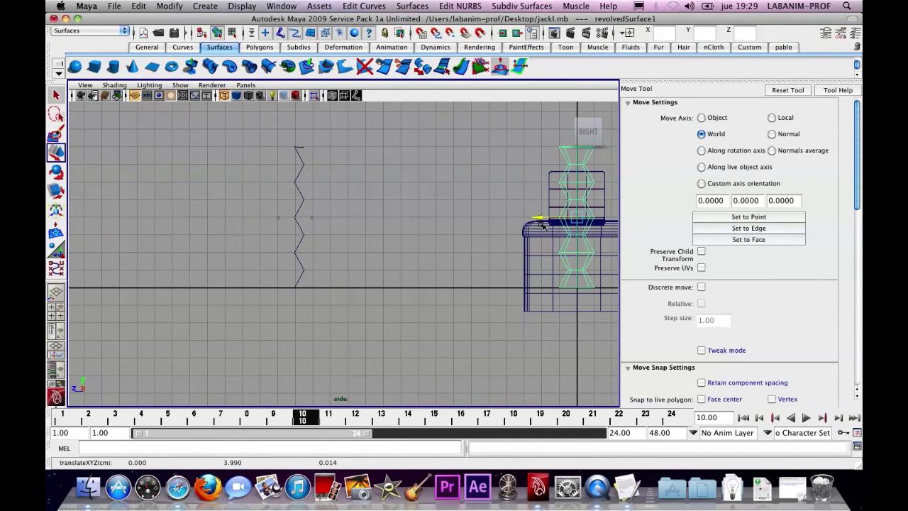
pyautogui.press('space')
pyautogui.press('space')
pyautogui.keyDown('alt'); pyautogui.moveTo(497, 190); pyautogui.dragTo(436, 270); pyautogui.keyUp('alt')
pyautogui.press('r')
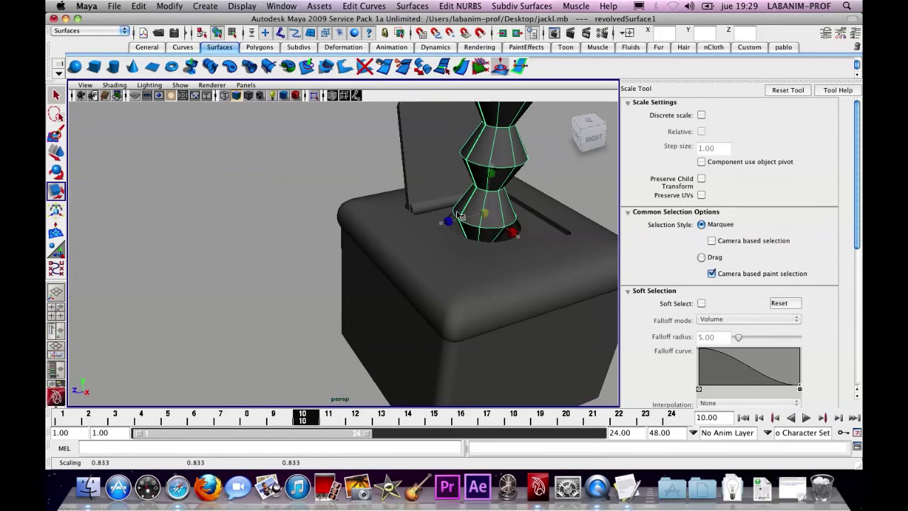
pyautogui.click(310, 205)
# Step: Create a NURBS sphere for the head, scale it uniformly to about 2.17 and raise it to about Y 8.56 above the column
pyautogui.click(205, 6)
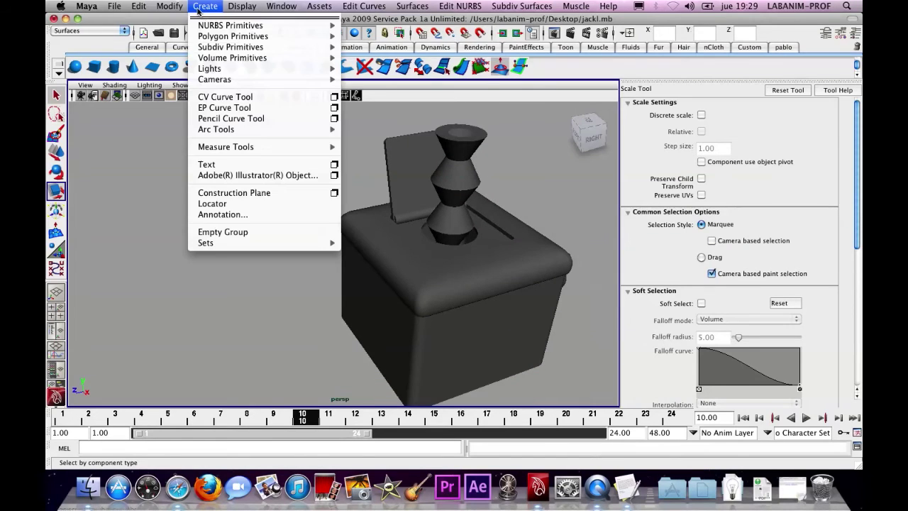
pyautogui.moveTo(214, 26)
pyautogui.click(364, 31)
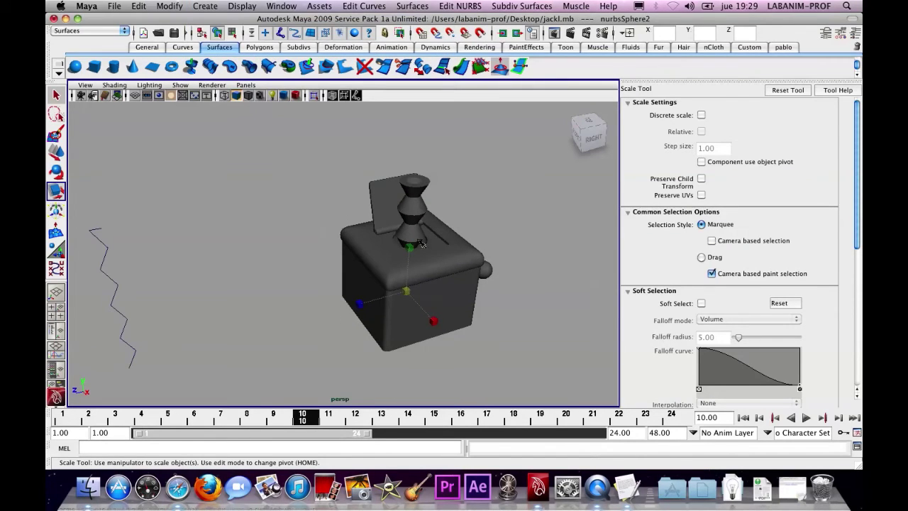
pyautogui.moveTo(408, 292); pyautogui.dragTo(398, 206)
pyautogui.press('w')
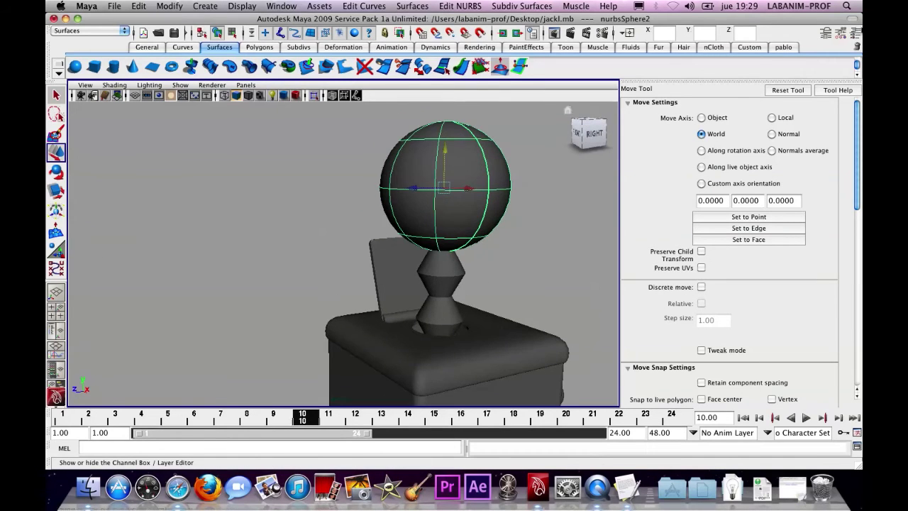
# Step: Set the head sphere's sections and spans to 20
pyautogui.click(855, 33)
pyautogui.click(856, 34)
pyautogui.click(856, 34)
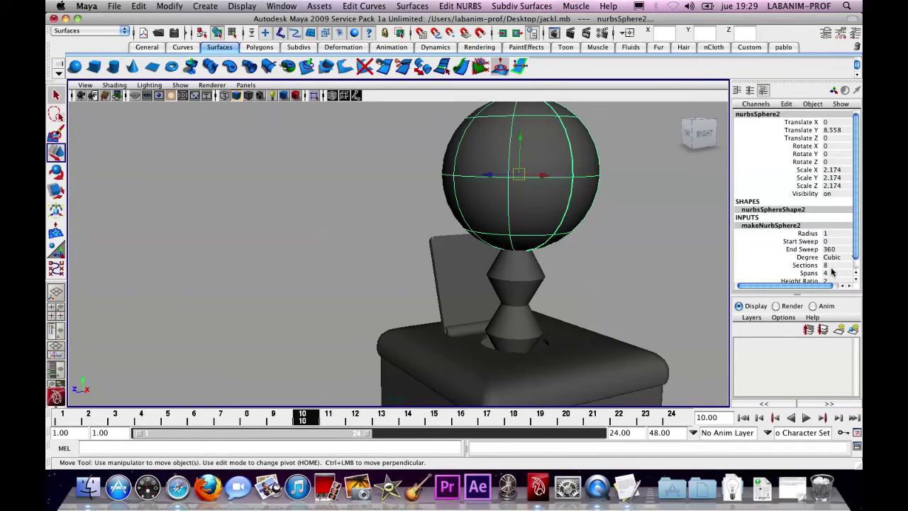
pyautogui.click(830, 266)
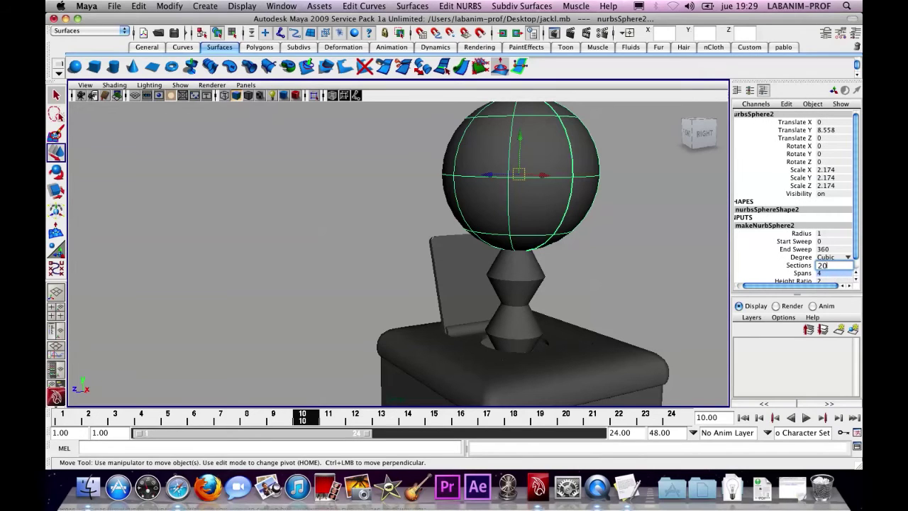
pyautogui.press('Return')
pyautogui.click(382, 213)
# Step: Pull out a rounded snout on the front of the head with the Sculpt Geometry Tool
pyautogui.keyDown('alt'); pyautogui.moveTo(381, 213); pyautogui.dragTo(192, 263); pyautogui.keyUp('alt')
pyautogui.keyDown('alt'); pyautogui.moveTo(193, 263); pyautogui.dragTo(307, 201, button='right'); pyautogui.keyUp('alt')
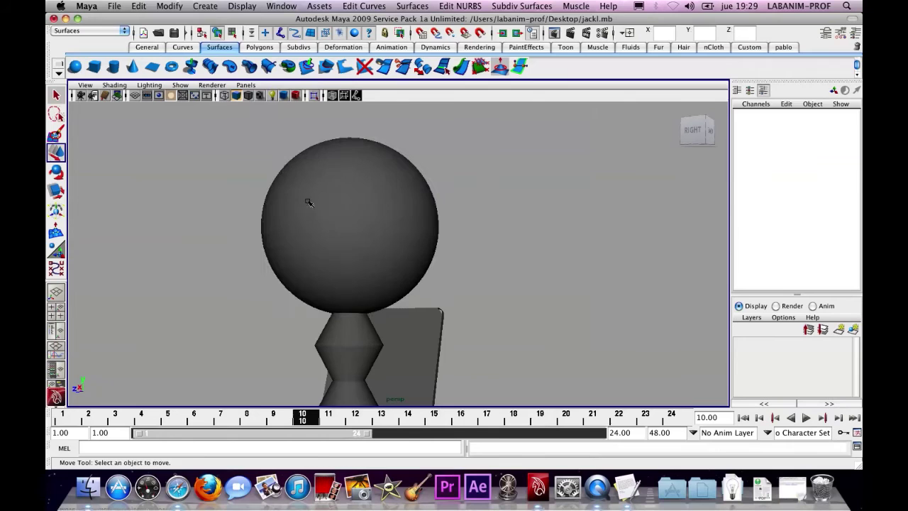
pyautogui.click(308, 201)
pyautogui.click(394, 9)
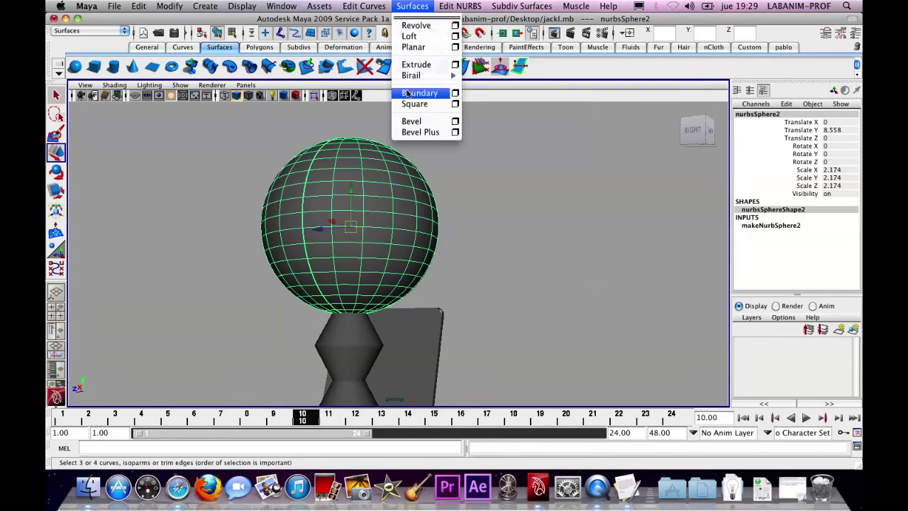
pyautogui.moveTo(458, 7)
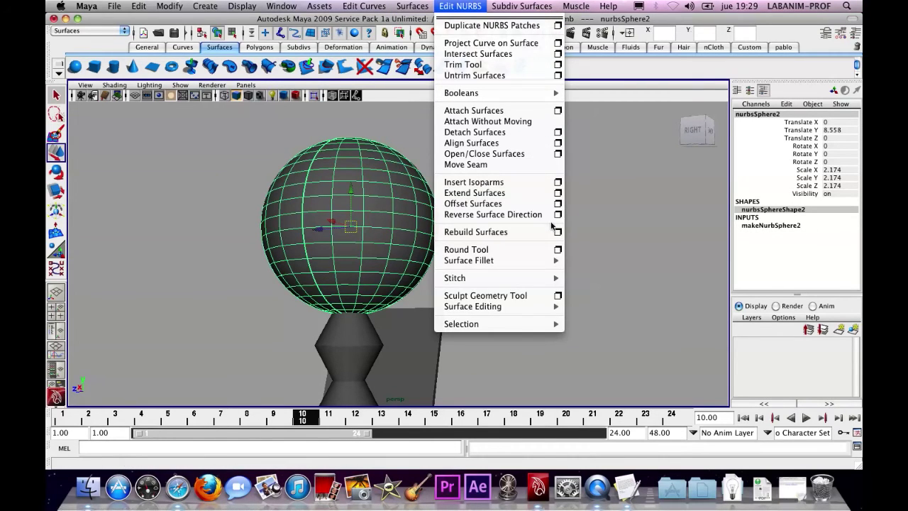
pyautogui.click(559, 296)
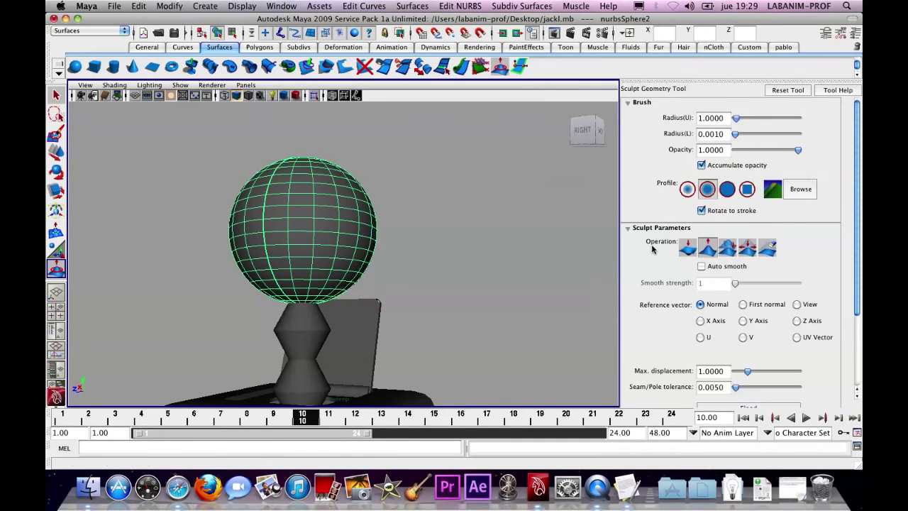
pyautogui.keyDown('alt'); pyautogui.moveTo(341, 241); pyautogui.dragTo(428, 246); pyautogui.keyUp('alt')
pyautogui.keyDown('alt'); pyautogui.moveTo(337, 227); pyautogui.dragTo(396, 246, button='middle'); pyautogui.keyUp('alt')
pyautogui.moveTo(383, 242); pyautogui.dragTo(363, 242)
pyautogui.press('z')
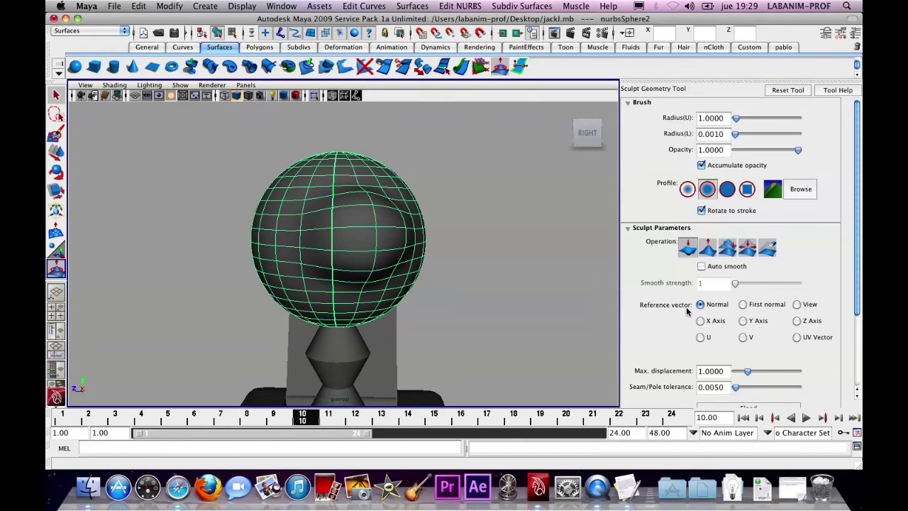
# Step: Try pushing in mirrored eye sockets with stroke reflection, using the Y and Z reflection axes
pyautogui.scroll(-2, 686, 310)
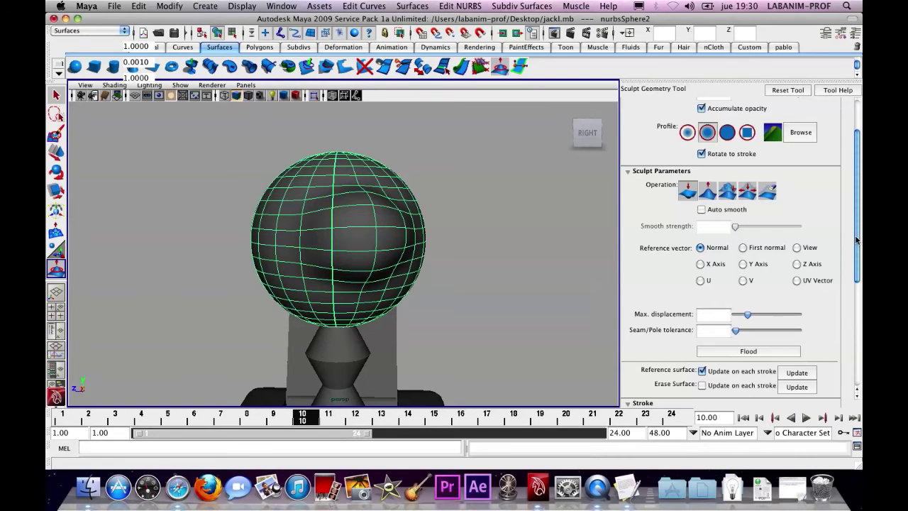
pyautogui.moveTo(857, 240); pyautogui.dragTo(828, 296)
pyautogui.click(724, 320)
pyautogui.moveTo(344, 162)
pyautogui.mouseDown()
pyautogui.moveTo(331, 172)
pyautogui.moveTo(322, 153)
pyautogui.moveTo(321, 190)
pyautogui.mouseUp()
pyautogui.press('z')
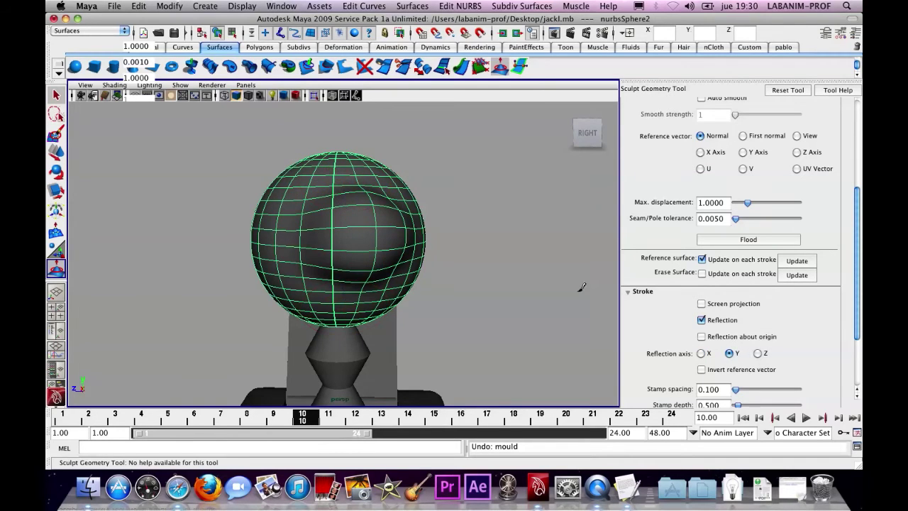
pyautogui.click(758, 353)
pyautogui.moveTo(347, 174)
pyautogui.mouseDown()
pyautogui.moveTo(389, 183)
pyautogui.moveTo(361, 205)
pyautogui.mouseUp()
pyautogui.press('z')
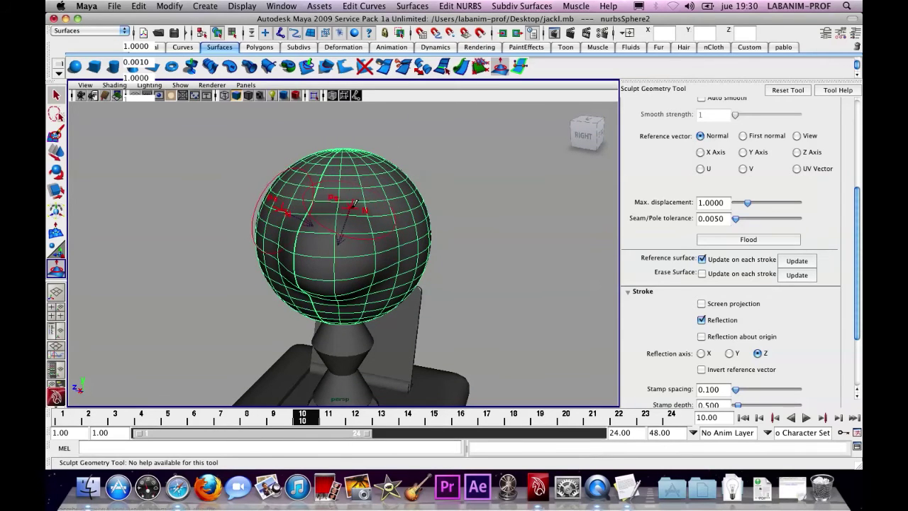
pyautogui.click(702, 320)
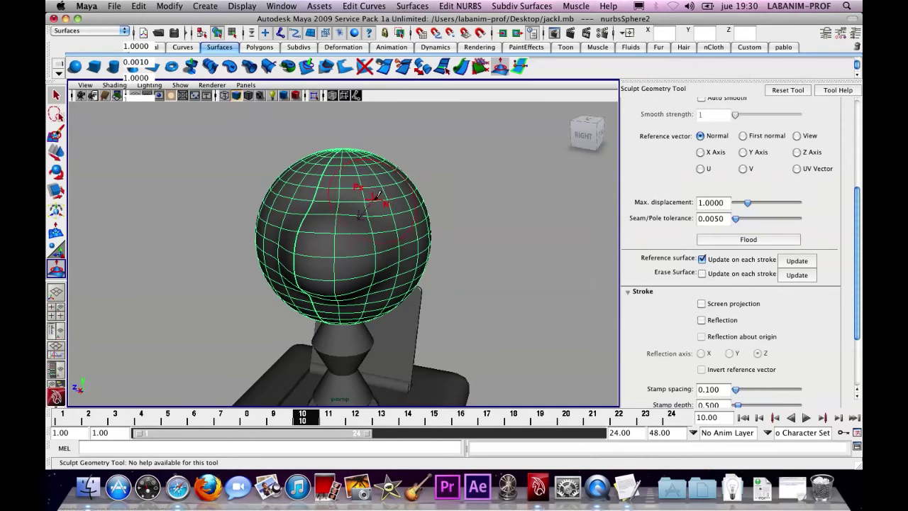
# Step: Push in two eye sockets above the snout without stroke reflection
pyautogui.moveTo(379, 195); pyautogui.dragTo(379, 197)
pyautogui.moveTo(293, 196); pyautogui.dragTo(263, 192)
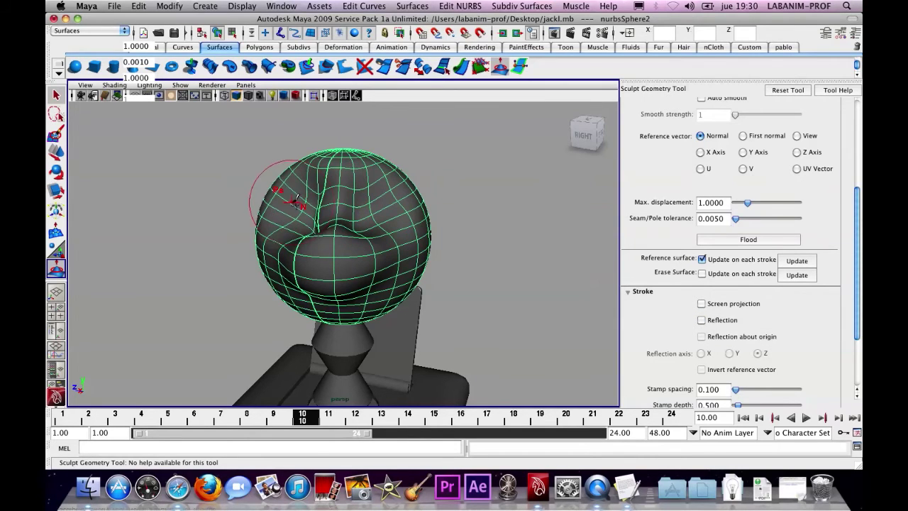
# Step: Create another NURBS sphere and move it up to the head as an eye
pyautogui.click(204, 6)
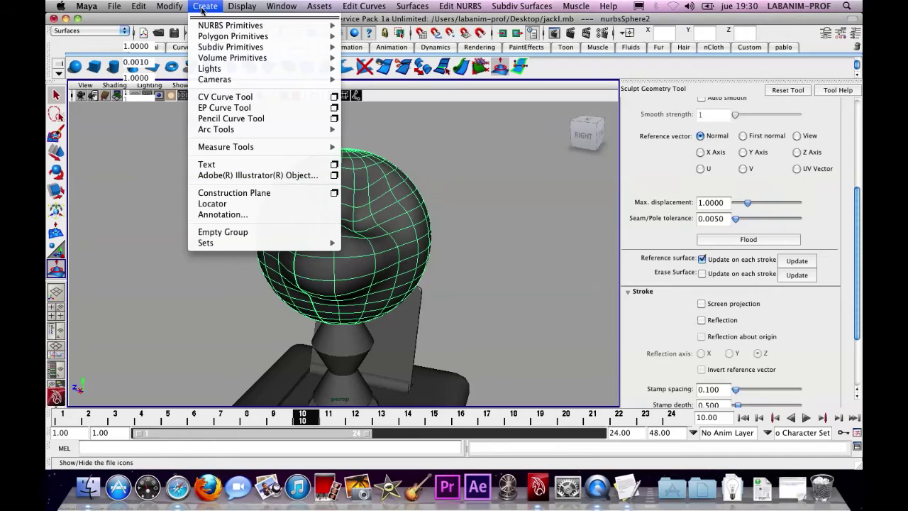
pyautogui.moveTo(305, 25)
pyautogui.scroll(-5, 361, 170)
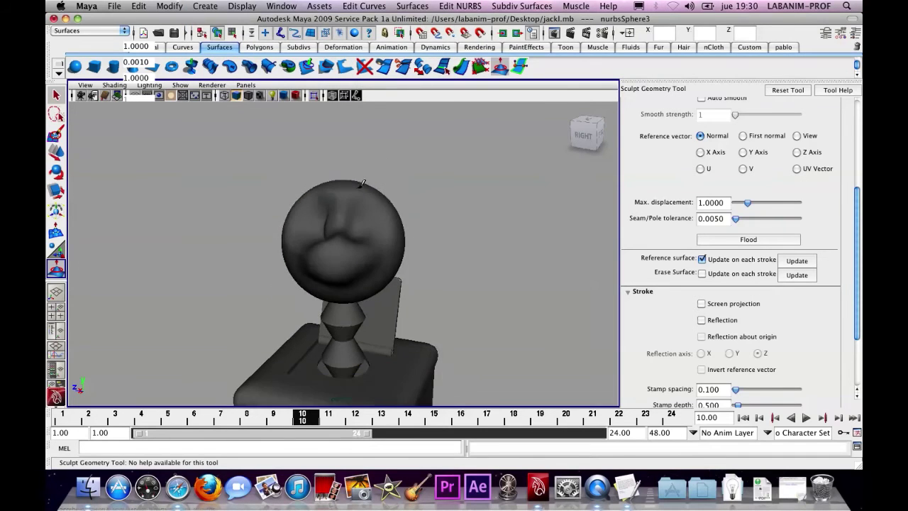
pyautogui.press('w')
pyautogui.moveTo(344, 358); pyautogui.dragTo(426, 243)
pyautogui.press('Home')
pyautogui.moveTo(339, 239); pyautogui.dragTo(355, 260)
pyautogui.press('Home')
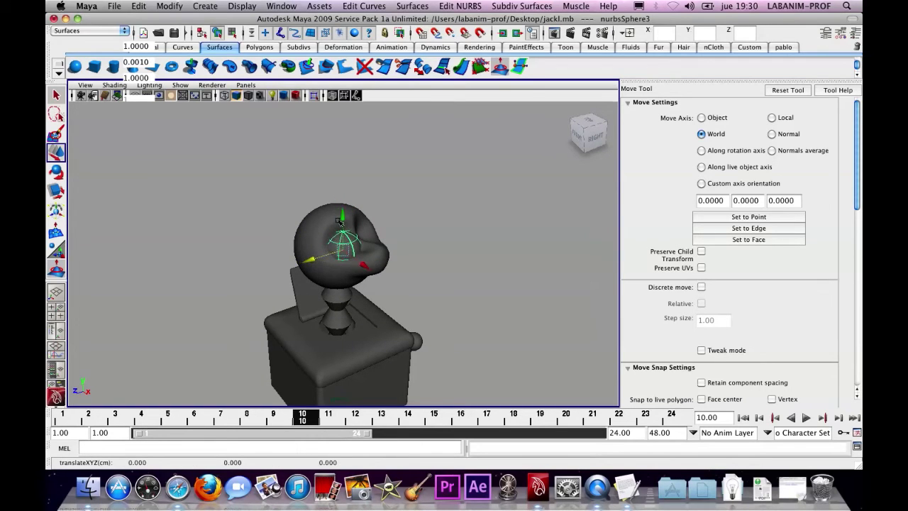
# Step: Duplicate the eye sphere and fit the two eyes side by side in the sockets above the snout
pyautogui.keyDown('alt'); pyautogui.moveTo(333, 222); pyautogui.dragTo(369, 223); pyautogui.keyUp('alt')
pyautogui.scroll(3, 305, 227)
pyautogui.press('super+d')
pyautogui.press('r')
pyautogui.press('w')
pyautogui.click(322, 230)
pyautogui.keyDown('alt'); pyautogui.moveTo(297, 227); pyautogui.dragTo(297, 203); pyautogui.keyUp('alt')
pyautogui.click(219, 218)
pyautogui.scroll(3, 297, 203)
# Step: Push a mouth into the head below the snout with the Sculpt Geometry Tool
pyautogui.click(283, 220)
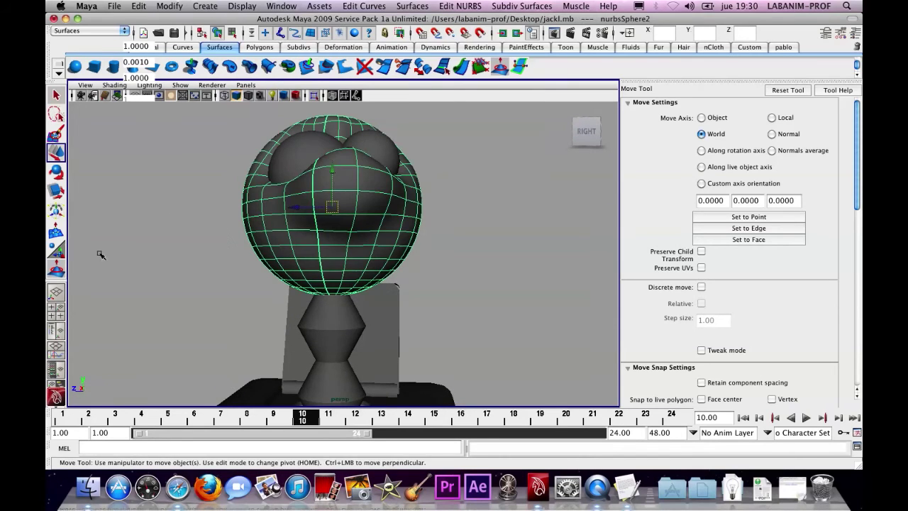
pyautogui.click(56, 268)
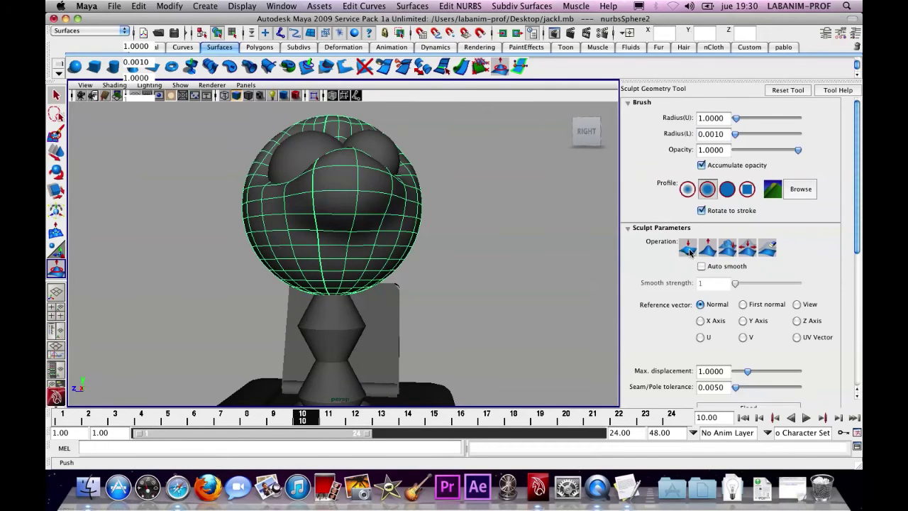
pyautogui.moveTo(326, 255)
pyautogui.mouseDown()
pyautogui.moveTo(338, 243)
pyautogui.moveTo(380, 238)
pyautogui.moveTo(350, 238)
pyautogui.moveTo(298, 211)
pyautogui.moveTo(335, 240)
pyautogui.moveTo(450, 249)
pyautogui.mouseUp()
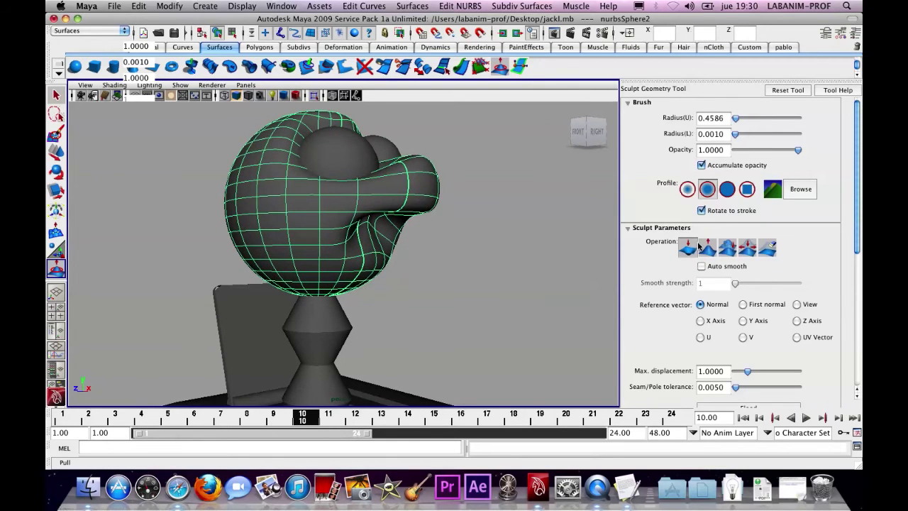
# Step: Pull the chin downward below the mouth with a brush radius of about 0.75, undoing the unwanted strokes
pyautogui.moveTo(543, 246)
pyautogui.keyDown('alt'); pyautogui.mouseDown()
pyautogui.moveTo(456, 239)
pyautogui.moveTo(355, 270)
pyautogui.moveTo(337, 266)
pyautogui.moveTo(425, 268)
pyautogui.moveTo(416, 259)
pyautogui.moveTo(372, 268)
pyautogui.moveTo(354, 283)
pyautogui.moveTo(321, 290)
pyautogui.mouseUp(); pyautogui.keyUp('alt')
pyautogui.hotkey('ctrl', 'z')
pyautogui.hotkey('ctrl', 'z')
pyautogui.hotkey('ctrl', 'z')
pyautogui.hotkey('ctrl', 'z')
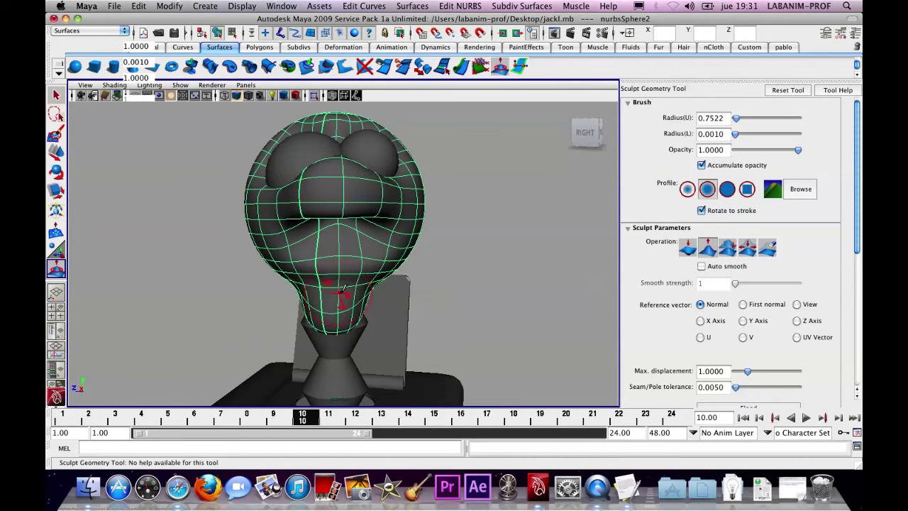
# Step: Even out the sculpted chin and lower head with a brush radius of about 1.46, and deselect the head
pyautogui.click(746, 249)
pyautogui.moveTo(497, 255)
pyautogui.keyDown('alt'); pyautogui.mouseDown()
pyautogui.moveTo(368, 283)
pyautogui.moveTo(327, 307)
pyautogui.mouseUp(); pyautogui.keyUp('alt')
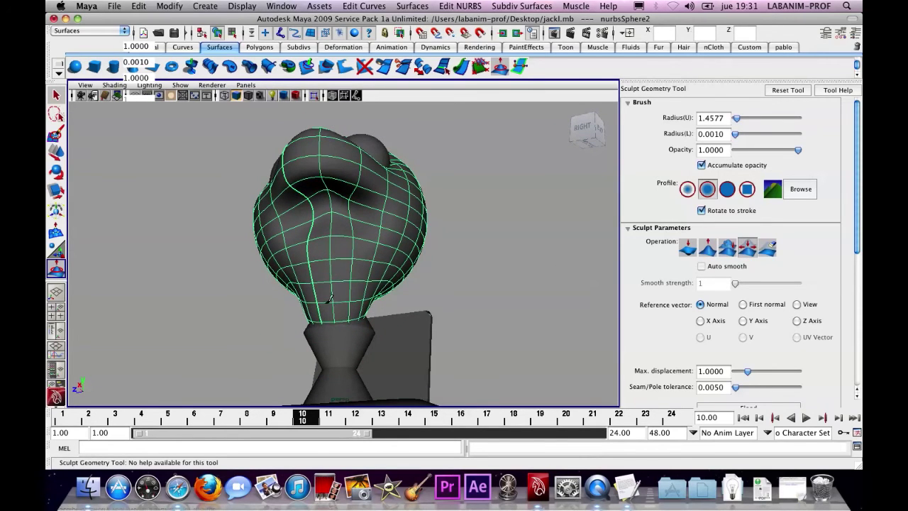
pyautogui.keyDown('alt'); pyautogui.moveTo(333, 266); pyautogui.dragTo(327, 184); pyautogui.keyUp('alt')
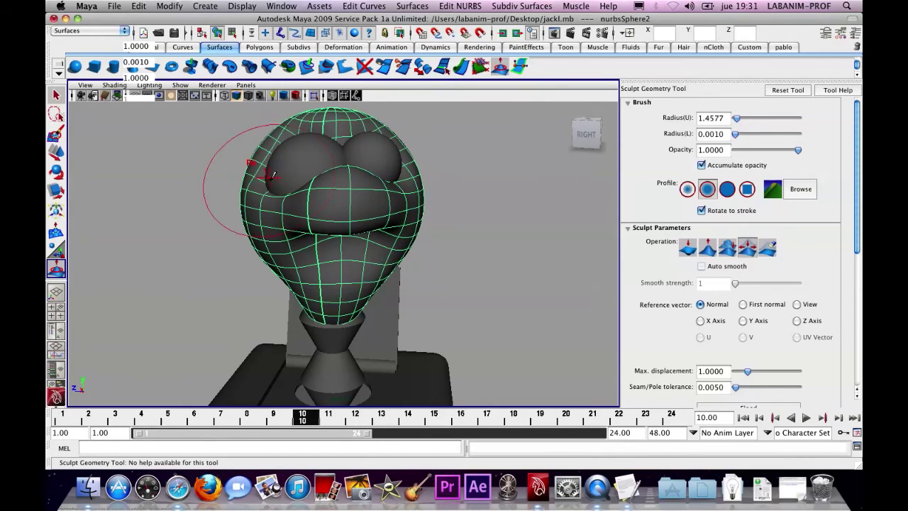
pyautogui.click(56, 151)
pyautogui.click(102, 168)
pyautogui.keyDown('alt'); pyautogui.moveTo(271, 234); pyautogui.dragTo(323, 206); pyautogui.keyUp('alt')
pyautogui.click(325, 181)
pyautogui.rightClick(325, 183)
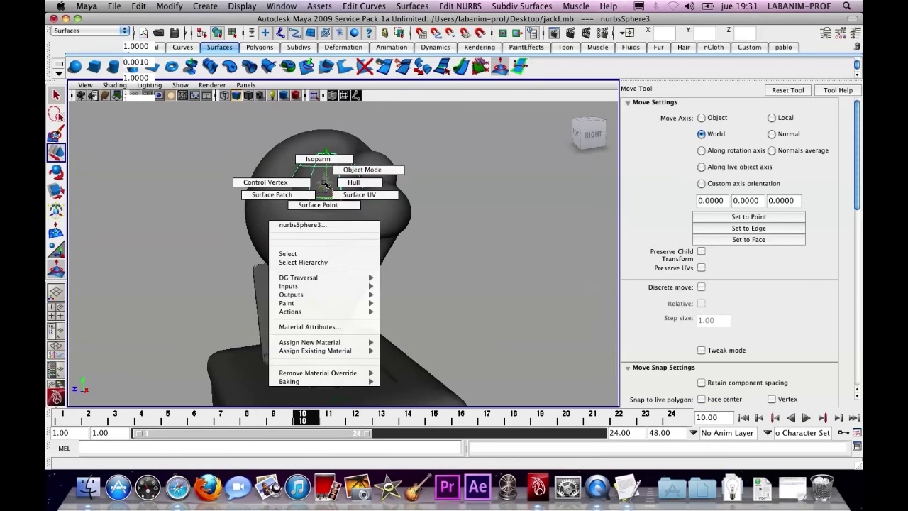
pyautogui.click(213, 212)
# Step: Select the sculpted head together with both eye spheres and group them
pyautogui.keyDown('alt'); pyautogui.moveTo(270, 234); pyautogui.dragTo(308, 217); pyautogui.keyUp('alt')
pyautogui.keyDown('alt'); pyautogui.moveTo(403, 214); pyautogui.dragTo(421, 234); pyautogui.keyUp('alt')
pyautogui.scroll(5, 411, 212)
pyautogui.click(362, 173)
pyautogui.keyDown('alt'); pyautogui.moveTo(362, 175); pyautogui.dragTo(349, 133); pyautogui.keyUp('alt')
pyautogui.click(387, 117)
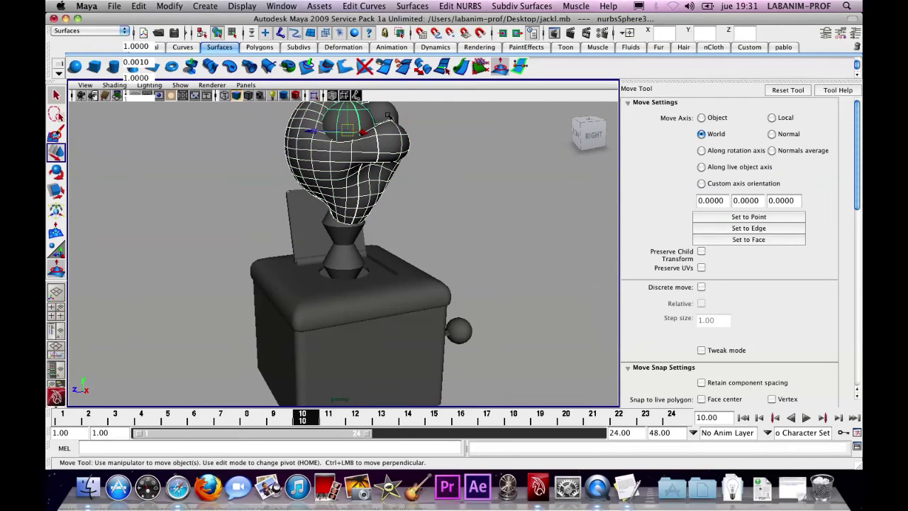
pyautogui.hotkey('ctrl', 'g')
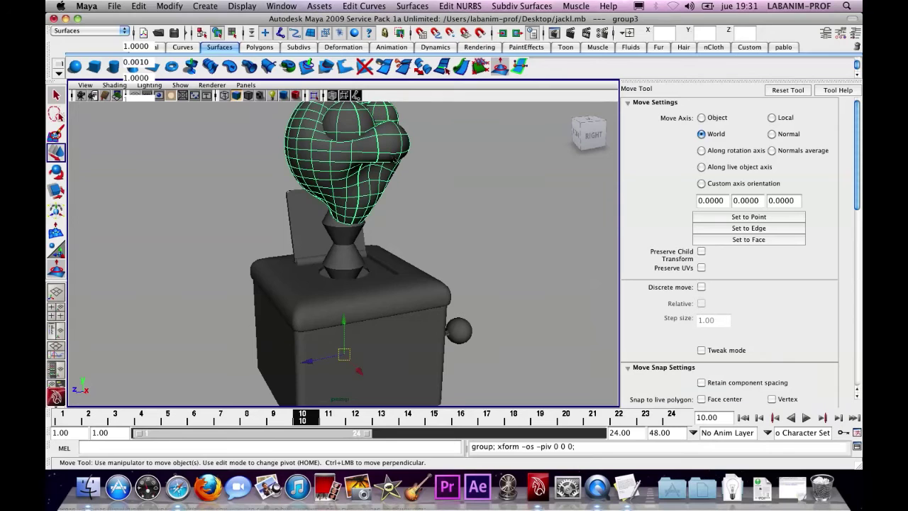
# Step: Center the head group's pivot and raise the group so the head sits on top of the spring column
pyautogui.click(180, 7)
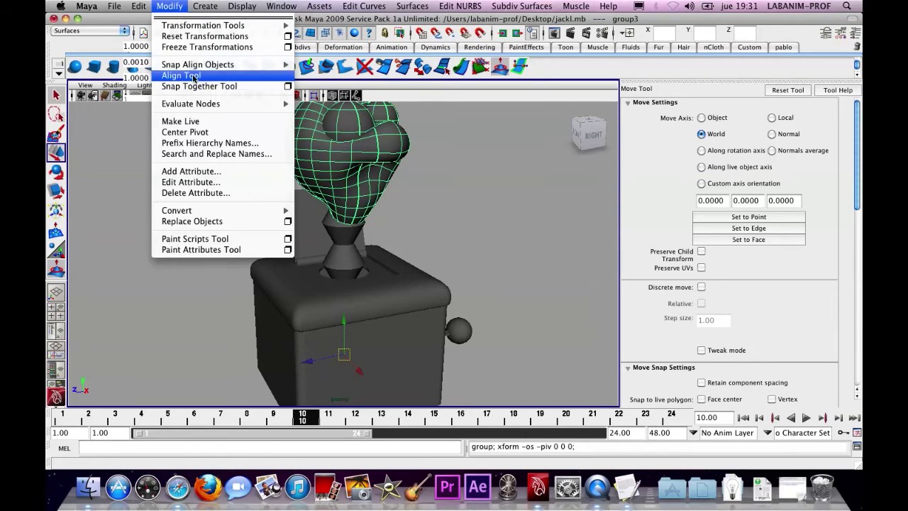
pyautogui.click(186, 131)
pyautogui.moveTo(359, 129); pyautogui.dragTo(359, 92)
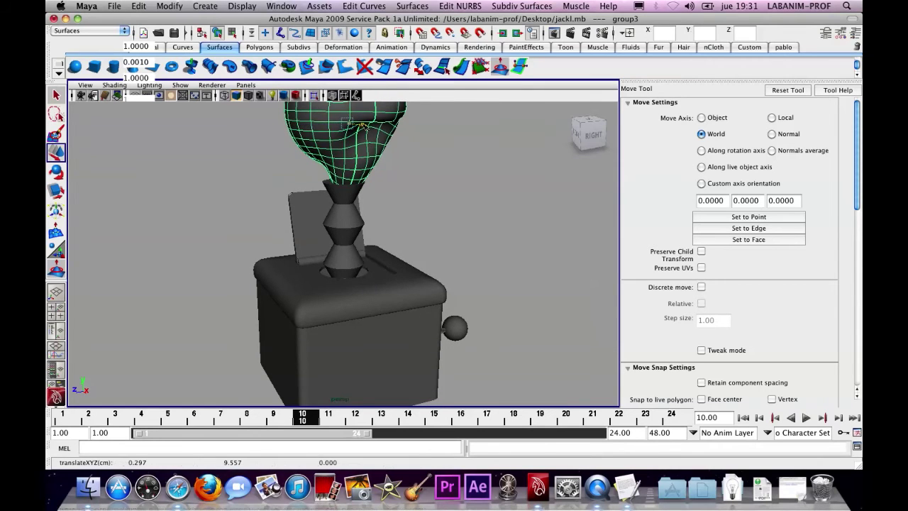
pyautogui.click(439, 185)
pyautogui.scroll(-5, 439, 185)
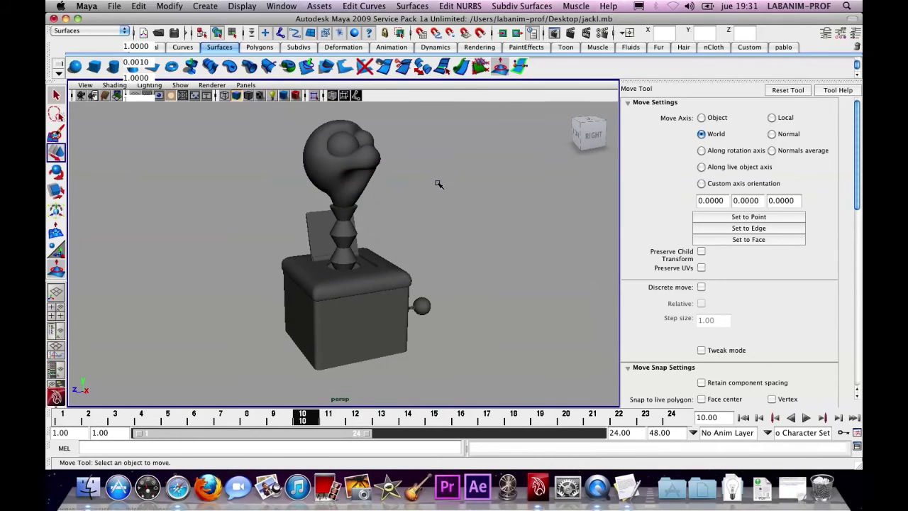
pyautogui.keyDown('alt'); pyautogui.moveTo(439, 184); pyautogui.dragTo(426, 185); pyautogui.keyUp('alt')
pyautogui.scroll(4, 471, 213)
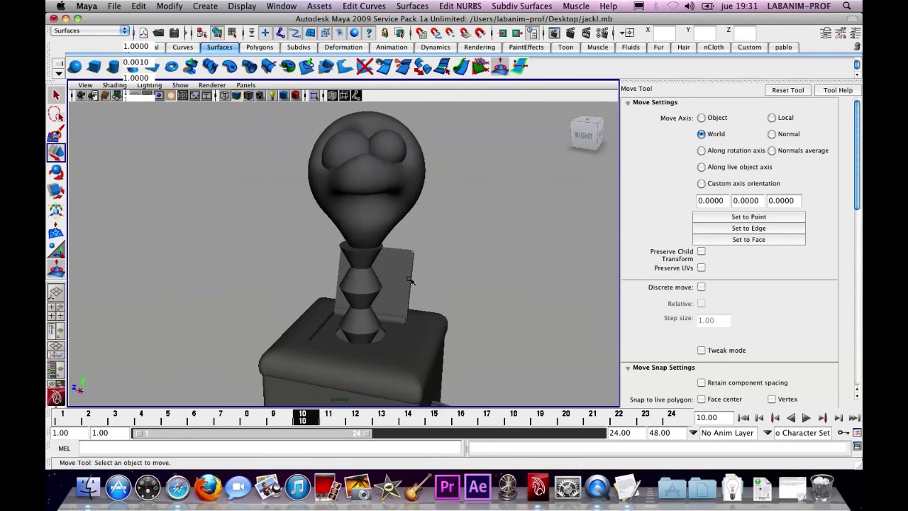
# Step: Select the zigzag profile curve in the side view and examine it with the whole toy in the perspective view
pyautogui.press('space')
pyautogui.press('space')
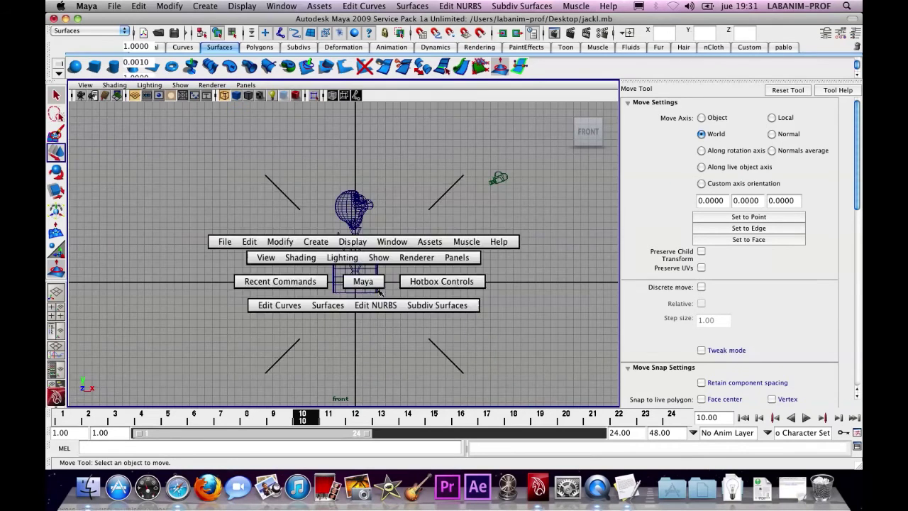
pyautogui.press('space')
pyautogui.scroll(3, 383, 267)
pyautogui.click(275, 178)
pyautogui.press('f')
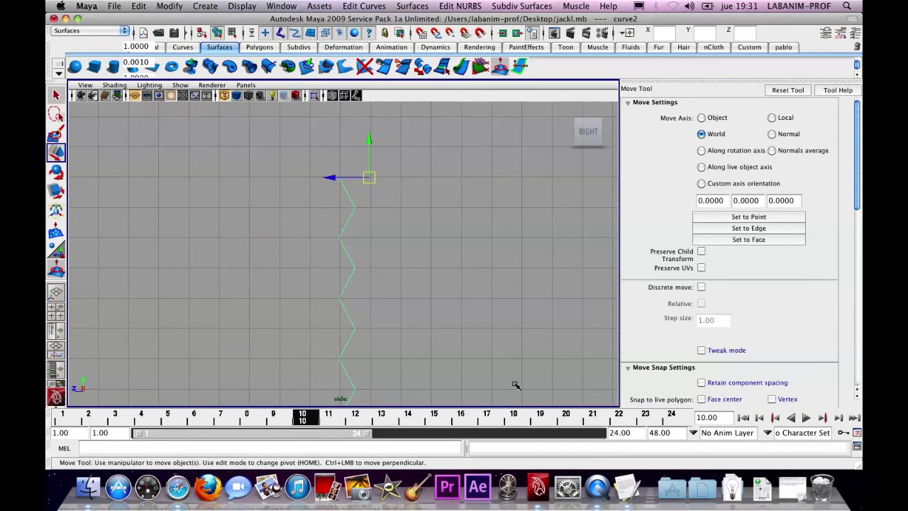
pyautogui.press('space')
pyautogui.press('space')
pyautogui.press('space')
pyautogui.press('space')
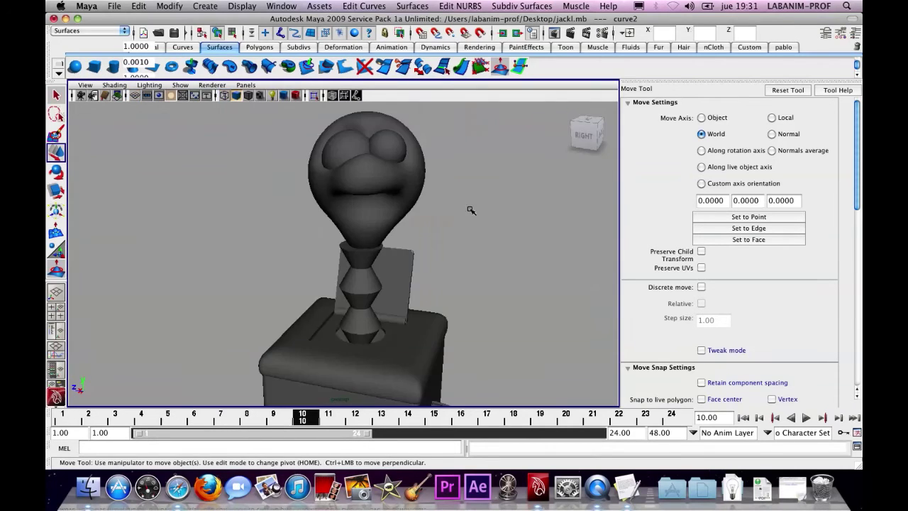
pyautogui.press('a')
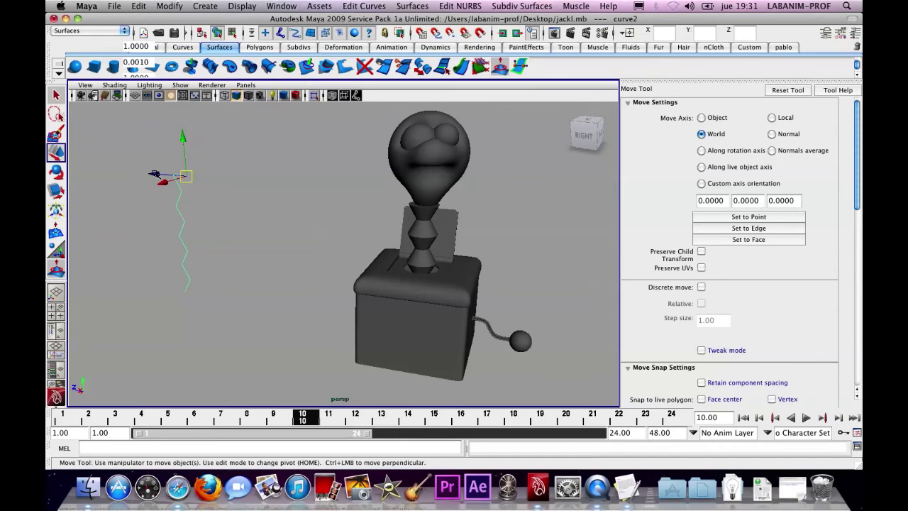
# Step: Undo the zigzag curve's trial move and delete the construction history of all objects
pyautogui.press('super+z')
pyautogui.press('super+z')
pyautogui.click(139, 6)
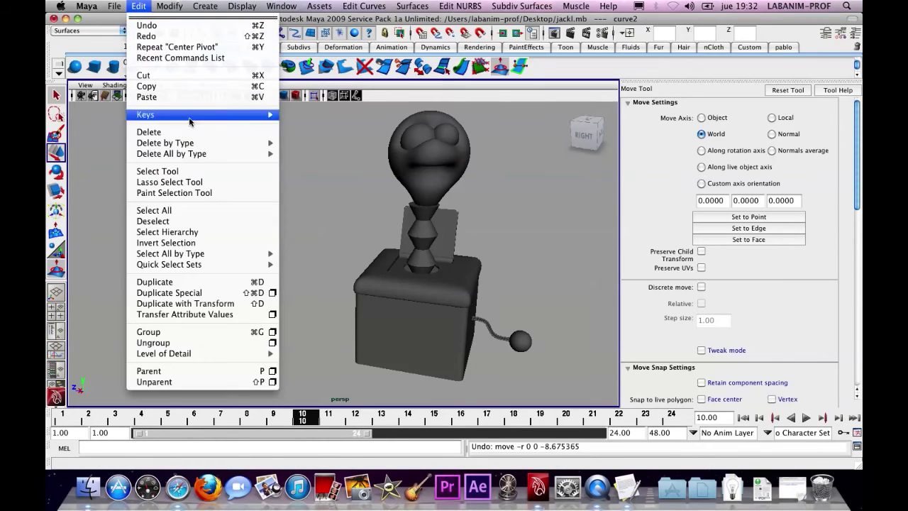
pyautogui.moveTo(206, 154)
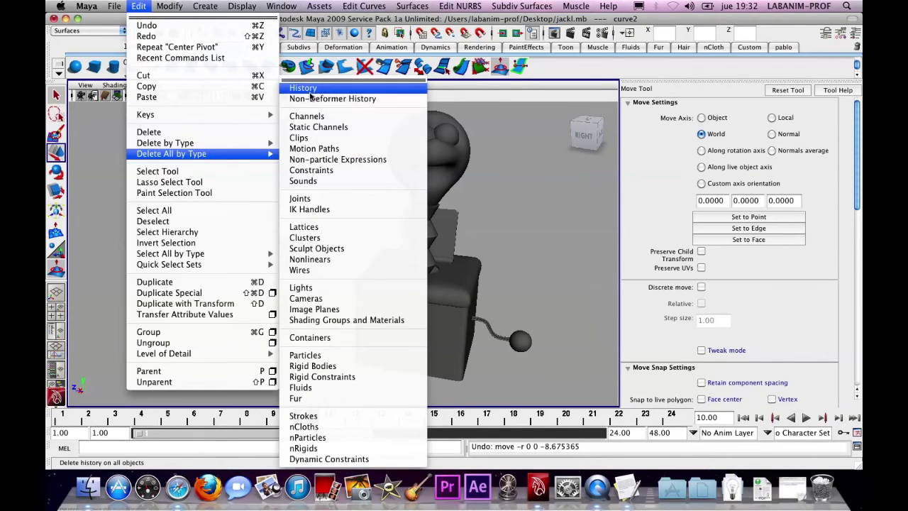
pyautogui.click(315, 91)
# Step: Try moving the zigzag profile curve over to the spring column, and undo the moves
pyautogui.moveTo(184, 176); pyautogui.dragTo(425, 190)
pyautogui.moveTo(425, 155); pyautogui.dragTo(492, 194)
pyautogui.keyDown('alt'); pyautogui.moveTo(492, 195); pyautogui.dragTo(615, 228, button='right'); pyautogui.keyUp('alt')
pyautogui.press('z')
pyautogui.press('z')
pyautogui.press('z')
pyautogui.press('z')
pyautogui.press('z')
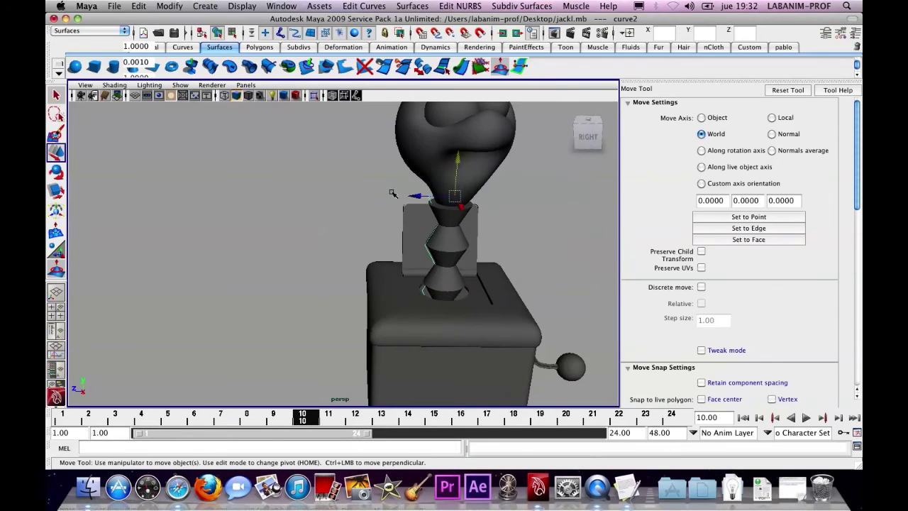
pyautogui.press('z')
pyautogui.press('z')
pyautogui.press('z')
# Step: Draw a wavy cubic CV curve running downward beside the zigzag curve in the side view
pyautogui.press('space')
pyautogui.press('space')
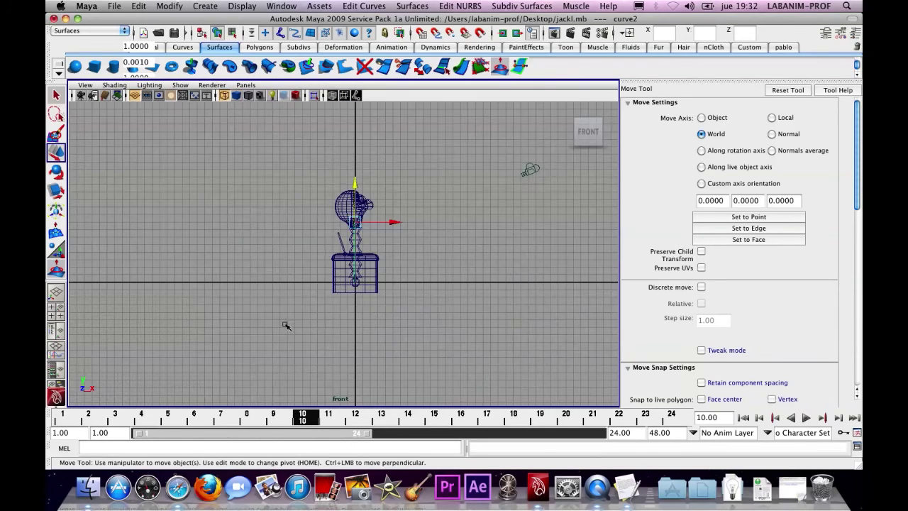
pyautogui.press('space')
pyautogui.press('space')
pyautogui.click(270, 197)
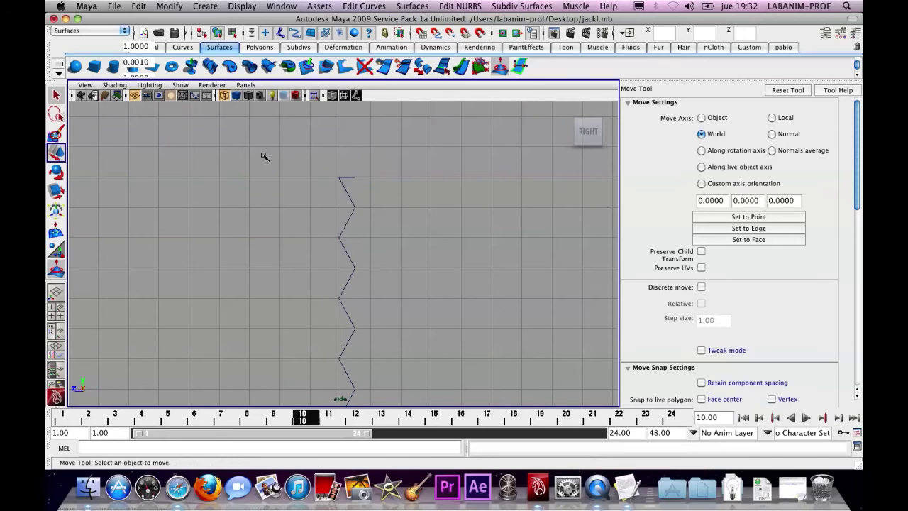
pyautogui.click(205, 6)
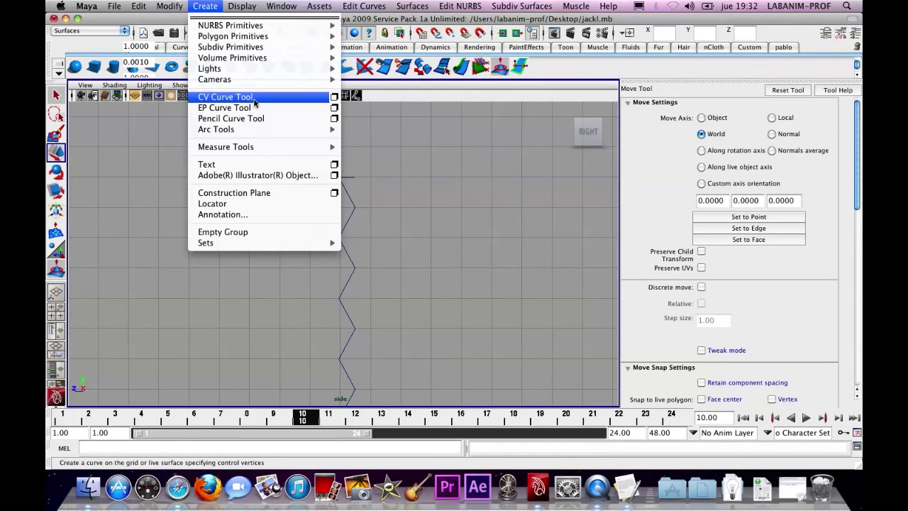
pyautogui.click(225, 96)
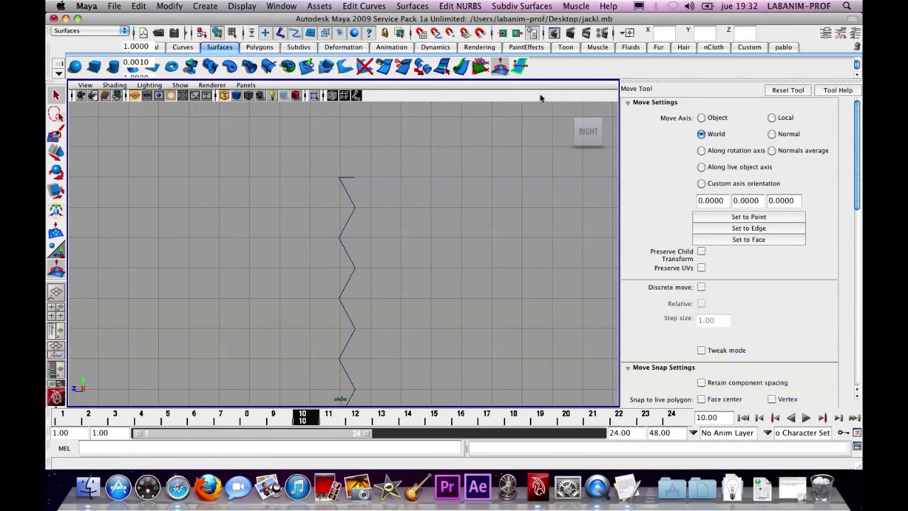
pyautogui.click(786, 91)
pyautogui.keyDown('alt'); pyautogui.moveTo(293, 181); pyautogui.dragTo(412, 181, button='middle'); pyautogui.keyUp('alt')
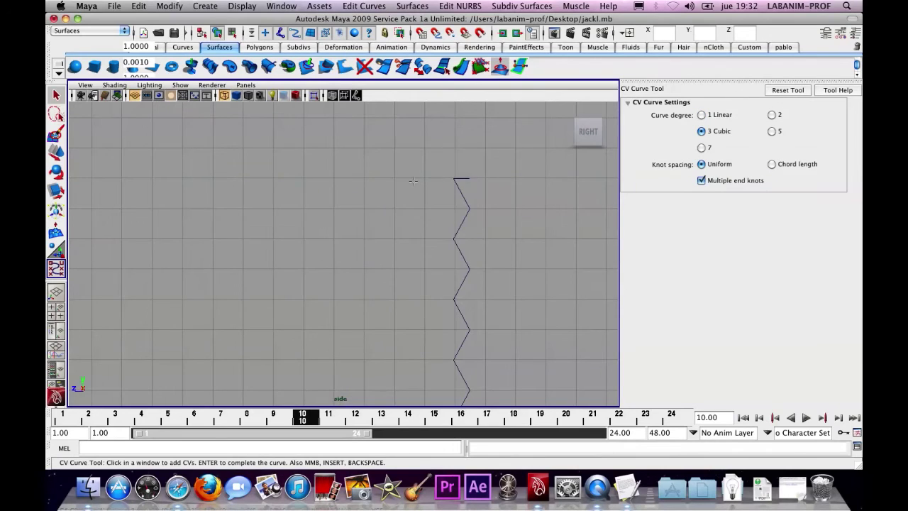
pyautogui.click(336, 178)
pyautogui.click(270, 179)
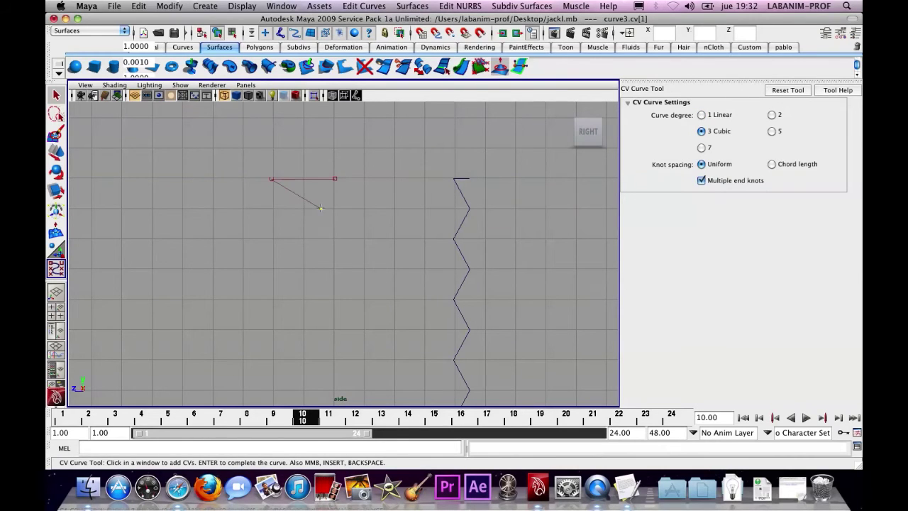
pyautogui.click(278, 250)
pyautogui.click(328, 276)
pyautogui.click(285, 314)
pyautogui.click(327, 334)
pyautogui.click(276, 360)
pyautogui.click(325, 380)
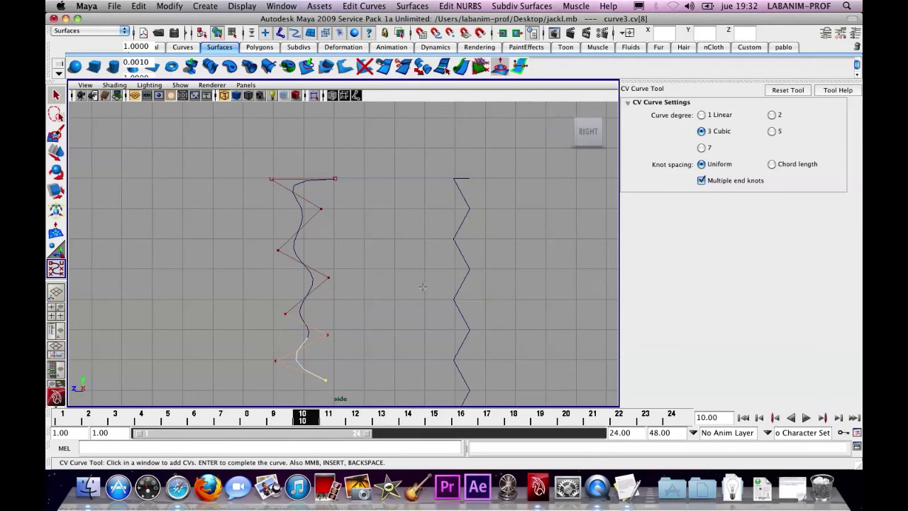
pyautogui.press('Return')
# Step: Delete the wavy cubic trial curve beside the zigzag curve
pyautogui.press('w')
pyautogui.moveTo(202, 158); pyautogui.dragTo(370, 376)
pyautogui.press('Delete')
# Step: Draw the outer outline of a bottle-shaped profile with a 1 Linear CV curve, from the ground line up to the flared lip
pyautogui.keyDown('alt'); pyautogui.moveTo(437, 269); pyautogui.dragTo(362, 237, button='middle'); pyautogui.keyUp('alt')
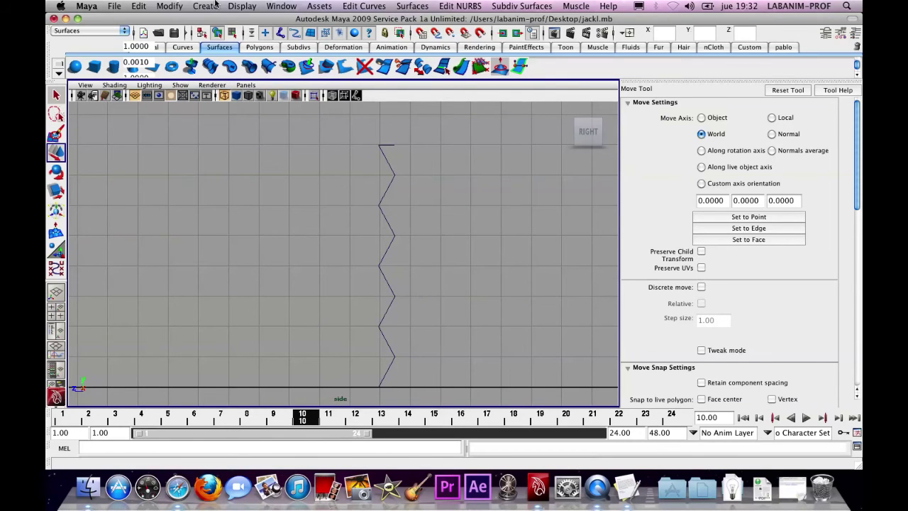
pyautogui.click(215, 5)
pyautogui.click(332, 94)
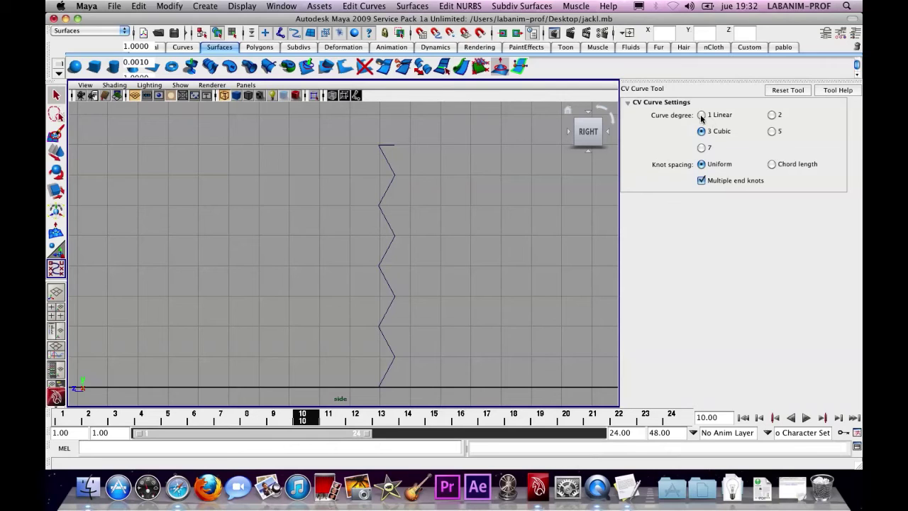
pyautogui.click(701, 115)
pyautogui.keyDown('alt'); pyautogui.moveTo(103, 155); pyautogui.dragTo(249, 164, button='middle'); pyautogui.keyUp('alt')
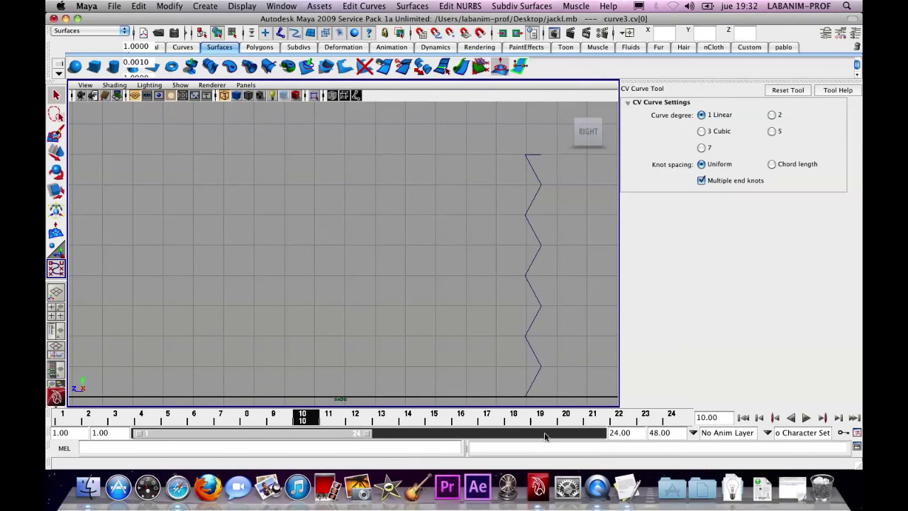
pyautogui.click(341, 397)
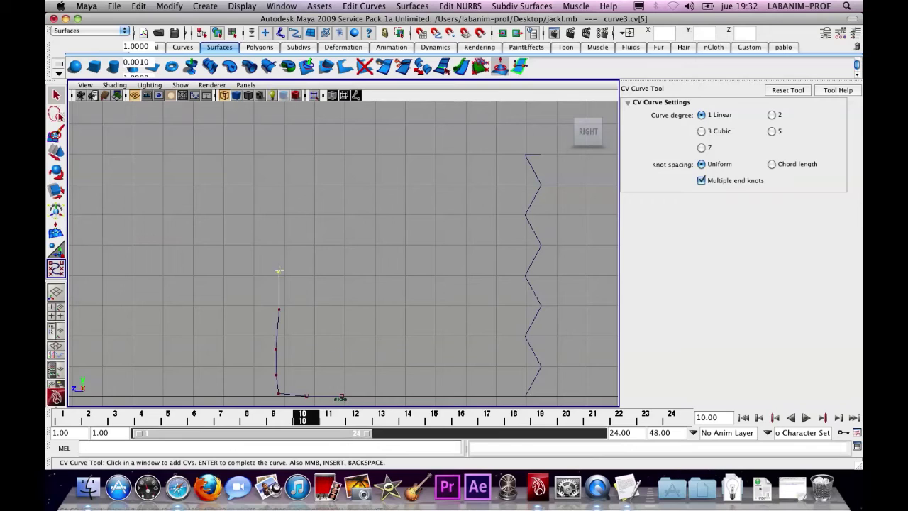
pyautogui.click(326, 237)
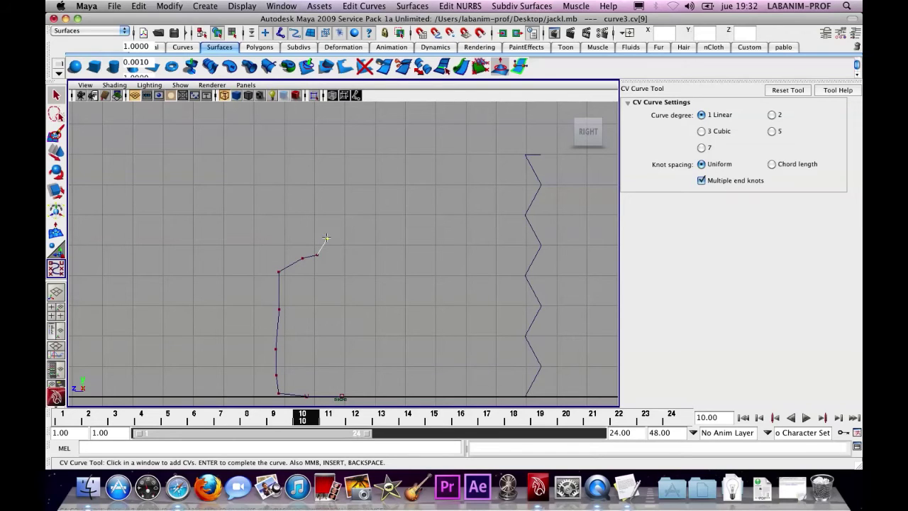
pyautogui.click(327, 171)
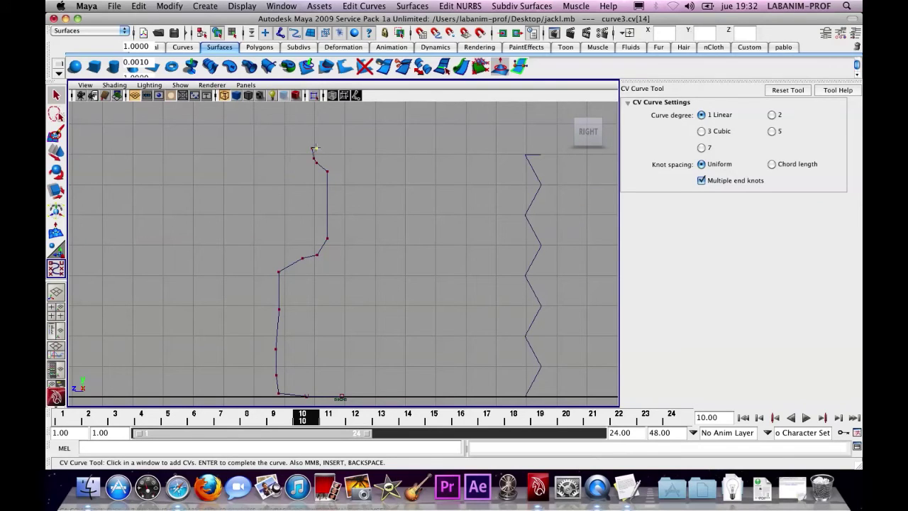
# Step: Continue the profile back down along its inner side to the base as a thin wall, and finish the curve
pyautogui.click(331, 165)
pyautogui.click(281, 311)
pyautogui.keyDown('alt'); pyautogui.moveTo(282, 311); pyautogui.dragTo(298, 253, button='middle'); pyautogui.keyUp('alt')
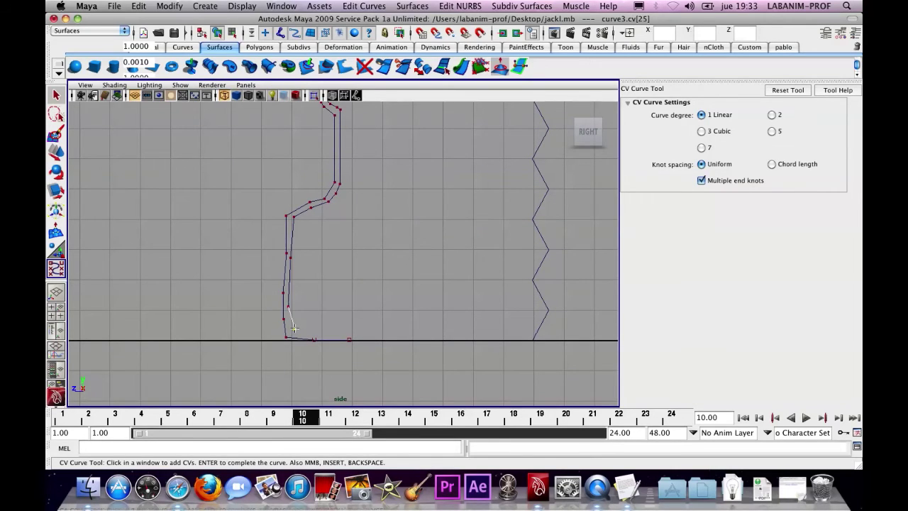
pyautogui.click(301, 333)
pyautogui.click(325, 333)
pyautogui.click(335, 334)
pyautogui.click(54, 155)
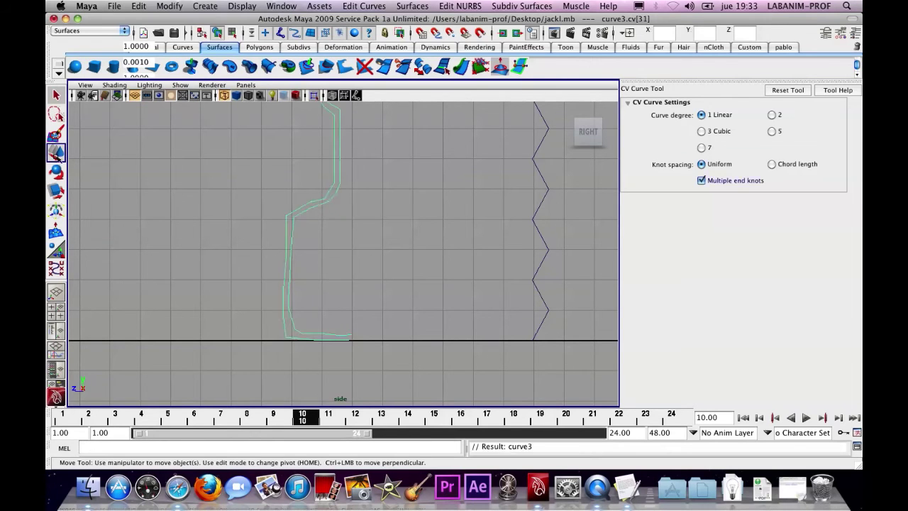
# Step: Try moving the bottle profile curve upward and away from the box, and undo the move
pyautogui.scroll(-5, 244, 205)
pyautogui.keyDown('alt'); pyautogui.moveTo(321, 229); pyautogui.dragTo(169, 182, button='middle'); pyautogui.keyUp('alt')
pyautogui.scroll(-2, 326, 228)
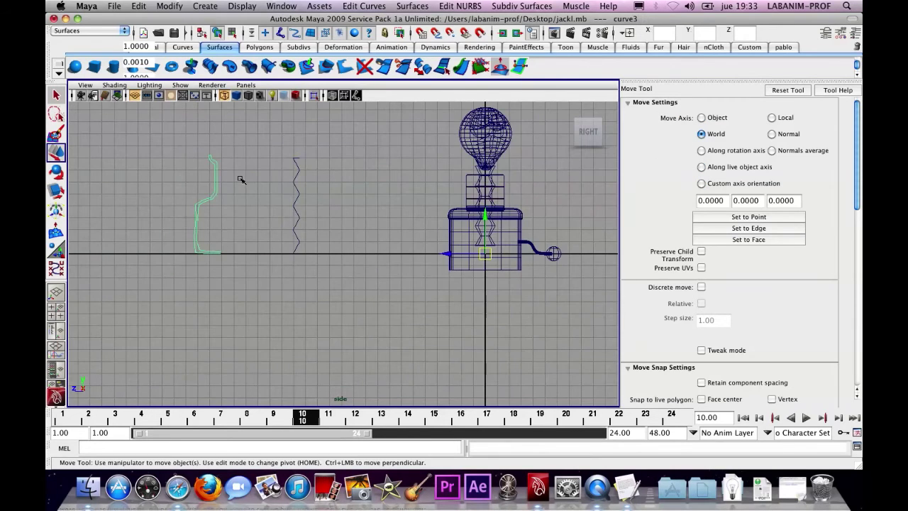
pyautogui.moveTo(488, 258); pyautogui.dragTo(417, 217)
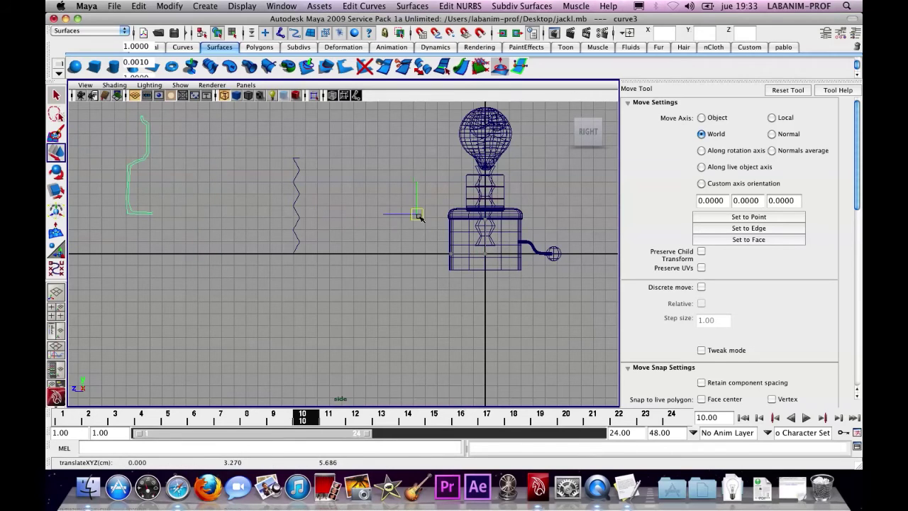
pyautogui.press('super+z')
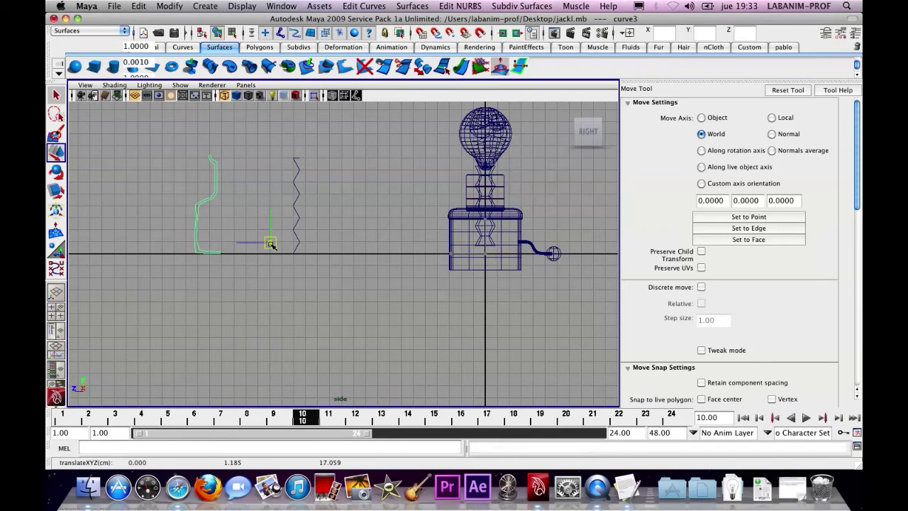
# Step: Move the profile curve's pivot onto the grid intersection directly above the open end of its base
pyautogui.keyDown('alt'); pyautogui.moveTo(256, 245); pyautogui.dragTo(371, 196, button='middle'); pyautogui.keyUp('alt')
pyautogui.scroll(5, 424, 212)
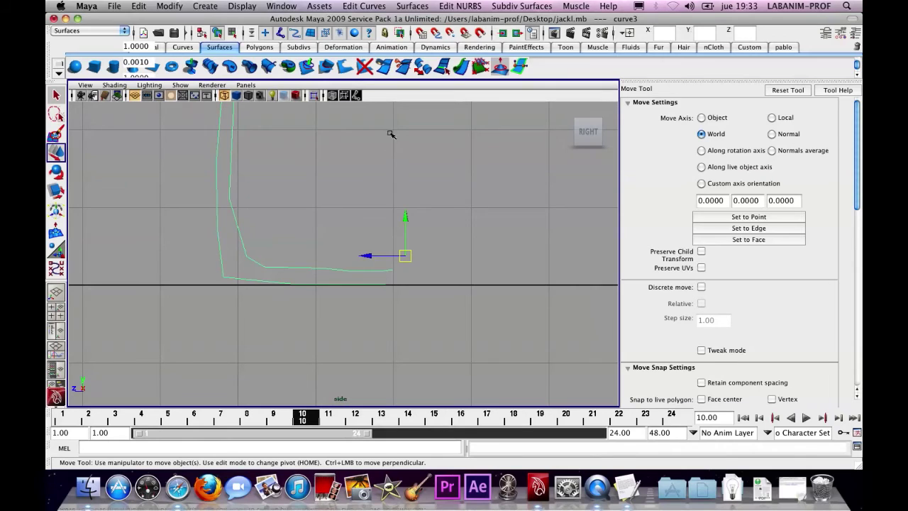
pyautogui.press('Home')
pyautogui.press('v')
pyautogui.moveTo(405, 255); pyautogui.dragTo(392, 184)
pyautogui.press('Home')
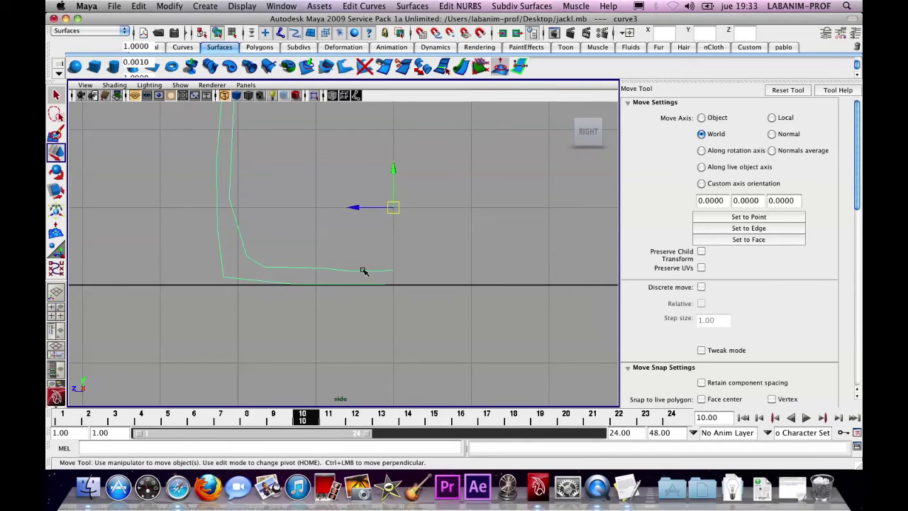
# Step: Show the profile curve's control vertices and snap the vertices at the open end of its base to the grid
pyautogui.moveTo(364, 273); pyautogui.dragTo(365, 263, button='right')
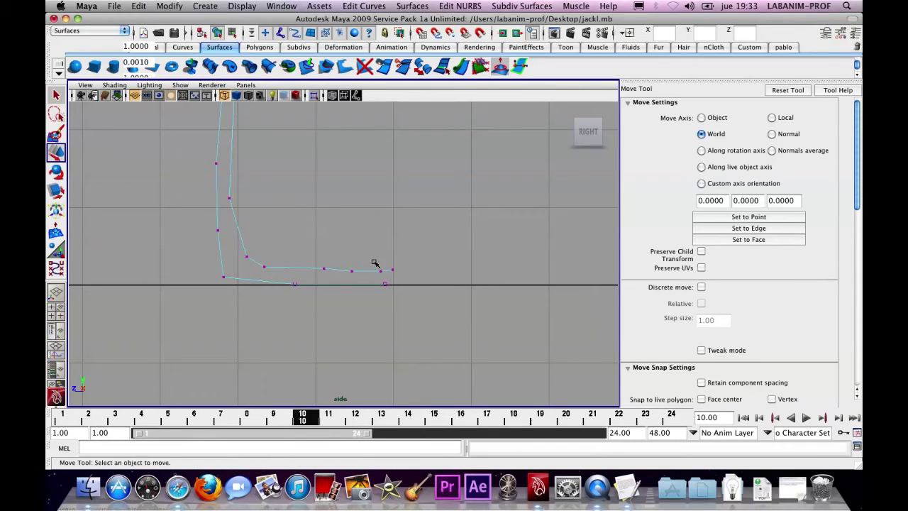
pyautogui.moveTo(401, 305); pyautogui.dragTo(407, 308)
pyautogui.press('x')
pyautogui.moveTo(348, 277); pyautogui.dragTo(372, 277)
pyautogui.press('w')
pyautogui.keyDown('alt'); pyautogui.moveTo(417, 224); pyautogui.dragTo(427, 369, button='middle'); pyautogui.keyUp('alt')
pyautogui.keyDown('alt'); pyautogui.moveTo(416, 106); pyautogui.dragTo(413, 243, button='middle'); pyautogui.keyUp('alt')
pyautogui.keyDown('alt'); pyautogui.moveTo(384, 110); pyautogui.dragTo(383, 336, button='middle'); pyautogui.keyUp('alt')
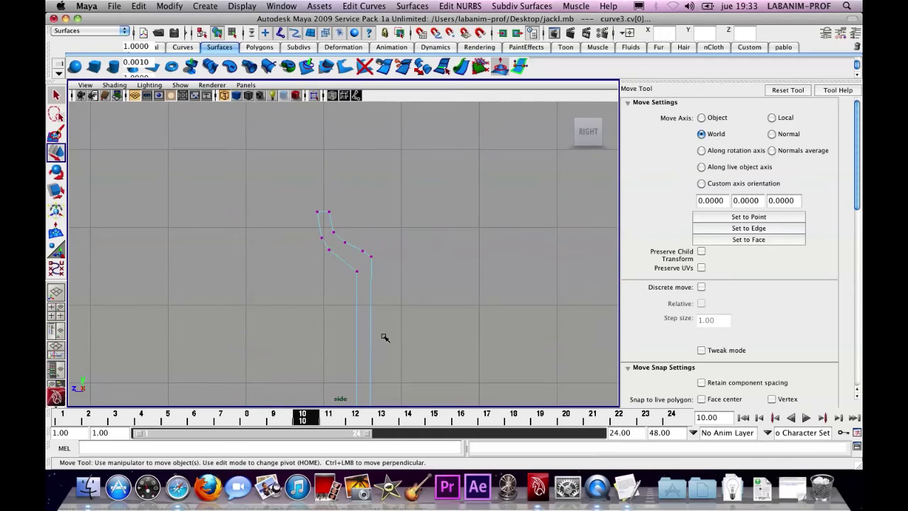
# Step: Snap the vertices at the open end of the bottle profile's base onto the vertical grid line and return to object selection
pyautogui.keyDown('alt'); pyautogui.moveTo(408, 401); pyautogui.dragTo(387, 132, button='middle'); pyautogui.keyUp('alt')
pyautogui.keyDown('alt'); pyautogui.moveTo(403, 370); pyautogui.dragTo(381, 135, button='middle'); pyautogui.keyUp('alt')
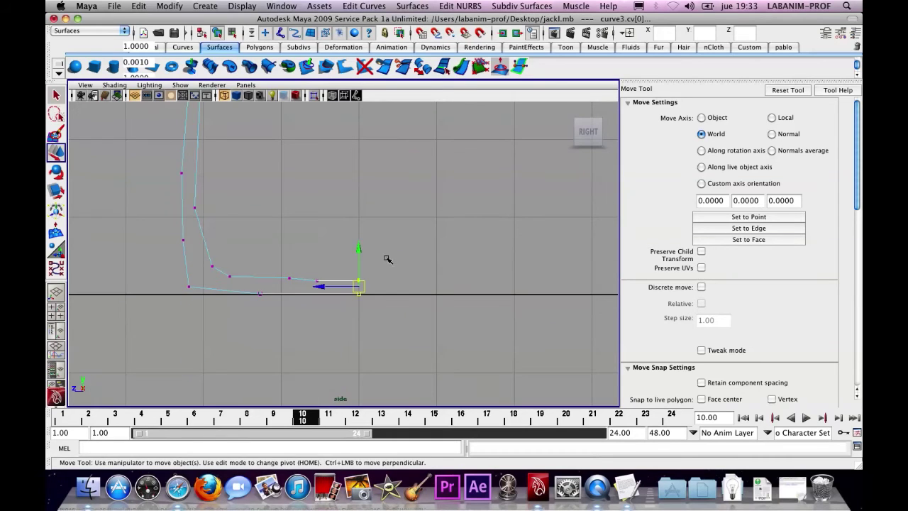
pyautogui.press('x')
pyautogui.moveTo(326, 287); pyautogui.dragTo(354, 286)
pyautogui.keyDown('alt'); pyautogui.moveTo(425, 264); pyautogui.dragTo(455, 353, button='middle'); pyautogui.keyUp('alt')
pyautogui.keyDown('alt'); pyautogui.moveTo(455, 353); pyautogui.dragTo(383, 257, button='right'); pyautogui.keyUp('alt')
pyautogui.click(231, 33)
pyautogui.click(216, 33)
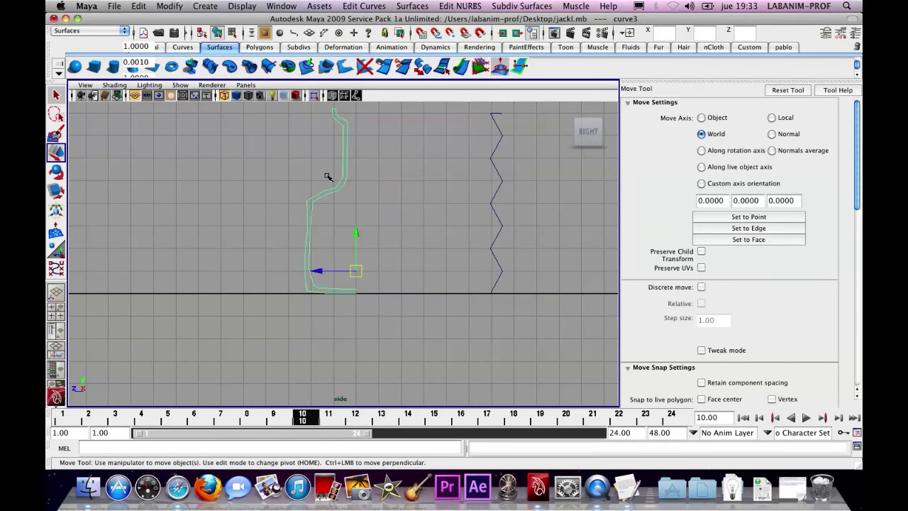
# Step: Revolve the bottle profile curve into a surface and display the perspective view full size
pyautogui.keyDown('alt'); pyautogui.moveTo(357, 167); pyautogui.dragTo(365, 202, button='middle'); pyautogui.keyUp('alt')
pyautogui.press('space')
pyautogui.press('space')
pyautogui.press('space')
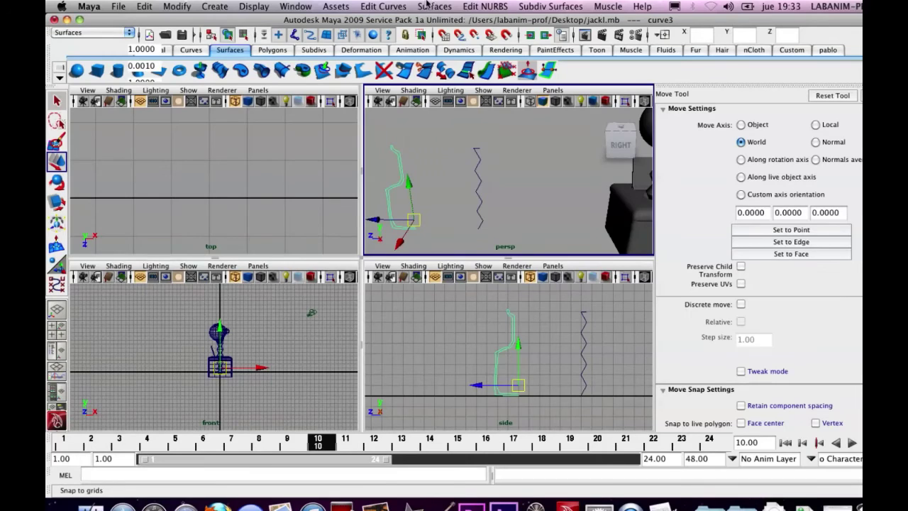
pyautogui.click(426, 6)
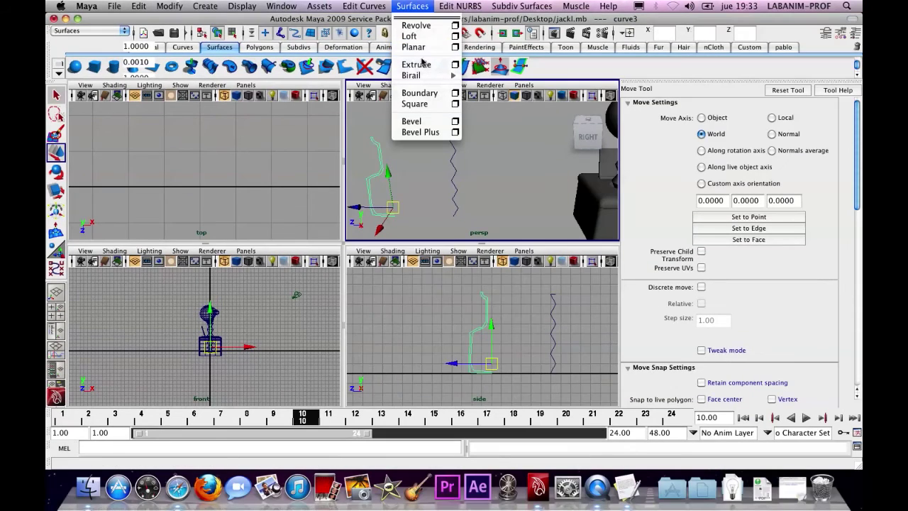
pyautogui.click(437, 26)
pyautogui.press('space')
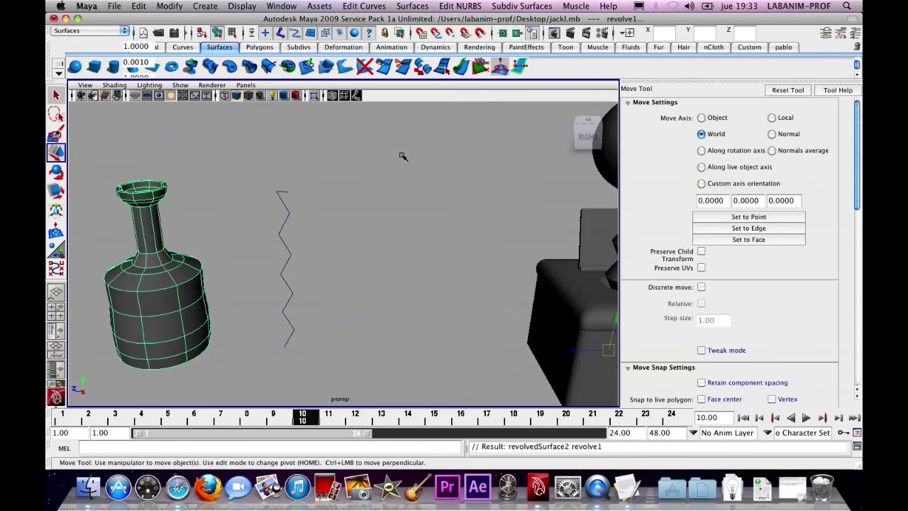
# Step: Inspect the revolved bottle surface from the side and from above its mouth
pyautogui.press('a')
pyautogui.click(337, 197)
pyautogui.keyDown('alt'); pyautogui.moveTo(337, 196); pyautogui.dragTo(299, 237); pyautogui.keyUp('alt')
pyautogui.click(299, 237)
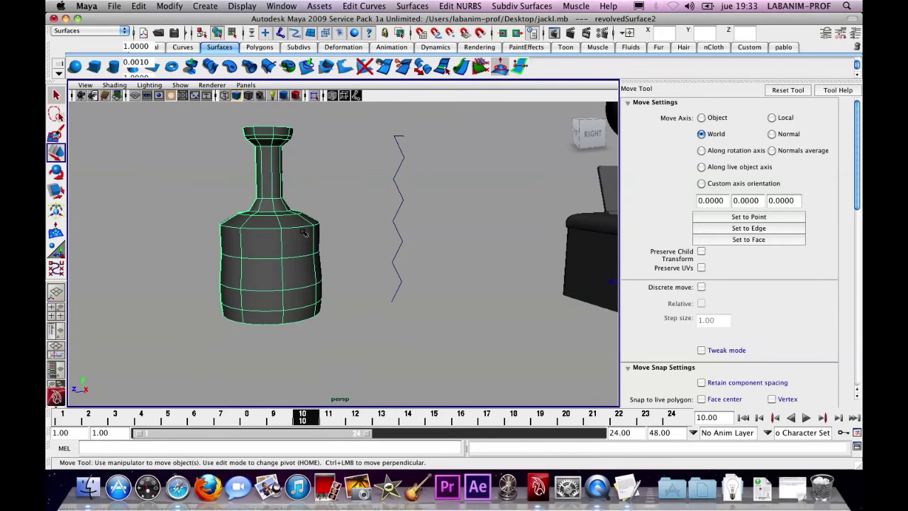
pyautogui.click(343, 193)
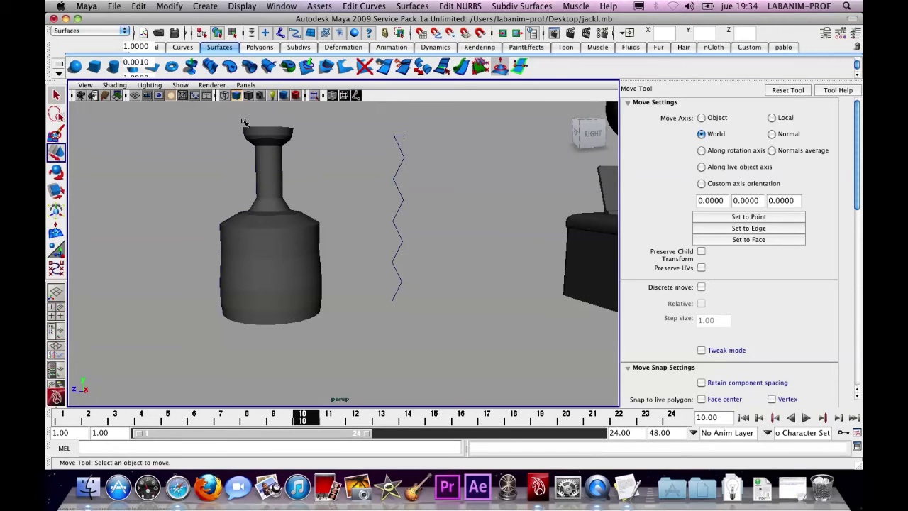
pyautogui.moveTo(266, 216); pyautogui.dragTo(325, 324)
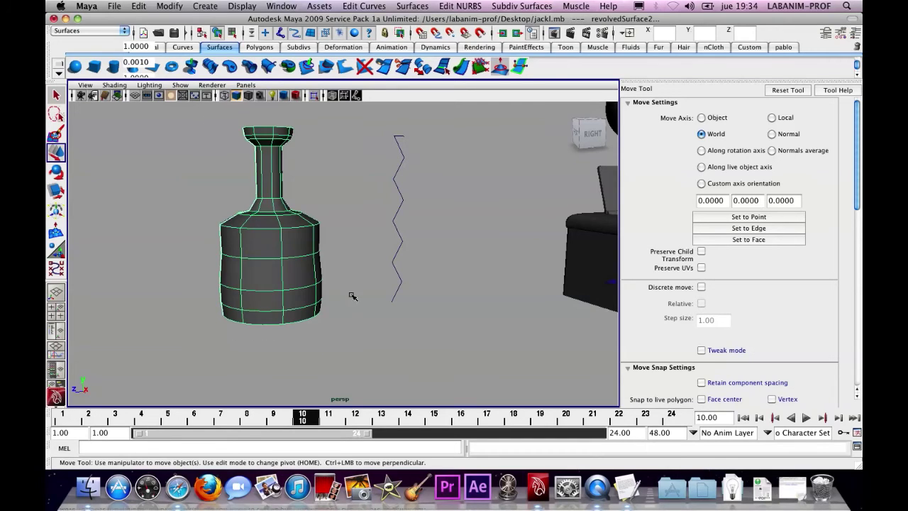
pyautogui.keyDown('alt'); pyautogui.moveTo(339, 261); pyautogui.dragTo(321, 213); pyautogui.keyUp('alt')
pyautogui.click(441, 240)
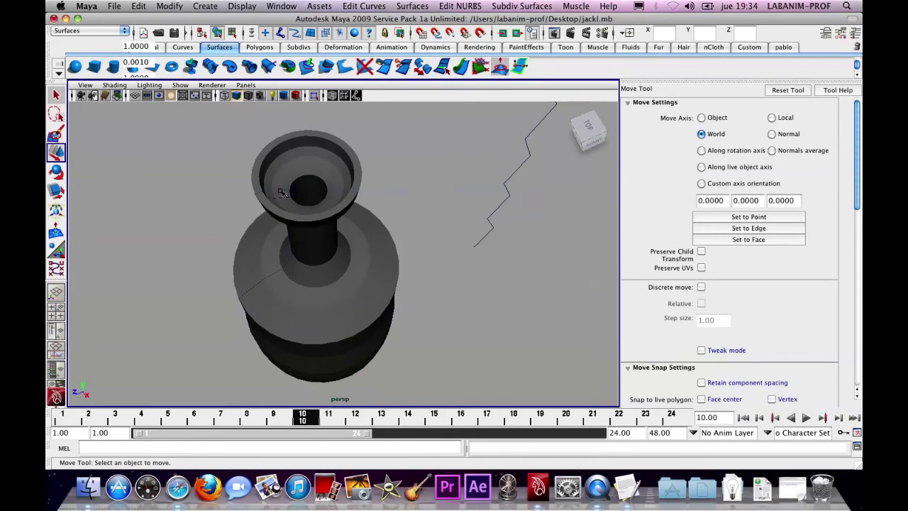
# Step: Show the profile curve's control vertices, try moving the one at the base of the neck, and undo the move
pyautogui.moveTo(281, 196); pyautogui.dragTo(222, 198, button='right')
pyautogui.keyDown('alt'); pyautogui.moveTo(269, 210); pyautogui.dragTo(294, 256); pyautogui.keyUp('alt')
pyautogui.click(286, 230)
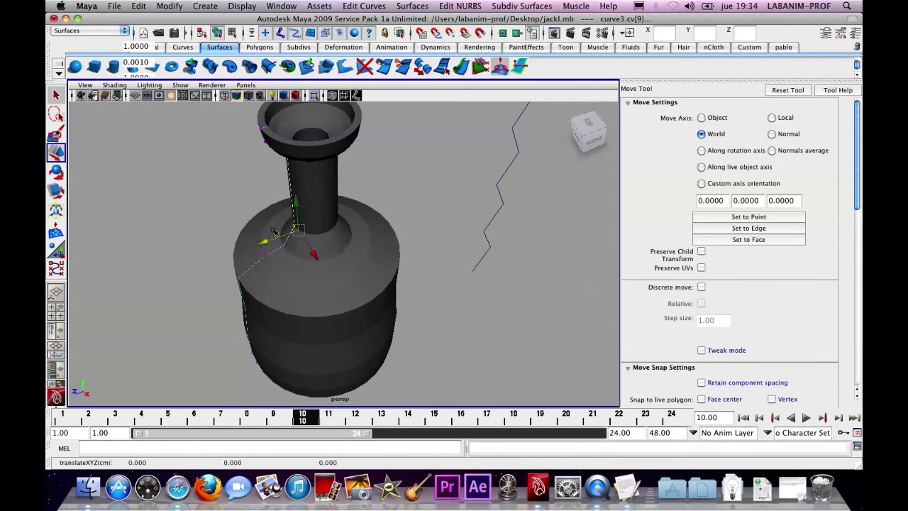
pyautogui.press('F8')
pyautogui.press('z')
pyautogui.press('z')
pyautogui.press('z')
pyautogui.press('z')
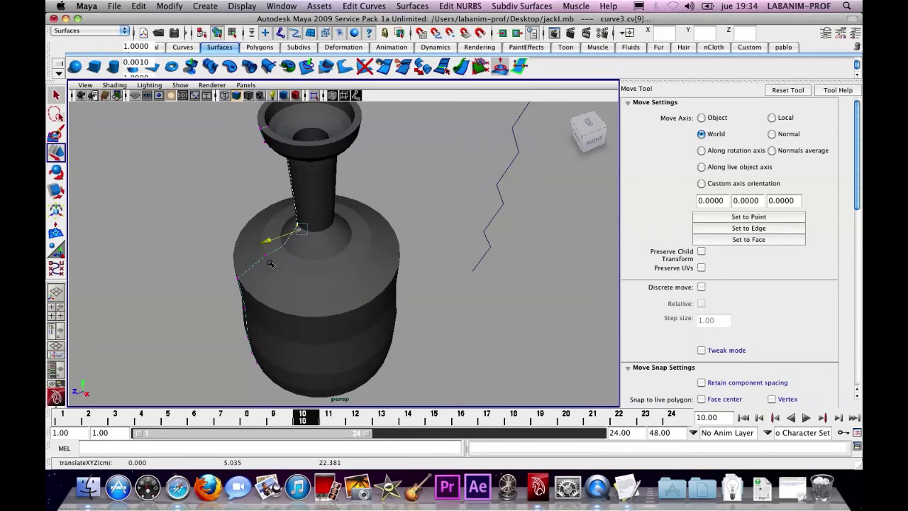
# Step: Try moving the profile's shoulder vertex to reshape the bottle, undo it, and return to object selection with nothing selected
pyautogui.moveTo(275, 263)
pyautogui.mouseDown()
pyautogui.moveTo(258, 231)
pyautogui.moveTo(232, 240)
pyautogui.moveTo(263, 276)
pyautogui.mouseUp()
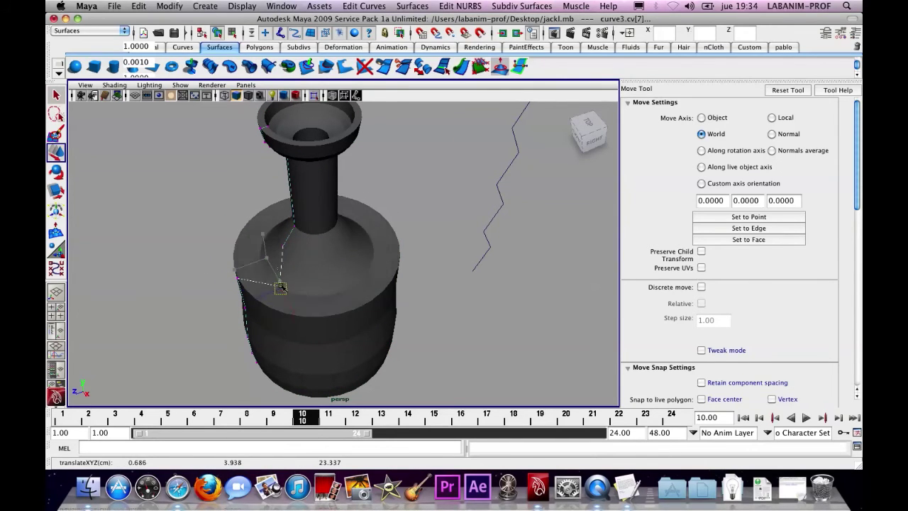
pyautogui.press('z')
pyautogui.press('z')
pyautogui.press('z')
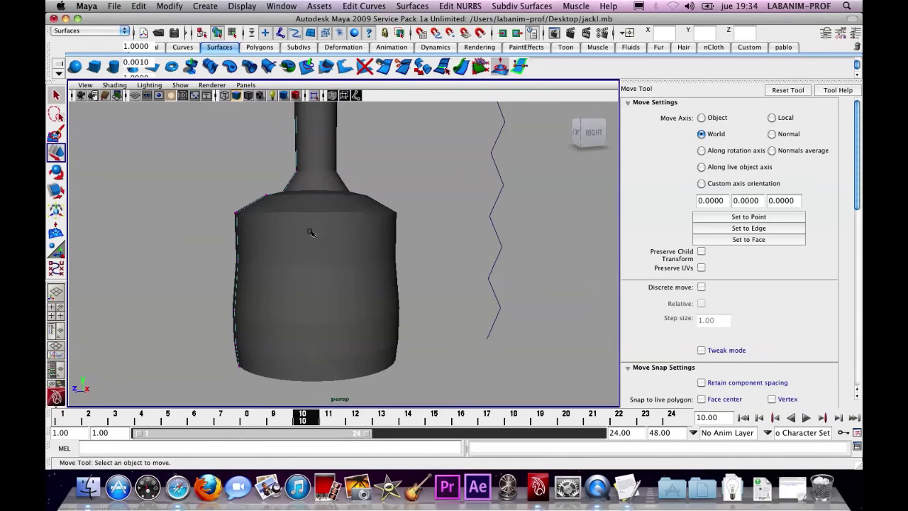
pyautogui.click(218, 35)
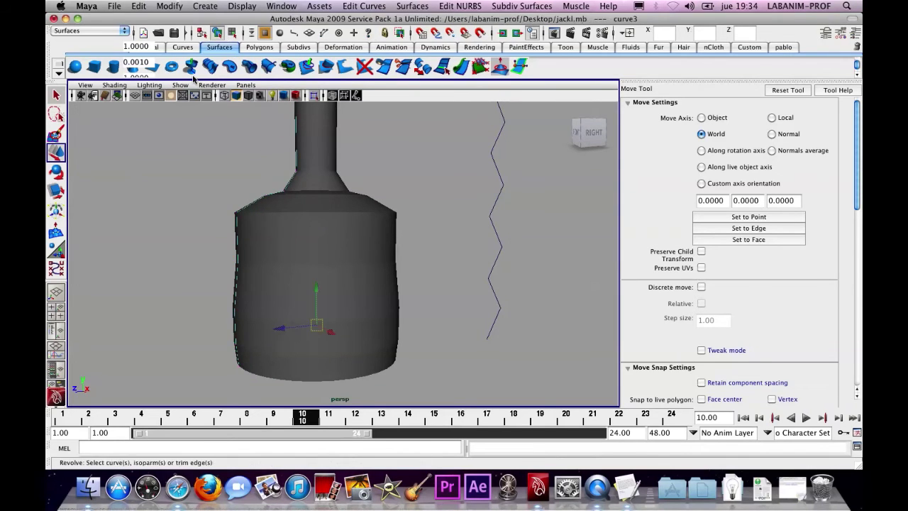
pyautogui.click(191, 148)
# Step: Create a NURBS sphere, place it beside the jack-in-the-box behind the crank, and scale it uniformly to about 1.84
pyautogui.scroll(-3, 325, 245)
pyautogui.keyDown('alt'); pyautogui.moveTo(387, 247); pyautogui.dragTo(265, 250, button='middle'); pyautogui.keyUp('alt')
pyautogui.scroll(-2, 264, 249)
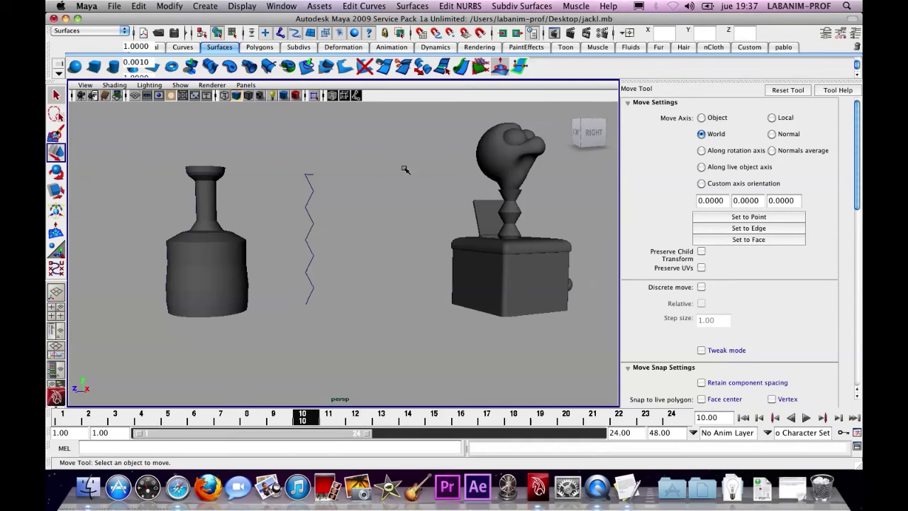
pyautogui.keyDown('alt'); pyautogui.moveTo(368, 234); pyautogui.dragTo(442, 237, button='right'); pyautogui.keyUp('alt')
pyautogui.keyDown('alt'); pyautogui.moveTo(442, 237); pyautogui.dragTo(249, 296, button='middle'); pyautogui.keyUp('alt')
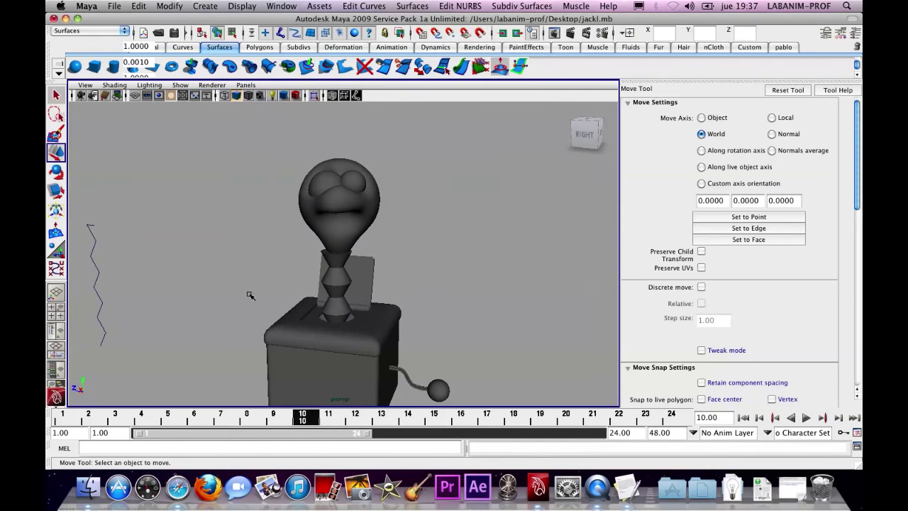
pyautogui.click(205, 5)
pyautogui.moveTo(218, 31)
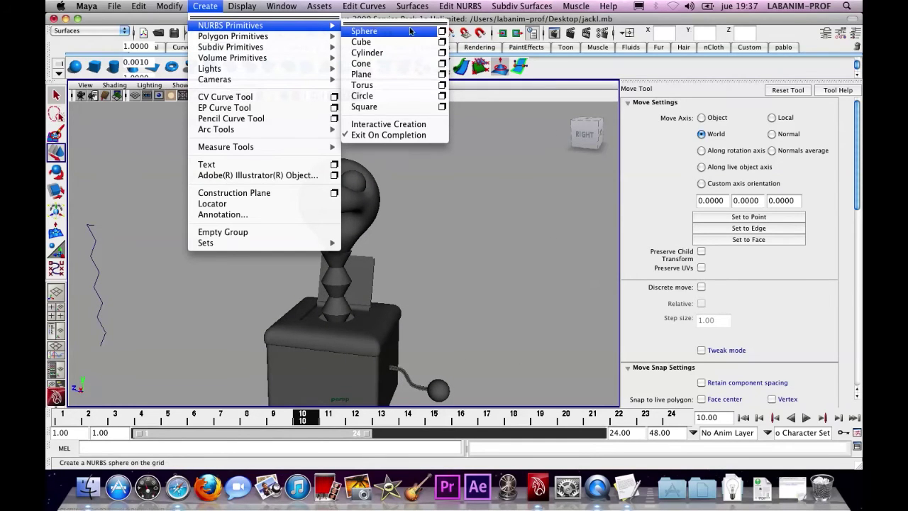
pyautogui.click(438, 31)
pyautogui.keyDown('alt'); pyautogui.moveTo(426, 260); pyautogui.dragTo(387, 280, button='middle'); pyautogui.keyUp('alt')
pyautogui.moveTo(387, 281); pyautogui.dragTo(506, 229)
pyautogui.keyDown('alt'); pyautogui.moveTo(506, 229); pyautogui.dragTo(398, 234, button='middle'); pyautogui.keyUp('alt')
pyautogui.scroll(3, 401, 234)
pyautogui.press('r')
pyautogui.moveTo(374, 236); pyautogui.dragTo(397, 233)
# Step: Select the jack-in-the-box head and examine its surface lines from another angle
pyautogui.scroll(-3, 370, 188)
pyautogui.keyDown('alt'); pyautogui.moveTo(370, 189); pyautogui.dragTo(286, 237); pyautogui.keyUp('alt')
pyautogui.click(304, 230)
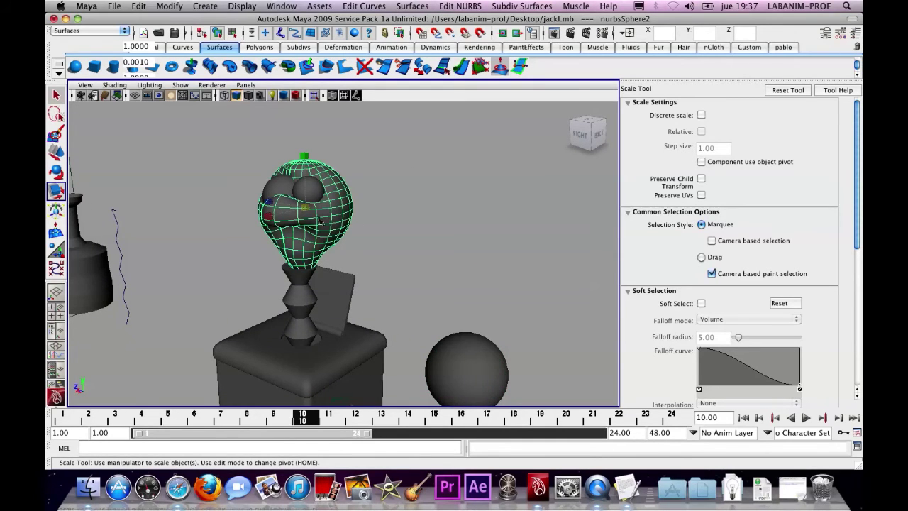
pyautogui.keyDown('alt'); pyautogui.moveTo(351, 222); pyautogui.dragTo(335, 205, button='middle'); pyautogui.keyUp('alt')
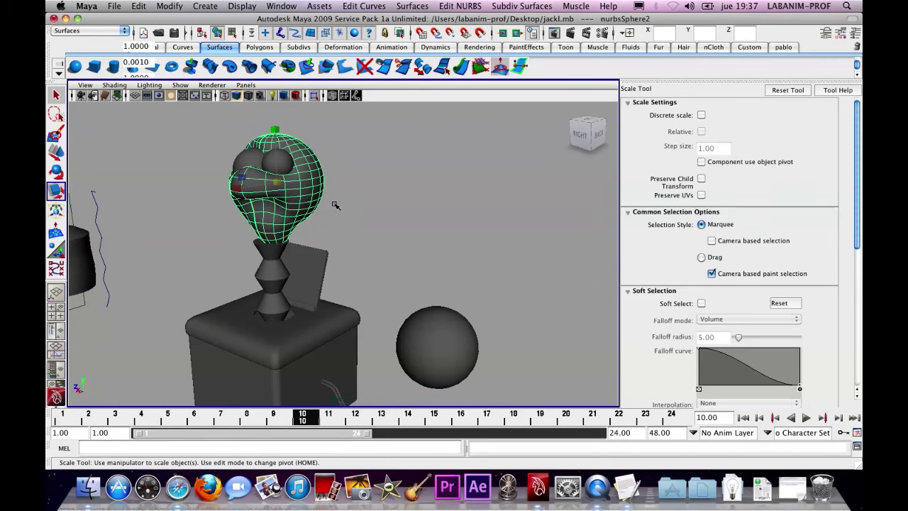
pyautogui.click(334, 196)
pyautogui.click(294, 191)
pyautogui.click(379, 204)
# Step: Bring the selected sphere into view and show its channel attributes in place of the tool settings
pyautogui.keyDown('alt'); pyautogui.moveTo(379, 204); pyautogui.dragTo(499, 258); pyautogui.keyUp('alt')
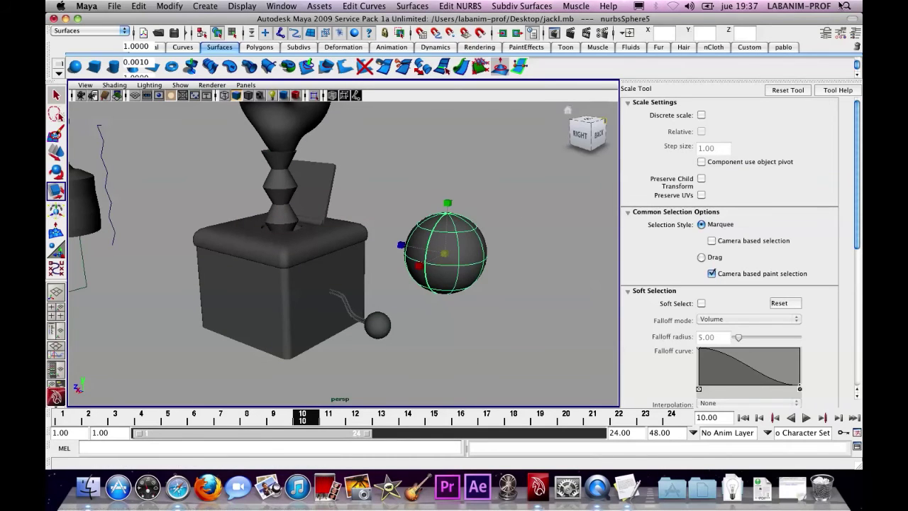
pyautogui.click(853, 34)
pyautogui.click(855, 33)
pyautogui.click(855, 34)
pyautogui.click(855, 36)
pyautogui.click(855, 35)
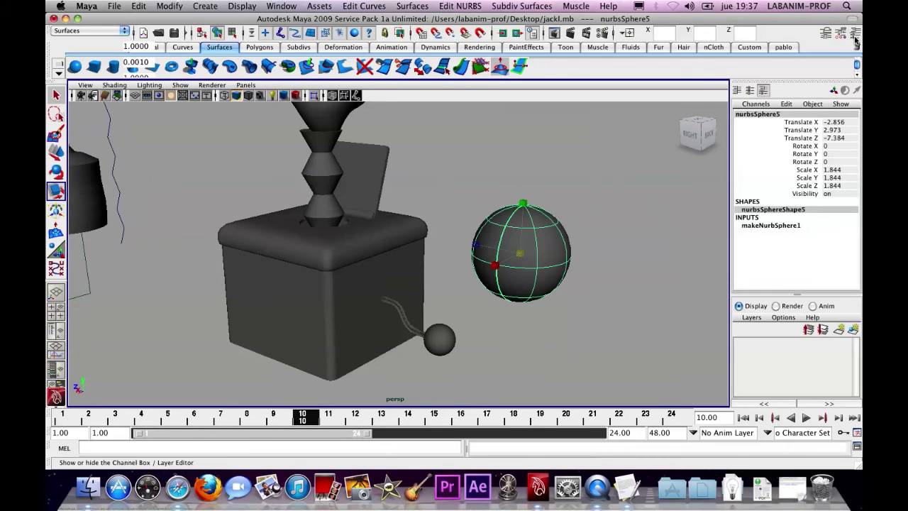
# Step: Expand the sphere's creation inputs and set both its sections and spans to 30
pyautogui.click(765, 225)
pyautogui.click(827, 272)
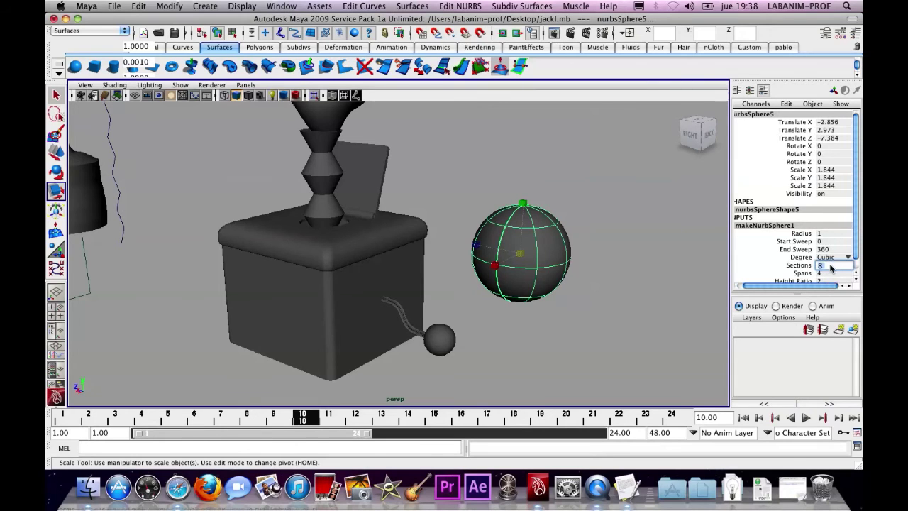
pyautogui.click(827, 266)
pyautogui.write('30')
pyautogui.press('Return')
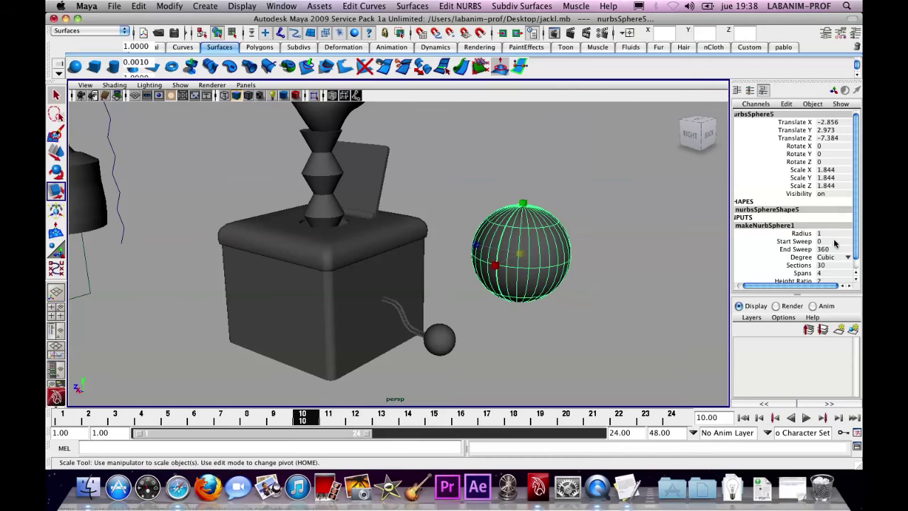
pyautogui.click(827, 274)
pyautogui.write('30')
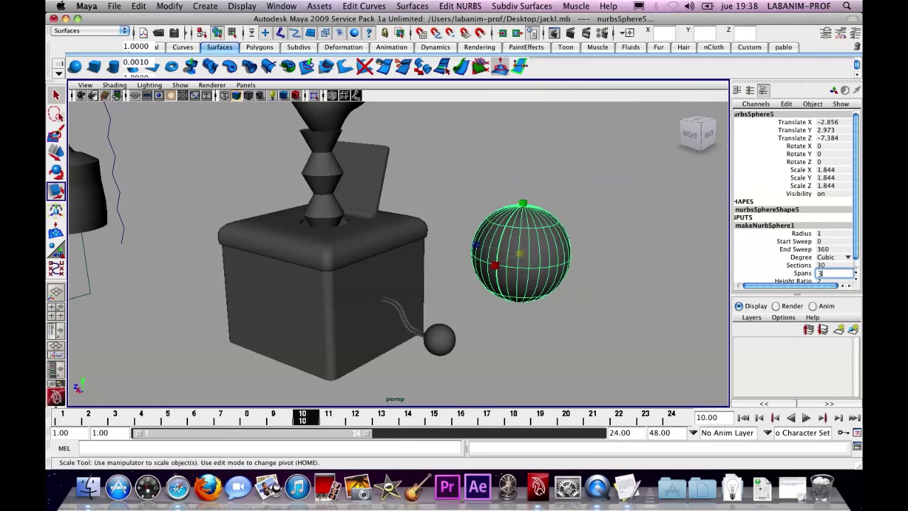
pyautogui.press('Return')
# Step: Look at the subdivided sphere and delete it
pyautogui.keyDown('alt'); pyautogui.moveTo(603, 257); pyautogui.dragTo(618, 257); pyautogui.keyUp('alt')
pyautogui.click(582, 257)
pyautogui.hotkey('ctrl', 'z')
pyautogui.press('Delete')
# Step: Try rebuilding the head surface with the current rebuild settings and undo it
pyautogui.keyDown('alt'); pyautogui.moveTo(426, 175); pyautogui.dragTo(500, 269, button='middle'); pyautogui.keyUp('alt')
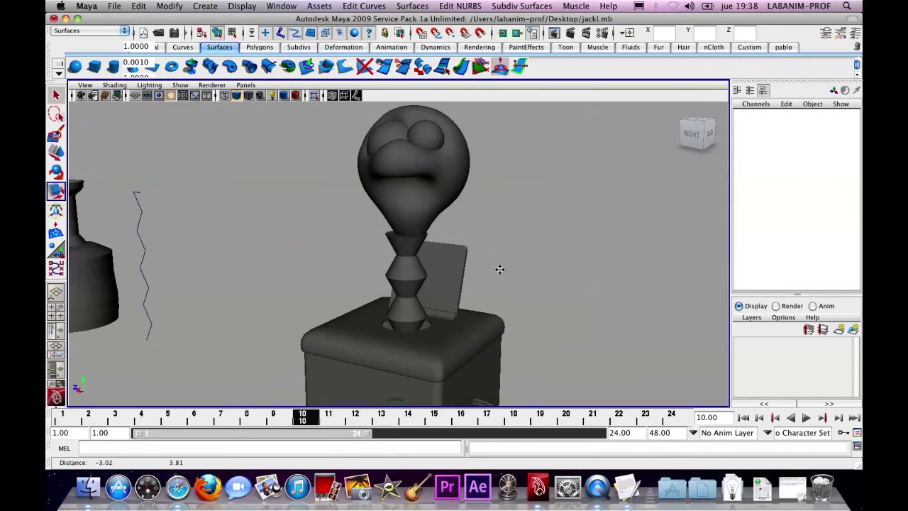
pyautogui.click(421, 209)
pyautogui.click(460, 5)
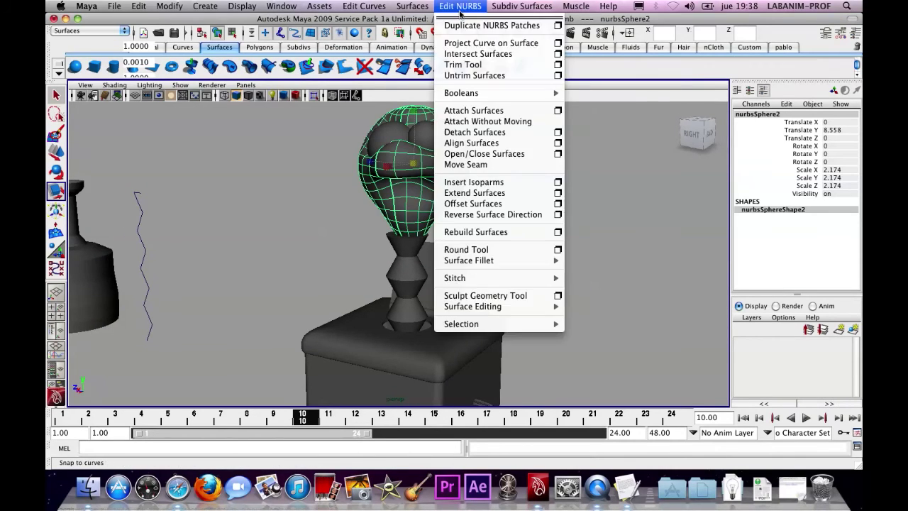
pyautogui.click(525, 233)
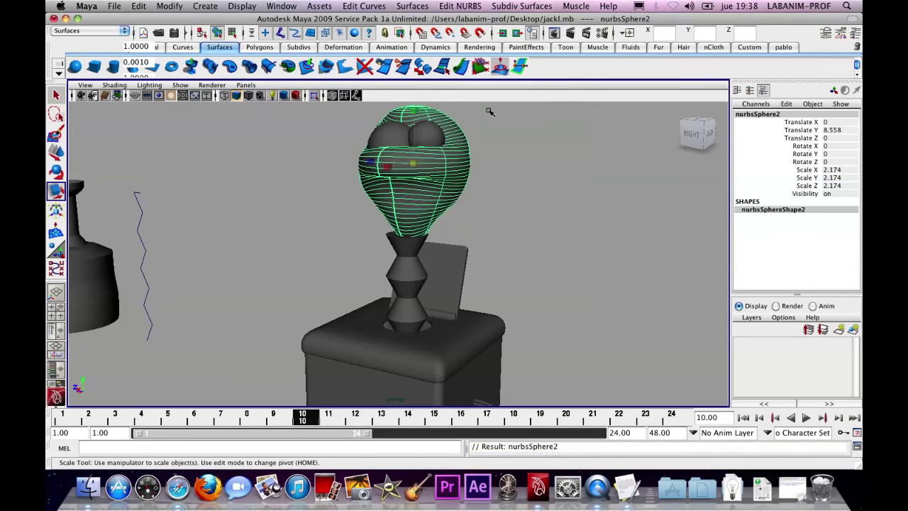
pyautogui.press('z')
# Step: Rebuild the head surface uniformly with 50 spans in U and 50 in V, and inspect its denser mesh
pyautogui.click(460, 6)
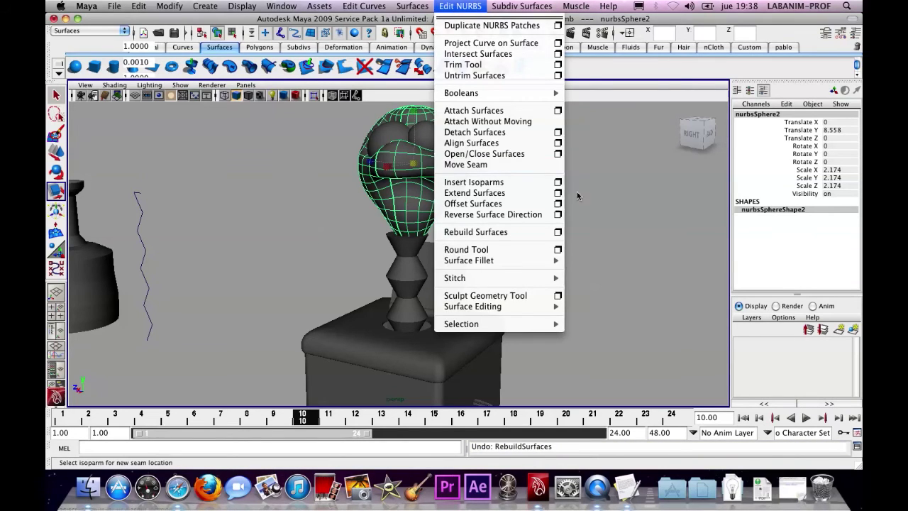
pyautogui.click(558, 233)
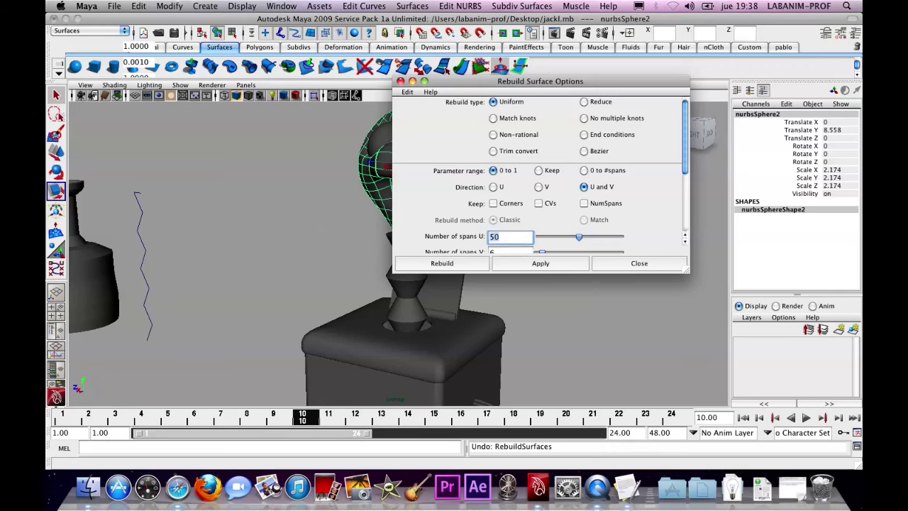
pyautogui.press('Tab')
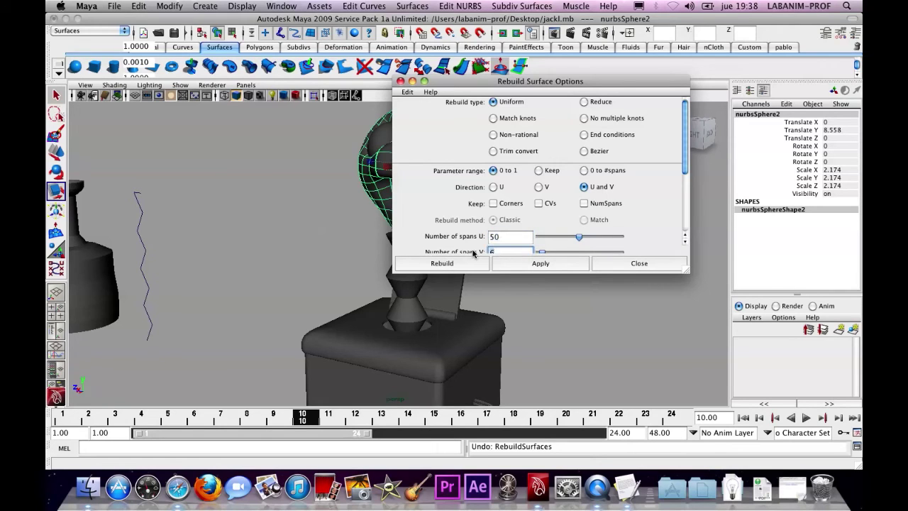
pyautogui.click(508, 263)
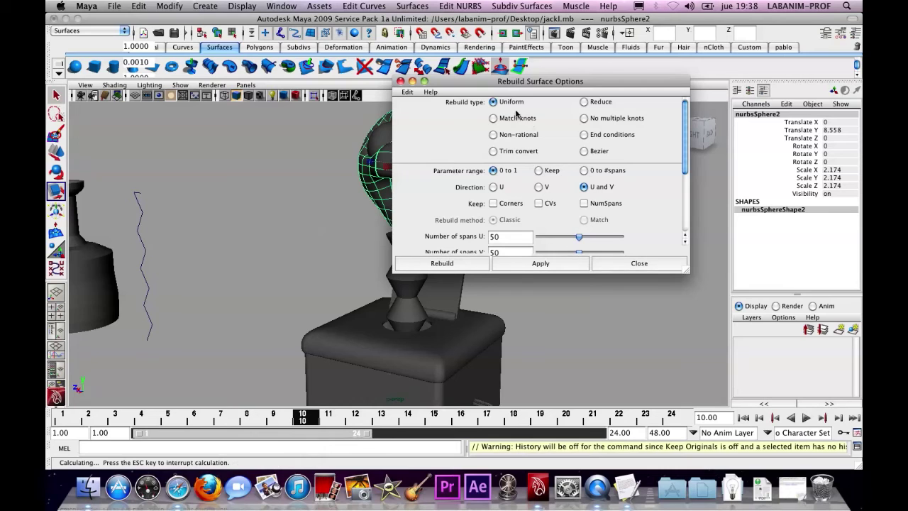
pyautogui.click(601, 240)
pyautogui.click(476, 188)
pyautogui.keyDown('alt'); pyautogui.moveTo(499, 182); pyautogui.dragTo(470, 185); pyautogui.keyUp('alt')
pyautogui.keyDown('alt'); pyautogui.moveTo(470, 185); pyautogui.dragTo(532, 248, button='middle'); pyautogui.keyUp('alt')
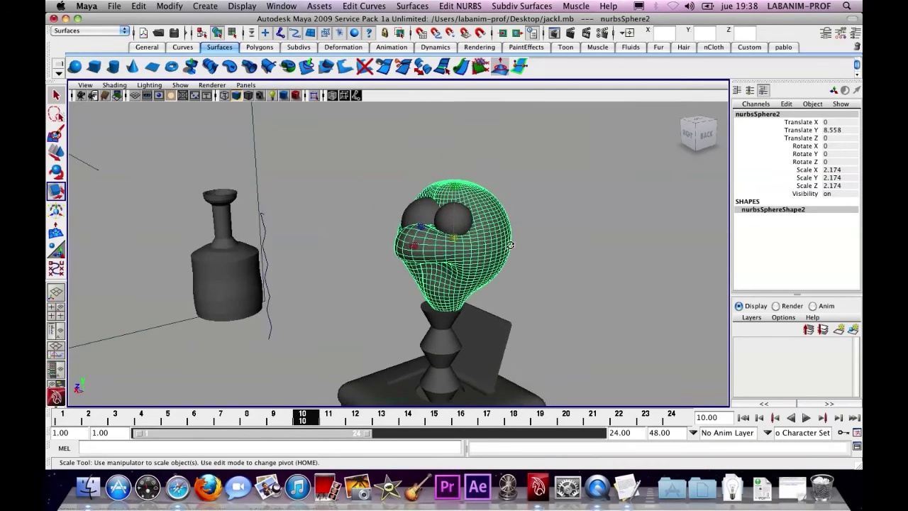
pyautogui.scroll(4, 522, 240)
# Step: Review the Rebuild Surfaces options used for the head and close them without applying
pyautogui.click(445, 7)
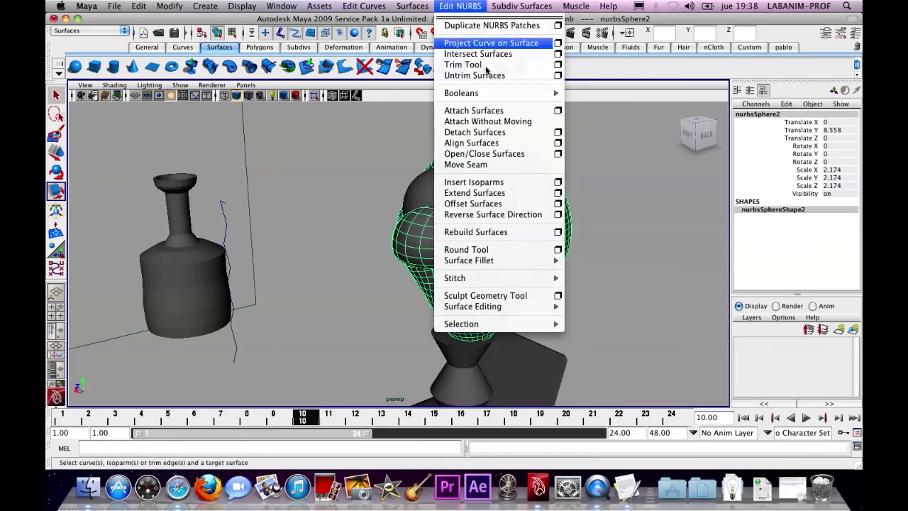
pyautogui.click(560, 233)
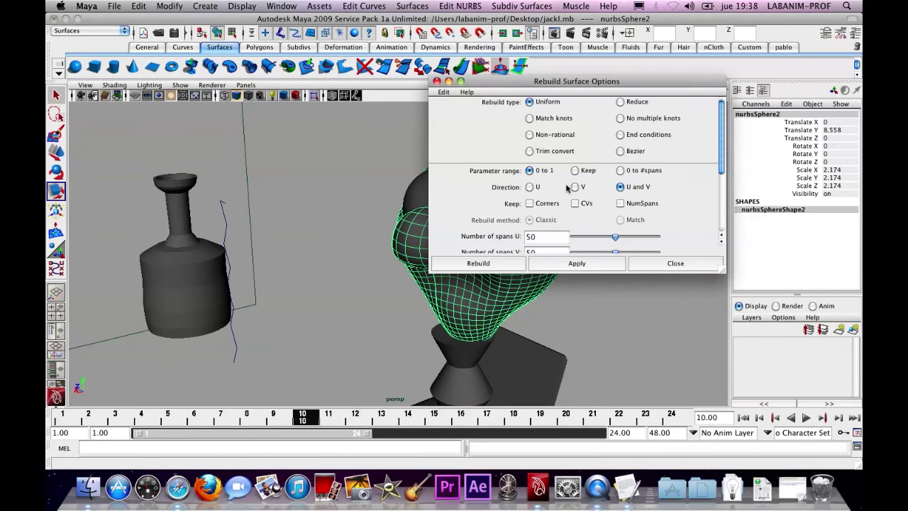
pyautogui.click(674, 263)
pyautogui.click(460, 5)
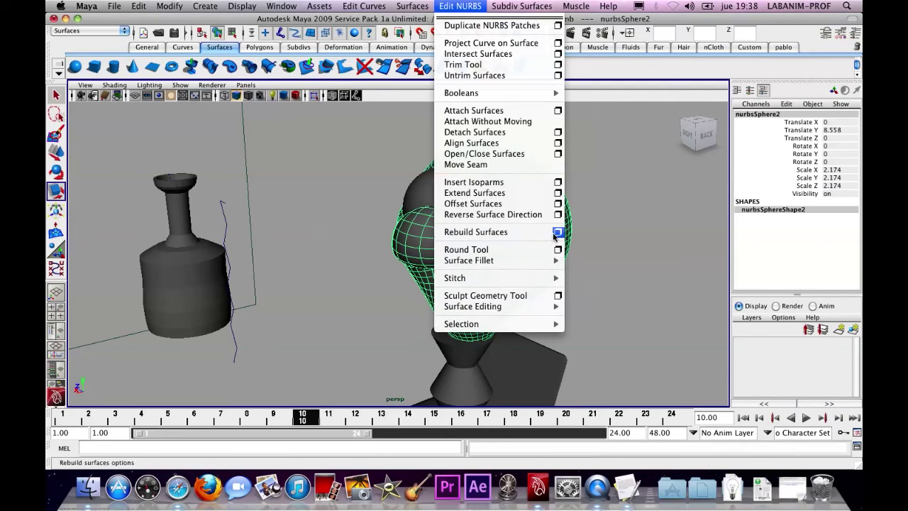
pyautogui.click(557, 234)
pyautogui.click(676, 263)
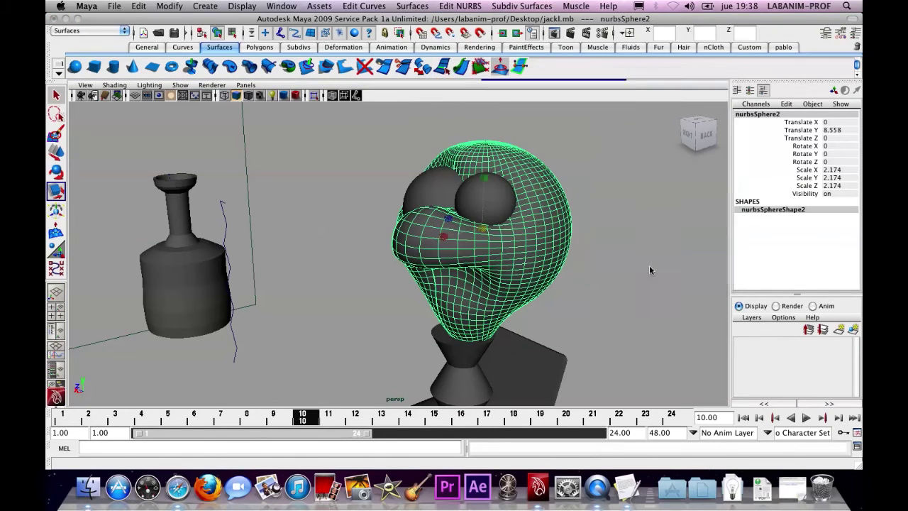
# Step: Start the Sculpt Geometry Tool on the head, open its tool settings, and undo the trial stroke
pyautogui.click(459, 6)
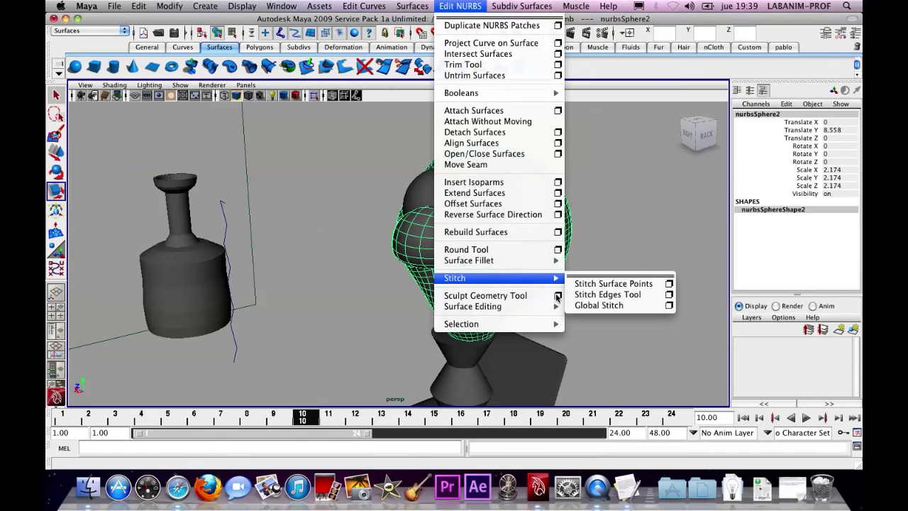
pyautogui.click(511, 298)
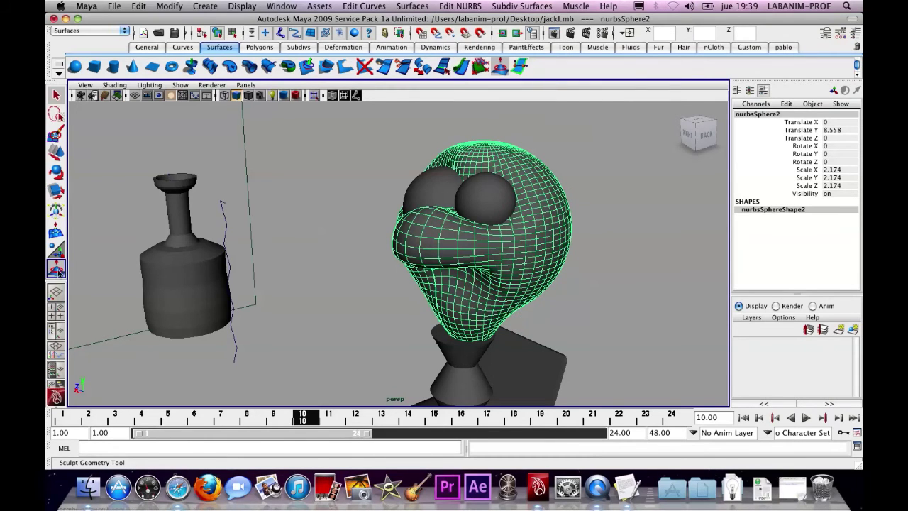
pyautogui.doubleClick(57, 267)
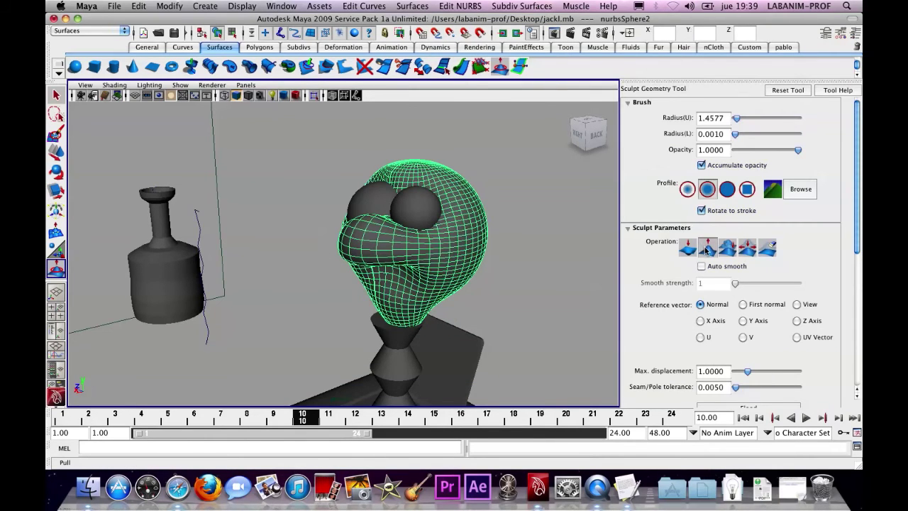
pyautogui.moveTo(472, 165)
pyautogui.keyDown('alt'); pyautogui.mouseDown()
pyautogui.moveTo(447, 202)
pyautogui.moveTo(420, 224)
pyautogui.moveTo(411, 216)
pyautogui.moveTo(391, 228)
pyautogui.moveTo(405, 233)
pyautogui.mouseUp(); pyautogui.keyUp('alt')
pyautogui.press('z')
# Step: Try a pull stroke above the eye with the brush opacity at 0.5586, and undo it
pyautogui.moveTo(763, 152); pyautogui.dragTo(770, 150)
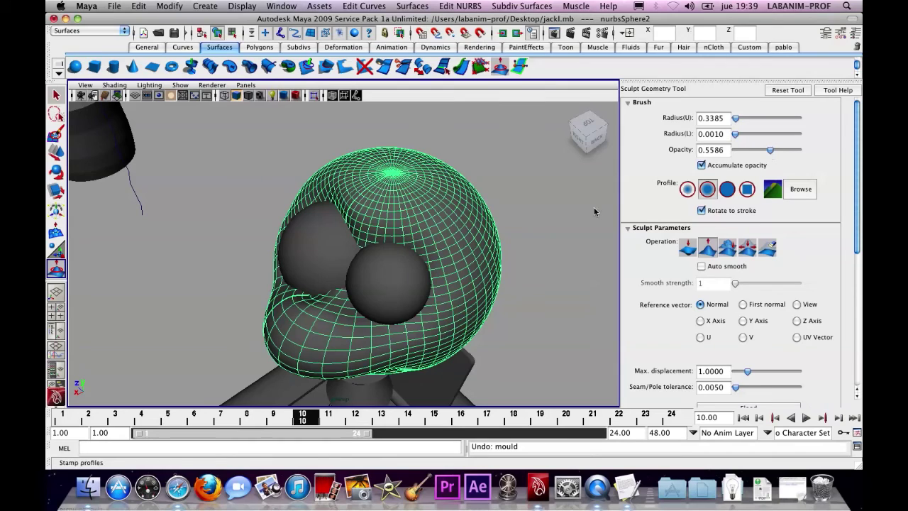
pyautogui.moveTo(406, 226); pyautogui.dragTo(383, 264)
pyautogui.press('z')
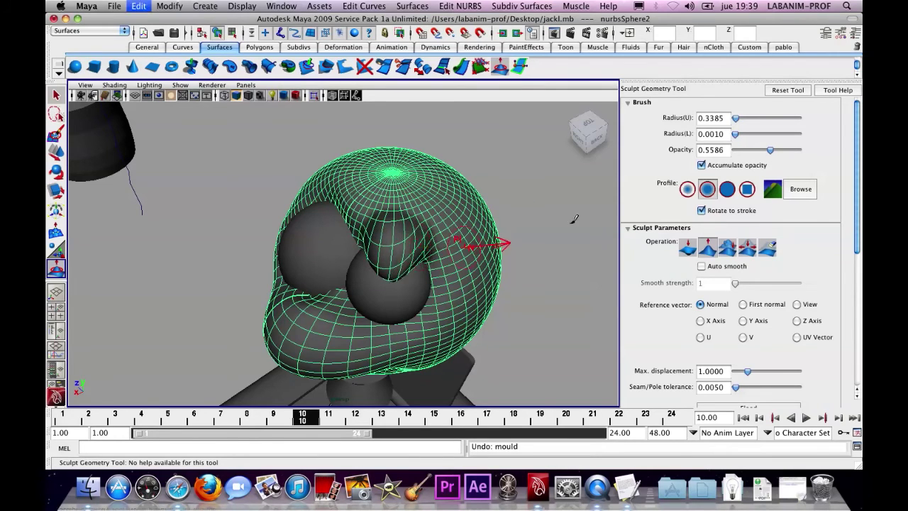
# Step: Set the sculpt brush opacity to 0.0541 and build up a brow ridge above both eyes with light strokes
pyautogui.moveTo(738, 151); pyautogui.dragTo(740, 150)
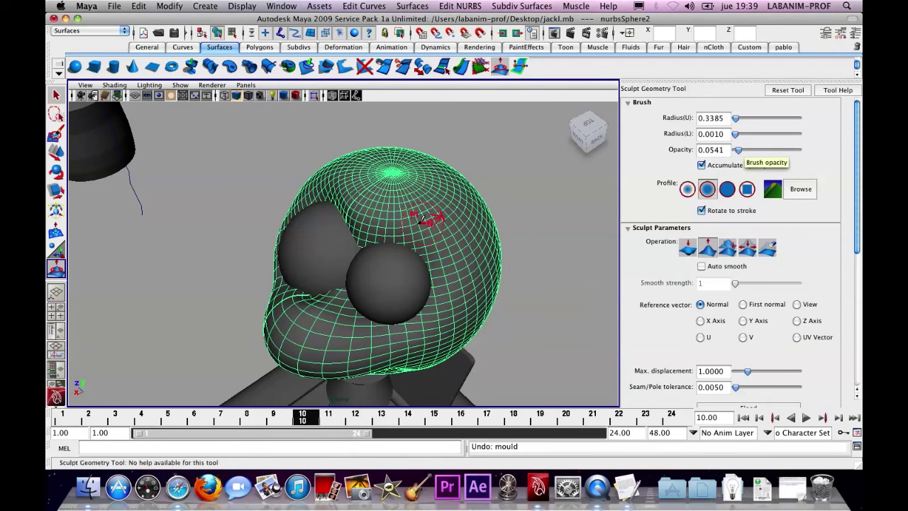
pyautogui.moveTo(413, 250)
pyautogui.mouseDown()
pyautogui.moveTo(438, 266)
pyautogui.moveTo(407, 233)
pyautogui.mouseUp()
pyautogui.moveTo(401, 186)
pyautogui.mouseDown()
pyautogui.moveTo(375, 179)
pyautogui.moveTo(359, 195)
pyautogui.moveTo(284, 191)
pyautogui.moveTo(113, 168)
pyautogui.mouseUp()
pyautogui.click(56, 151)
pyautogui.moveTo(227, 189)
pyautogui.keyDown('alt'); pyautogui.mouseDown()
pyautogui.moveTo(304, 203)
pyautogui.moveTo(287, 225)
pyautogui.mouseUp(); pyautogui.keyUp('alt')
pyautogui.click(287, 225)
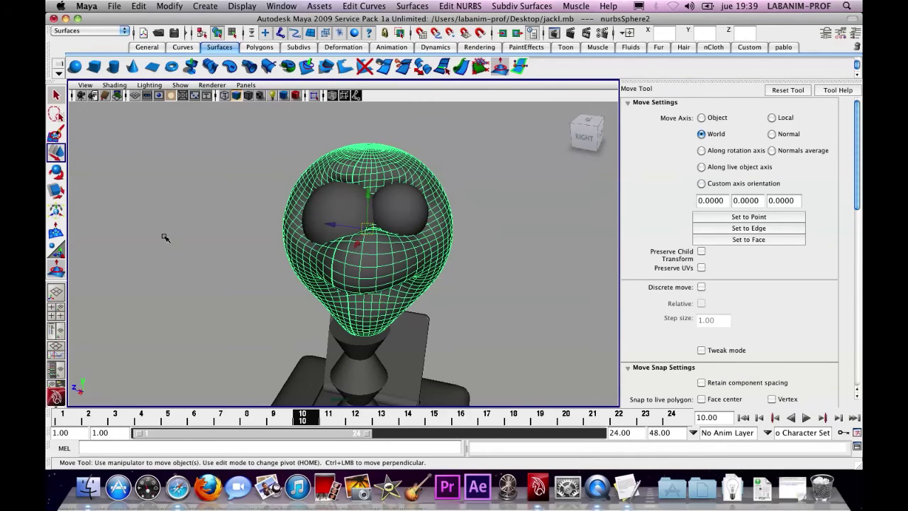
pyautogui.click(56, 267)
pyautogui.click(747, 247)
pyautogui.moveTo(539, 202)
pyautogui.keyDown('alt'); pyautogui.mouseDown()
pyautogui.moveTo(483, 219)
pyautogui.moveTo(426, 264)
pyautogui.mouseUp(); pyautogui.keyUp('alt')
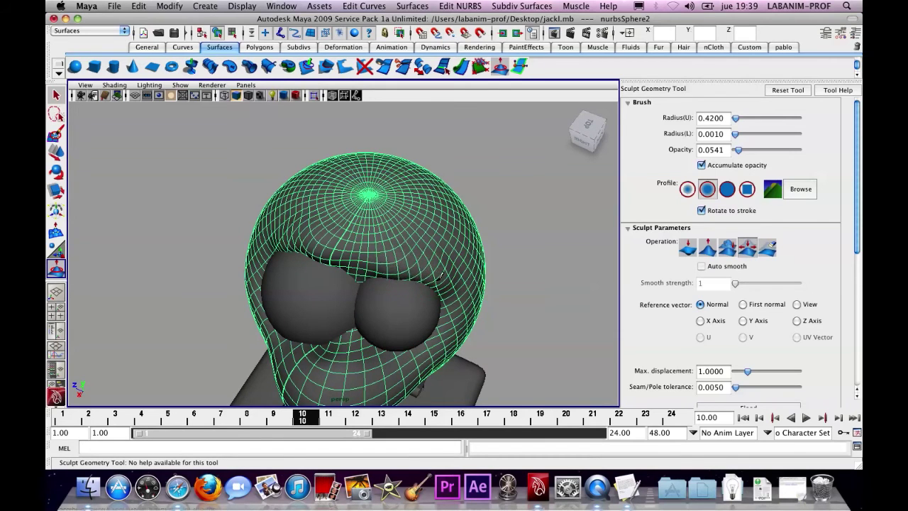
# Step: Deselect the head and inspect its sculpted brows from several angles and distances
pyautogui.click(56, 152)
pyautogui.click(174, 156)
pyautogui.keyDown('alt'); pyautogui.moveTo(238, 206); pyautogui.dragTo(322, 158); pyautogui.keyUp('alt')
pyautogui.keyDown('alt'); pyautogui.moveTo(323, 159); pyautogui.dragTo(296, 219, button='middle'); pyautogui.keyUp('alt')
pyautogui.keyDown('alt'); pyautogui.moveTo(296, 219); pyautogui.dragTo(255, 232, button='right'); pyautogui.keyUp('alt')
pyautogui.keyDown('alt'); pyautogui.moveTo(255, 232); pyautogui.dragTo(270, 152, button='middle'); pyautogui.keyUp('alt')
pyautogui.keyDown('alt'); pyautogui.moveTo(270, 152); pyautogui.dragTo(233, 168, button='right'); pyautogui.keyUp('alt')
pyautogui.keyDown('alt'); pyautogui.moveTo(234, 168); pyautogui.dragTo(312, 212); pyautogui.keyUp('alt')
pyautogui.keyDown('alt'); pyautogui.moveTo(312, 211); pyautogui.dragTo(311, 271, button='middle'); pyautogui.keyUp('alt')
pyautogui.keyDown('alt'); pyautogui.moveTo(277, 274); pyautogui.dragTo(434, 275, button='right'); pyautogui.keyUp('alt')
# Step: Assign a new Blinn material with a Ramp texture on its color to one eye, and show textures in the viewport
pyautogui.click(317, 227)
pyautogui.moveTo(317, 227); pyautogui.dragTo(423, 78, button='right')
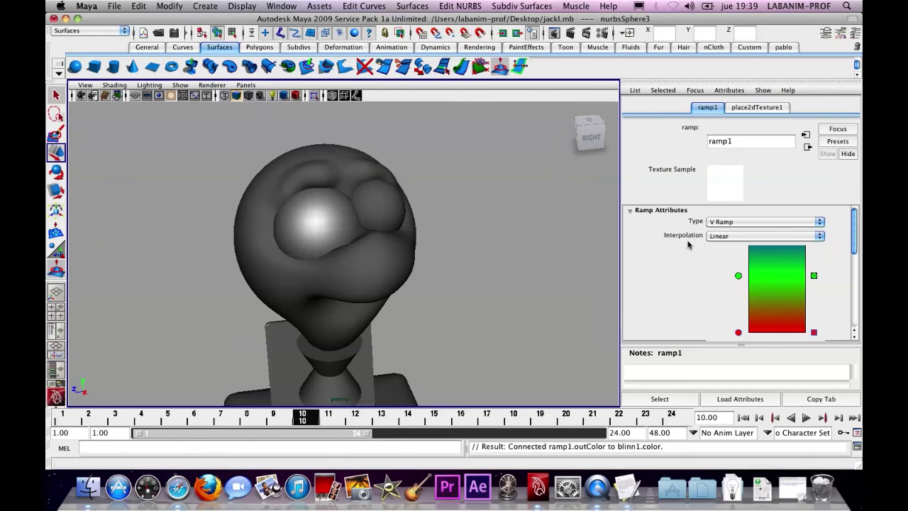
pyautogui.press('6')
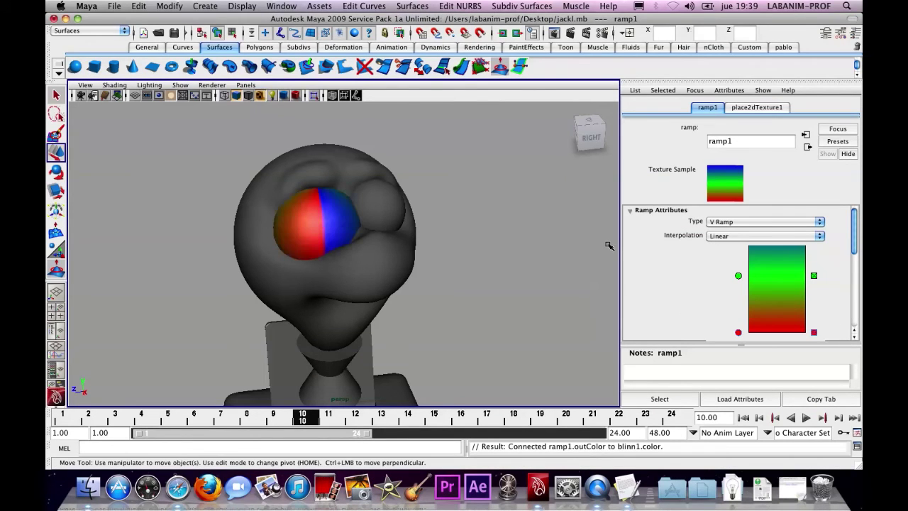
# Step: Set the eye ramp's interpolation to None and its type to U Ramp
pyautogui.click(736, 234)
pyautogui.click(734, 225)
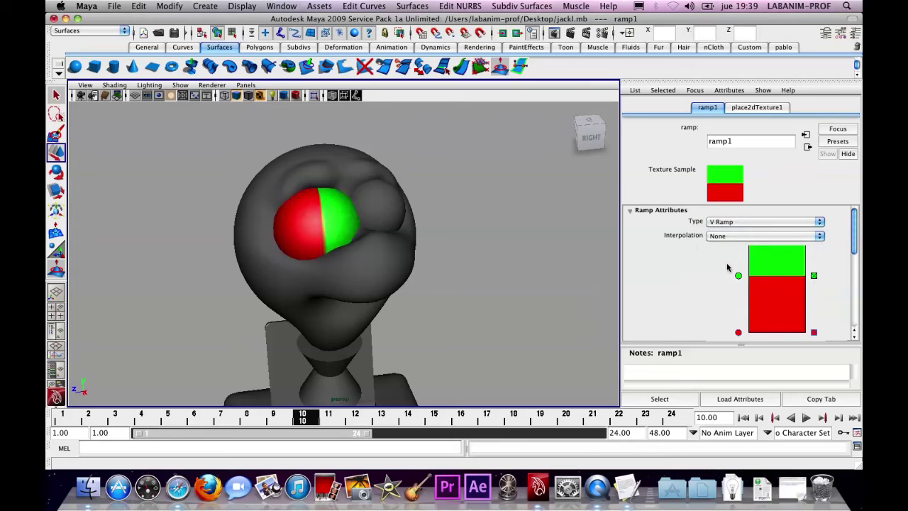
pyautogui.click(730, 226)
pyautogui.click(730, 236)
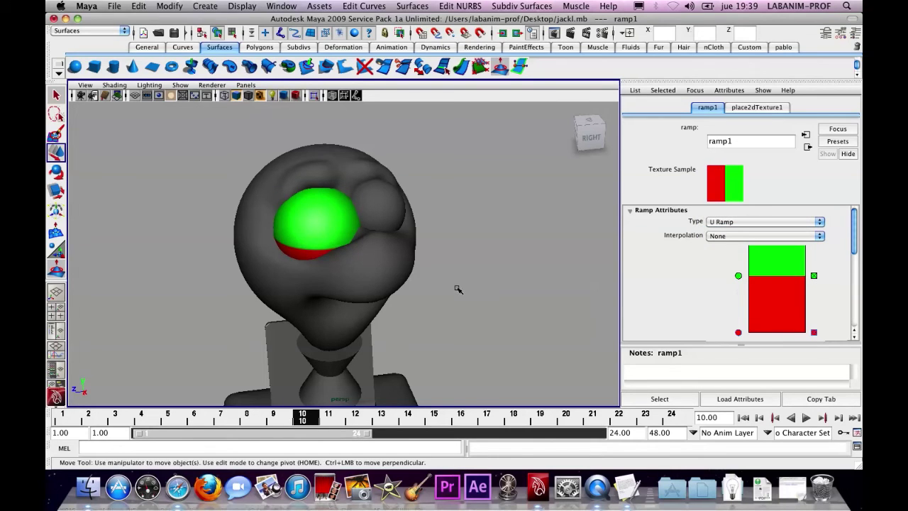
# Step: Rotate the textured eye about -66.7 degrees around Z so its pole faces forward
pyautogui.click(329, 225)
pyautogui.press('r')
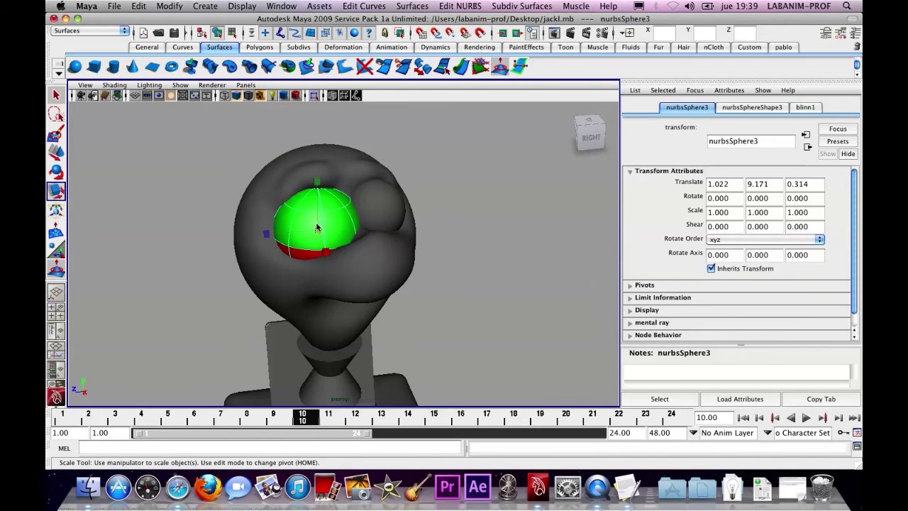
pyautogui.press('e')
pyautogui.moveTo(323, 215); pyautogui.dragTo(430, 237)
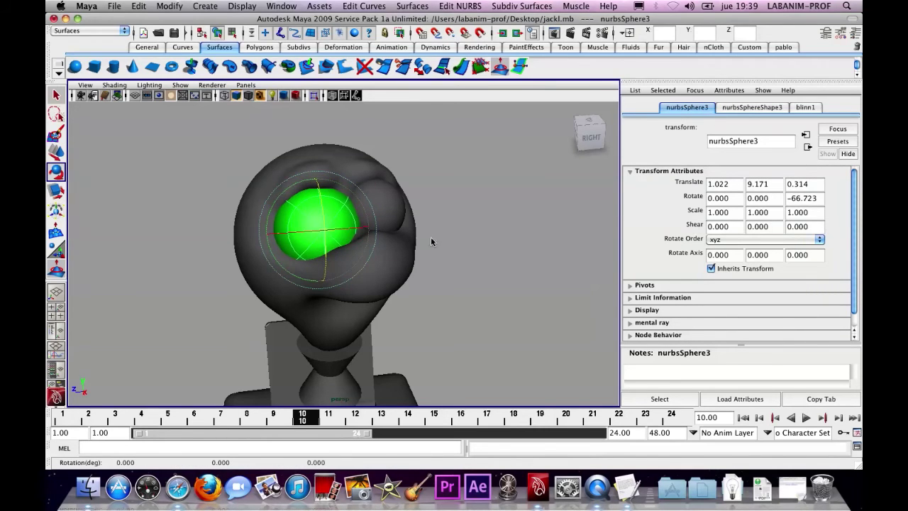
# Step: Open the ramp behind the eye's Blinn color and look through its attributes and the history deletion options
pyautogui.click(806, 108)
pyautogui.click(833, 240)
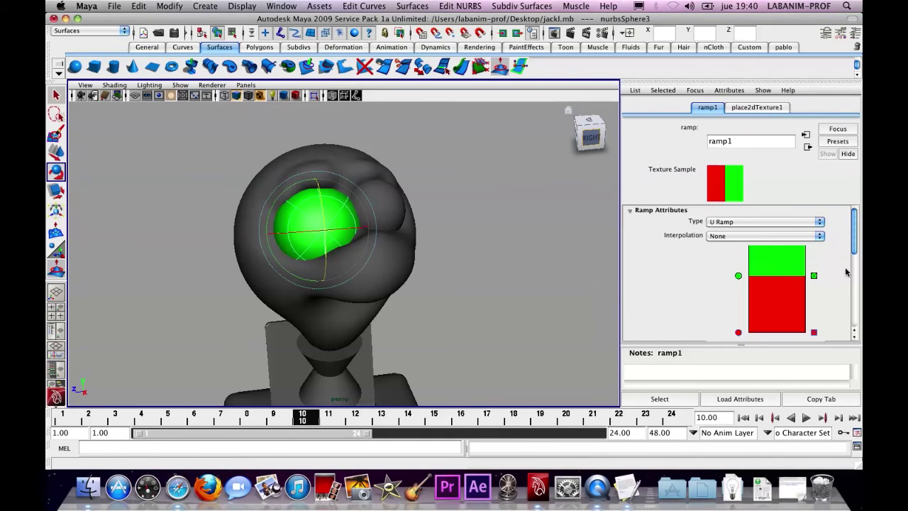
pyautogui.scroll(-3, 852, 248)
pyautogui.scroll(3, 852, 247)
pyautogui.scroll(-3, 853, 252)
pyautogui.scroll(3, 852, 252)
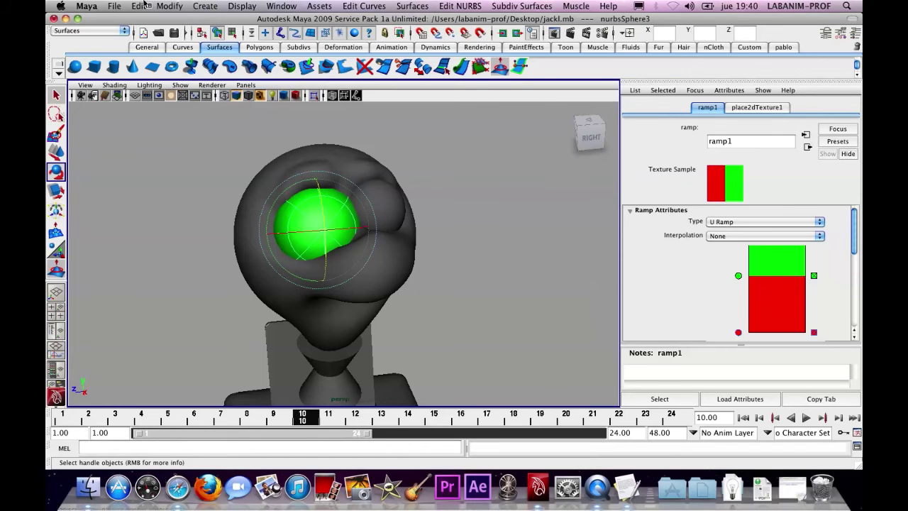
pyautogui.click(138, 6)
pyautogui.moveTo(170, 153)
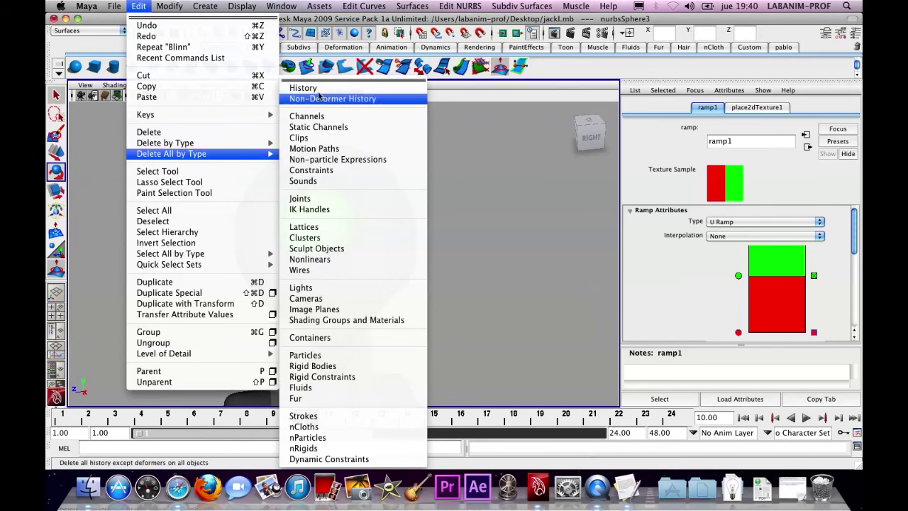
pyautogui.click(463, 141)
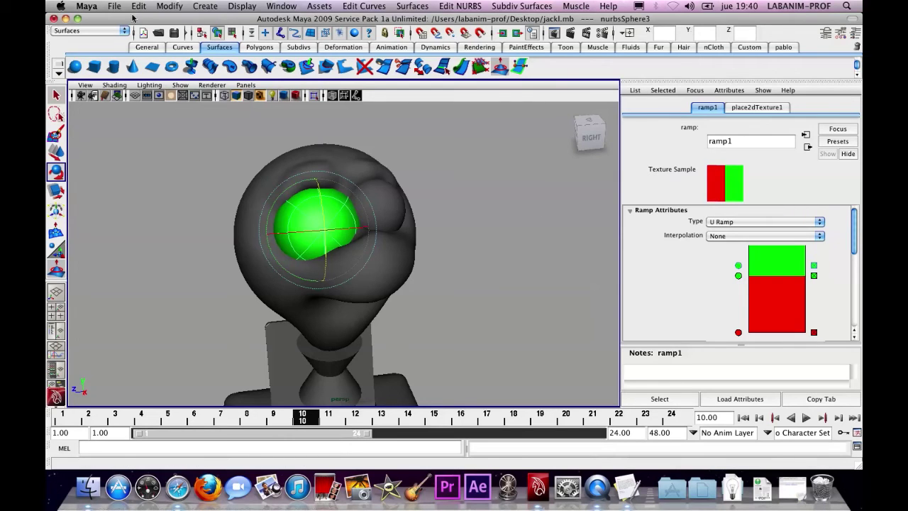
# Step: Save the scene, restart Maya with jackl.mb, and dismiss the Learning Movies window
pyautogui.press('super+s')
pyautogui.press('q')
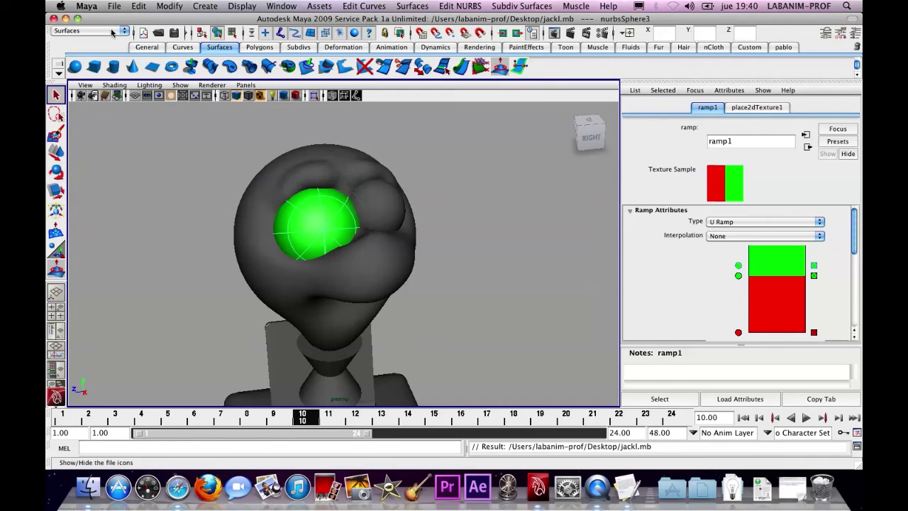
pyautogui.click(54, 18)
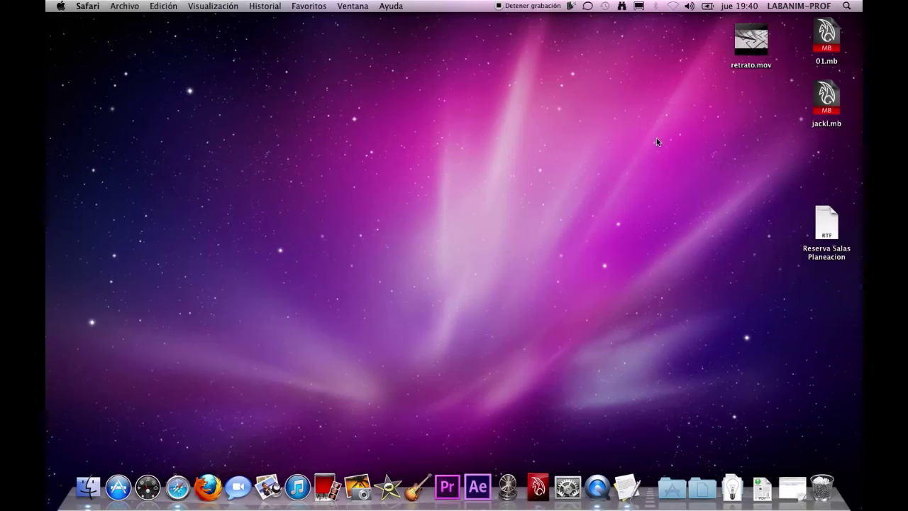
pyautogui.click(829, 98)
pyautogui.moveTo(829, 98); pyautogui.dragTo(540, 481)
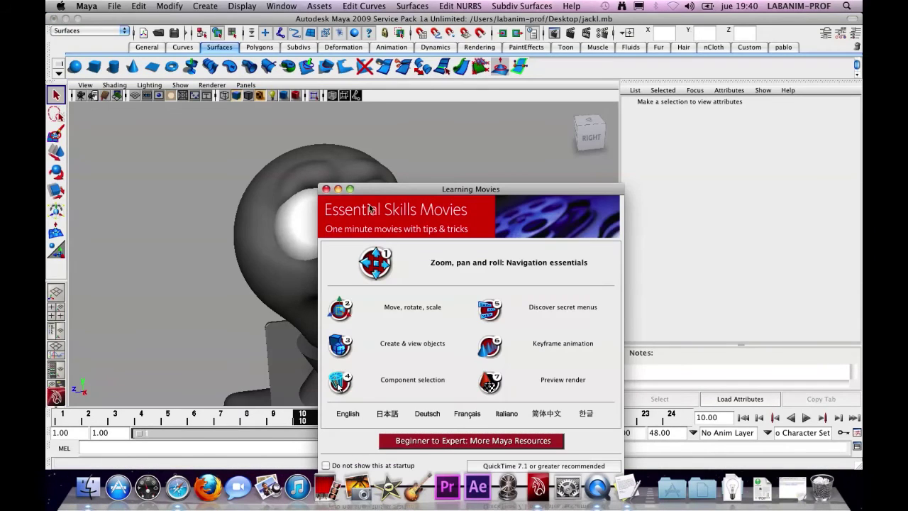
pyautogui.click(327, 178)
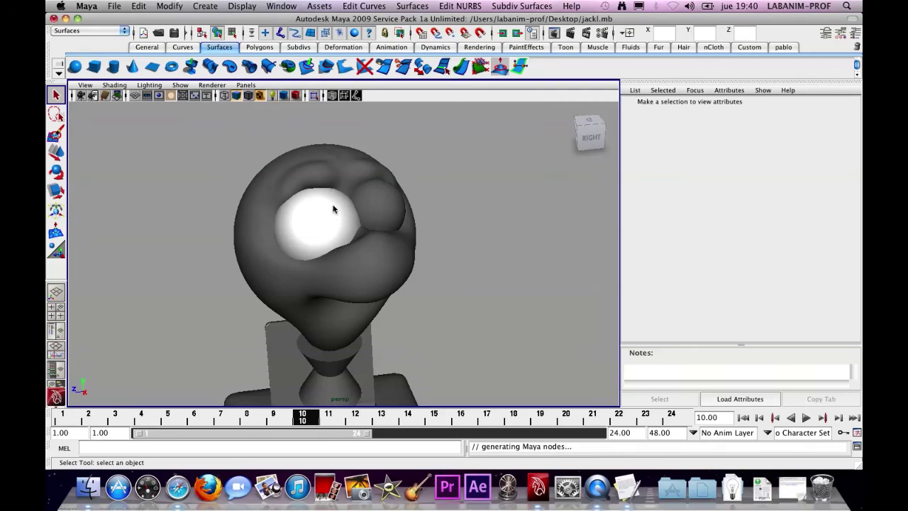
# Step: Reopen the eye's color ramp and set its interpolation to Linear
pyautogui.click(351, 209)
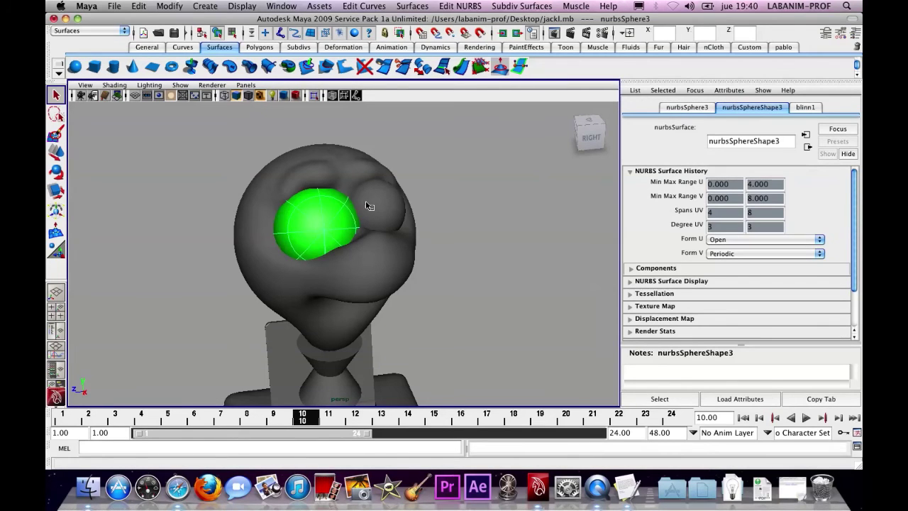
pyautogui.click(803, 107)
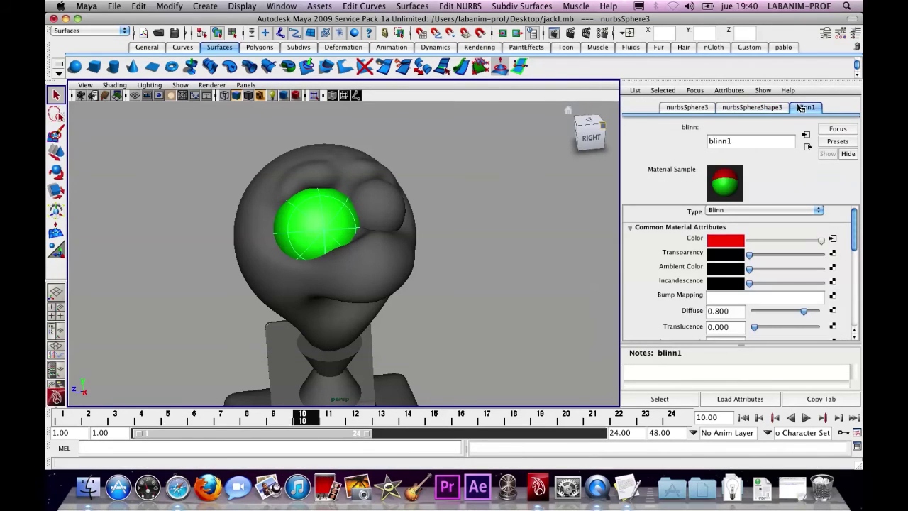
pyautogui.click(832, 241)
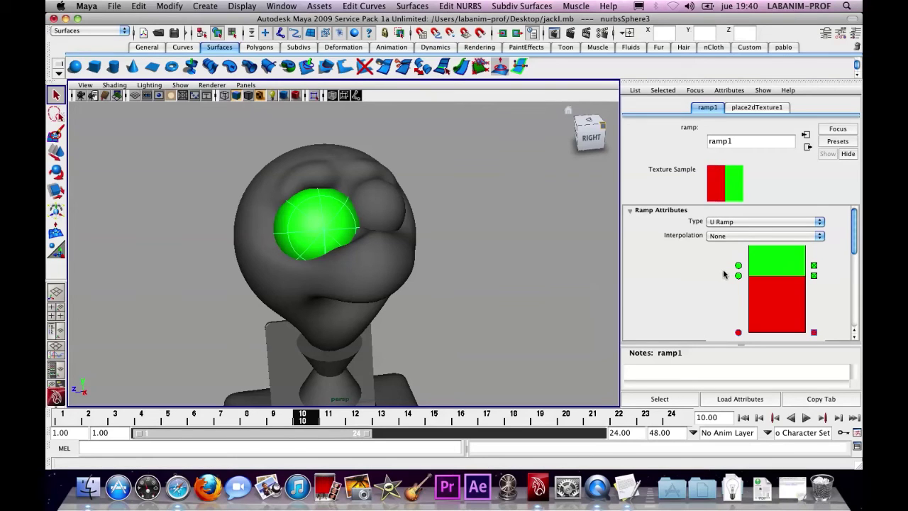
pyautogui.keyDown('alt'); pyautogui.moveTo(555, 246); pyautogui.dragTo(500, 241); pyautogui.keyUp('alt')
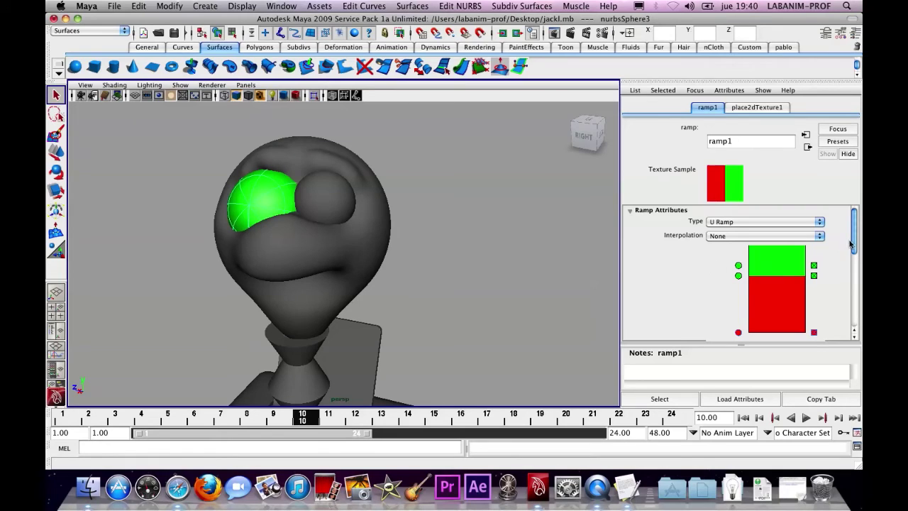
pyautogui.click(789, 237)
pyautogui.click(769, 247)
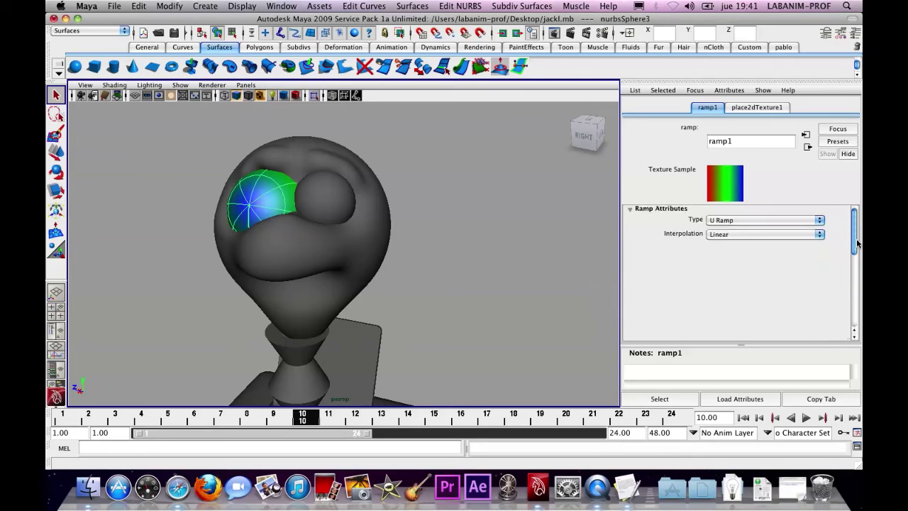
# Step: Break the existing ramp's connection to the color of the eye's Blinn material
pyautogui.click(807, 147)
pyautogui.rightClick(698, 239)
pyautogui.click(784, 255)
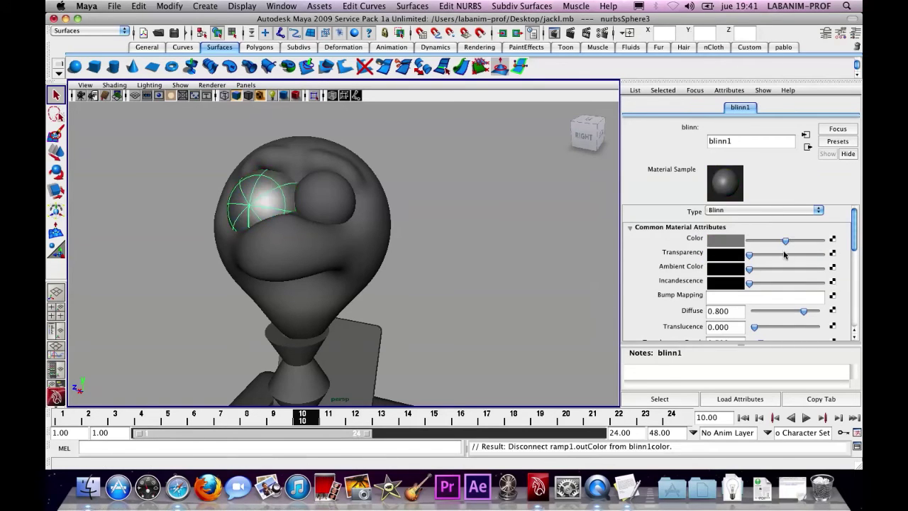
# Step: Map a new Ramp texture to the eye material's color and set its type to U Ramp
pyautogui.click(831, 240)
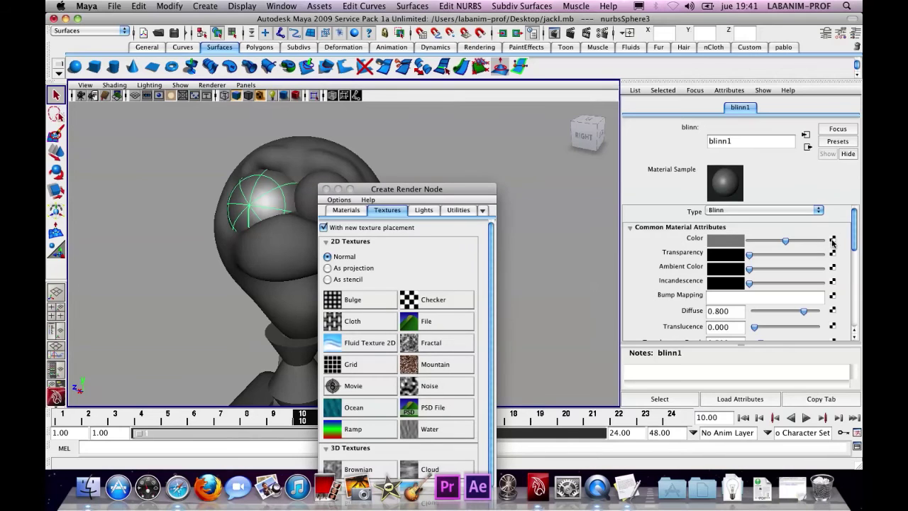
pyautogui.click(355, 428)
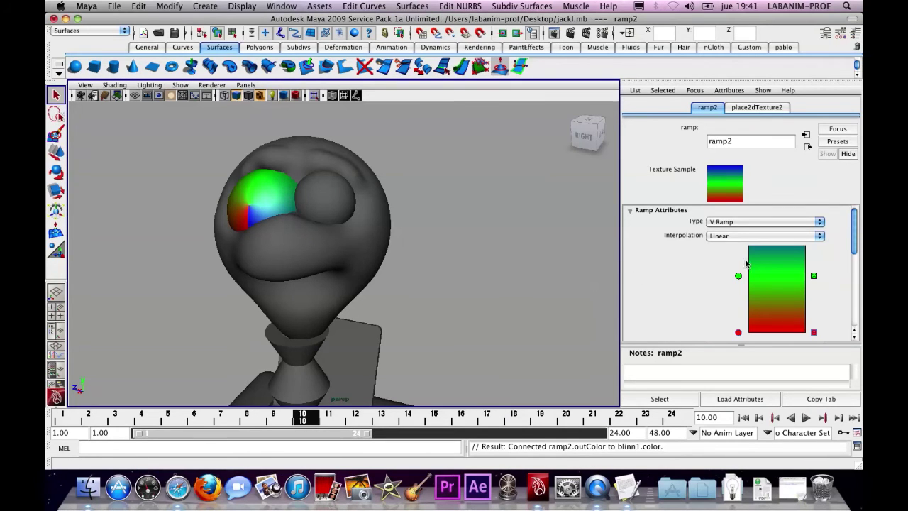
pyautogui.click(764, 221)
pyautogui.click(734, 237)
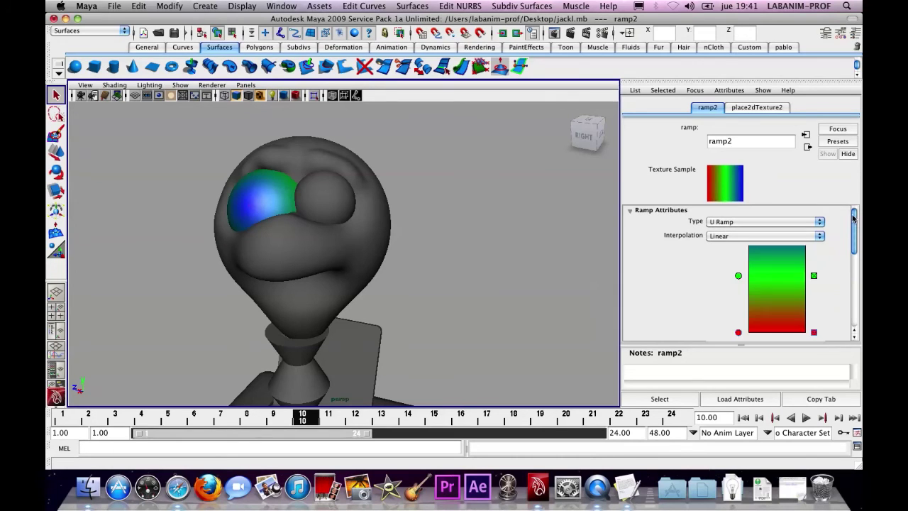
# Step: Switch to Safari and load the Google home page
pyautogui.moveTo(852, 240); pyautogui.dragTo(844, 220)
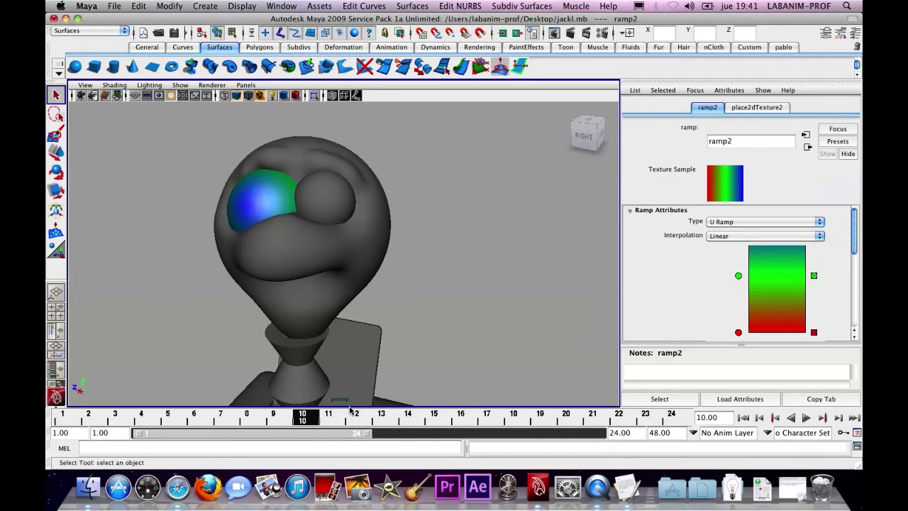
pyautogui.click(177, 486)
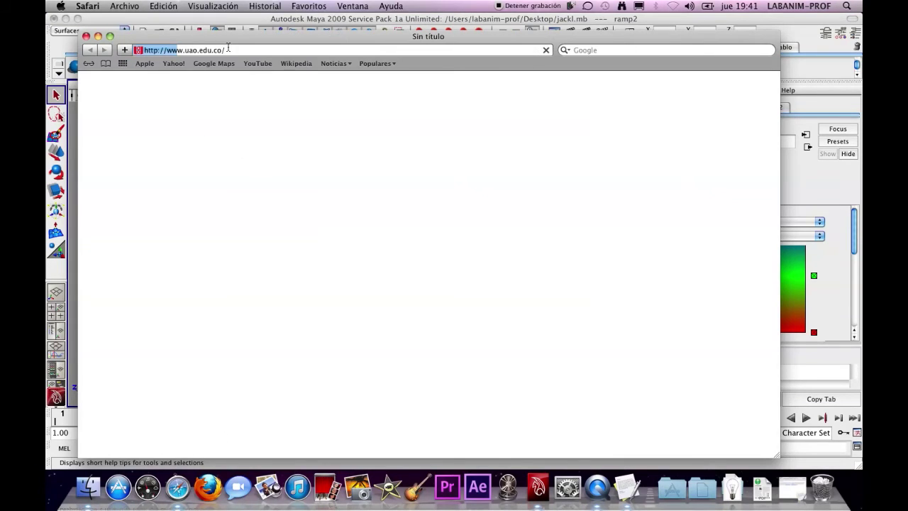
pyautogui.write('google.com')
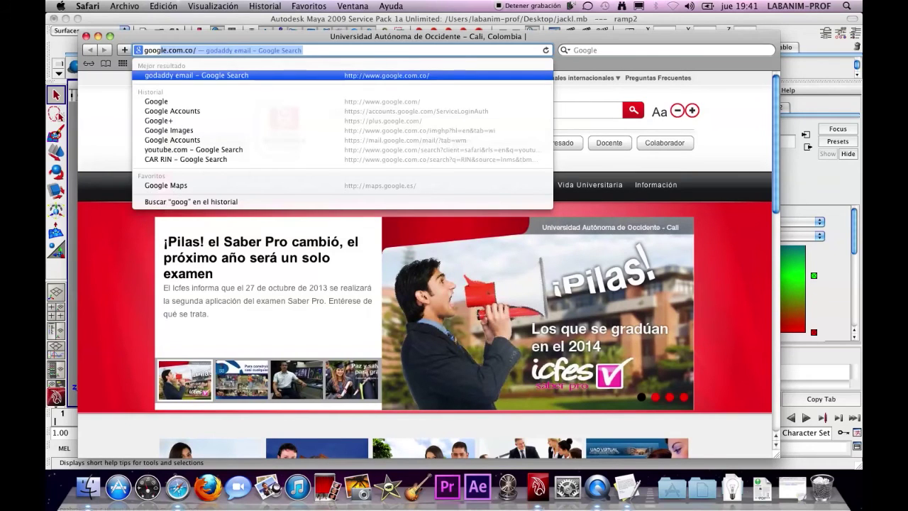
pyautogui.press('Return')
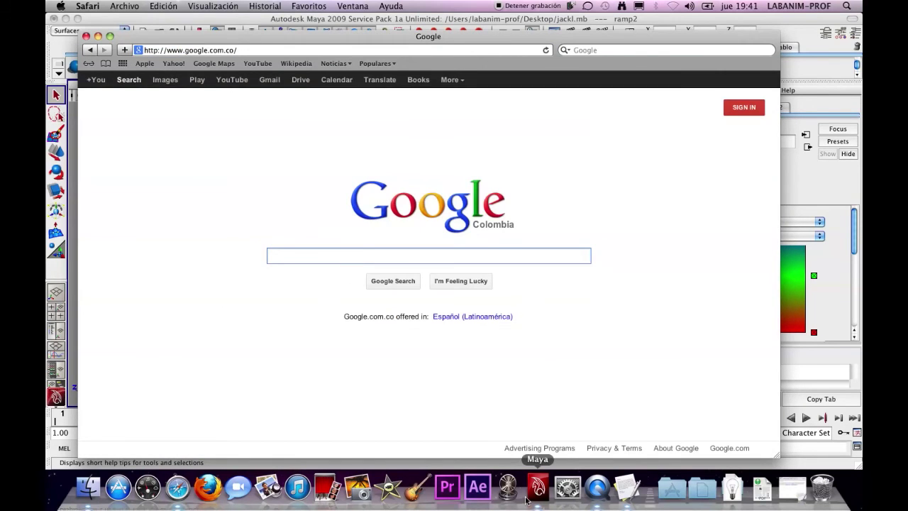
# Step: Switch back to Maya, delete all construction history in the scene, and reopen the color ramp of the eye's Blinn material
pyautogui.click(538, 487)
pyautogui.click(265, 197)
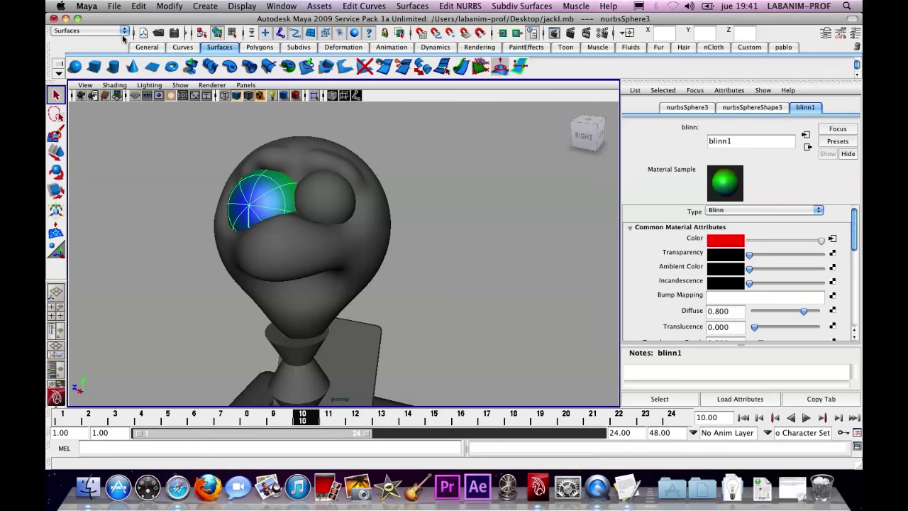
pyautogui.click(138, 6)
pyautogui.moveTo(234, 153)
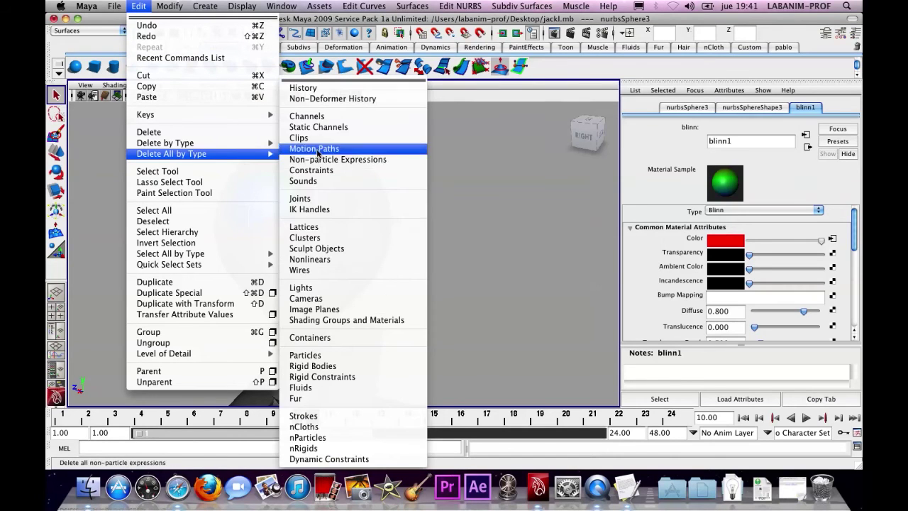
pyautogui.click(304, 88)
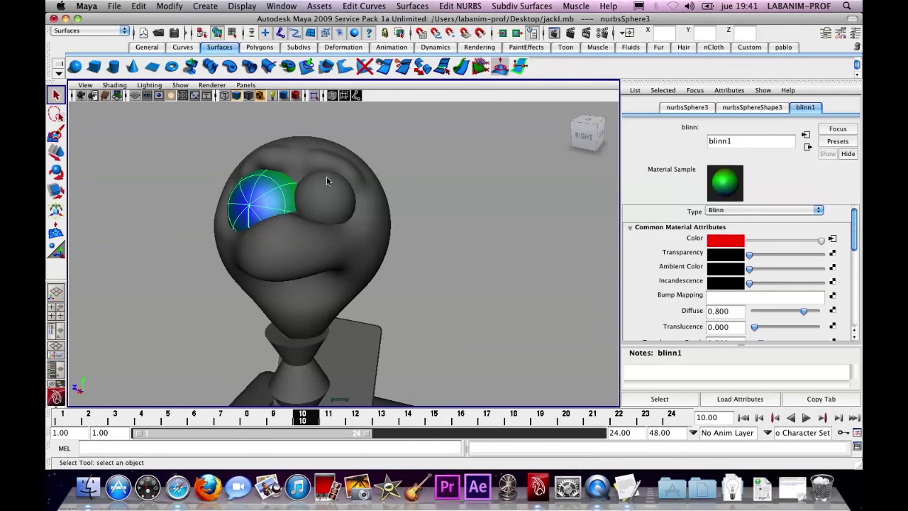
pyautogui.click(832, 240)
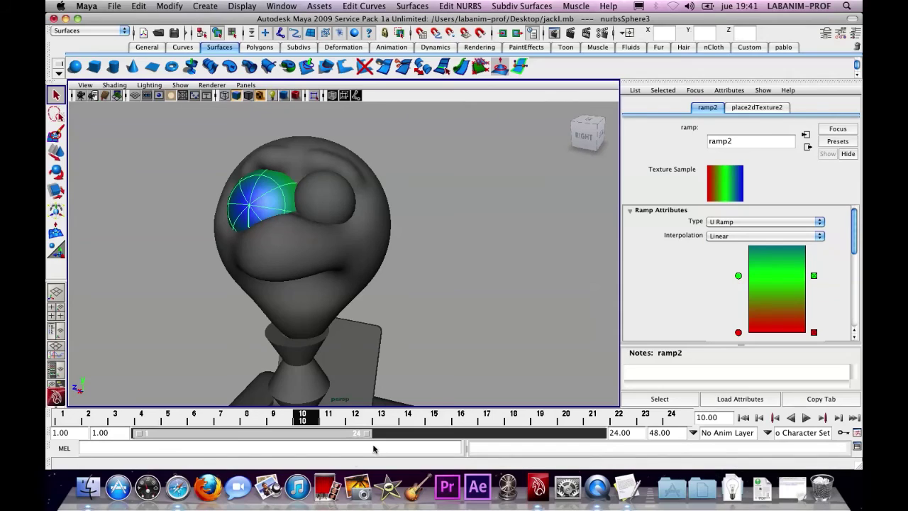
# Step: Return to Safari and search Google Images for "eye"
pyautogui.click(147, 487)
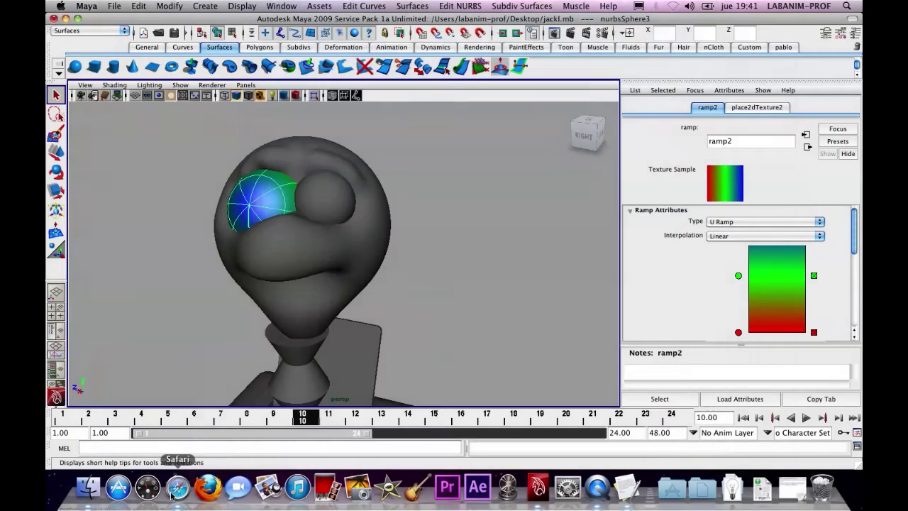
pyautogui.click(176, 488)
pyautogui.click(168, 80)
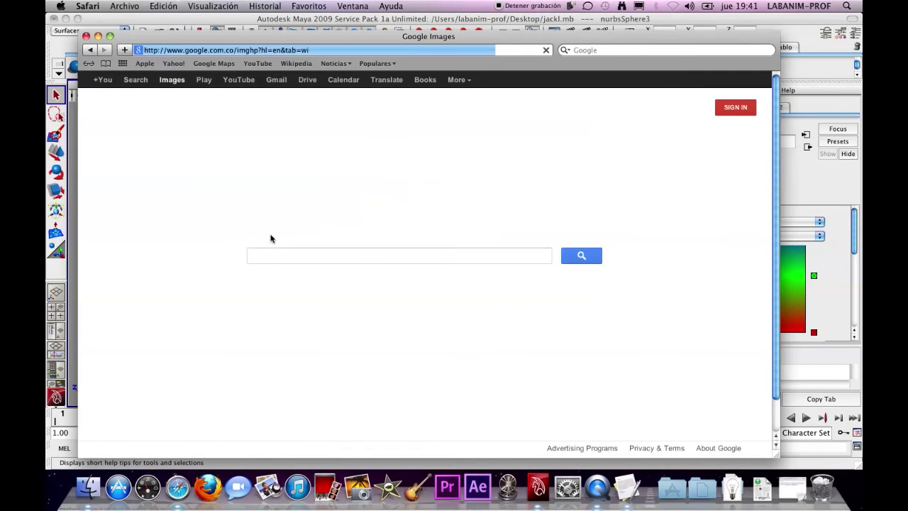
pyautogui.write('eye')
pyautogui.press('Return')
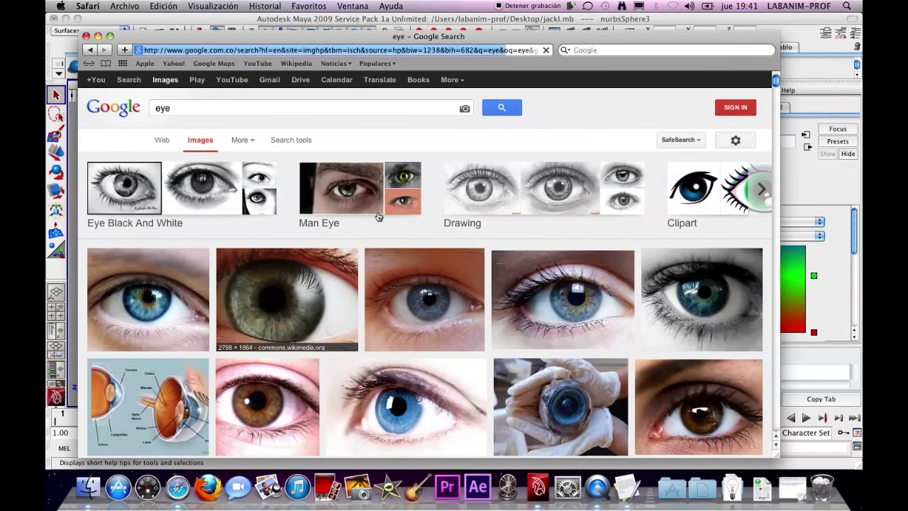
# Step: Find the single blue human eyeball on a black background among the image results and save it to the Escritorio folder
pyautogui.scroll(-1, 672, 187)
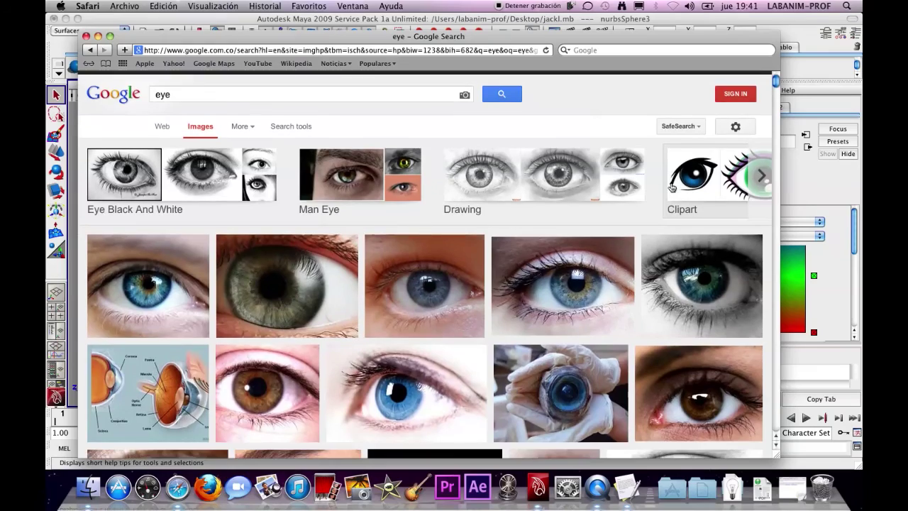
pyautogui.scroll(-15, 672, 186)
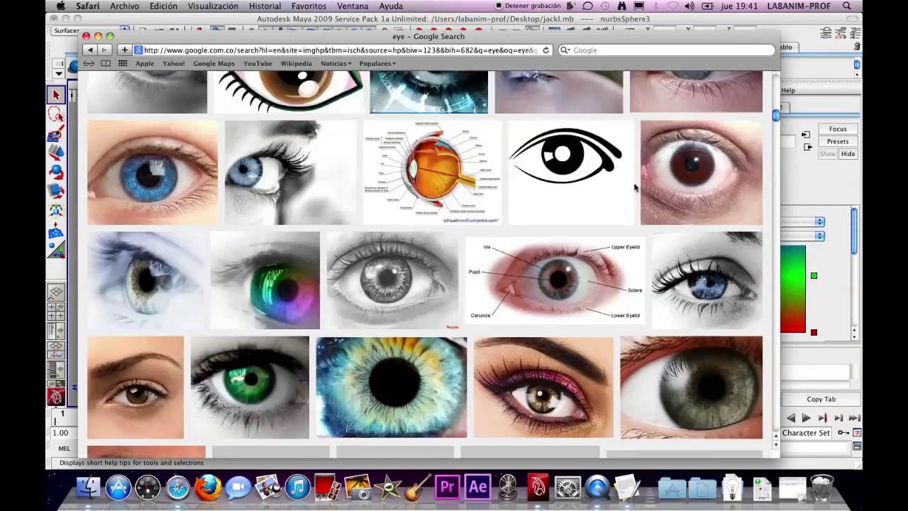
pyautogui.scroll(-8, 631, 186)
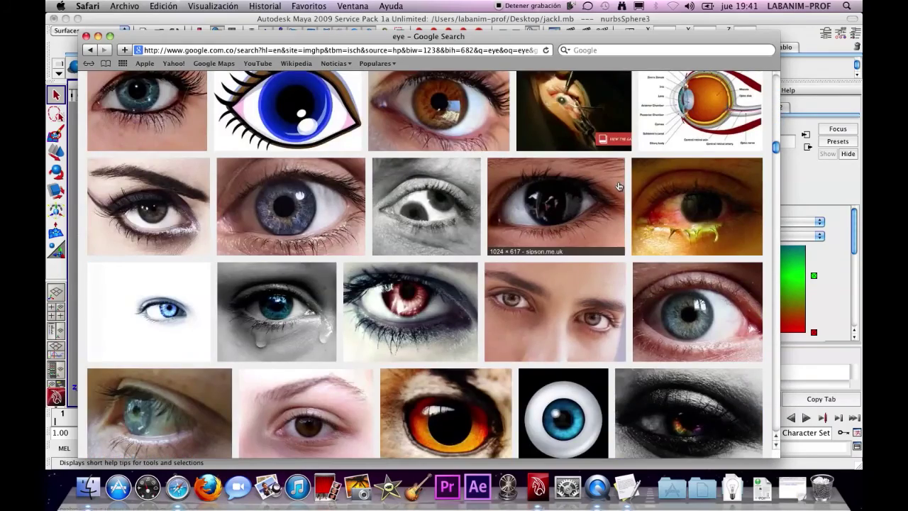
pyautogui.scroll(-5, 619, 186)
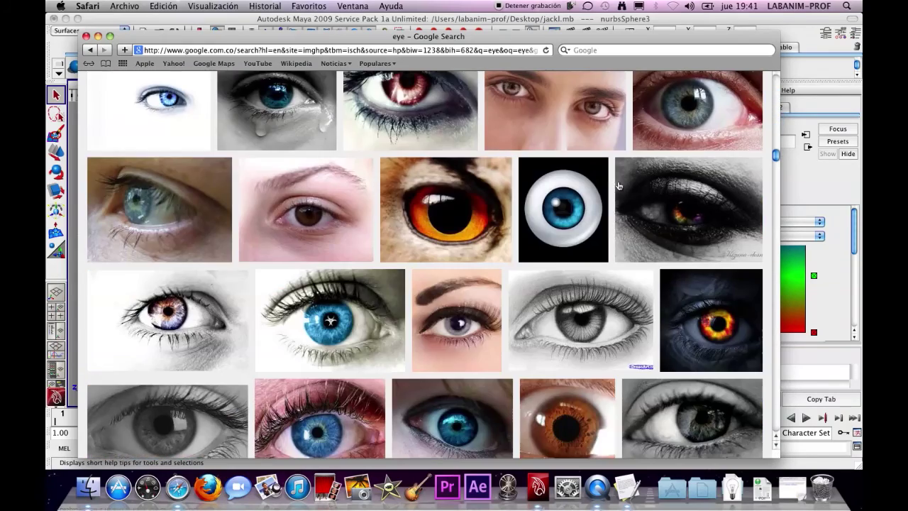
pyautogui.click(537, 210)
pyautogui.rightClick(341, 262)
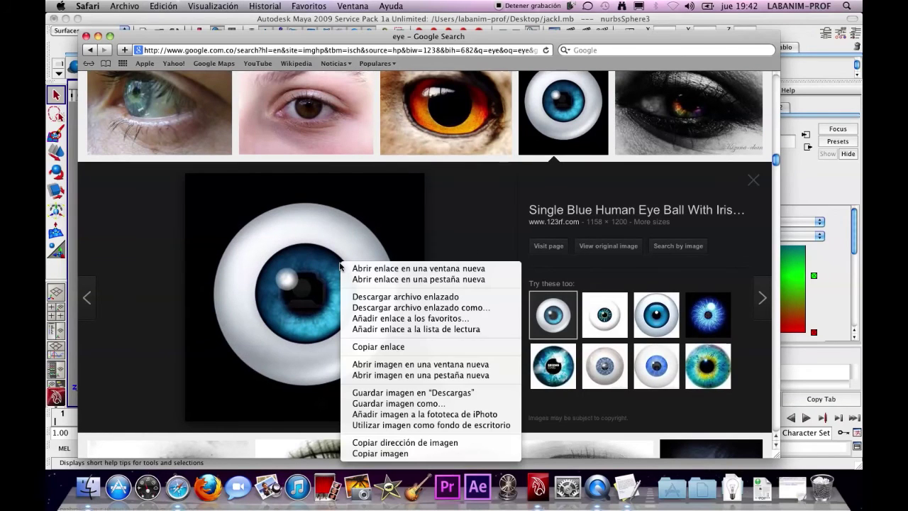
pyautogui.click(413, 402)
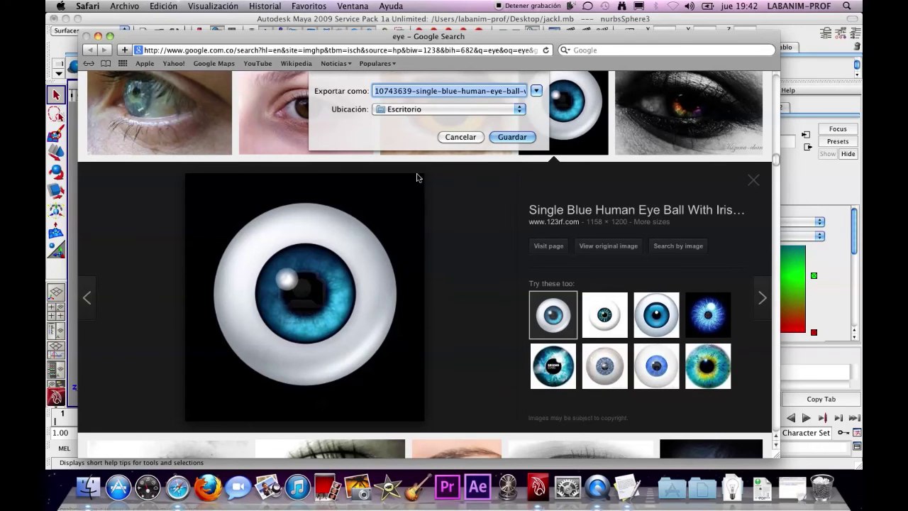
pyautogui.click(498, 139)
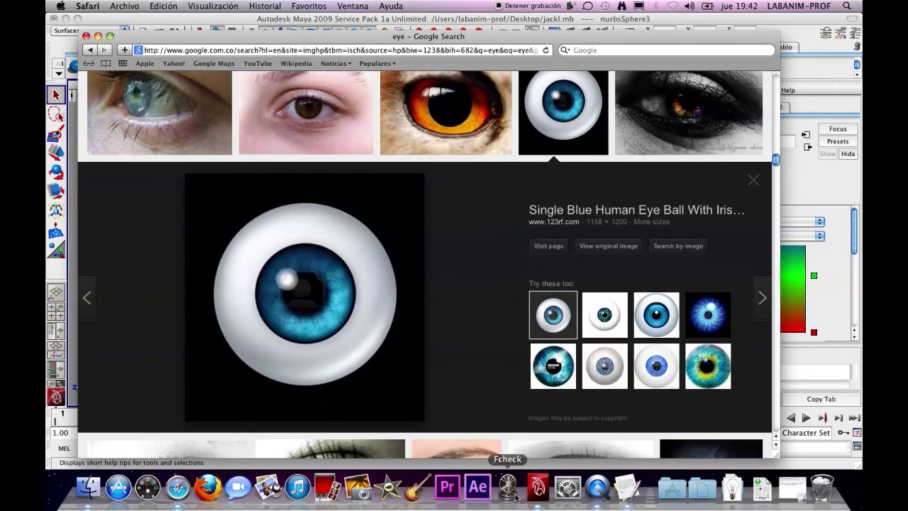
# Step: Go back to Maya and break the ramp's connection to the color of the eye's Blinn material
pyautogui.click(538, 487)
pyautogui.click(807, 146)
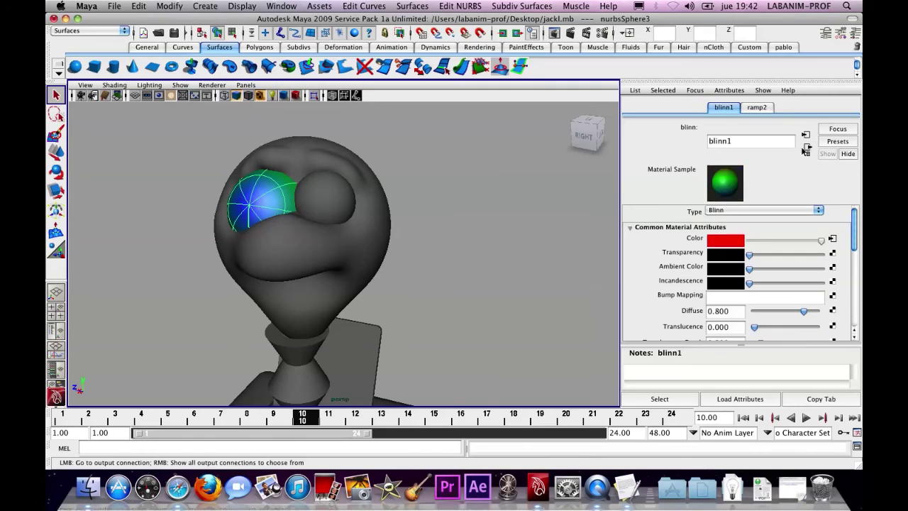
pyautogui.rightClick(698, 239)
pyautogui.click(709, 259)
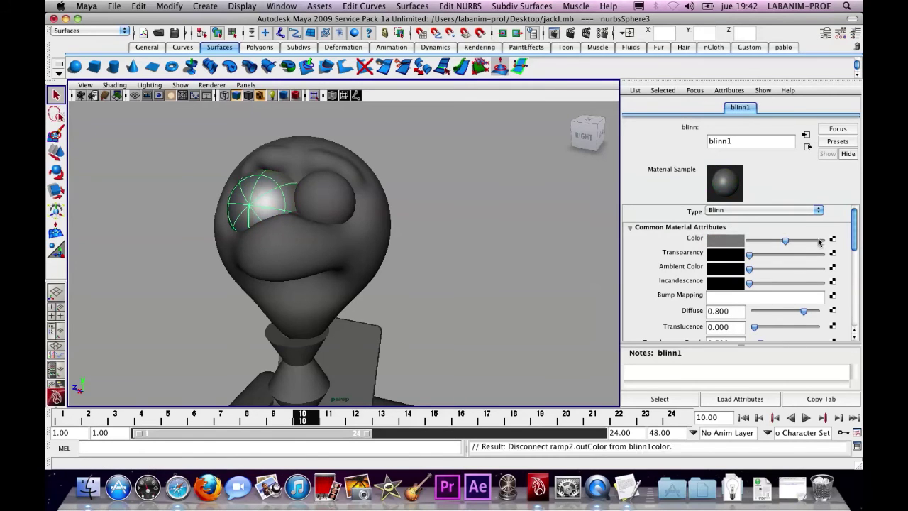
# Step: Map a File texture to the eye material's color and load the saved blue eyeball image from Escritorio
pyautogui.click(832, 238)
pyautogui.click(430, 320)
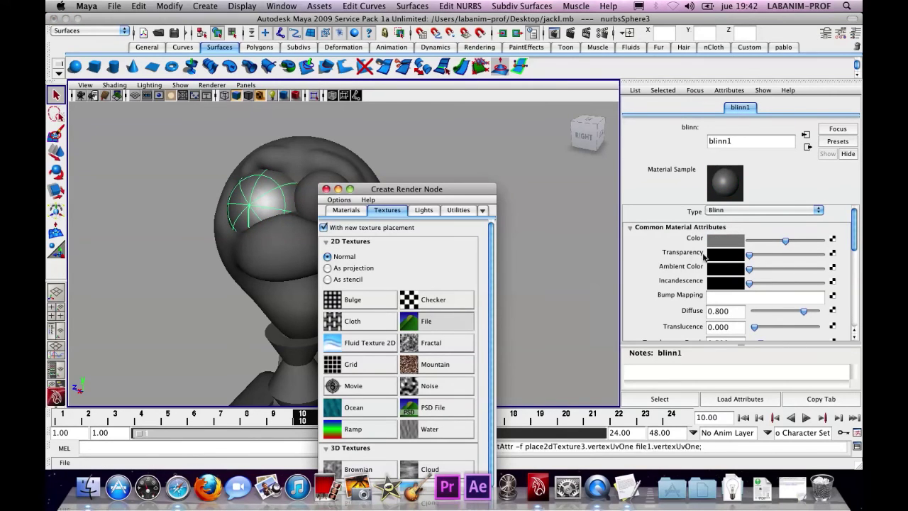
pyautogui.click(832, 277)
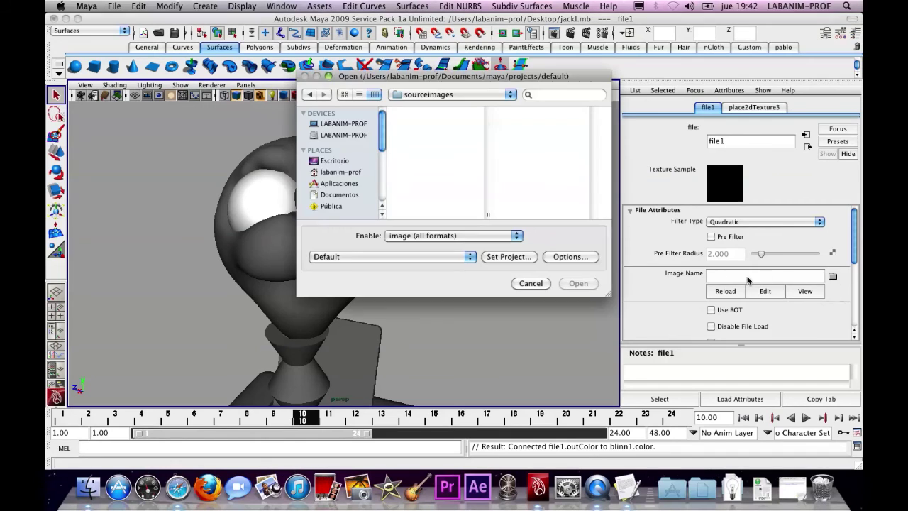
pyautogui.scroll(-3, 378, 127)
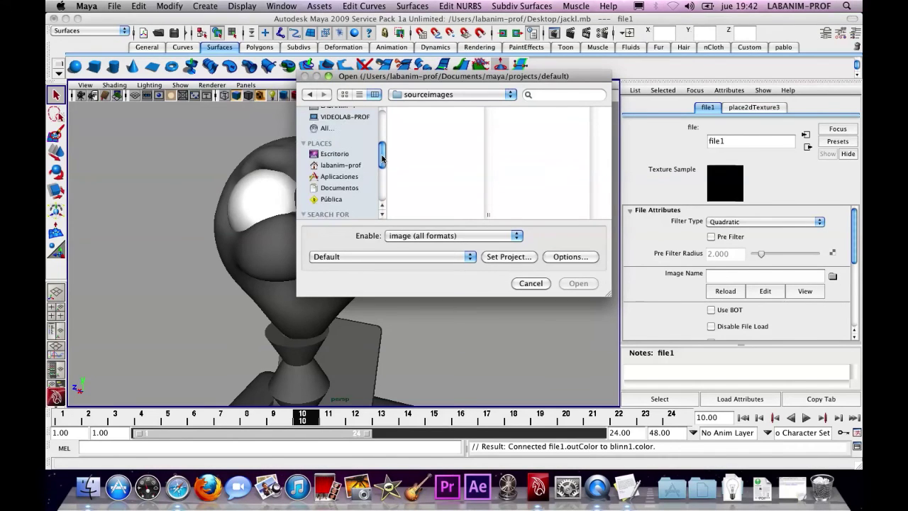
pyautogui.click(339, 148)
pyautogui.click(416, 122)
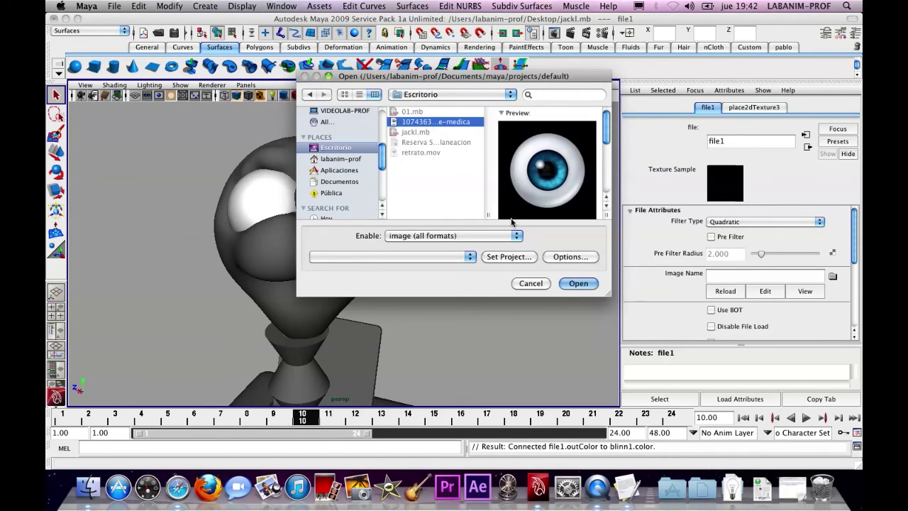
pyautogui.click(578, 283)
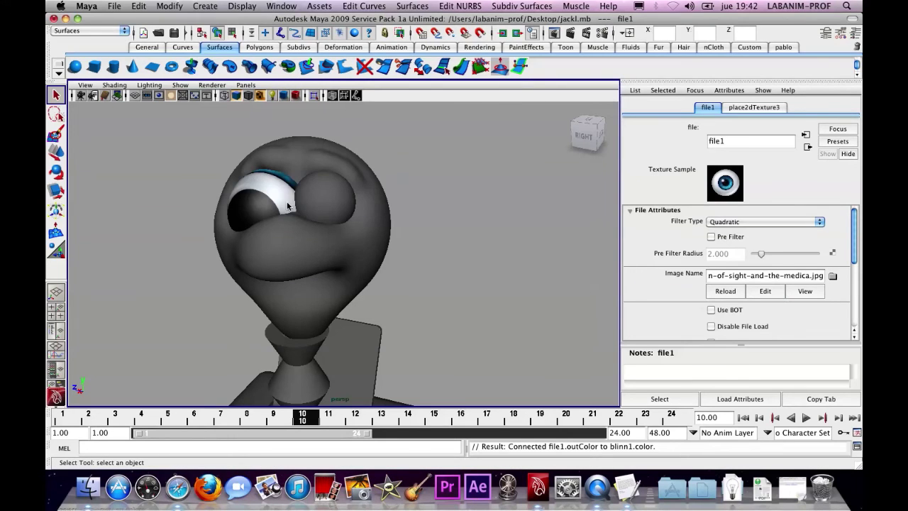
# Step: Try rotating the textured eye sphere, switch to the four-view layout, and undo the rotation
pyautogui.click(263, 202)
pyautogui.press('e')
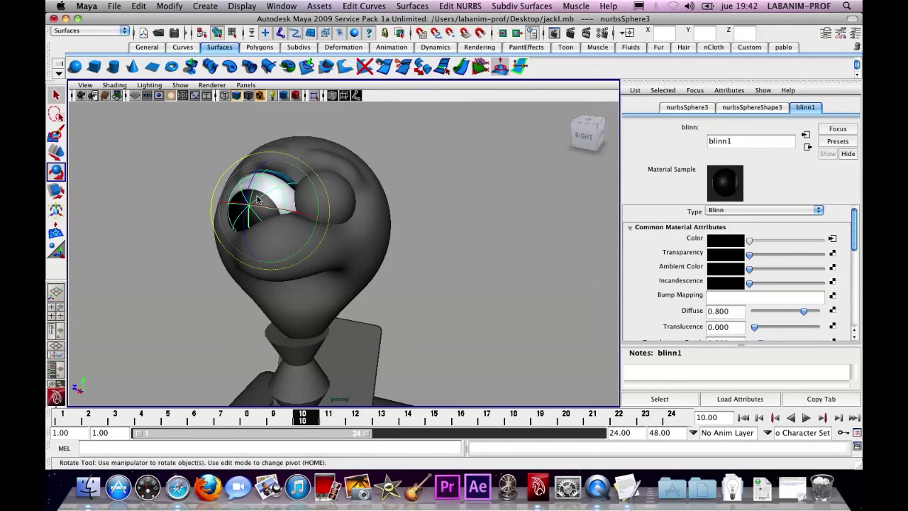
pyautogui.moveTo(252, 196); pyautogui.dragTo(260, 156)
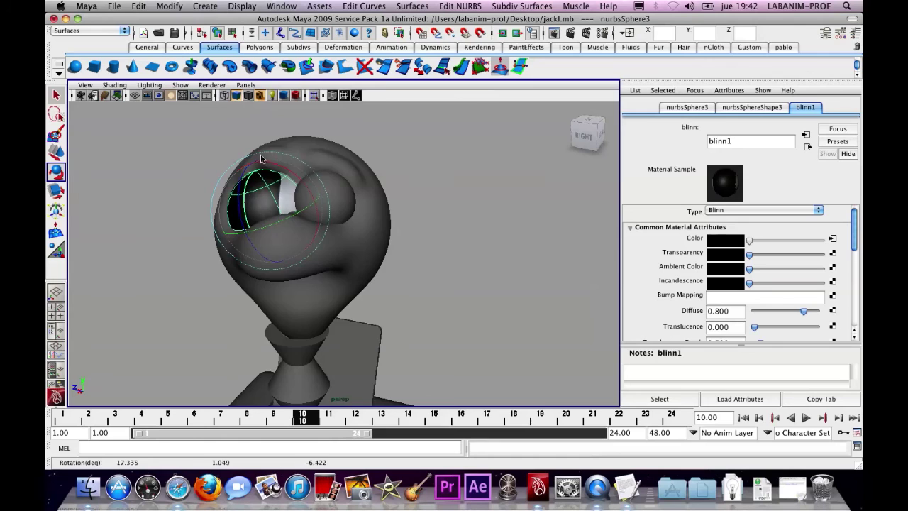
pyautogui.press('space')
pyautogui.press('z')
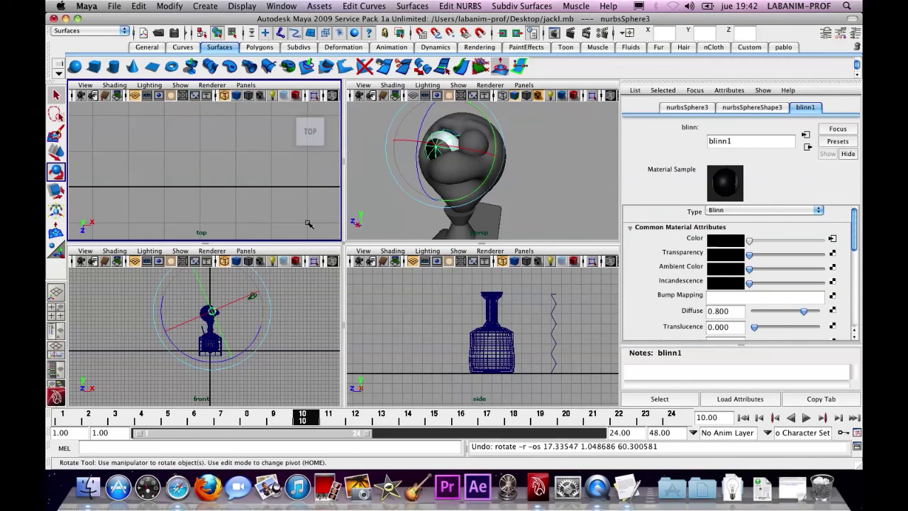
# Step: Try converting the eye sphere from NURBS to polygons with the current settings, and undo the conversion
pyautogui.click(169, 5)
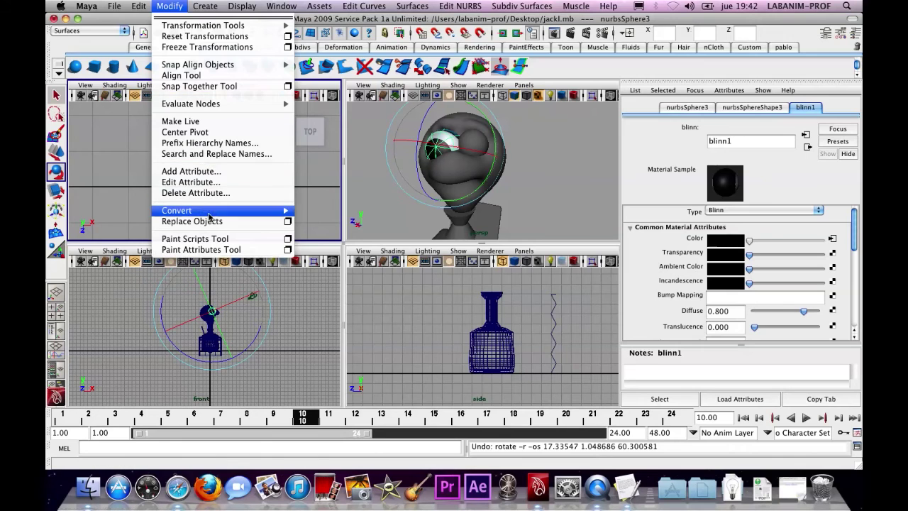
pyautogui.moveTo(211, 216)
pyautogui.click(327, 217)
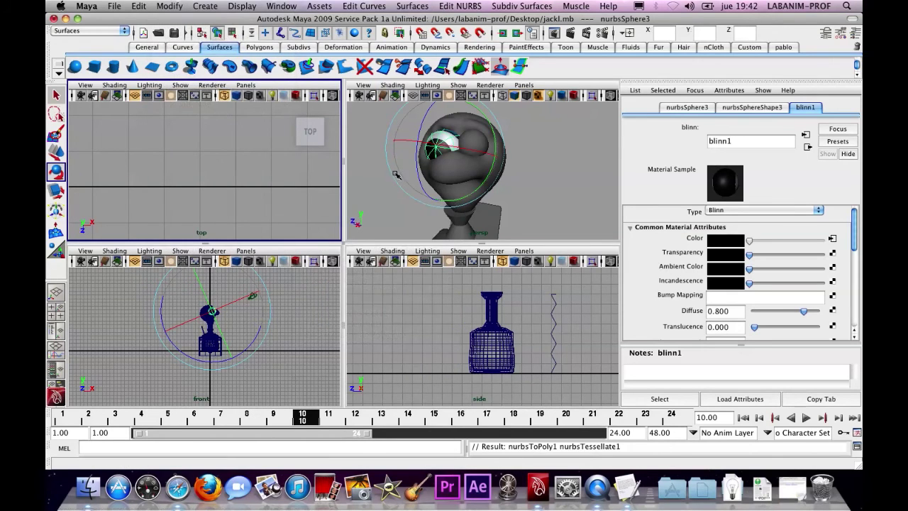
pyautogui.click(463, 159)
pyautogui.press('z')
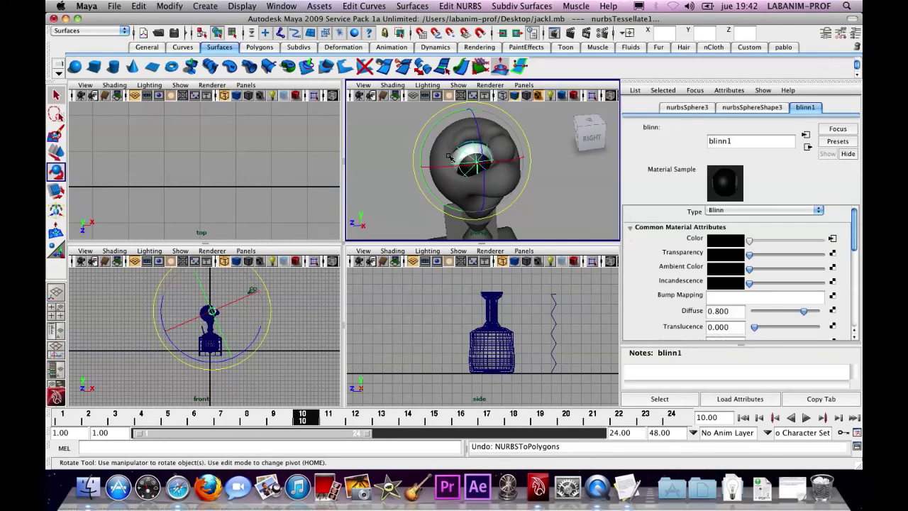
# Step: Convert the NURBS eye sphere to polygons using the Quads type and the Standard fit tessellation method
pyautogui.click(170, 5)
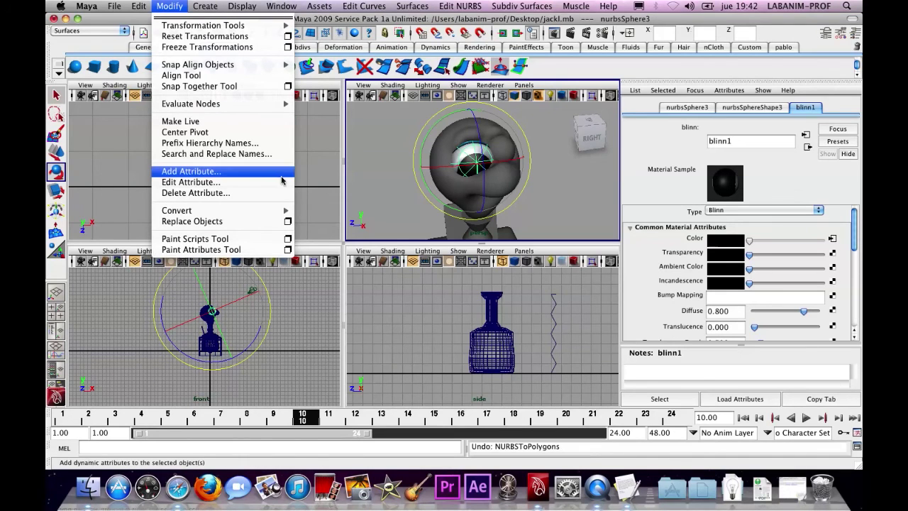
pyautogui.moveTo(213, 210)
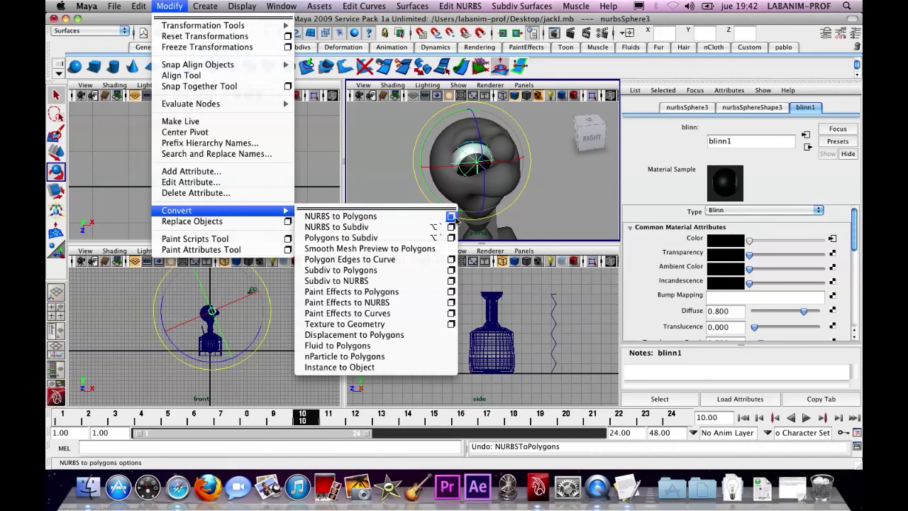
pyautogui.click(451, 217)
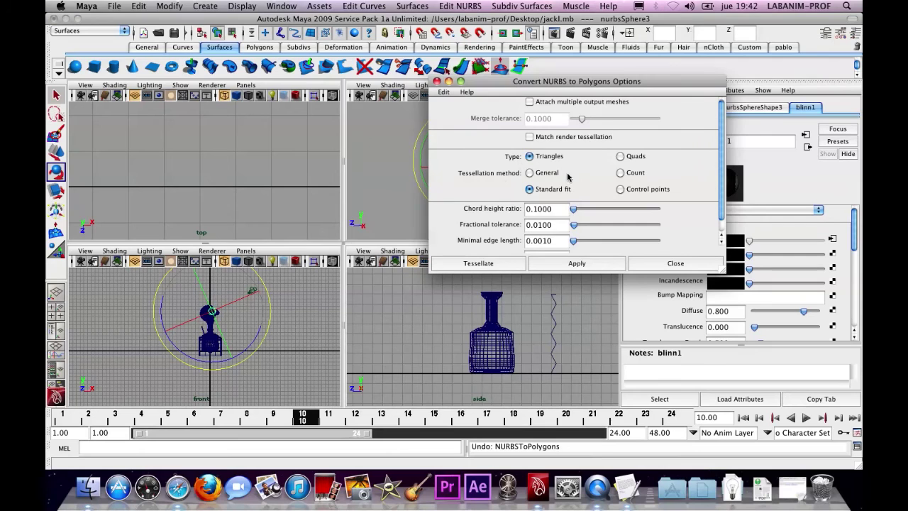
pyautogui.scroll(-1, 633, 167)
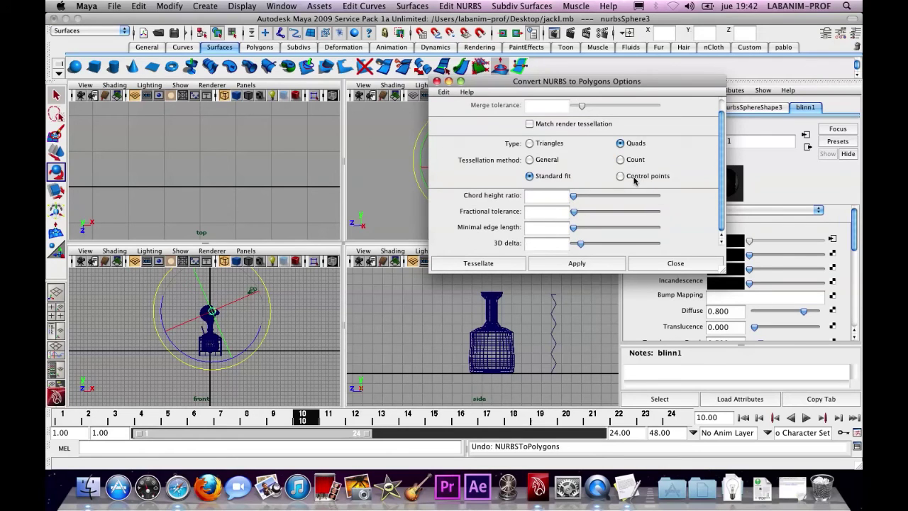
pyautogui.scroll(1, 605, 182)
pyautogui.click(485, 262)
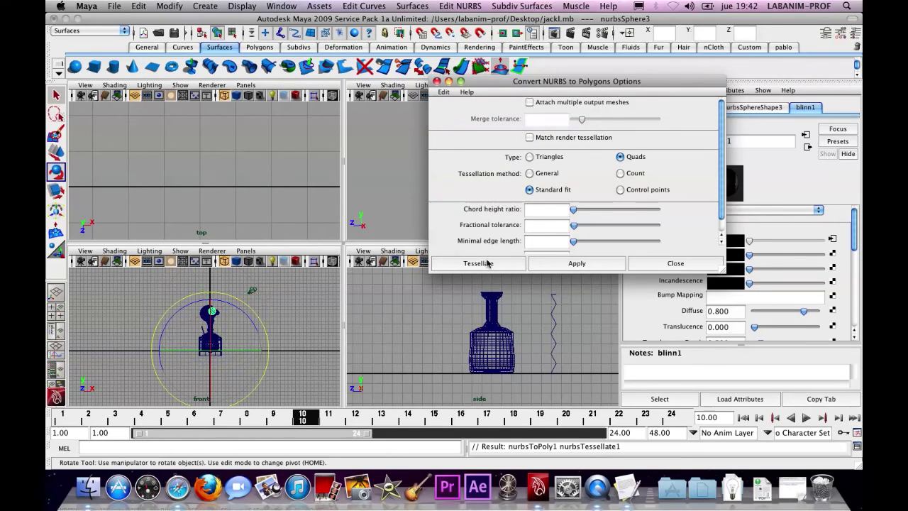
# Step: Hide polygons in the perspective view to delete the original NURBS eye sphere, and show polygons again
pyautogui.click(459, 85)
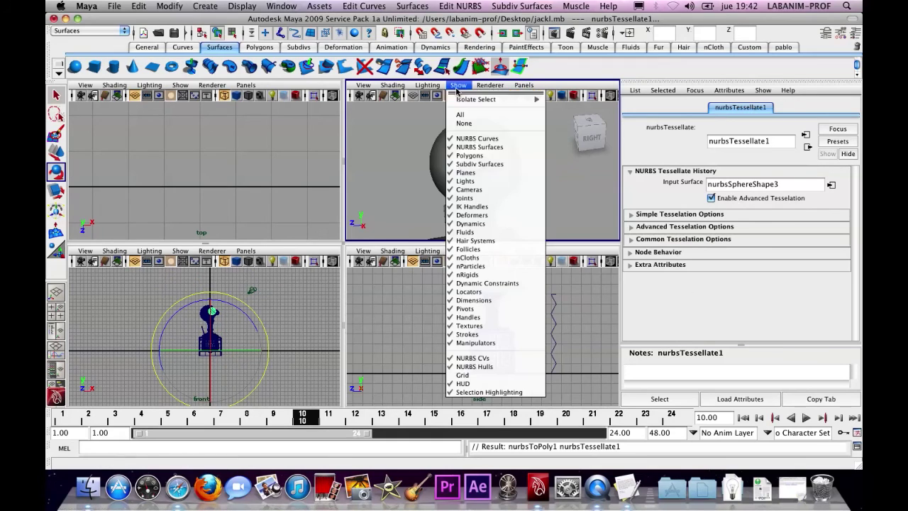
pyautogui.click(473, 155)
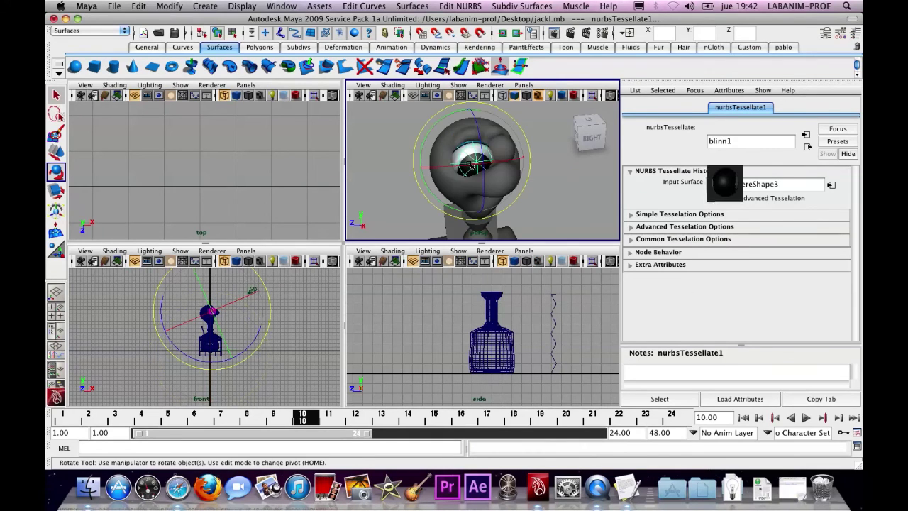
pyautogui.press('Delete')
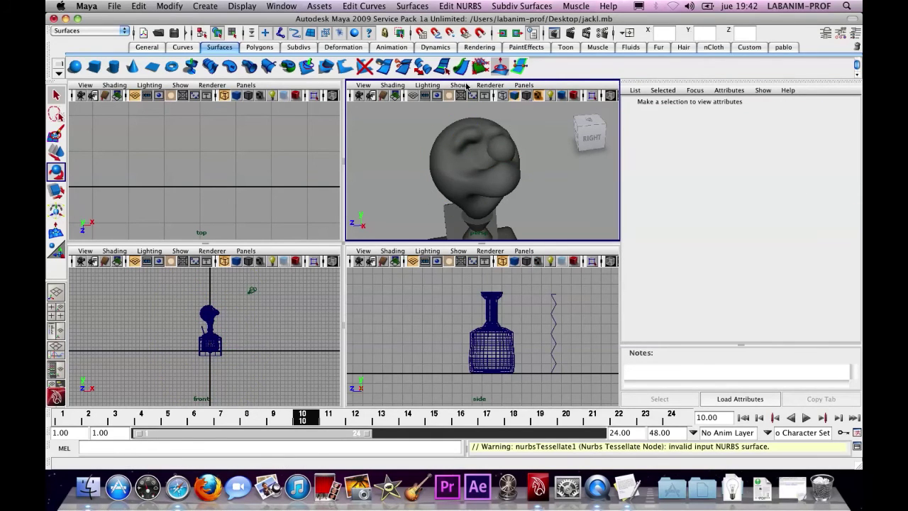
pyautogui.click(466, 85)
pyautogui.click(476, 147)
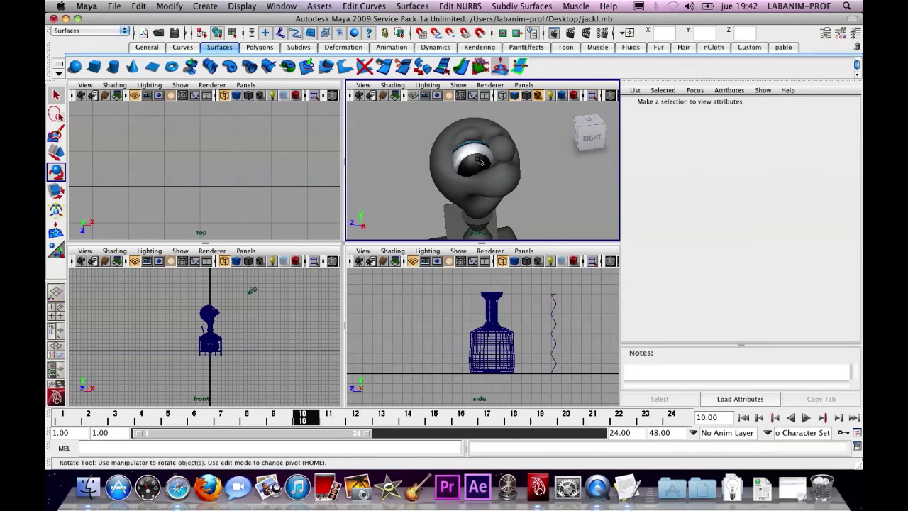
# Step: Try a spherical UV mapping on the polygon eye and rotate its projection to about -82.5 degrees in Y
pyautogui.click(480, 162)
pyautogui.click(90, 31)
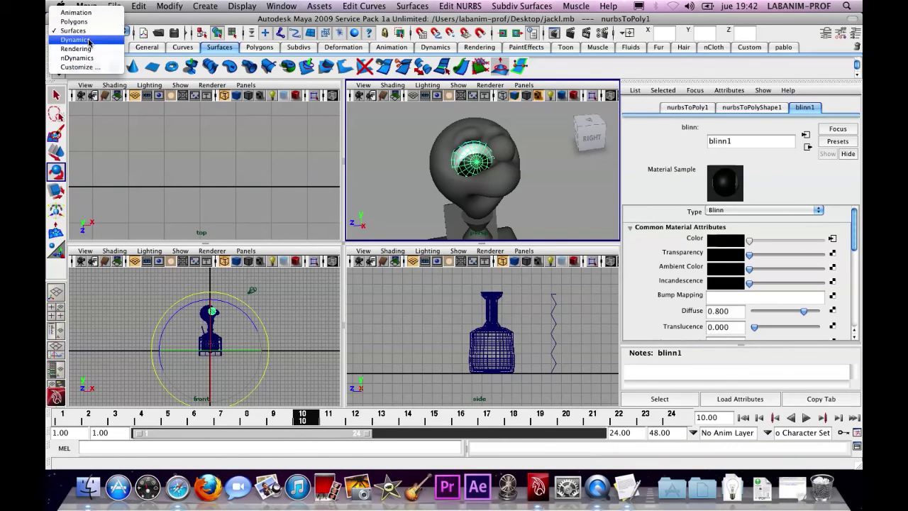
pyautogui.click(78, 21)
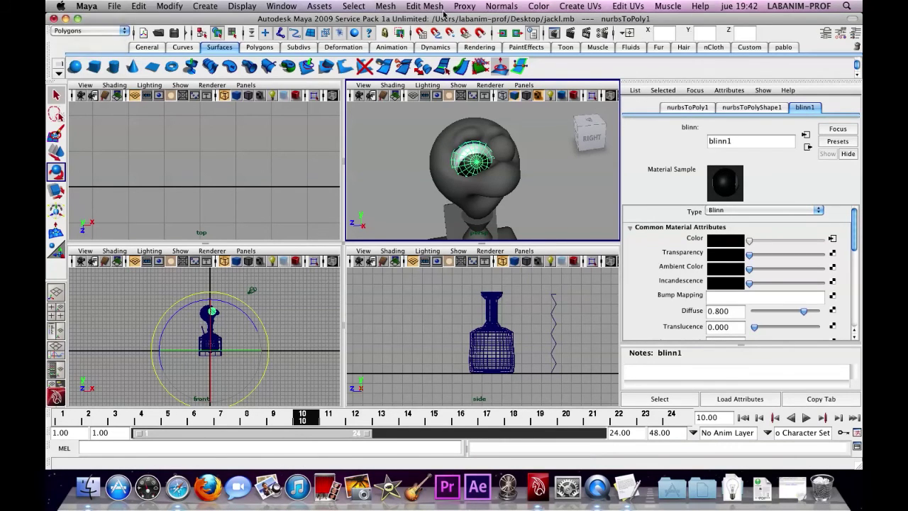
pyautogui.click(566, 7)
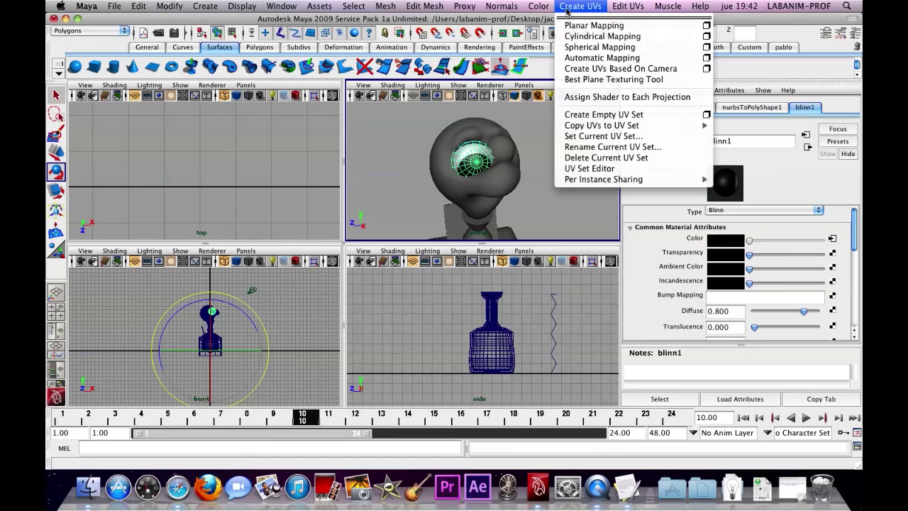
pyautogui.click(578, 46)
pyautogui.press('f')
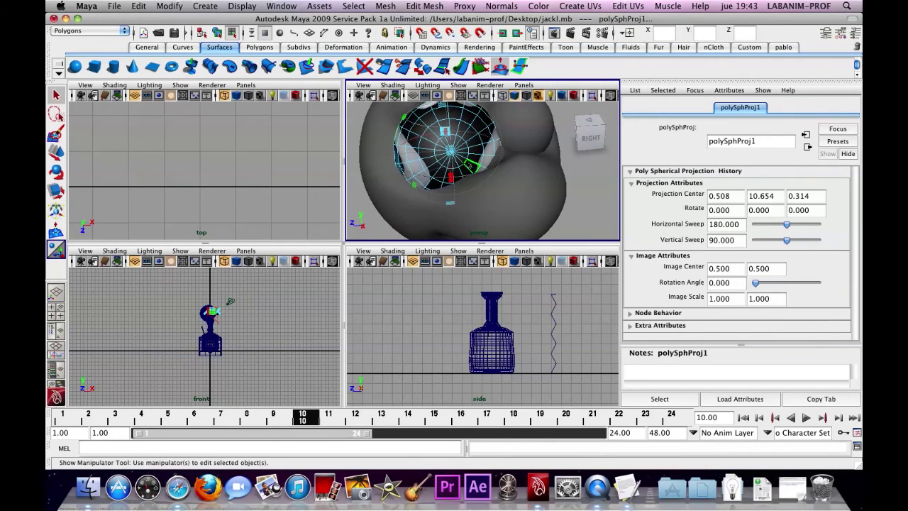
pyautogui.moveTo(413, 145); pyautogui.dragTo(472, 133)
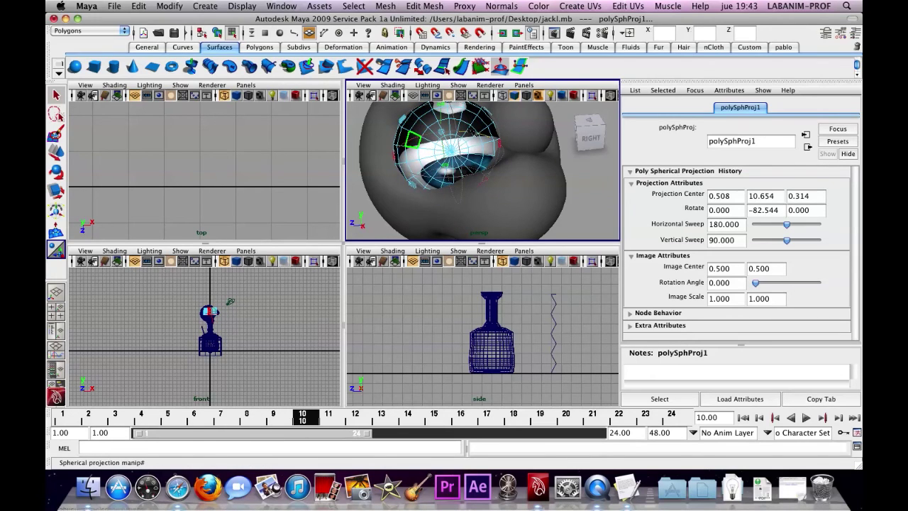
# Step: Try applying a planar UV mapping to a single face of the eye
pyautogui.click(453, 145)
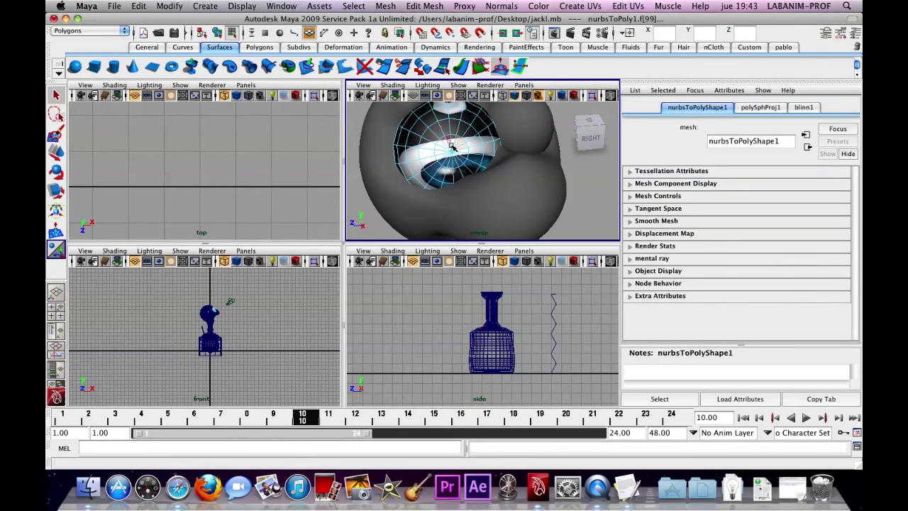
pyautogui.click(579, 7)
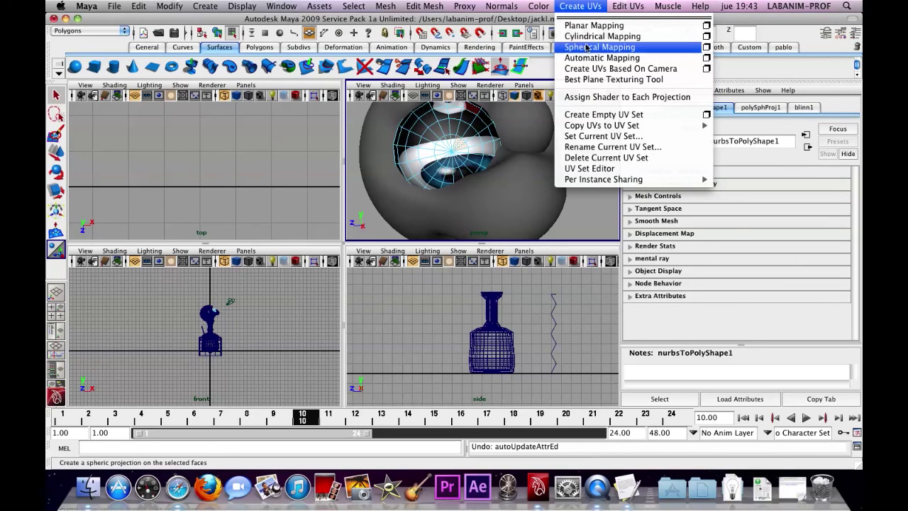
pyautogui.click(586, 25)
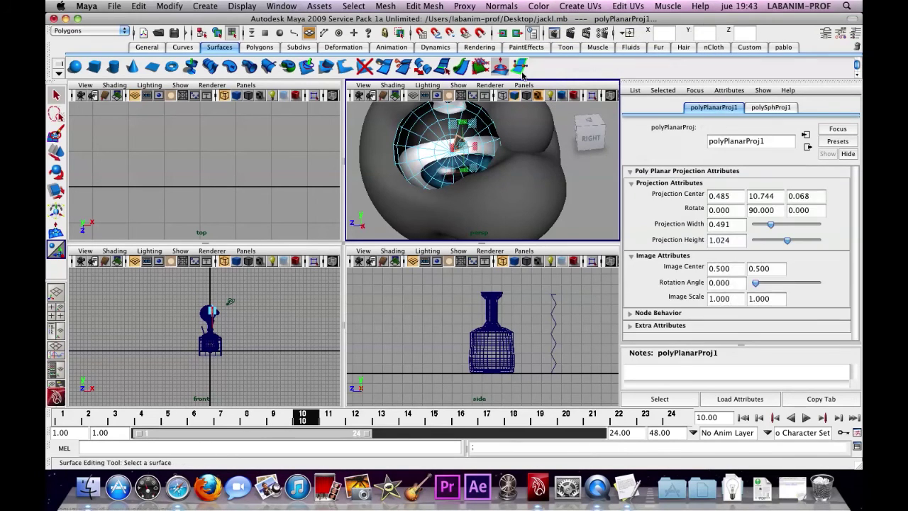
# Step: Apply planar mapping to all the eye's faces, raising the projection and enlarging it to about 2.71 by 2.73 so the iris fits
pyautogui.moveTo(391, 197); pyautogui.dragTo(515, 99)
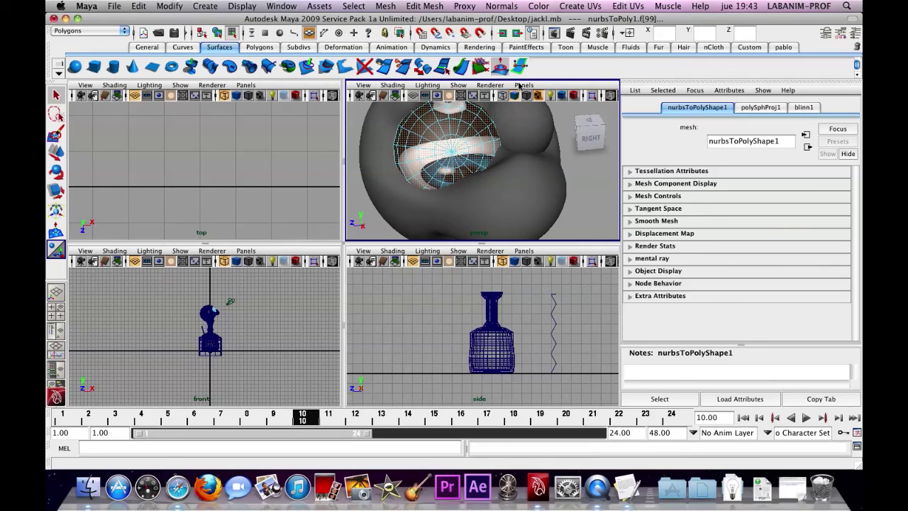
pyautogui.click(579, 6)
pyautogui.click(585, 26)
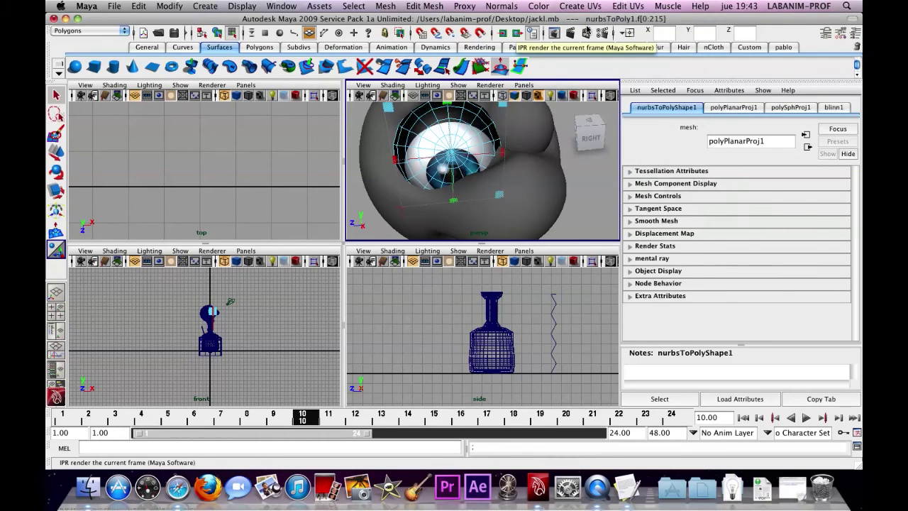
pyautogui.moveTo(451, 156); pyautogui.dragTo(450, 142)
pyautogui.moveTo(497, 184); pyautogui.dragTo(515, 197)
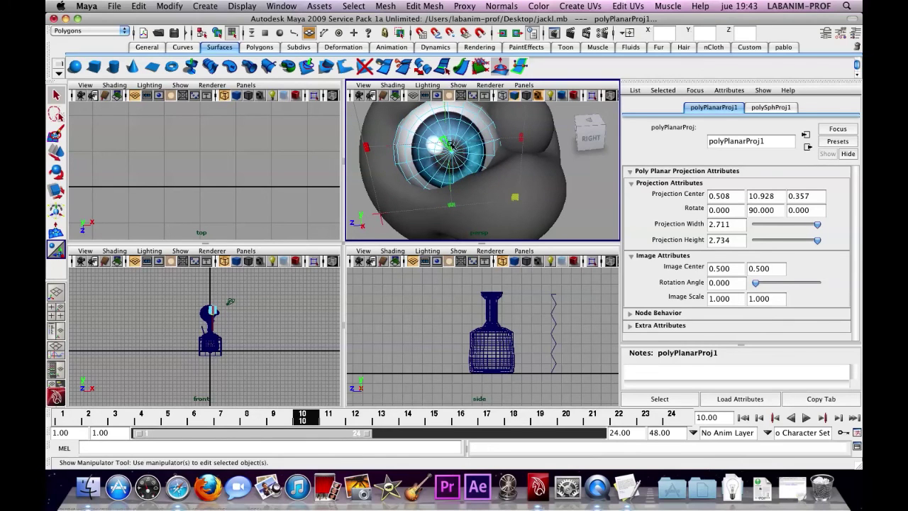
pyautogui.click(453, 153)
pyautogui.keyDown('alt'); pyautogui.moveTo(454, 174); pyautogui.dragTo(374, 138); pyautogui.keyUp('alt')
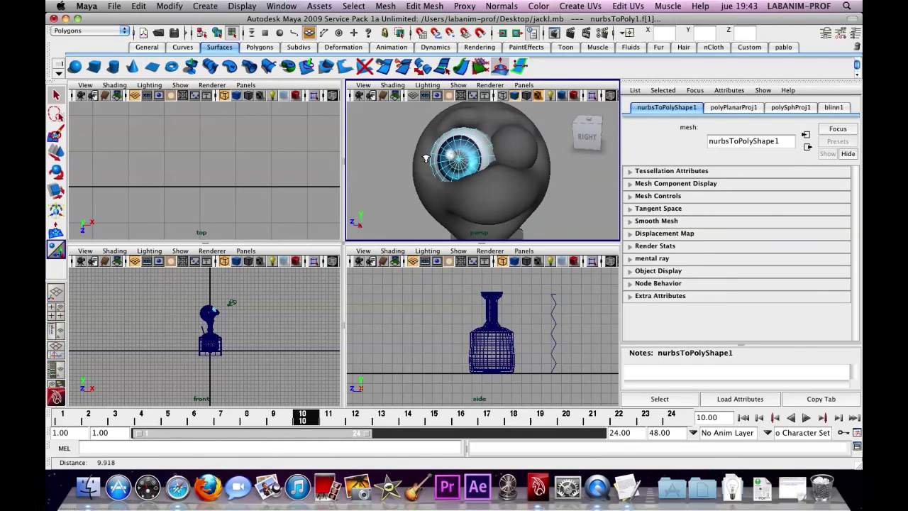
pyautogui.press('F8')
pyautogui.click(374, 139)
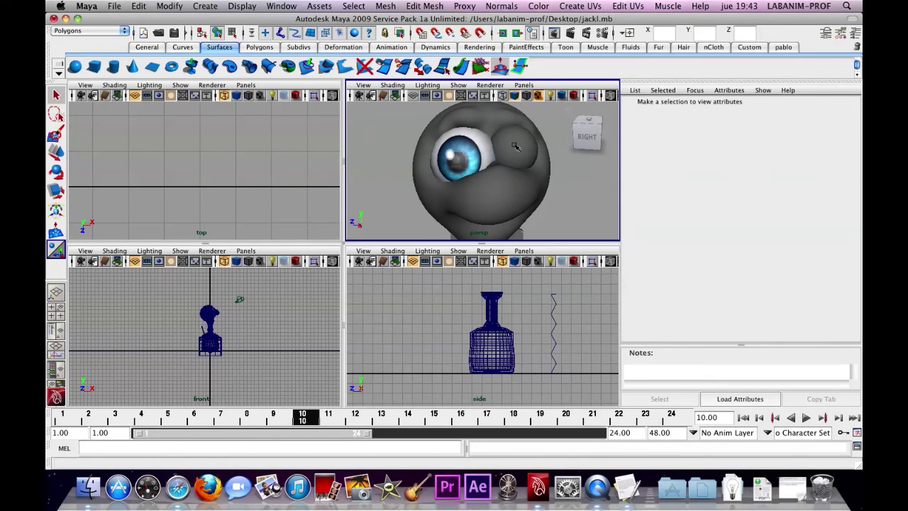
# Step: Return to object selection and delete the untextured NURBS sphere of the other eye
pyautogui.click(524, 147)
pyautogui.click(487, 152)
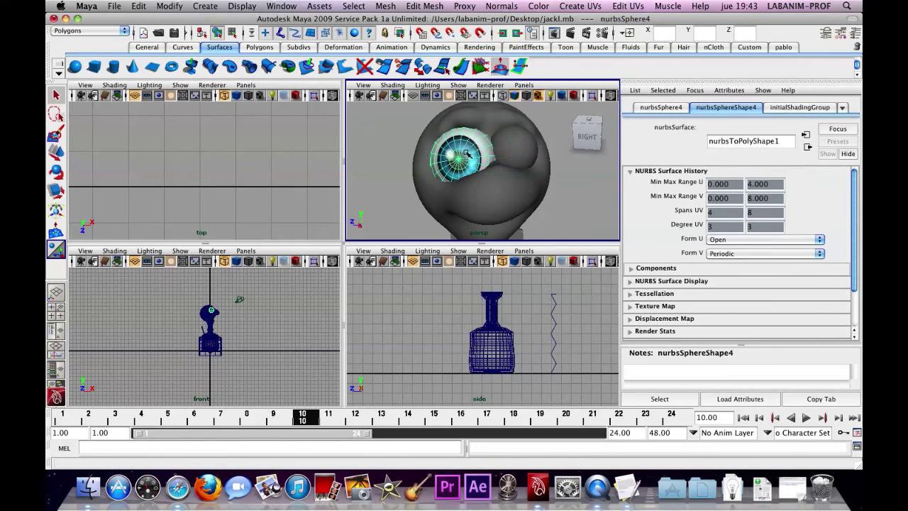
pyautogui.click(506, 149)
pyautogui.moveTo(506, 149); pyautogui.dragTo(426, 186, button='right')
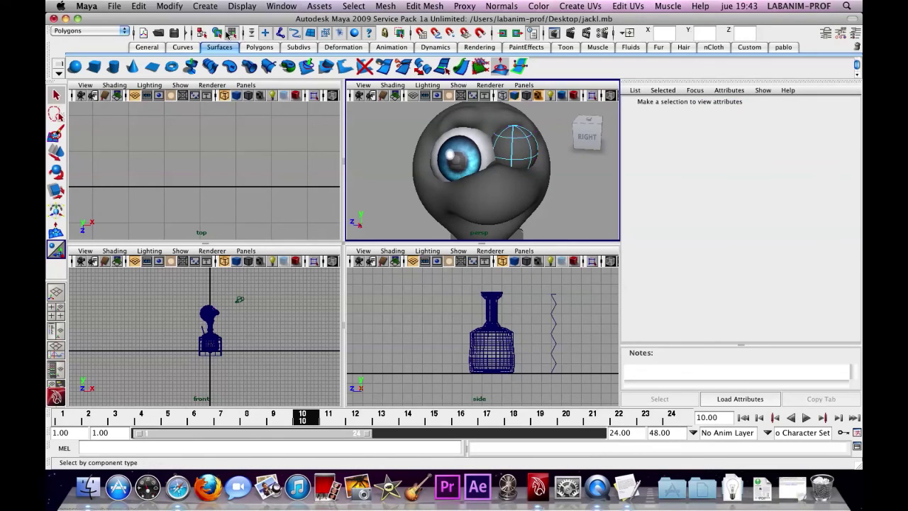
pyautogui.click(220, 33)
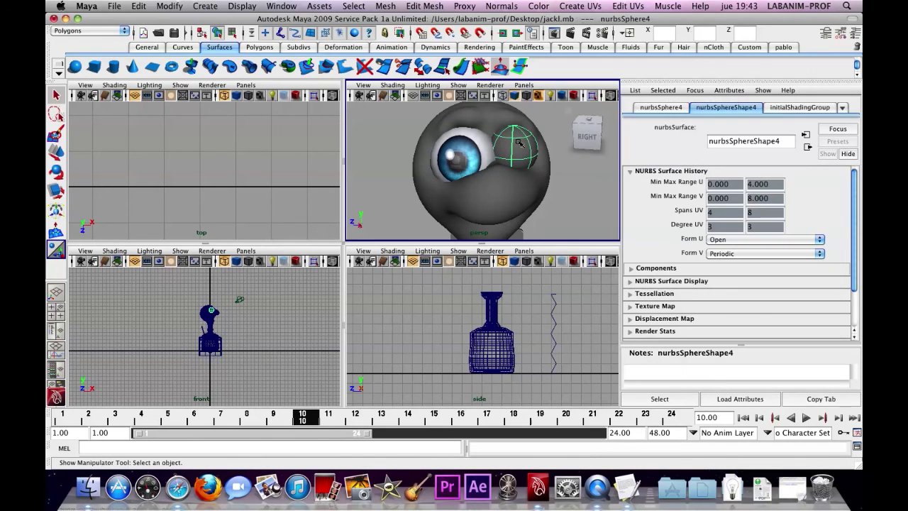
pyautogui.press('Delete')
# Step: Duplicate the textured polygon eye, center the copy's pivot, and move it into the empty eye position
pyautogui.click(472, 154)
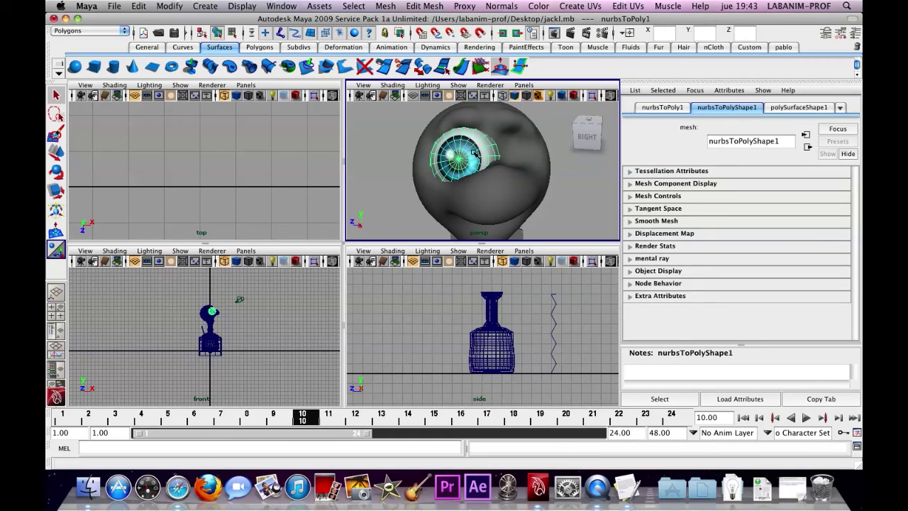
pyautogui.hotkey('ctrl', 'd')
pyautogui.press('w')
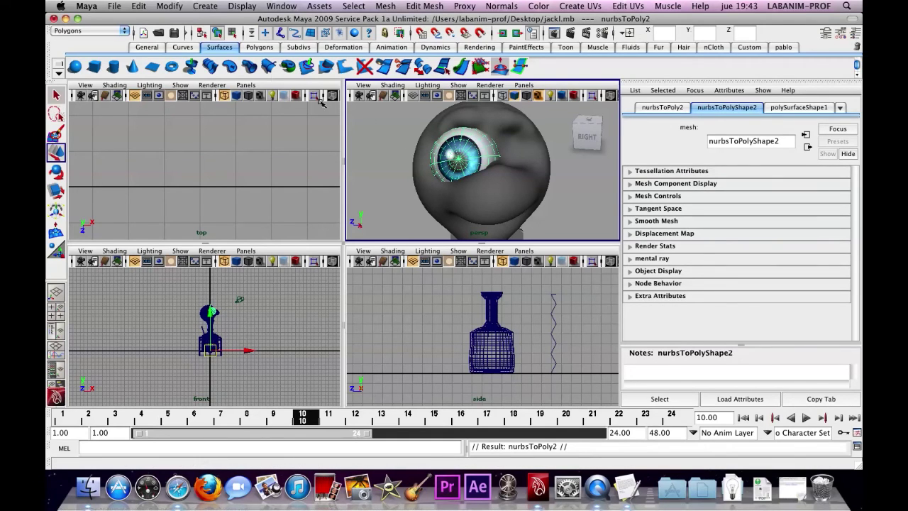
pyautogui.click(169, 10)
pyautogui.click(207, 130)
pyautogui.moveTo(430, 158); pyautogui.dragTo(511, 155)
# Step: Adjust the copied eye's scale and rotation to fit its side of the face, and deselect it
pyautogui.press('r')
pyautogui.press('w')
pyautogui.press('r')
pyautogui.press('e')
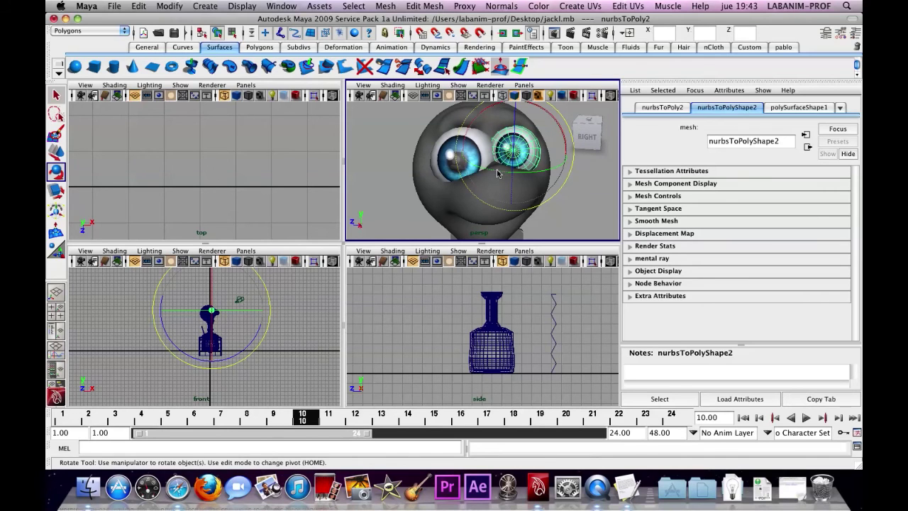
pyautogui.click(387, 164)
# Step: Maximize the perspective view, select the head surface, and start the Sculpt Geometry Tool with its settings open
pyautogui.scroll(-3, 420, 159)
pyautogui.keyDown('alt'); pyautogui.moveTo(420, 159); pyautogui.dragTo(403, 199); pyautogui.keyUp('alt')
pyautogui.press('space')
pyautogui.click(328, 188)
pyautogui.click(258, 189)
pyautogui.keyDown('alt'); pyautogui.moveTo(321, 188); pyautogui.dragTo(349, 193); pyautogui.keyUp('alt')
pyautogui.click(342, 196)
pyautogui.click(424, 6)
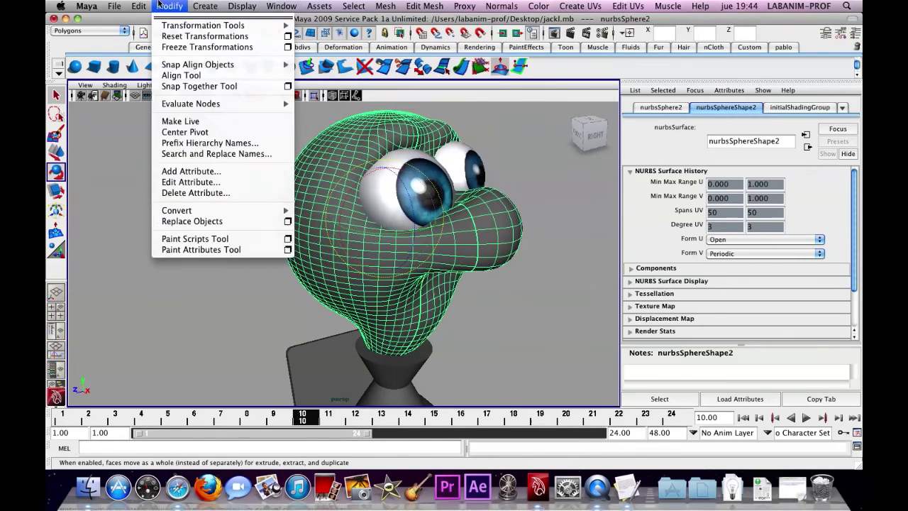
pyautogui.click(88, 30)
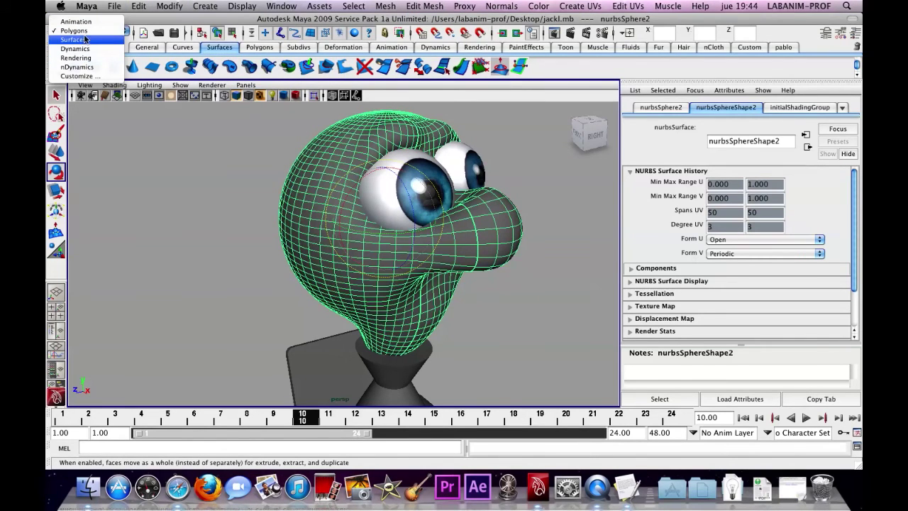
pyautogui.click(73, 39)
pyautogui.click(460, 7)
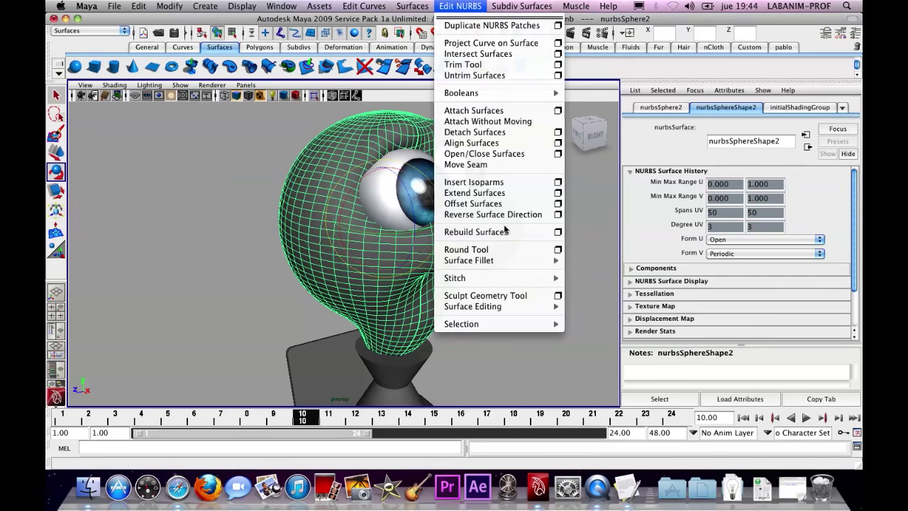
pyautogui.click(557, 295)
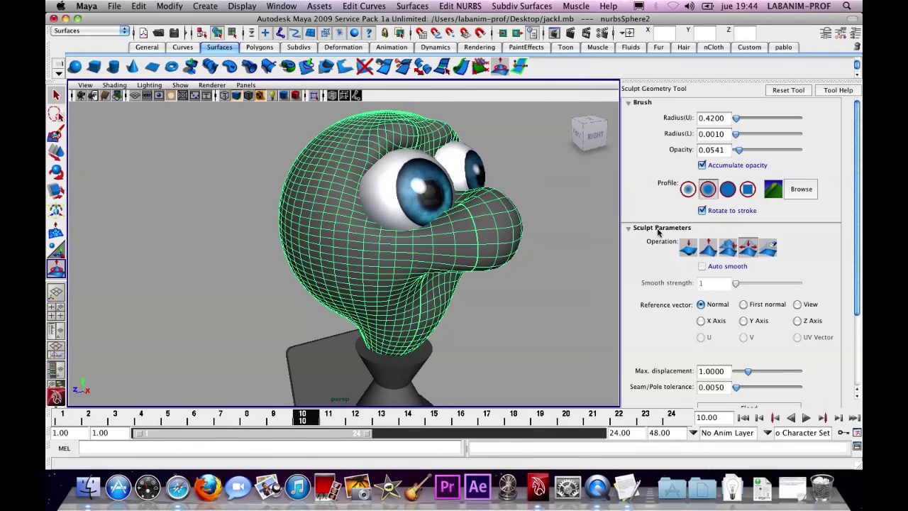
# Step: Undo the first trial sculpt stroke beside the eye and sculpt the head surface there with the Pull operation
pyautogui.moveTo(358, 186)
pyautogui.mouseDown()
pyautogui.moveTo(349, 178)
pyautogui.moveTo(367, 161)
pyautogui.moveTo(383, 168)
pyautogui.mouseUp()
pyautogui.press('z')
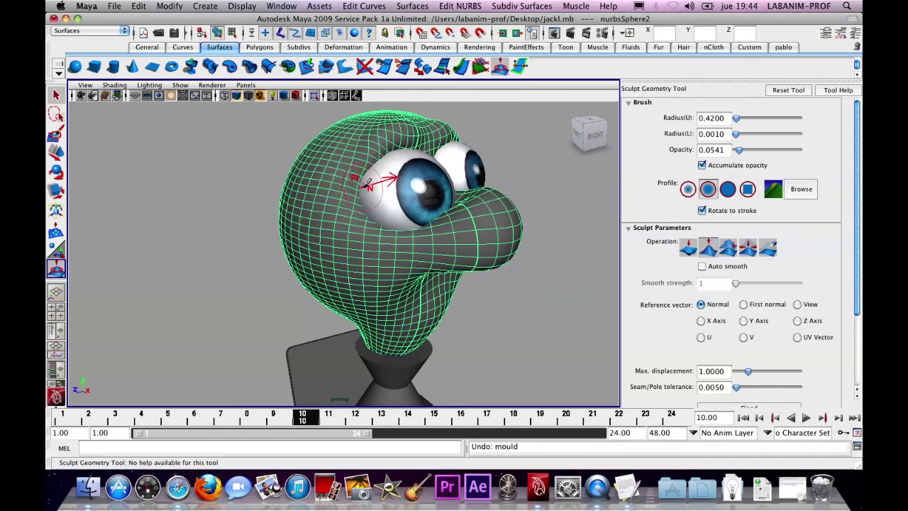
pyautogui.moveTo(360, 206)
pyautogui.mouseDown()
pyautogui.moveTo(355, 166)
pyautogui.moveTo(367, 151)
pyautogui.moveTo(355, 181)
pyautogui.moveTo(354, 152)
pyautogui.moveTo(376, 230)
pyautogui.moveTo(362, 152)
pyautogui.moveTo(378, 158)
pyautogui.moveTo(291, 164)
pyautogui.mouseUp()
# Step: Smooth the head surface around the eye with a 1.0193 upper brush radius, and set the sculpt operation back to Pull
pyautogui.click(728, 246)
pyautogui.keyDown('alt'); pyautogui.moveTo(398, 213); pyautogui.dragTo(333, 213); pyautogui.keyUp('alt')
pyautogui.moveTo(312, 158)
pyautogui.mouseDown()
pyautogui.moveTo(329, 157)
pyautogui.moveTo(272, 170)
pyautogui.moveTo(301, 142)
pyautogui.mouseUp()
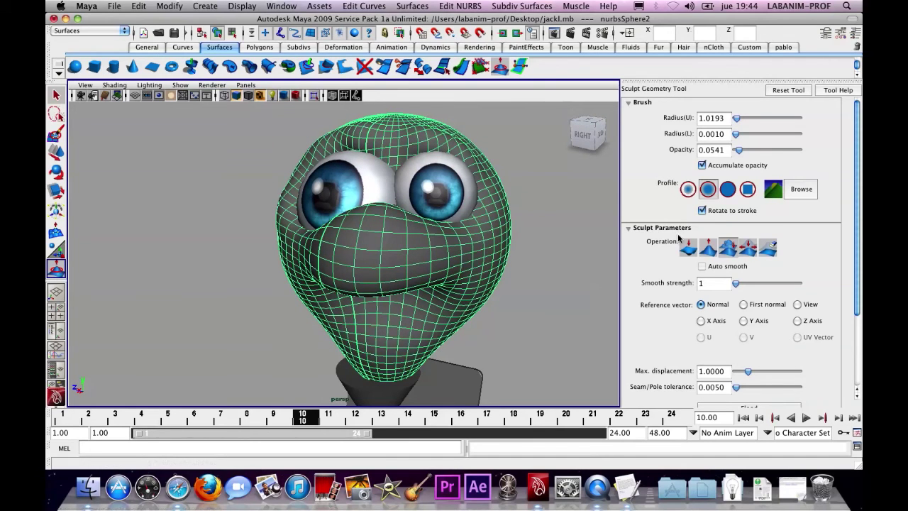
pyautogui.click(708, 247)
pyautogui.keyDown('alt'); pyautogui.moveTo(454, 199); pyautogui.dragTo(412, 188); pyautogui.keyUp('alt')
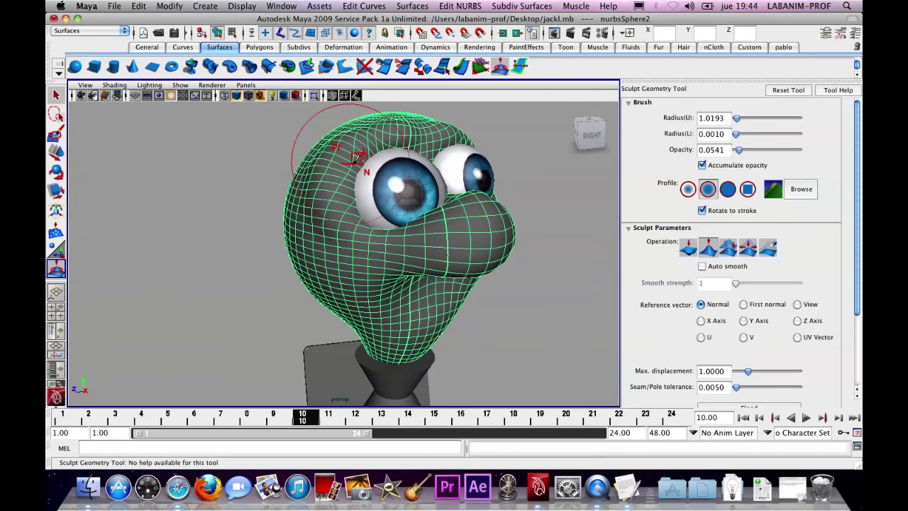
# Step: Undo the last two pull strokes and relax the head surface around the eye, raising the upper brush radius to 1.0572
pyautogui.hotkey('ctrl', 'z')
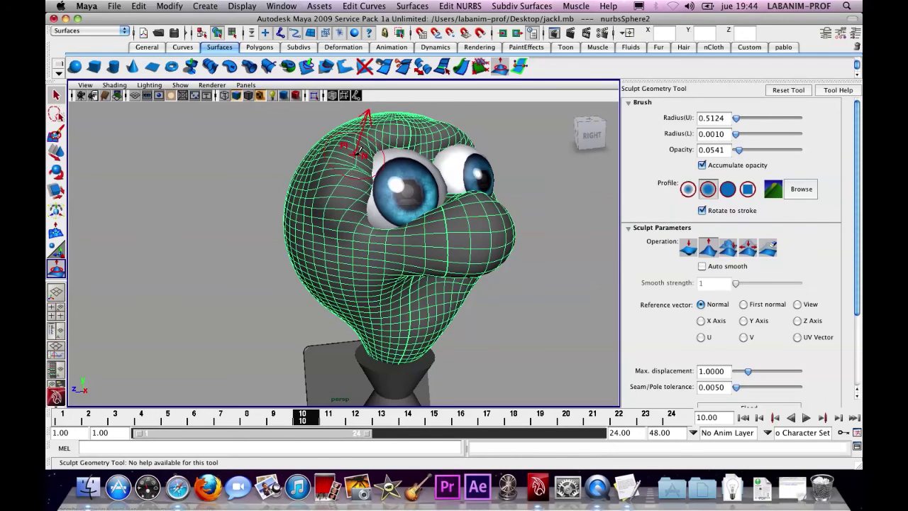
pyautogui.hotkey('ctrl', 'z')
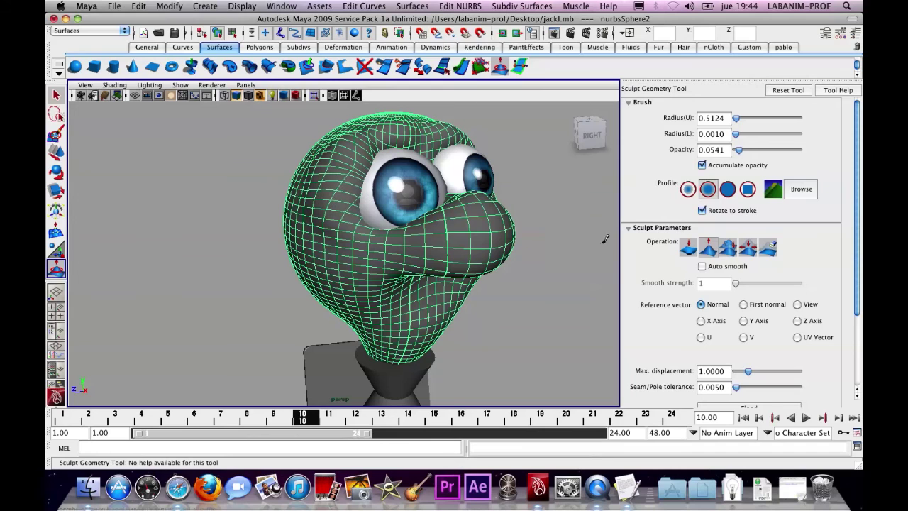
pyautogui.click(748, 246)
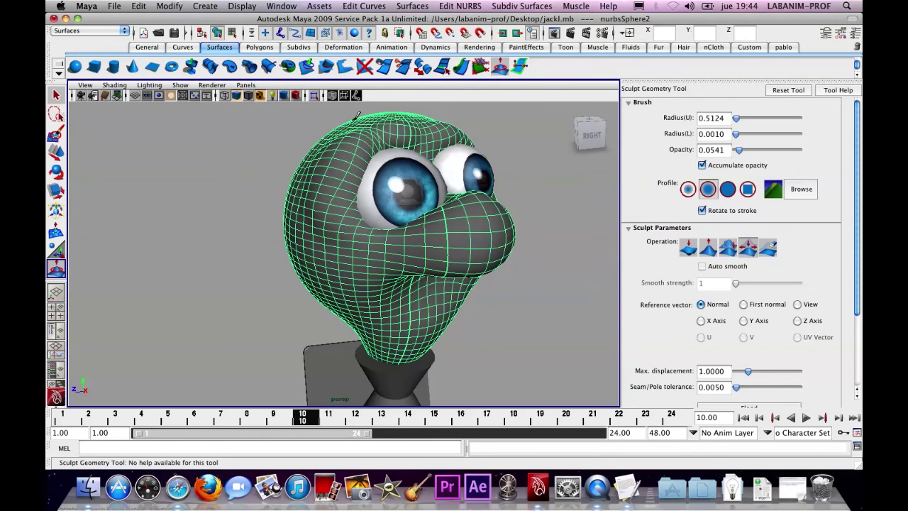
pyautogui.keyDown('alt'); pyautogui.moveTo(367, 134); pyautogui.dragTo(306, 168); pyautogui.keyUp('alt')
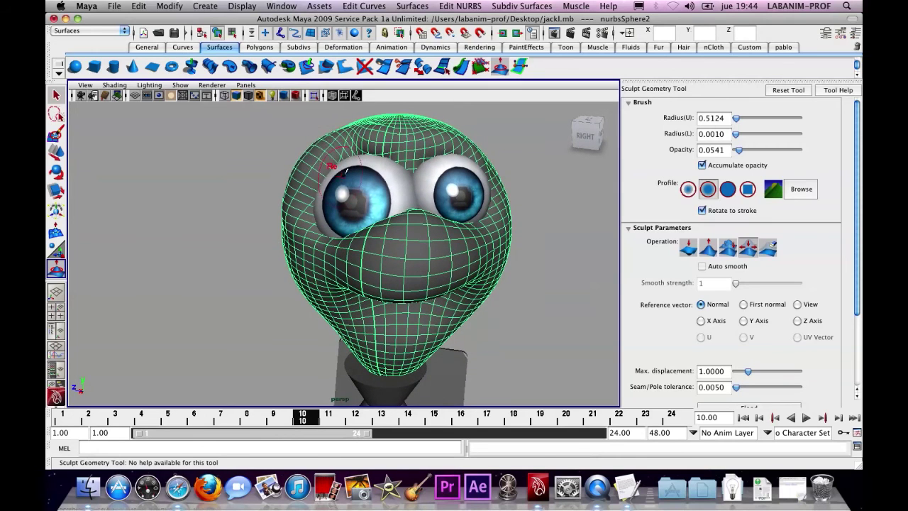
pyautogui.keyDown('alt'); pyautogui.moveTo(526, 183); pyautogui.dragTo(582, 180); pyautogui.keyUp('alt')
pyautogui.moveTo(305, 197); pyautogui.dragTo(330, 197)
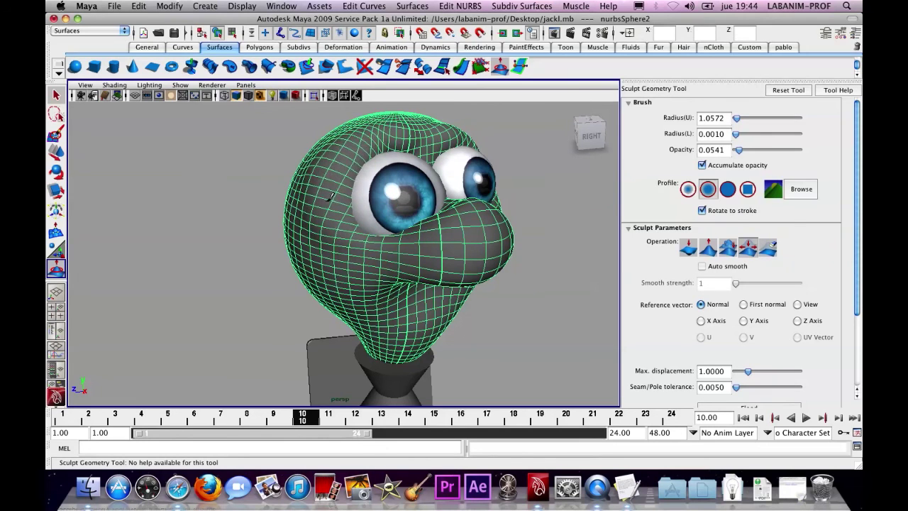
# Step: Deselect the head to inspect its shape from the other side, and resume the Sculpt Geometry Tool on it
pyautogui.click(56, 151)
pyautogui.click(152, 159)
pyautogui.keyDown('alt'); pyautogui.moveTo(333, 202); pyautogui.dragTo(234, 200); pyautogui.keyUp('alt')
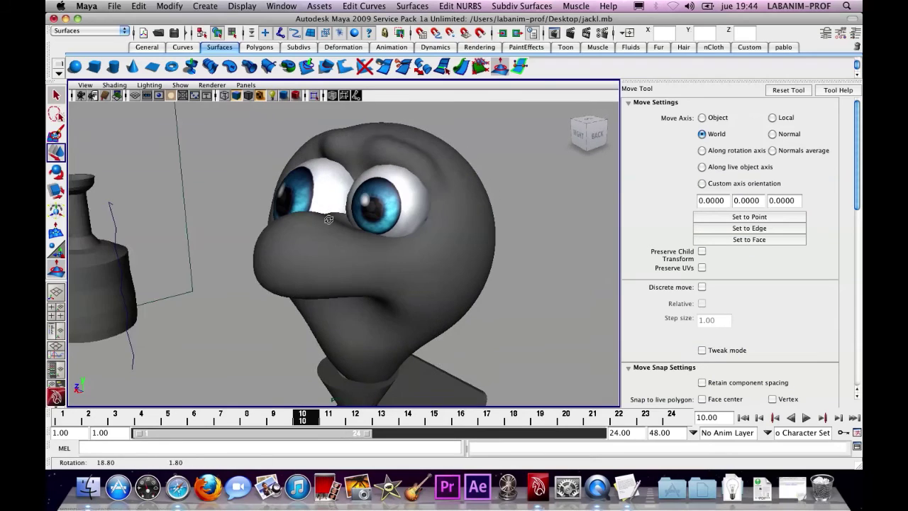
pyautogui.click(363, 183)
pyautogui.click(56, 268)
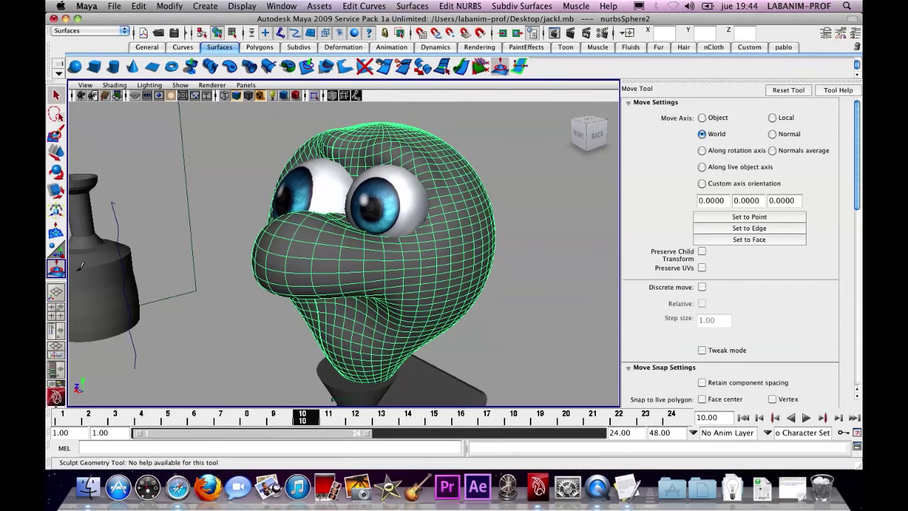
# Step: Pull out the brow area of the head above the eye and even out the surface with the Relax operation
pyautogui.keyDown('alt'); pyautogui.moveTo(454, 213); pyautogui.dragTo(383, 212); pyautogui.keyUp('alt')
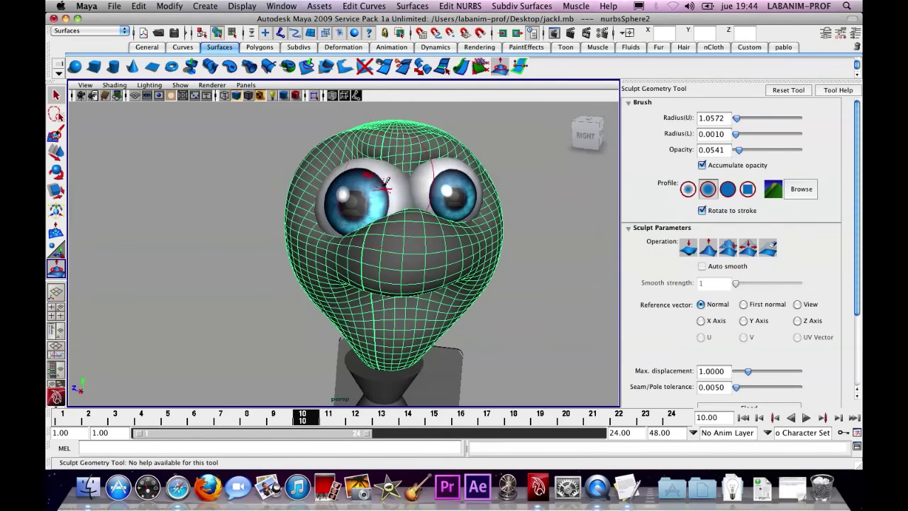
pyautogui.keyDown('alt'); pyautogui.moveTo(370, 139); pyautogui.dragTo(322, 142); pyautogui.keyUp('alt')
pyautogui.click(708, 246)
pyautogui.moveTo(449, 157)
pyautogui.mouseDown()
pyautogui.moveTo(426, 145)
pyautogui.moveTo(376, 149)
pyautogui.moveTo(446, 207)
pyautogui.mouseUp()
pyautogui.click(748, 246)
pyautogui.keyDown('alt'); pyautogui.moveTo(447, 153); pyautogui.dragTo(488, 210); pyautogui.keyUp('alt')
pyautogui.moveTo(317, 159)
pyautogui.mouseDown()
pyautogui.moveTo(295, 183)
pyautogui.moveTo(302, 227)
pyautogui.moveTo(321, 167)
pyautogui.mouseUp()
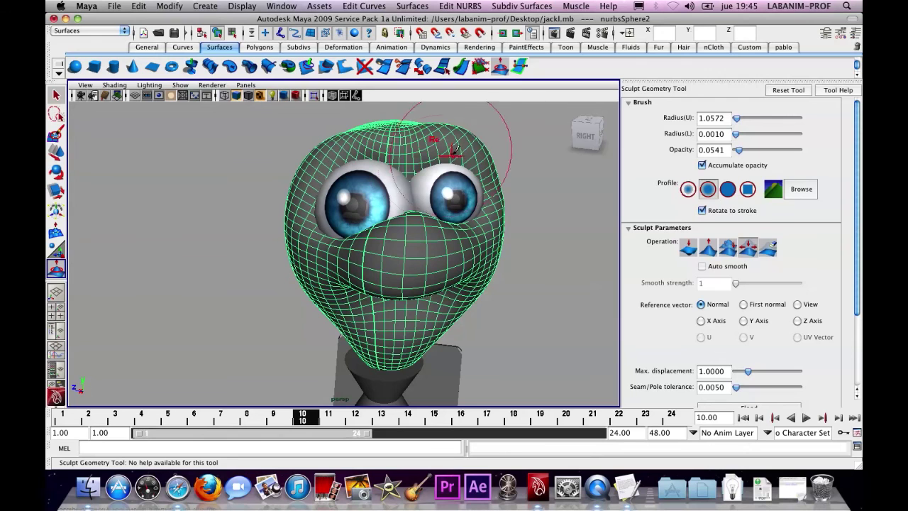
# Step: Smooth the head surface around the eyes with a smooth strength of 1
pyautogui.click(728, 247)
pyautogui.moveTo(540, 206)
pyautogui.keyDown('alt'); pyautogui.mouseDown()
pyautogui.moveTo(435, 179)
pyautogui.moveTo(457, 158)
pyautogui.mouseUp(); pyautogui.keyUp('alt')
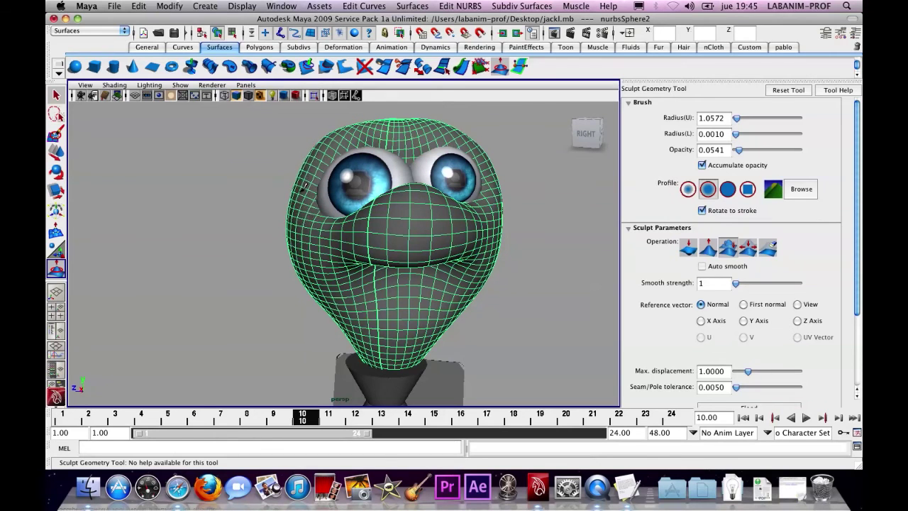
pyautogui.keyDown('alt'); pyautogui.moveTo(376, 256); pyautogui.dragTo(325, 242); pyautogui.keyUp('alt')
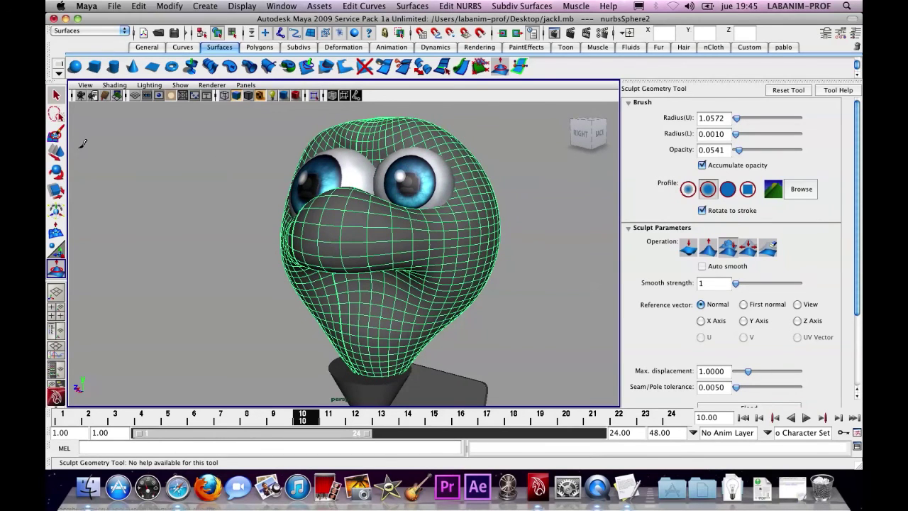
# Step: Leave the sculpt tool, deselect the head, and frame the whole character with the resolution gate shown
pyautogui.click(56, 151)
pyautogui.click(263, 195)
pyautogui.scroll(-3, 263, 199)
pyautogui.scroll(-5, 264, 198)
pyautogui.keyDown('alt'); pyautogui.moveTo(263, 198); pyautogui.dragTo(364, 210); pyautogui.keyUp('alt')
pyautogui.keyDown('alt'); pyautogui.moveTo(364, 210); pyautogui.dragTo(429, 199, button='right'); pyautogui.keyUp('alt')
pyautogui.keyDown('alt'); pyautogui.moveTo(430, 199); pyautogui.dragTo(416, 170, button='middle'); pyautogui.keyUp('alt')
pyautogui.keyDown('alt'); pyautogui.moveTo(416, 170); pyautogui.dragTo(394, 167, button='right'); pyautogui.keyUp('alt')
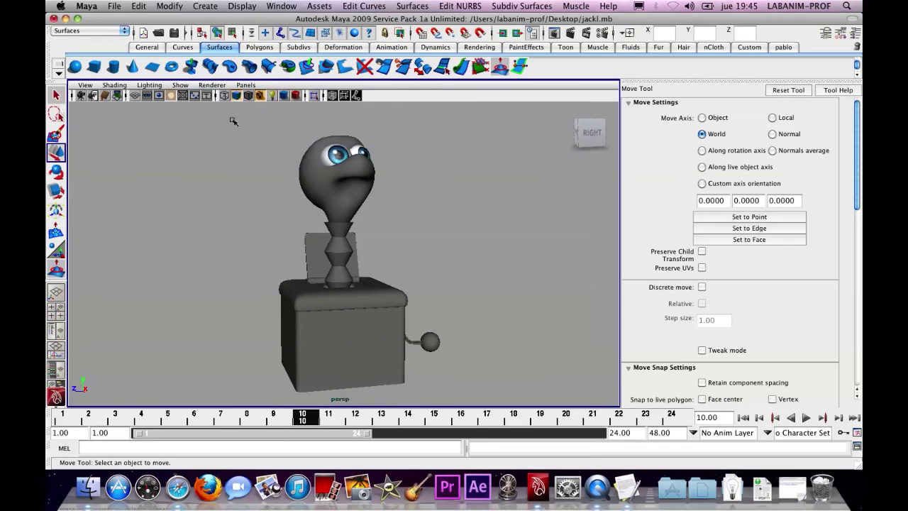
pyautogui.click(164, 97)
pyautogui.keyDown('alt'); pyautogui.moveTo(277, 159); pyautogui.dragTo(355, 196); pyautogui.keyUp('alt')
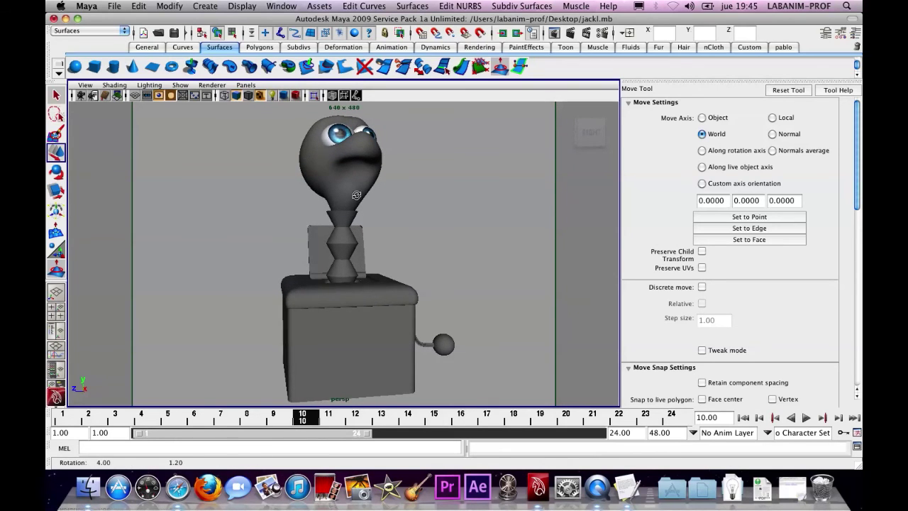
# Step: Group the head with both eyes, center the group's pivot, and deselect it
pyautogui.click(354, 198)
pyautogui.press('super+z')
pyautogui.click(374, 170)
pyautogui.press('super+g')
pyautogui.moveTo(314, 170); pyautogui.dragTo(428, 121)
pyautogui.press('super+z')
pyautogui.press('super+g')
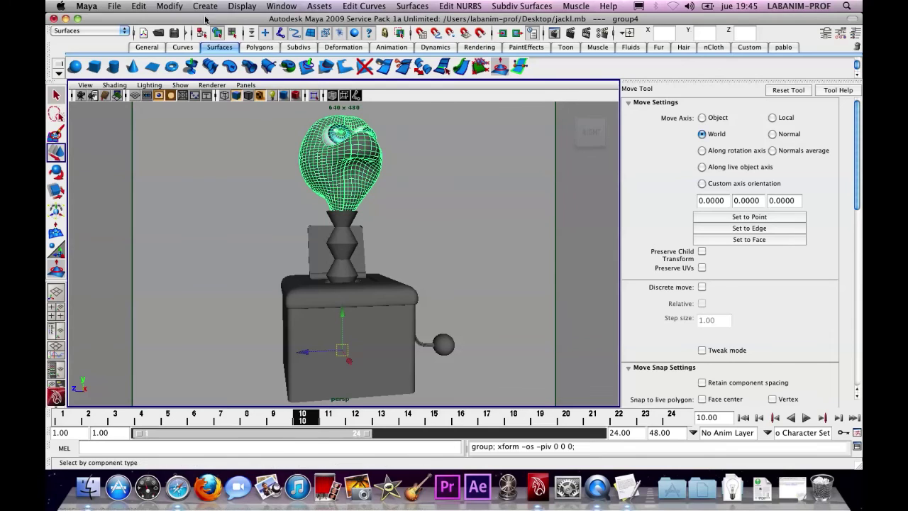
pyautogui.click(169, 6)
pyautogui.click(185, 132)
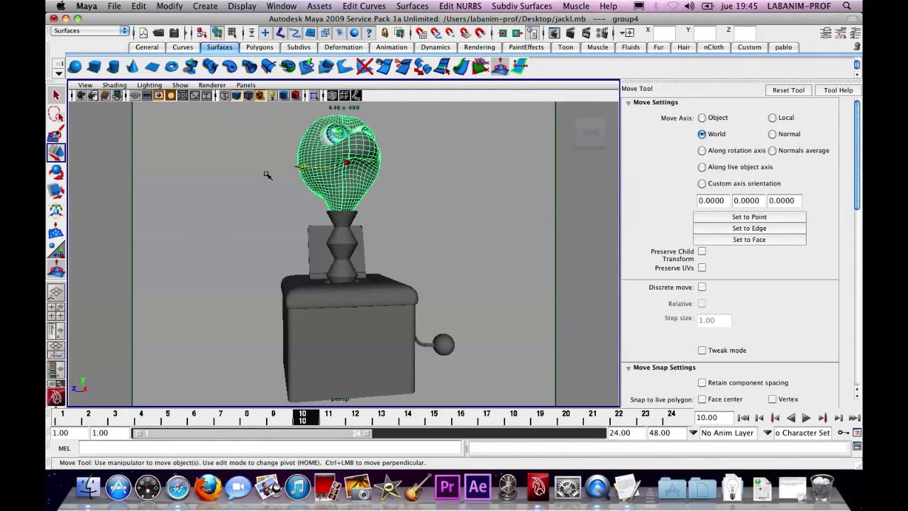
pyautogui.click(263, 172)
# Step: Show the Channel Box in place of the tool settings and clear the selection
pyautogui.keyDown('alt'); pyautogui.moveTo(337, 203); pyautogui.dragTo(316, 206); pyautogui.keyUp('alt')
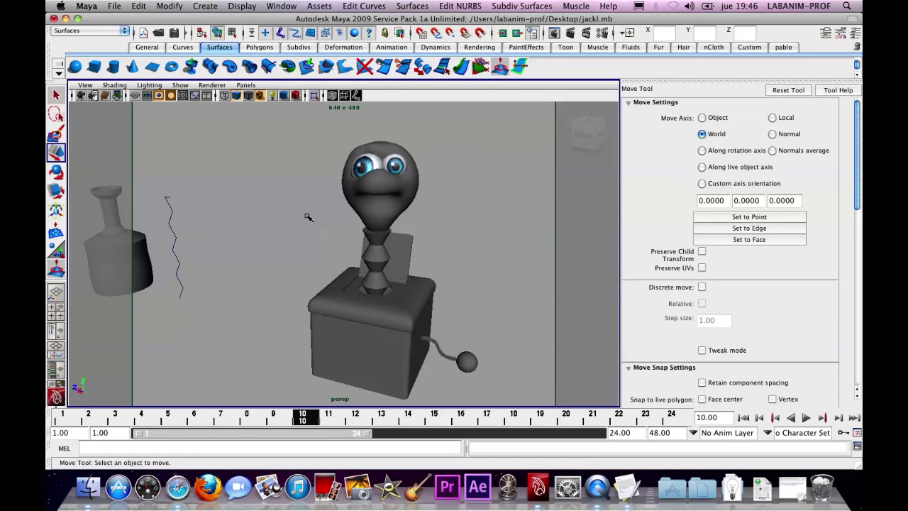
pyautogui.click(381, 188)
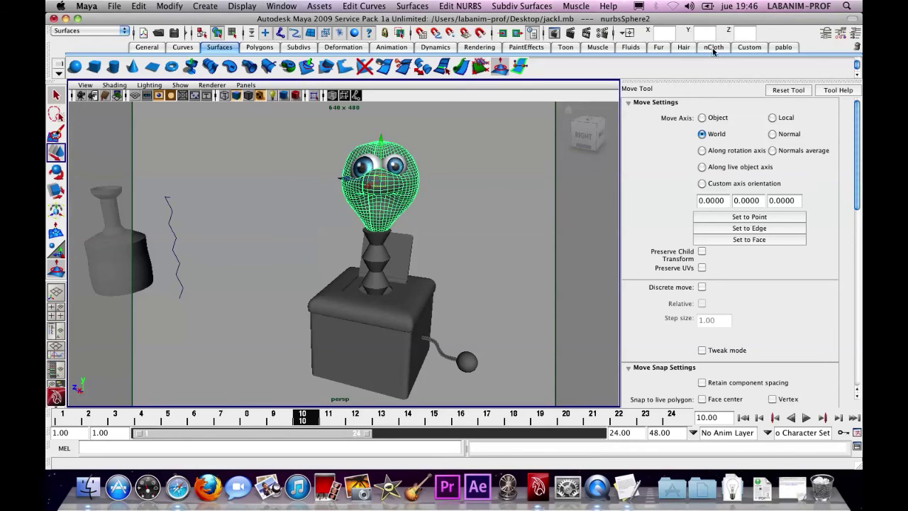
pyautogui.click(855, 32)
pyautogui.click(781, 210)
pyautogui.click(557, 219)
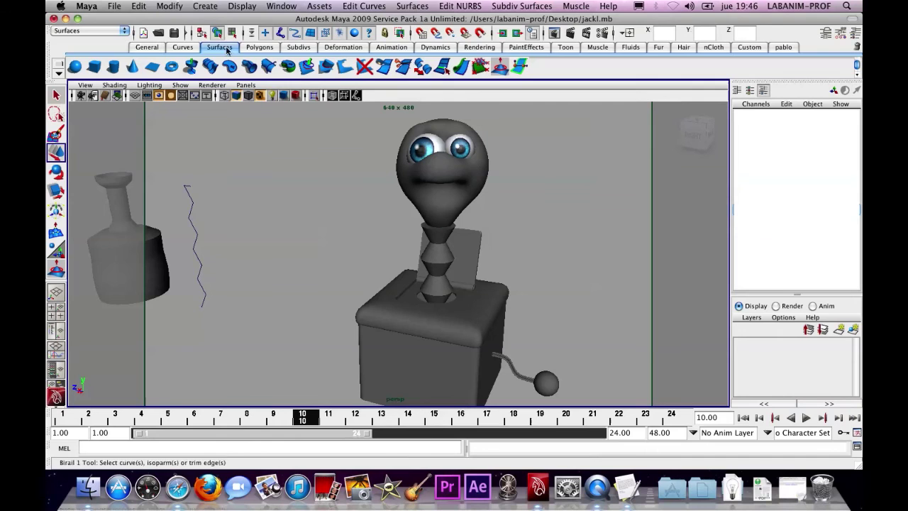
# Step: Create a NURBS sphere and place it beside the box at about -4.075, 4.817, -5.255
pyautogui.click(207, 6)
pyautogui.moveTo(234, 24)
pyautogui.click(363, 31)
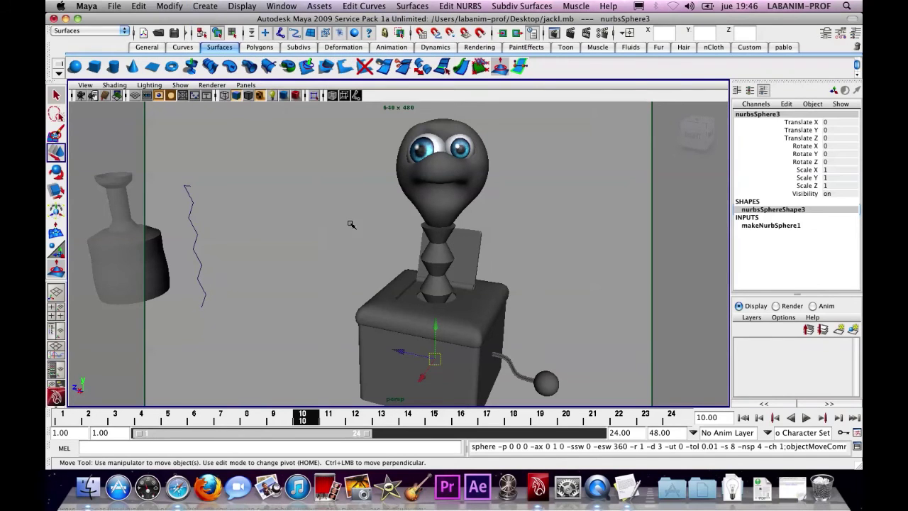
pyautogui.moveTo(444, 367); pyautogui.dragTo(566, 271)
# Step: Check the new sphere's sections and spans, and compare its surface density with the head's
pyautogui.click(770, 226)
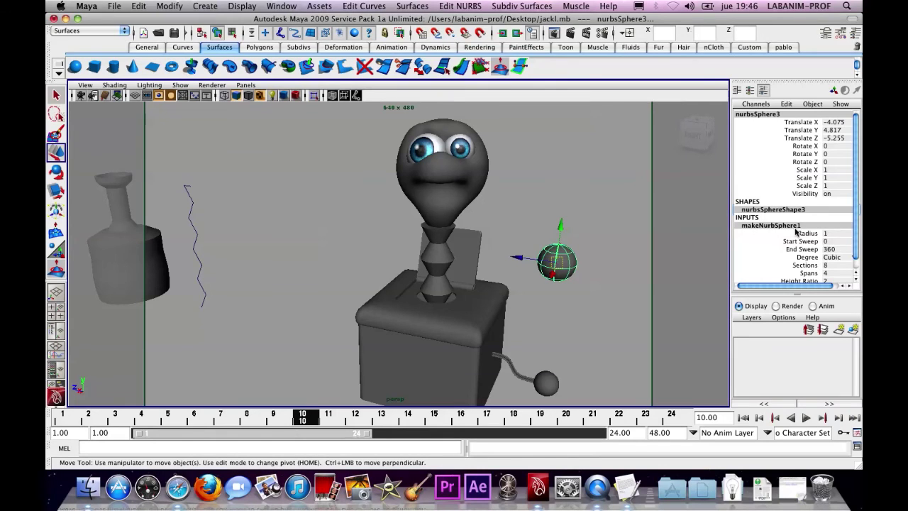
pyautogui.click(833, 268)
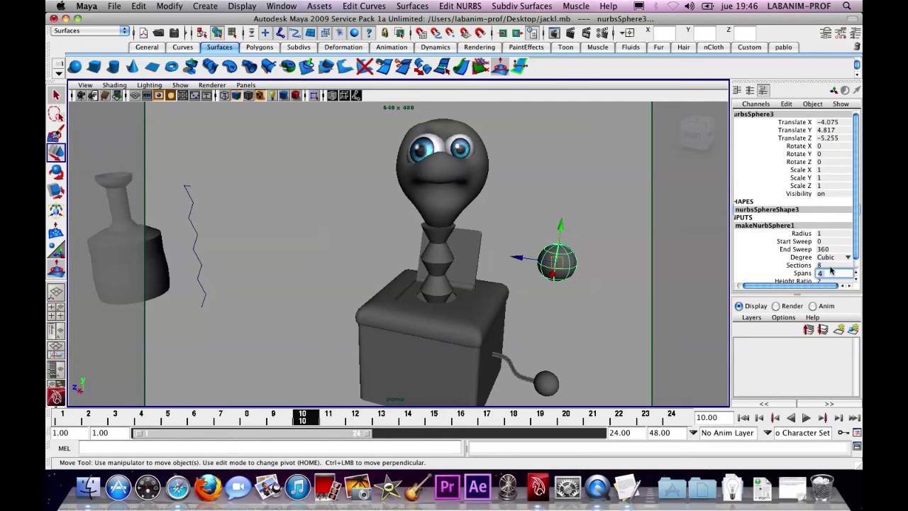
pyautogui.click(830, 275)
pyautogui.click(428, 173)
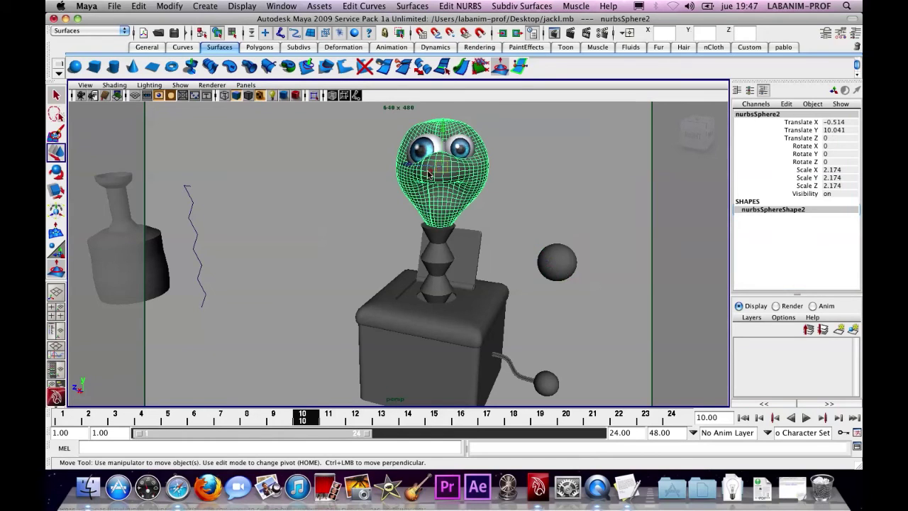
# Step: Scale the new NURBS sphere uniformly to about 3.044
pyautogui.click(557, 262)
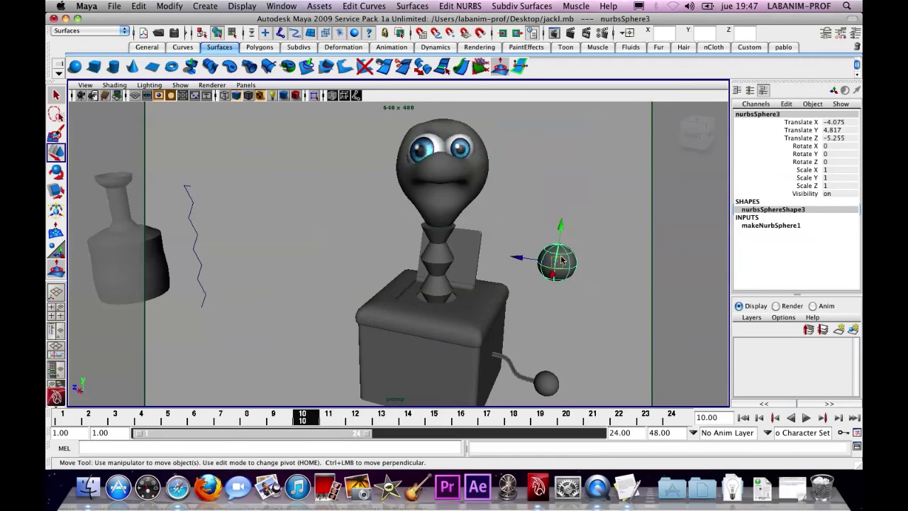
pyautogui.keyDown('alt'); pyautogui.moveTo(560, 264); pyautogui.dragTo(578, 270, button='right'); pyautogui.keyUp('alt')
pyautogui.keyDown('alt'); pyautogui.moveTo(578, 270); pyautogui.dragTo(671, 258); pyautogui.keyUp('alt')
pyautogui.press('r')
pyautogui.keyDown('alt'); pyautogui.moveTo(539, 212); pyautogui.dragTo(462, 229); pyautogui.keyUp('alt')
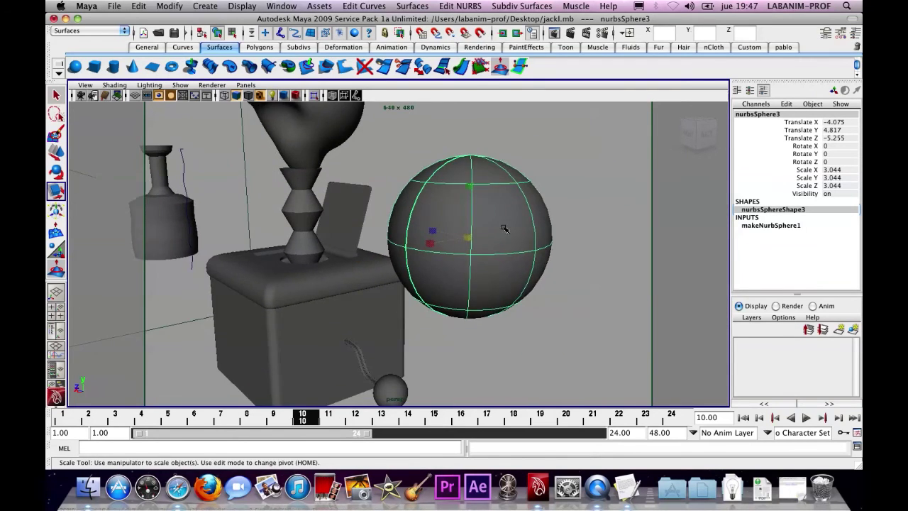
# Step: Set the sphere's sections and spans to 50
pyautogui.click(770, 225)
pyautogui.doubleClick(834, 265)
pyautogui.click(828, 273)
pyautogui.write('50')
pyautogui.press('Return')
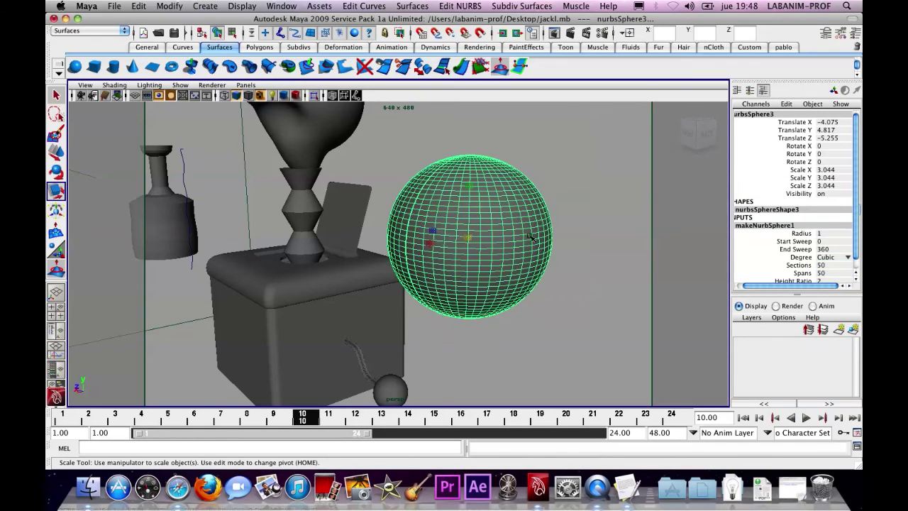
# Step: Move the dense sphere farther from the box, to about -4.846, 4.993, -10.602
pyautogui.keyDown('alt'); pyautogui.moveTo(398, 148); pyautogui.dragTo(453, 148, button='middle'); pyautogui.keyUp('alt')
pyautogui.click(453, 148)
pyautogui.click(500, 225)
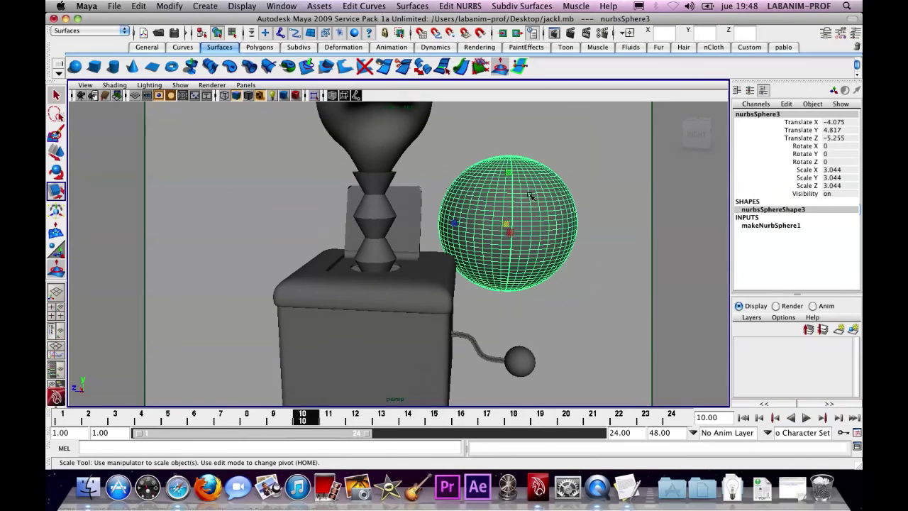
pyautogui.keyDown('alt'); pyautogui.moveTo(500, 225); pyautogui.dragTo(439, 226, button='middle'); pyautogui.keyUp('alt')
pyautogui.press('w')
pyautogui.moveTo(439, 226); pyautogui.dragTo(461, 220)
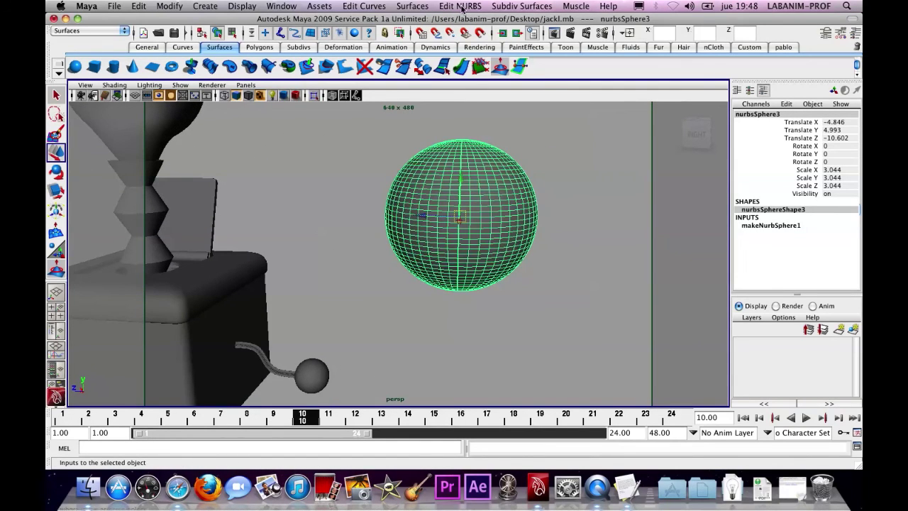
# Step: Start the Sculpt Geometry Tool on the sphere with its settings open, using zero brush opacity and the Push operation
pyautogui.click(462, 7)
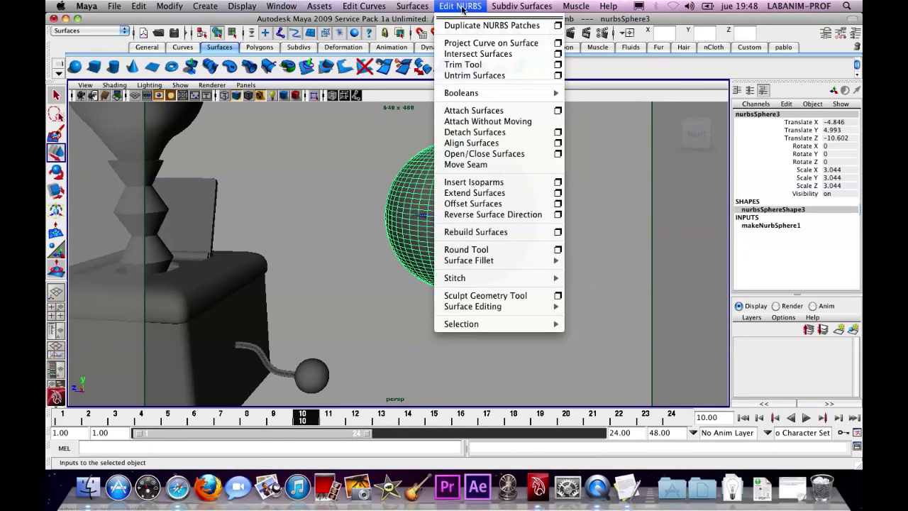
pyautogui.click(558, 296)
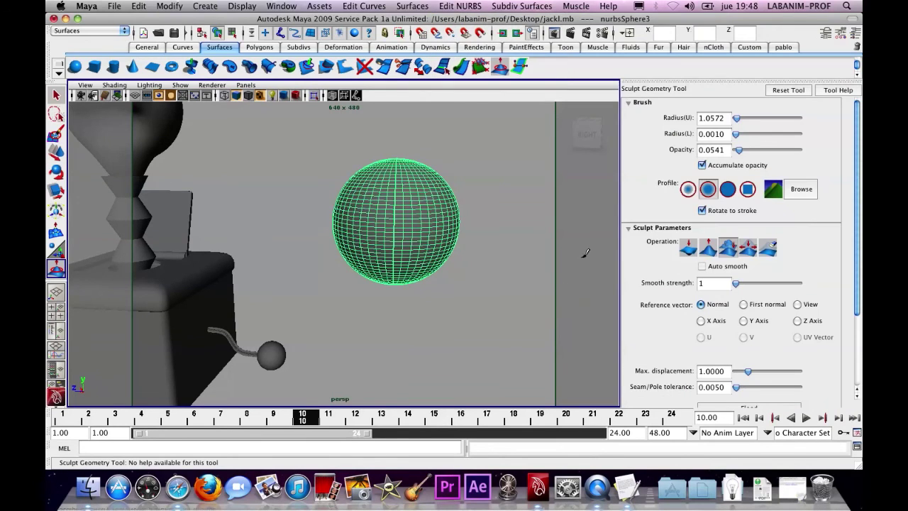
pyautogui.moveTo(740, 151)
pyautogui.mouseDown()
pyautogui.moveTo(772, 153)
pyautogui.moveTo(735, 153)
pyautogui.mouseUp()
pyautogui.click(686, 253)
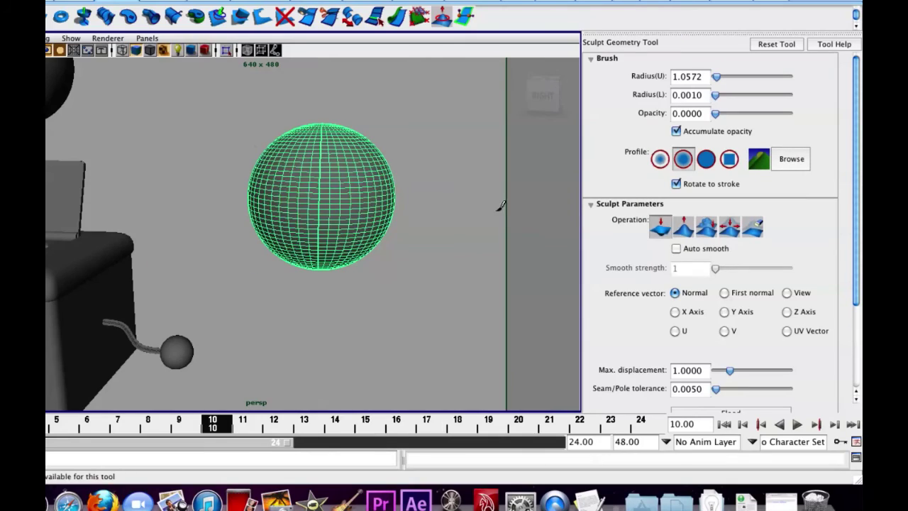
# Step: Try push strokes on the sphere at 0.5225 opacity and at a higher opacity, undoing each one
pyautogui.moveTo(741, 114); pyautogui.dragTo(753, 114)
pyautogui.moveTo(305, 174)
pyautogui.mouseDown()
pyautogui.moveTo(323, 179)
pyautogui.moveTo(328, 200)
pyautogui.moveTo(355, 192)
pyautogui.moveTo(340, 186)
pyautogui.mouseUp()
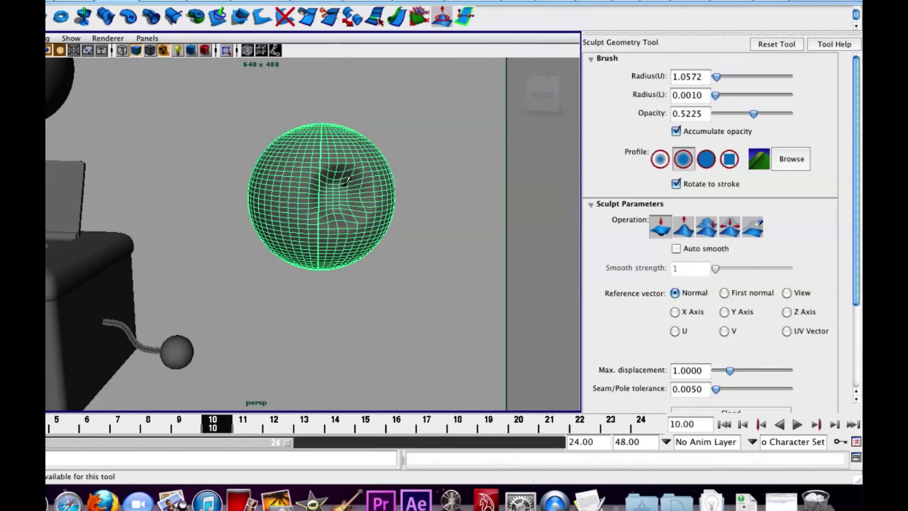
pyautogui.press('z')
pyautogui.moveTo(754, 114); pyautogui.dragTo(808, 116)
pyautogui.moveTo(345, 190)
pyautogui.mouseDown()
pyautogui.moveTo(351, 183)
pyautogui.moveTo(355, 191)
pyautogui.mouseUp()
pyautogui.press('z')
# Step: Push a dent into the sphere at 0.8559 brush opacity, and switch the sculpt operation to Pull
pyautogui.moveTo(787, 113); pyautogui.dragTo(722, 116)
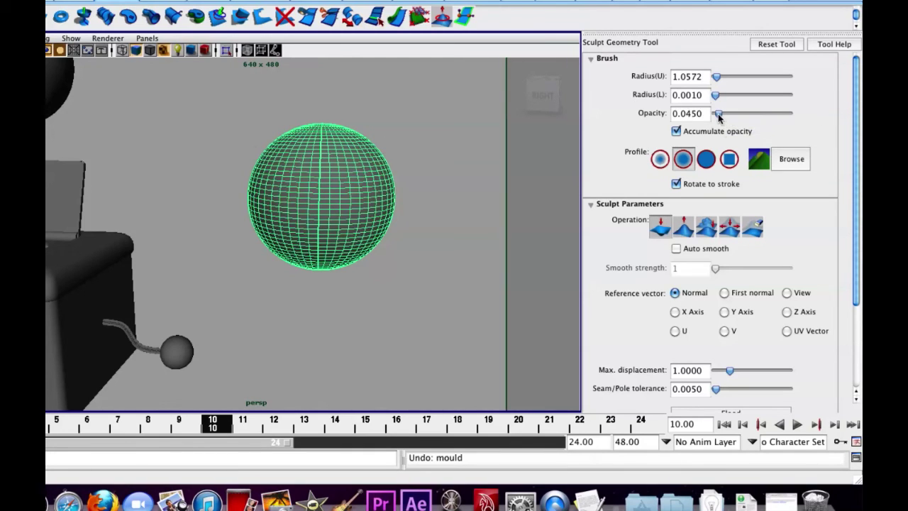
pyautogui.moveTo(344, 202)
pyautogui.keyDown('alt'); pyautogui.mouseDown()
pyautogui.moveTo(430, 219)
pyautogui.moveTo(383, 217)
pyautogui.mouseUp(); pyautogui.keyUp('alt')
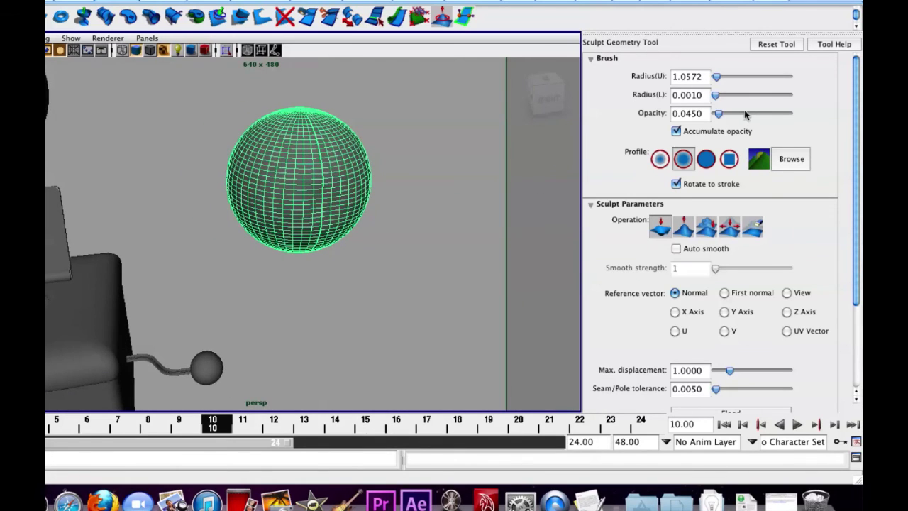
pyautogui.moveTo(325, 198)
pyautogui.mouseDown()
pyautogui.moveTo(344, 212)
pyautogui.moveTo(330, 197)
pyautogui.mouseUp()
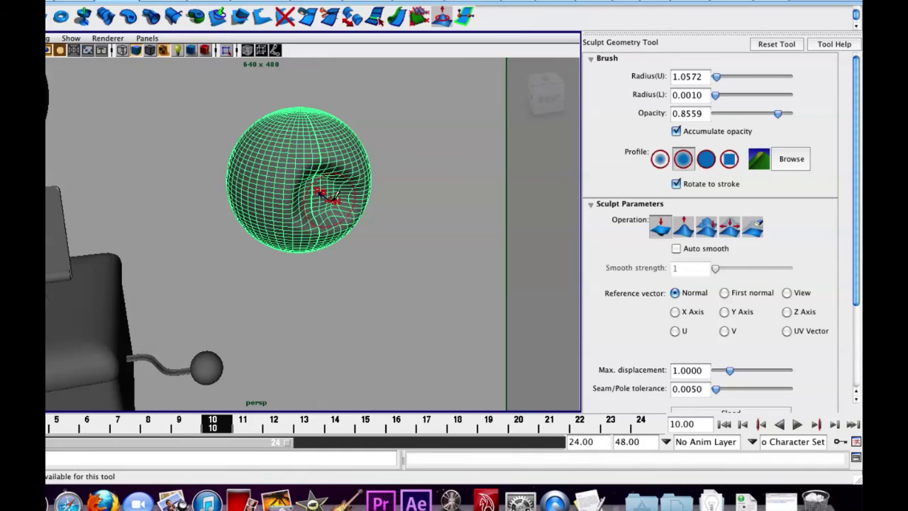
pyautogui.click(683, 226)
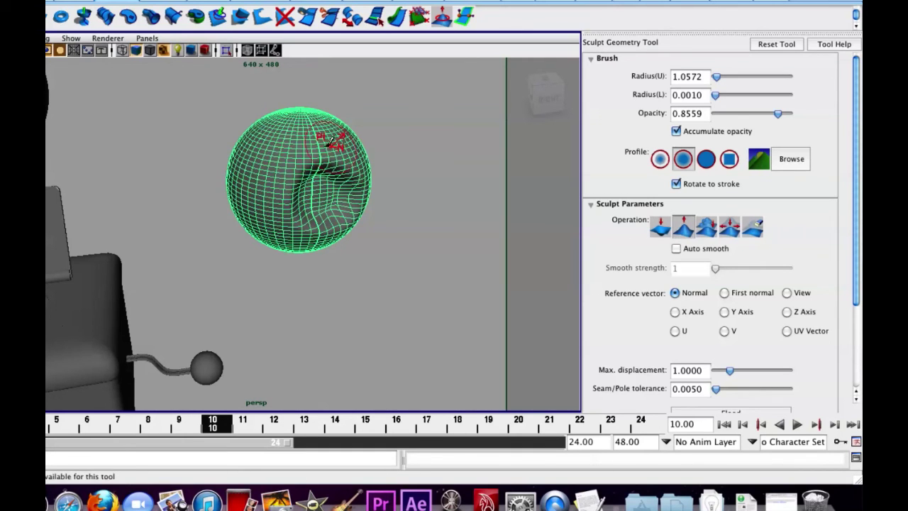
# Step: Pull a bump out of the sphere above the dent, and smooth the sculpted area with the Smooth operation
pyautogui.moveTo(275, 145)
pyautogui.mouseDown()
pyautogui.moveTo(256, 157)
pyautogui.moveTo(268, 149)
pyautogui.moveTo(279, 163)
pyautogui.moveTo(288, 152)
pyautogui.moveTo(337, 175)
pyautogui.mouseUp()
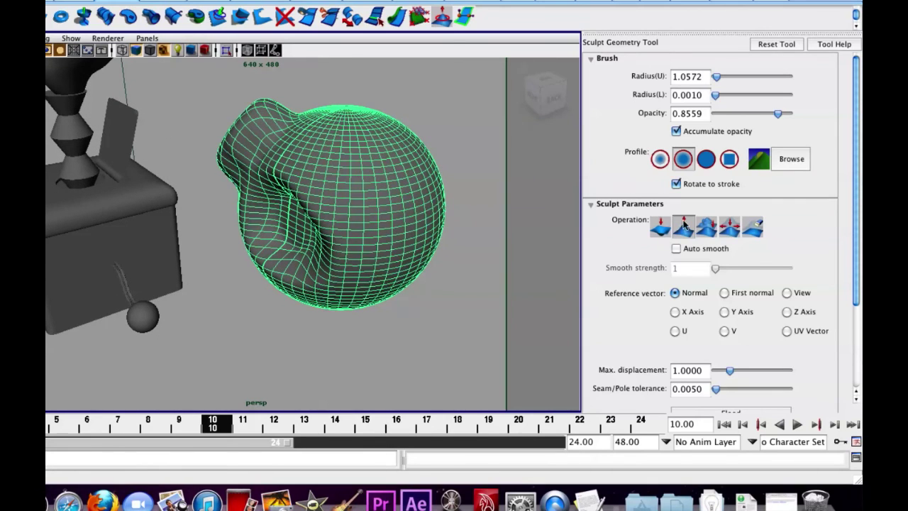
pyautogui.click(707, 226)
pyautogui.moveTo(326, 170)
pyautogui.keyDown('alt'); pyautogui.mouseDown()
pyautogui.moveTo(355, 146)
pyautogui.moveTo(310, 129)
pyautogui.moveTo(333, 156)
pyautogui.moveTo(341, 125)
pyautogui.moveTo(326, 120)
pyautogui.moveTo(304, 149)
pyautogui.moveTo(332, 176)
pyautogui.moveTo(335, 167)
pyautogui.moveTo(305, 146)
pyautogui.moveTo(311, 167)
pyautogui.moveTo(326, 121)
pyautogui.moveTo(433, 213)
pyautogui.moveTo(411, 235)
pyautogui.moveTo(401, 213)
pyautogui.moveTo(432, 203)
pyautogui.mouseUp(); pyautogui.keyUp('alt')
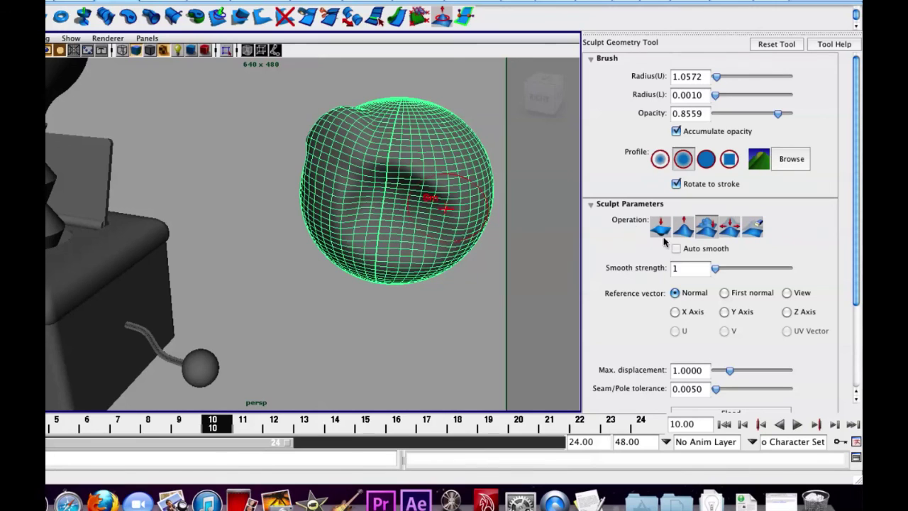
# Step: Relax the sculpted dent with the Relax operation, and delete the practice sphere
pyautogui.click(729, 225)
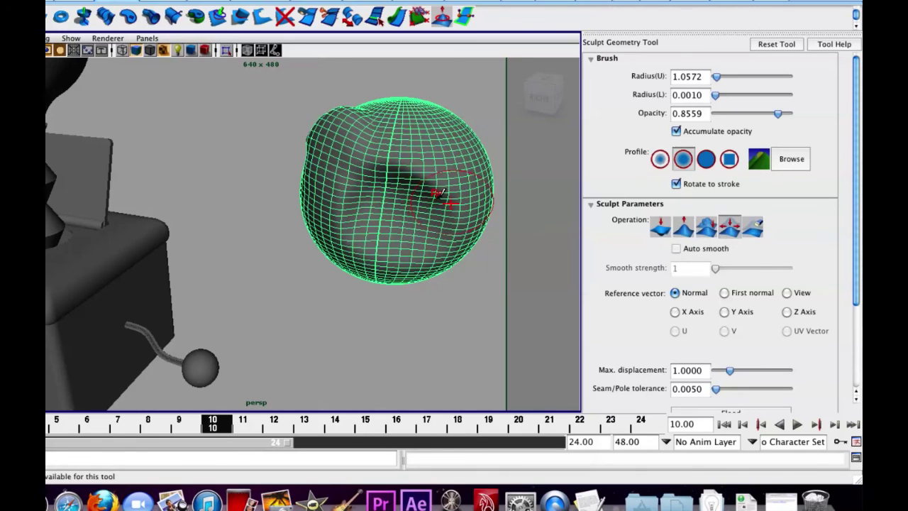
pyautogui.moveTo(431, 195)
pyautogui.mouseDown()
pyautogui.moveTo(383, 205)
pyautogui.moveTo(345, 180)
pyautogui.moveTo(399, 211)
pyautogui.moveTo(411, 230)
pyautogui.moveTo(399, 221)
pyautogui.mouseUp()
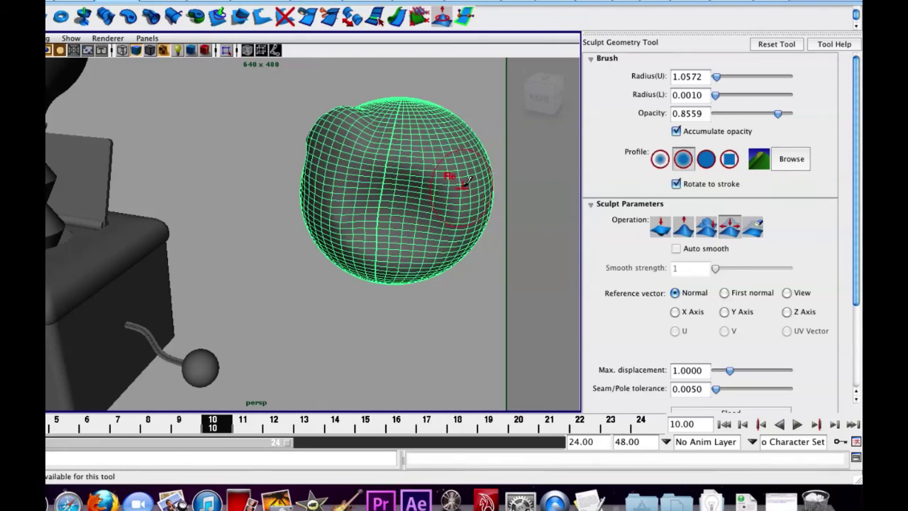
pyautogui.press('Delete')
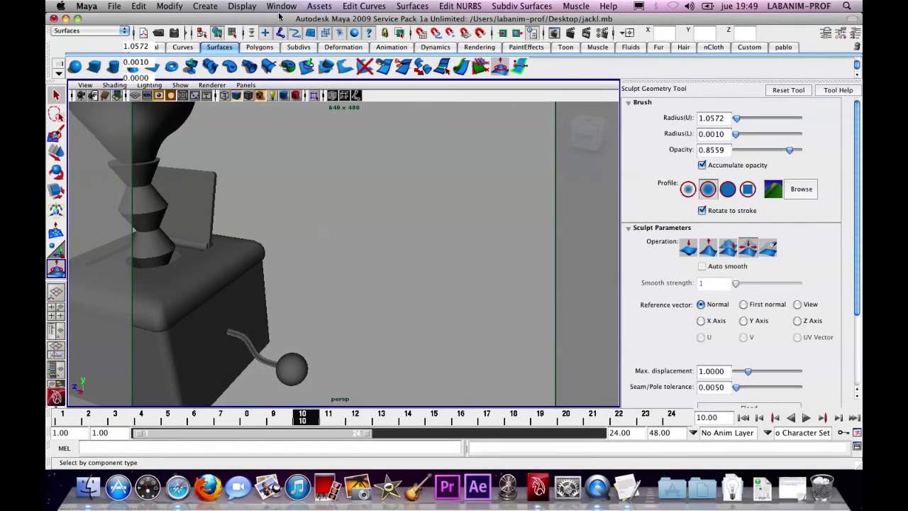
# Step: Create a NURBS half-sphere with an end sweep angle of 180
pyautogui.click(205, 6)
pyautogui.moveTo(234, 26)
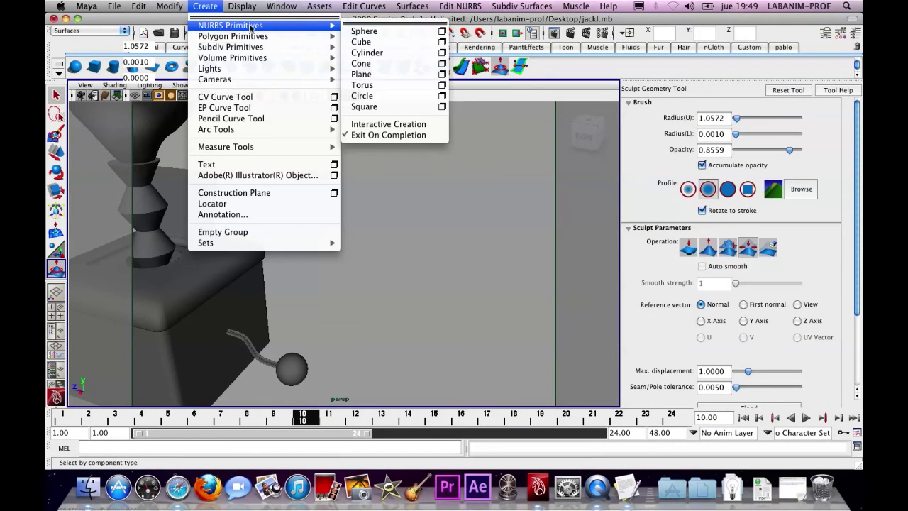
pyautogui.click(440, 32)
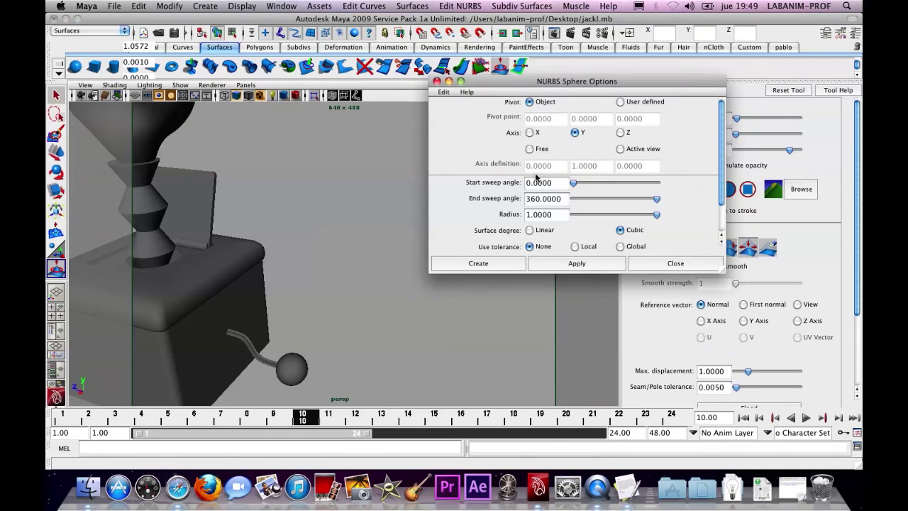
pyautogui.doubleClick(547, 199)
pyautogui.write('1')
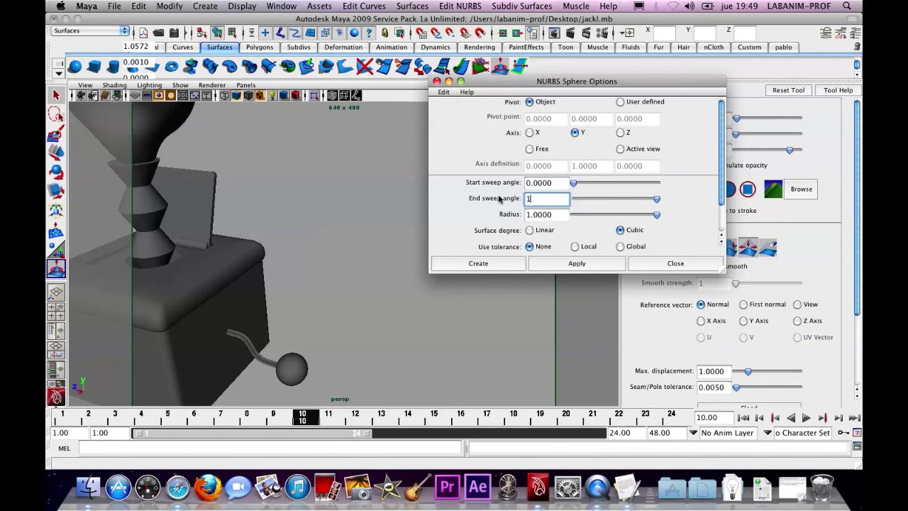
pyautogui.write('80')
pyautogui.click(478, 263)
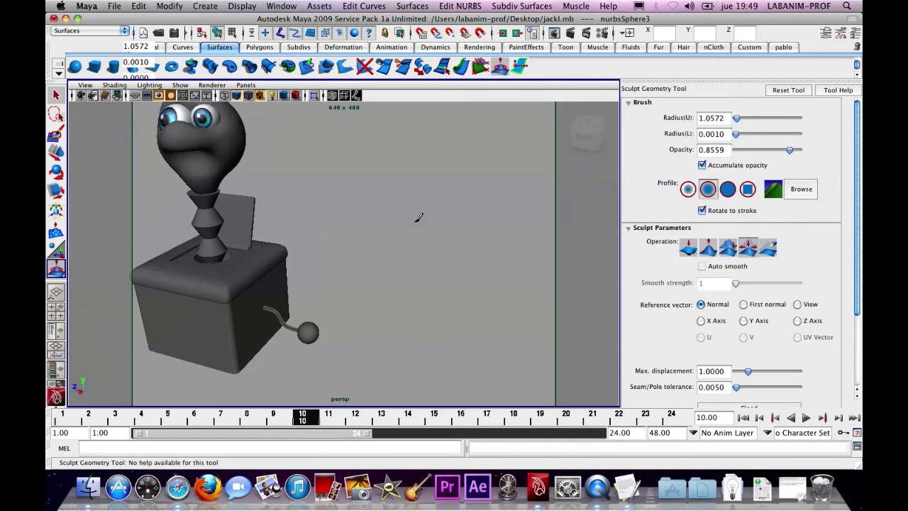
# Step: Move the half-sphere out of the box to about -5.957, 3.622, -11.075
pyautogui.press('w')
pyautogui.moveTo(223, 317); pyautogui.dragTo(425, 245)
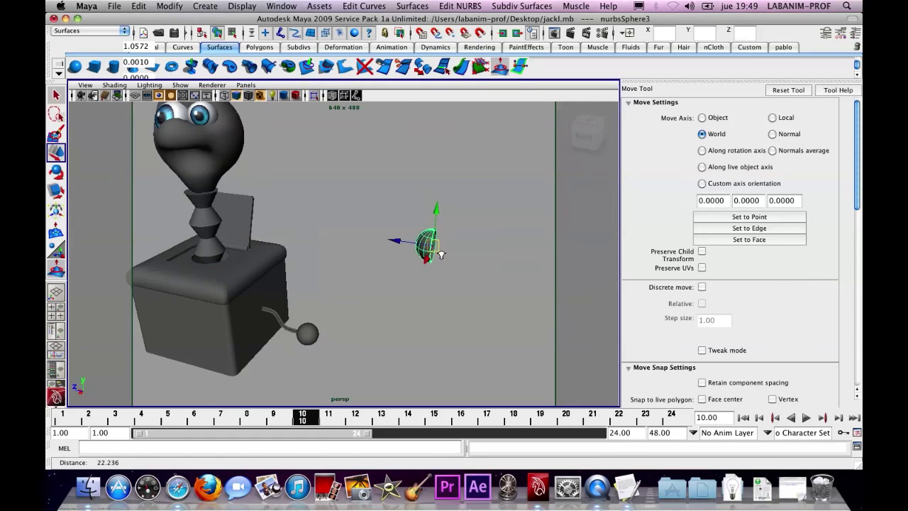
pyautogui.keyDown('alt'); pyautogui.moveTo(425, 245); pyautogui.dragTo(840, 60, button='right'); pyautogui.keyUp('alt')
# Step: Increase the half-sphere's sections and spans together in its construction history
pyautogui.click(856, 33)
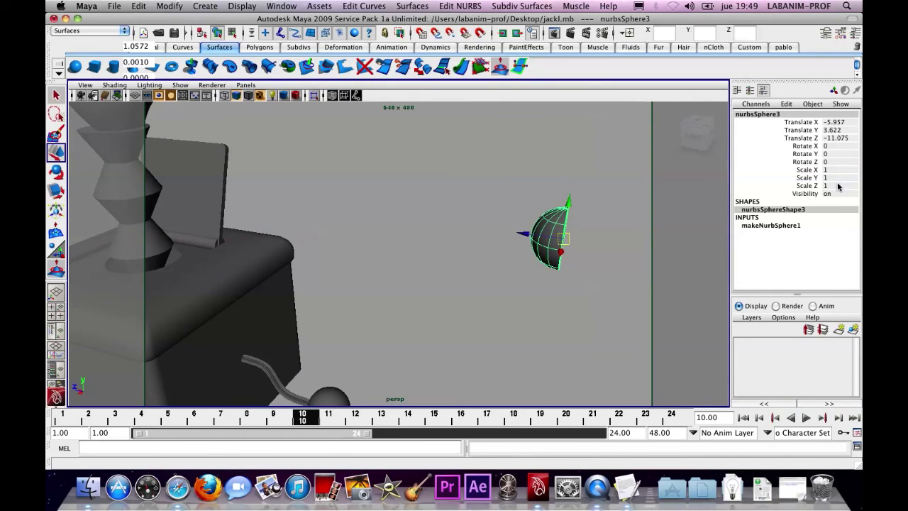
pyautogui.click(771, 225)
pyautogui.click(831, 273)
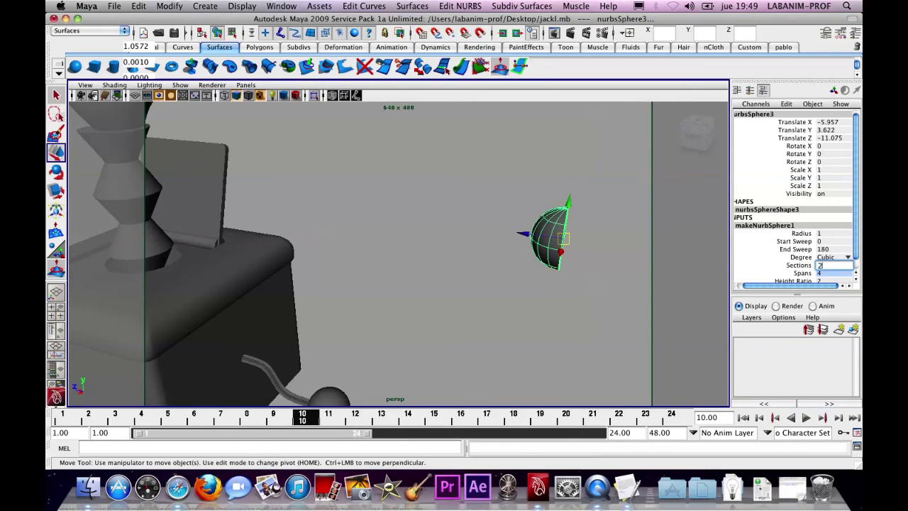
pyautogui.press('Return')
# Step: Start the Sculpt Geometry Tool on the dense half-sphere with its settings open
pyautogui.keyDown('alt'); pyautogui.moveTo(573, 239); pyautogui.dragTo(424, 255); pyautogui.keyUp('alt')
pyautogui.keyDown('alt'); pyautogui.moveTo(424, 255); pyautogui.dragTo(445, 207, button='right'); pyautogui.keyUp('alt')
pyautogui.press('w')
pyautogui.keyDown('alt'); pyautogui.moveTo(447, 204); pyautogui.dragTo(527, 208); pyautogui.keyUp('alt')
pyautogui.click(461, 6)
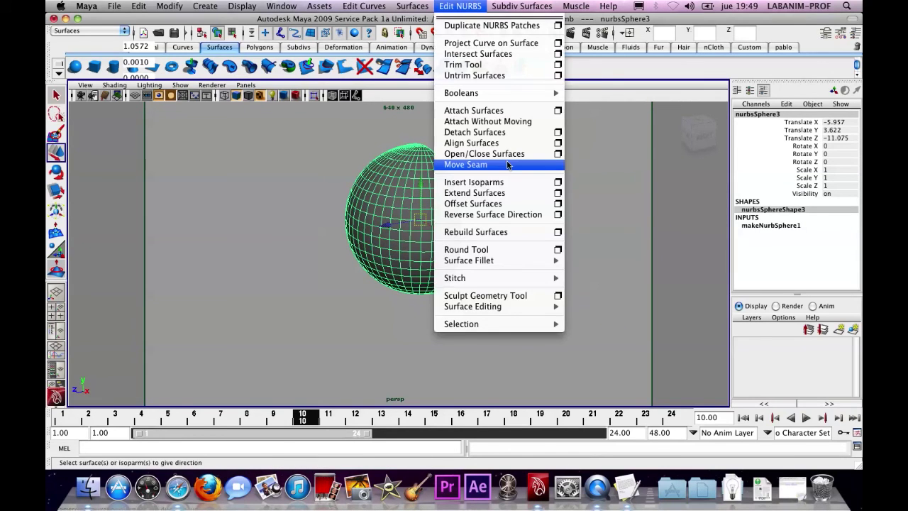
pyautogui.click(558, 295)
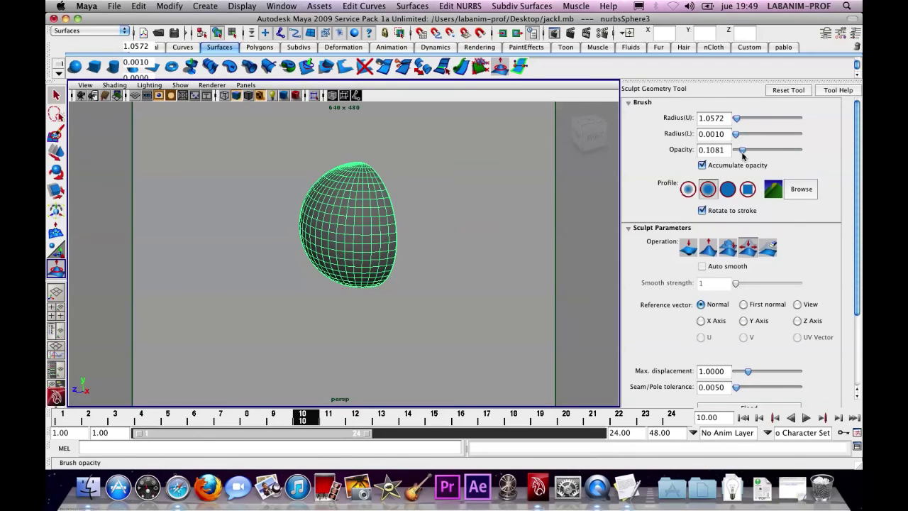
# Step: Set the brush to 0.5766 opacity with the Pull operation, and reduce its upper radius to 0.4123
pyautogui.moveTo(767, 152); pyautogui.dragTo(771, 151)
pyautogui.click(708, 246)
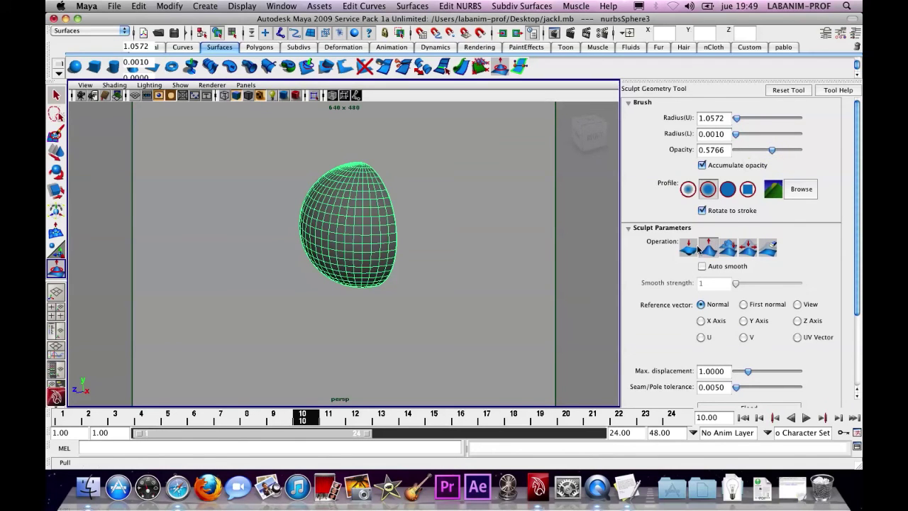
pyautogui.hotkey('ctrl', 'z')
pyautogui.hotkey('shift', 'z')
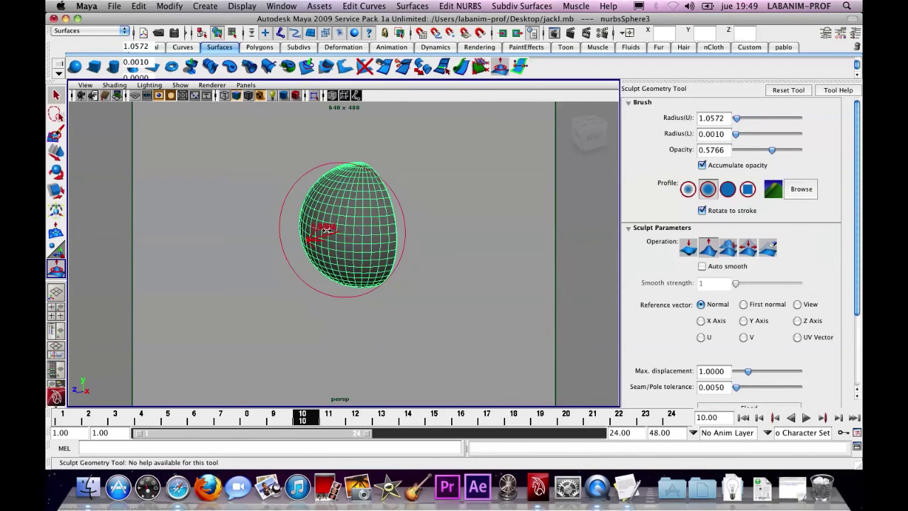
pyautogui.moveTo(291, 229)
pyautogui.mouseDown()
pyautogui.moveTo(379, 221)
pyautogui.moveTo(275, 220)
pyautogui.moveTo(410, 219)
pyautogui.moveTo(341, 228)
pyautogui.moveTo(413, 233)
pyautogui.moveTo(178, 240)
pyautogui.moveTo(402, 243)
pyautogui.moveTo(273, 239)
pyautogui.moveTo(371, 240)
pyautogui.moveTo(305, 240)
pyautogui.moveTo(361, 240)
pyautogui.moveTo(314, 239)
pyautogui.moveTo(323, 238)
pyautogui.mouseUp()
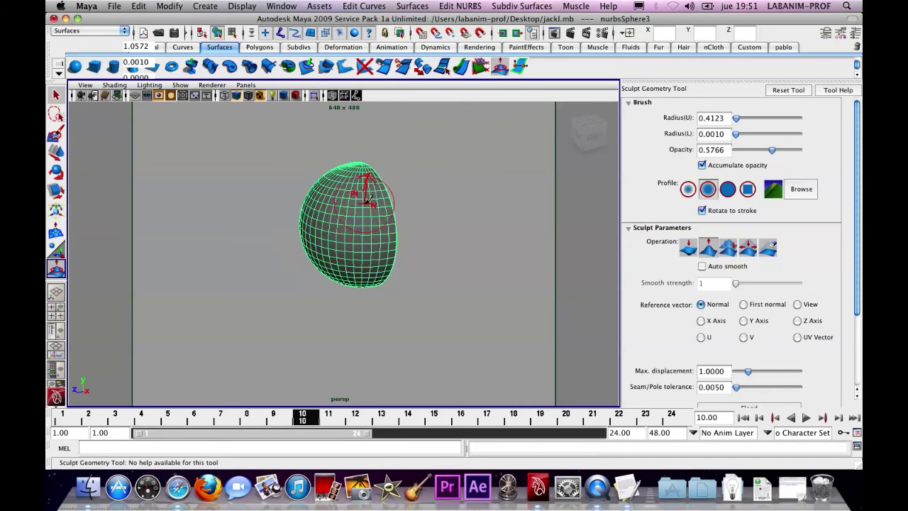
# Step: Try a Push stroke on the half-sphere at full brush opacity, 1.0000, and undo it
pyautogui.scroll(-5, 367, 230)
pyautogui.keyDown('alt'); pyautogui.moveTo(426, 237); pyautogui.dragTo(504, 245, button='right'); pyautogui.keyUp('alt')
pyautogui.keyDown('alt'); pyautogui.moveTo(420, 219); pyautogui.dragTo(358, 220); pyautogui.keyUp('alt')
pyautogui.keyDown('alt'); pyautogui.moveTo(358, 220); pyautogui.dragTo(458, 189, button='middle'); pyautogui.keyUp('alt')
pyautogui.keyDown('alt'); pyautogui.moveTo(277, 261); pyautogui.dragTo(324, 232, button='middle'); pyautogui.keyUp('alt')
pyautogui.keyDown('alt'); pyautogui.moveTo(418, 226); pyautogui.dragTo(487, 231, button='right'); pyautogui.keyUp('alt')
pyautogui.keyDown('alt'); pyautogui.moveTo(487, 232); pyautogui.dragTo(454, 232); pyautogui.keyUp('alt')
pyautogui.keyDown('alt'); pyautogui.moveTo(454, 232); pyautogui.dragTo(316, 249, button='middle'); pyautogui.keyUp('alt')
pyautogui.keyDown('alt'); pyautogui.moveTo(315, 249); pyautogui.dragTo(436, 263, button='right'); pyautogui.keyUp('alt')
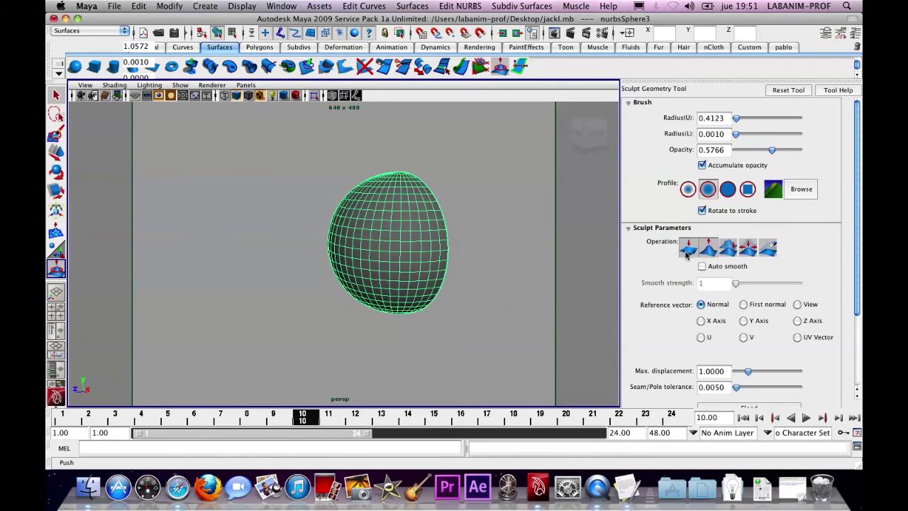
pyautogui.moveTo(741, 154); pyautogui.dragTo(801, 152)
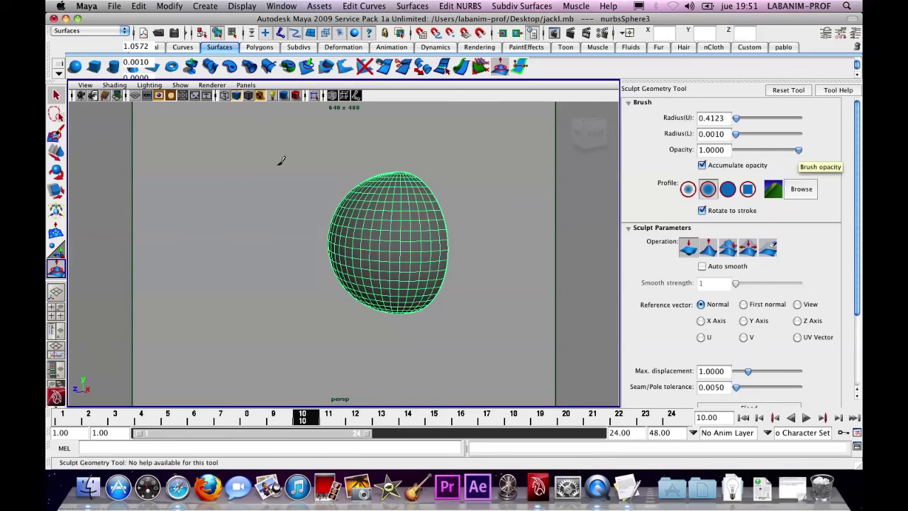
pyautogui.moveTo(333, 206)
pyautogui.mouseDown()
pyautogui.moveTo(373, 236)
pyautogui.moveTo(367, 264)
pyautogui.mouseUp()
pyautogui.press('z')
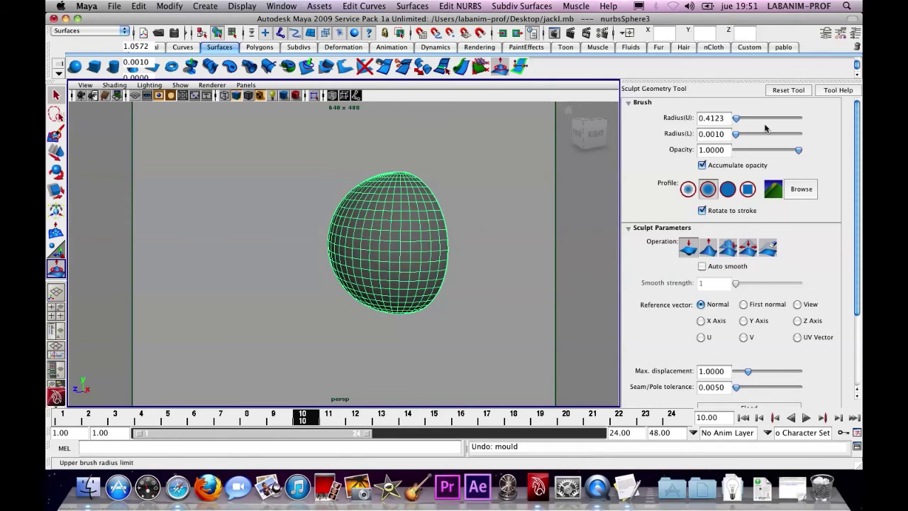
# Step: Try a Push stroke on the half-sphere at 0.0270 brush opacity, and undo it
pyautogui.moveTo(742, 152); pyautogui.dragTo(738, 152)
pyautogui.moveTo(387, 209)
pyautogui.mouseDown()
pyautogui.moveTo(369, 217)
pyautogui.moveTo(373, 237)
pyautogui.mouseUp()
pyautogui.press('z')
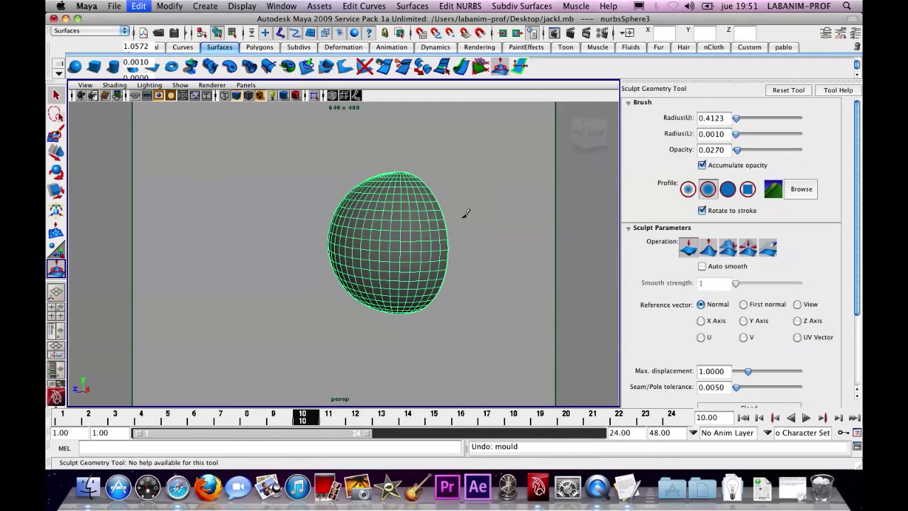
# Step: Try a Pull stroke on the half-sphere at a higher brush opacity, and undo it
pyautogui.click(709, 249)
pyautogui.click(762, 153)
pyautogui.click(365, 206)
pyautogui.press('z')
# Step: Pull a long protrusion out of the half-sphere's curved side at 0.0631 brush opacity, undoing a first attempt
pyautogui.click(740, 151)
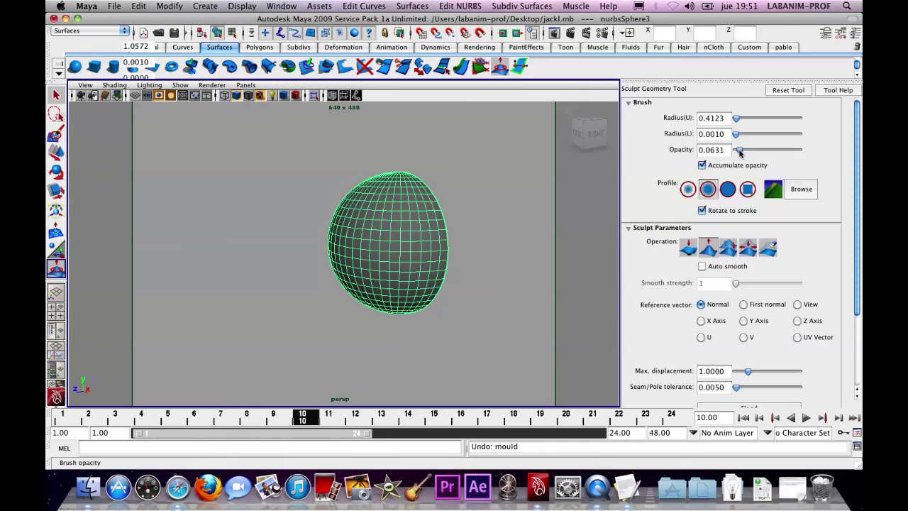
pyautogui.moveTo(371, 228); pyautogui.dragTo(361, 237)
pyautogui.press('super+z')
pyautogui.click(716, 248)
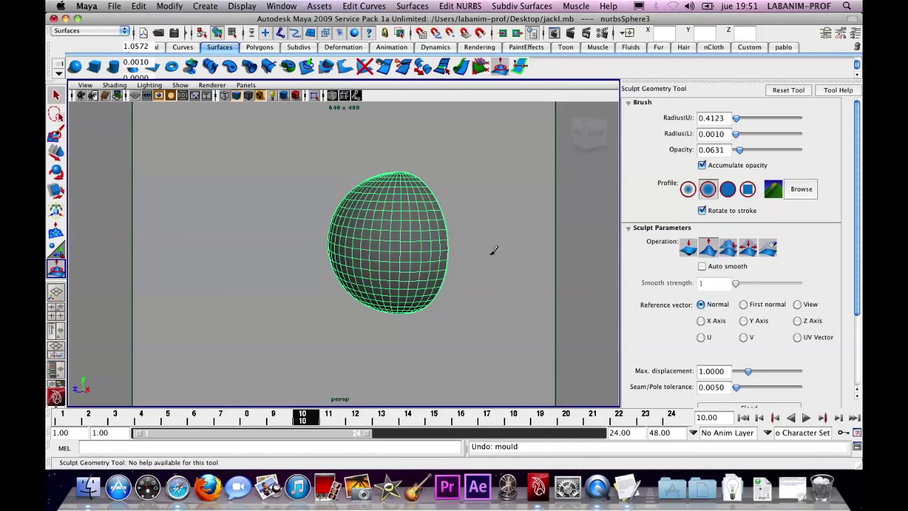
pyautogui.moveTo(364, 204)
pyautogui.mouseDown()
pyautogui.moveTo(376, 227)
pyautogui.moveTo(368, 241)
pyautogui.mouseUp()
# Step: Try the Smooth operation on the protruding surface near the half-sphere's open rim, and undo the stroke
pyautogui.click(728, 247)
pyautogui.moveTo(484, 237)
pyautogui.keyDown('alt'); pyautogui.mouseDown()
pyautogui.moveTo(405, 223)
pyautogui.moveTo(355, 243)
pyautogui.moveTo(304, 239)
pyautogui.moveTo(340, 261)
pyautogui.moveTo(332, 259)
pyautogui.mouseUp(); pyautogui.keyUp('alt')
pyautogui.keyDown('alt'); pyautogui.moveTo(332, 258); pyautogui.dragTo(270, 239, button='middle'); pyautogui.keyUp('alt')
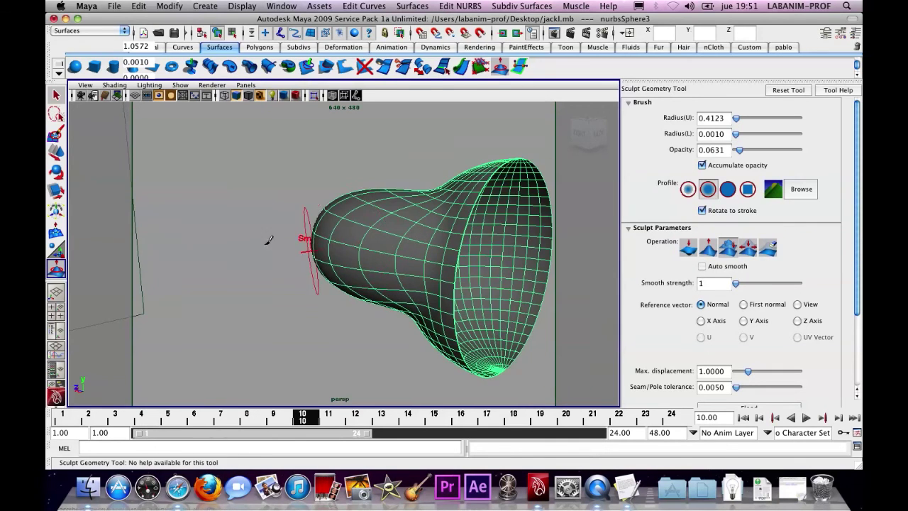
pyautogui.moveTo(355, 239)
pyautogui.keyDown('alt'); pyautogui.mouseDown()
pyautogui.moveTo(405, 245)
pyautogui.moveTo(384, 217)
pyautogui.moveTo(391, 224)
pyautogui.moveTo(407, 290)
pyautogui.moveTo(389, 253)
pyautogui.mouseUp(); pyautogui.keyUp('alt')
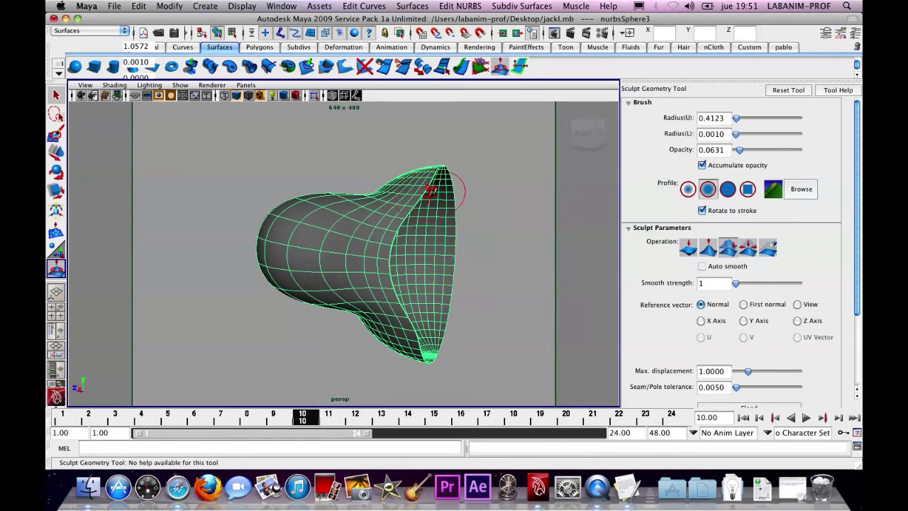
pyautogui.press('super+z')
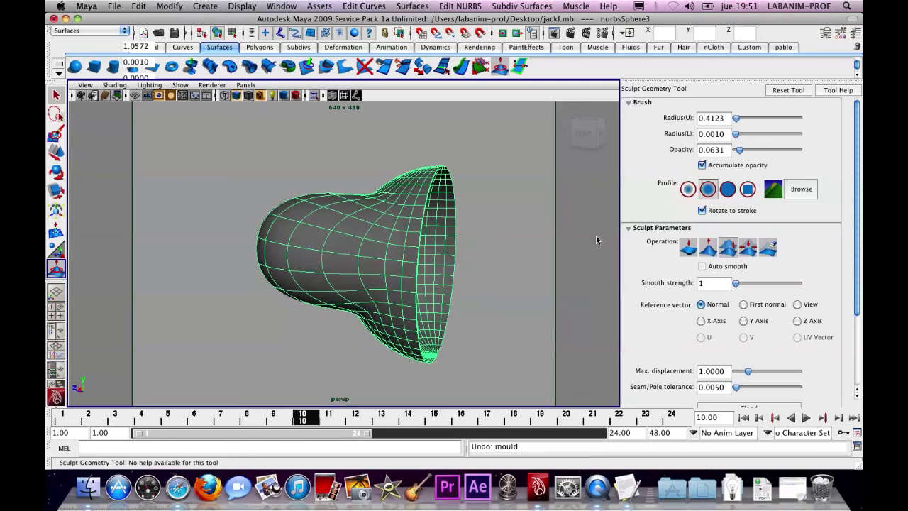
# Step: Relax the grid lines along the half-sphere's protrusion with the Relax operation at 0.0631 opacity
pyautogui.click(747, 246)
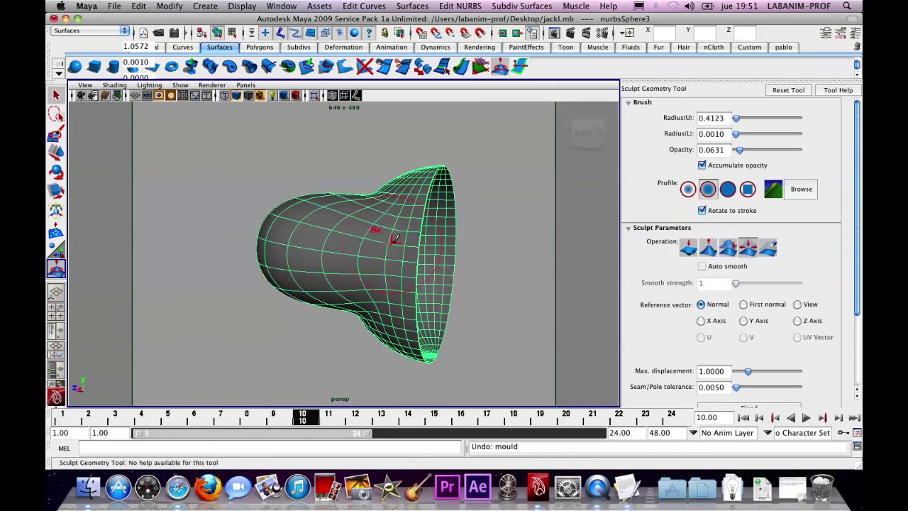
pyautogui.moveTo(394, 239); pyautogui.dragTo(399, 226)
pyautogui.moveTo(407, 286); pyautogui.dragTo(396, 269)
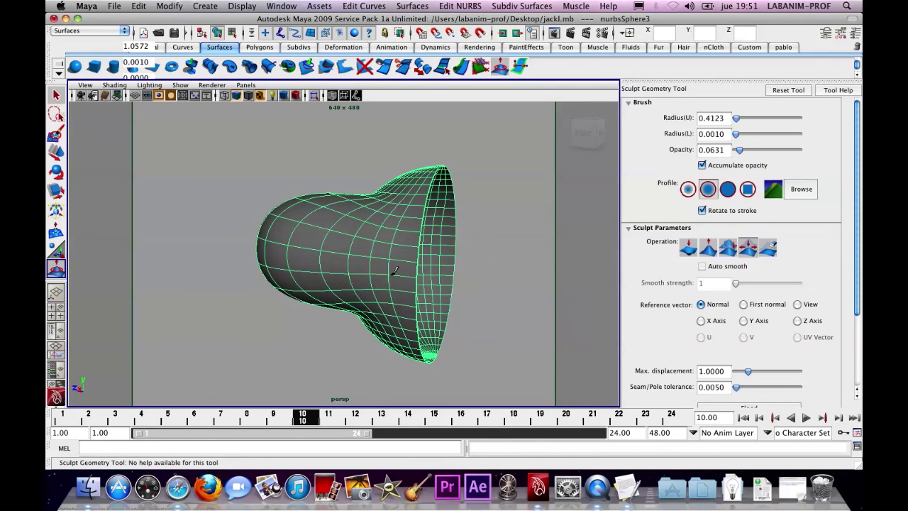
pyautogui.moveTo(373, 275)
pyautogui.mouseDown()
pyautogui.moveTo(334, 211)
pyautogui.moveTo(354, 199)
pyautogui.moveTo(305, 202)
pyautogui.moveTo(327, 289)
pyautogui.moveTo(294, 217)
pyautogui.moveTo(358, 198)
pyautogui.mouseUp()
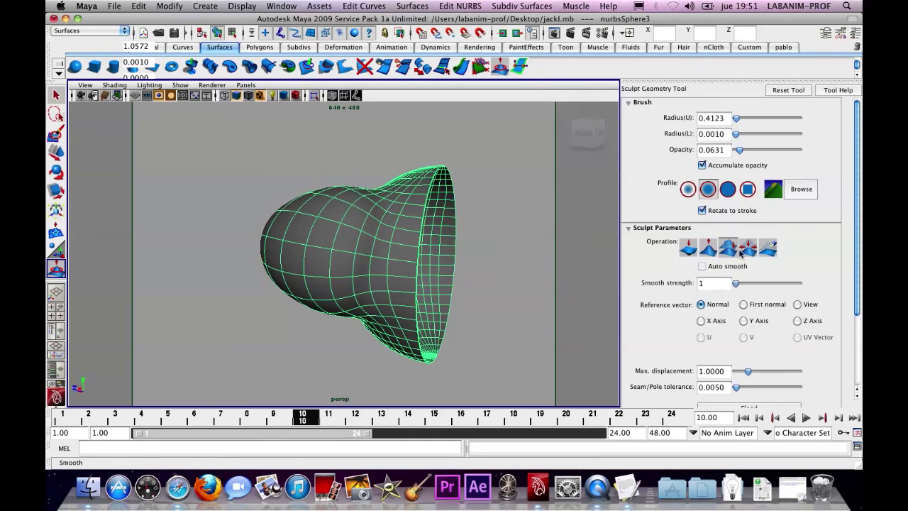
# Step: Compare the Smooth and Relax operations, brushing the surface beside the half-sphere's open rim with Smooth
pyautogui.click(729, 250)
pyautogui.click(744, 251)
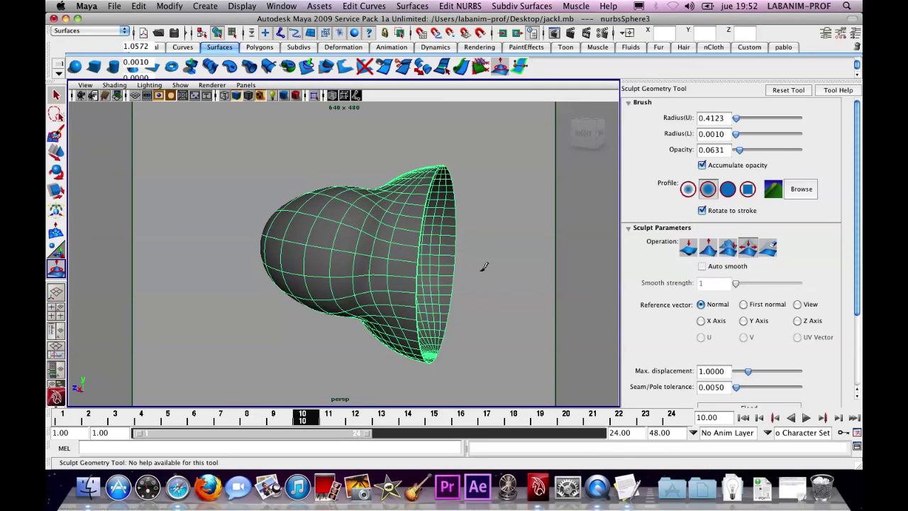
pyautogui.moveTo(415, 230)
pyautogui.mouseDown()
pyautogui.moveTo(394, 223)
pyautogui.moveTo(373, 284)
pyautogui.mouseUp()
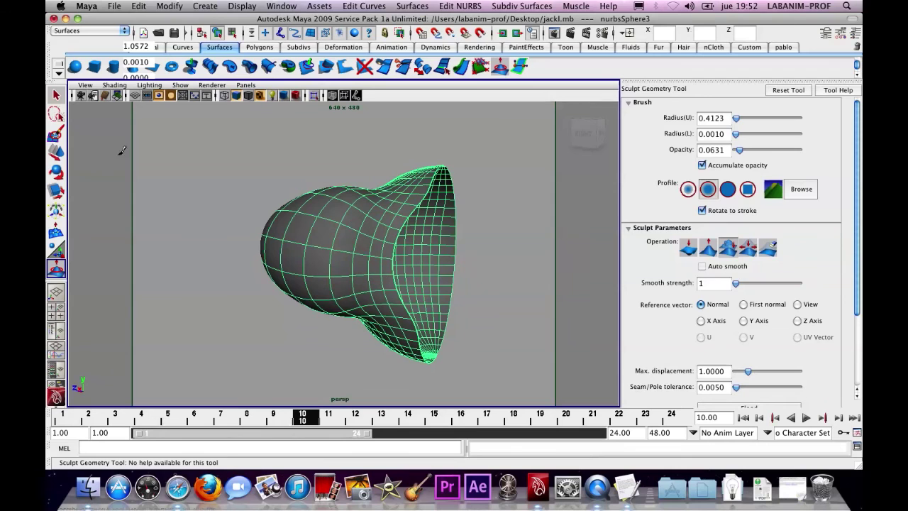
# Step: Leave sculpting for the Move Tool, and delete the sculpted half-sphere
pyautogui.press('w')
pyautogui.click(274, 189)
pyautogui.keyDown('alt'); pyautogui.moveTo(274, 189); pyautogui.dragTo(407, 249); pyautogui.keyUp('alt')
pyautogui.keyDown('alt'); pyautogui.moveTo(398, 256); pyautogui.dragTo(433, 278, button='middle'); pyautogui.keyUp('alt')
pyautogui.scroll(-5, 430, 280)
pyautogui.click(359, 260)
pyautogui.press('Delete')
# Step: Examine the jack-in-the-box character's sculpted head and textured eyes
pyautogui.scroll(-8, 360, 259)
pyautogui.keyDown('alt'); pyautogui.moveTo(348, 264); pyautogui.dragTo(359, 245); pyautogui.keyUp('alt')
pyautogui.keyDown('alt'); pyautogui.moveTo(359, 246); pyautogui.dragTo(497, 267, button='right'); pyautogui.keyUp('alt')
pyautogui.keyDown('alt'); pyautogui.moveTo(497, 267); pyautogui.dragTo(515, 300, button='middle'); pyautogui.keyUp('alt')
pyautogui.keyDown('alt'); pyautogui.moveTo(515, 300); pyautogui.dragTo(418, 259); pyautogui.keyUp('alt')
pyautogui.keyDown('alt'); pyautogui.moveTo(418, 260); pyautogui.dragTo(381, 206, button='right'); pyautogui.keyUp('alt')
pyautogui.keyDown('alt'); pyautogui.moveTo(381, 206); pyautogui.dragTo(399, 218); pyautogui.keyUp('alt')
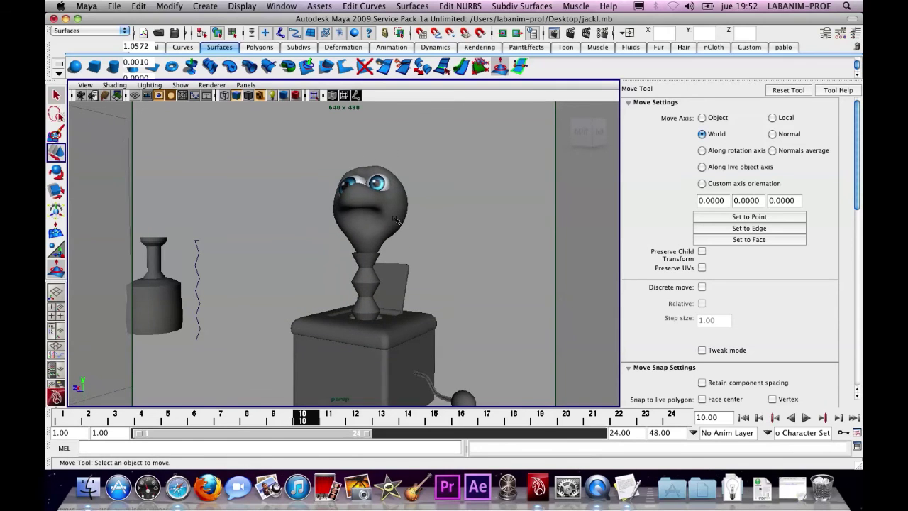